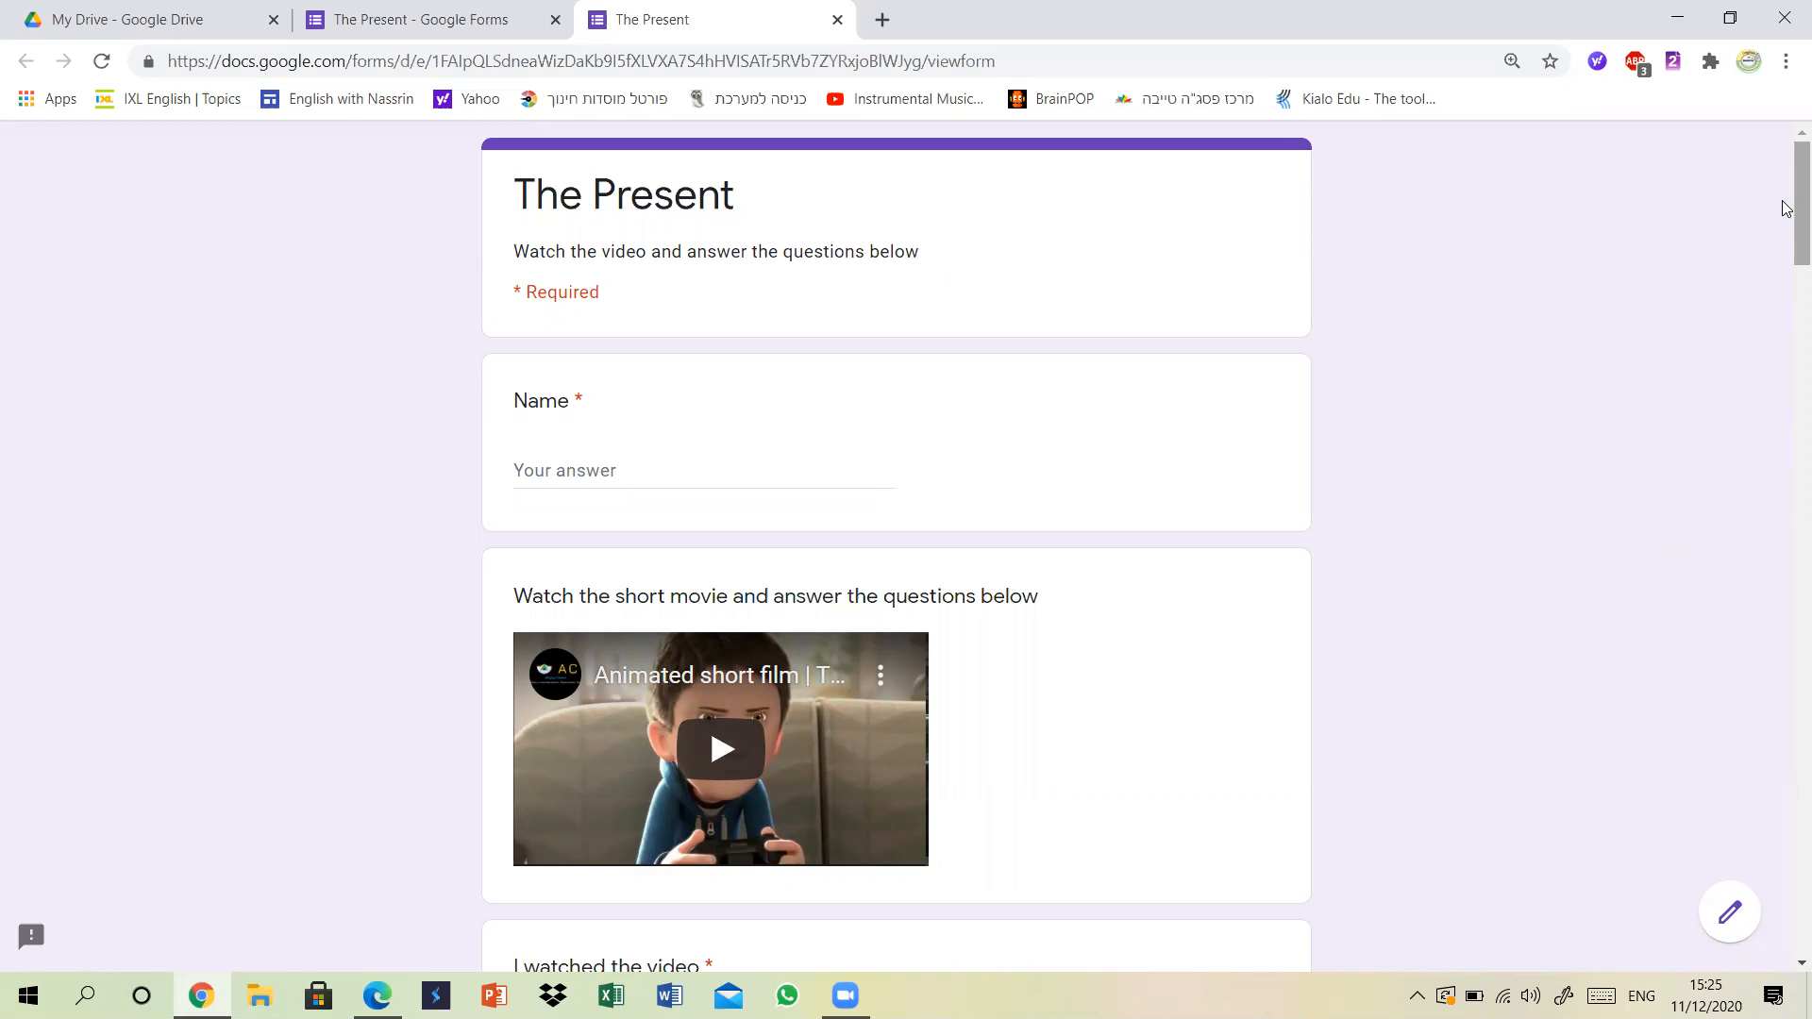
mouse_move(1787, 201)
left_mouse_down()
mouse_move(1787, 585)
mouse_move(1780, 186)
mouse_move(1765, 482)
mouse_move(1783, 864)
mouse_move(1786, 176)
left_mouse_up()
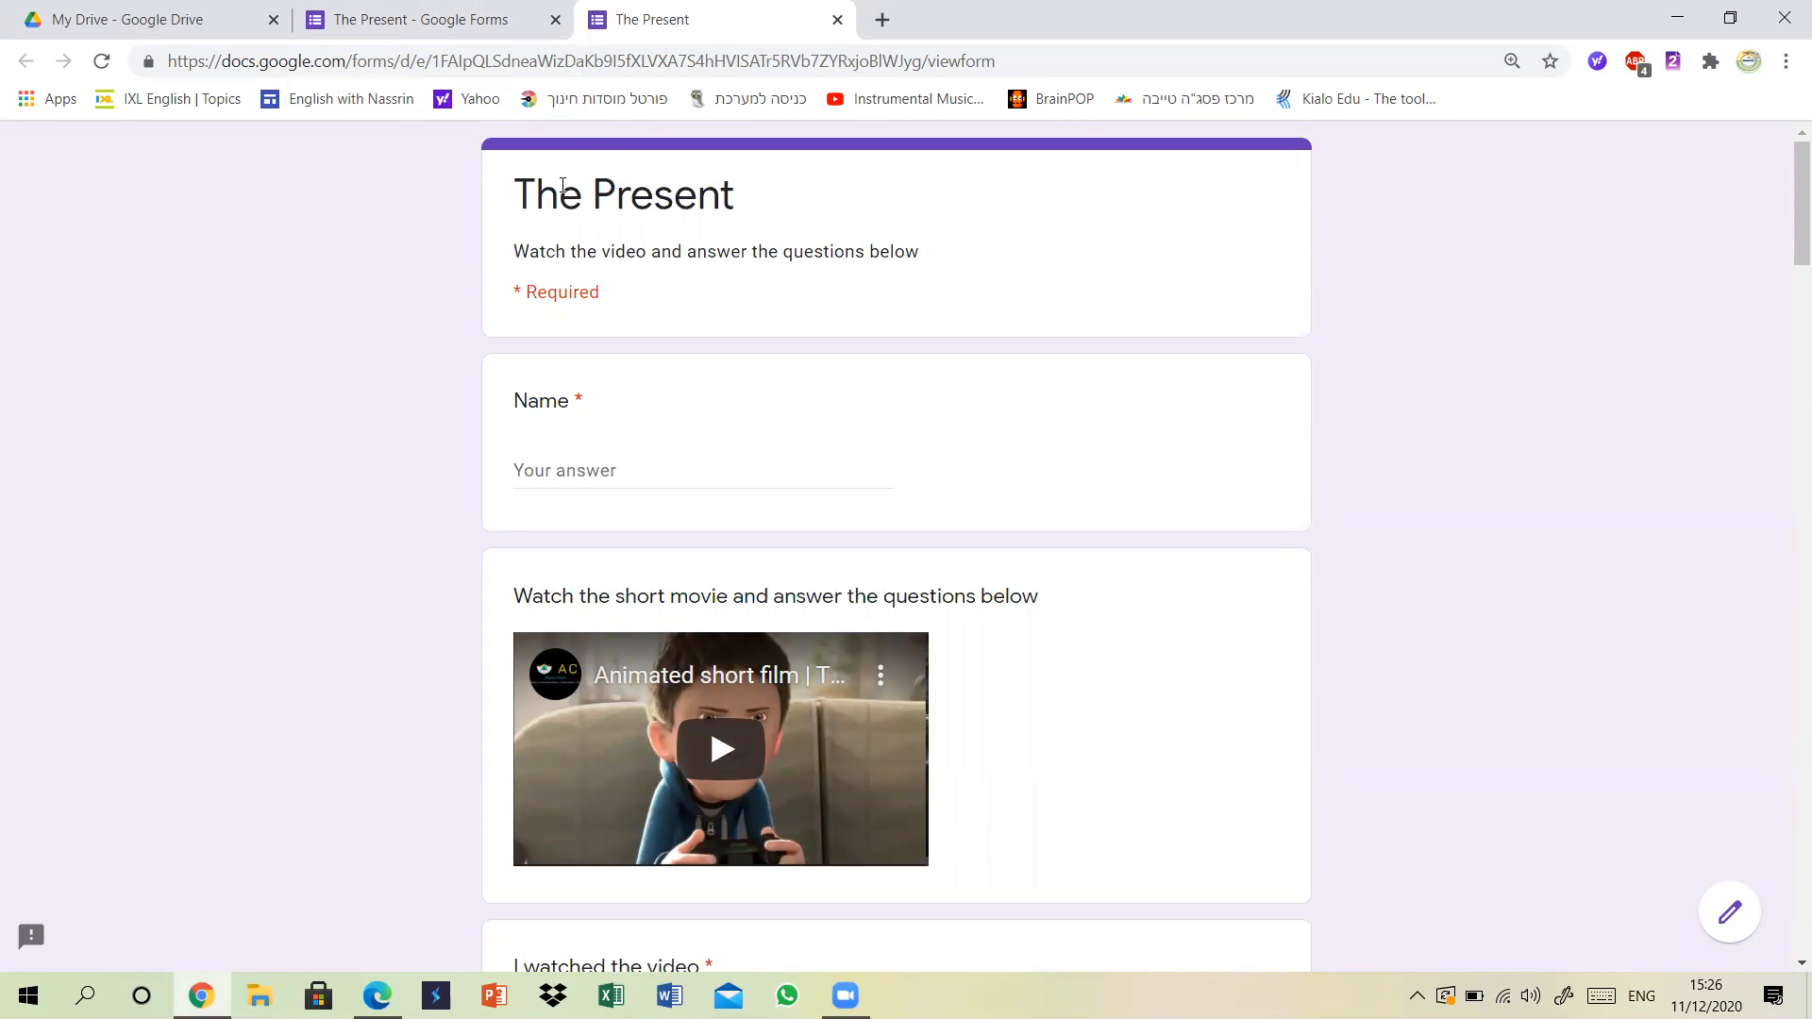
left_click(349, 21)
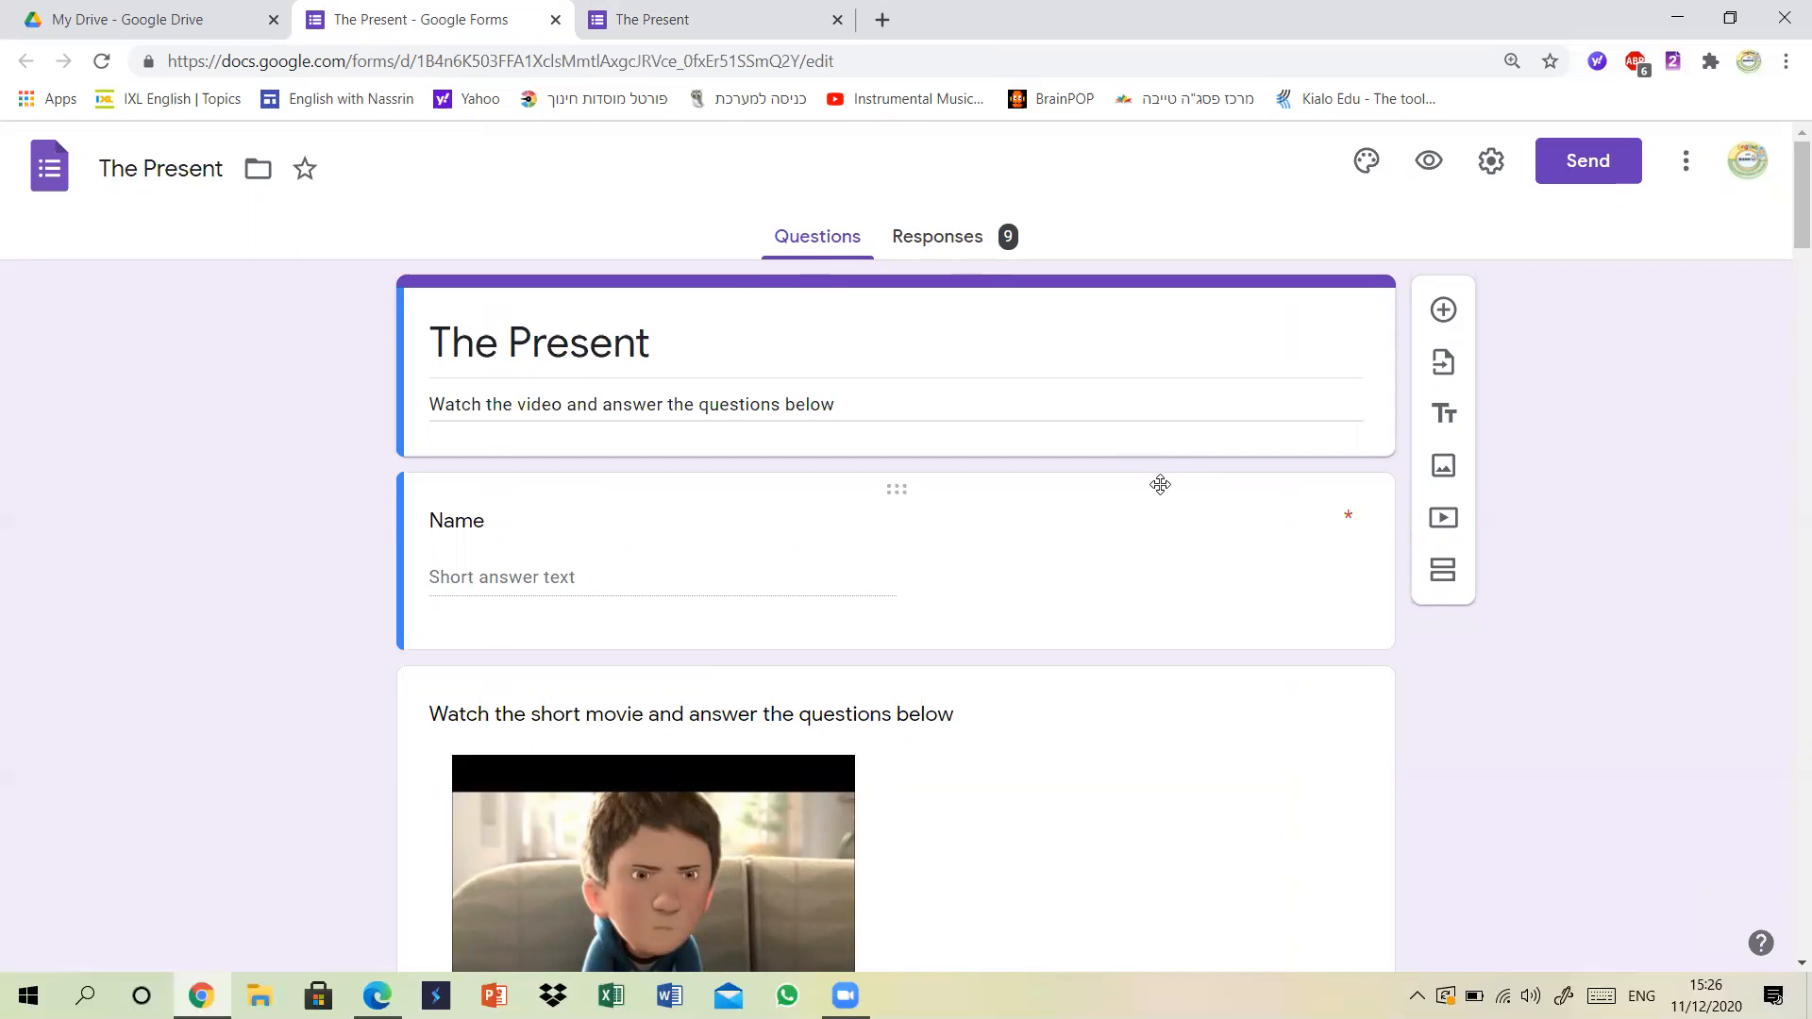
Switch to Google Drive and create a new blank Google Form from My Drive.
left_click(132, 15)
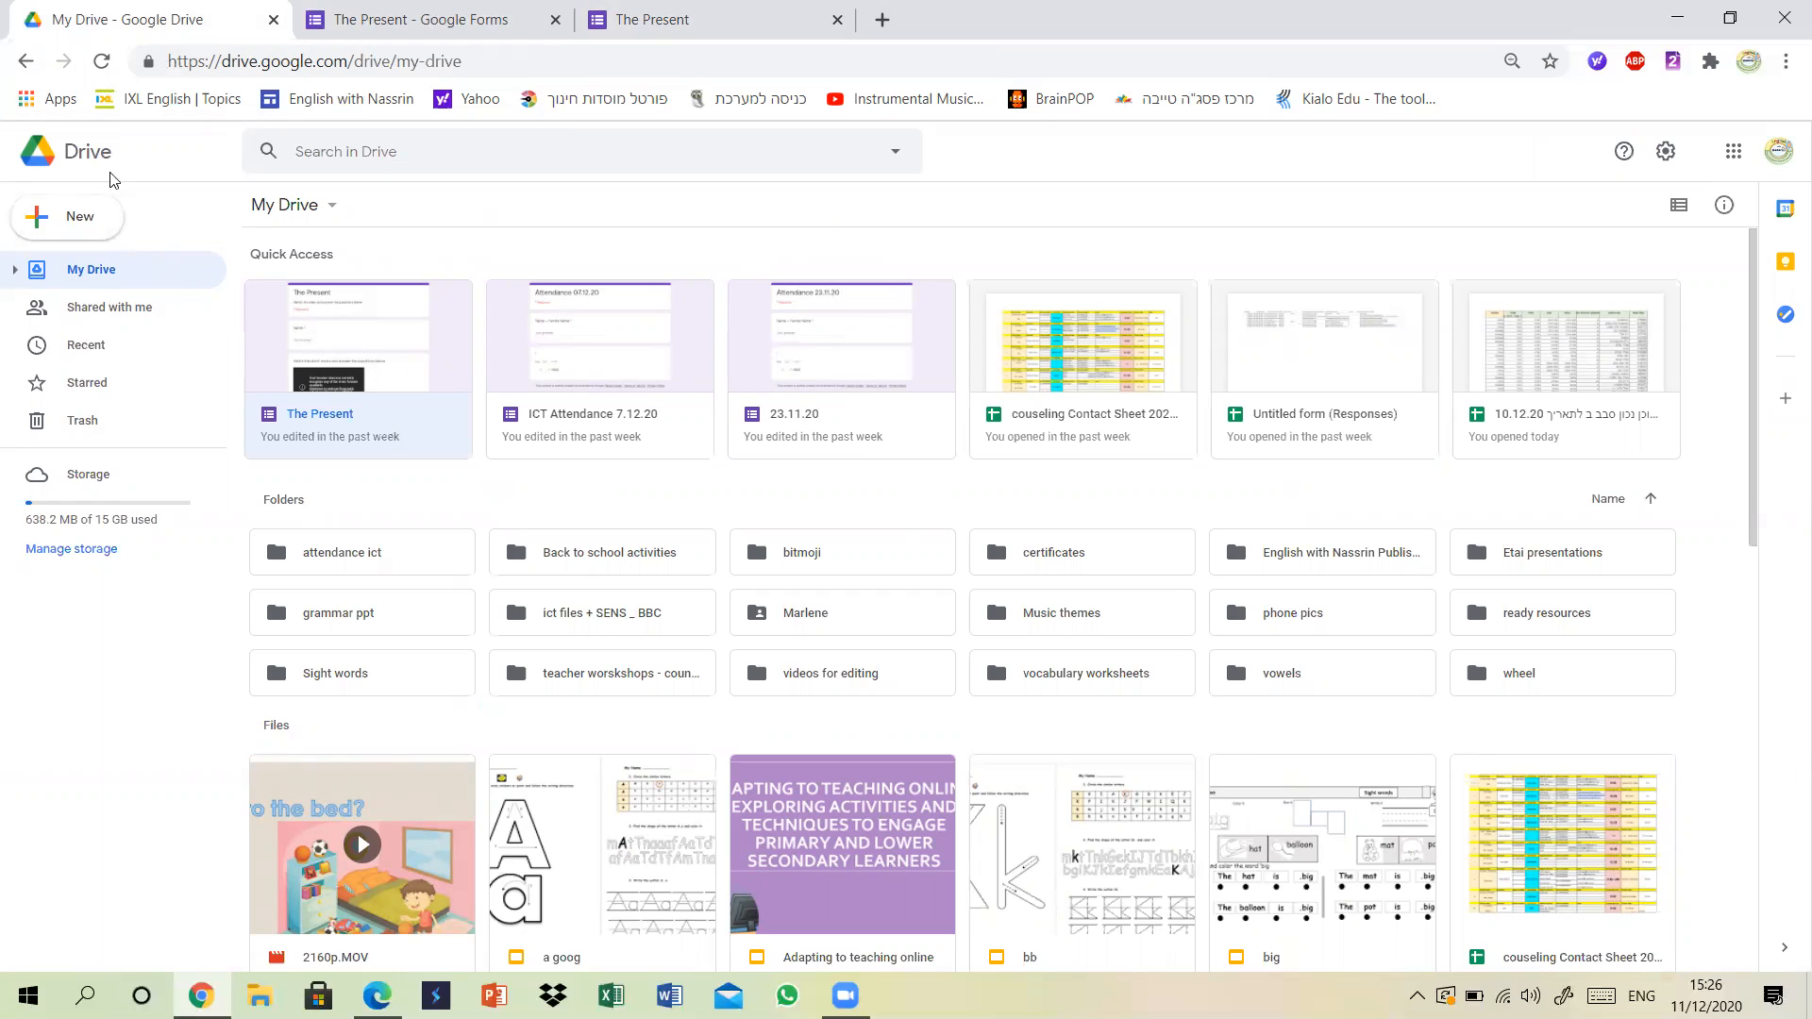
left_click(1733, 152)
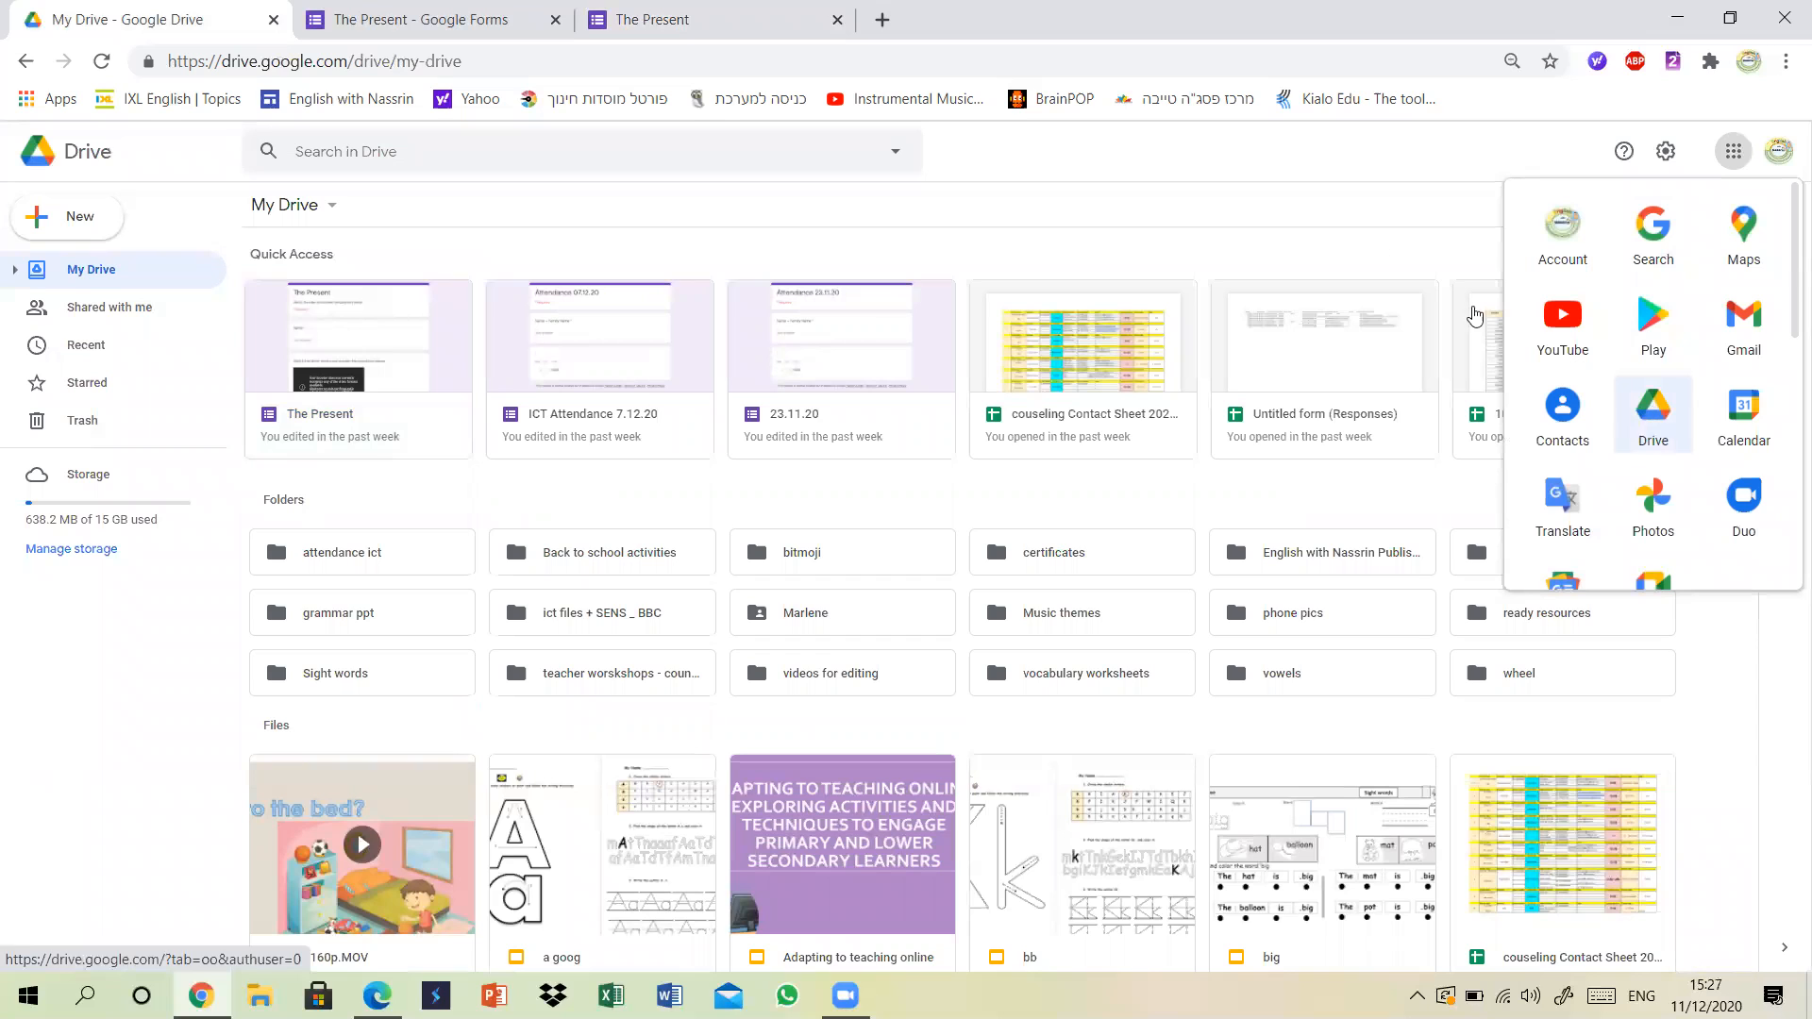
left_click(1161, 224)
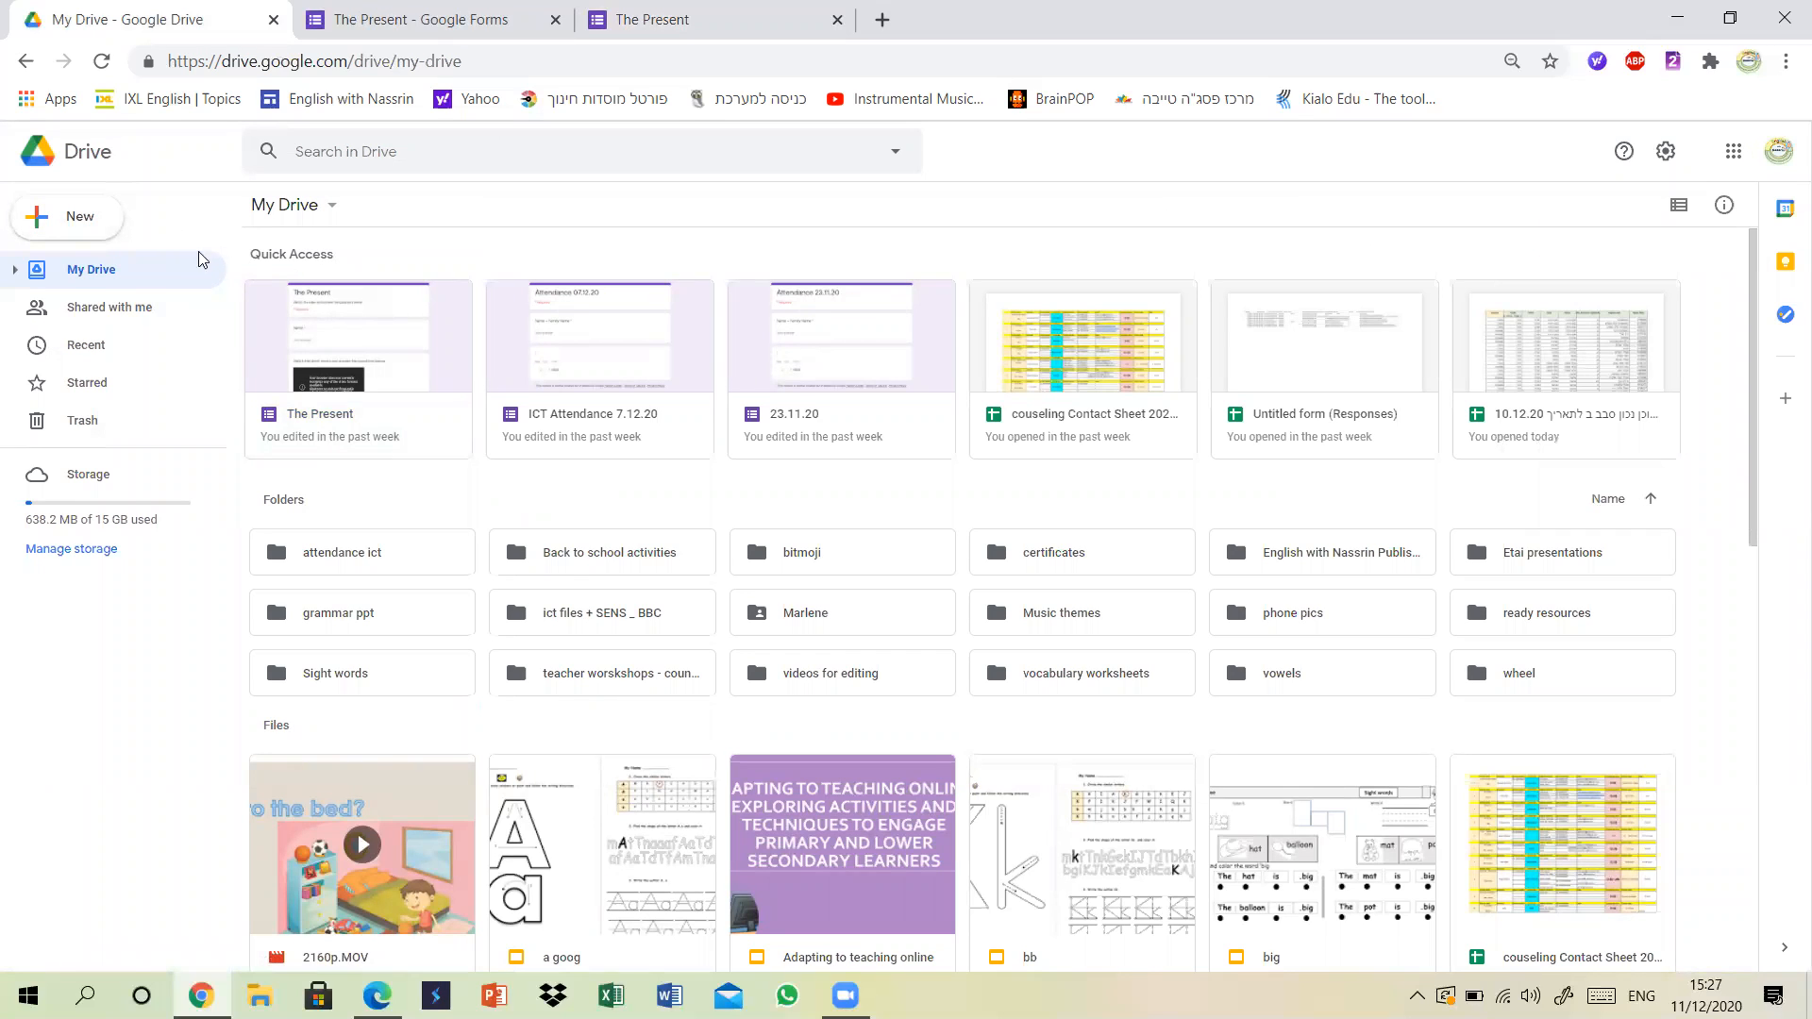
left_click(91, 227)
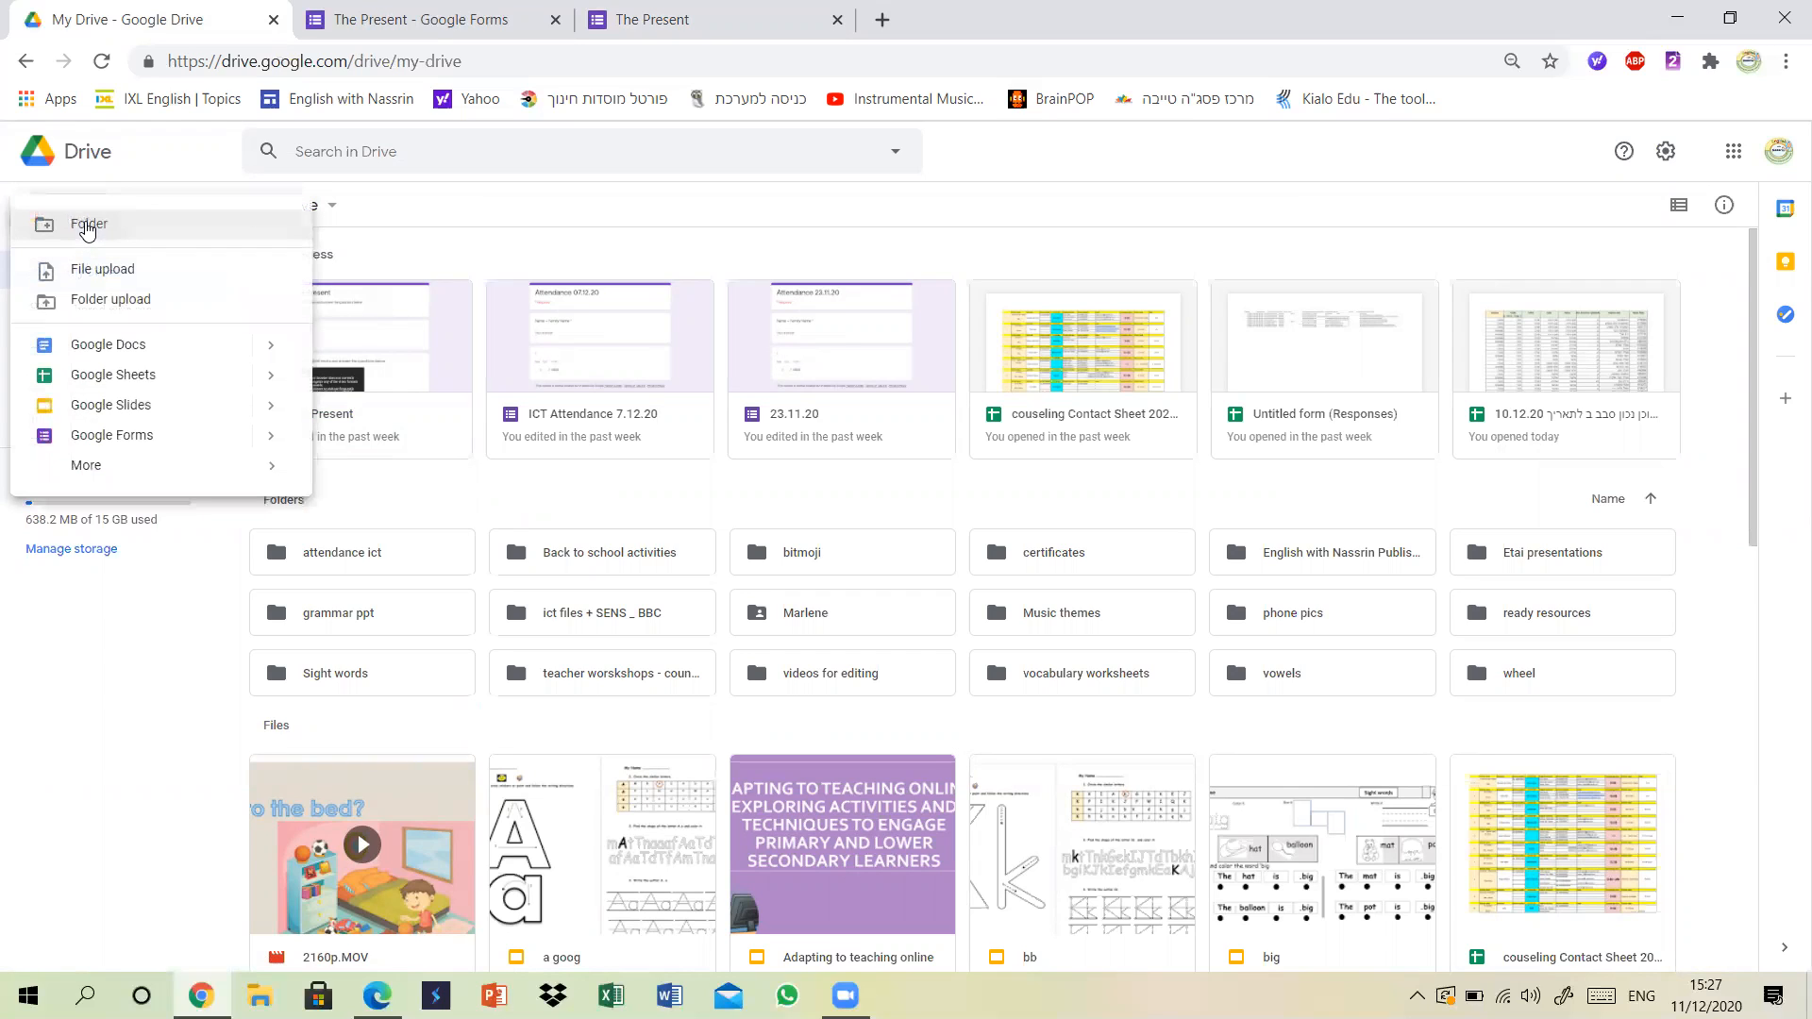
left_click(137, 444)
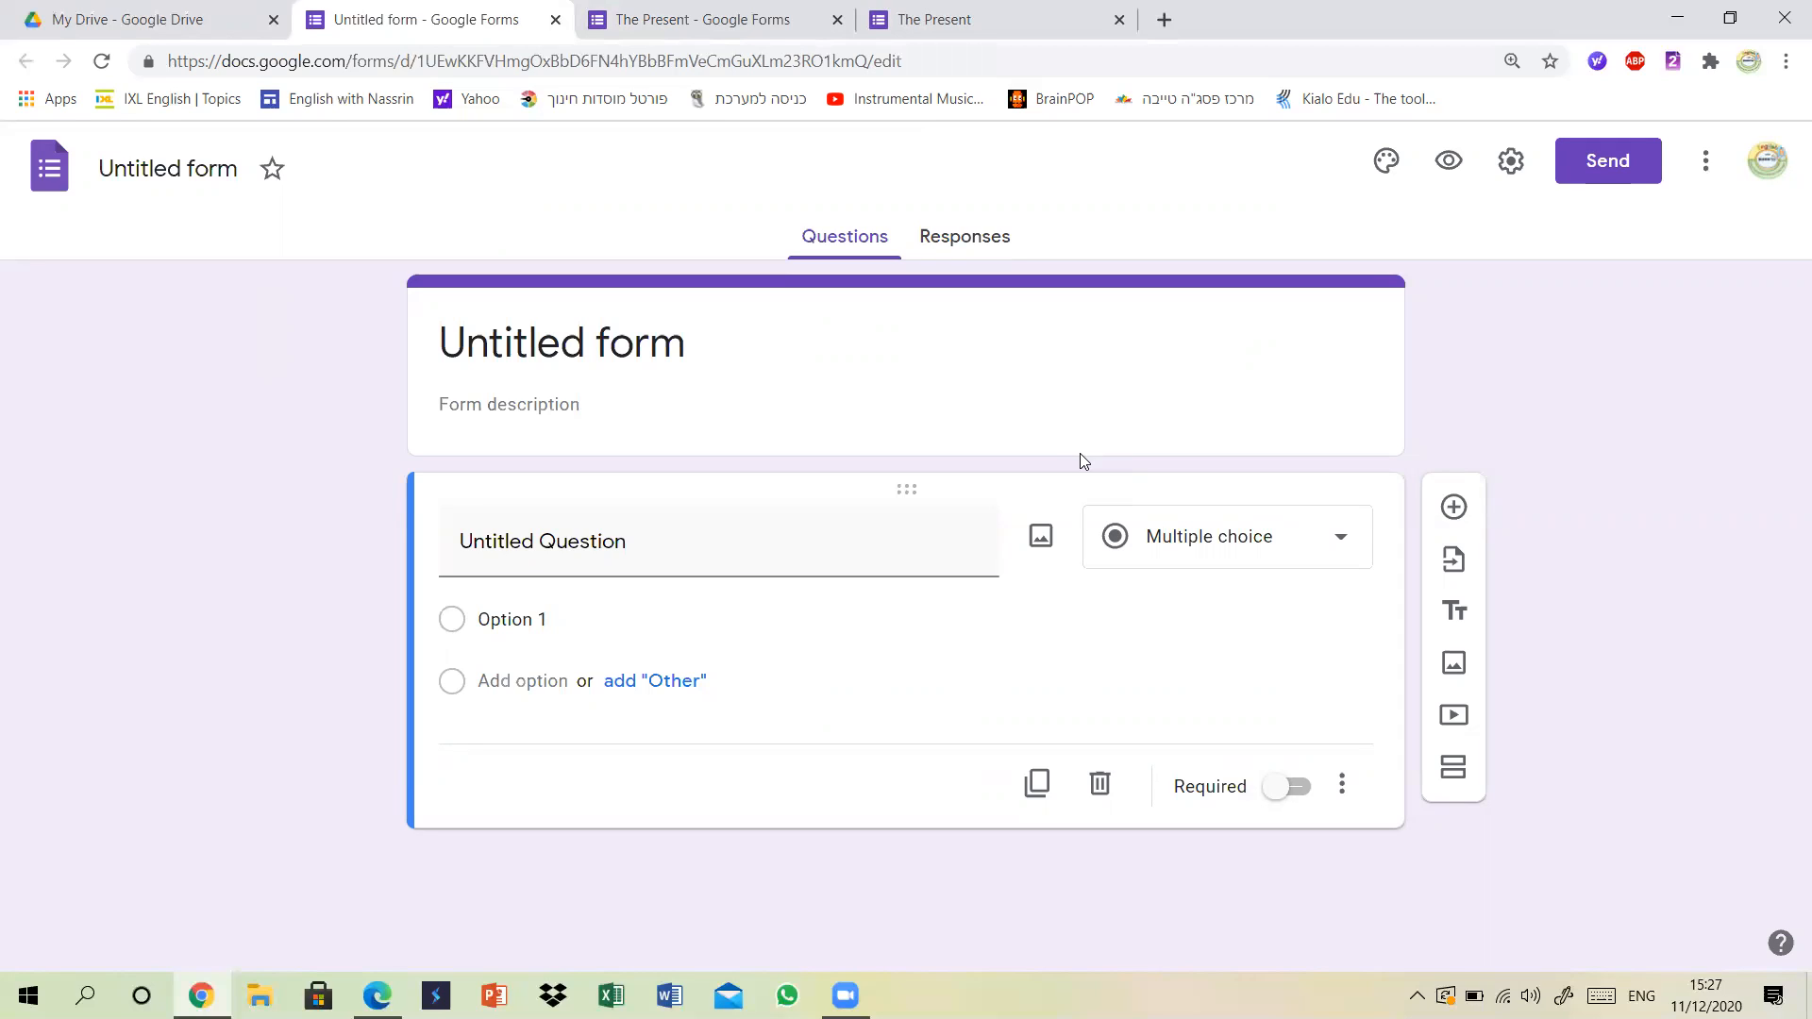
Title the new form "The Present", checking the existing form of that name for reference.
left_click(548, 351)
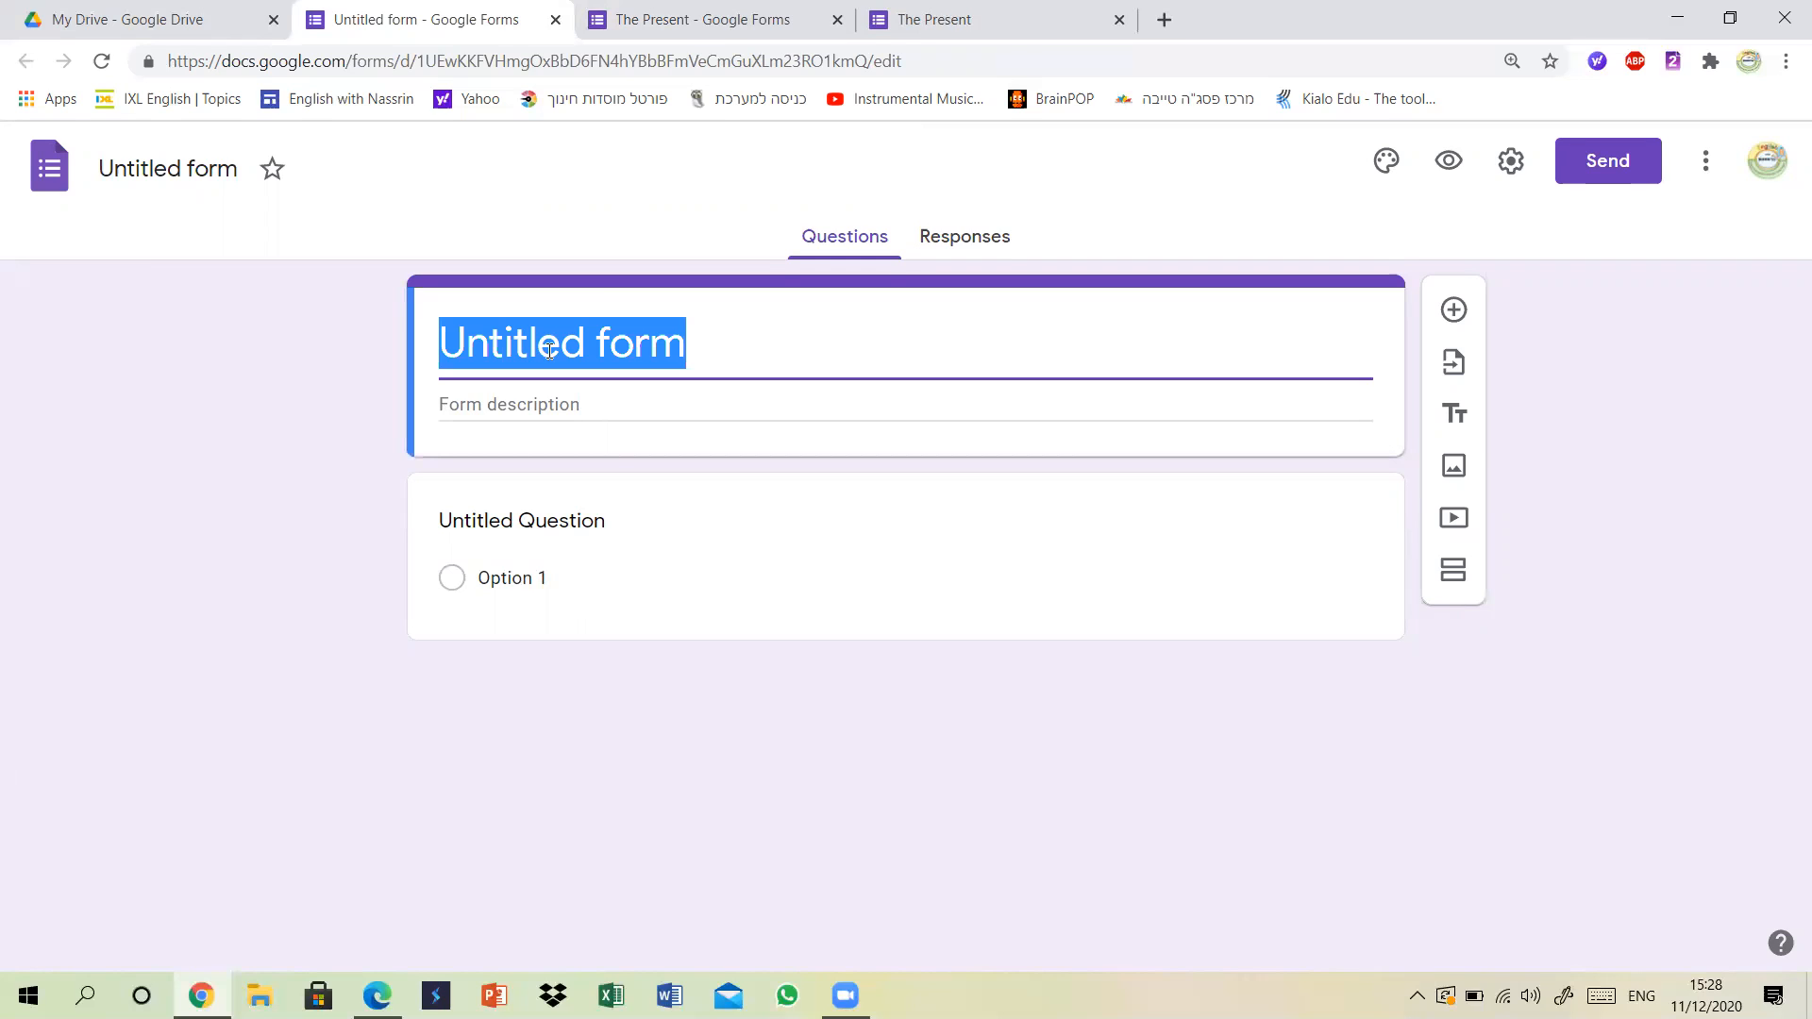
left_click(725, 17)
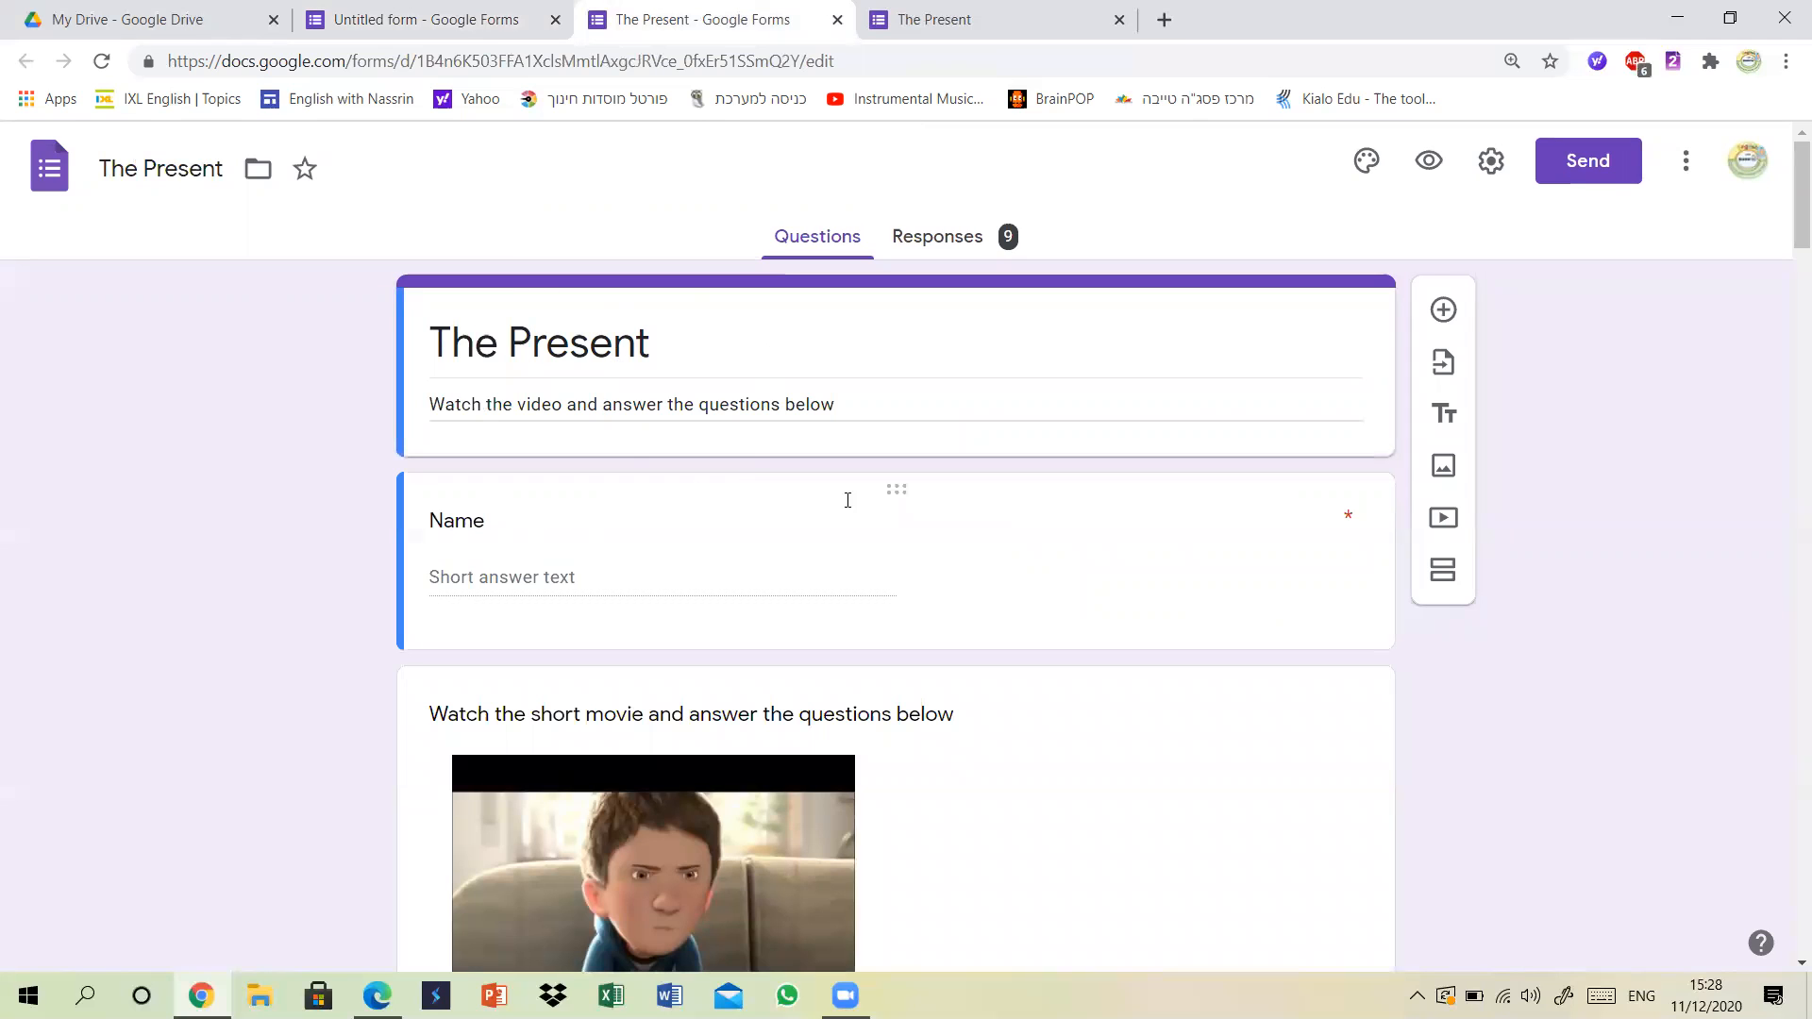
mouse_move(1784, 202)
left_mouse_down()
mouse_move(1789, 746)
mouse_move(1788, 189)
left_mouse_up()
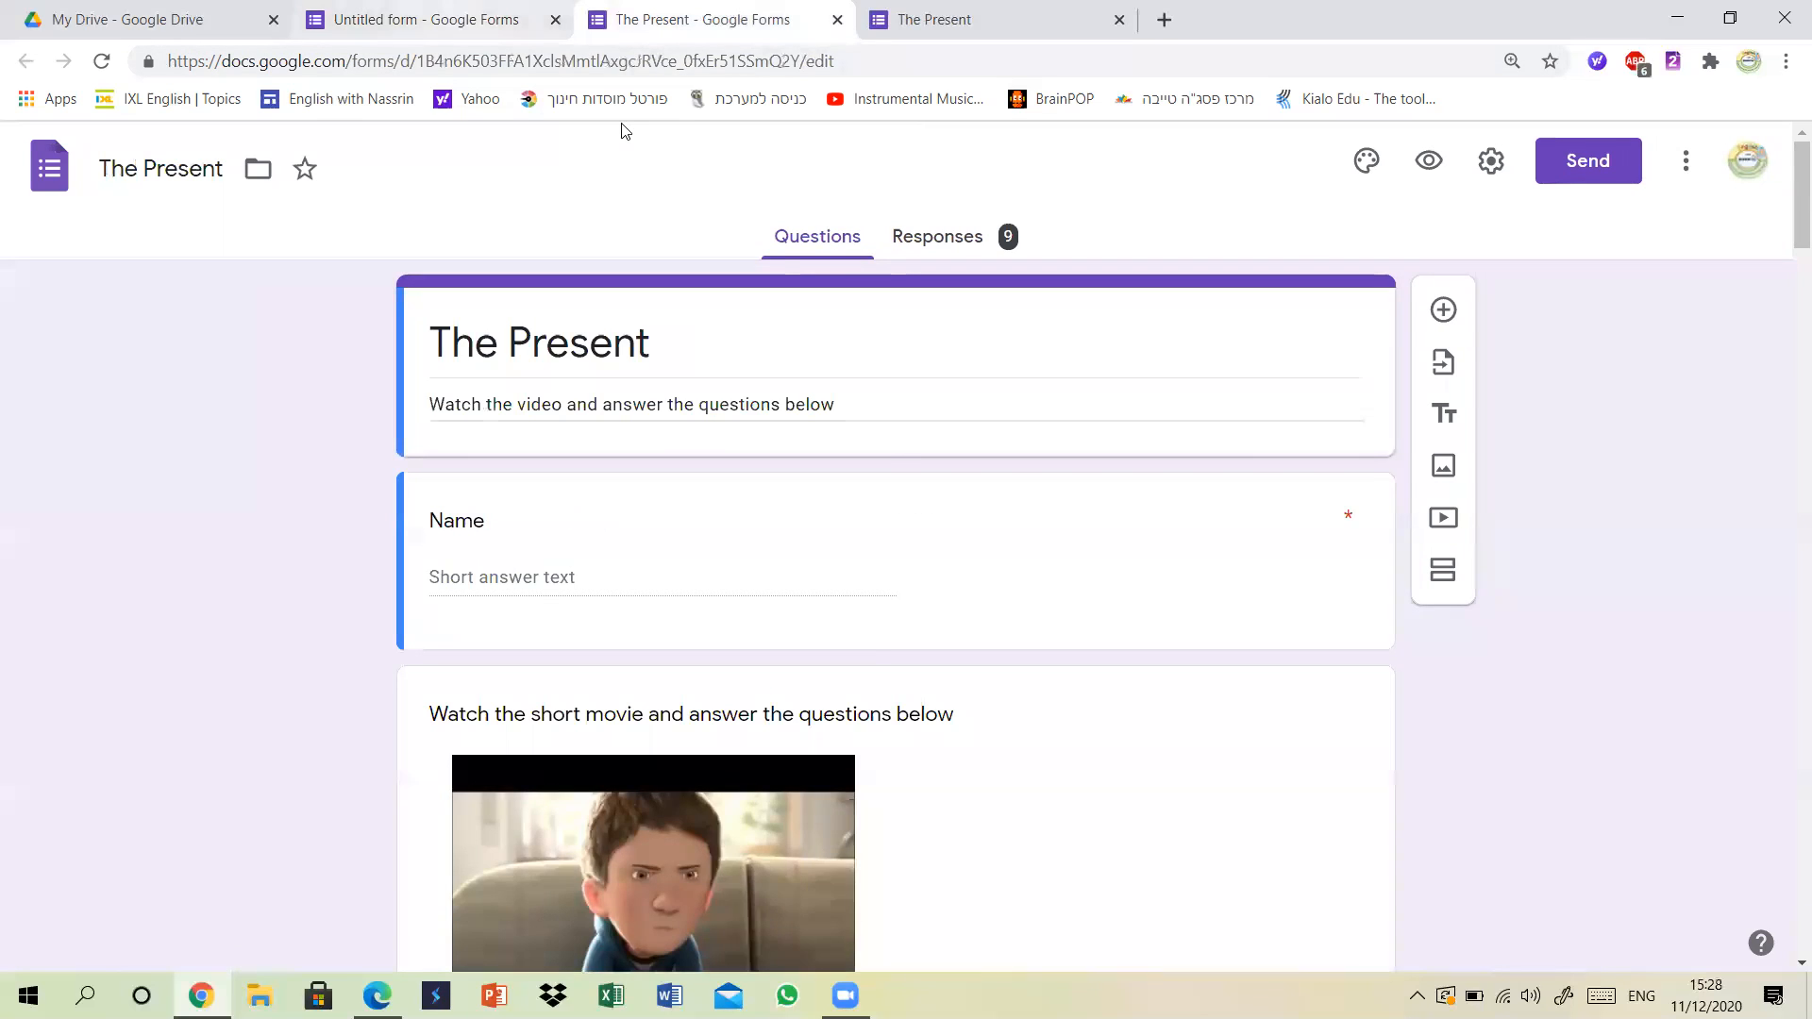
key("ctrl+shift+Tab")
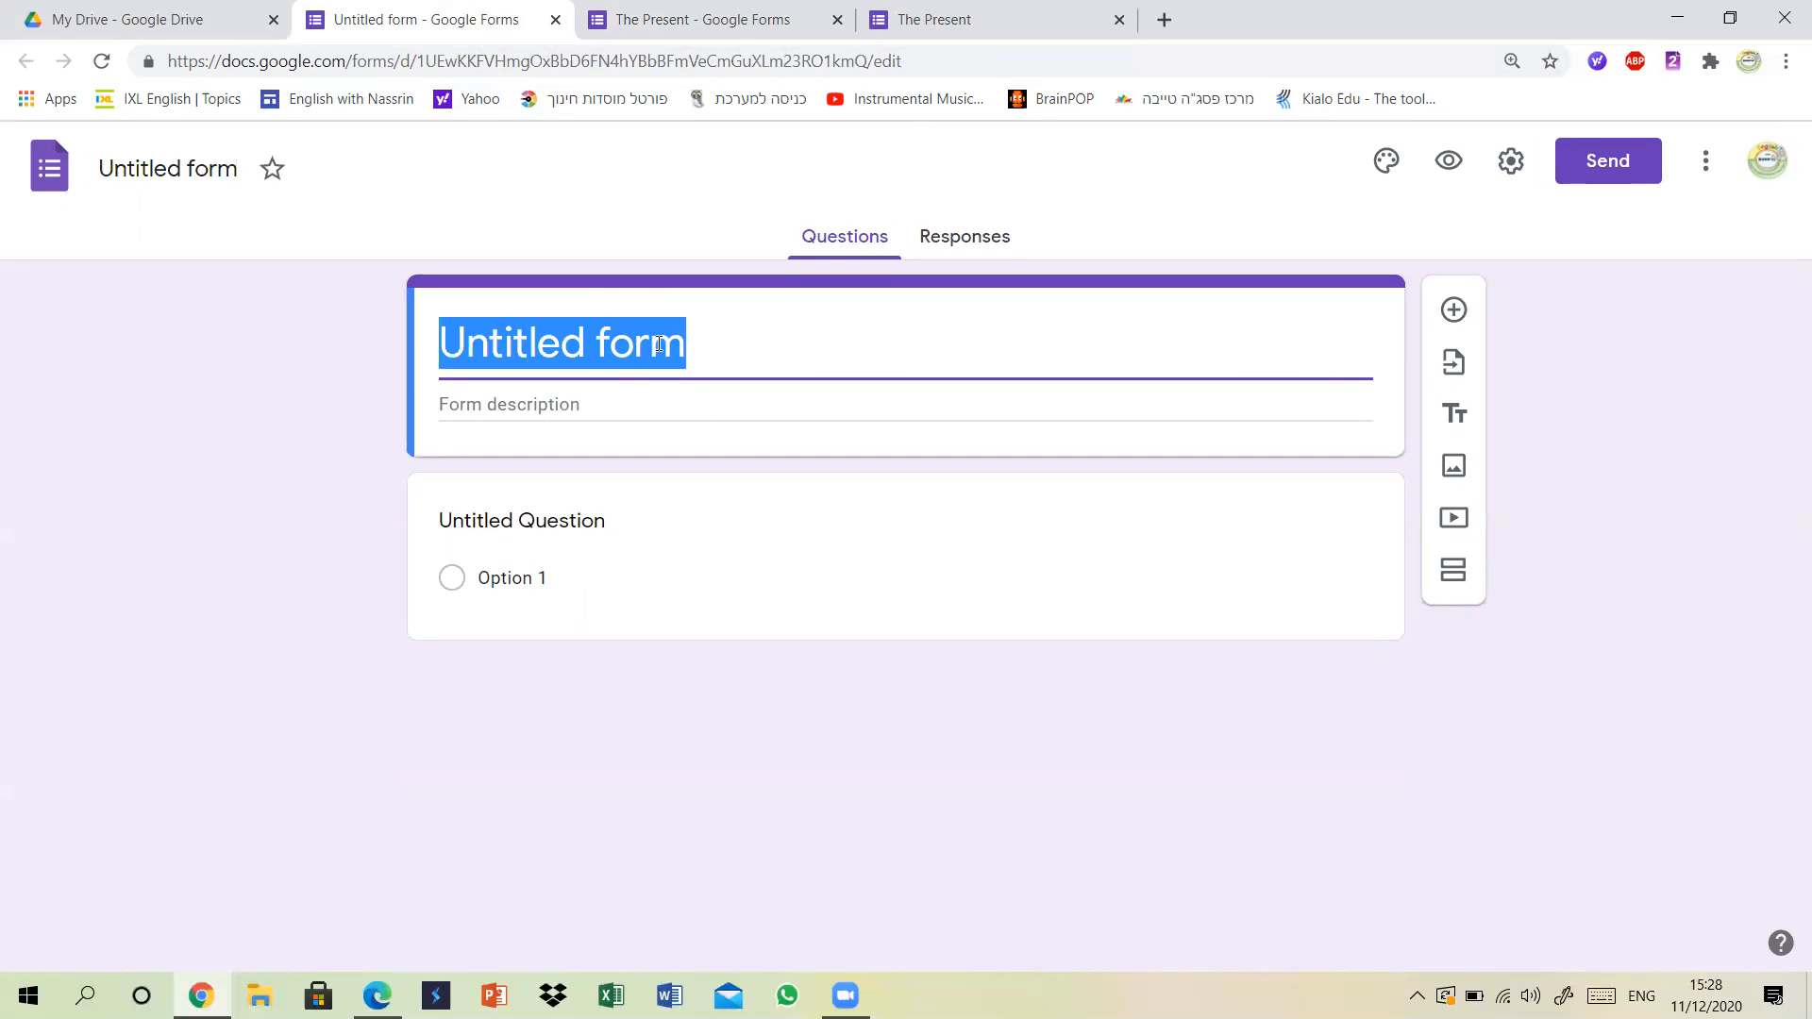
type("The ")
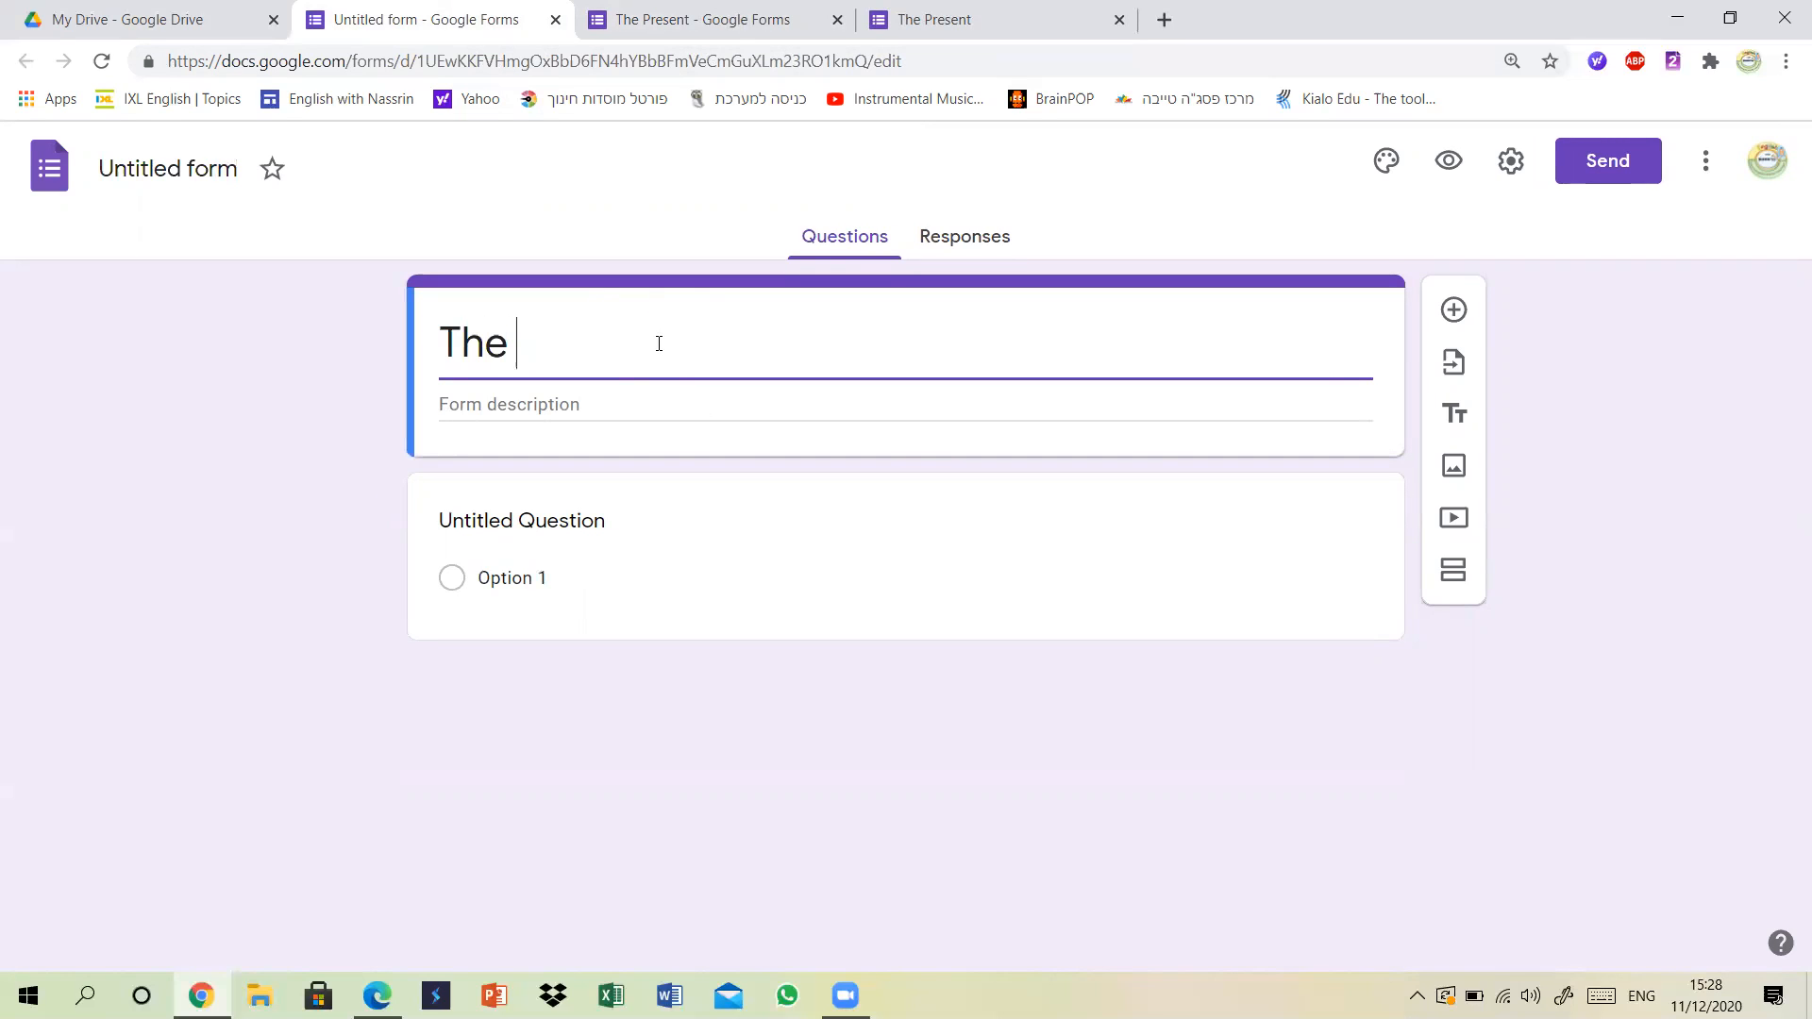
type("Present")
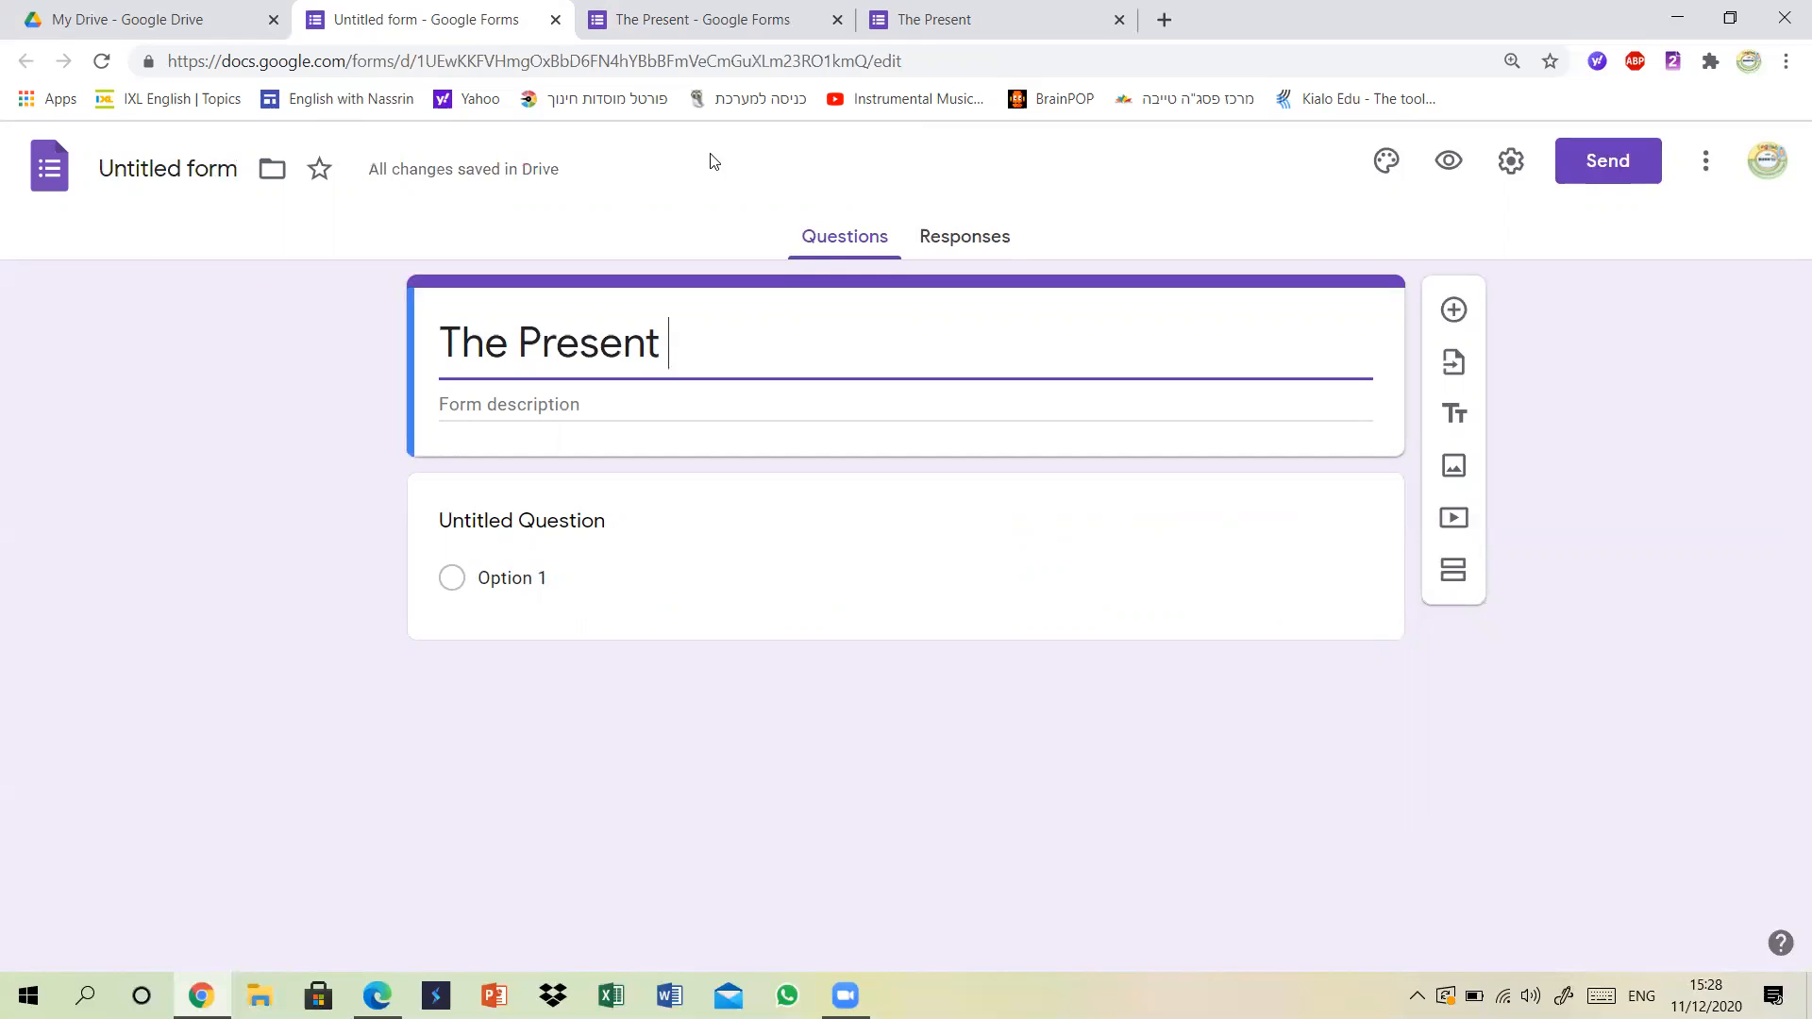
Copy the description "Watch the video and answer the questions below" from the existing form into the new form's description.
left_click(745, 8)
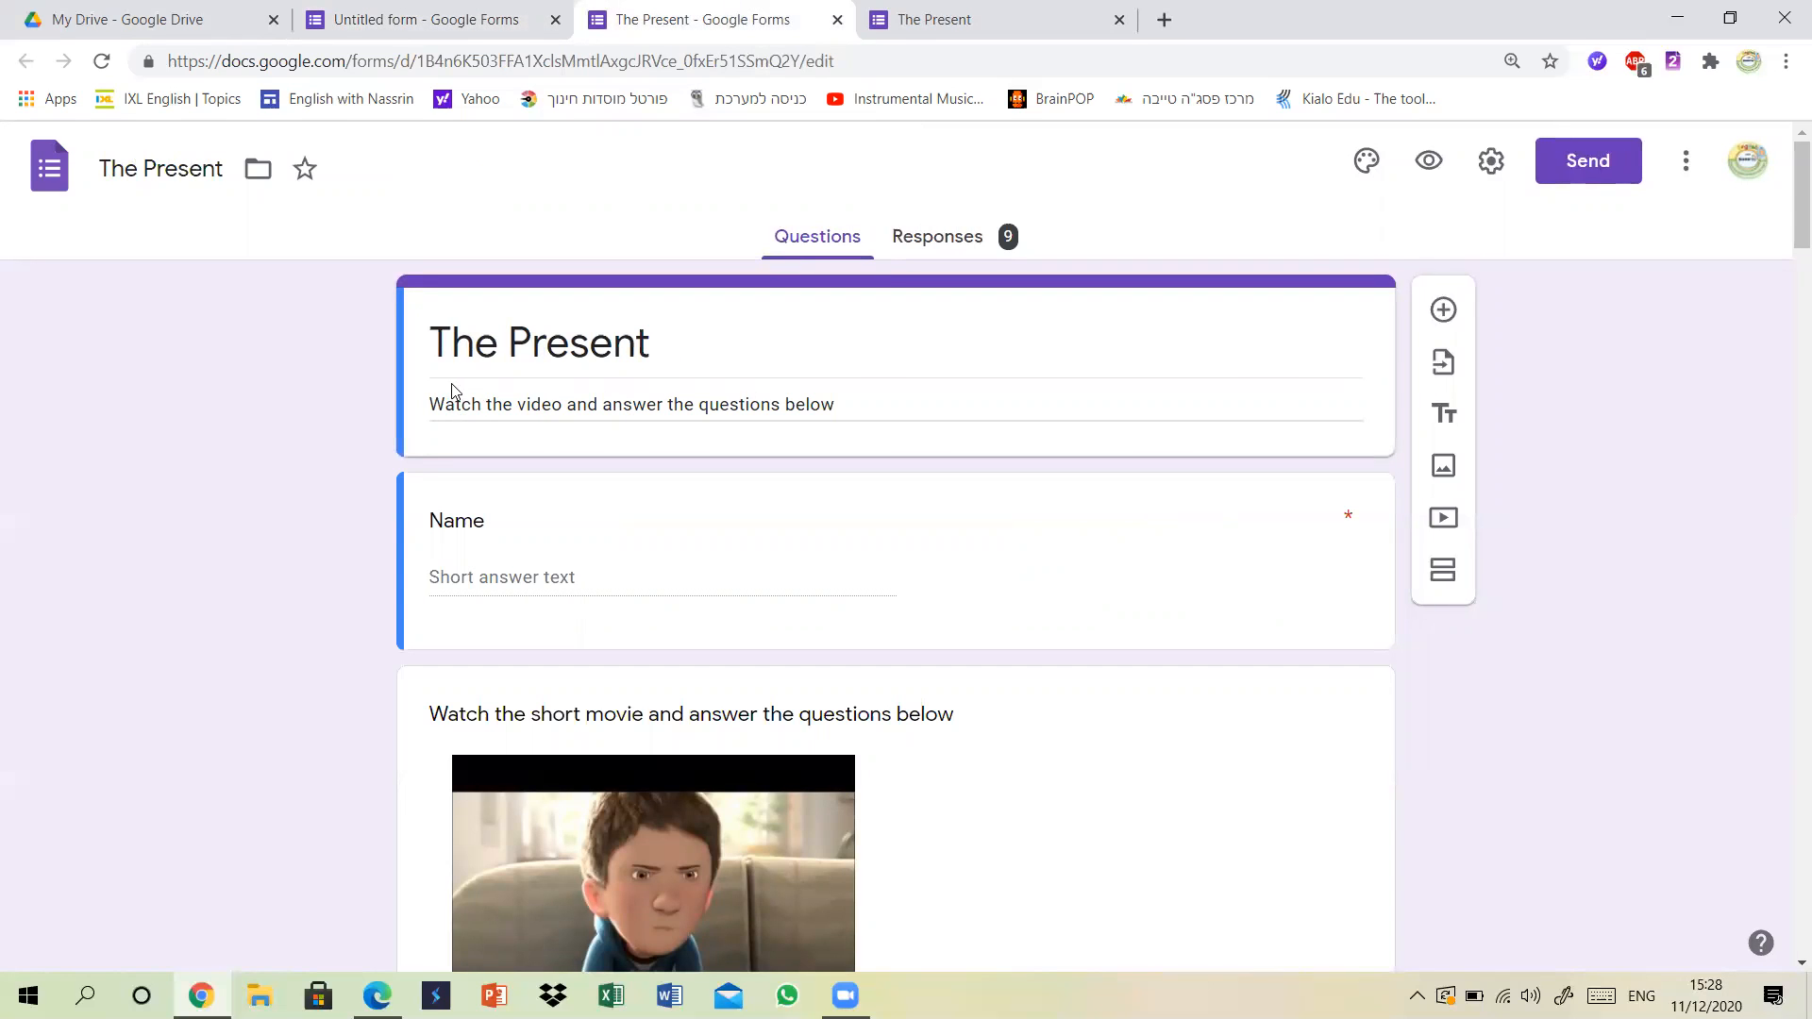
triple_click(434, 402)
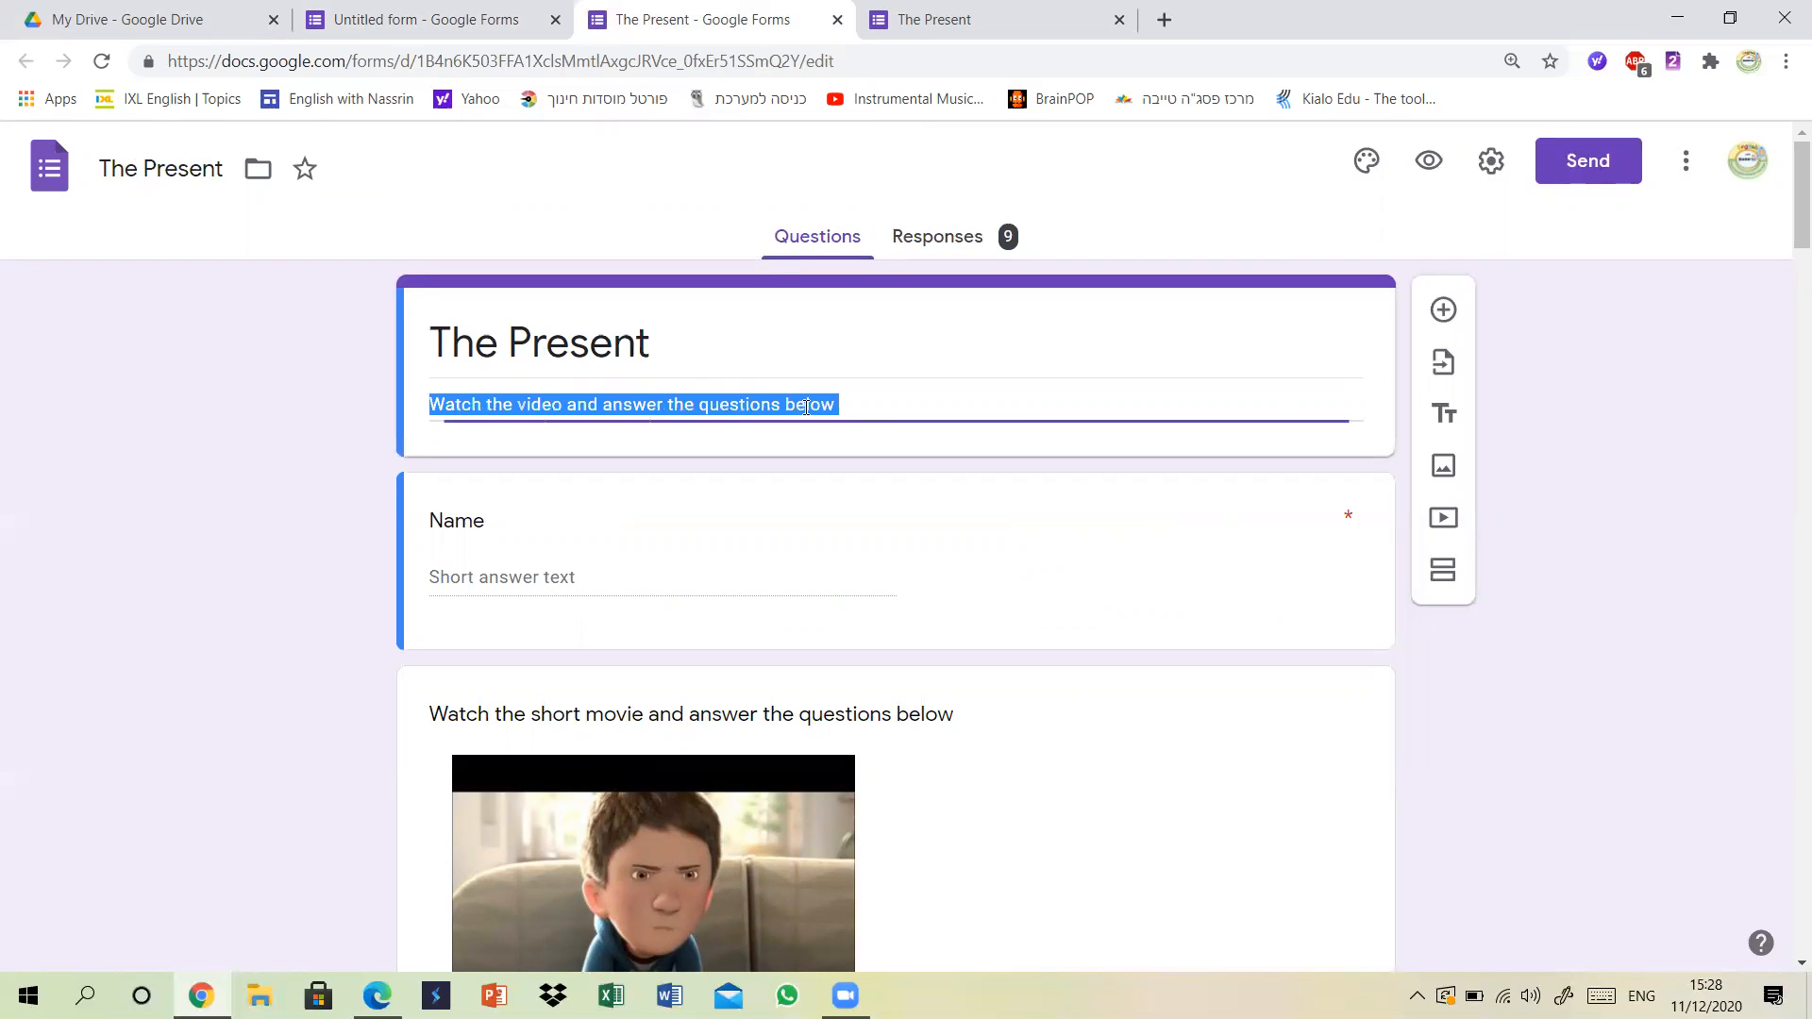
right_click(794, 406)
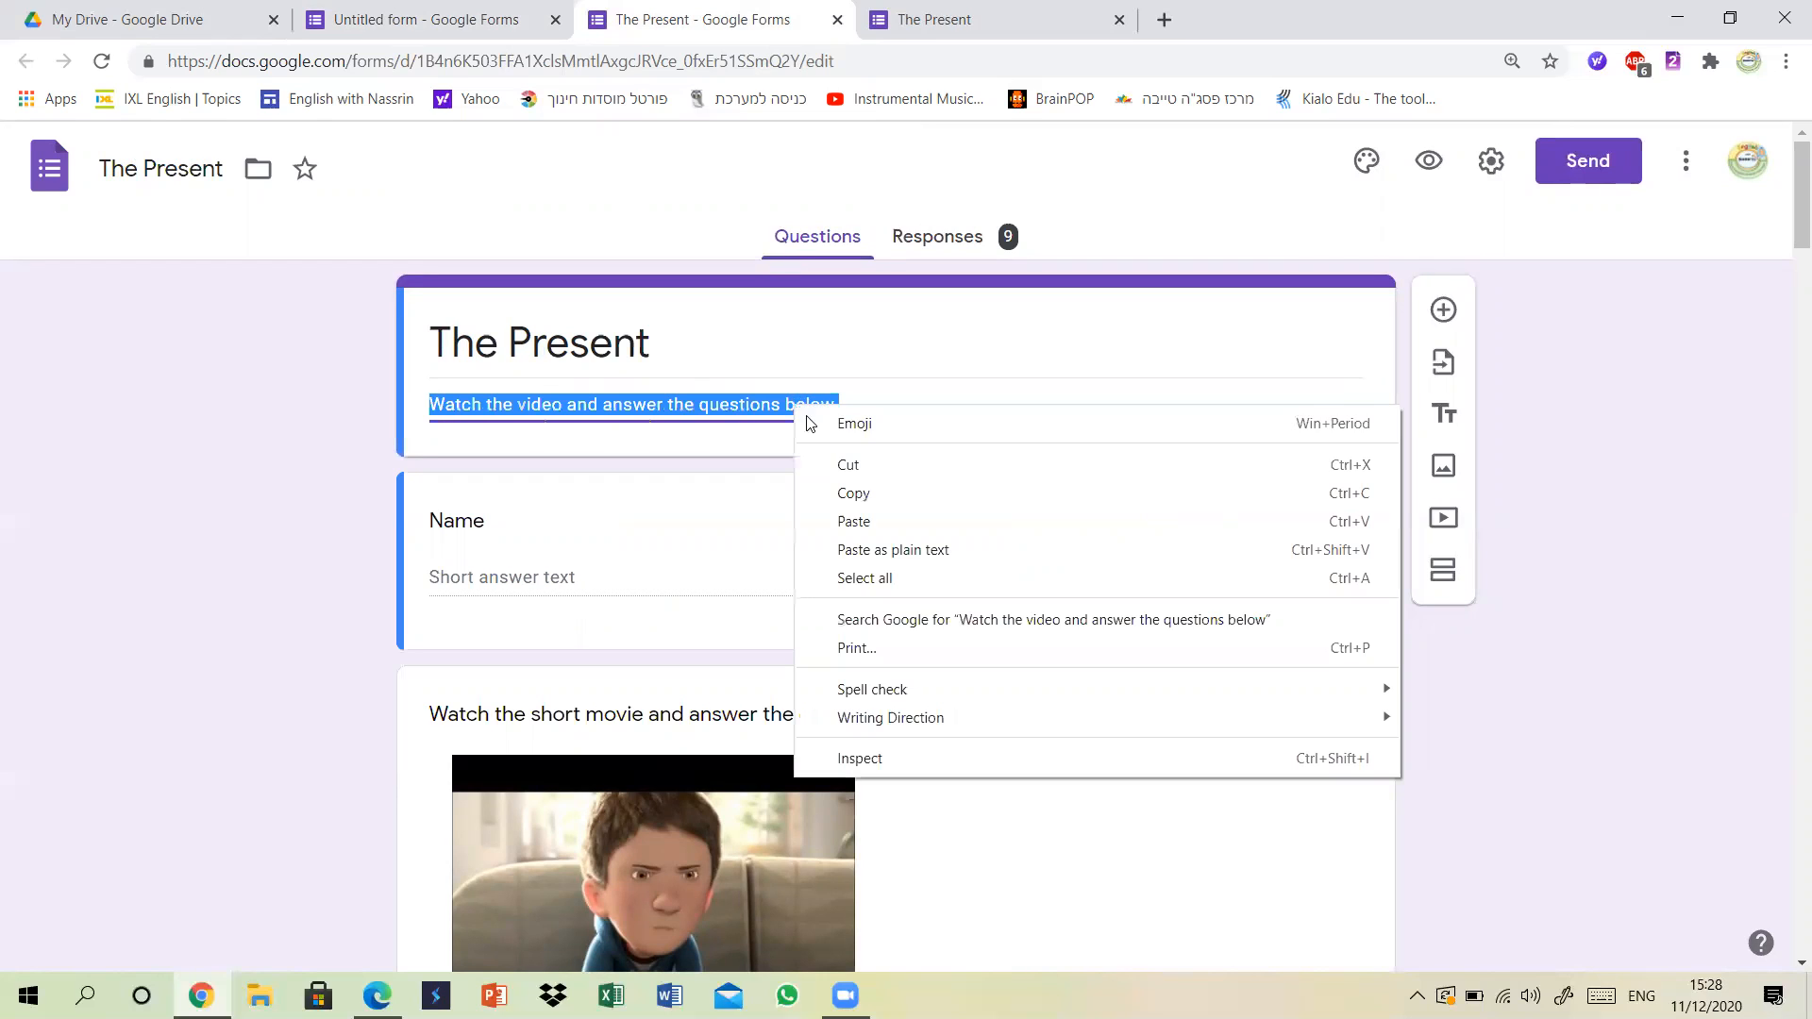
left_click(854, 491)
key("ctrl+shift+Tab")
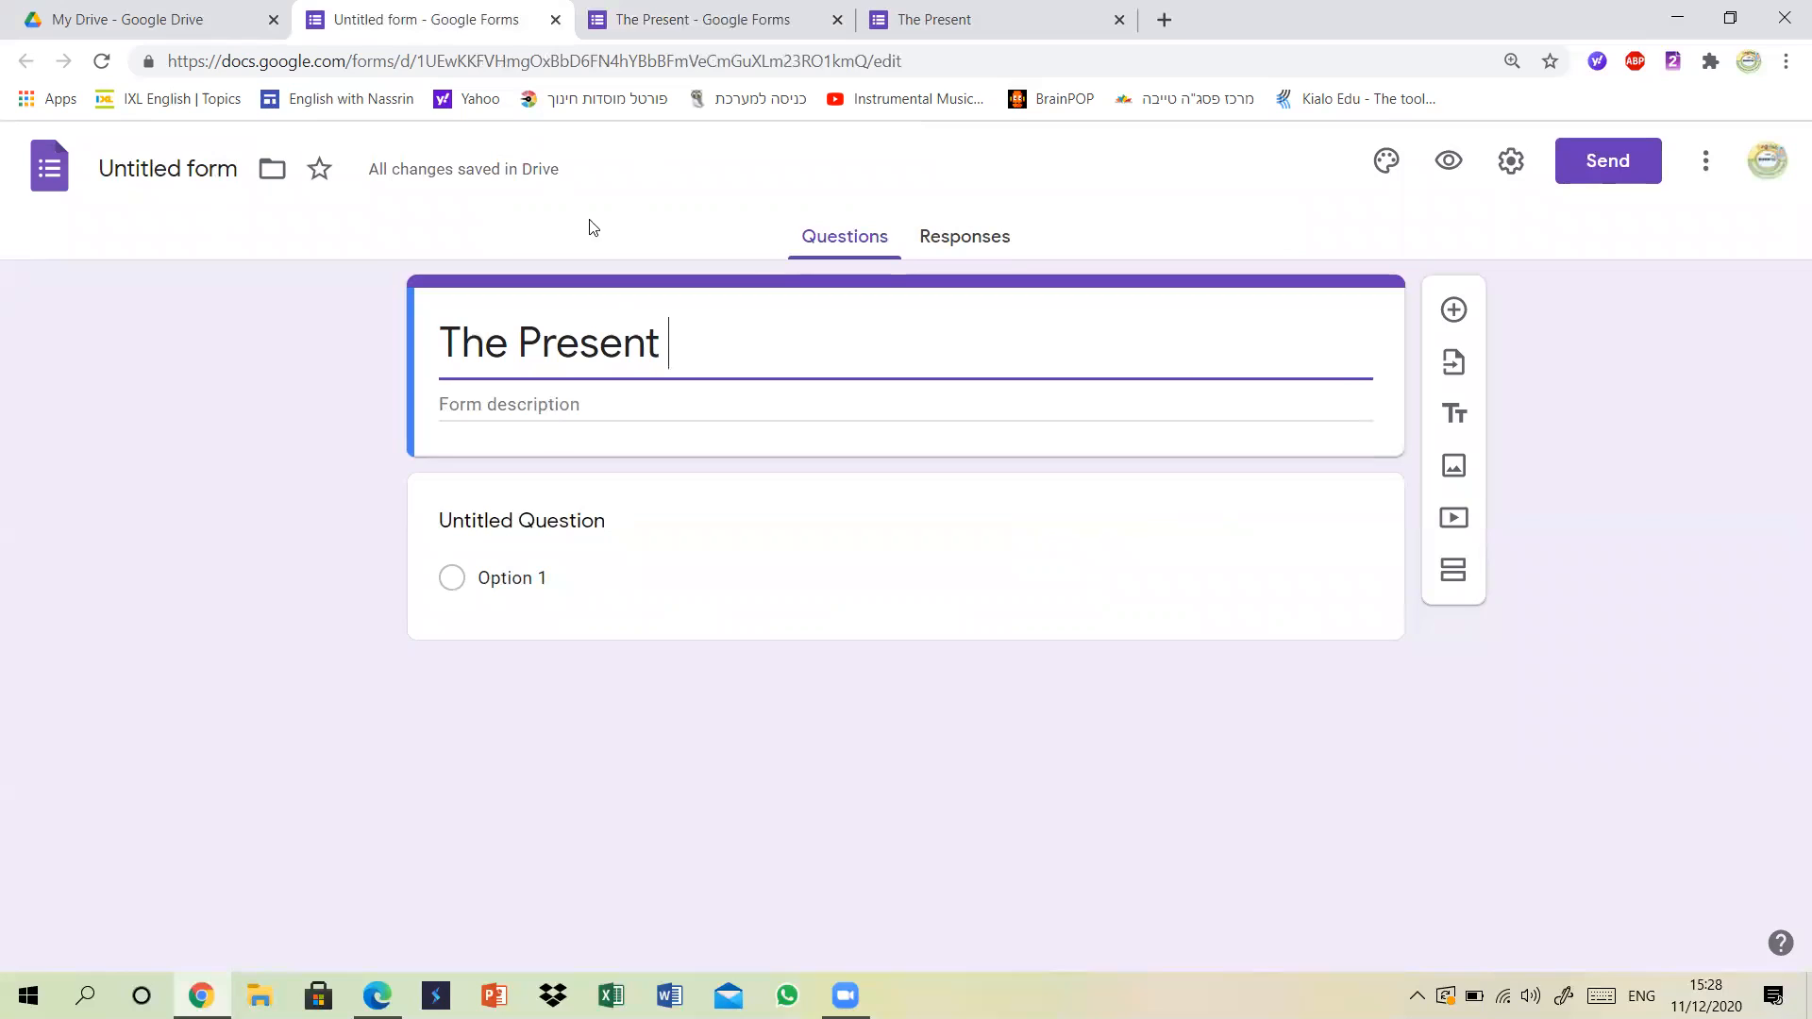
left_click(595, 404)
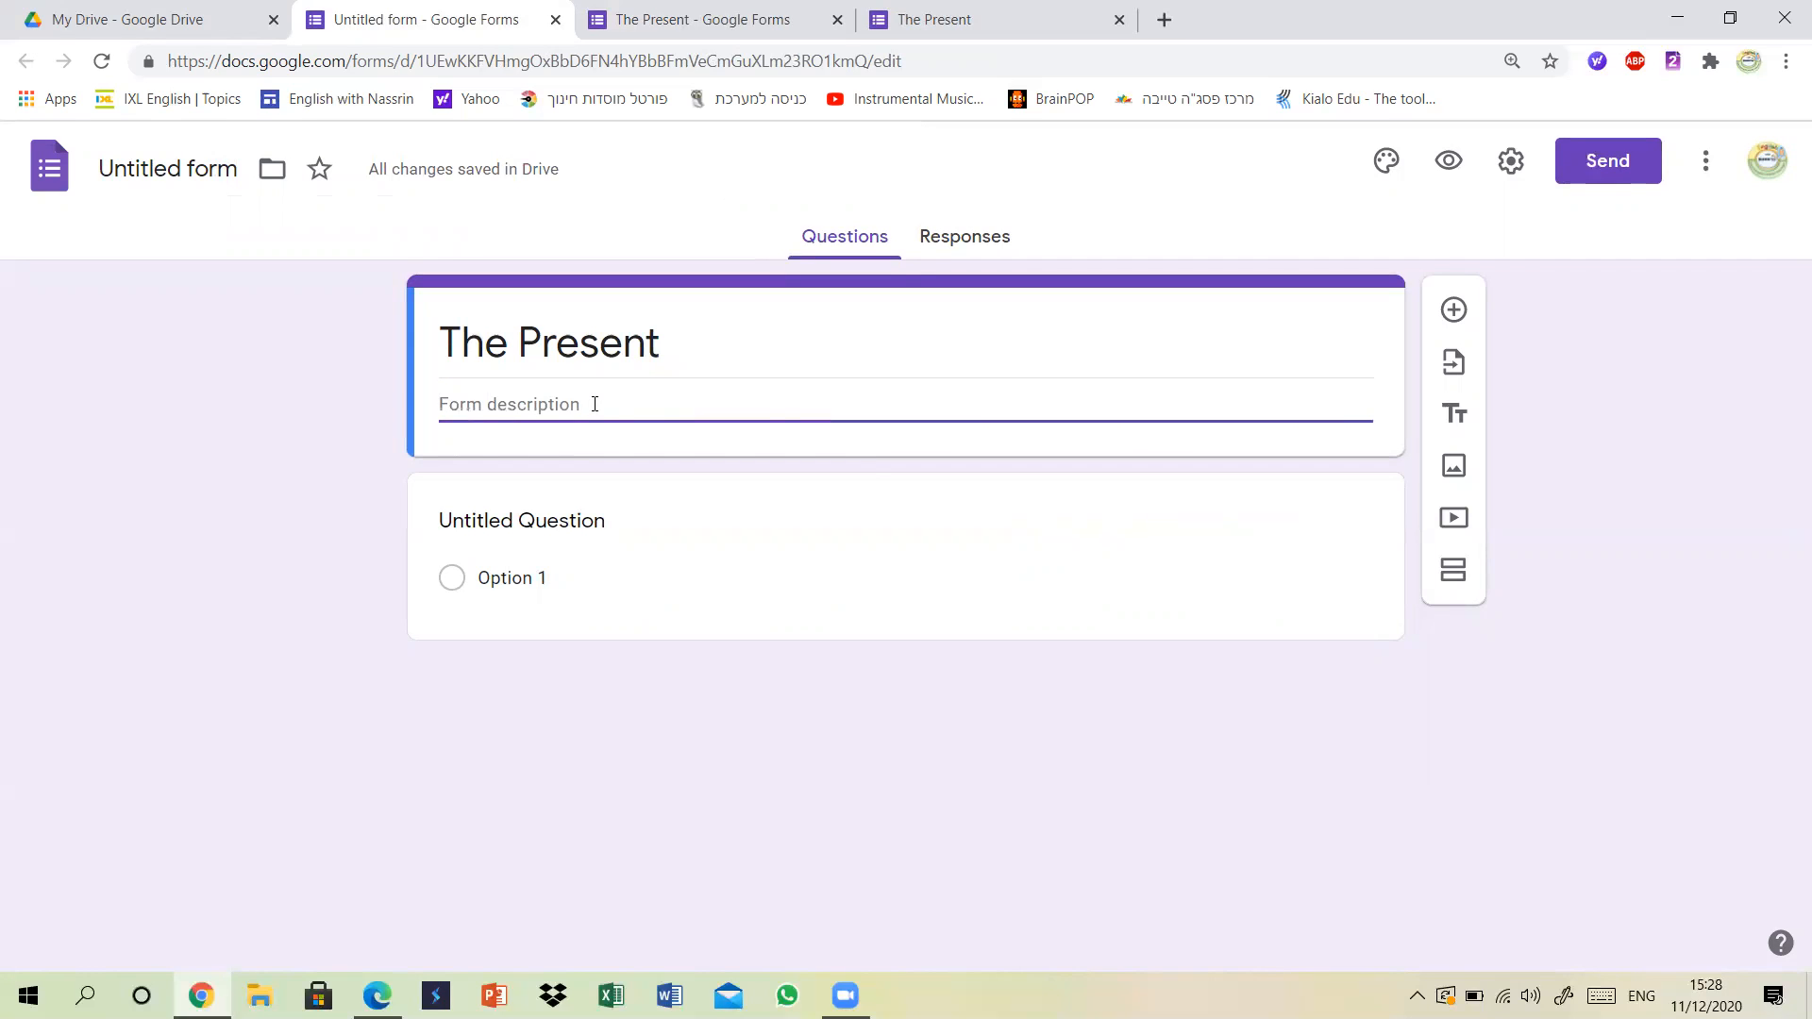
right_click(595, 406)
left_click(653, 590)
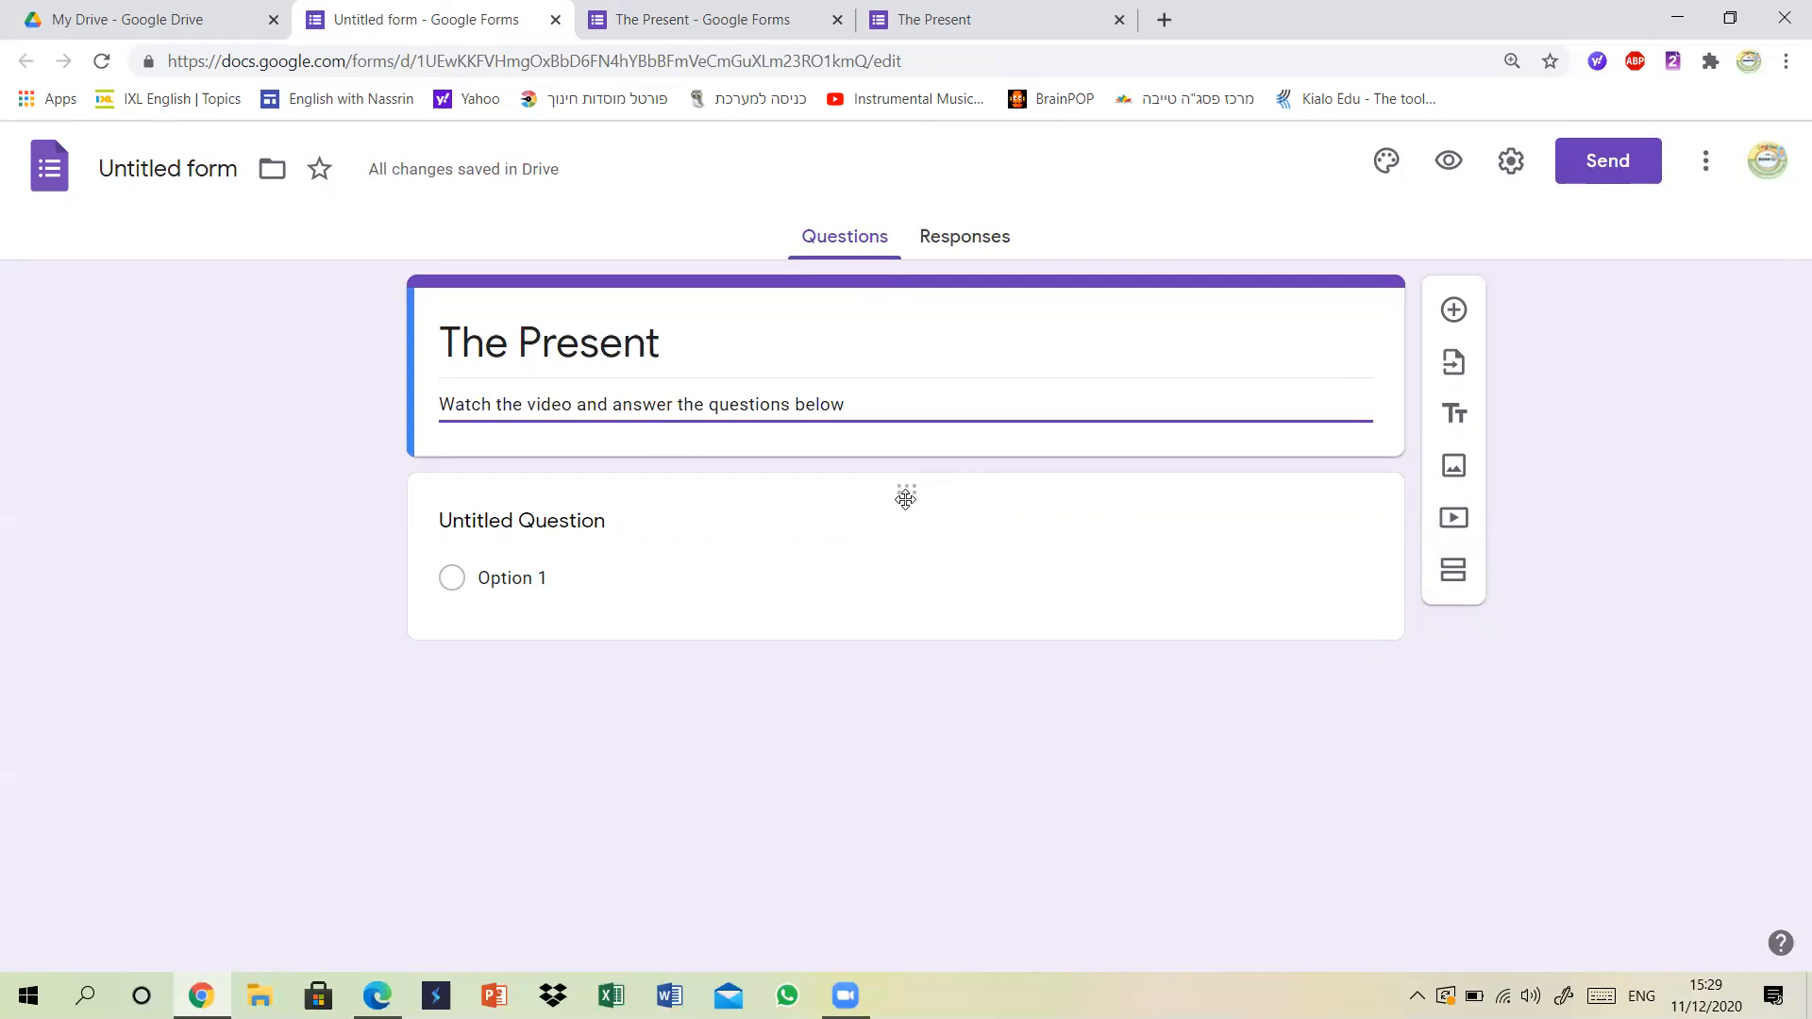
Add a new question and place it above the untitled question, directly beneath the form header.
left_click_drag(904, 489, 906, 479)
left_click(898, 678)
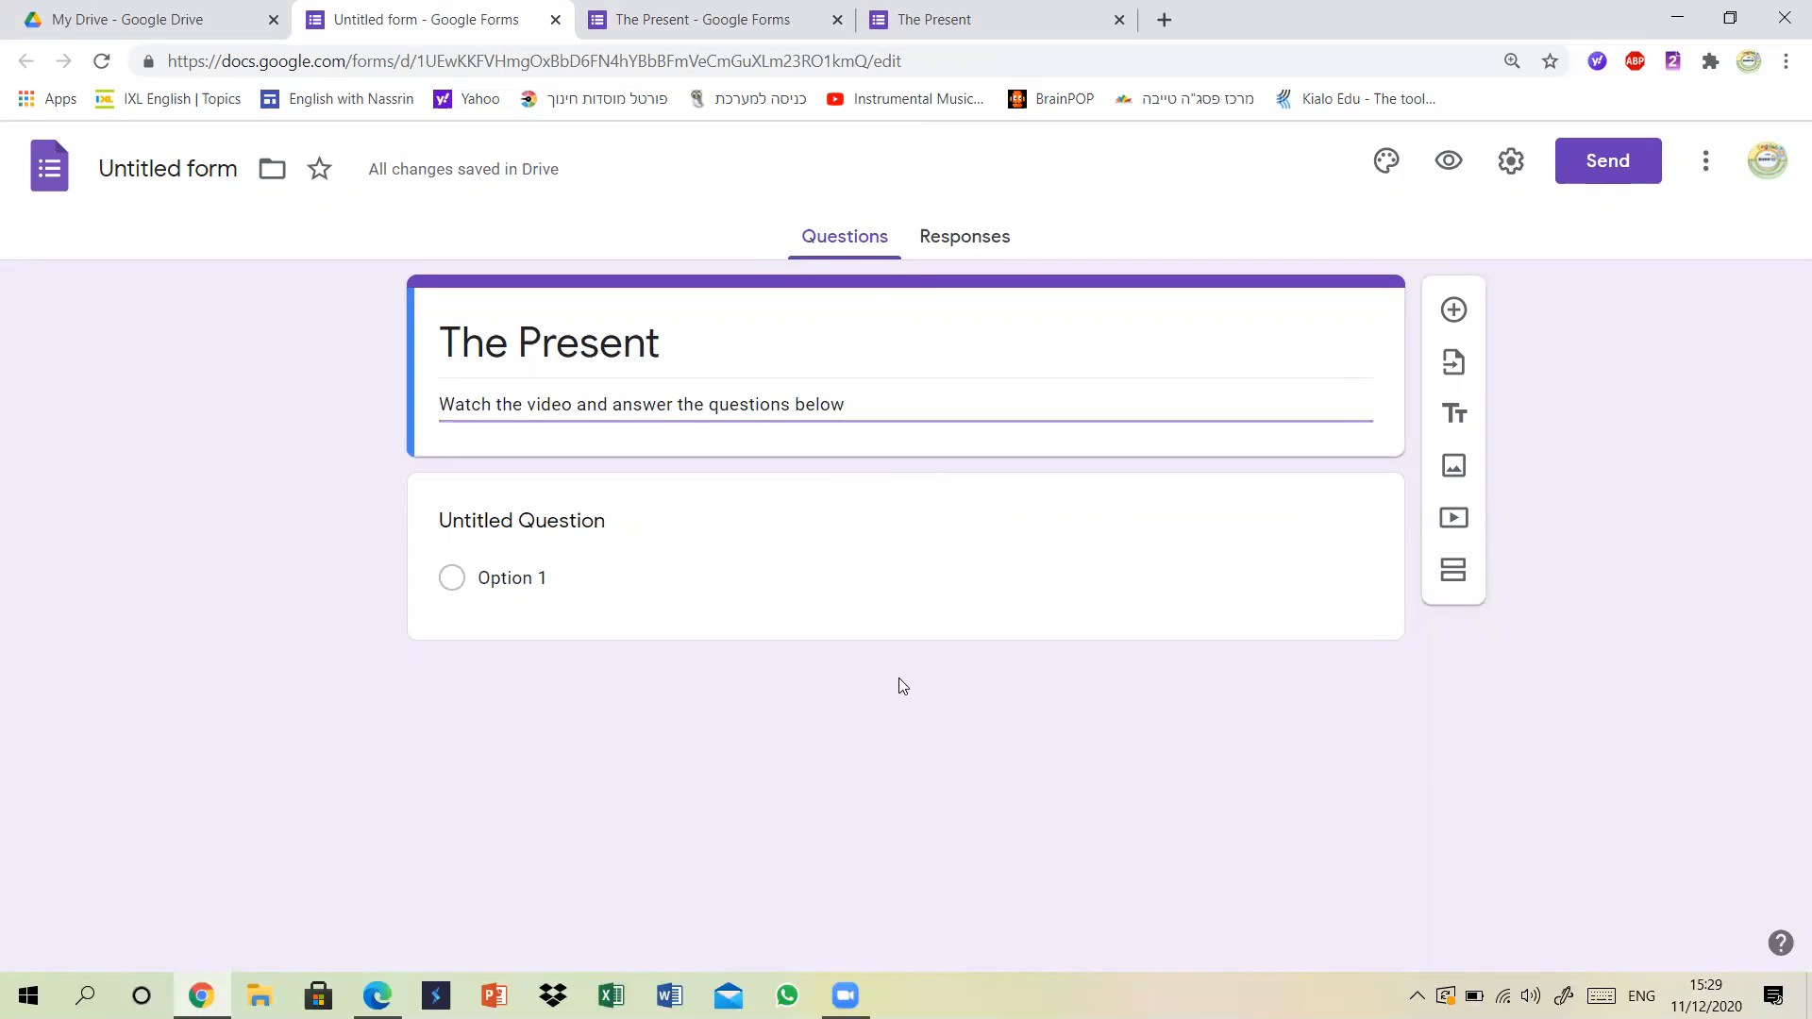
left_click(1454, 310)
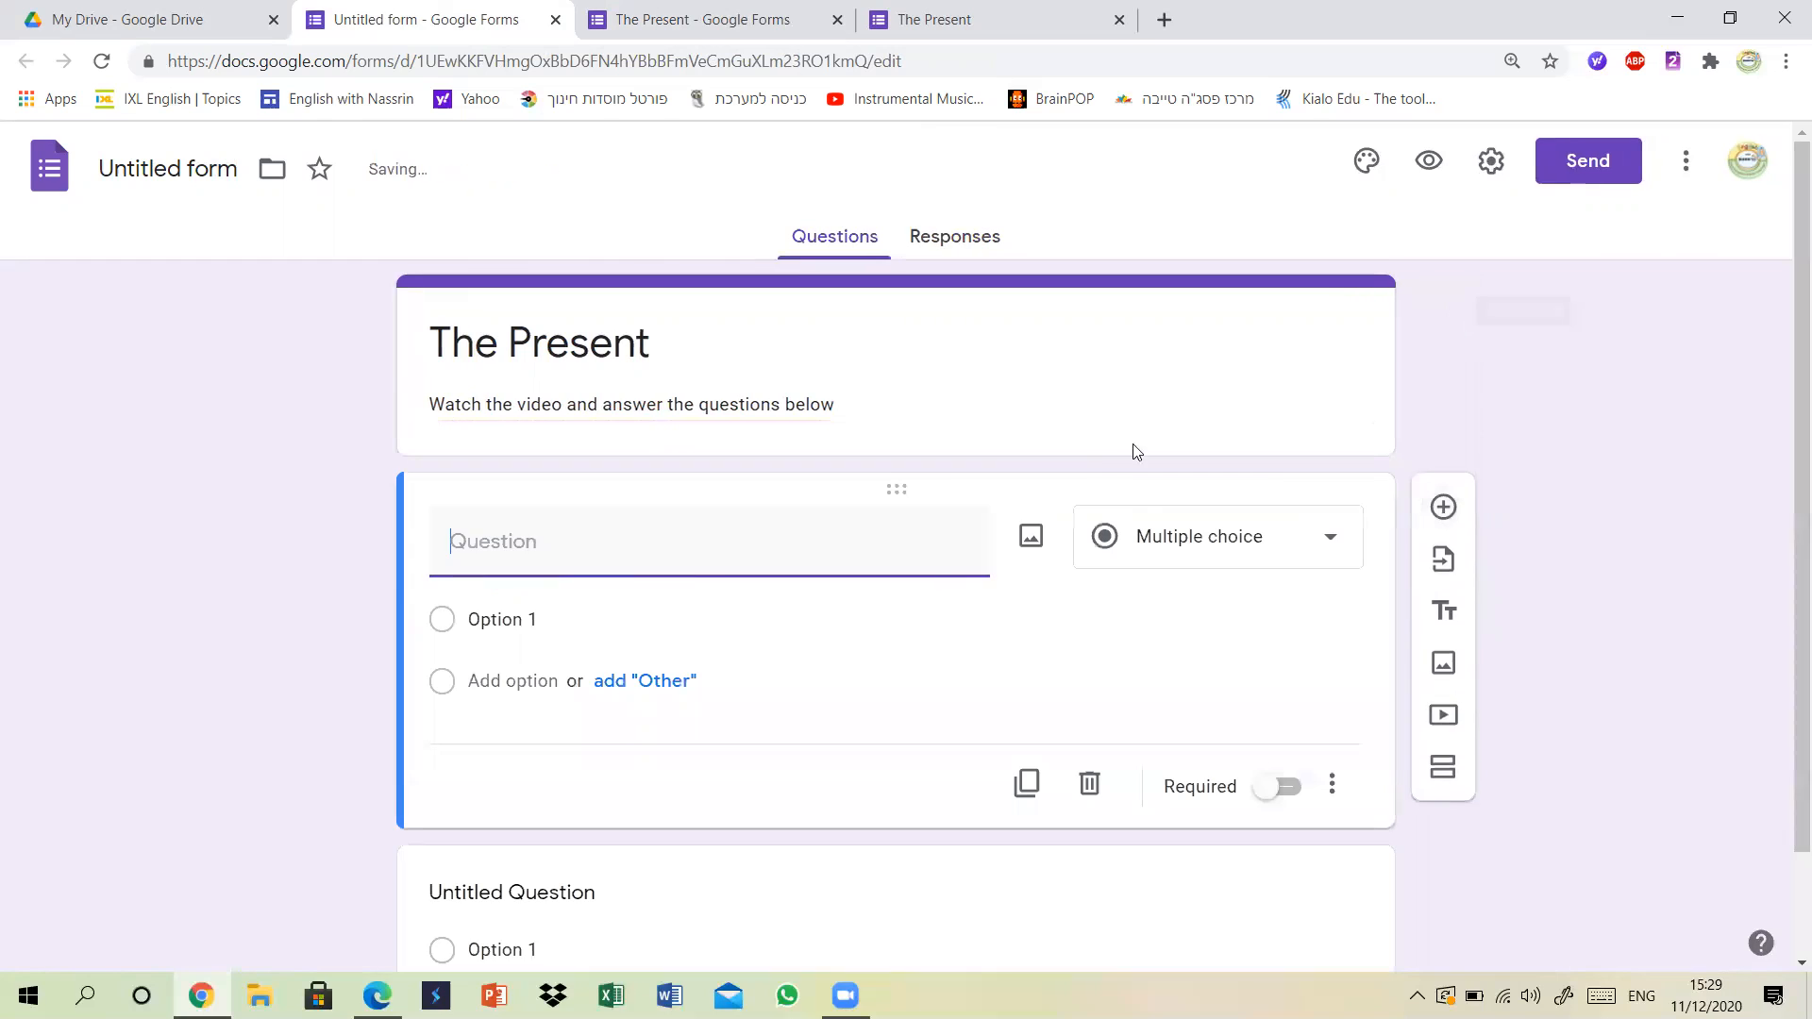
scroll(1787, 396, "down", 1)
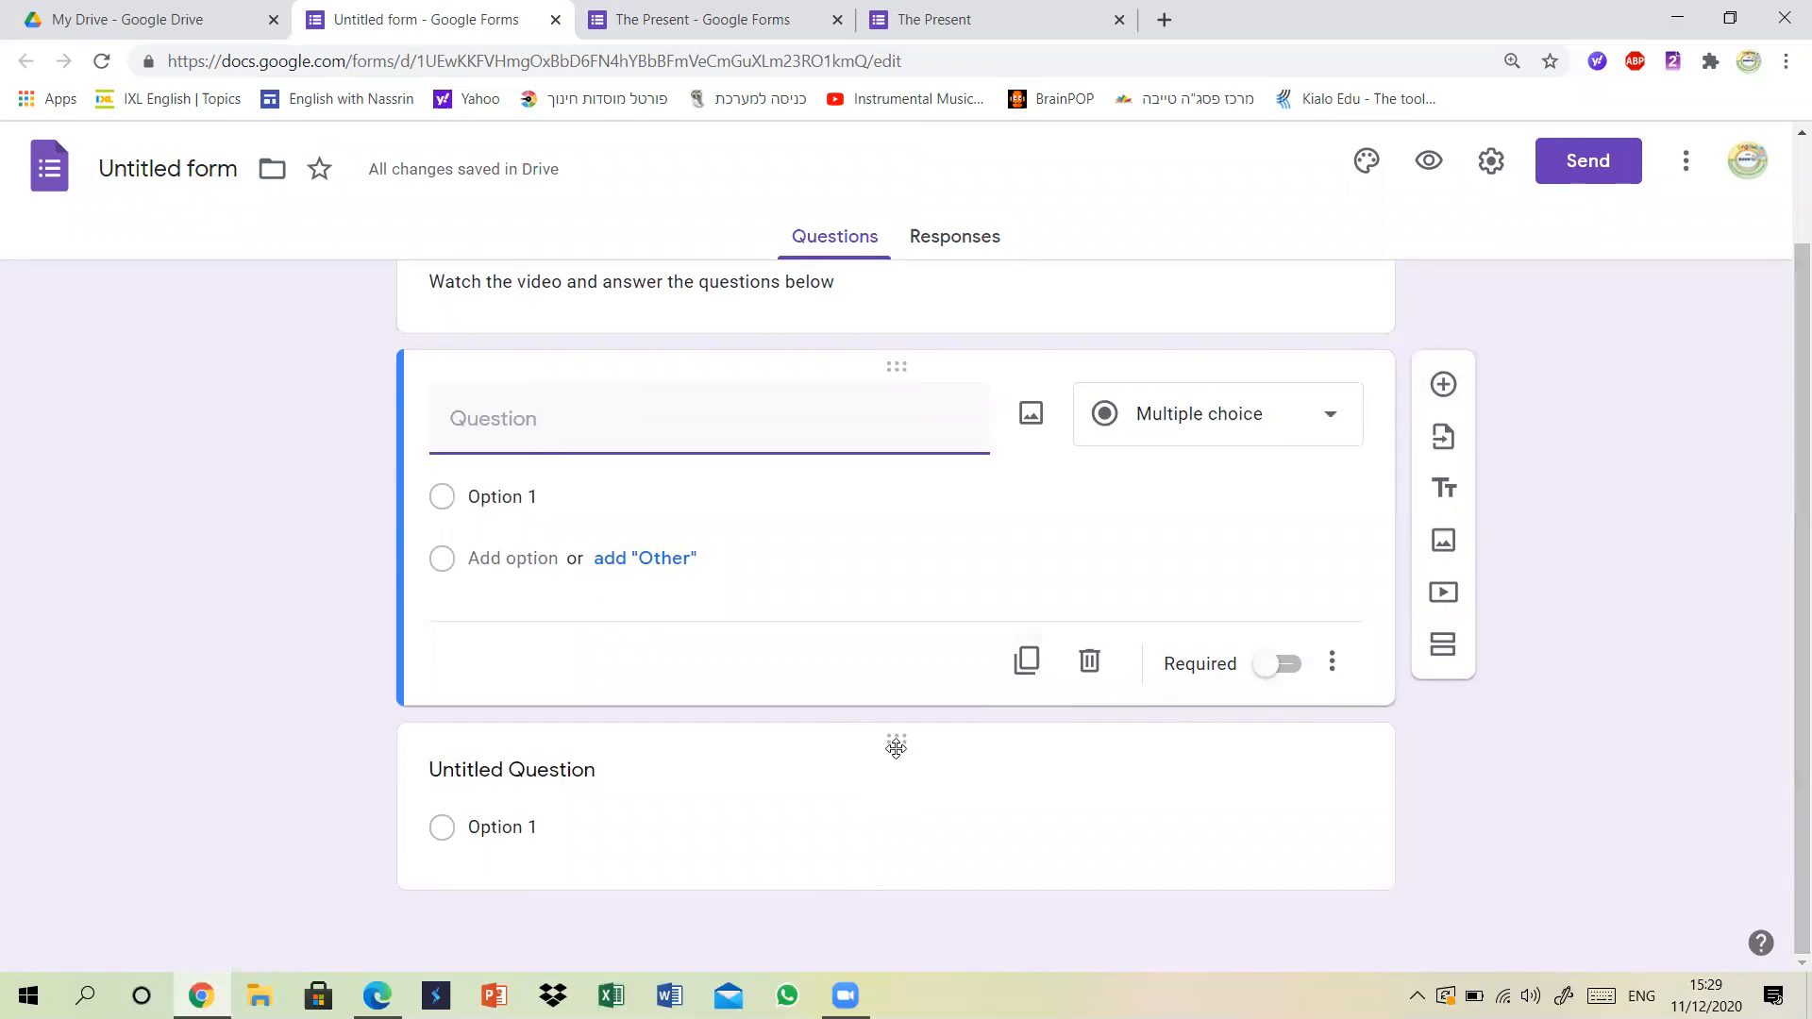
left_click_drag(892, 739, 927, 443)
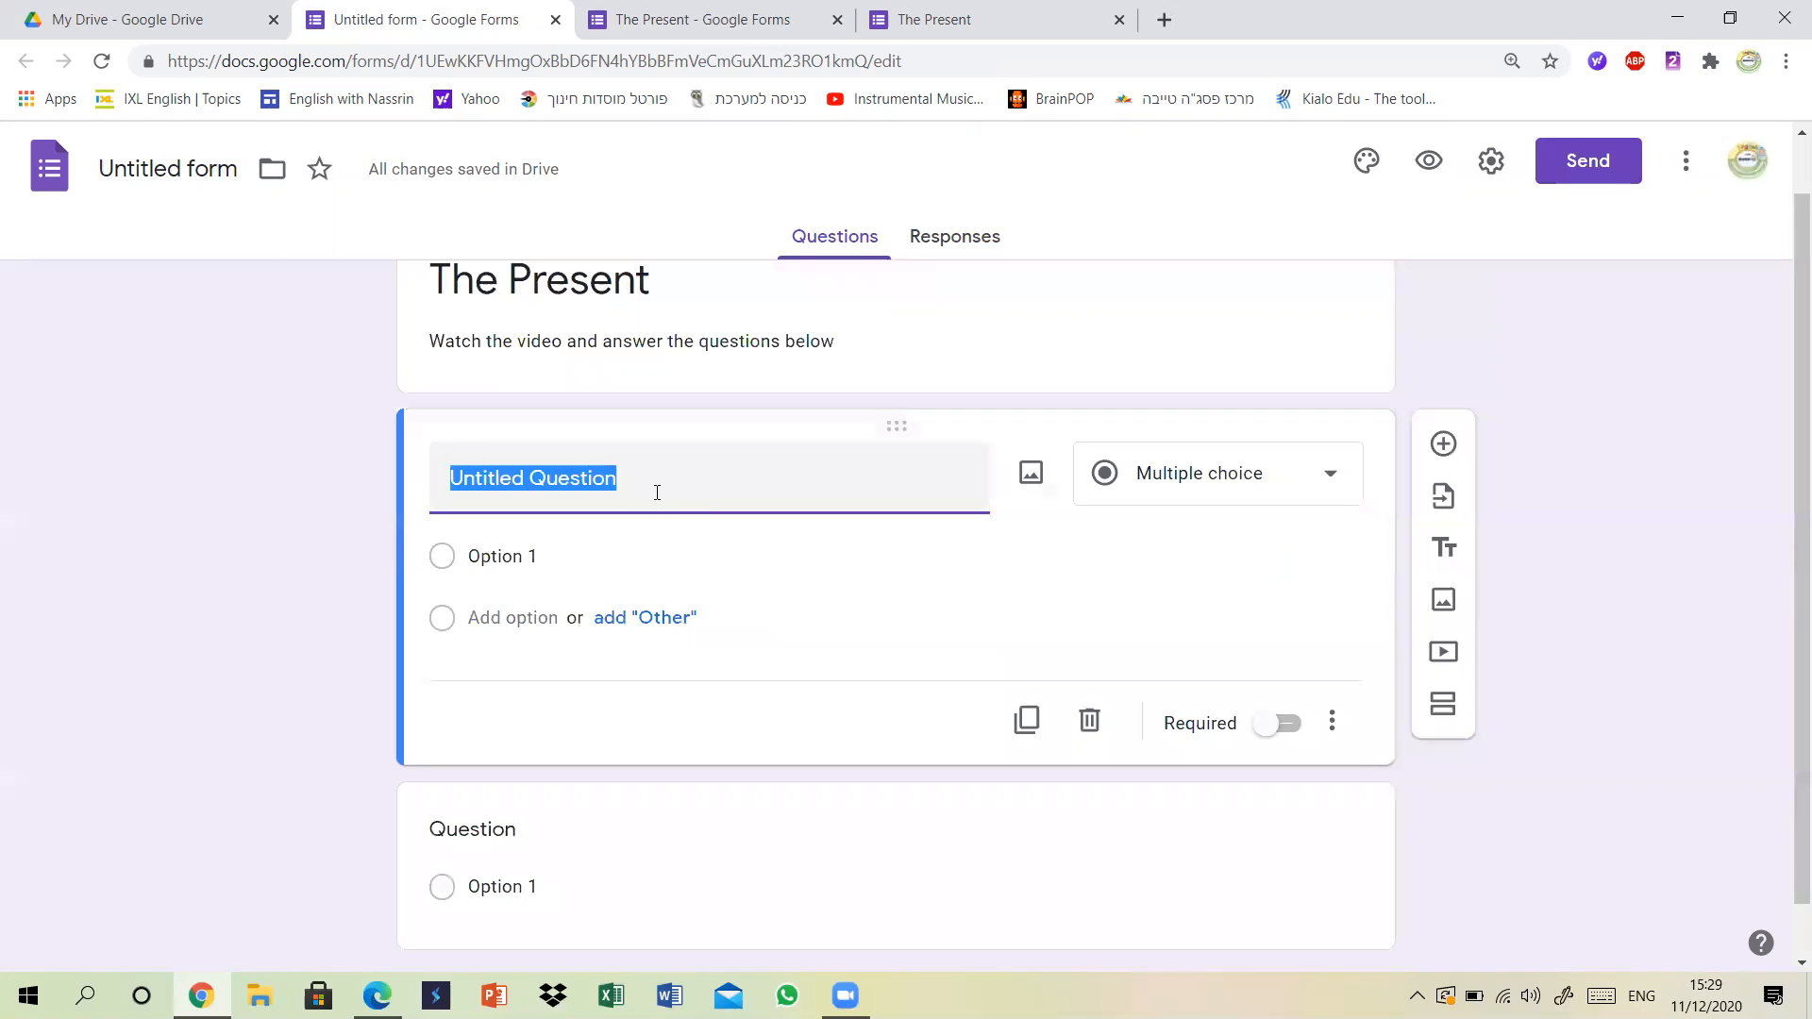
left_click_drag(897, 796, 925, 408)
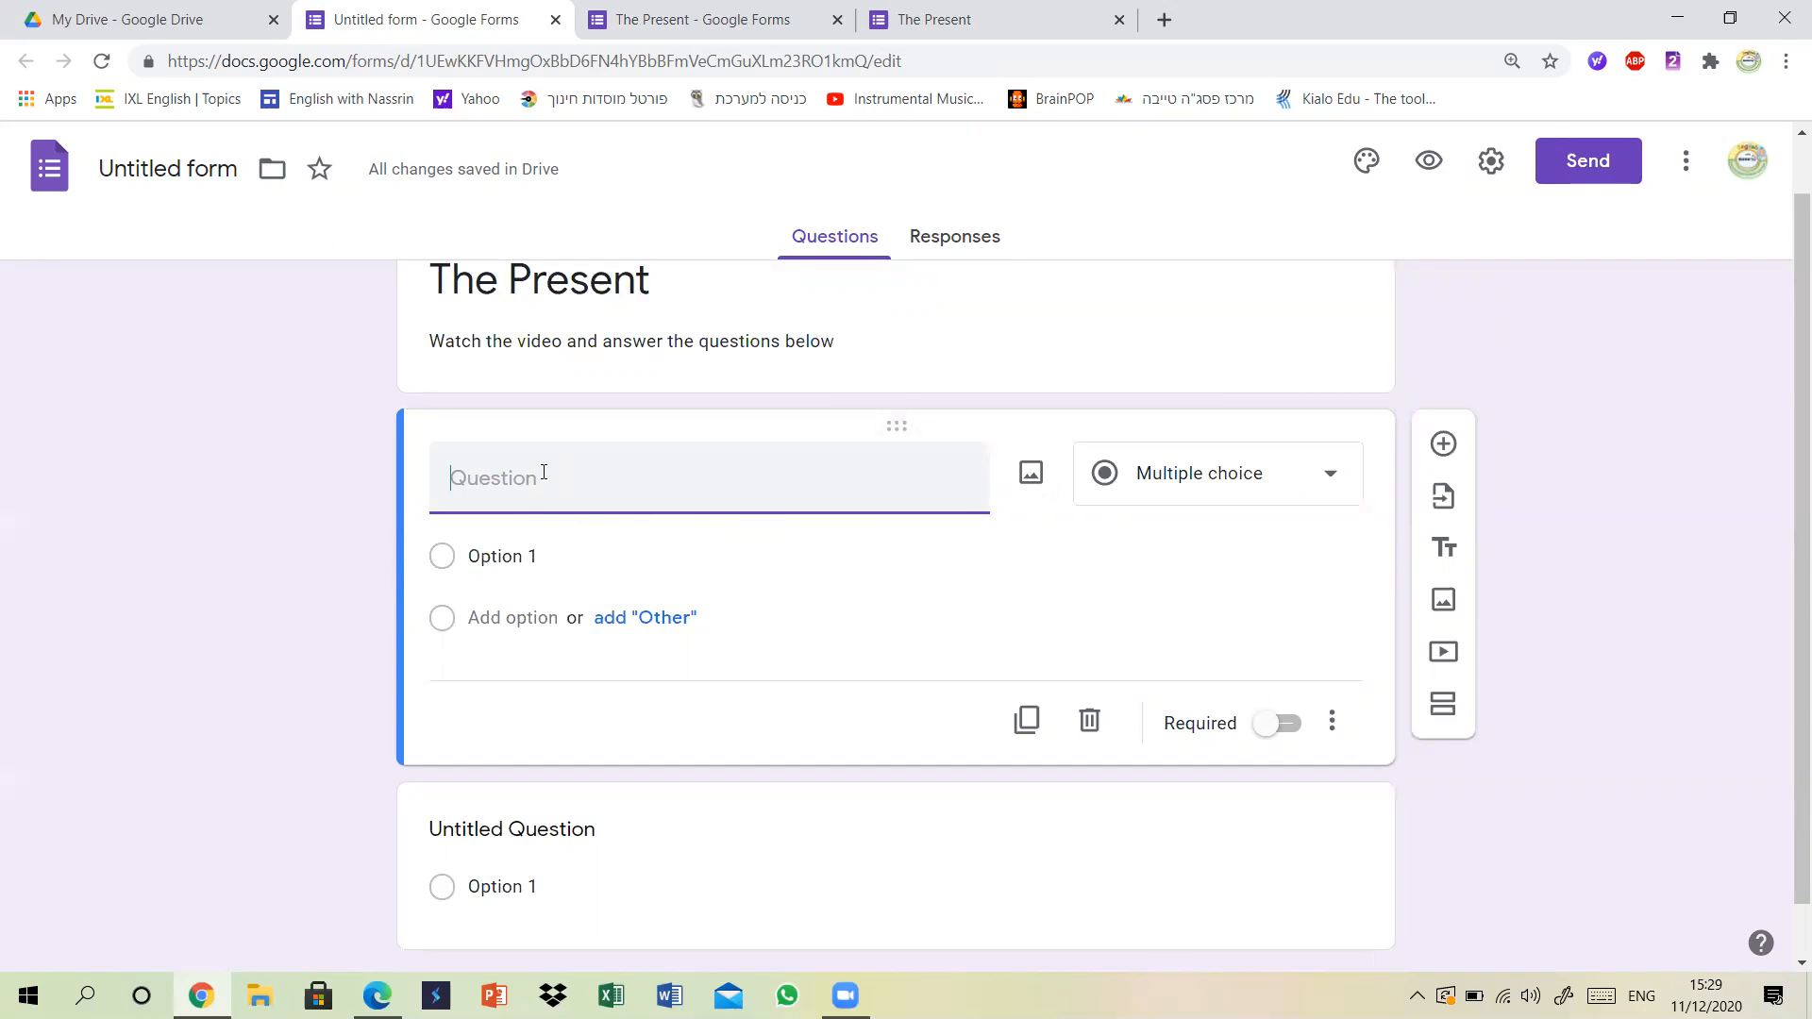
Title the new question "Name", use the Short answer type and make it required.
type("Name")
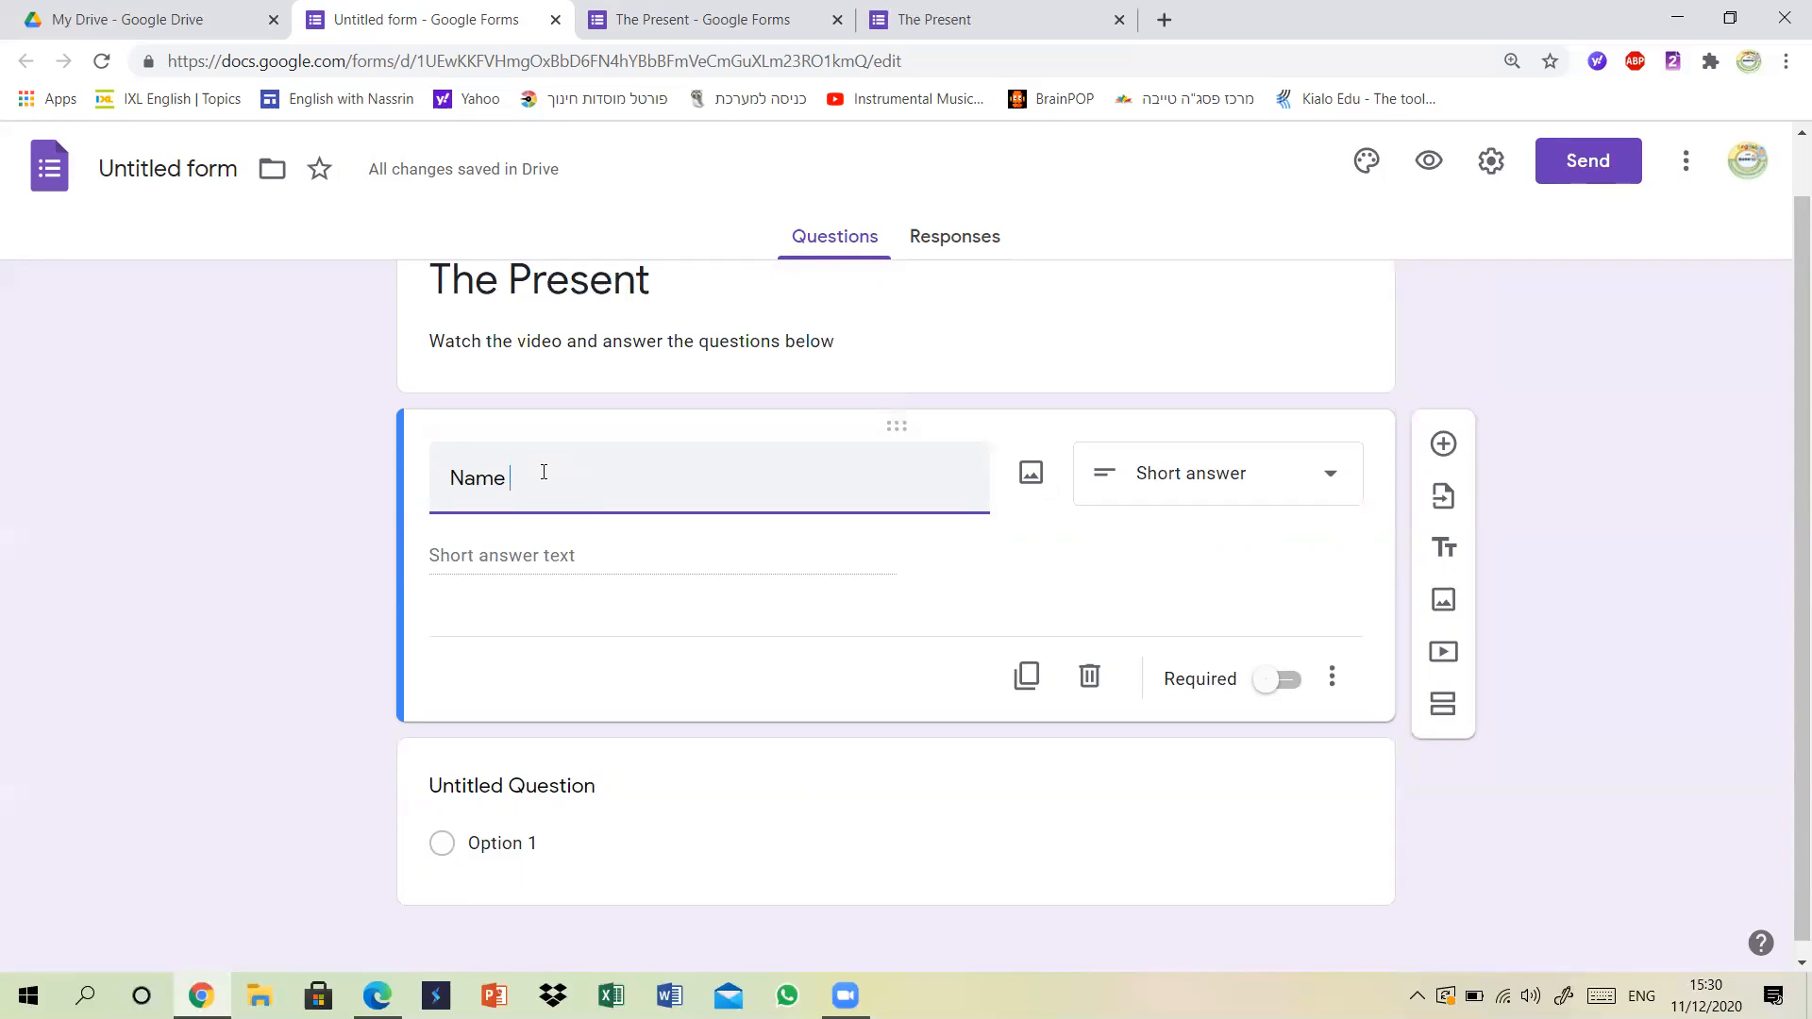
left_click(1157, 483)
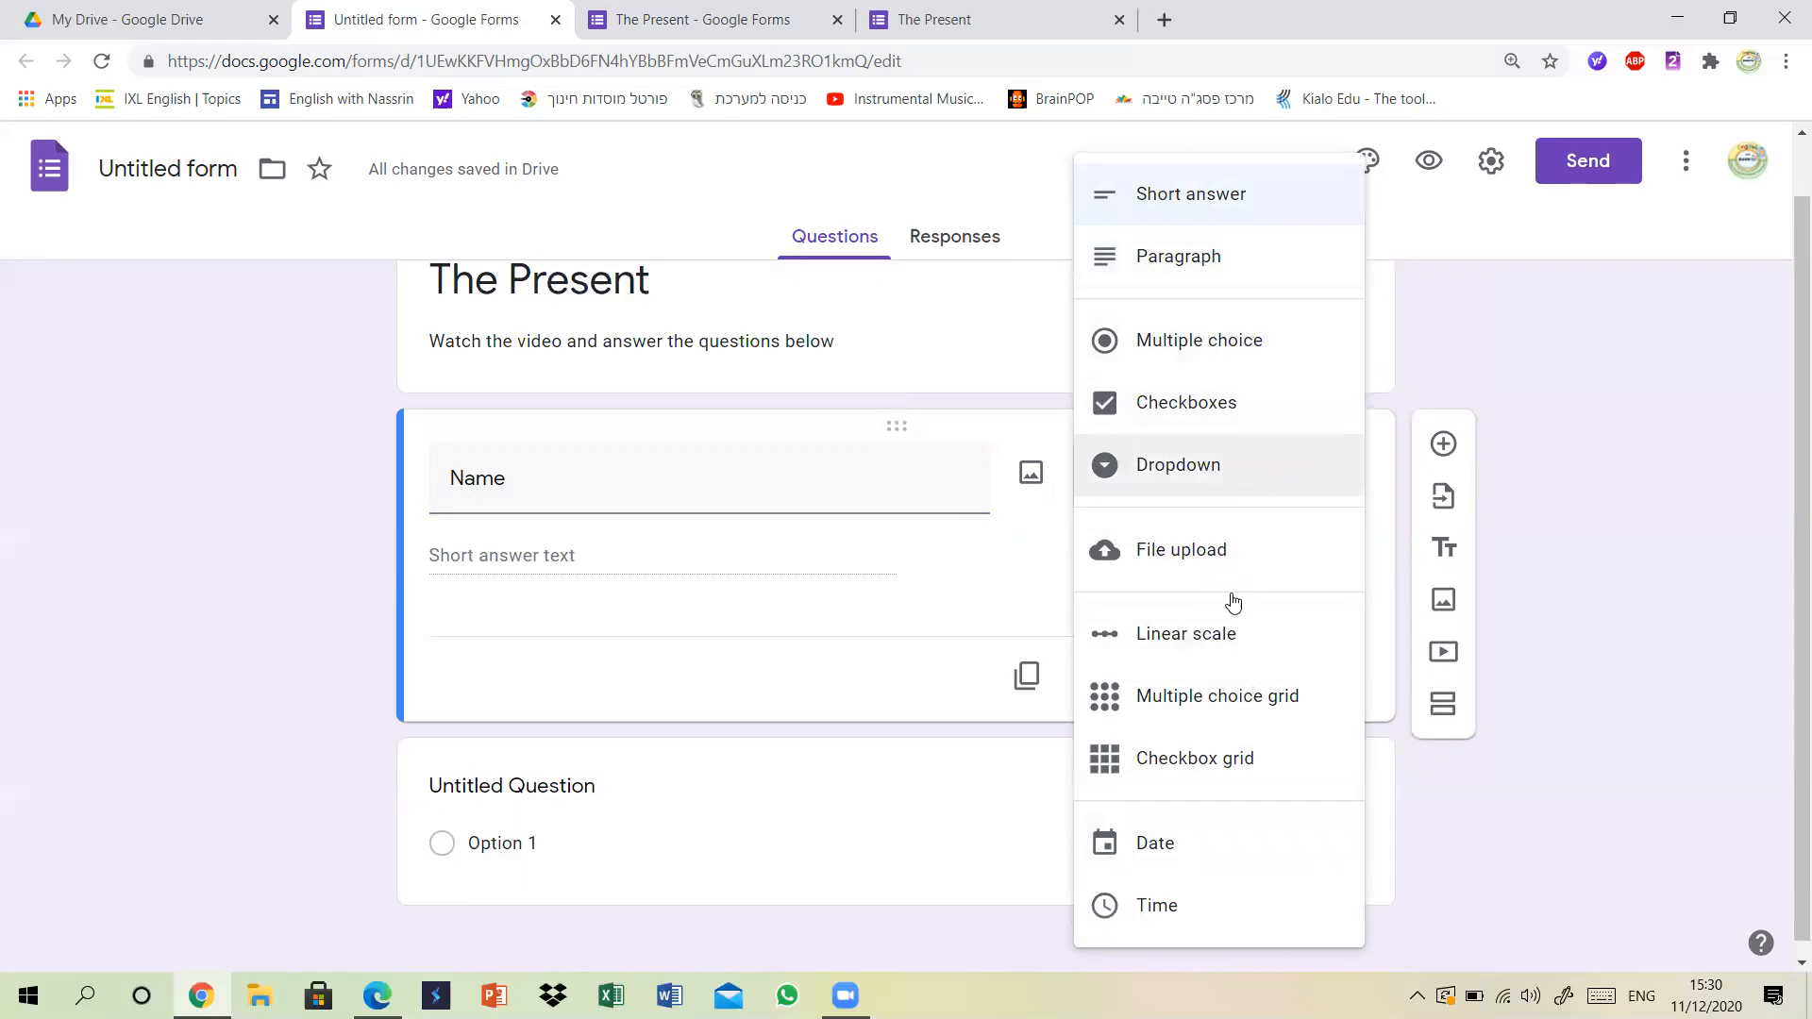
left_click(1187, 194)
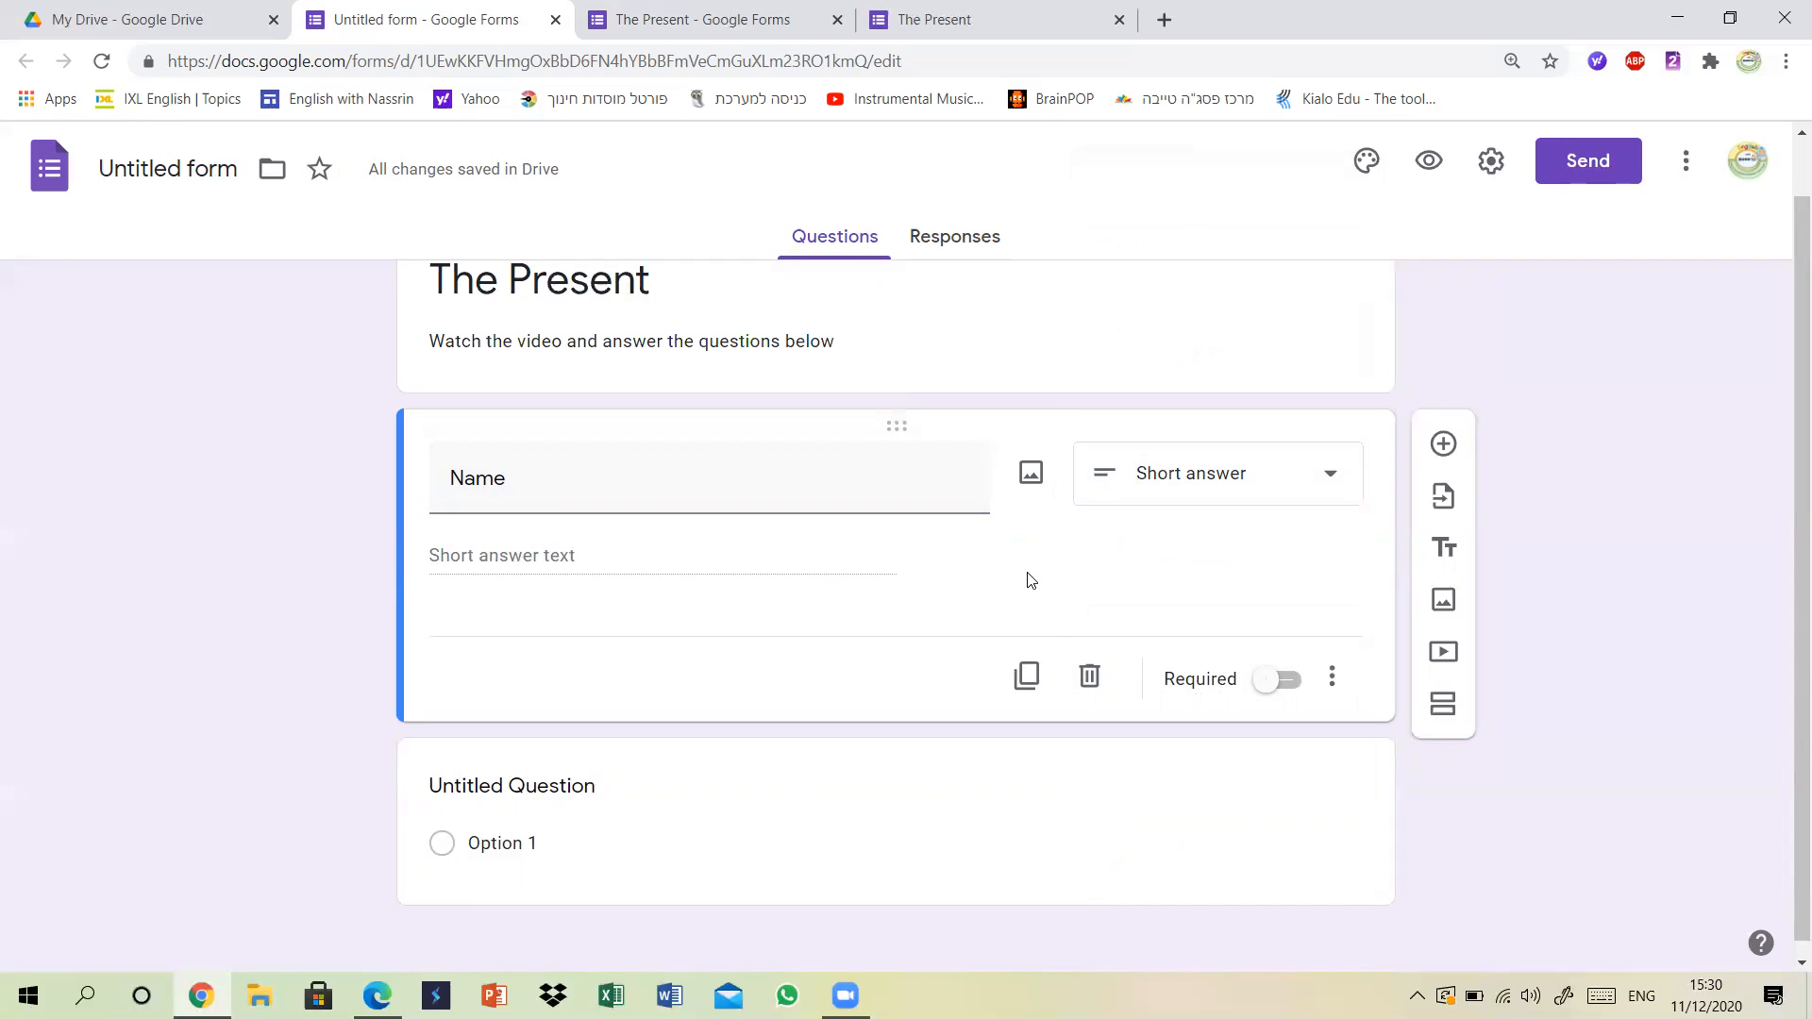
left_click(1272, 681)
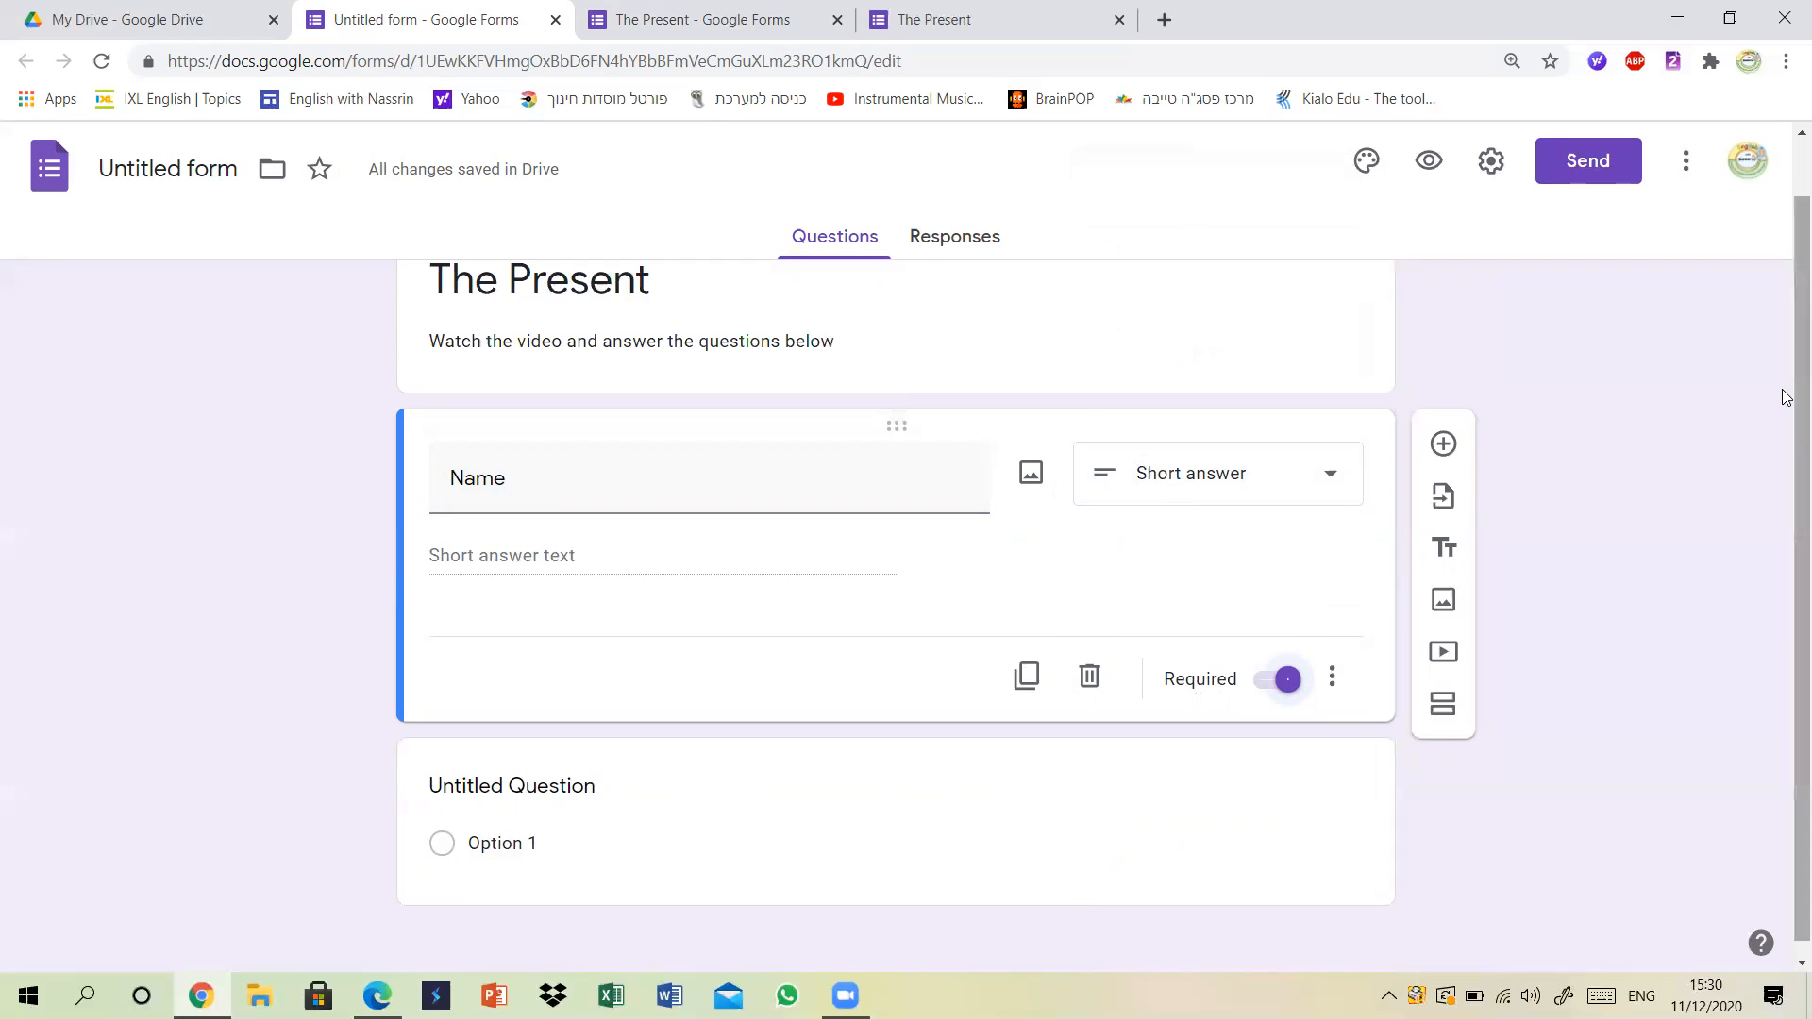
scroll(1787, 366, "up", 1)
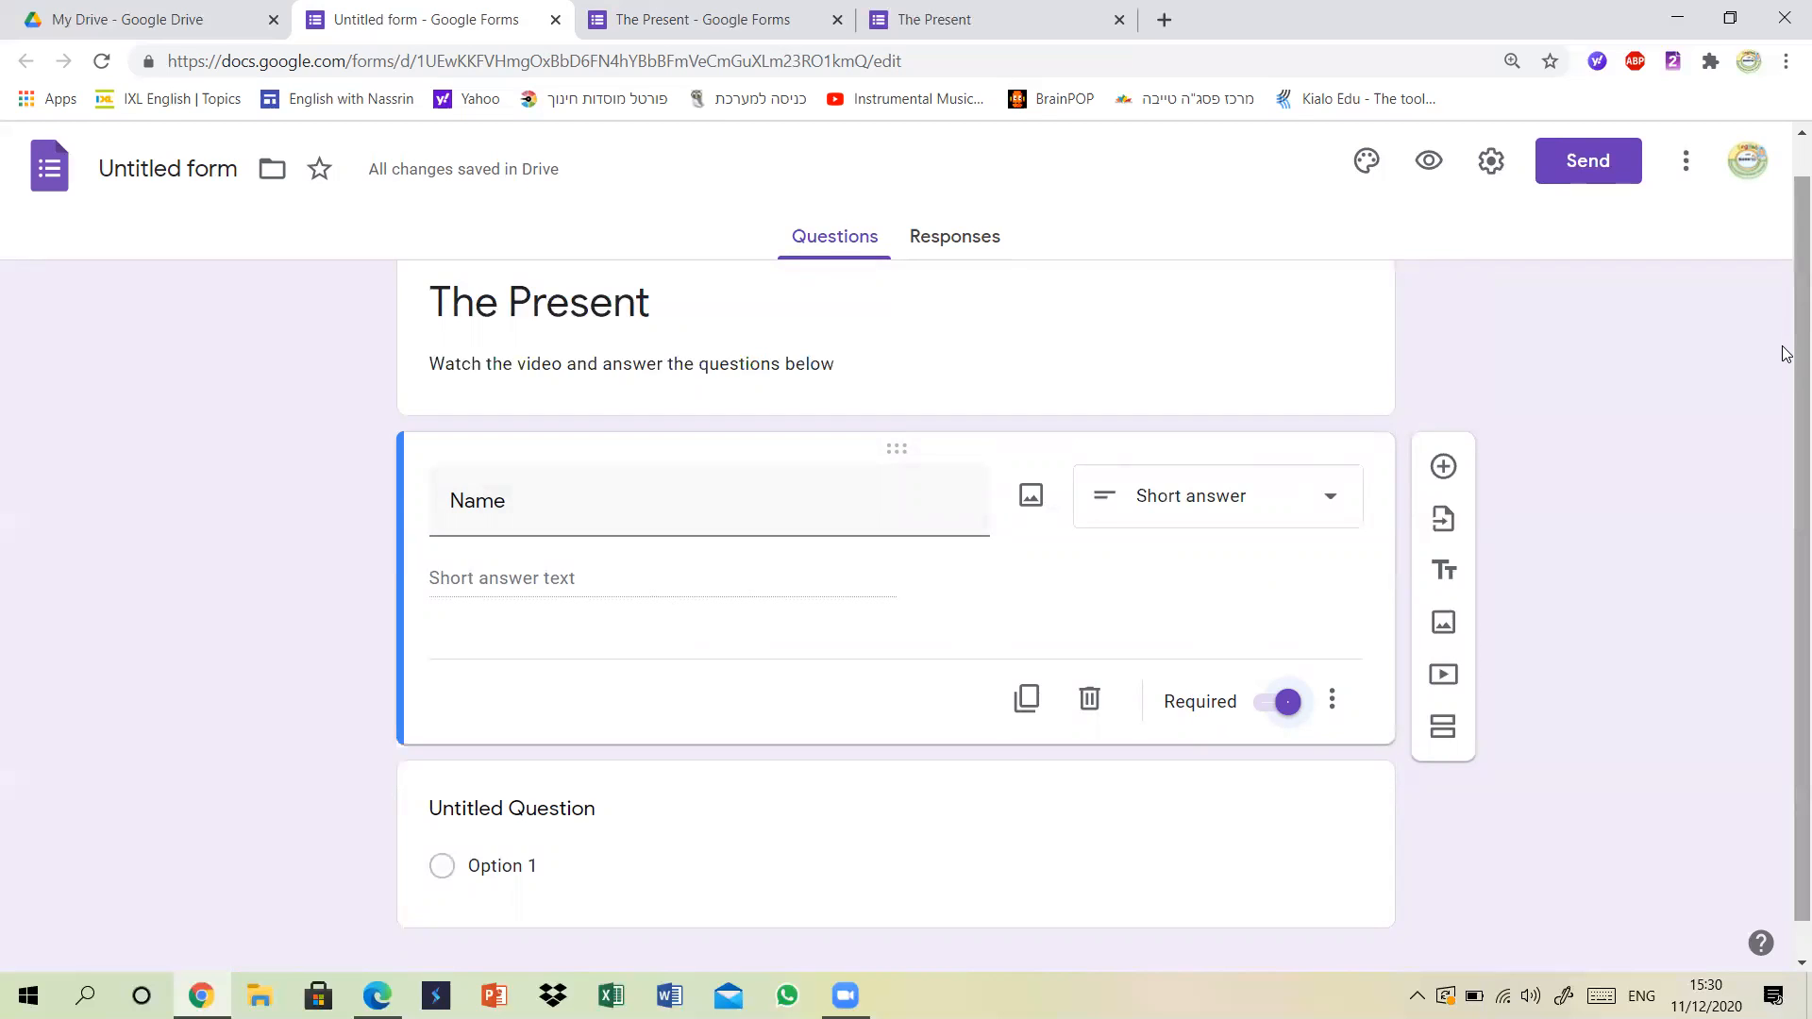
scroll(1787, 359, "down", 1)
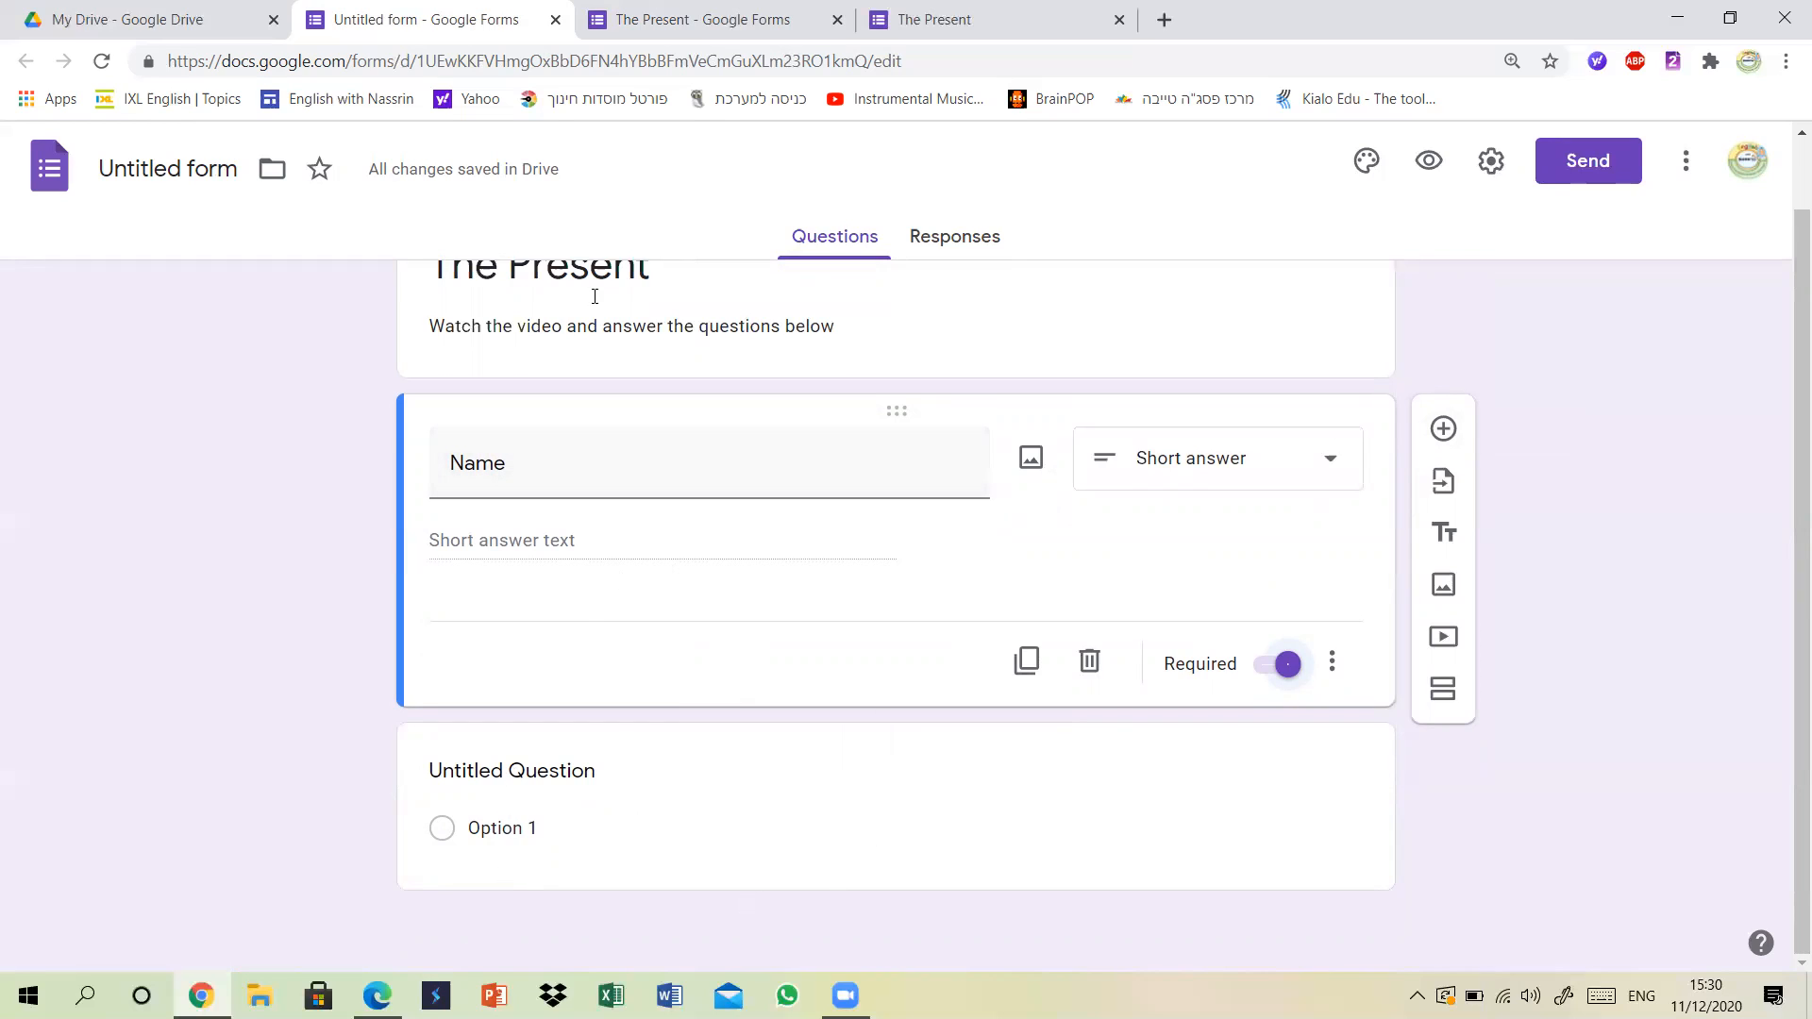
Copy the video heading "Watch the short movie and answer the questions below" from the existing form into the new form's untitled question title.
left_click(741, 10)
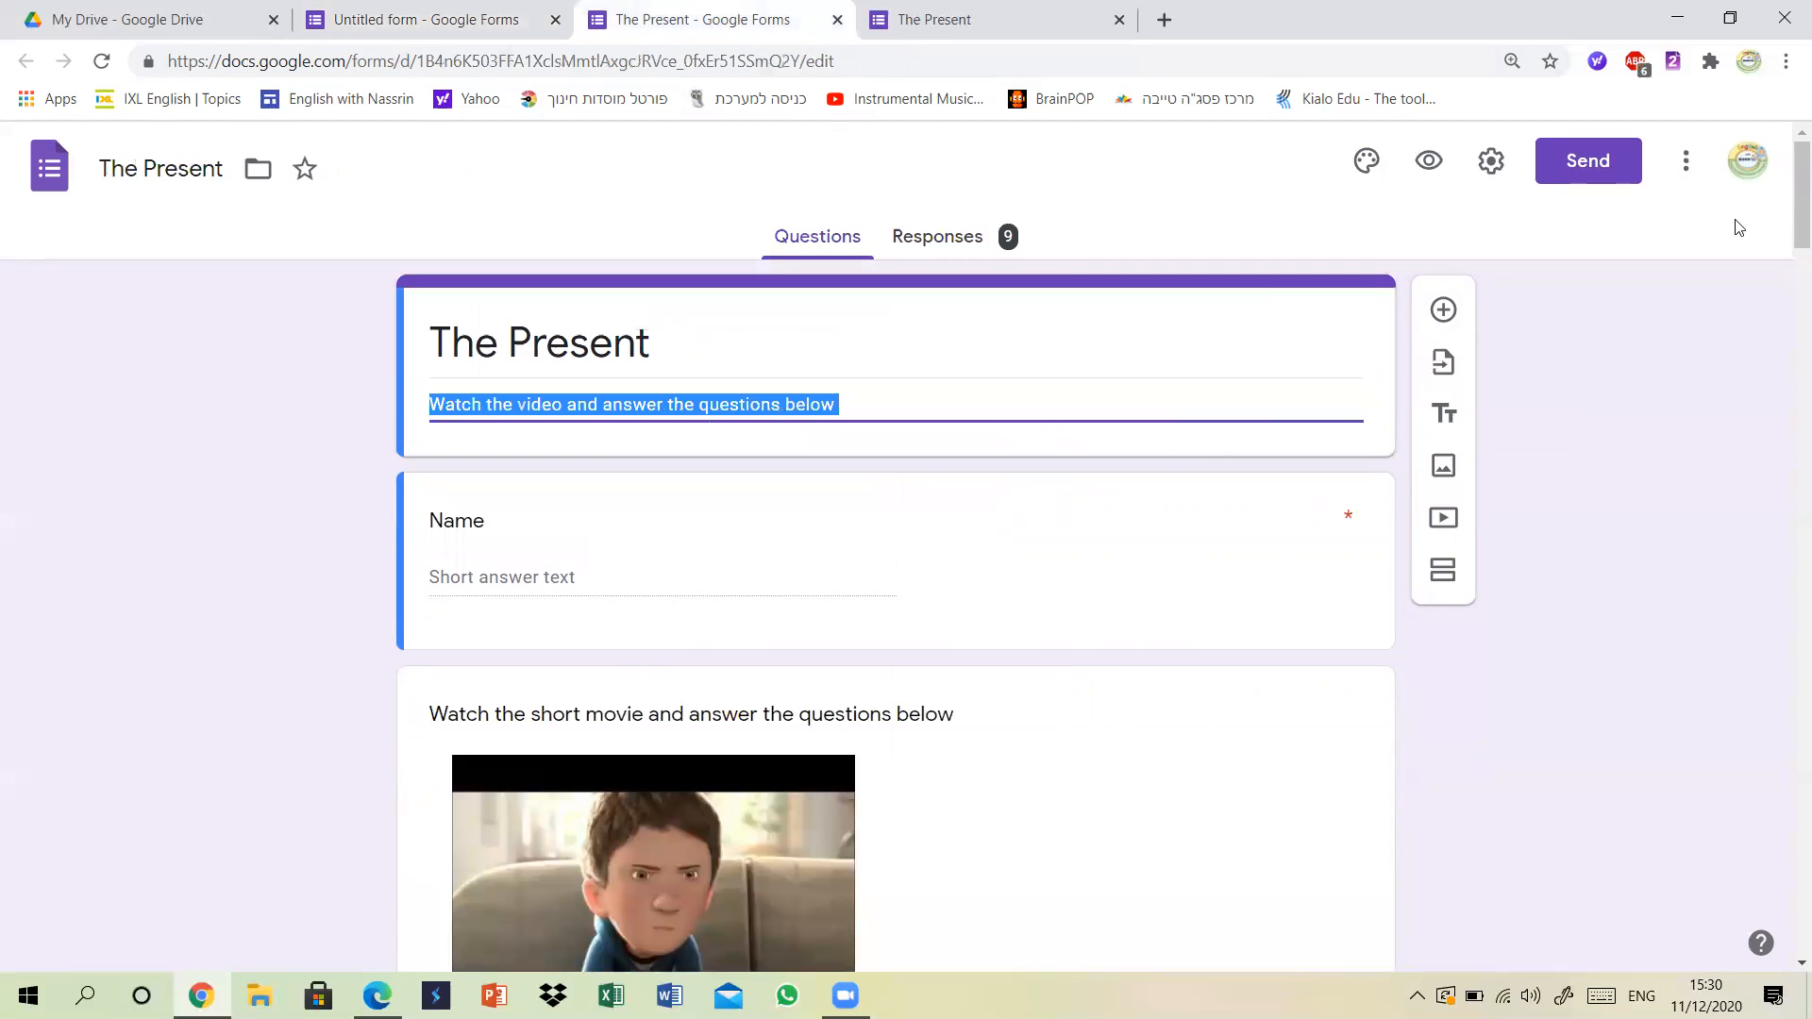
left_click_drag(1788, 220, 1786, 259)
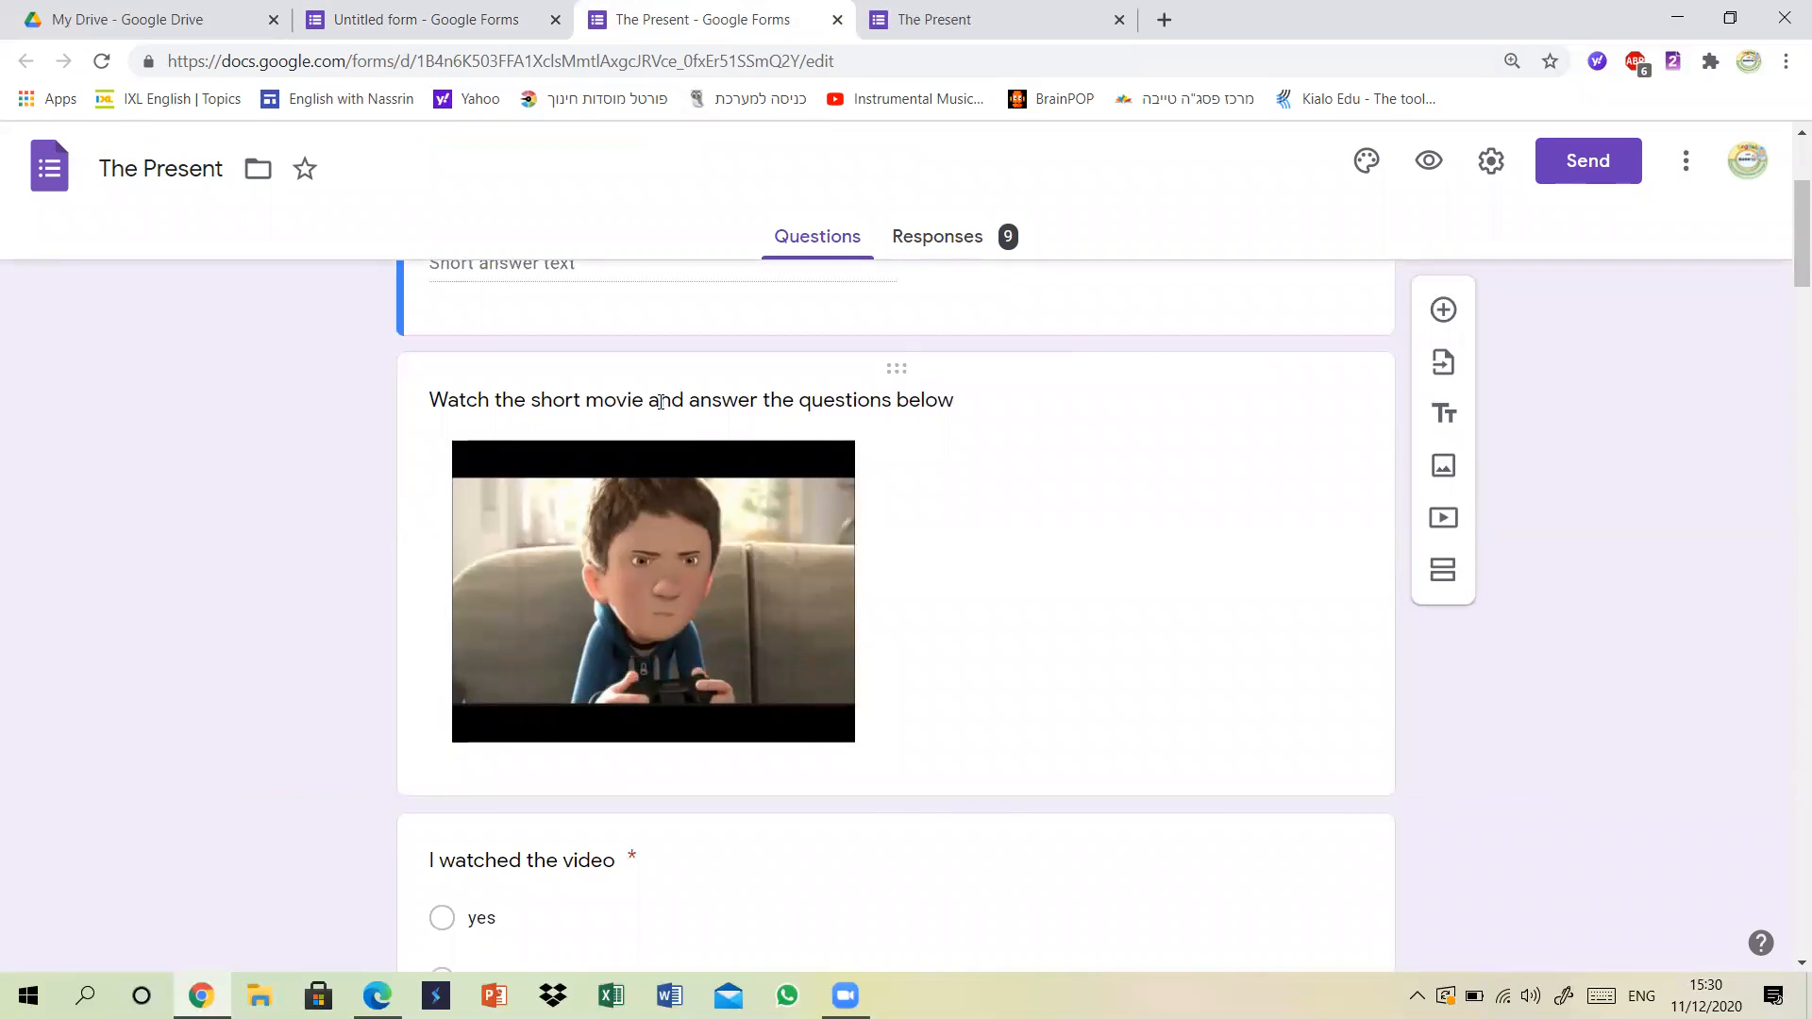
triple_click(437, 402)
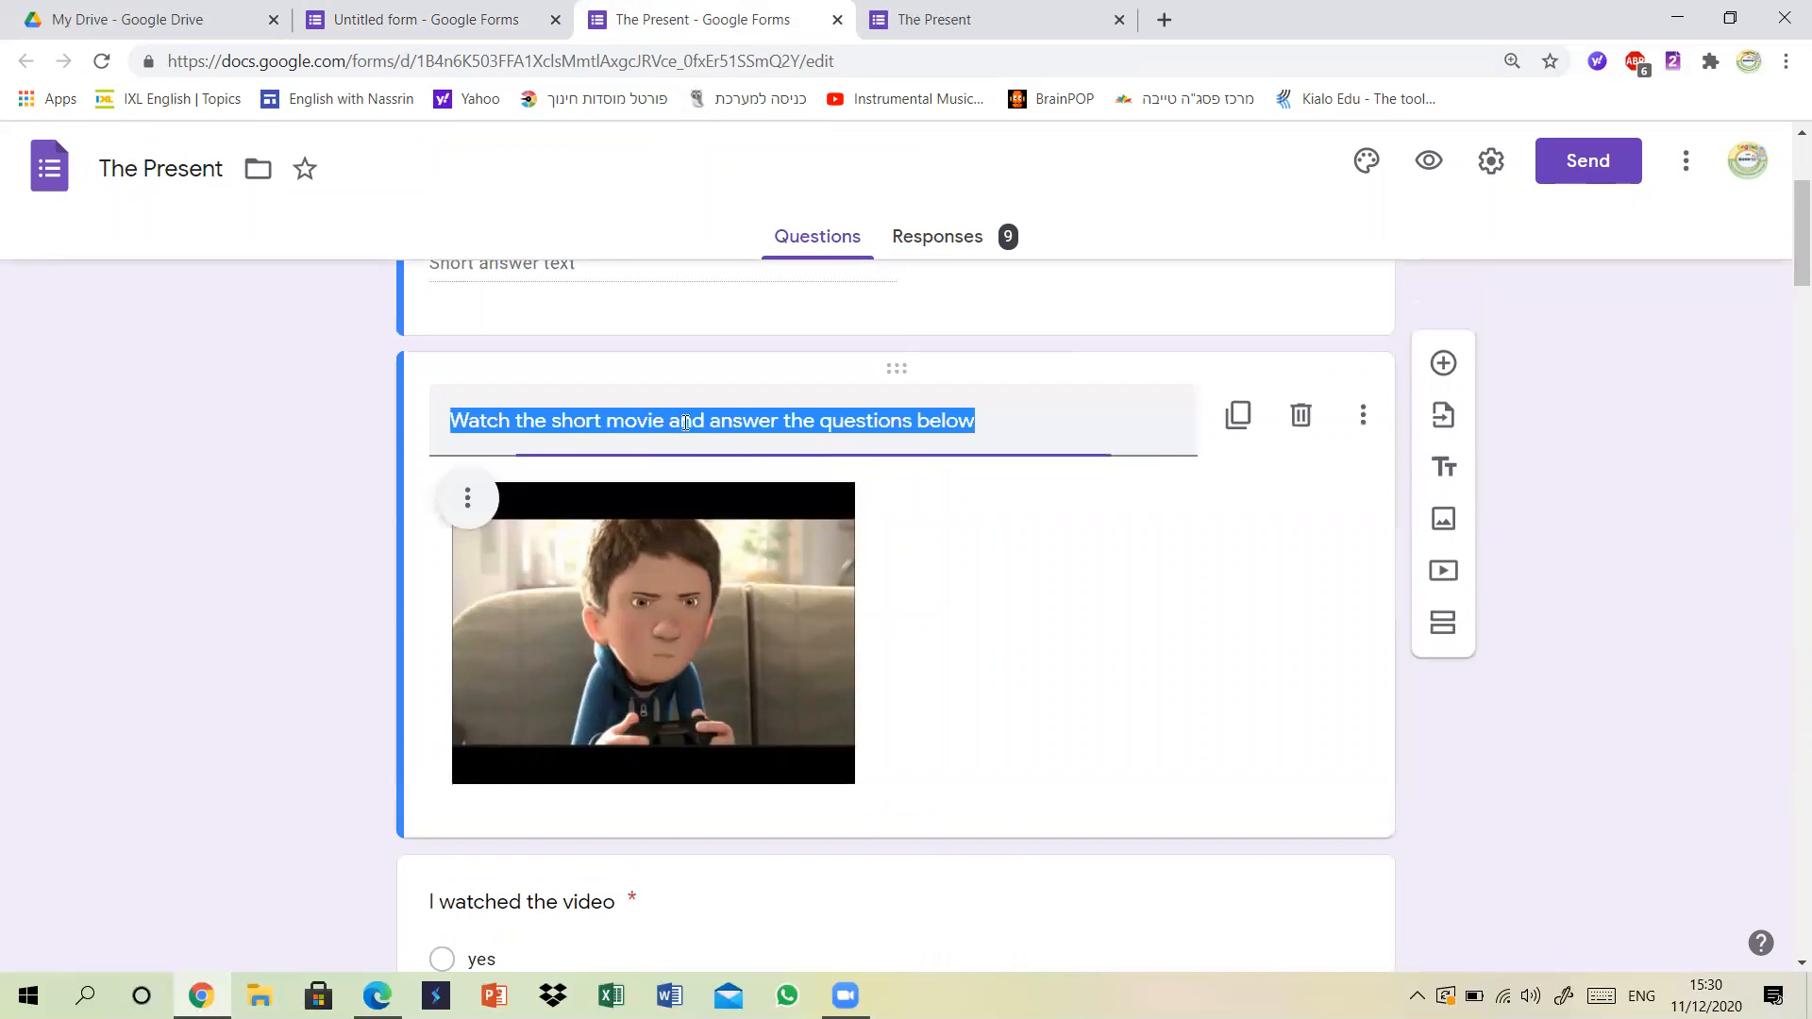
right_click(796, 418)
left_click(864, 506)
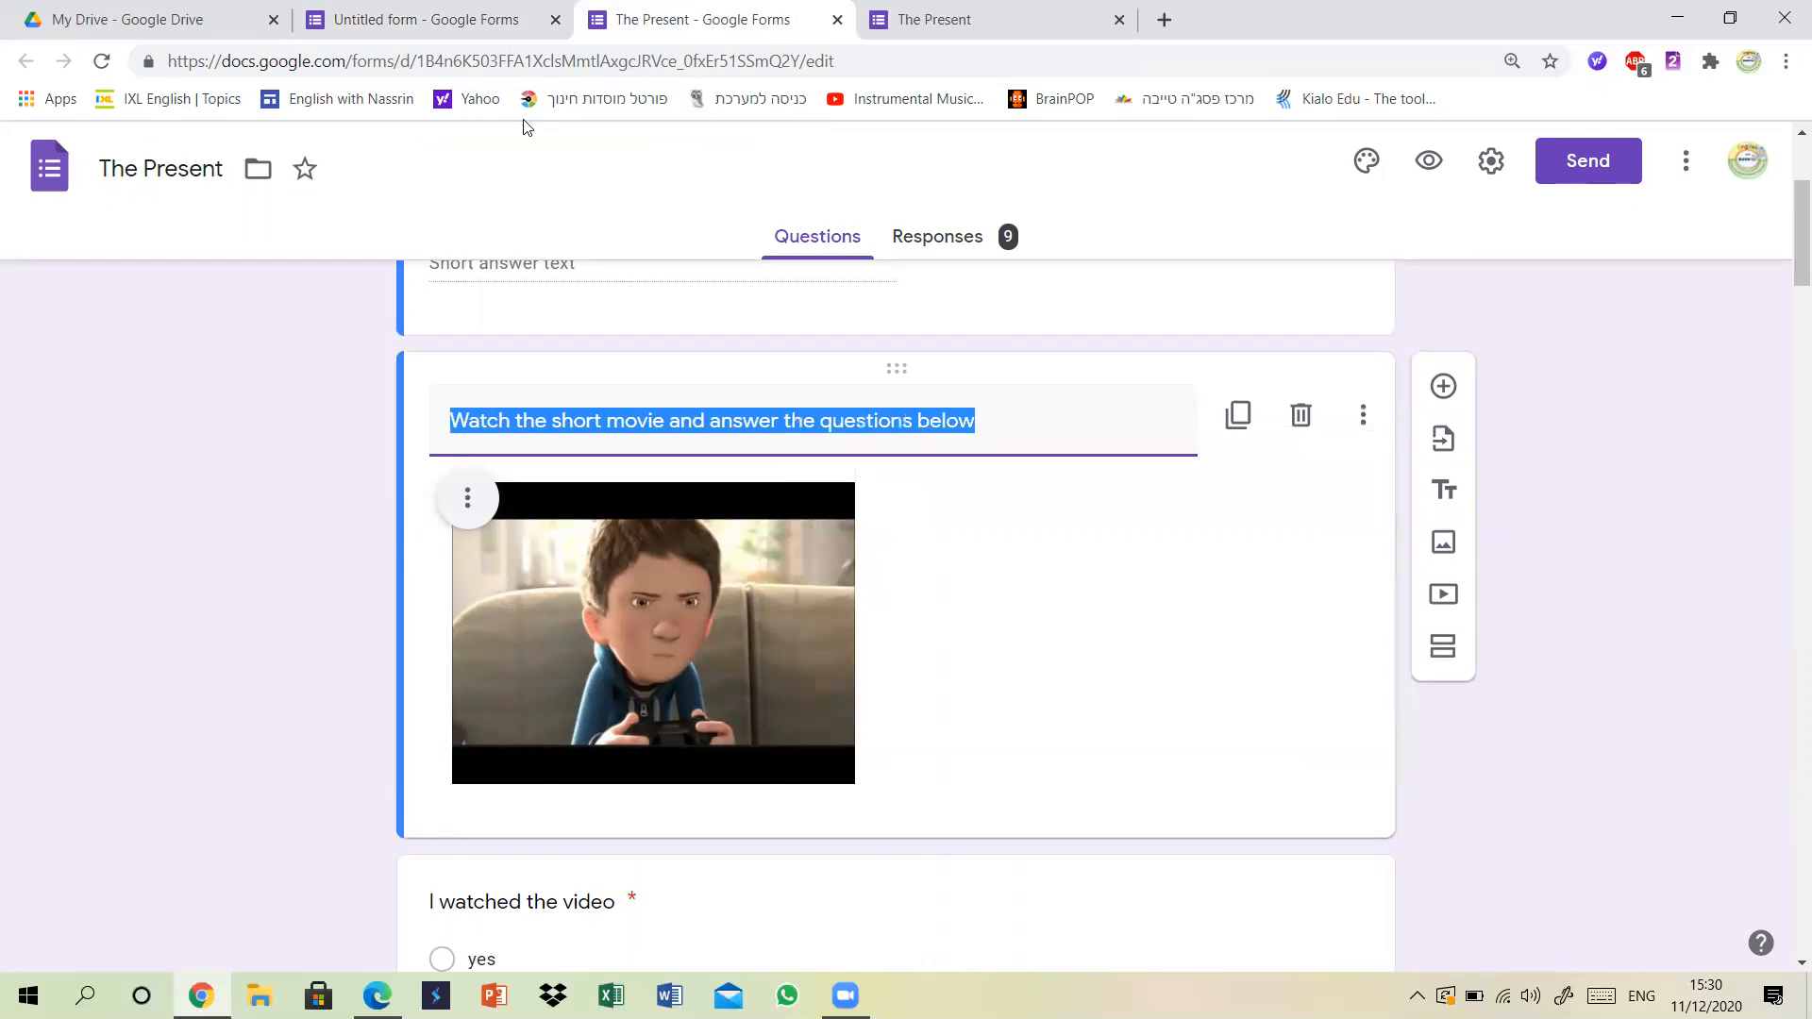
key("ctrl+shift+Tab")
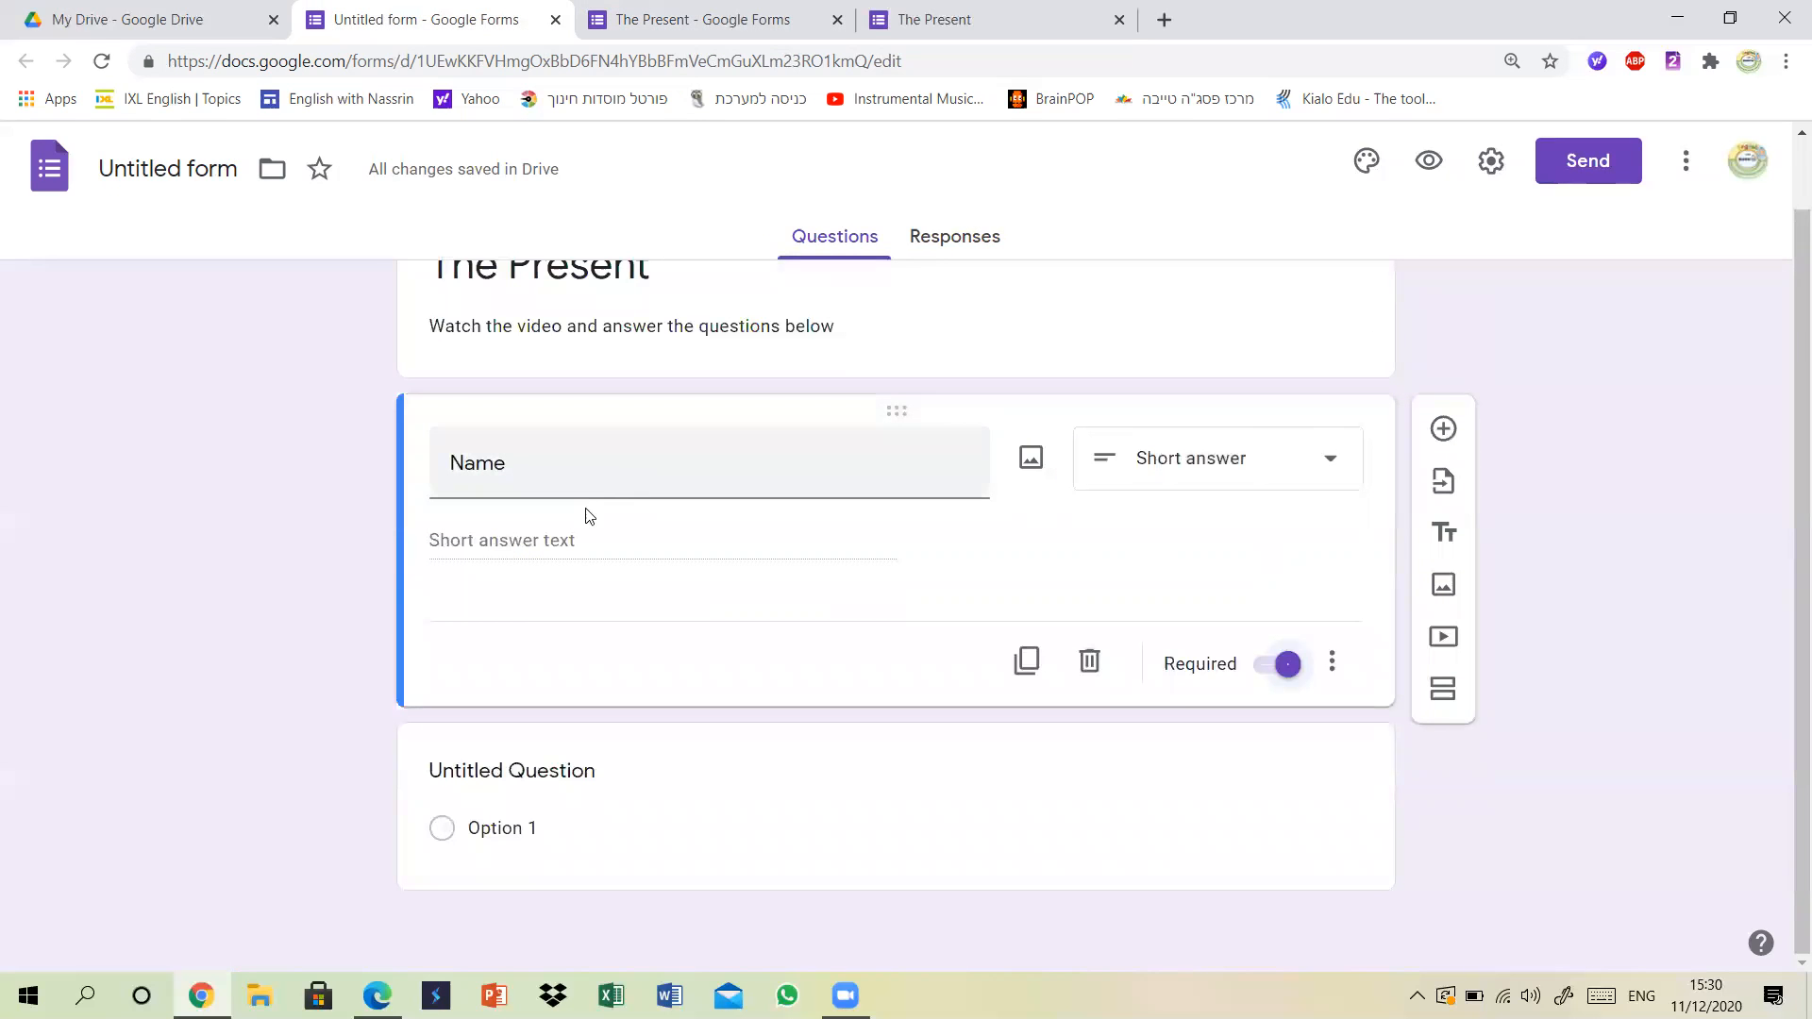
left_click(734, 823)
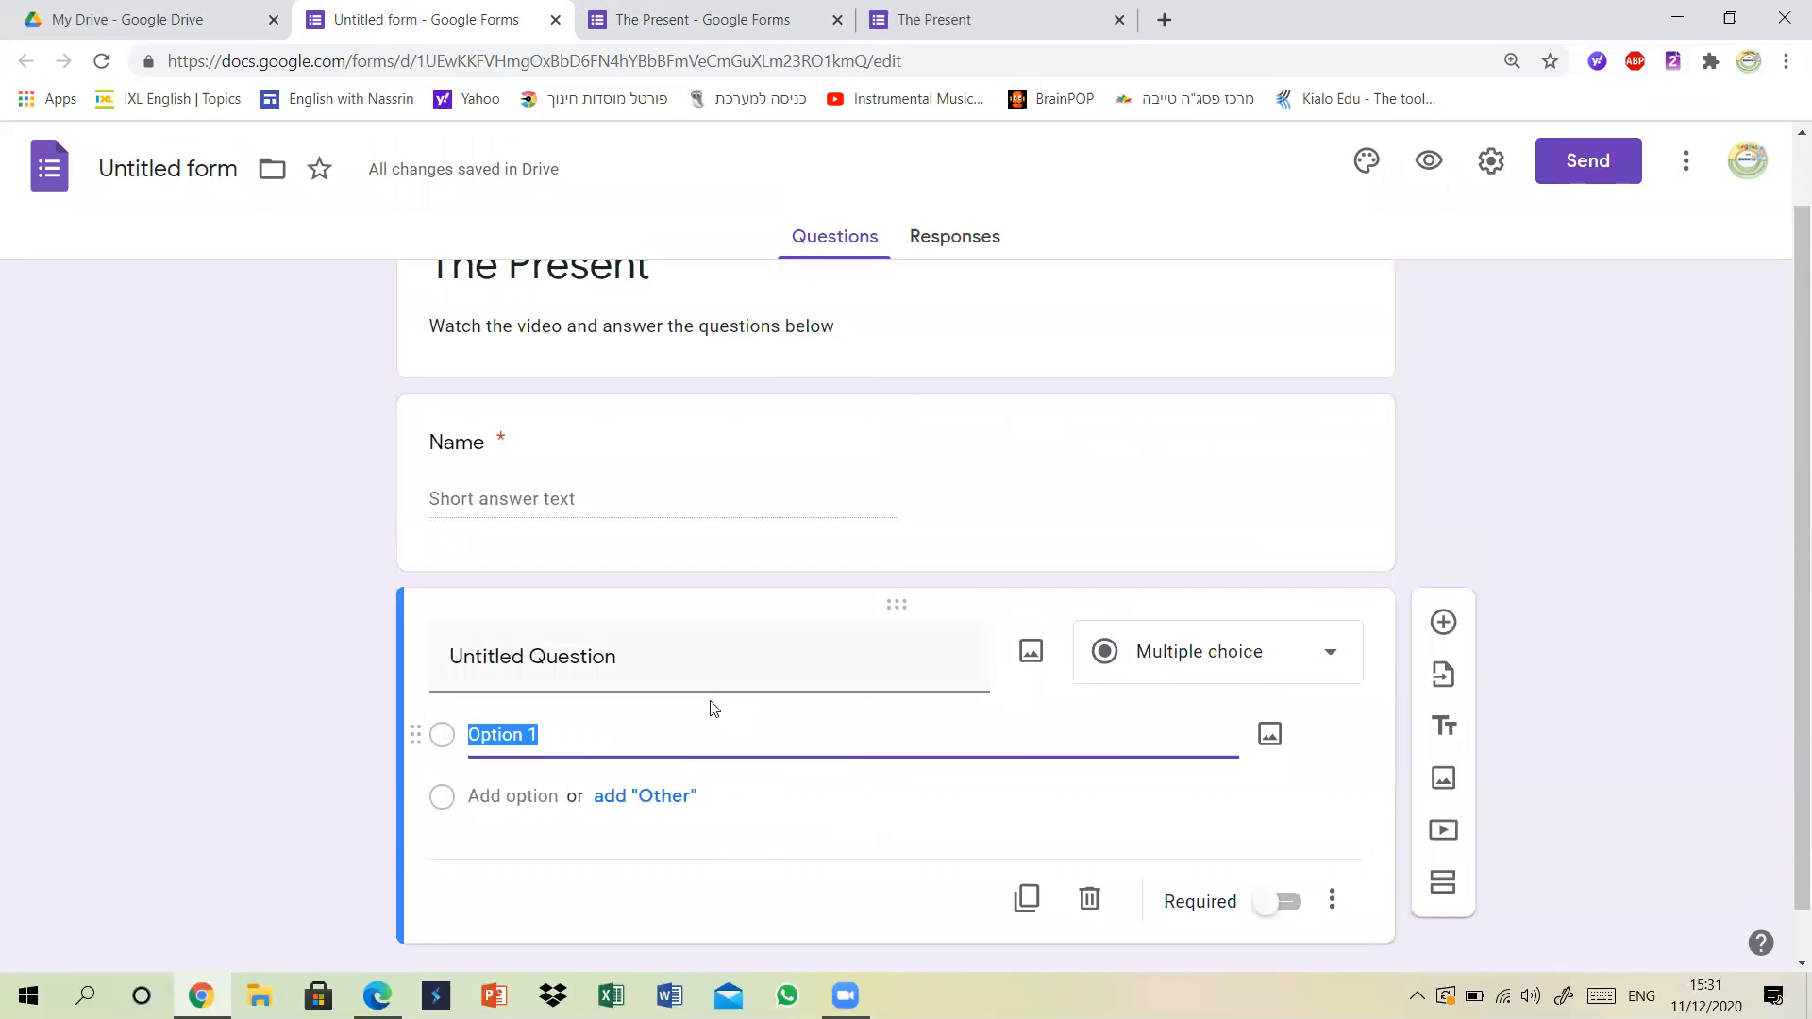
left_click(632, 661)
key("ctrl+v")
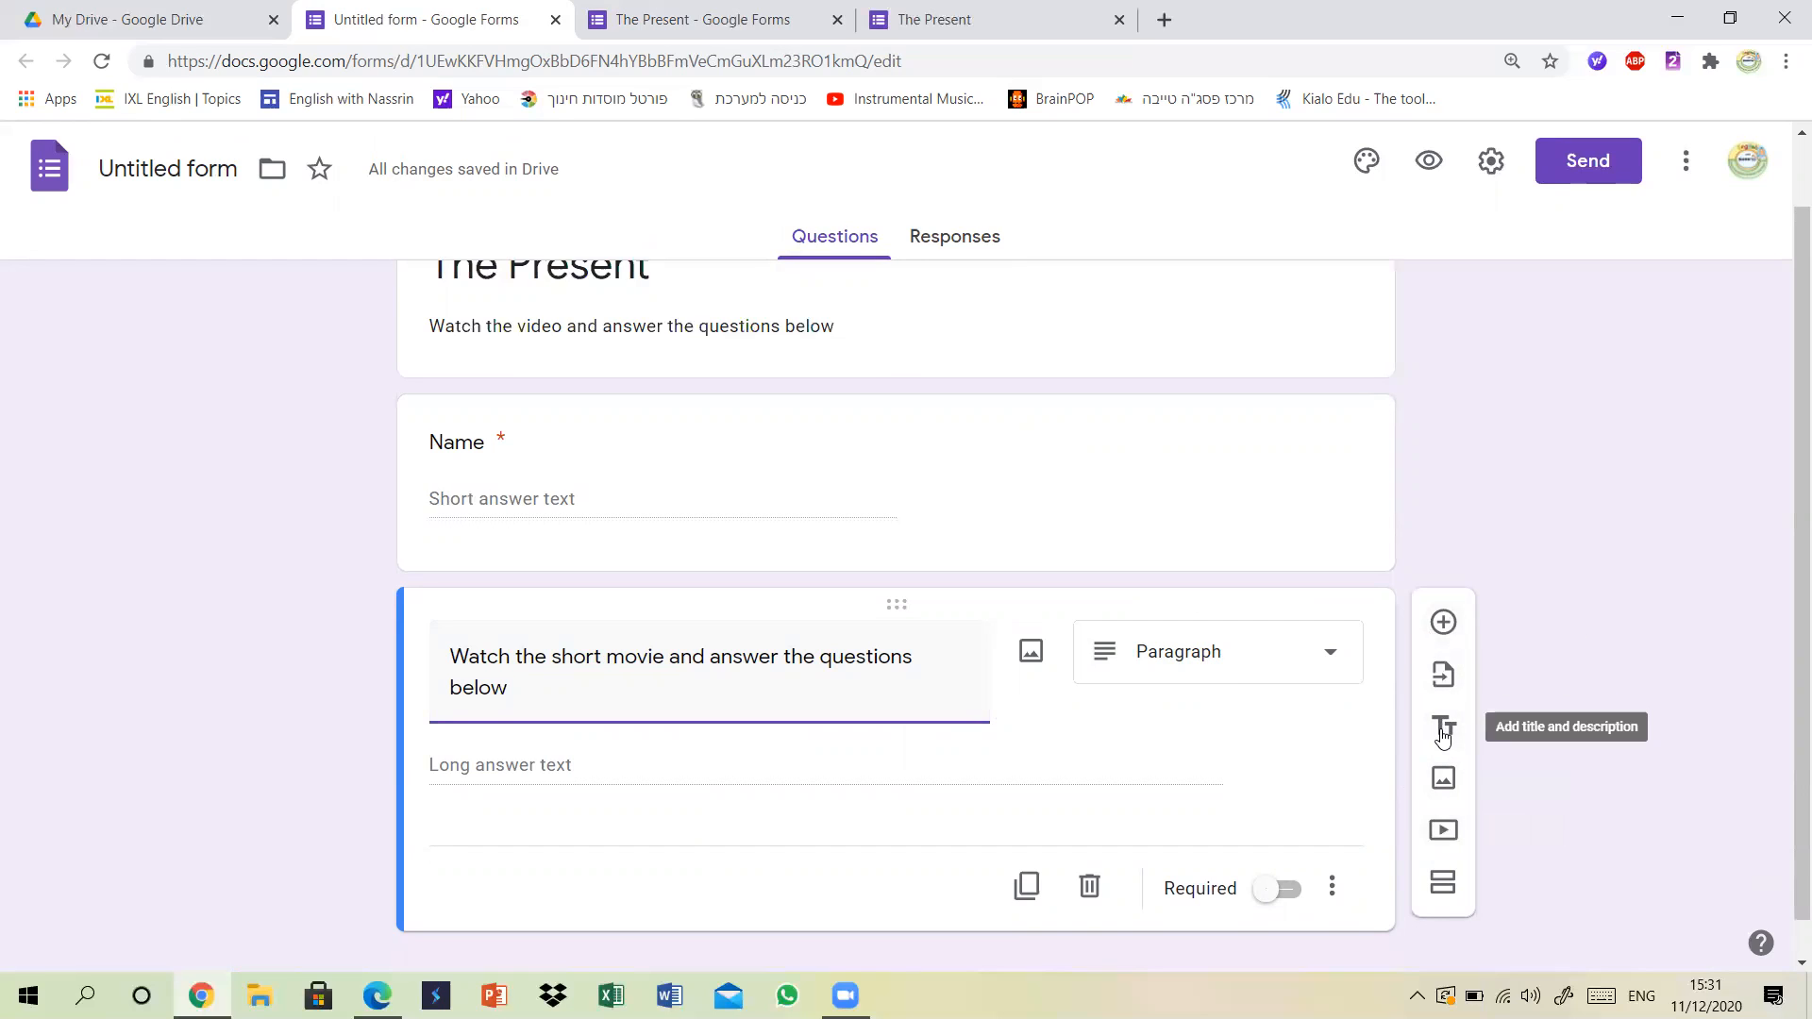
Search YouTube for "The Present" and insert the video "The Present - OFFICIAL" into the new form.
left_click(1441, 831)
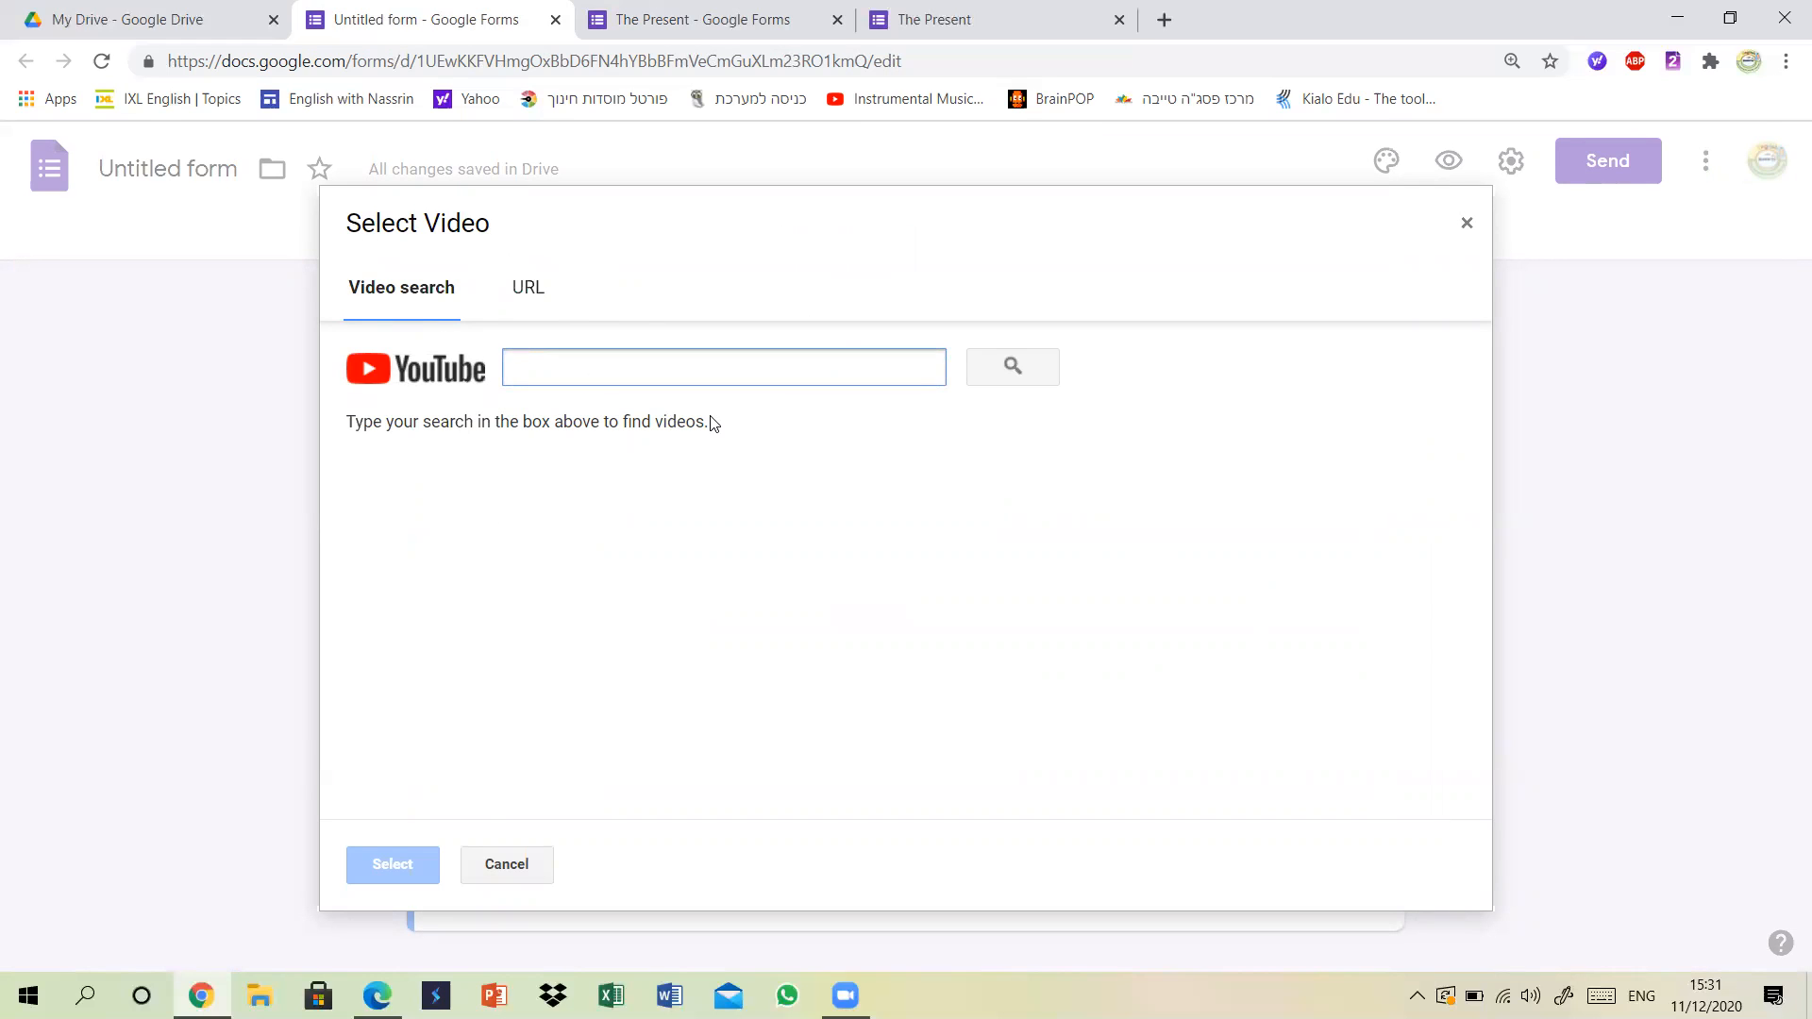
type("The Present")
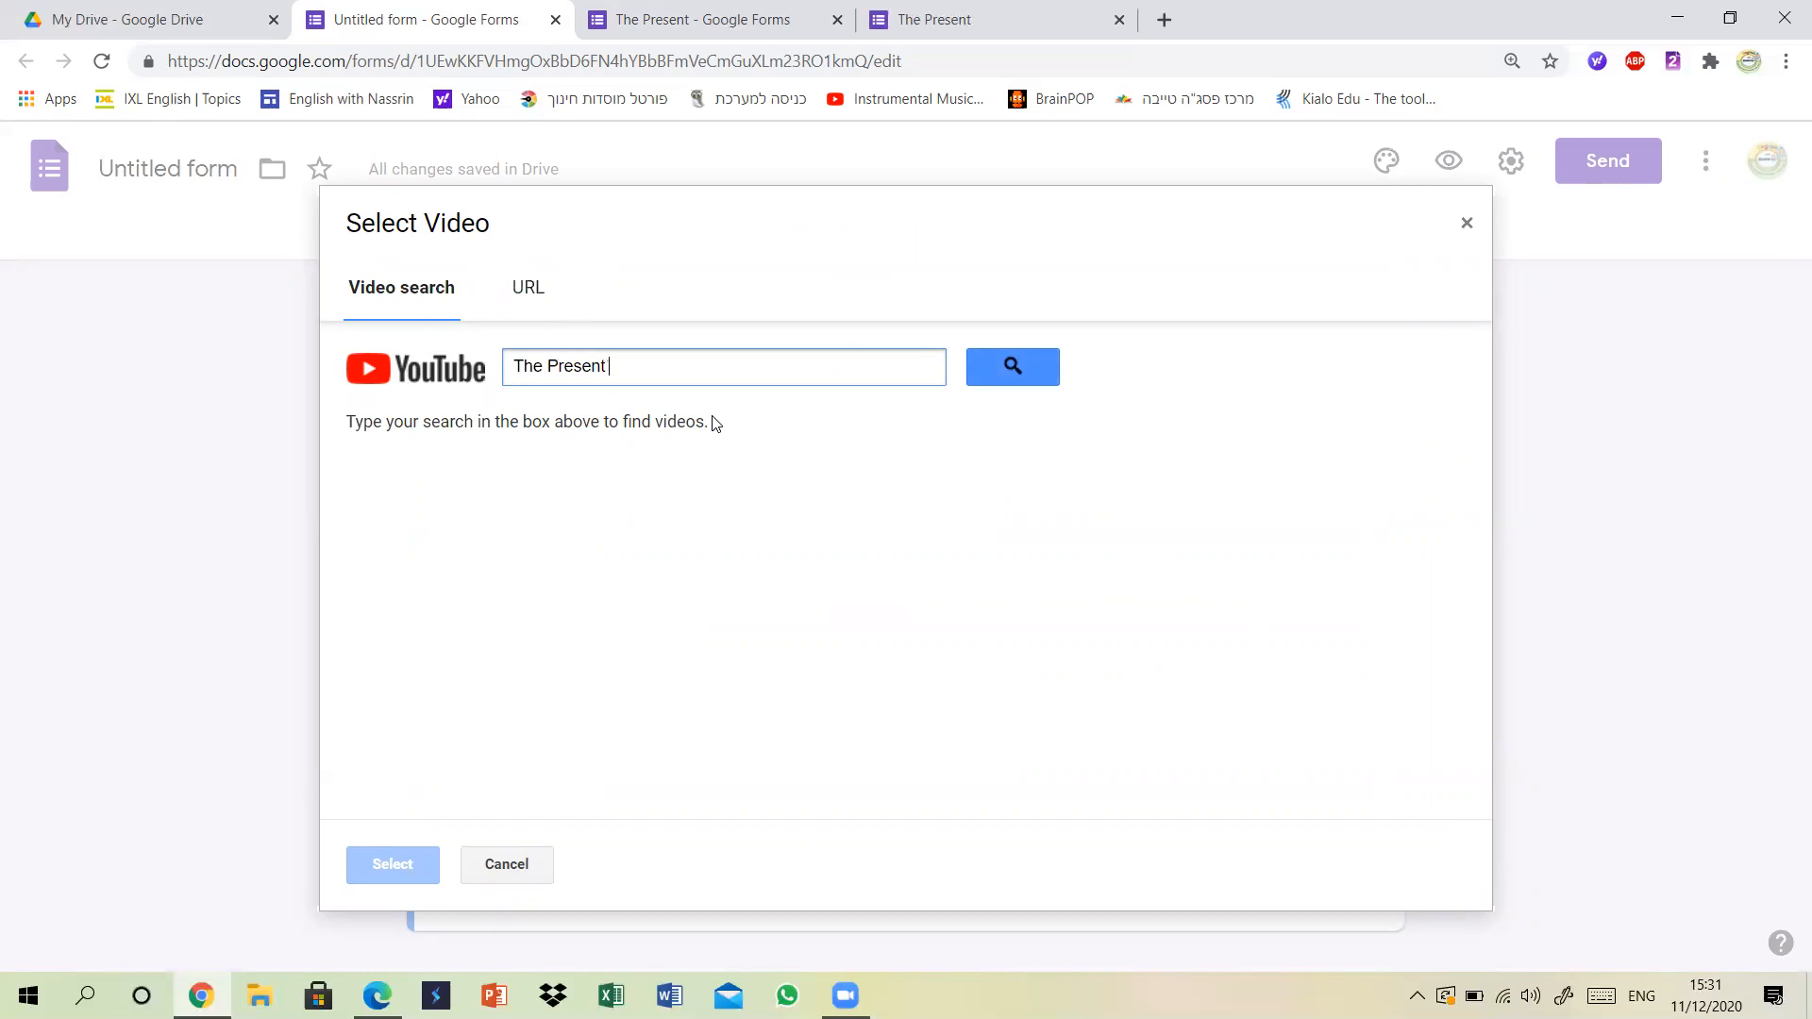
key("Return")
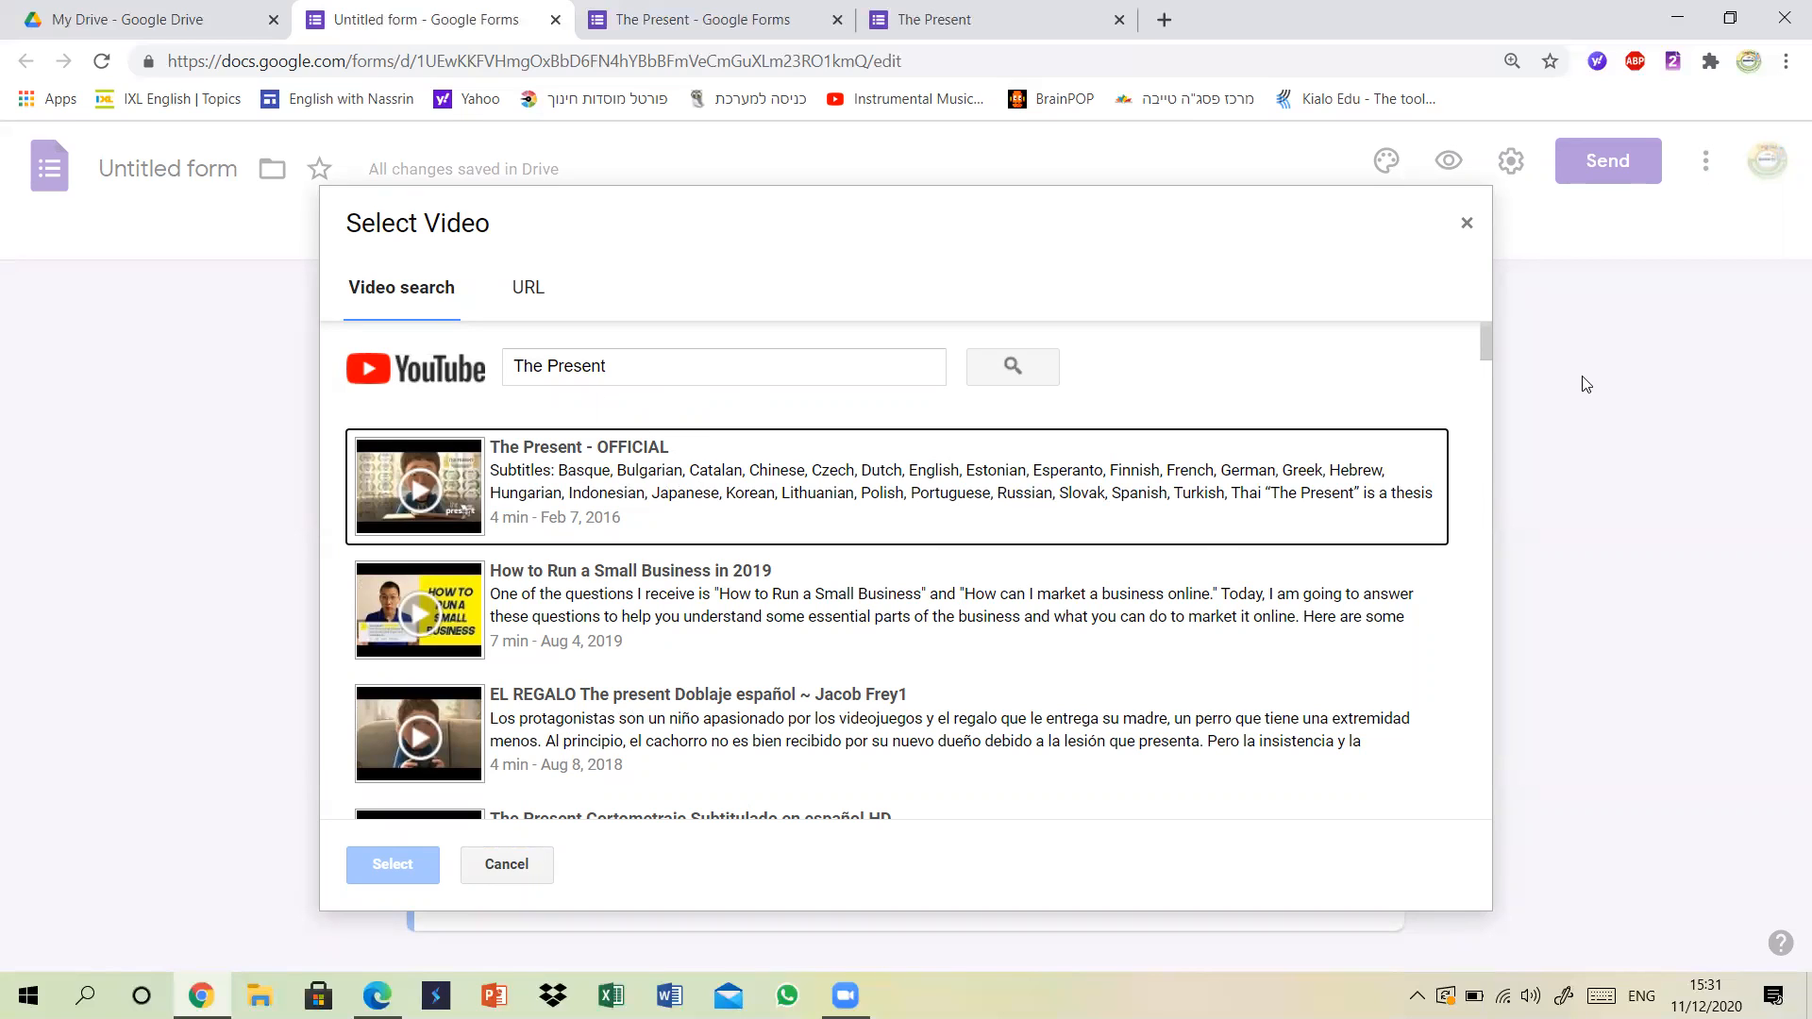
left_click(416, 493)
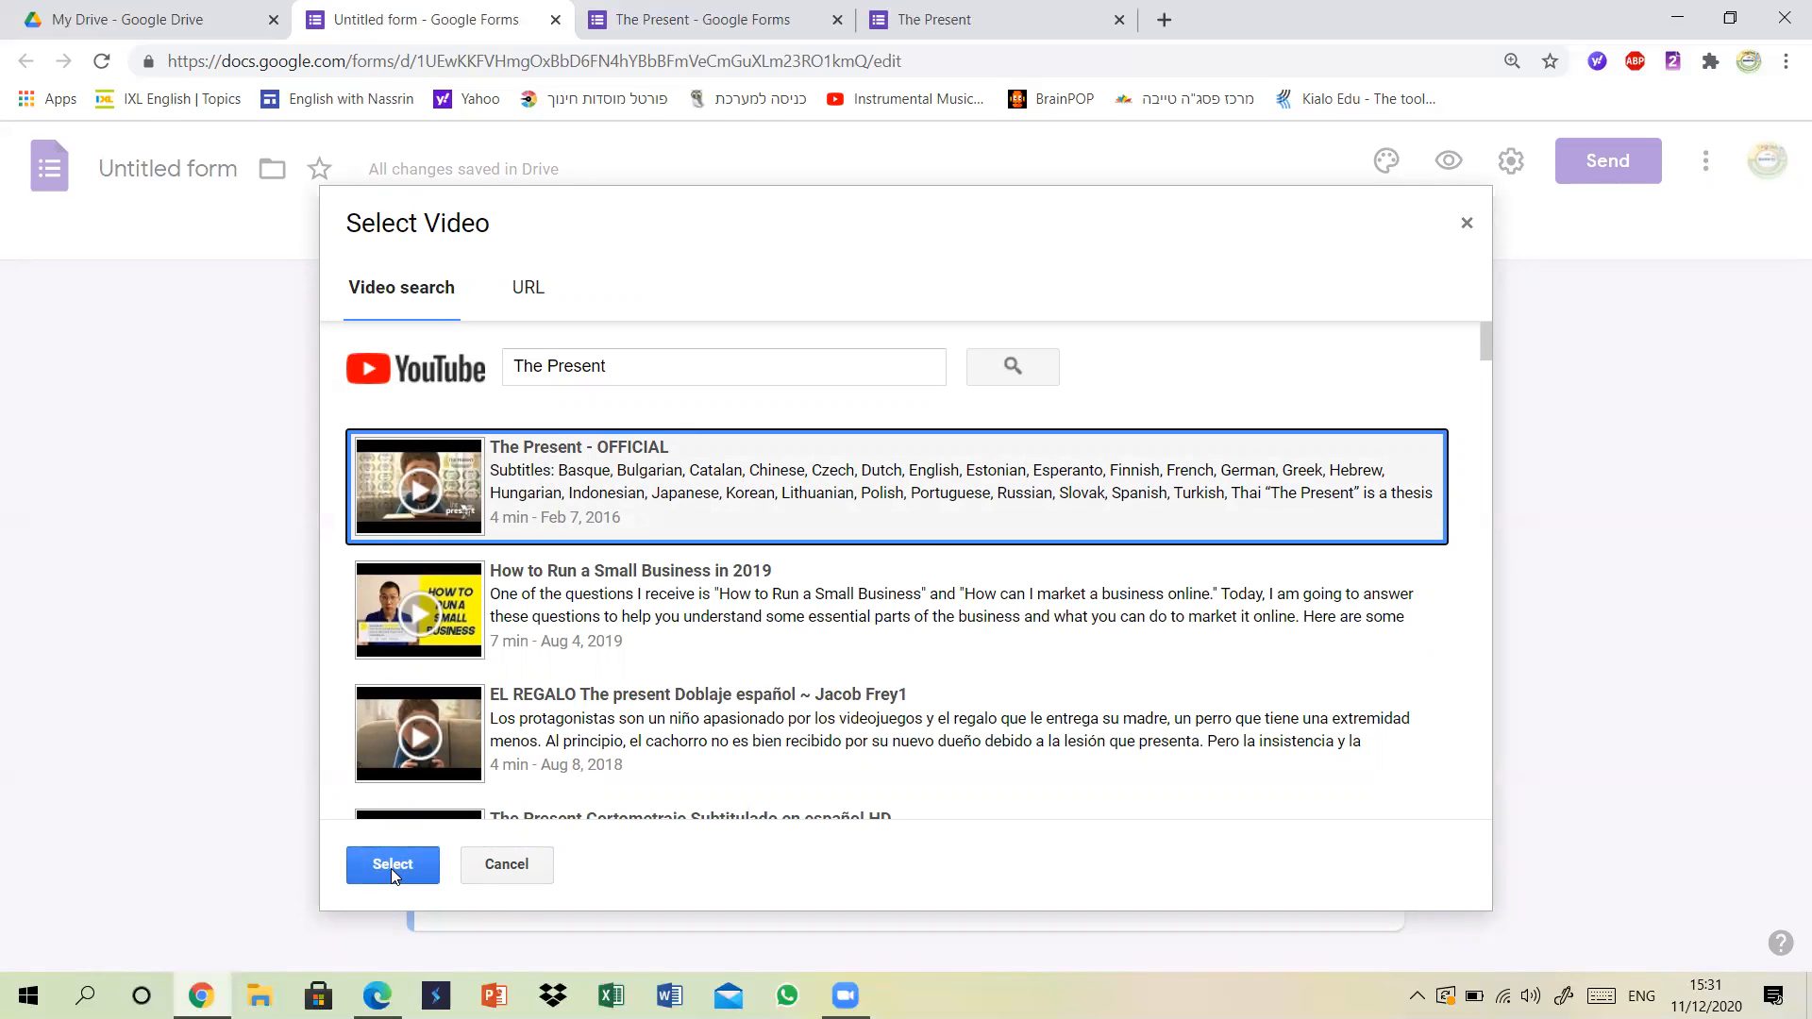
left_click(411, 712)
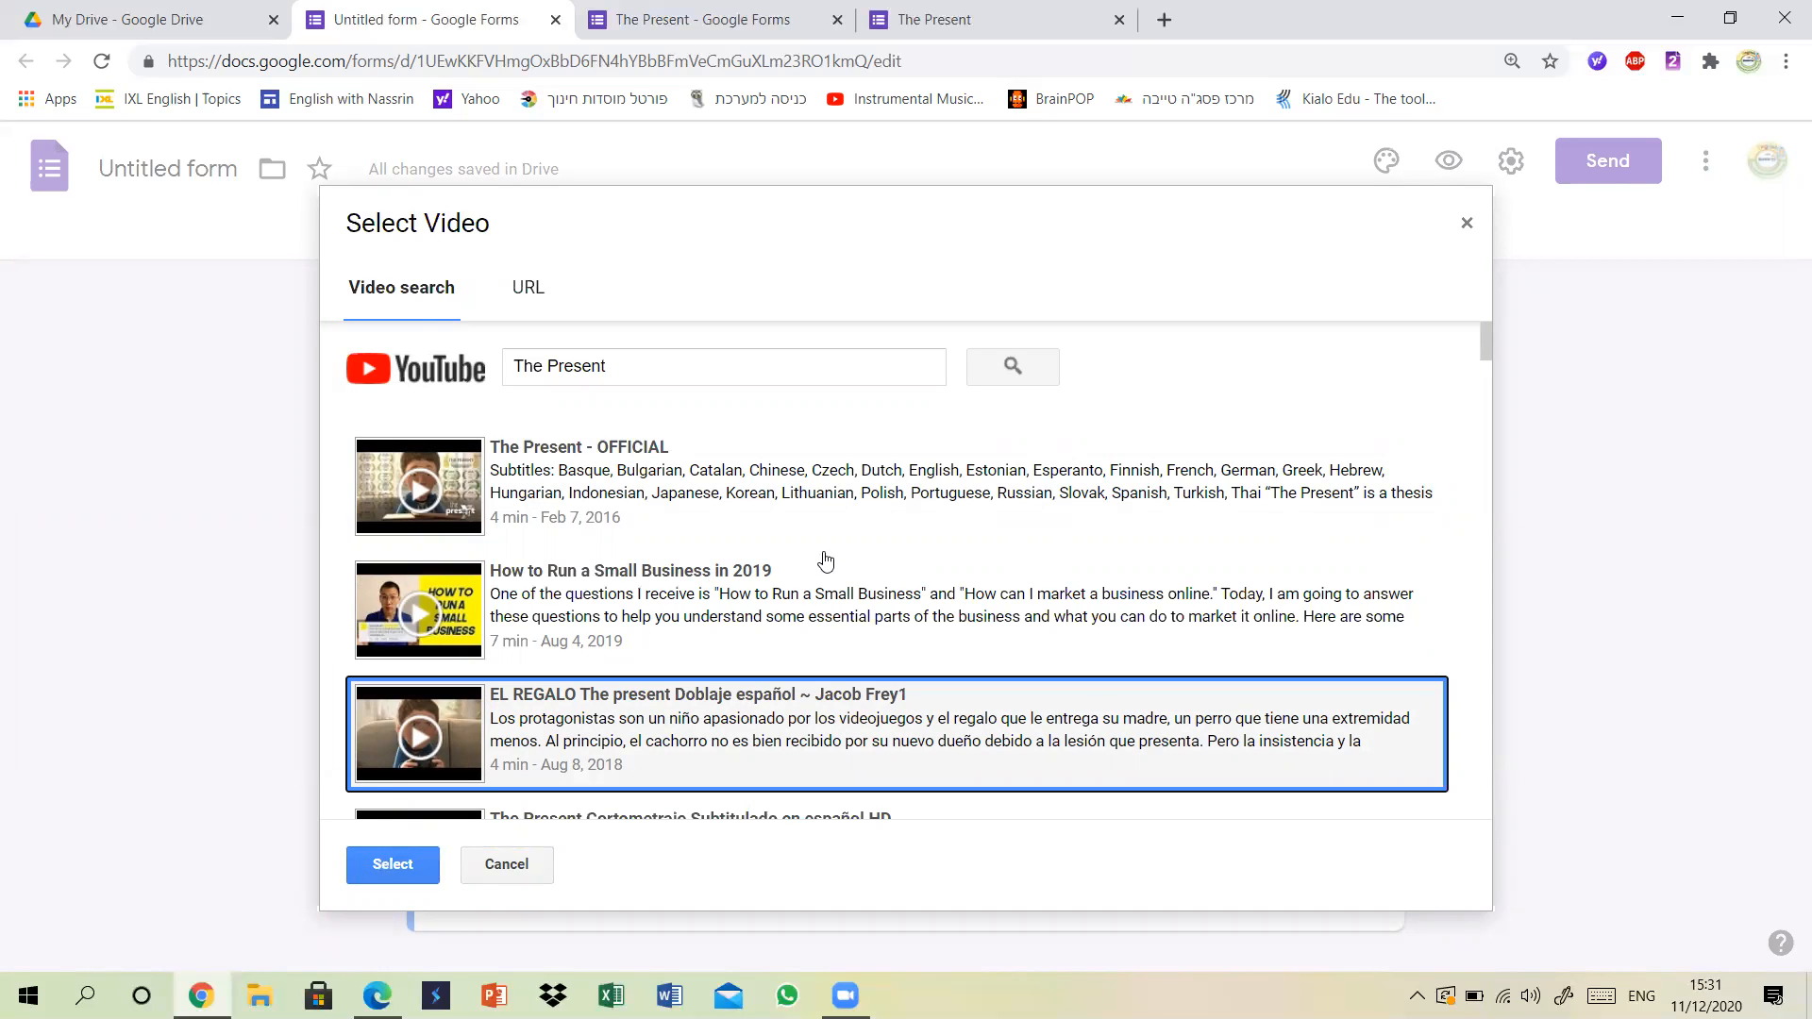
left_click(429, 505)
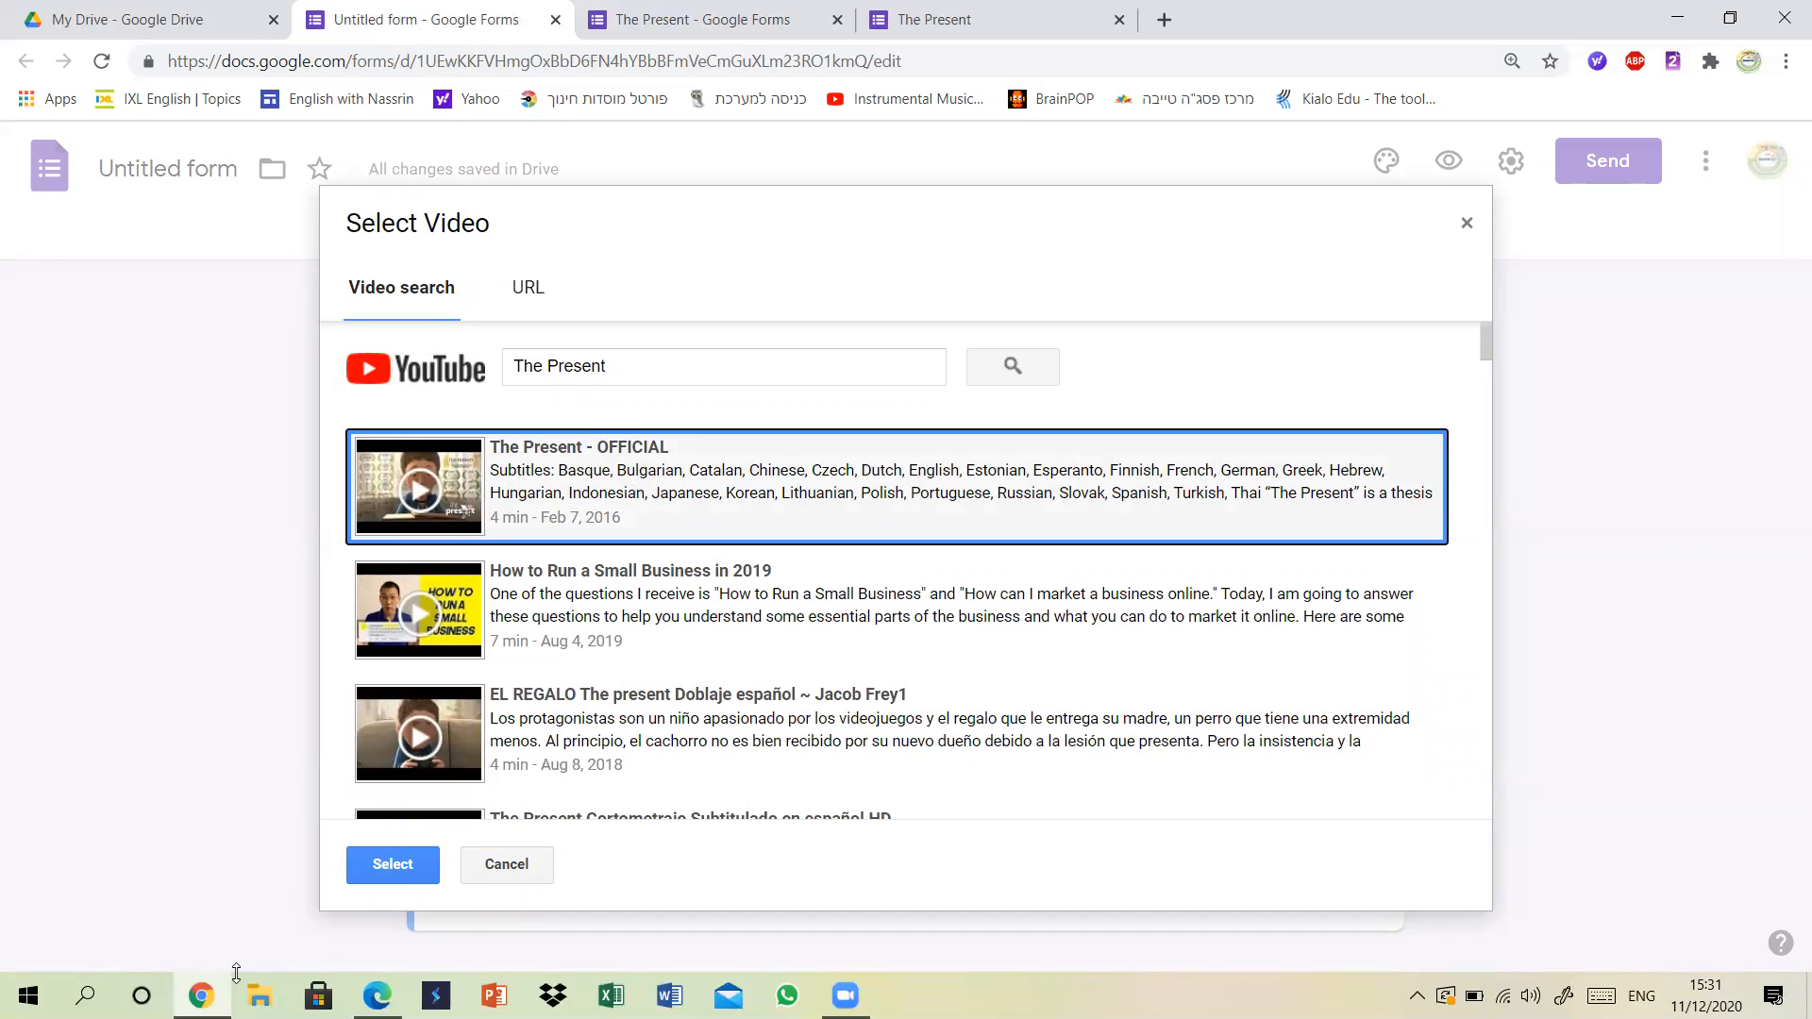
left_click(392, 870)
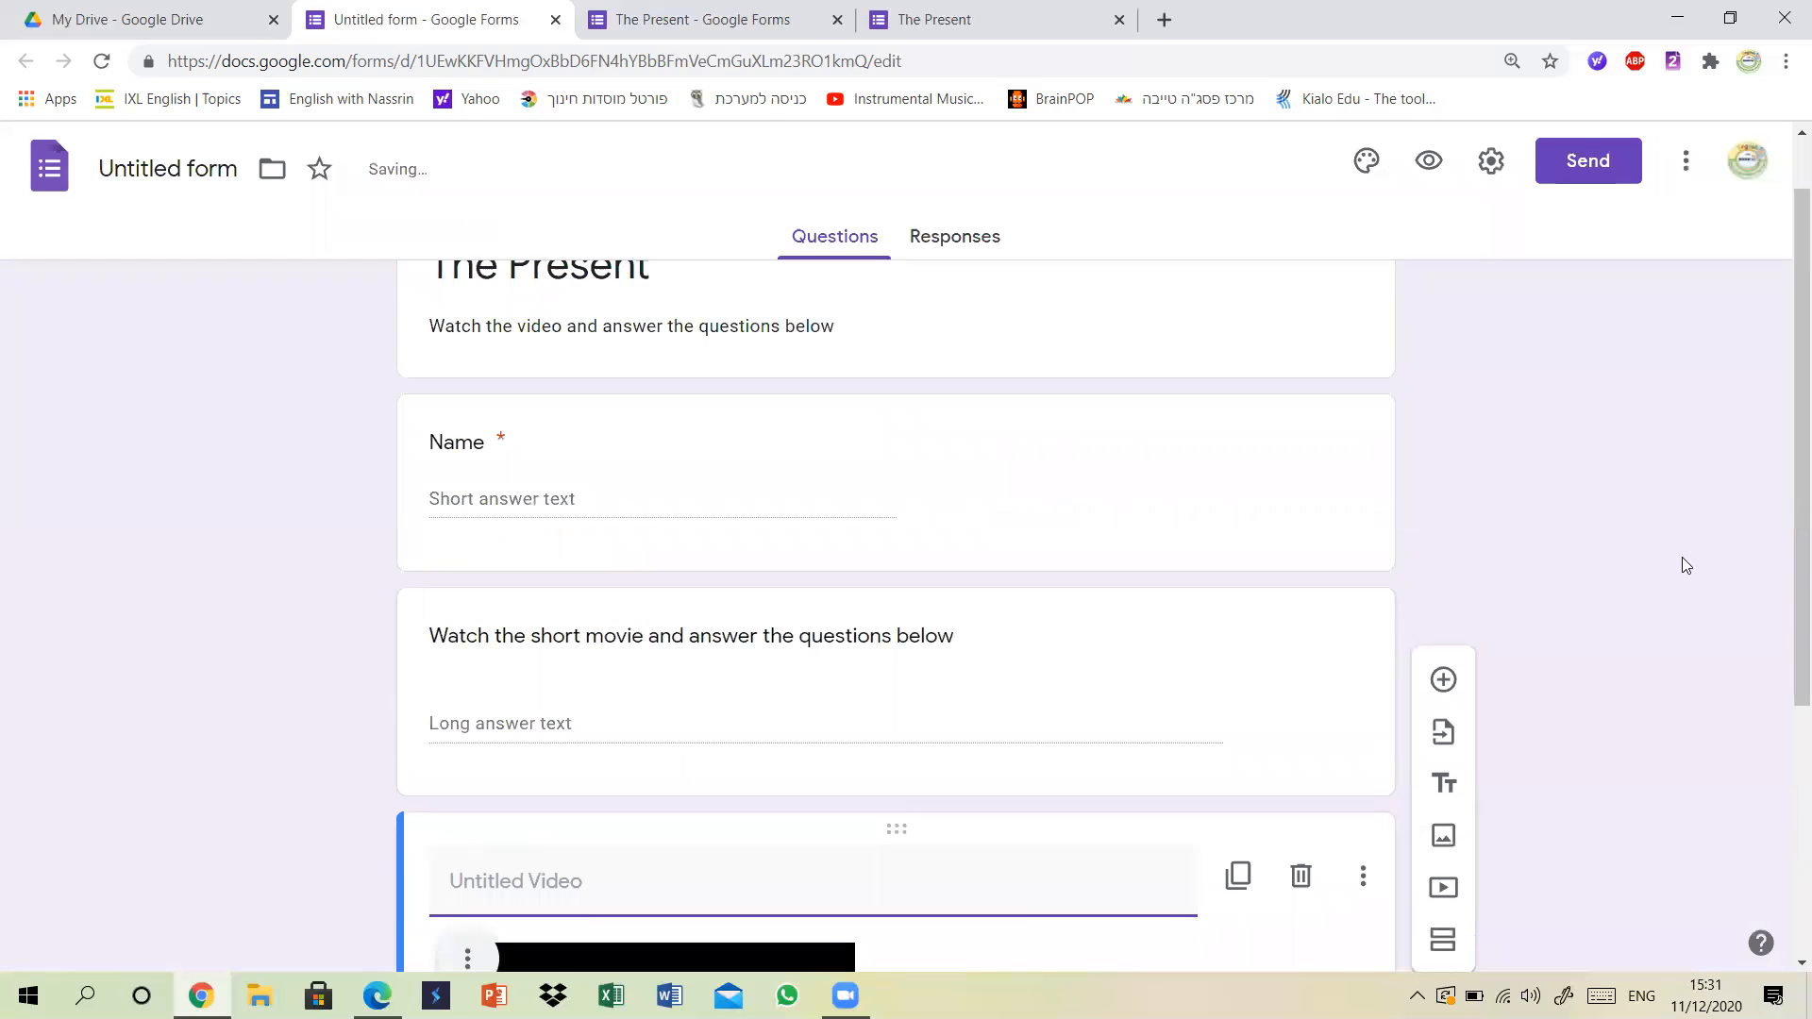
Move the video block above the paragraph question, directly beneath the Name question, and title it "The Present".
left_click_drag(1784, 546, 773, 665)
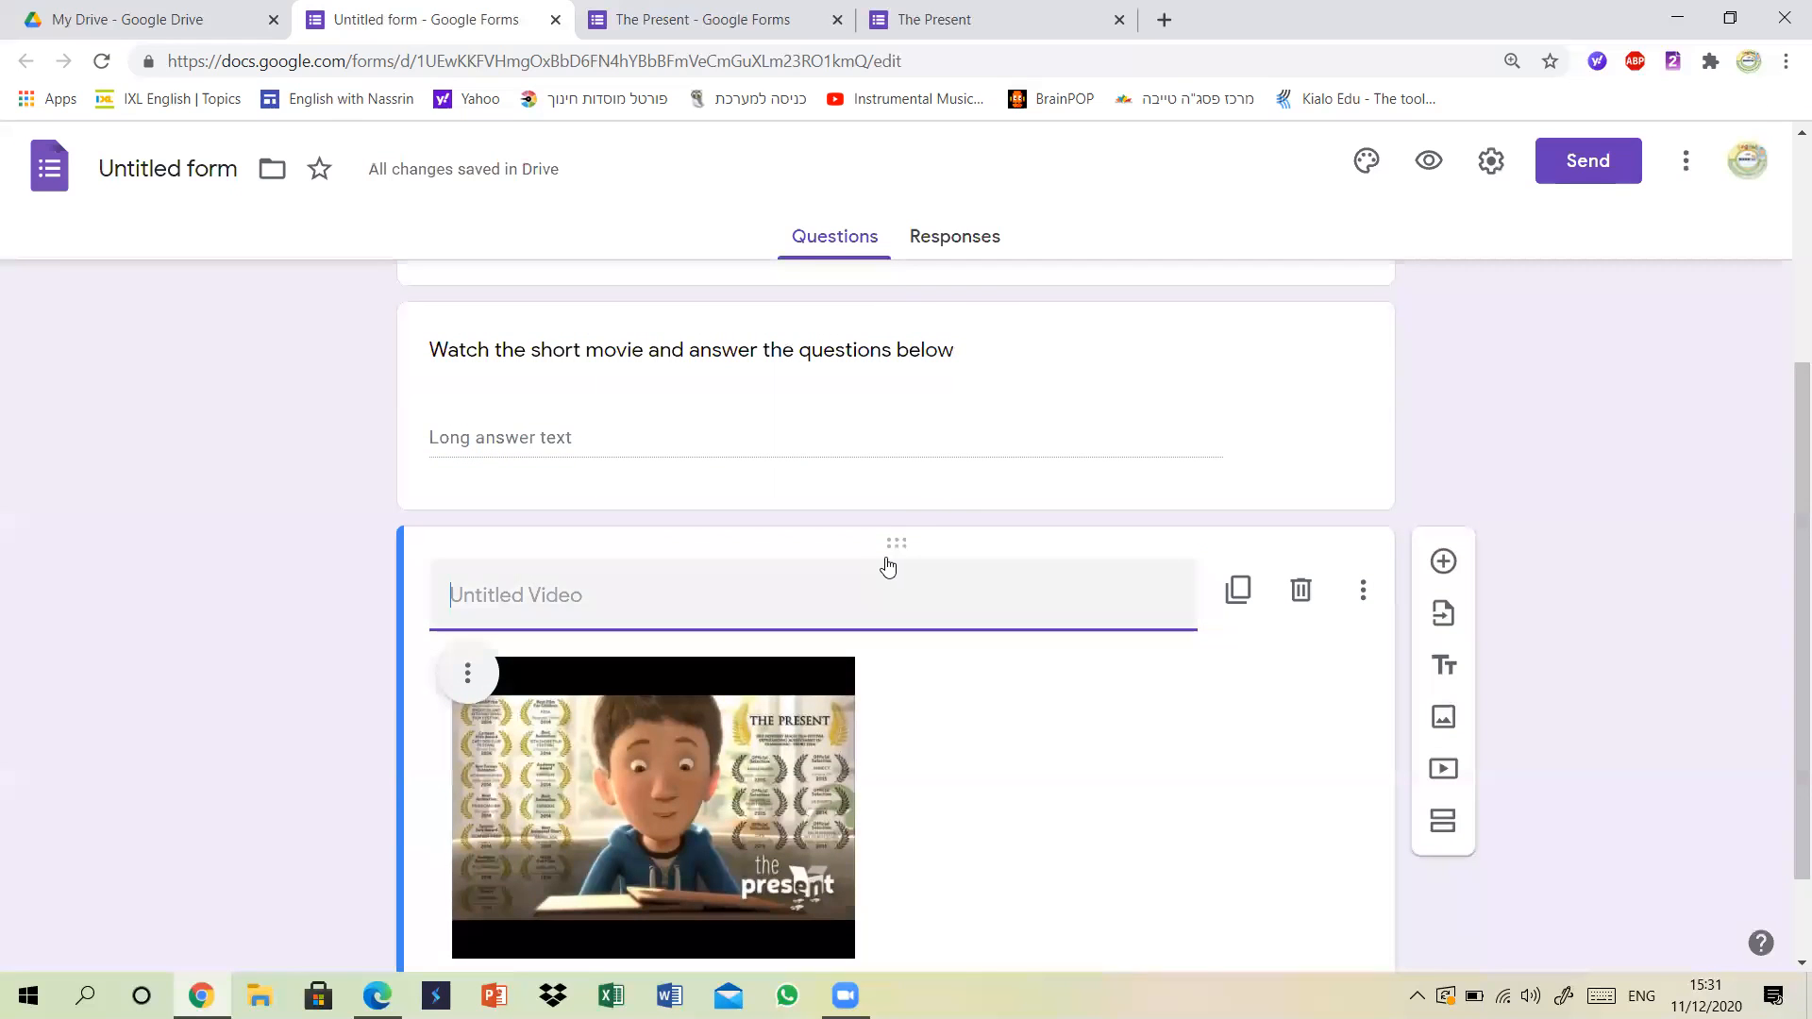
left_click_drag(894, 542, 888, 477)
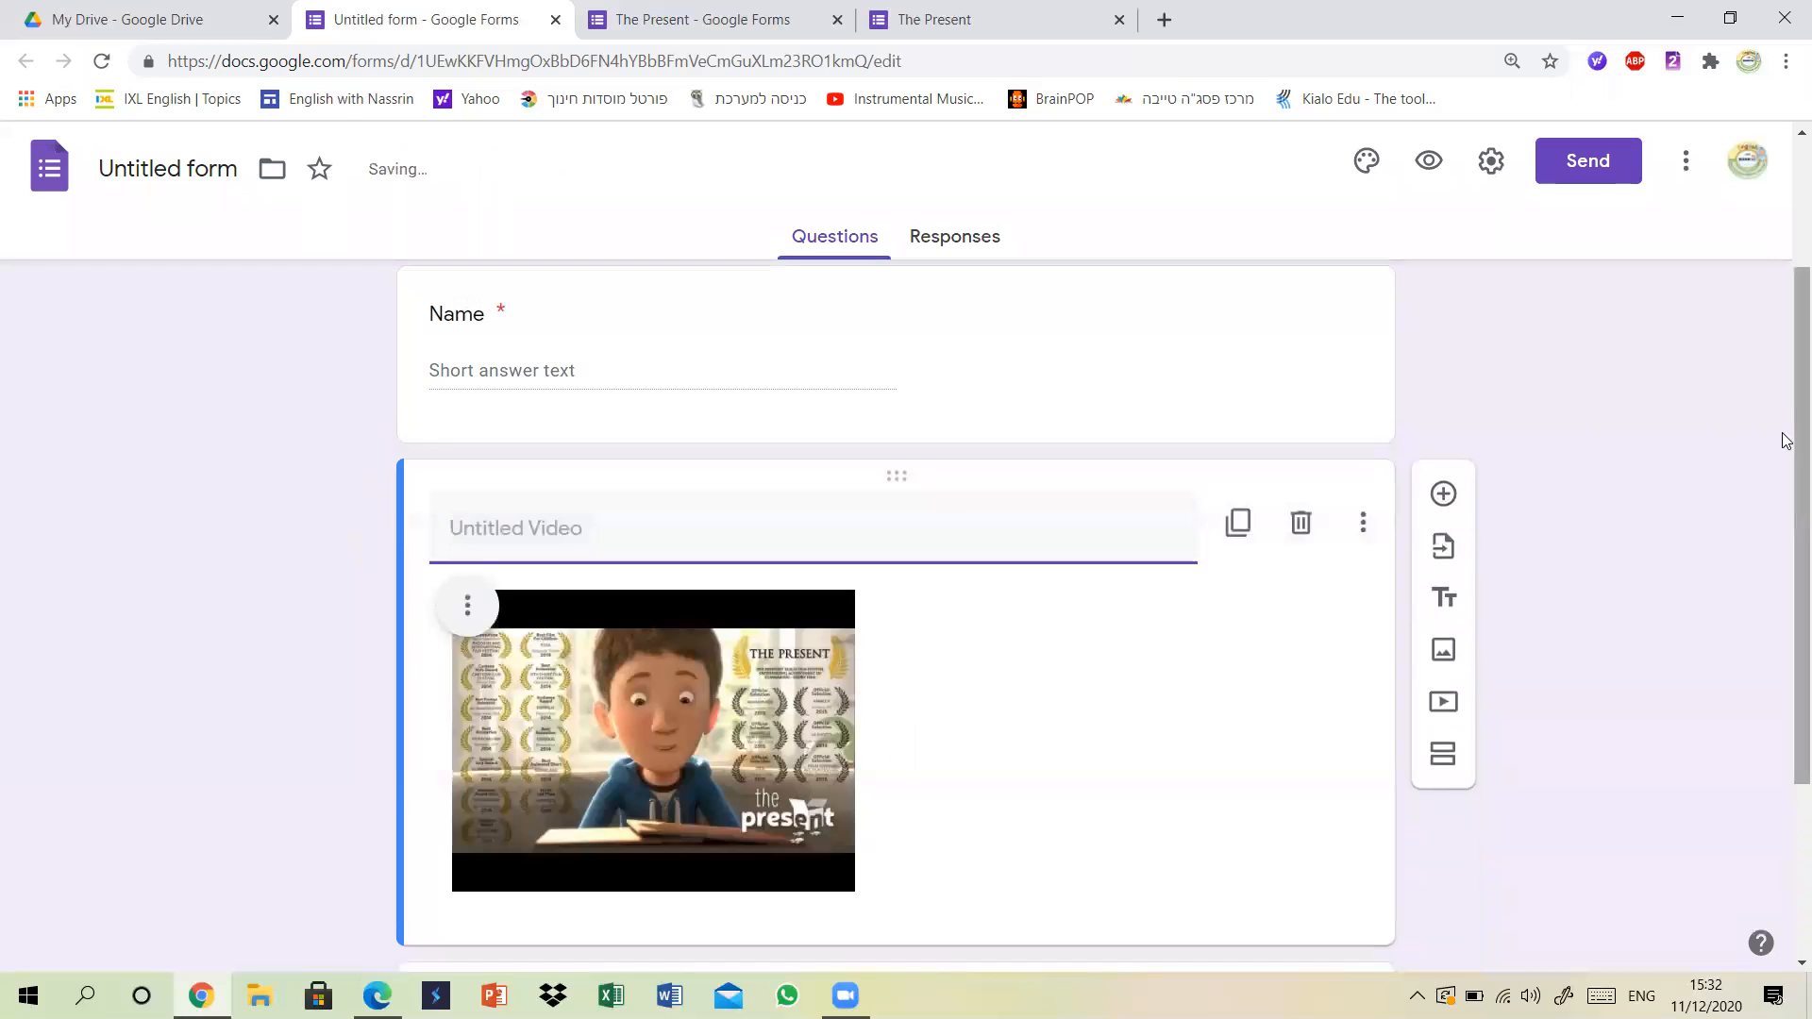
left_click_drag(1784, 437, 1784, 490)
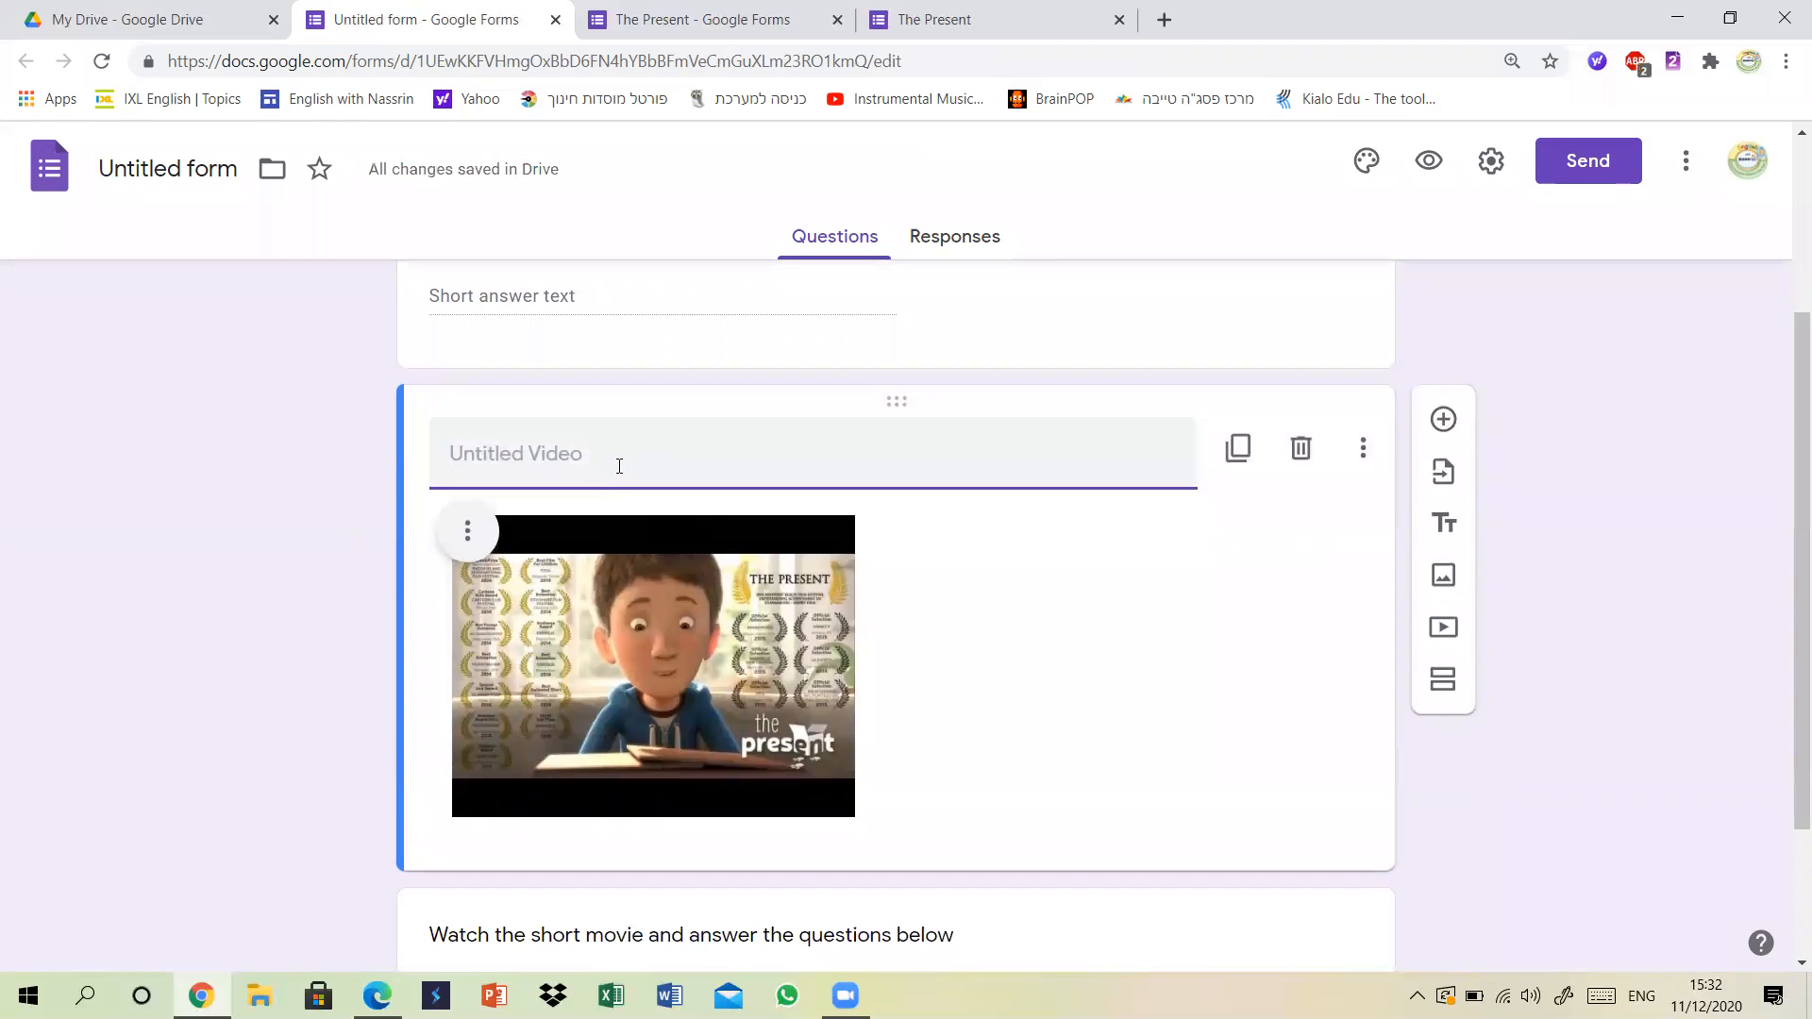
type("The Present")
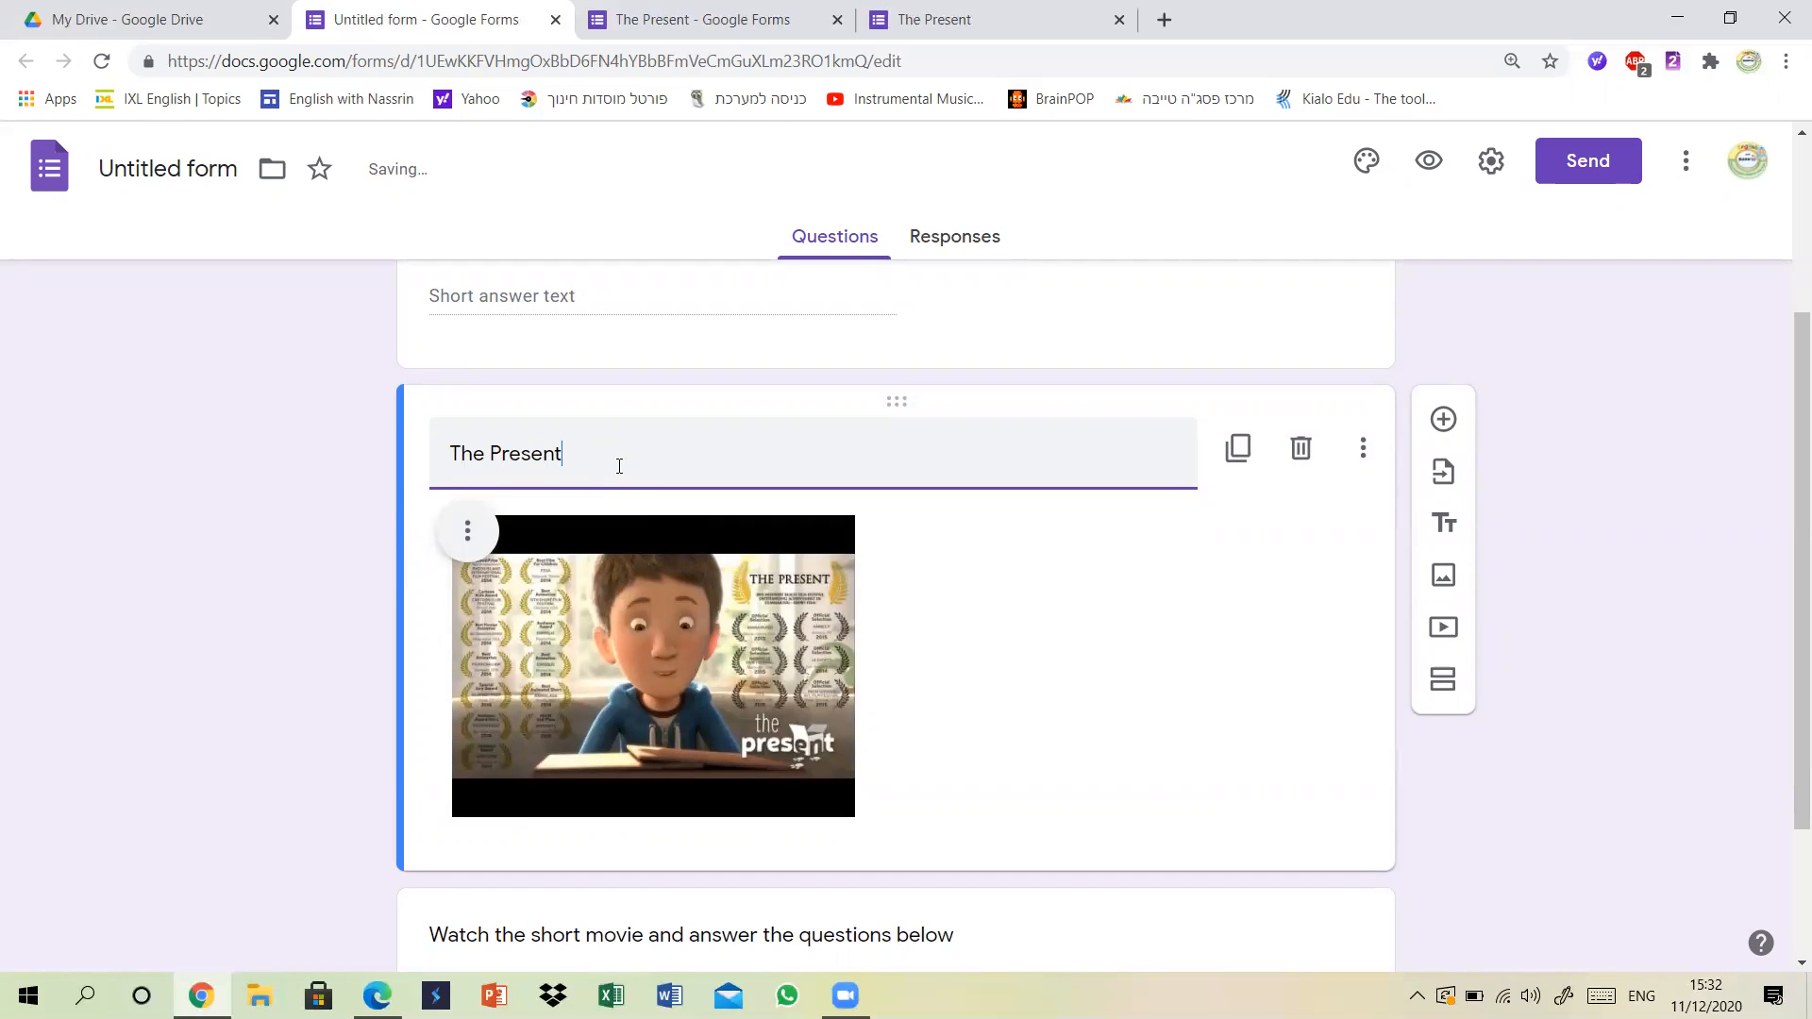
left_click(1746, 515)
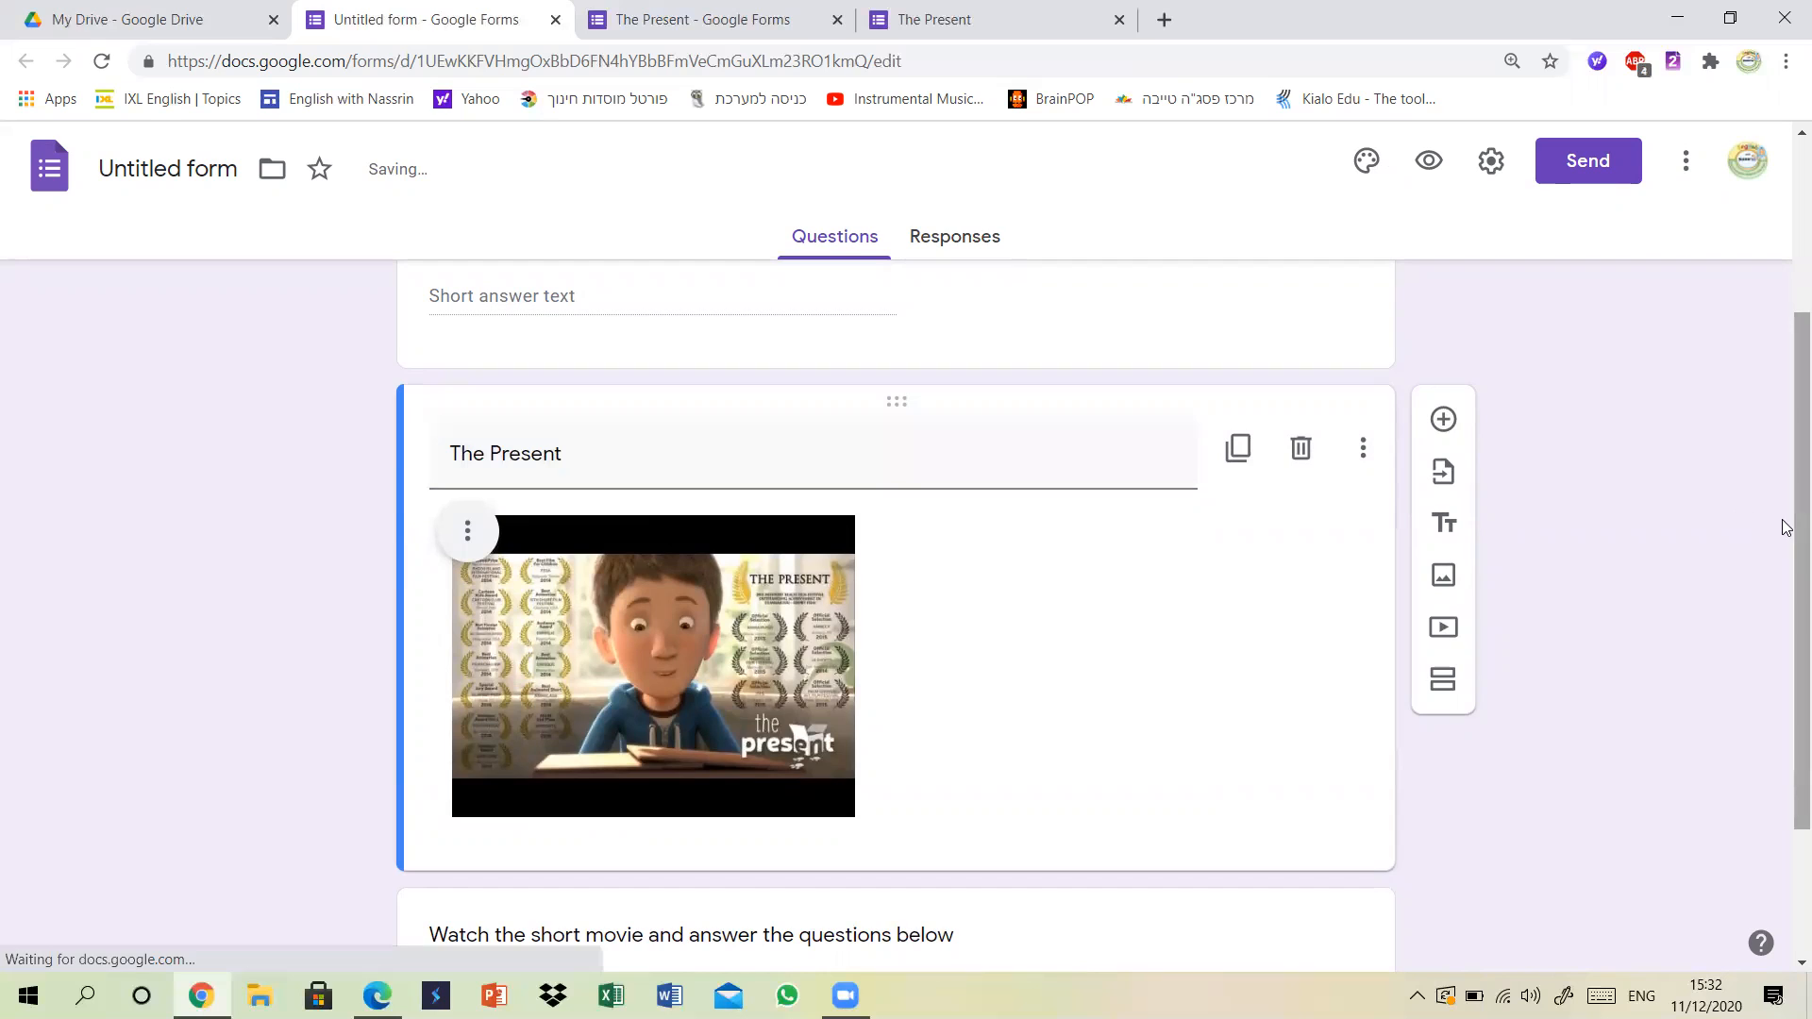
scroll(1787, 528, "down", 2)
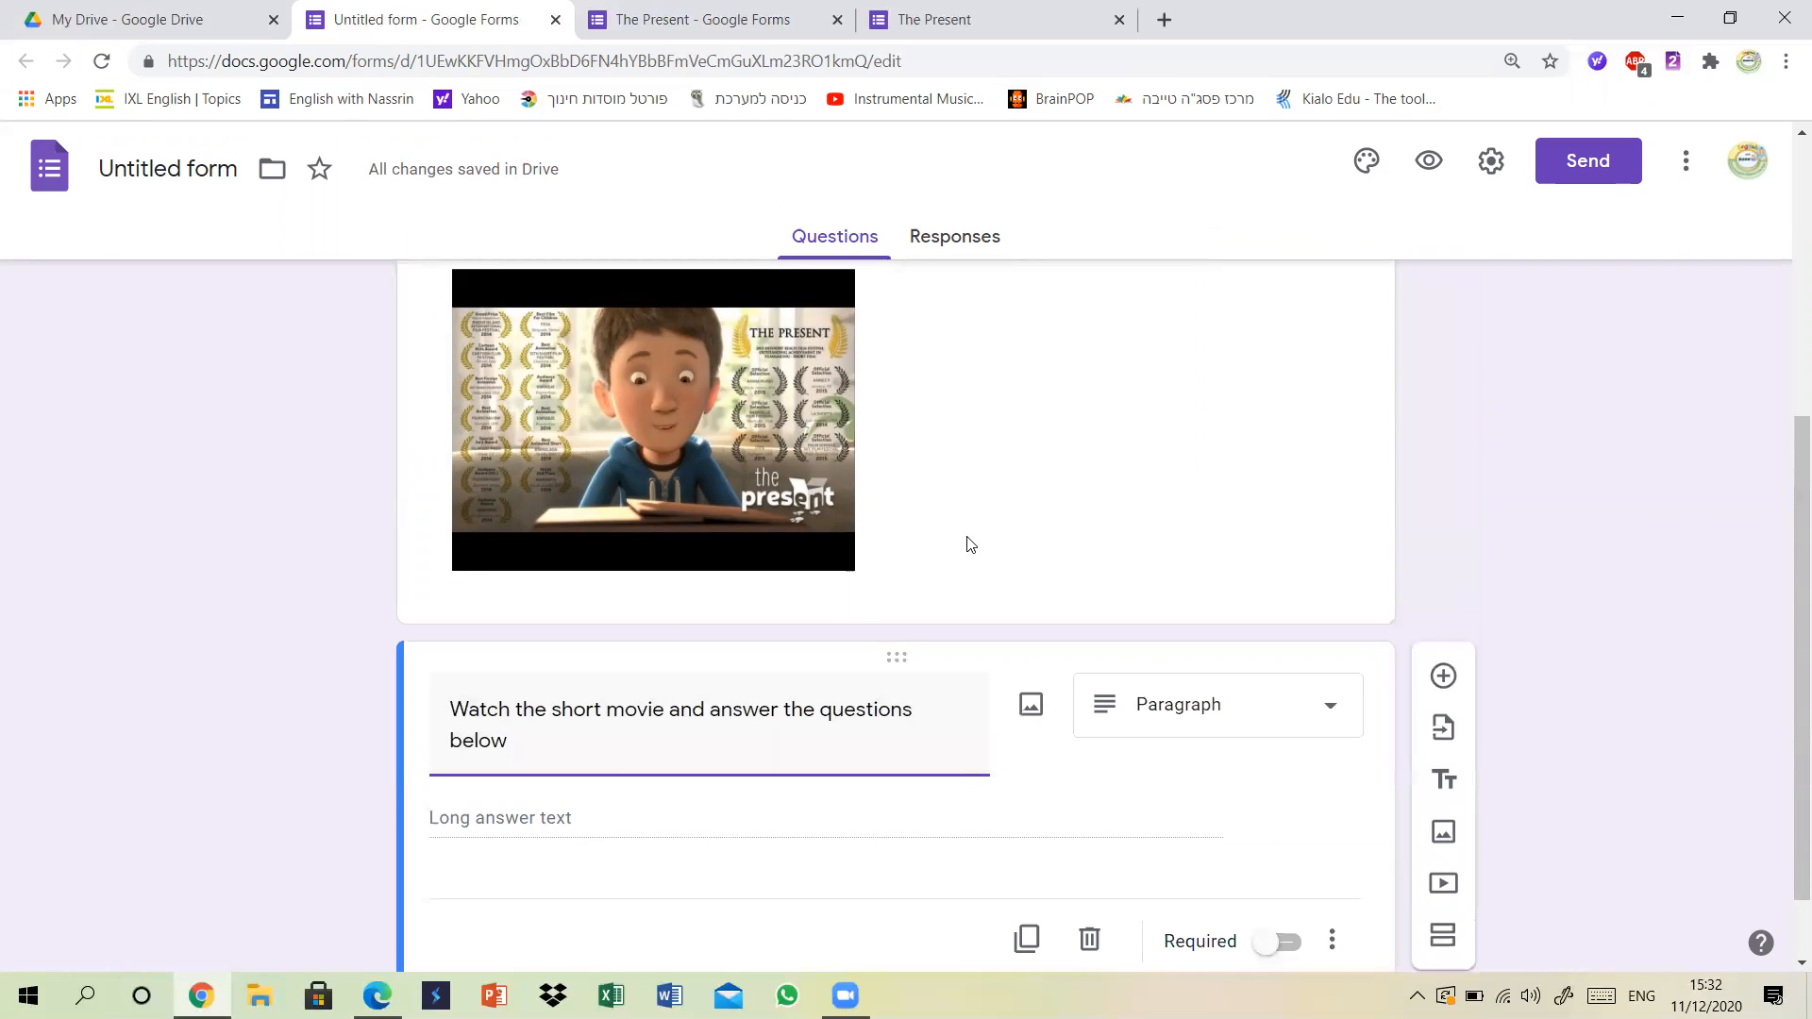
left_click_drag(1784, 595, 1787, 424)
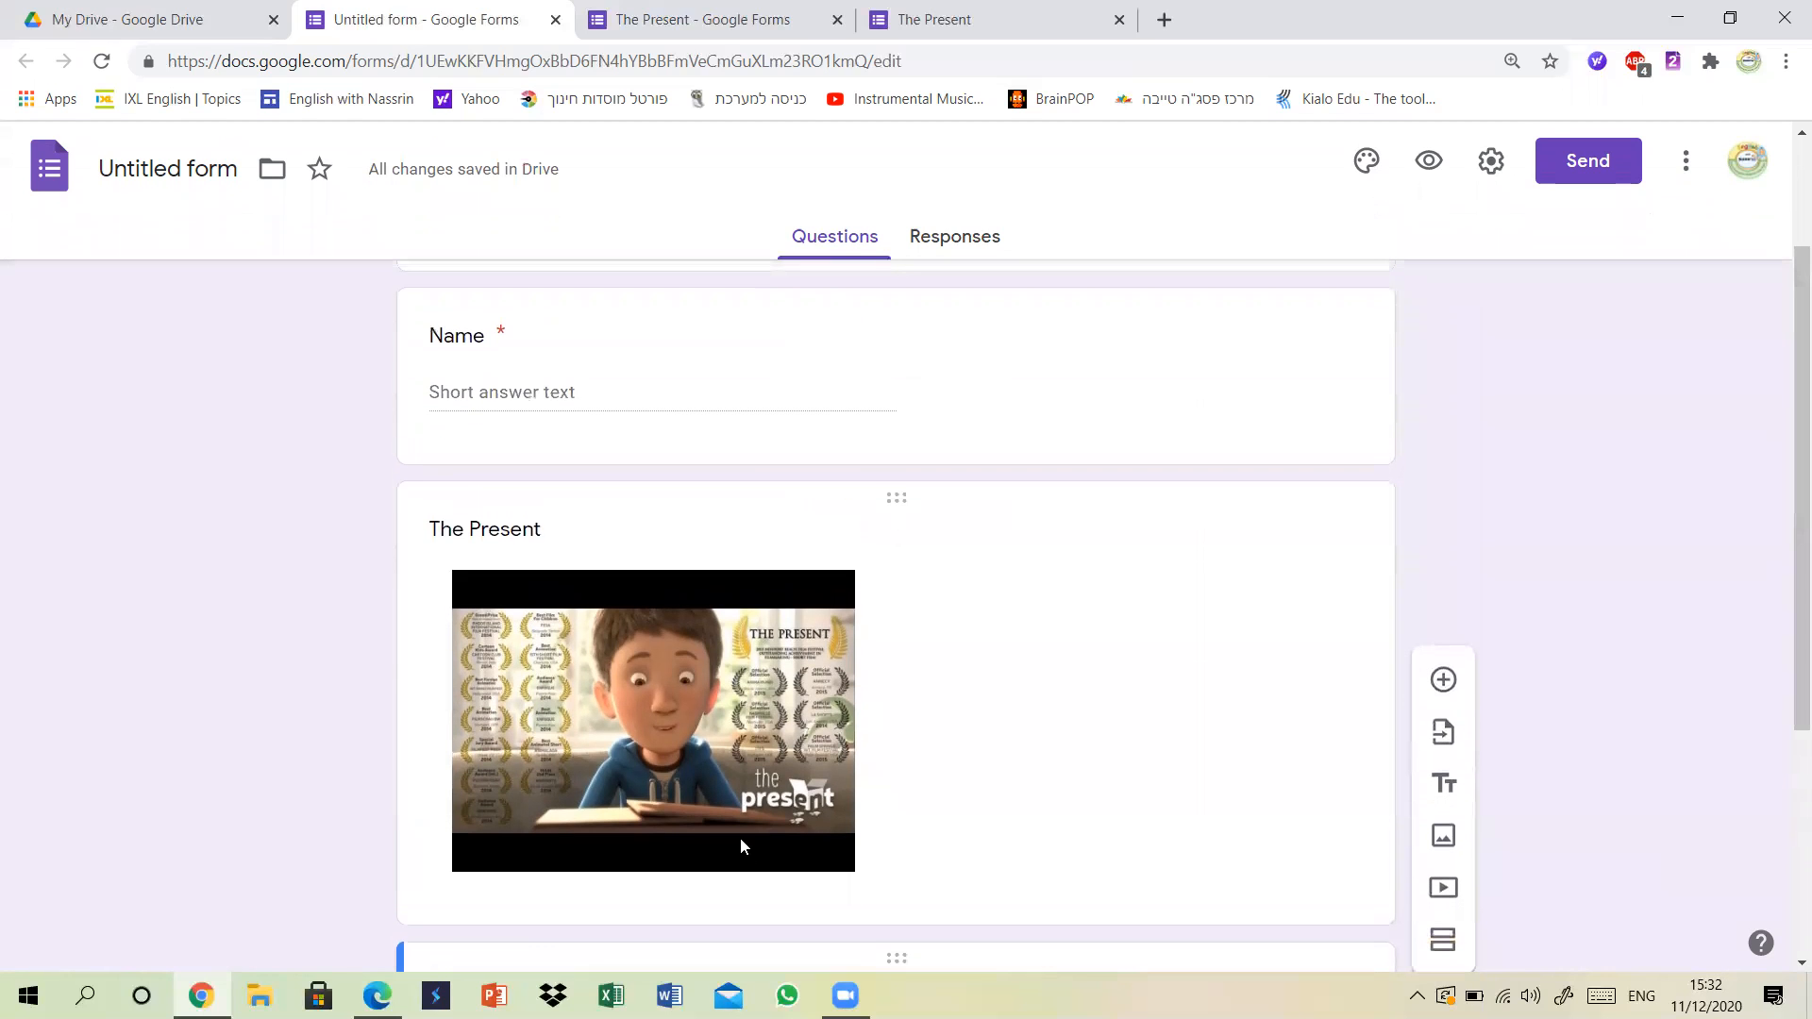
left_click(749, 642)
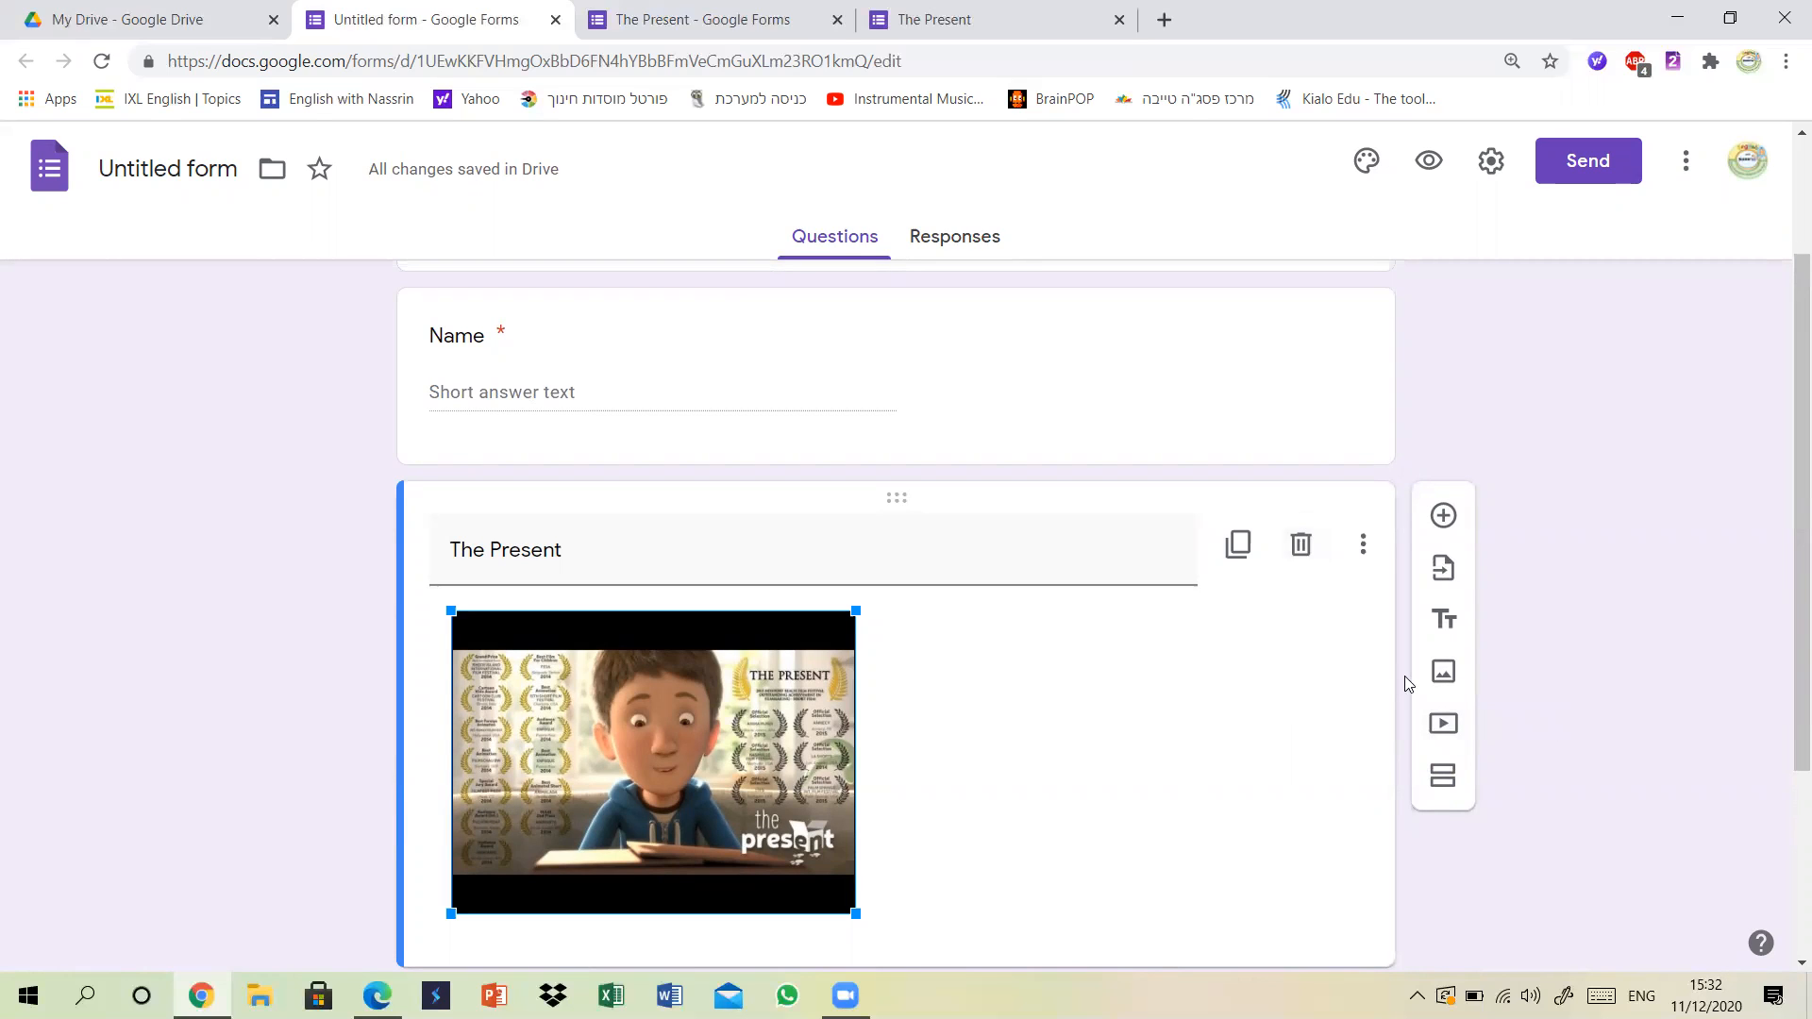
left_click_drag(1787, 541, 1784, 722)
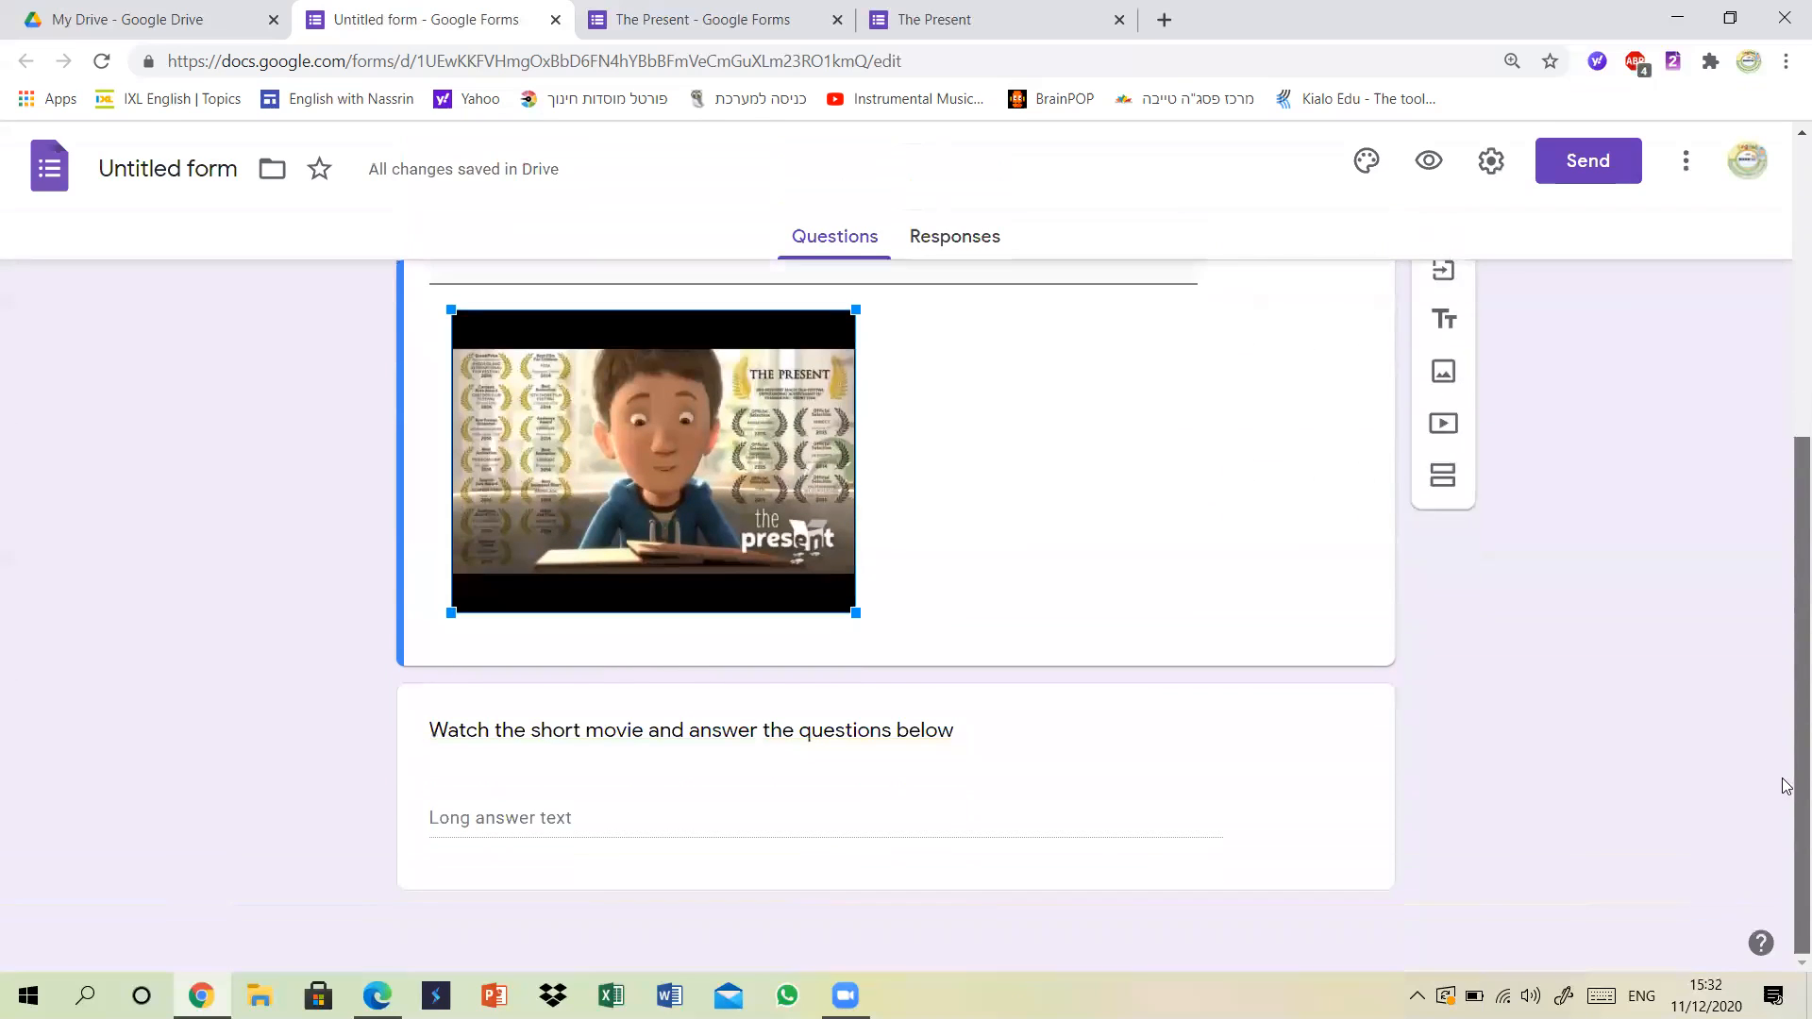
Move the paragraph question's title text into the video title so it reads "The Present: Watch the short movie and answer the questions below".
left_click(733, 734)
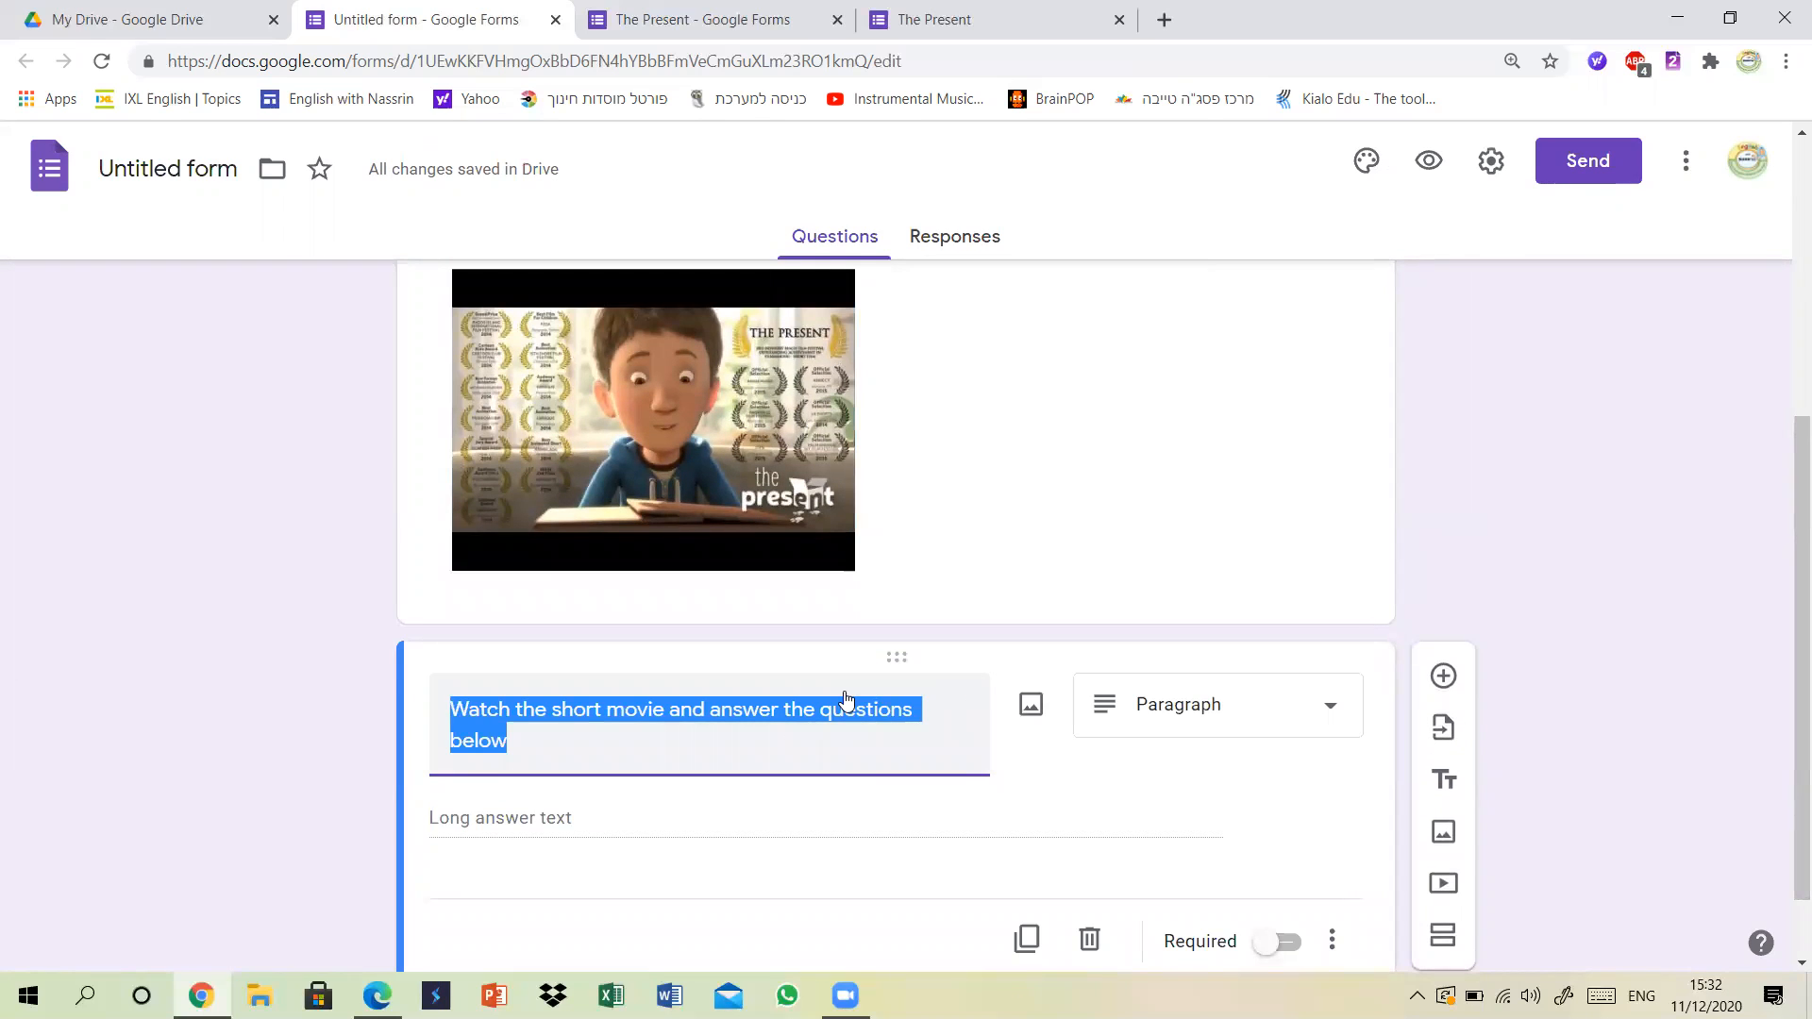
left_click_drag(1788, 621, 1791, 538)
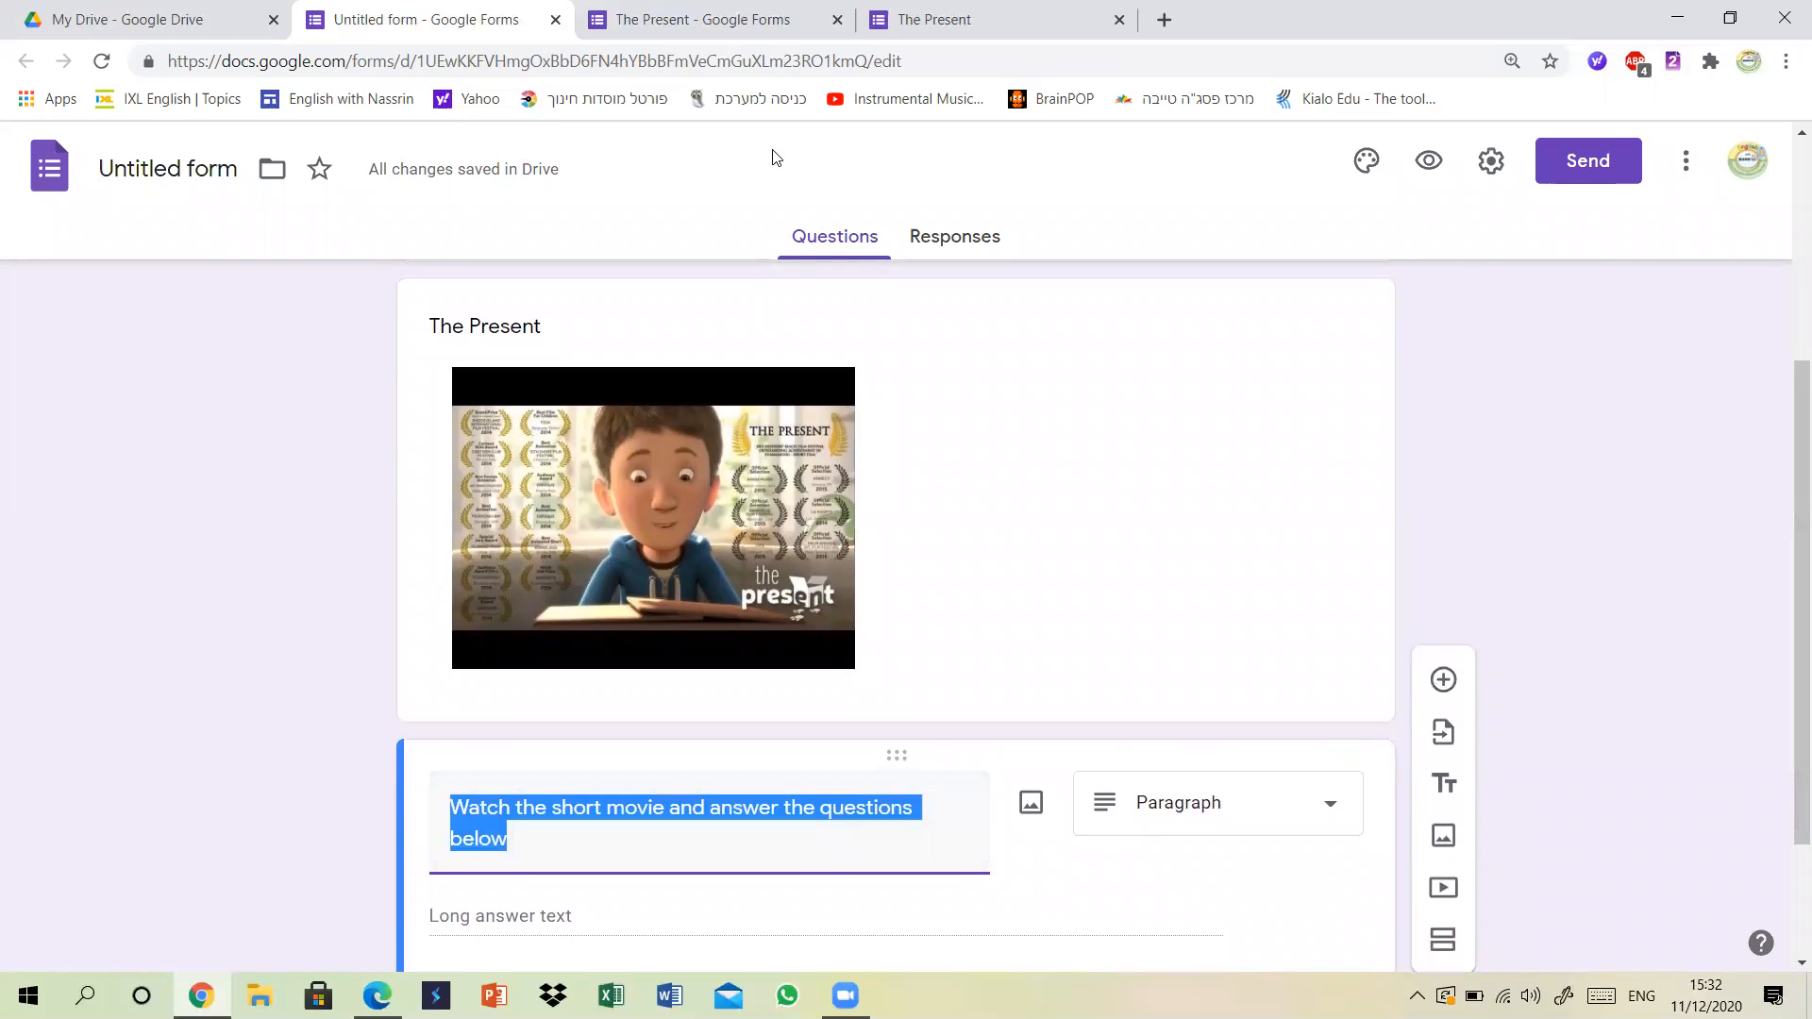
left_click(707, 5)
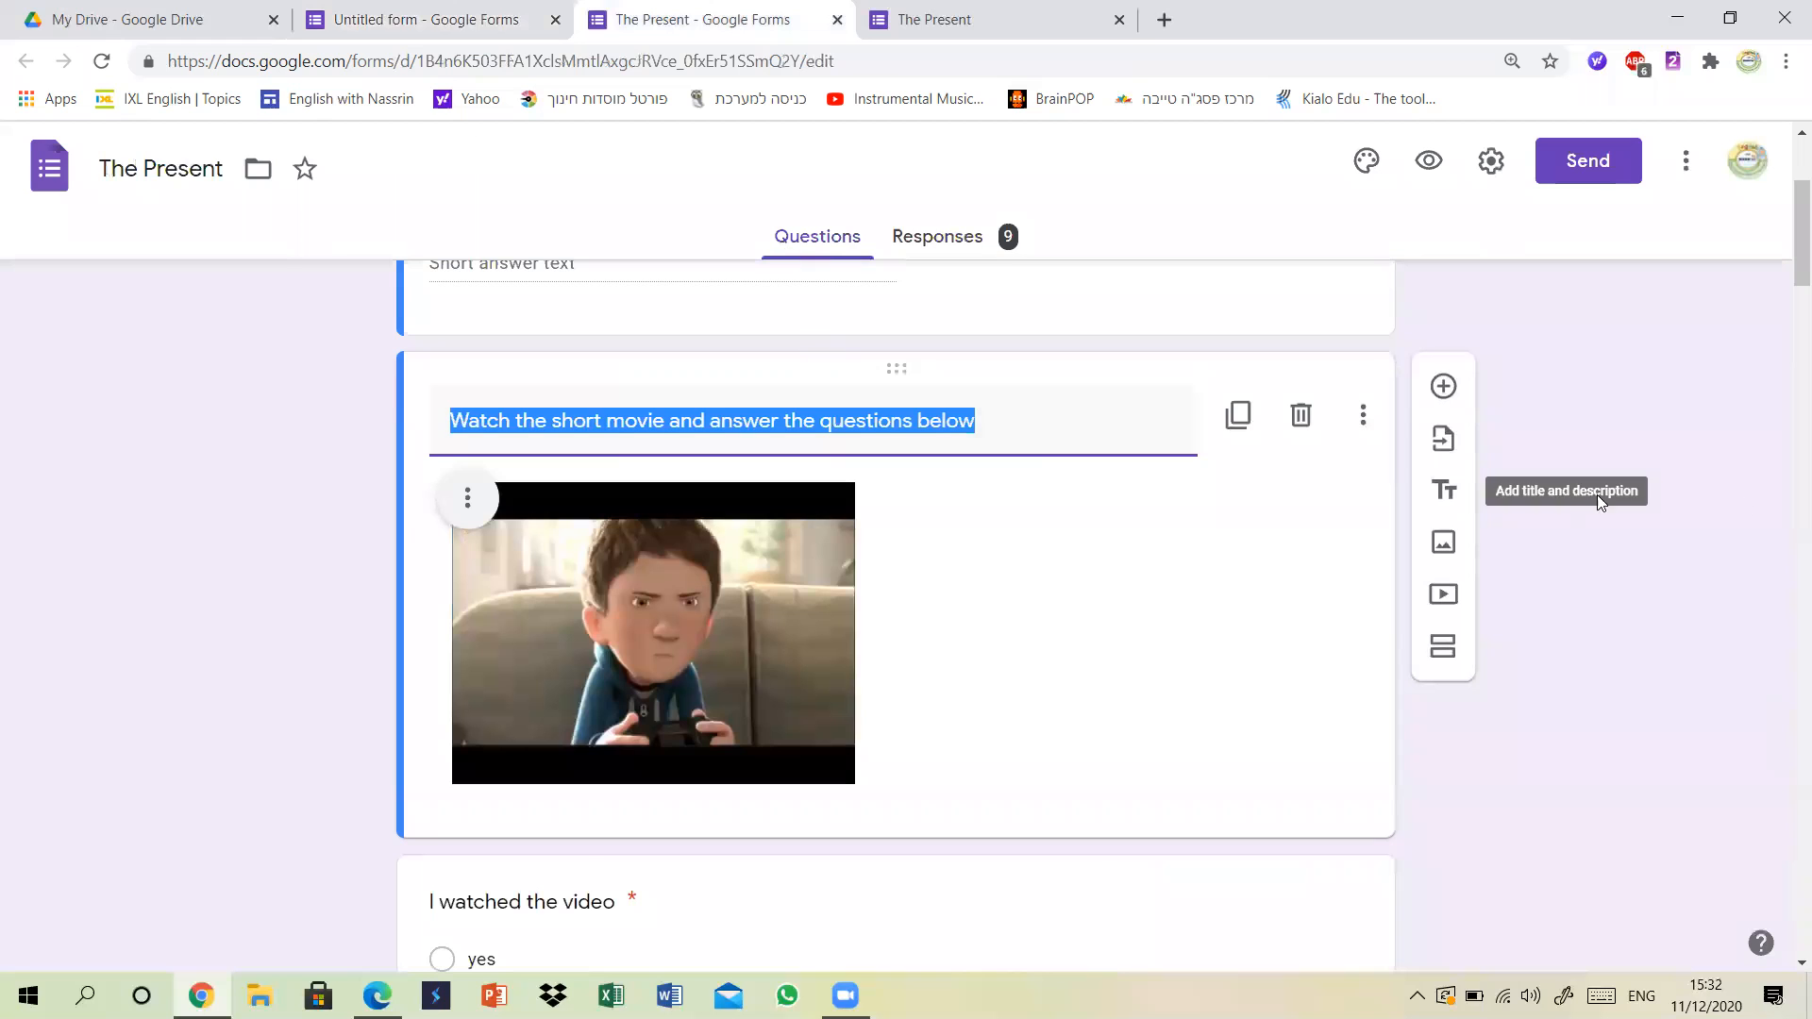
left_click_drag(1784, 277, 1784, 328)
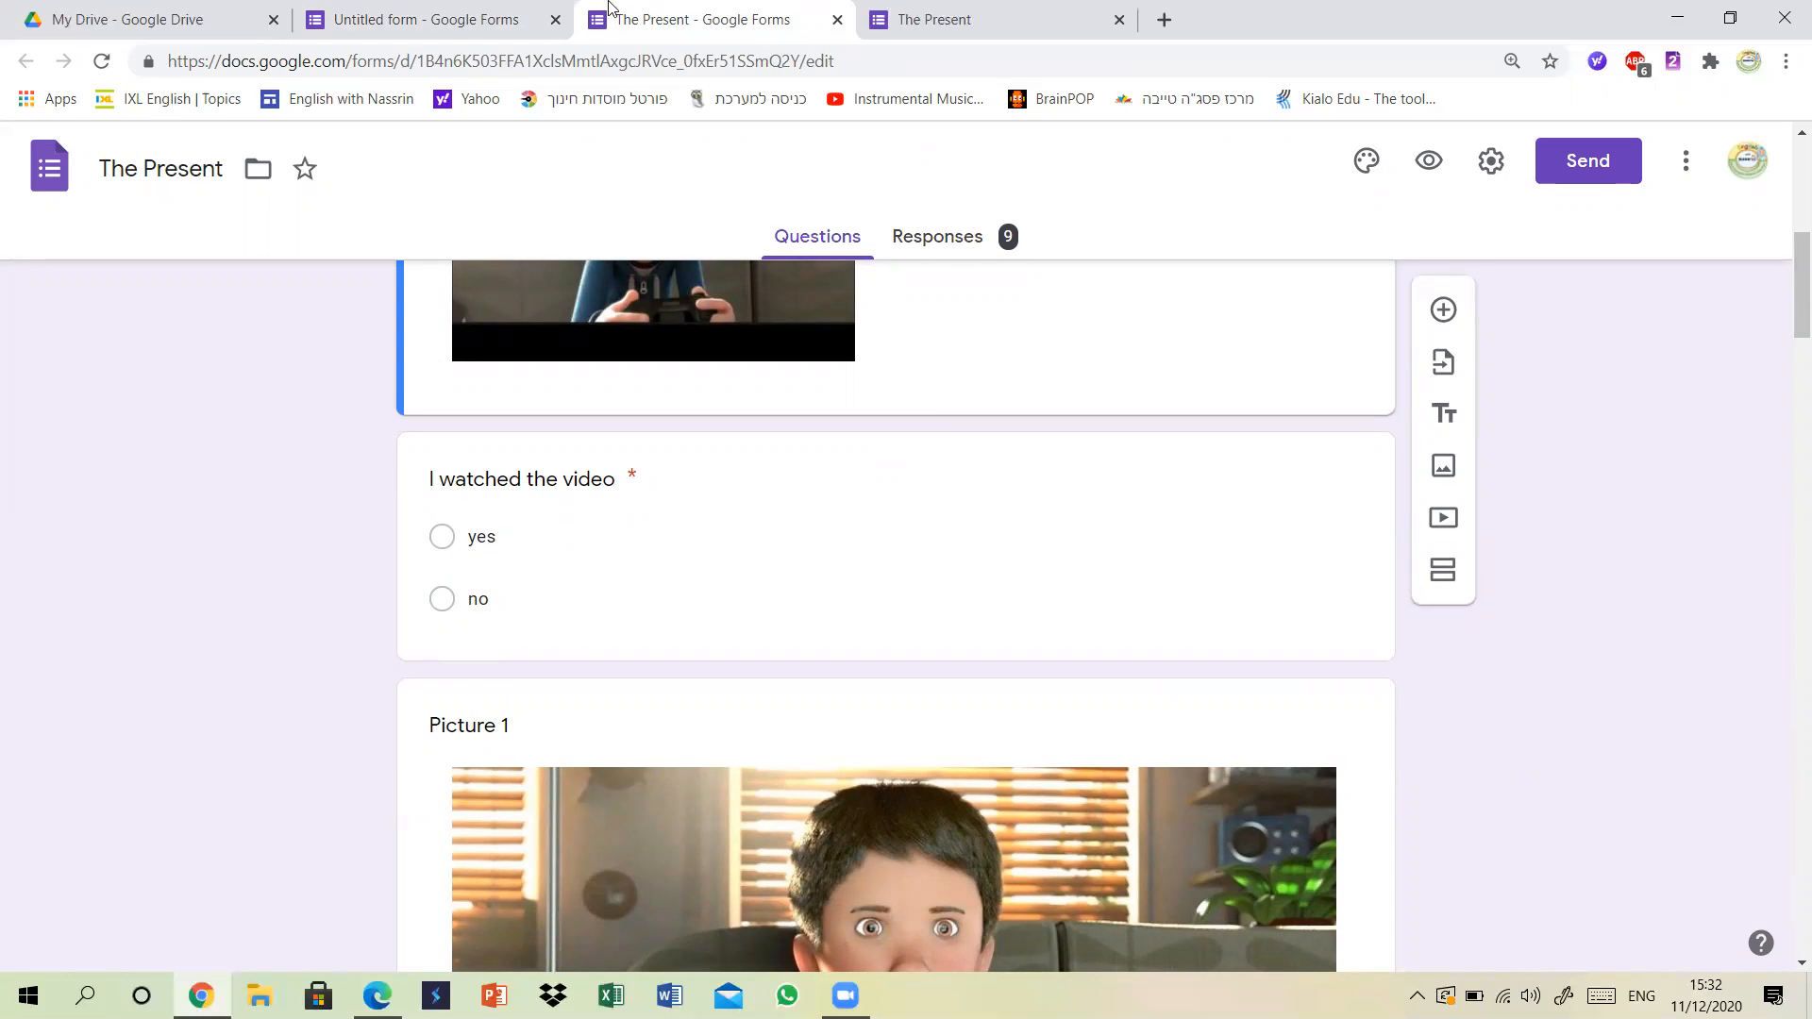
left_click(508, 13)
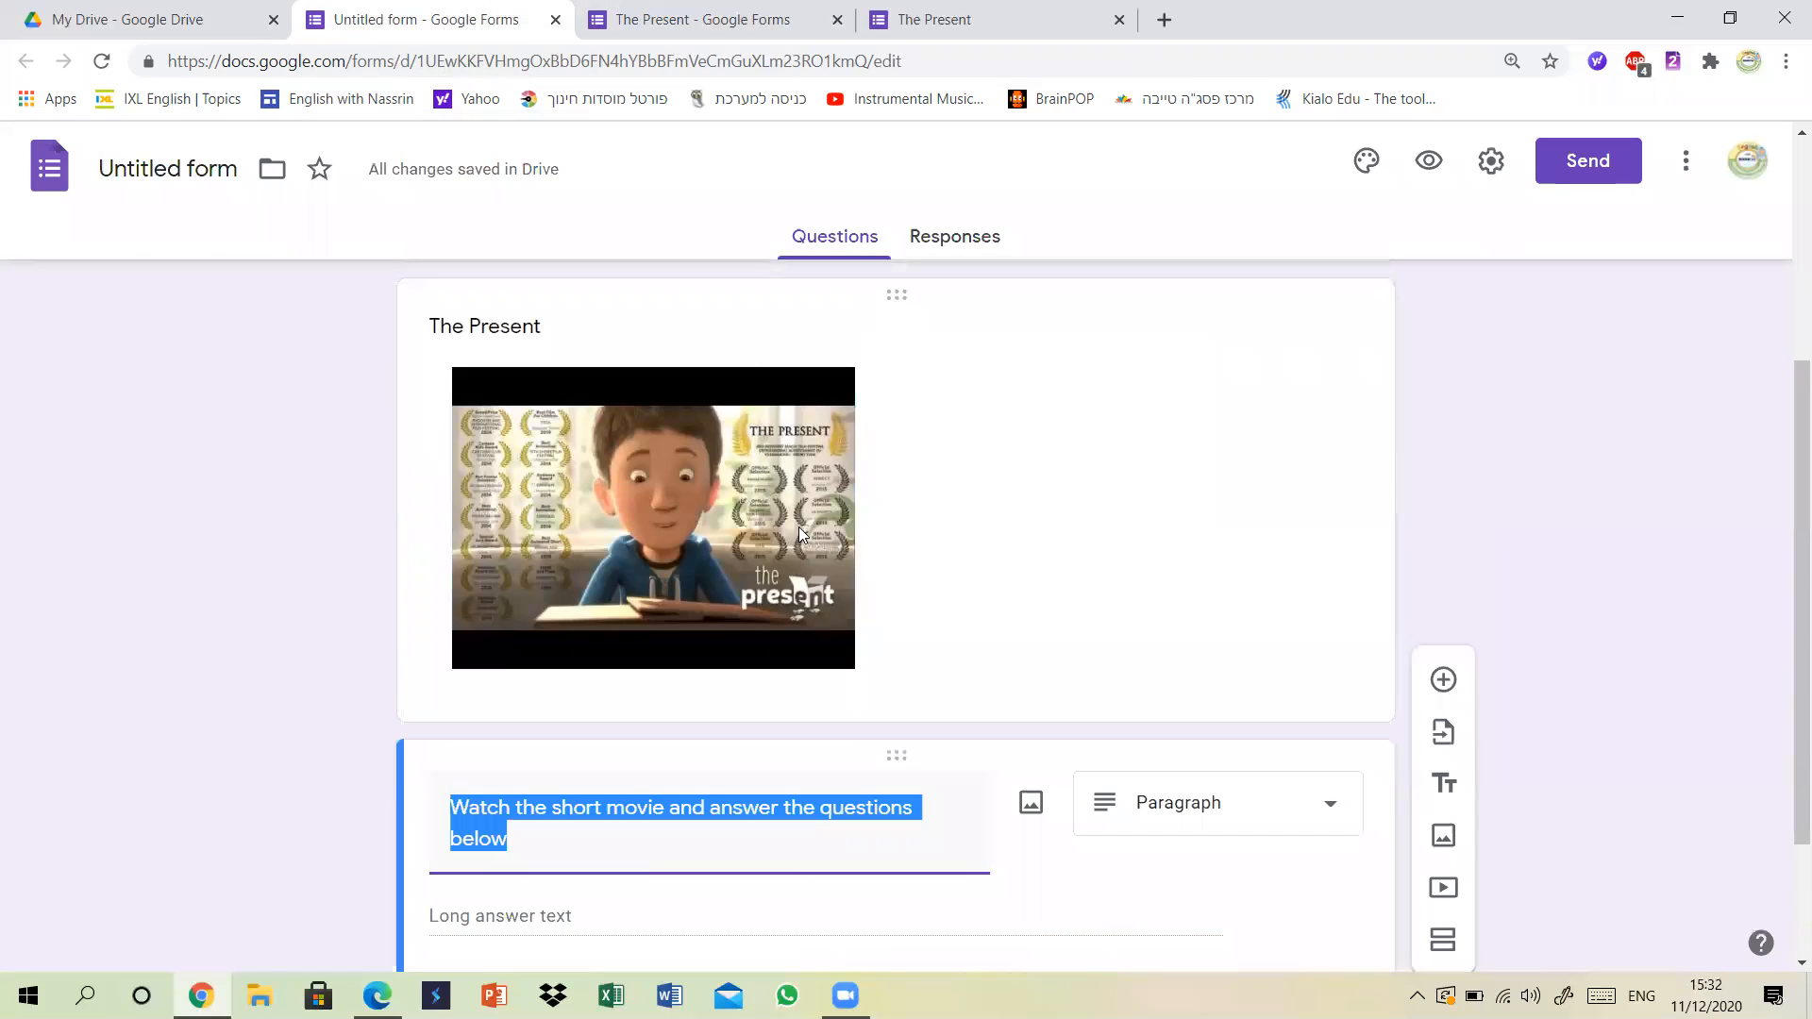
right_click(642, 808)
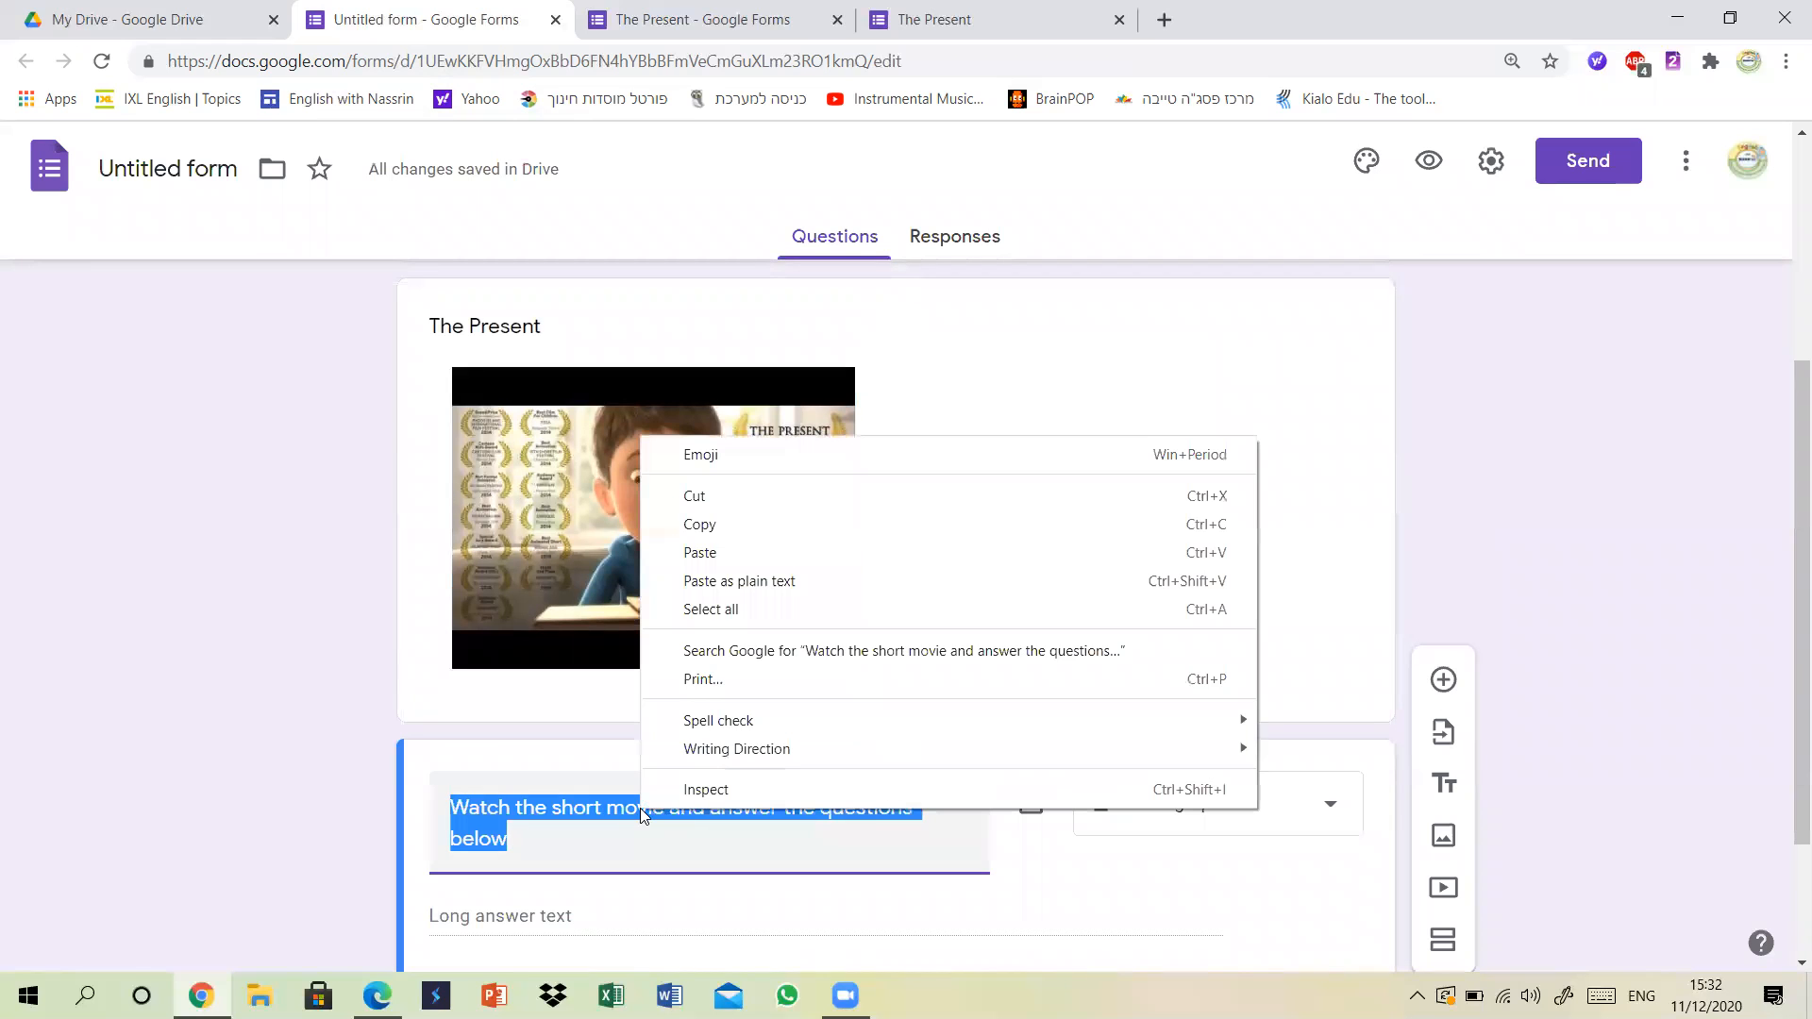
left_click(703, 498)
left_click(522, 330)
left_click(567, 344)
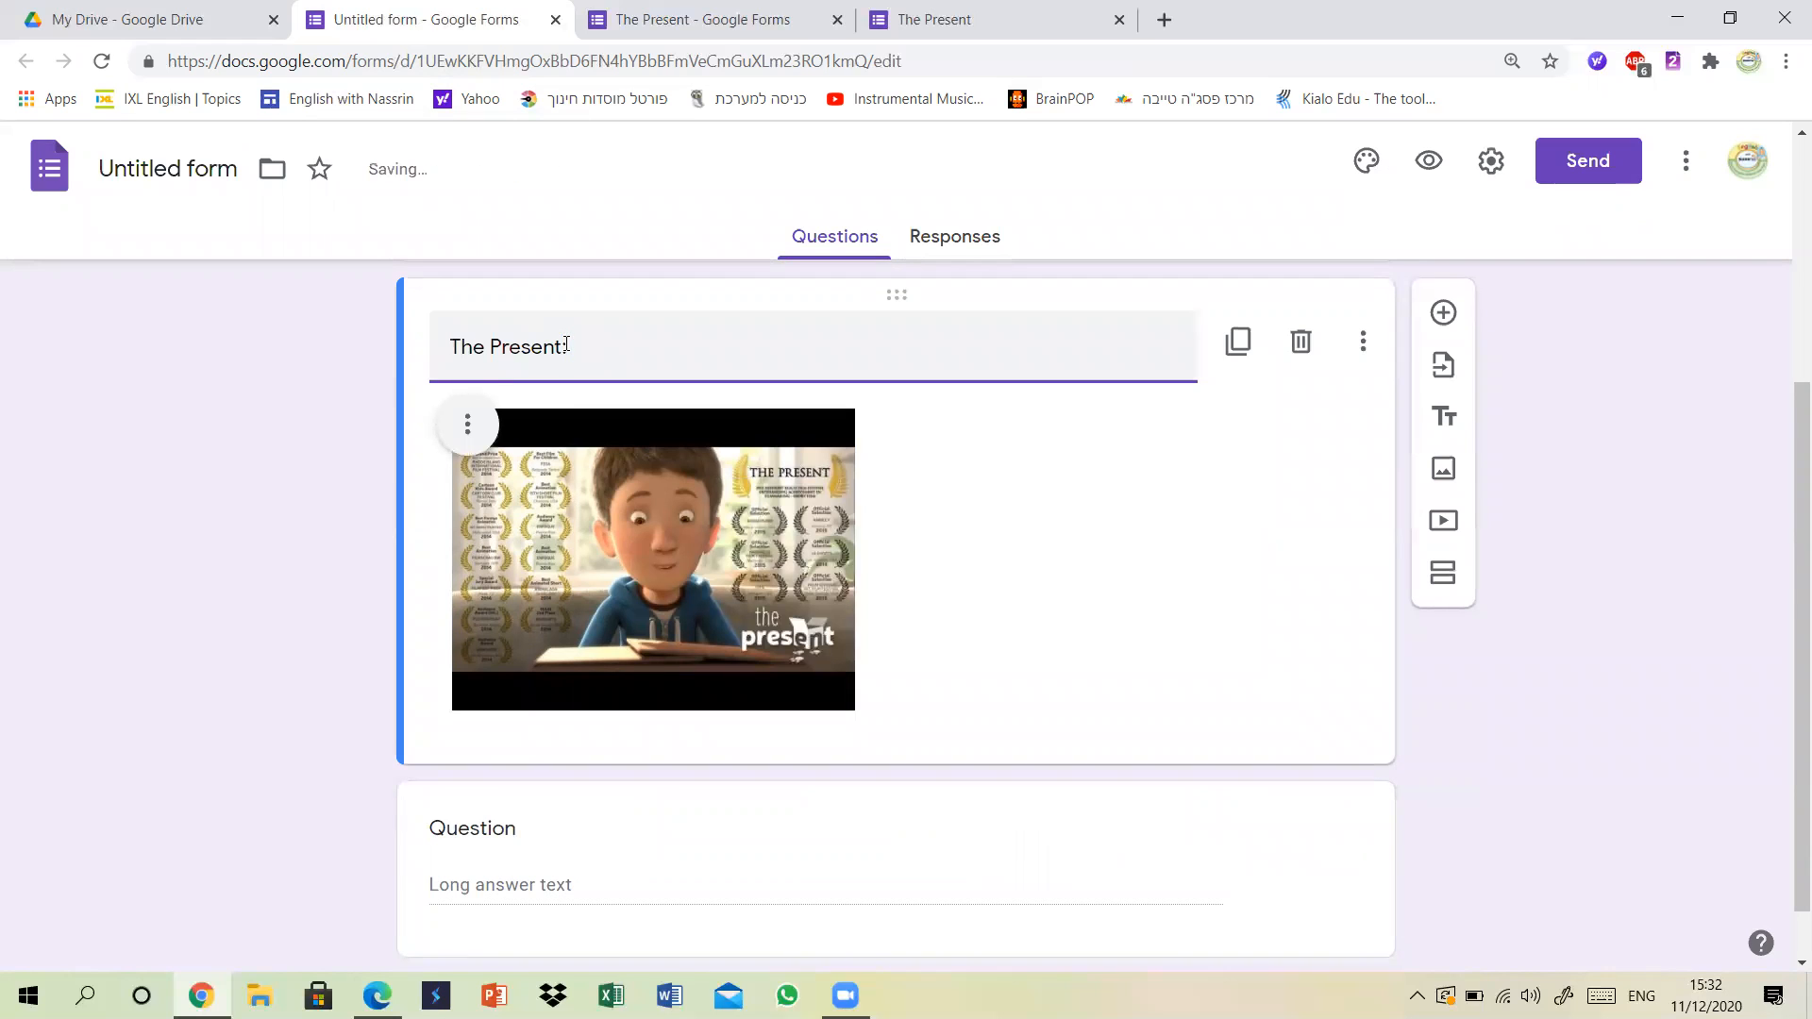
key("ctrl+v")
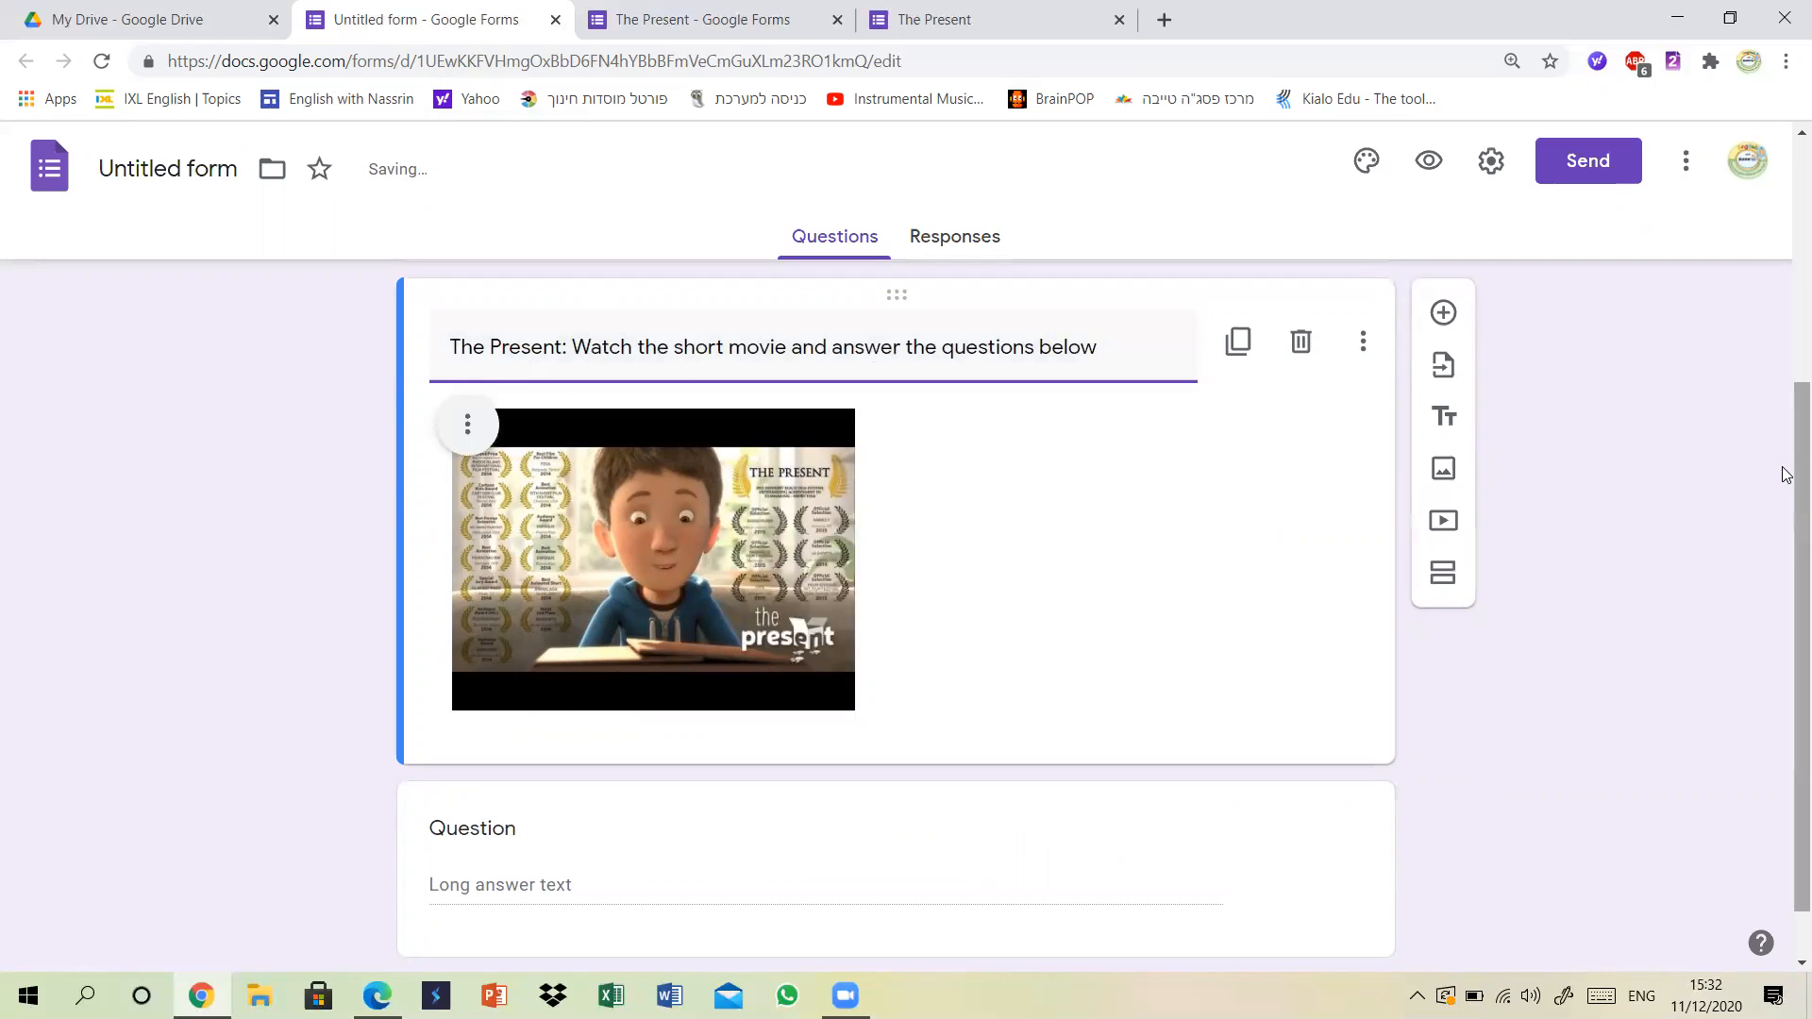
Copy the question text "I watched the video" from the existing form into the new form's empty paragraph question title.
scroll(1784, 567, "down", 1)
left_click(894, 772)
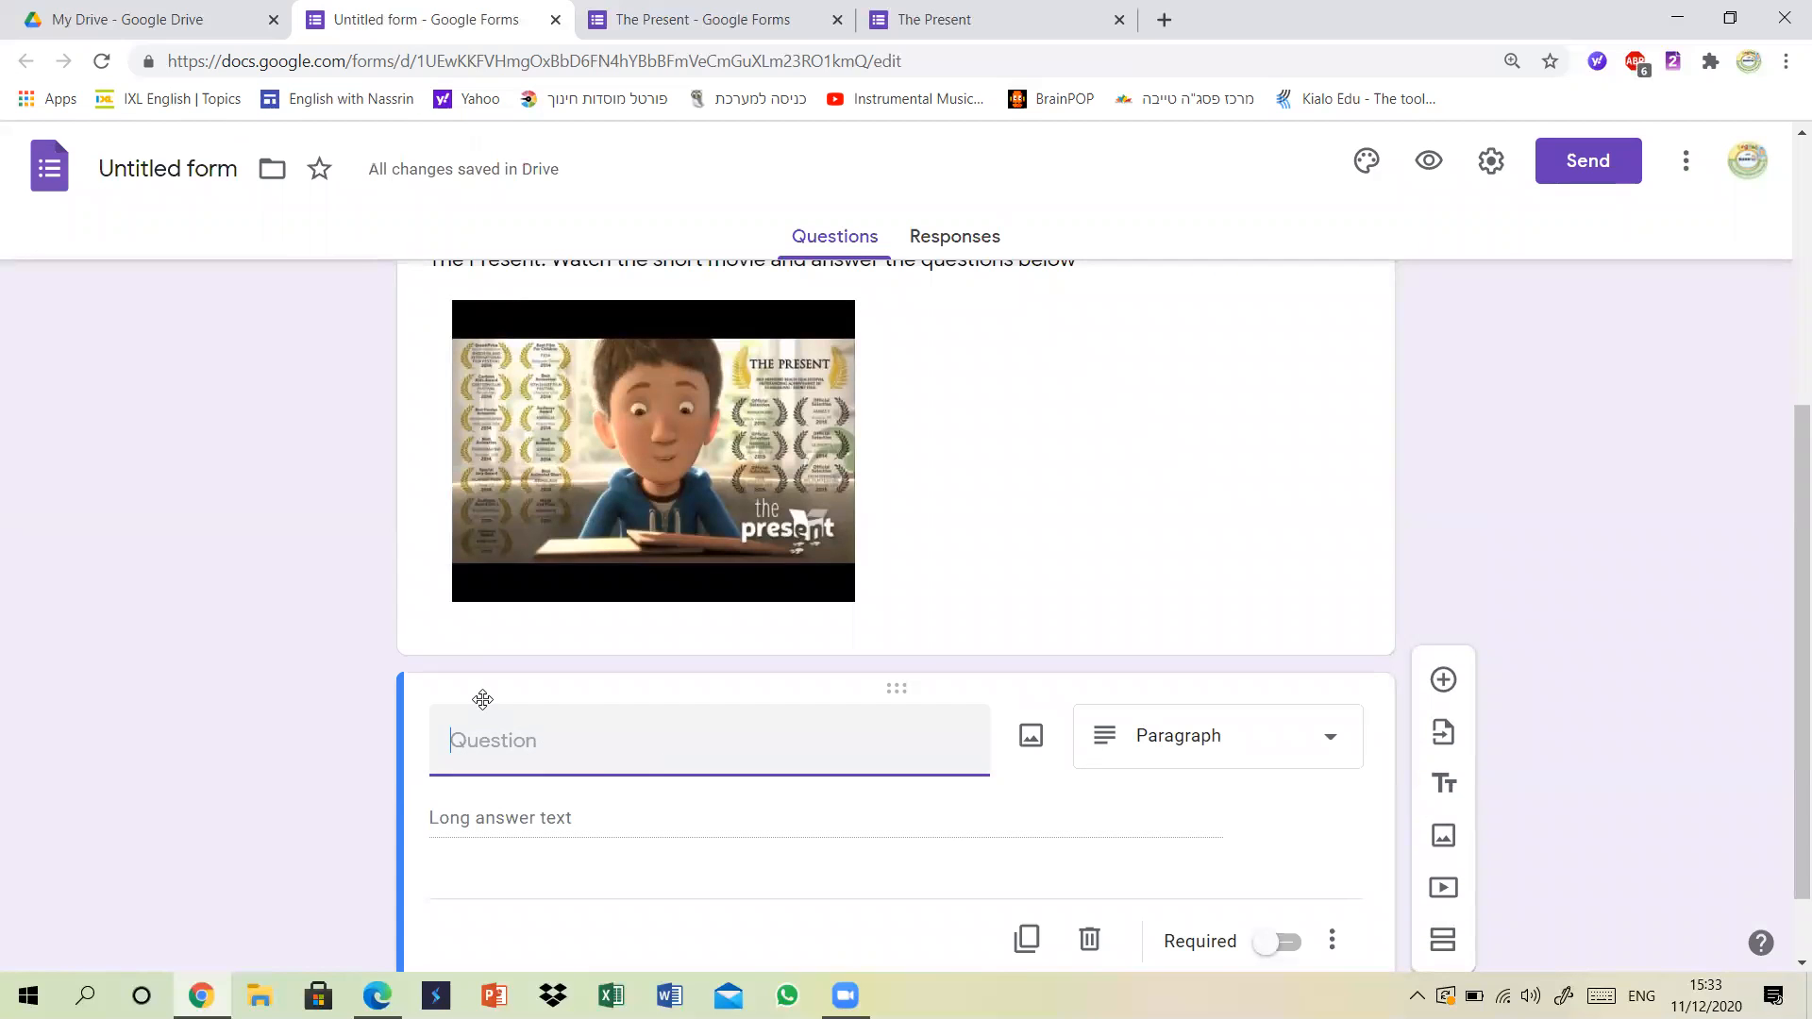
left_click(714, 8)
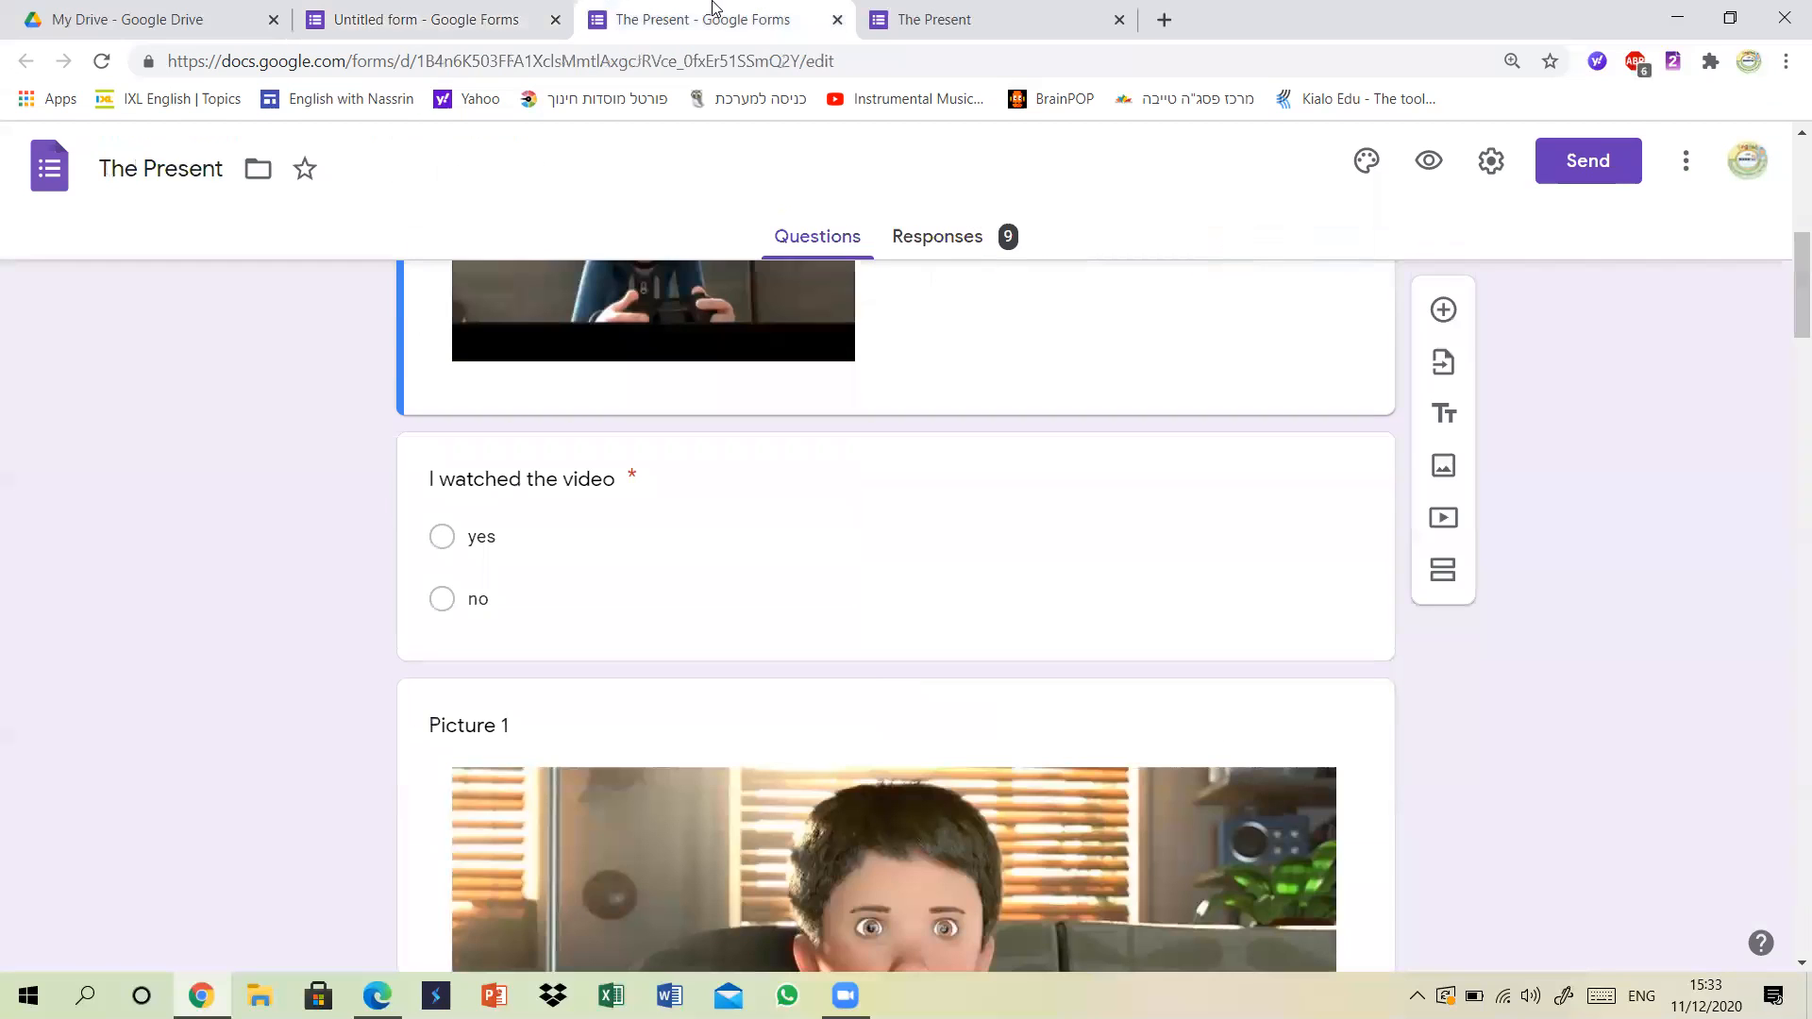
left_click(562, 460)
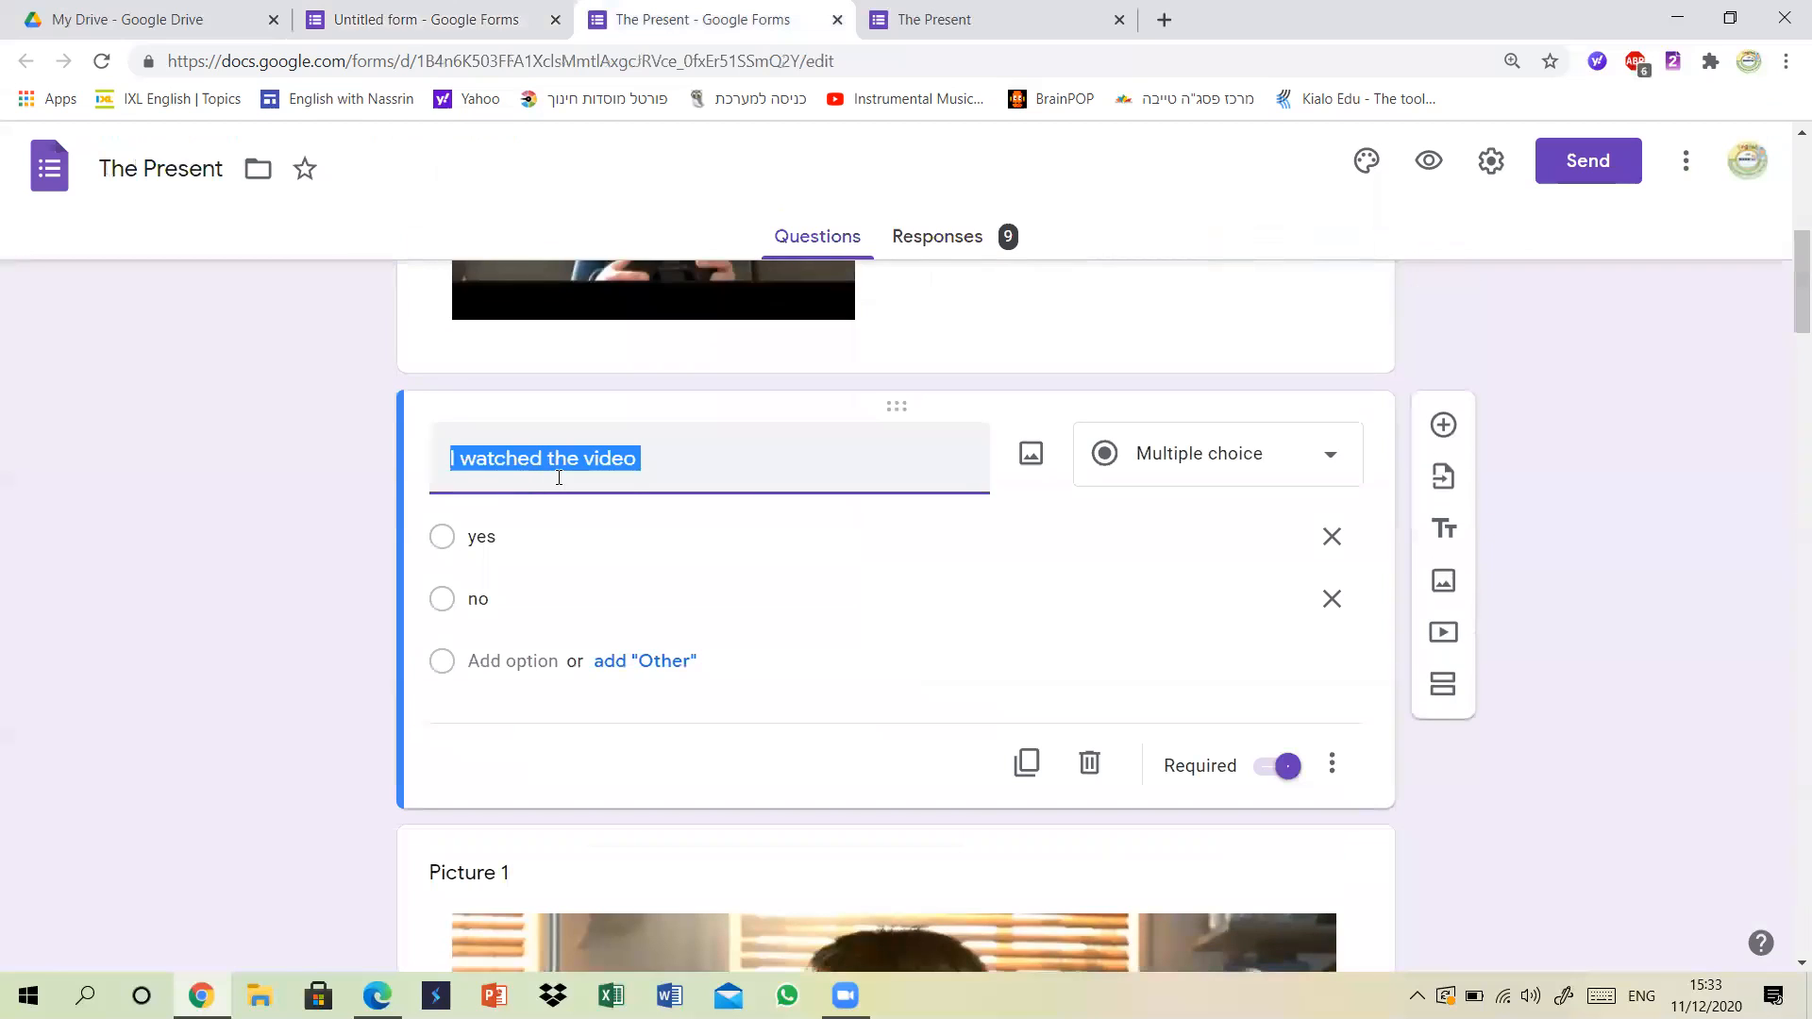
right_click(558, 479)
left_click(625, 568)
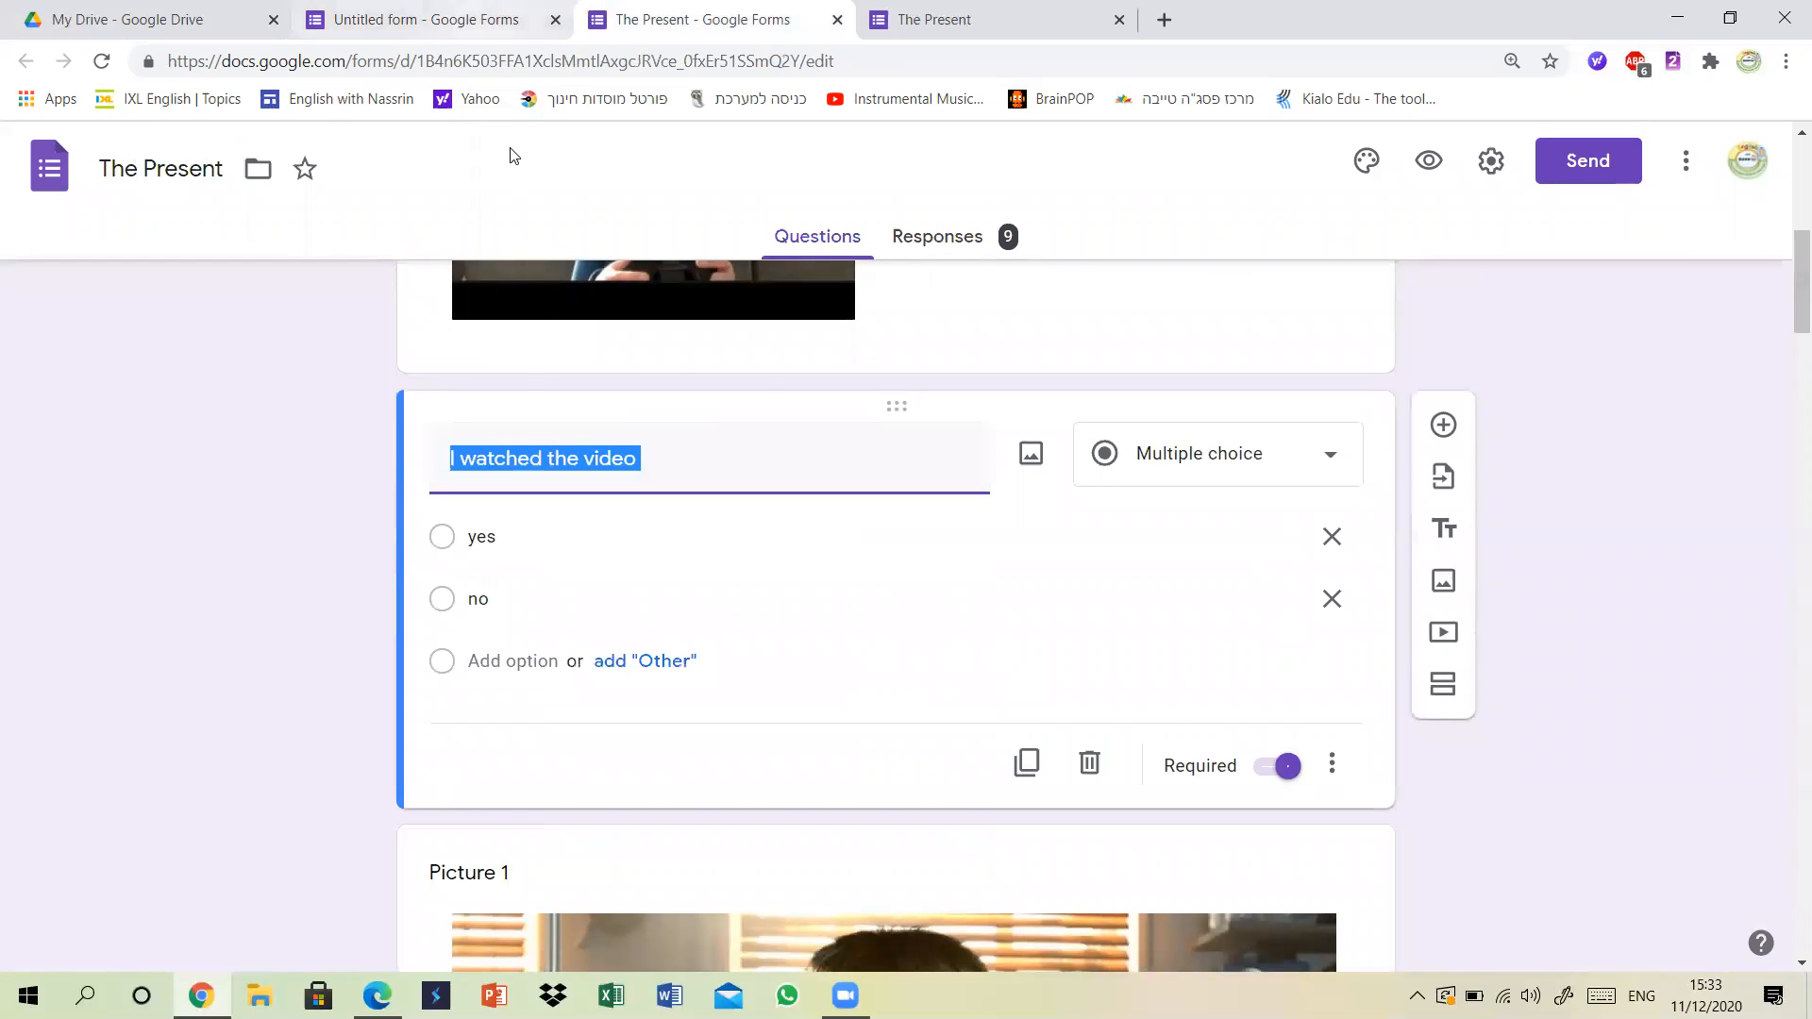
left_click(425, 19)
key("ctrl+v")
scroll(1784, 566, "down", 2)
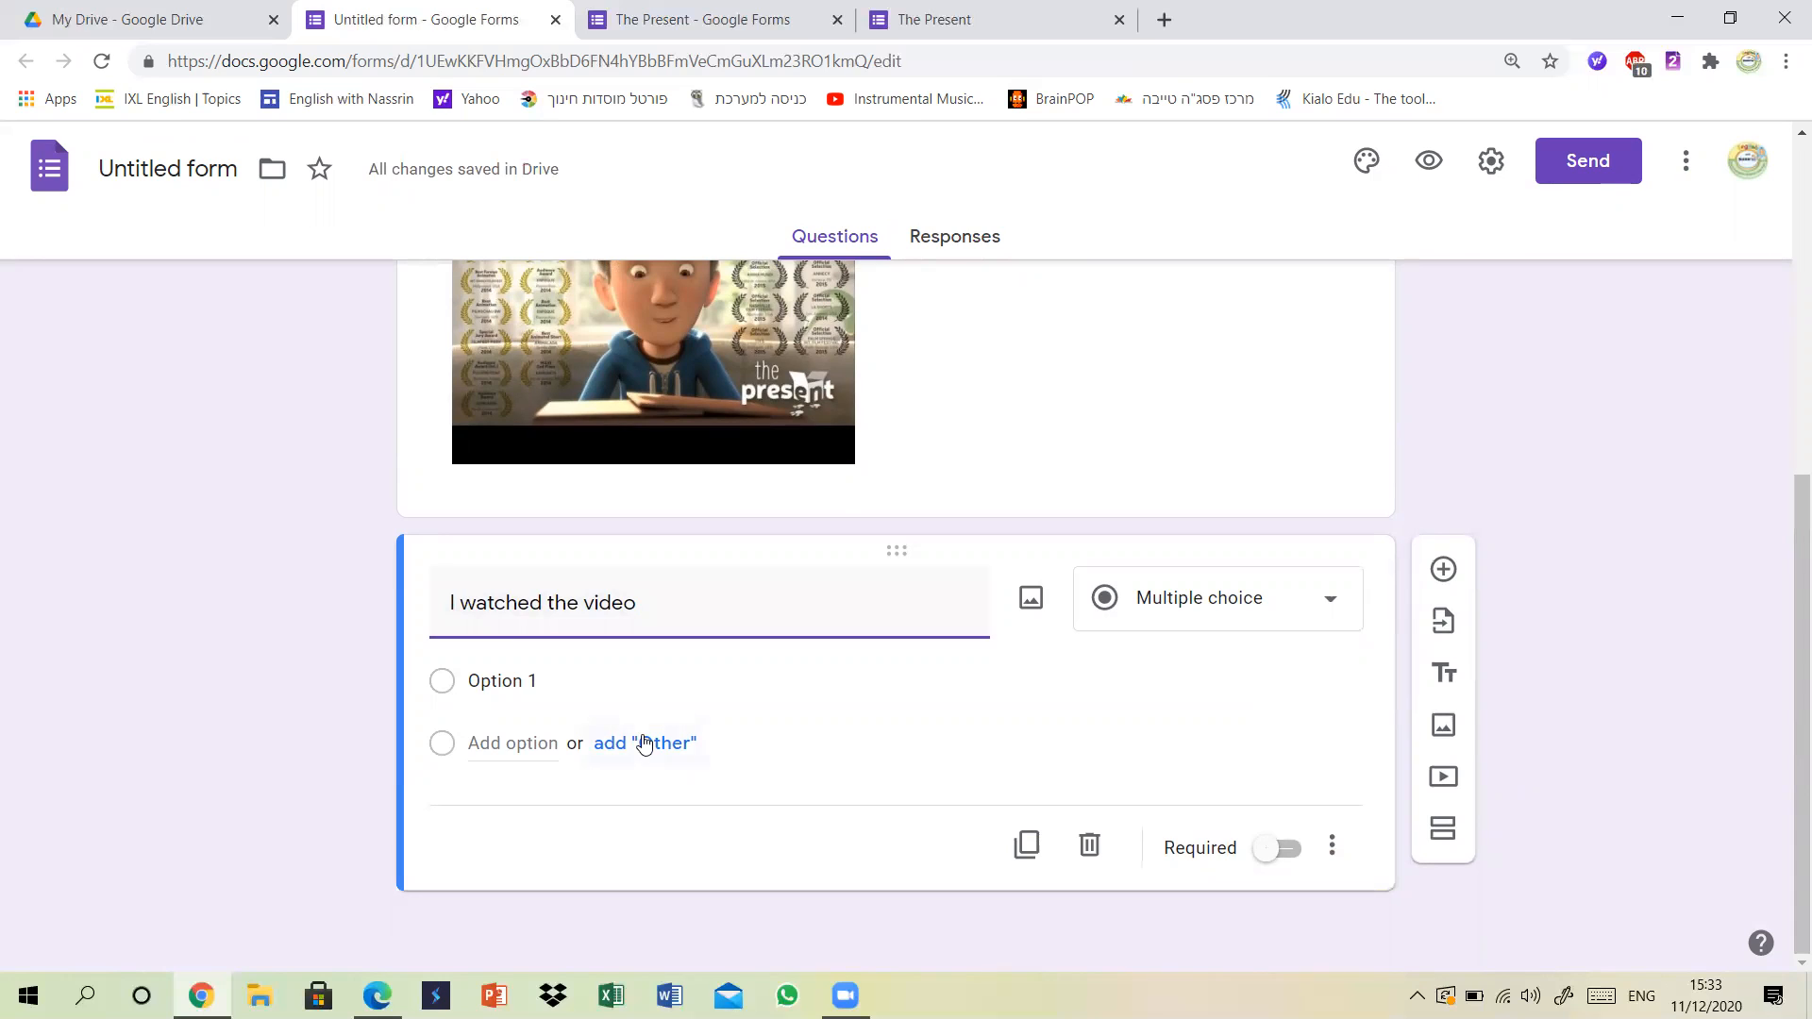
Set the "I watched the video" question to Multiple choice with the options "yes" and "No", and make it required.
left_click(1206, 615)
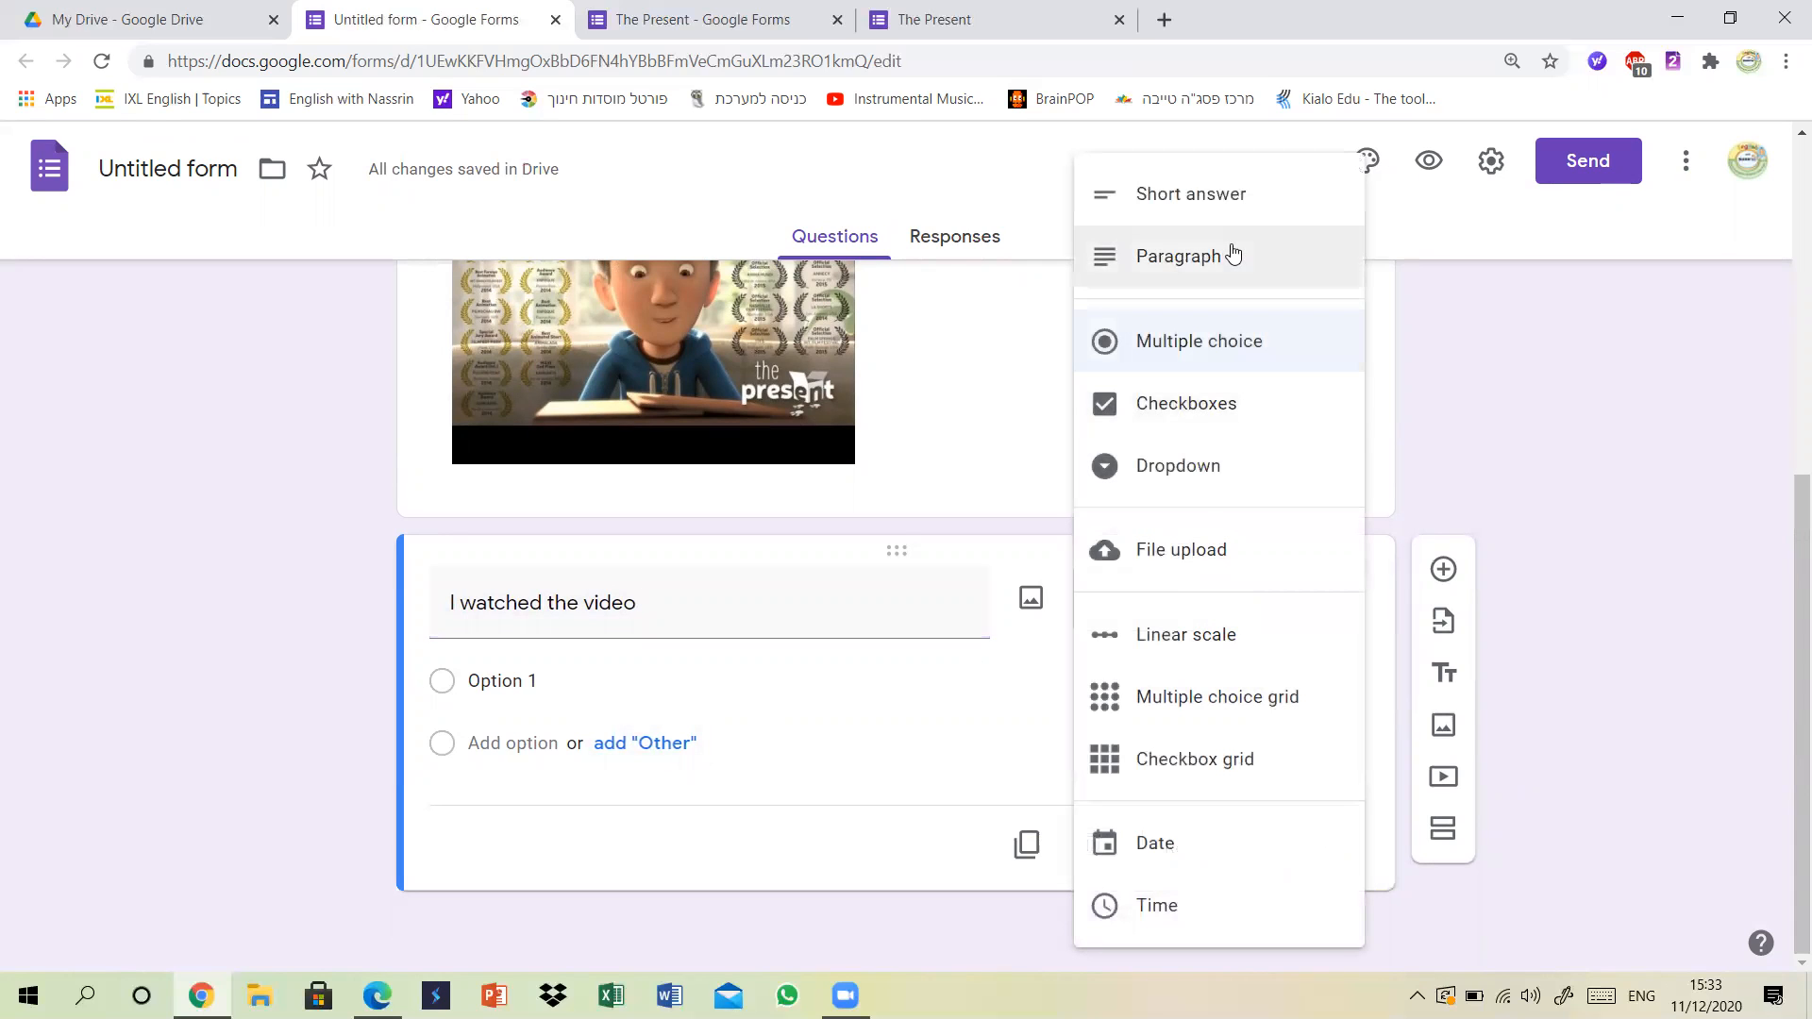
left_click(1175, 354)
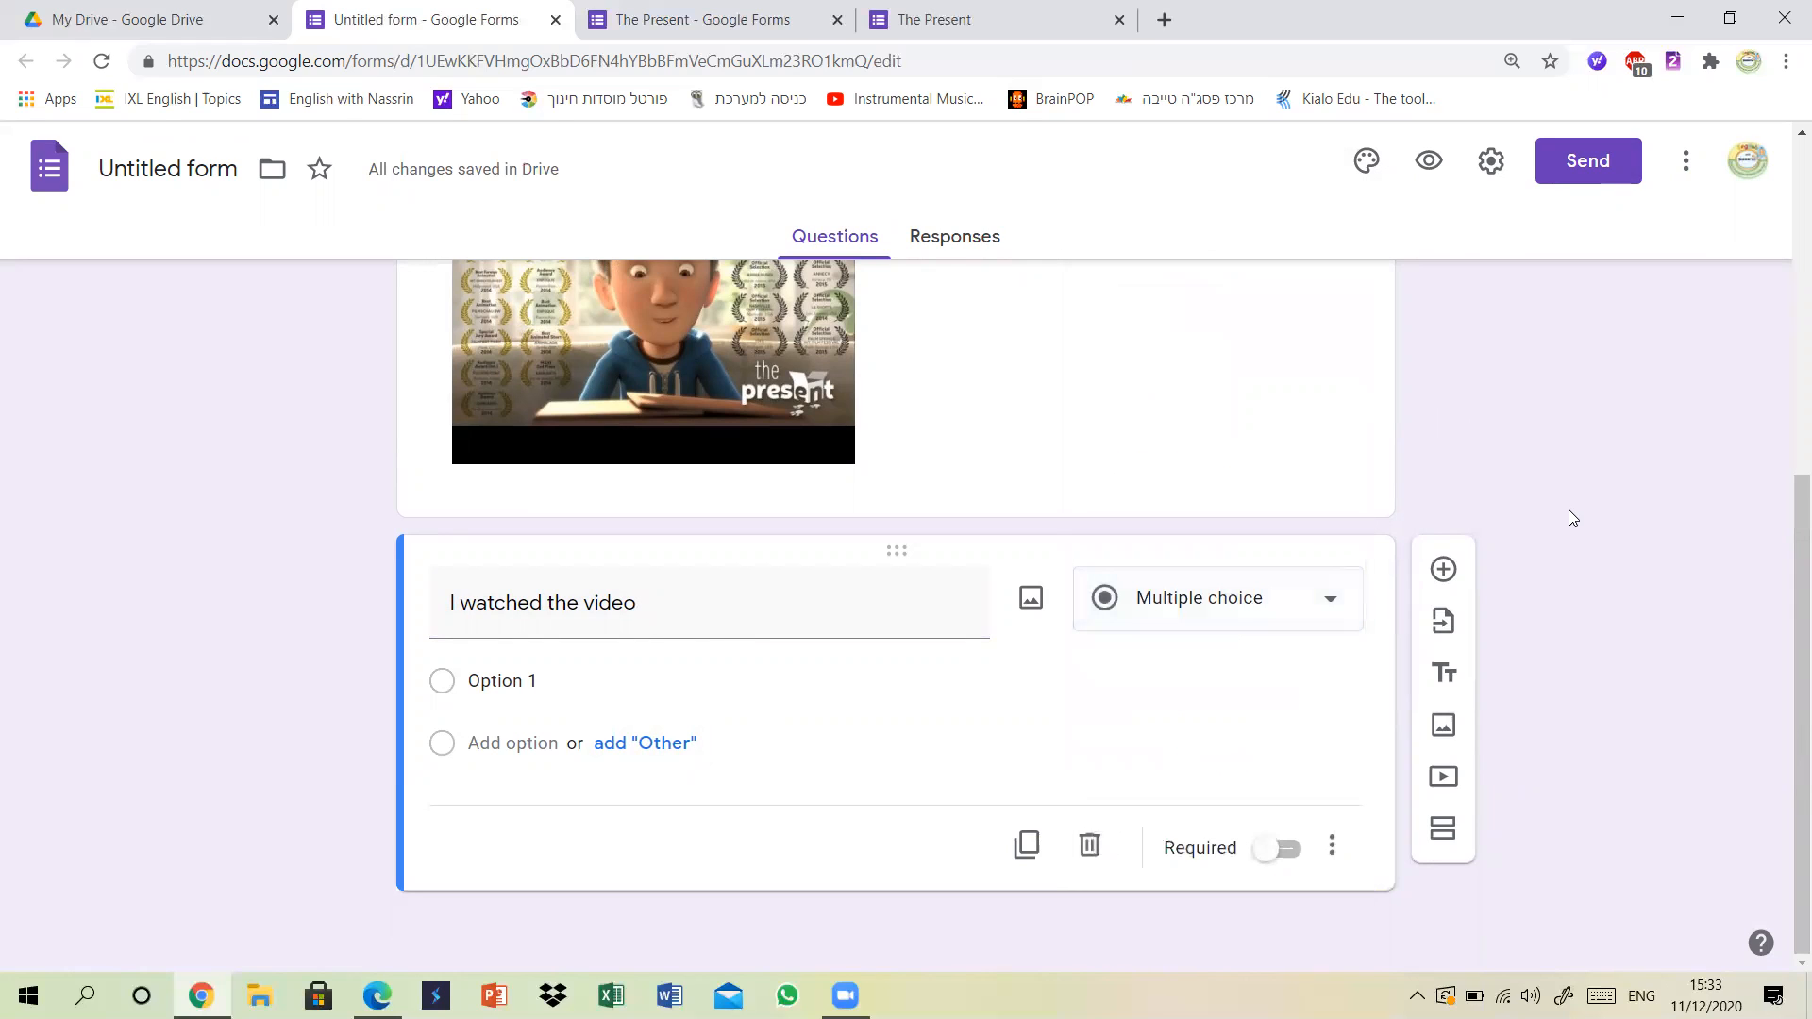
left_click(510, 670)
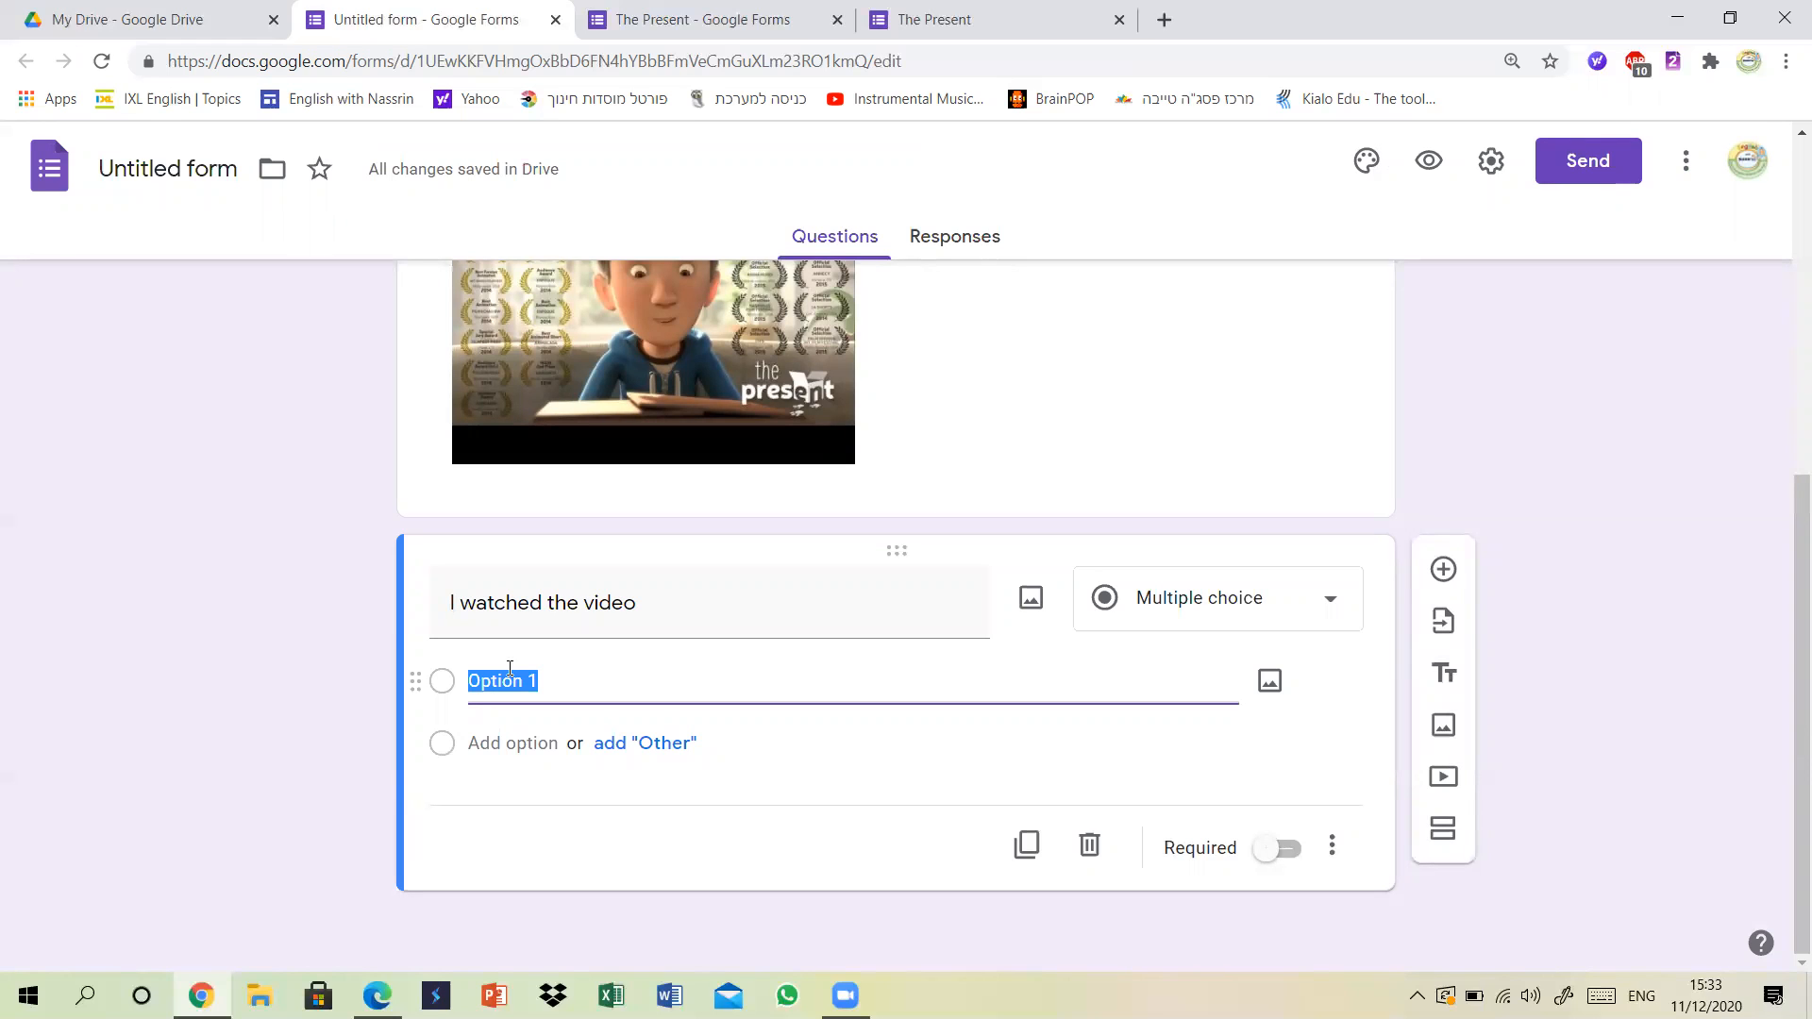
type("yes")
left_click(506, 743)
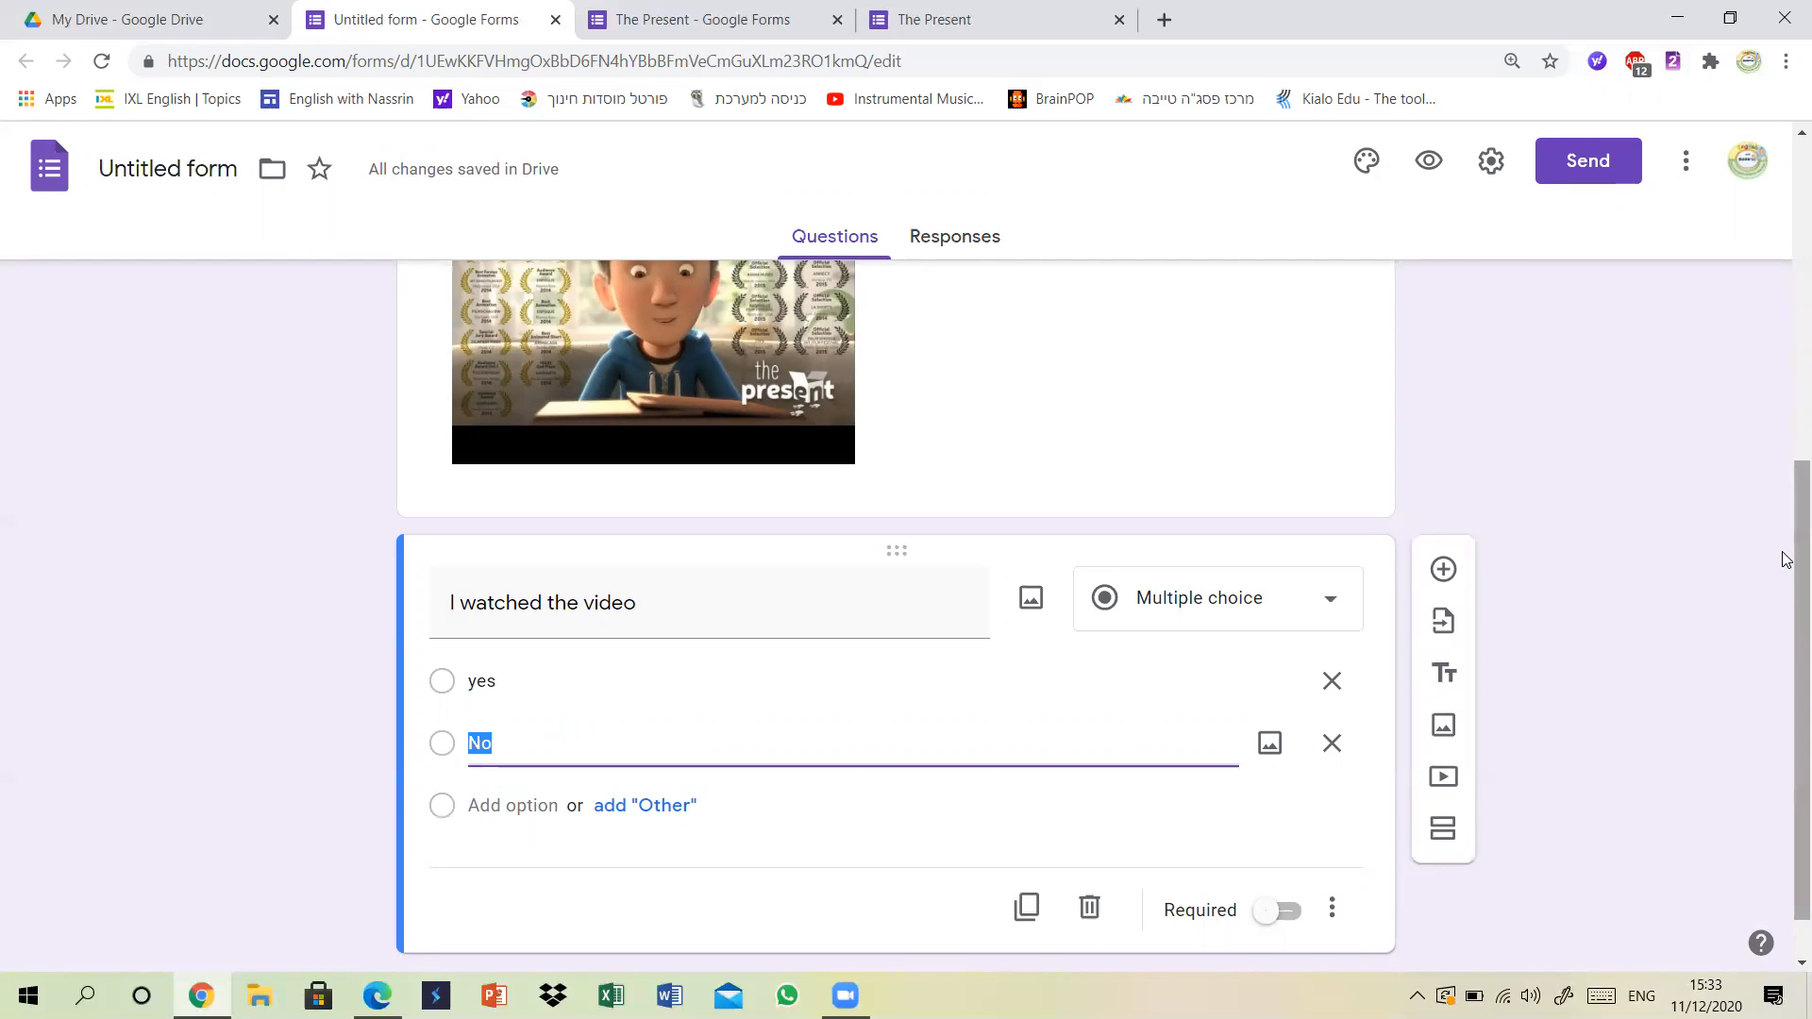
scroll(1794, 660, "down", 1)
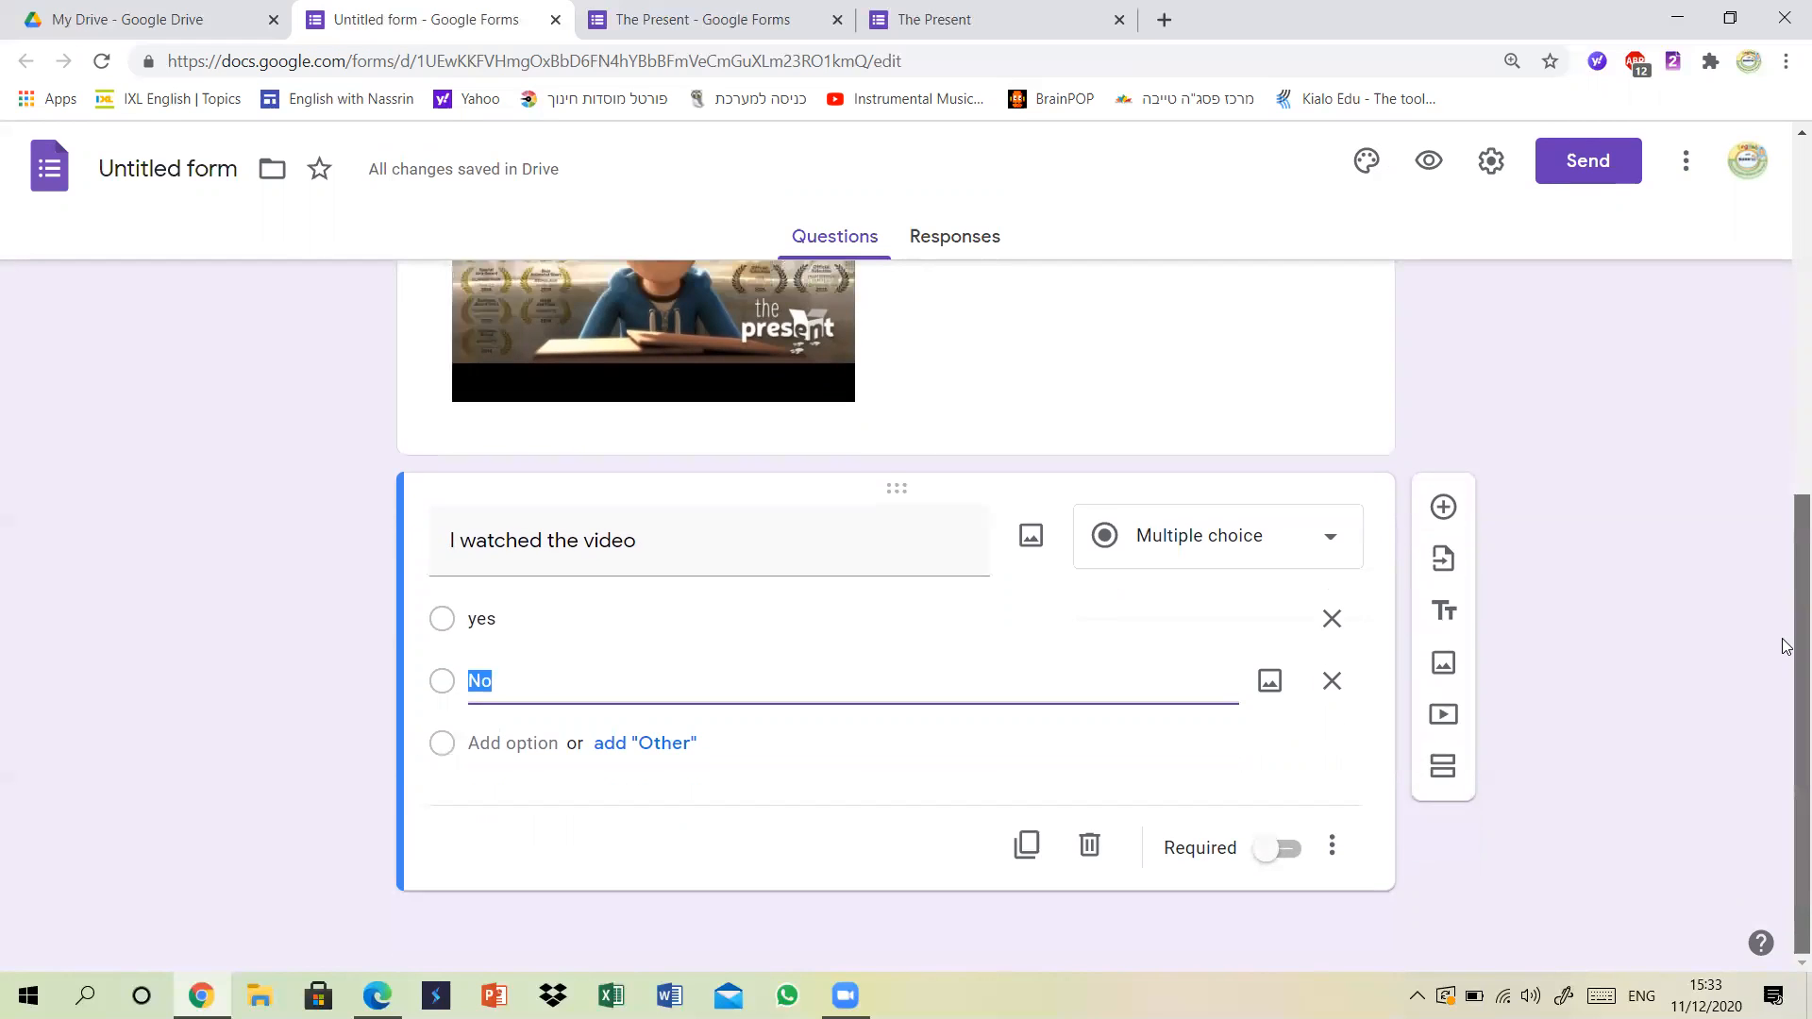
left_click(1267, 850)
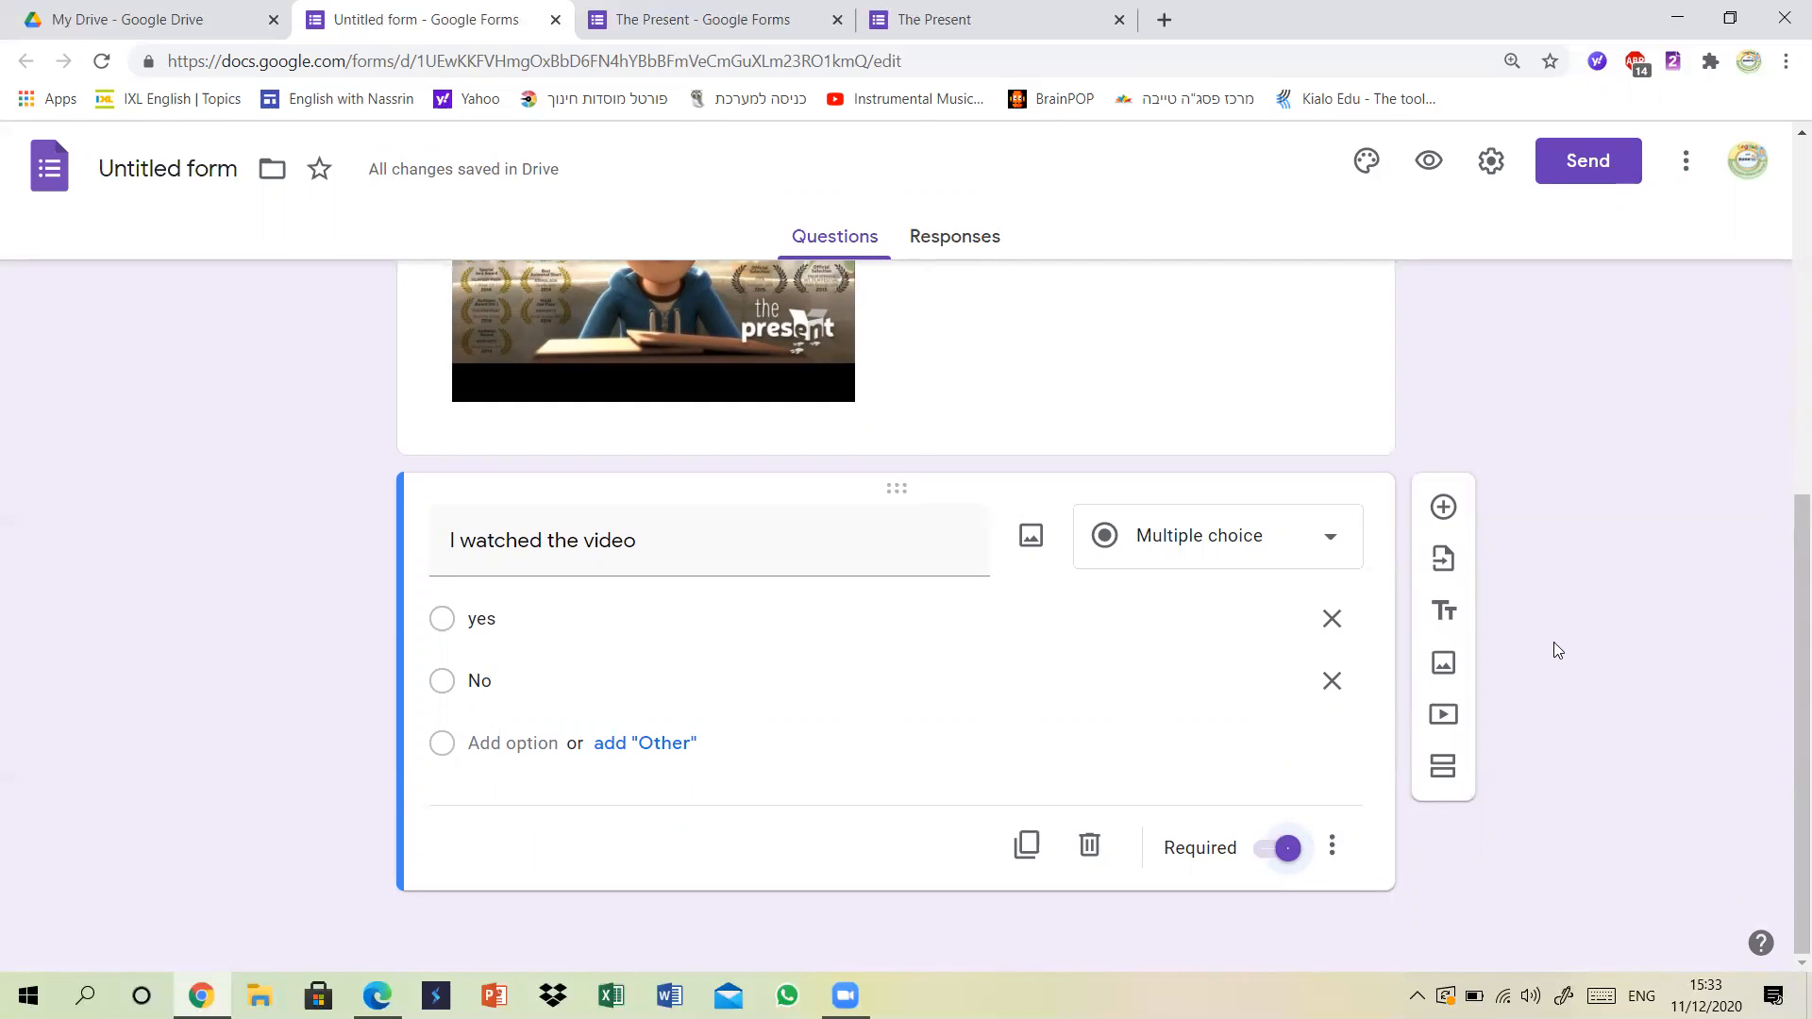
Add a new question below "I watched the video" and title it "Picture 1", following the existing form.
left_click(1443, 506)
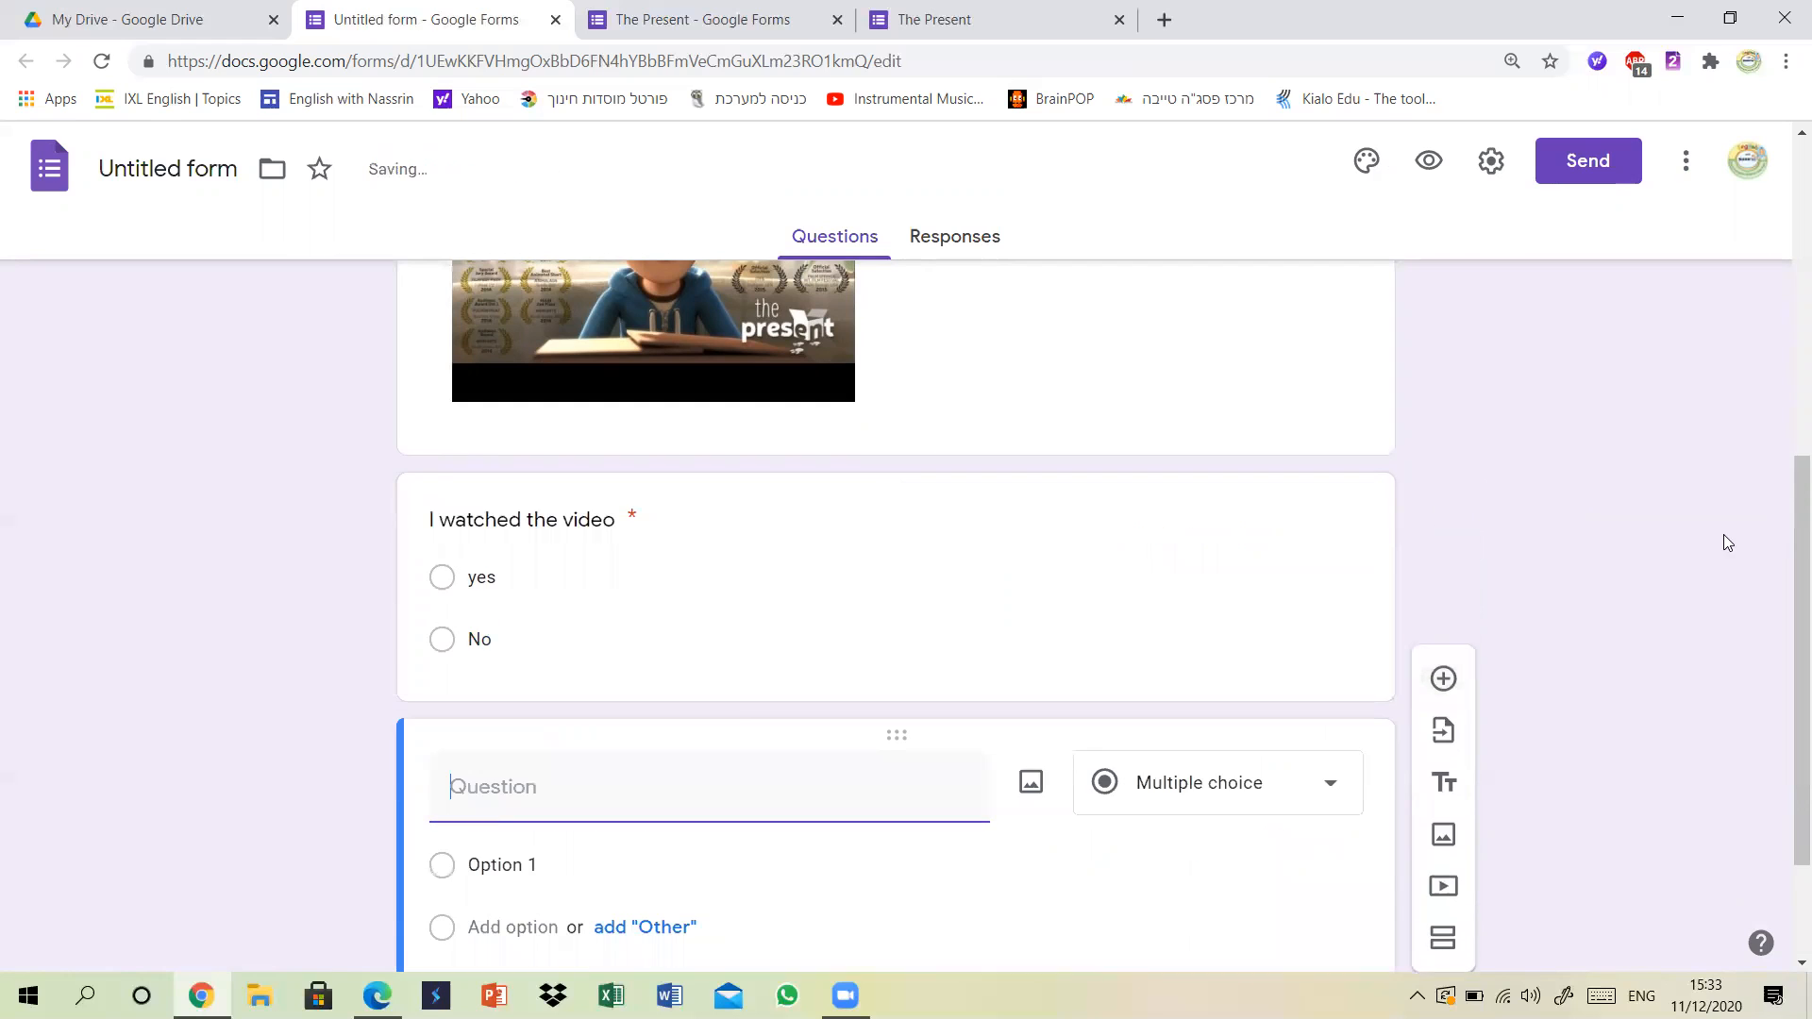
left_click_drag(1797, 547, 1797, 653)
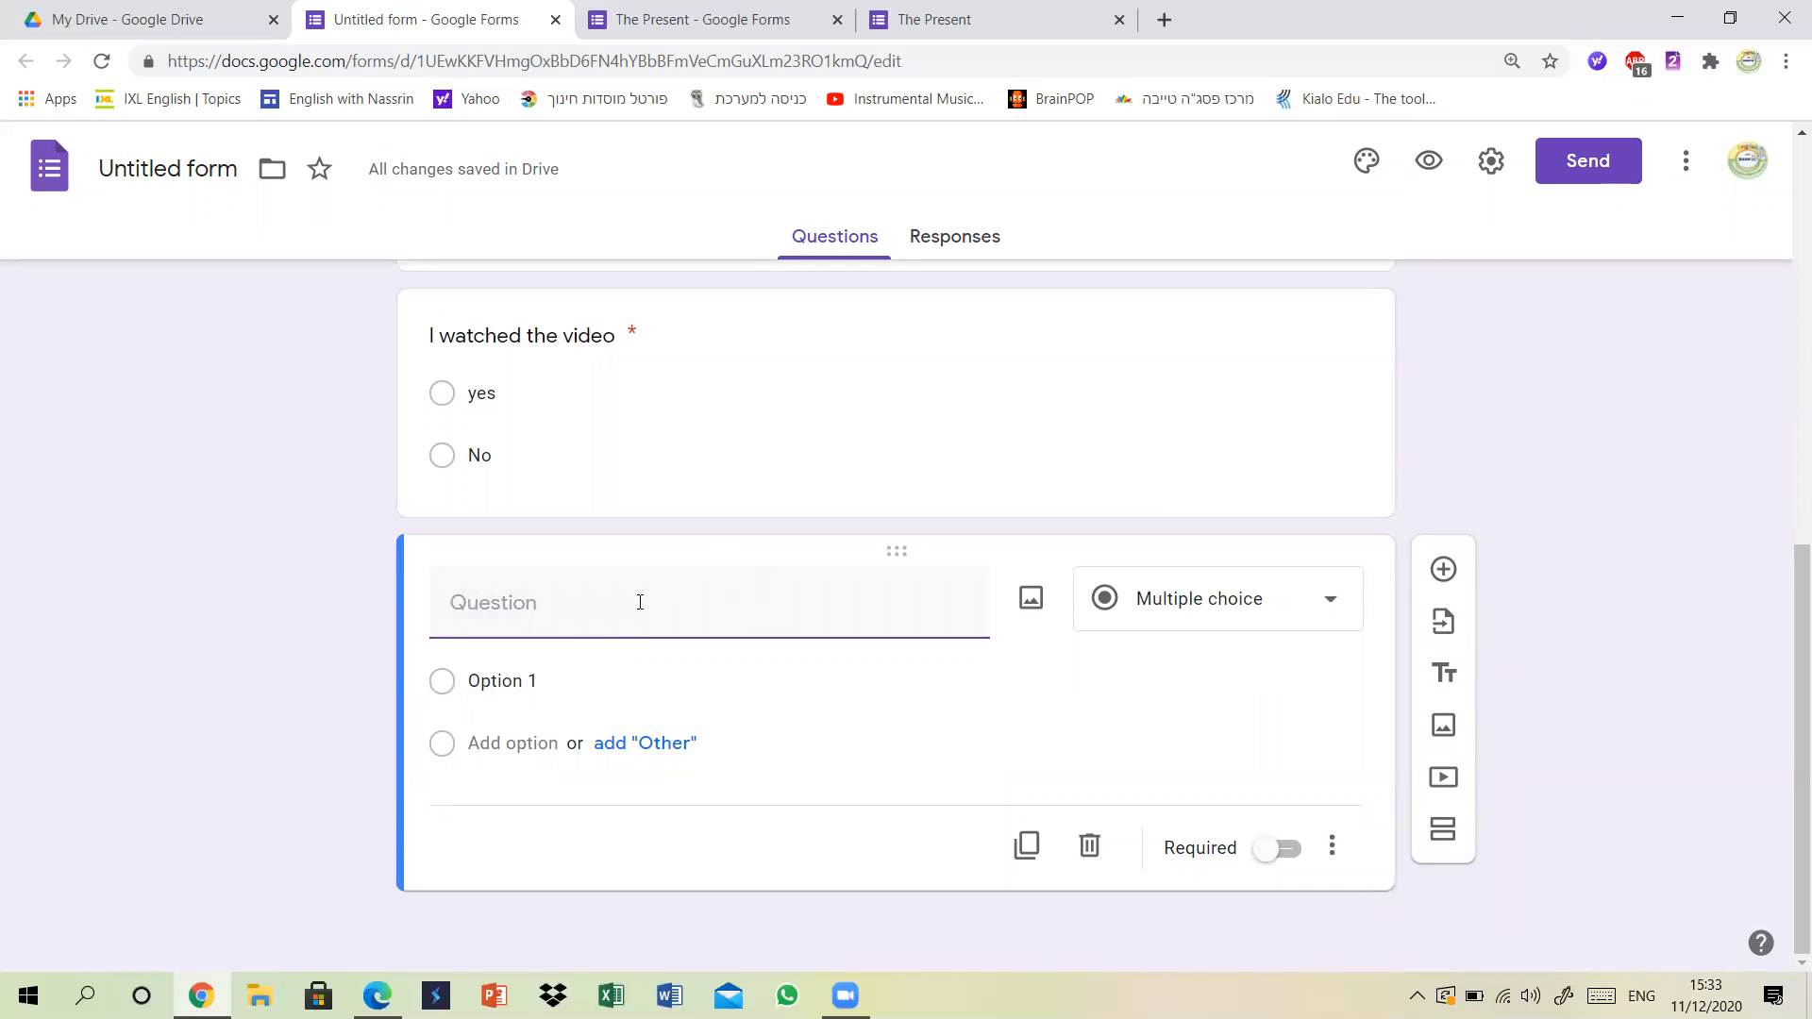
left_click(676, 7)
left_click_drag(1797, 288, 1787, 359)
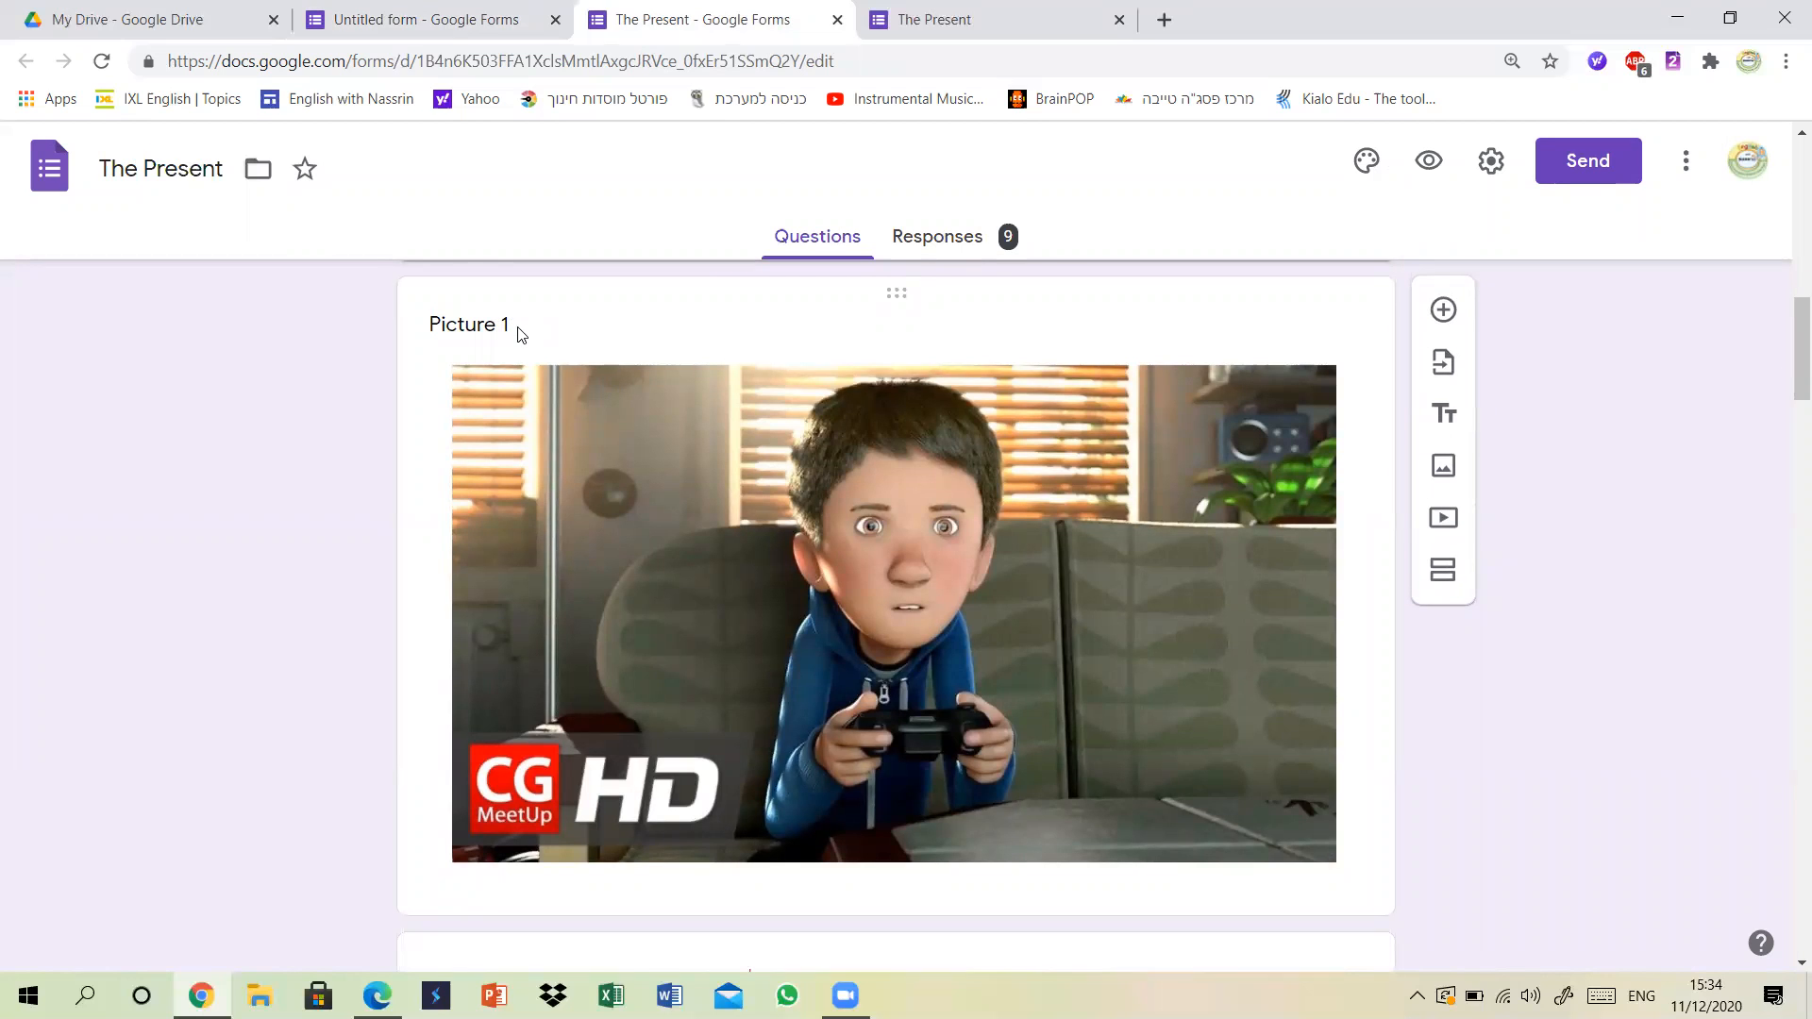
left_click(447, 329)
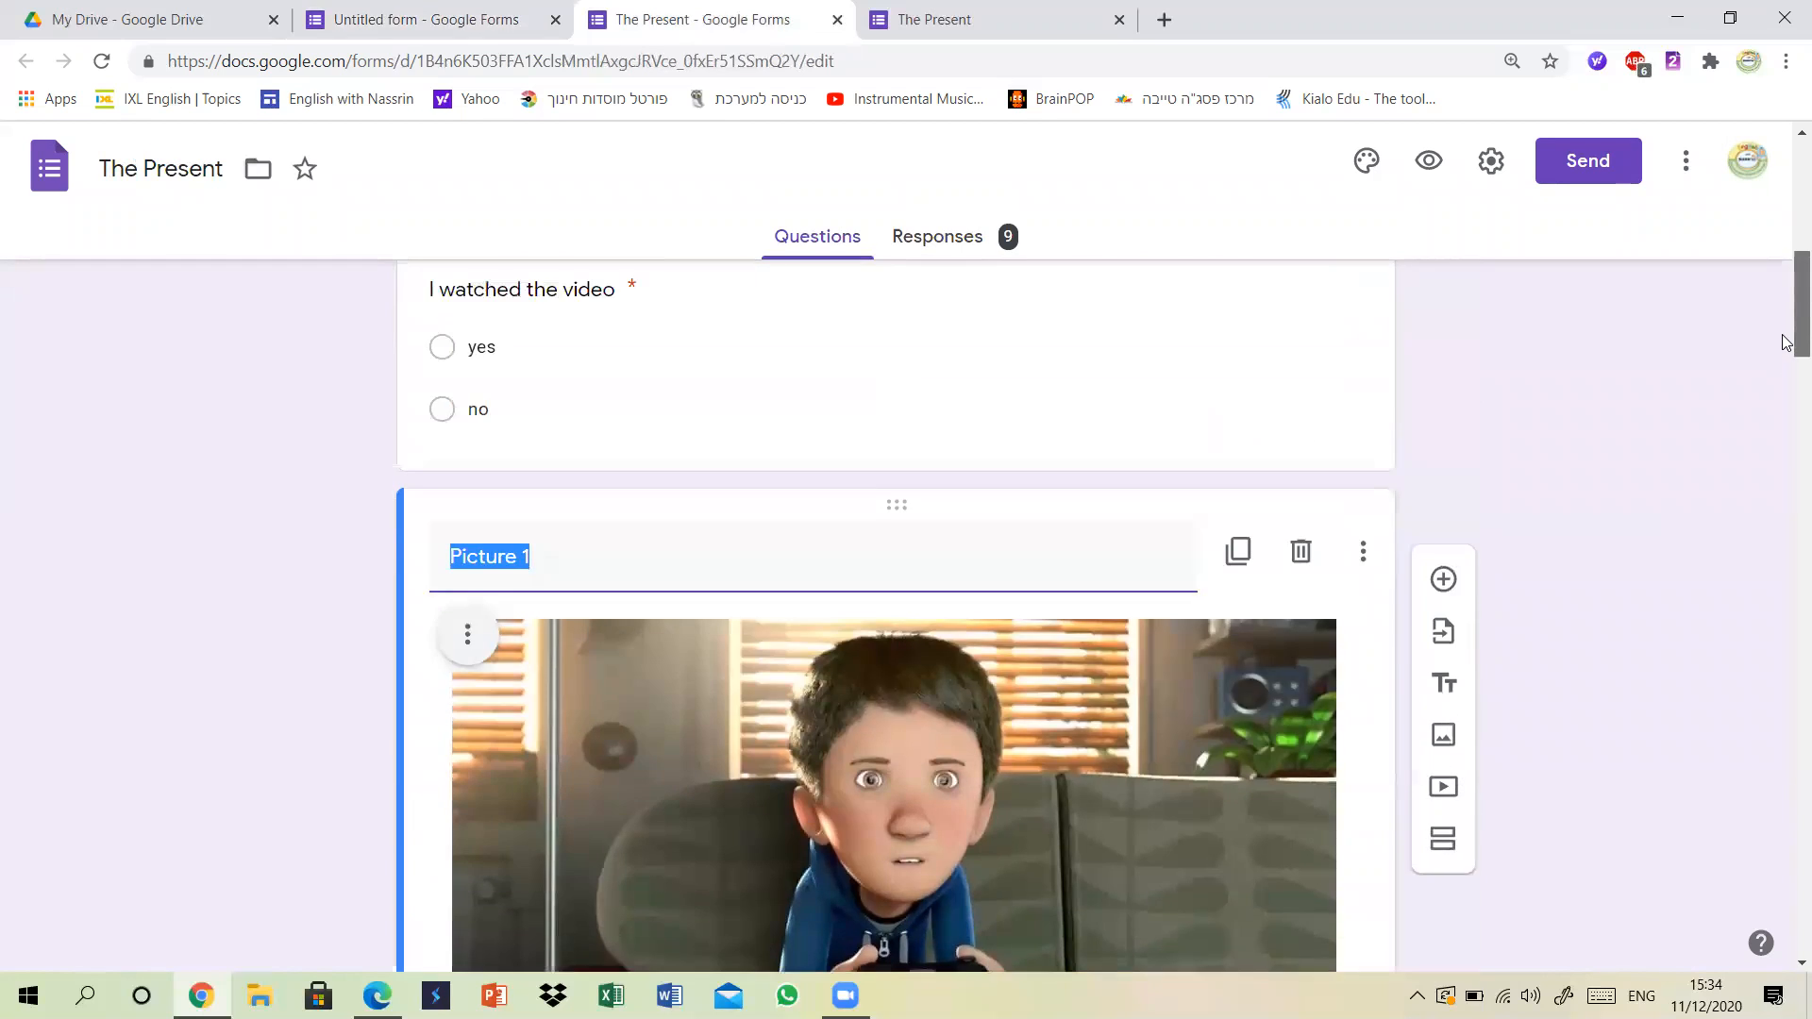
mouse_move(1789, 392)
left_mouse_down()
mouse_move(1786, 342)
mouse_move(1787, 364)
left_mouse_up()
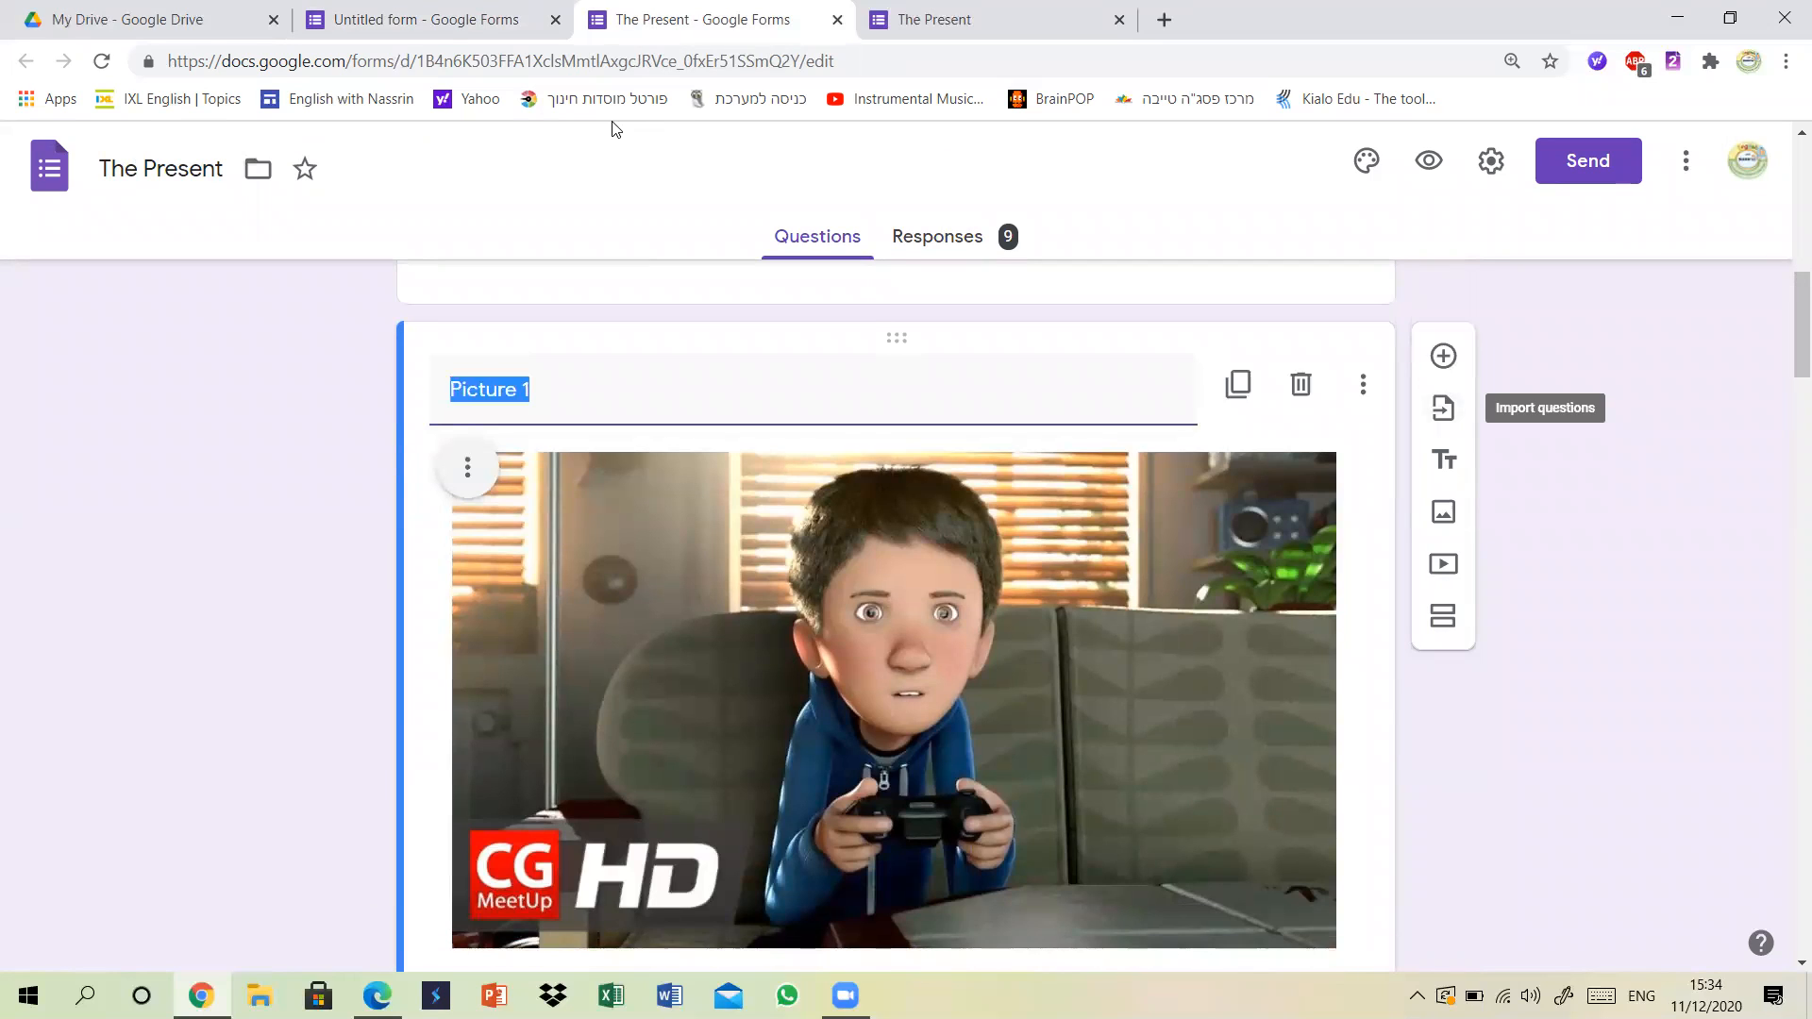
left_click(425, 19)
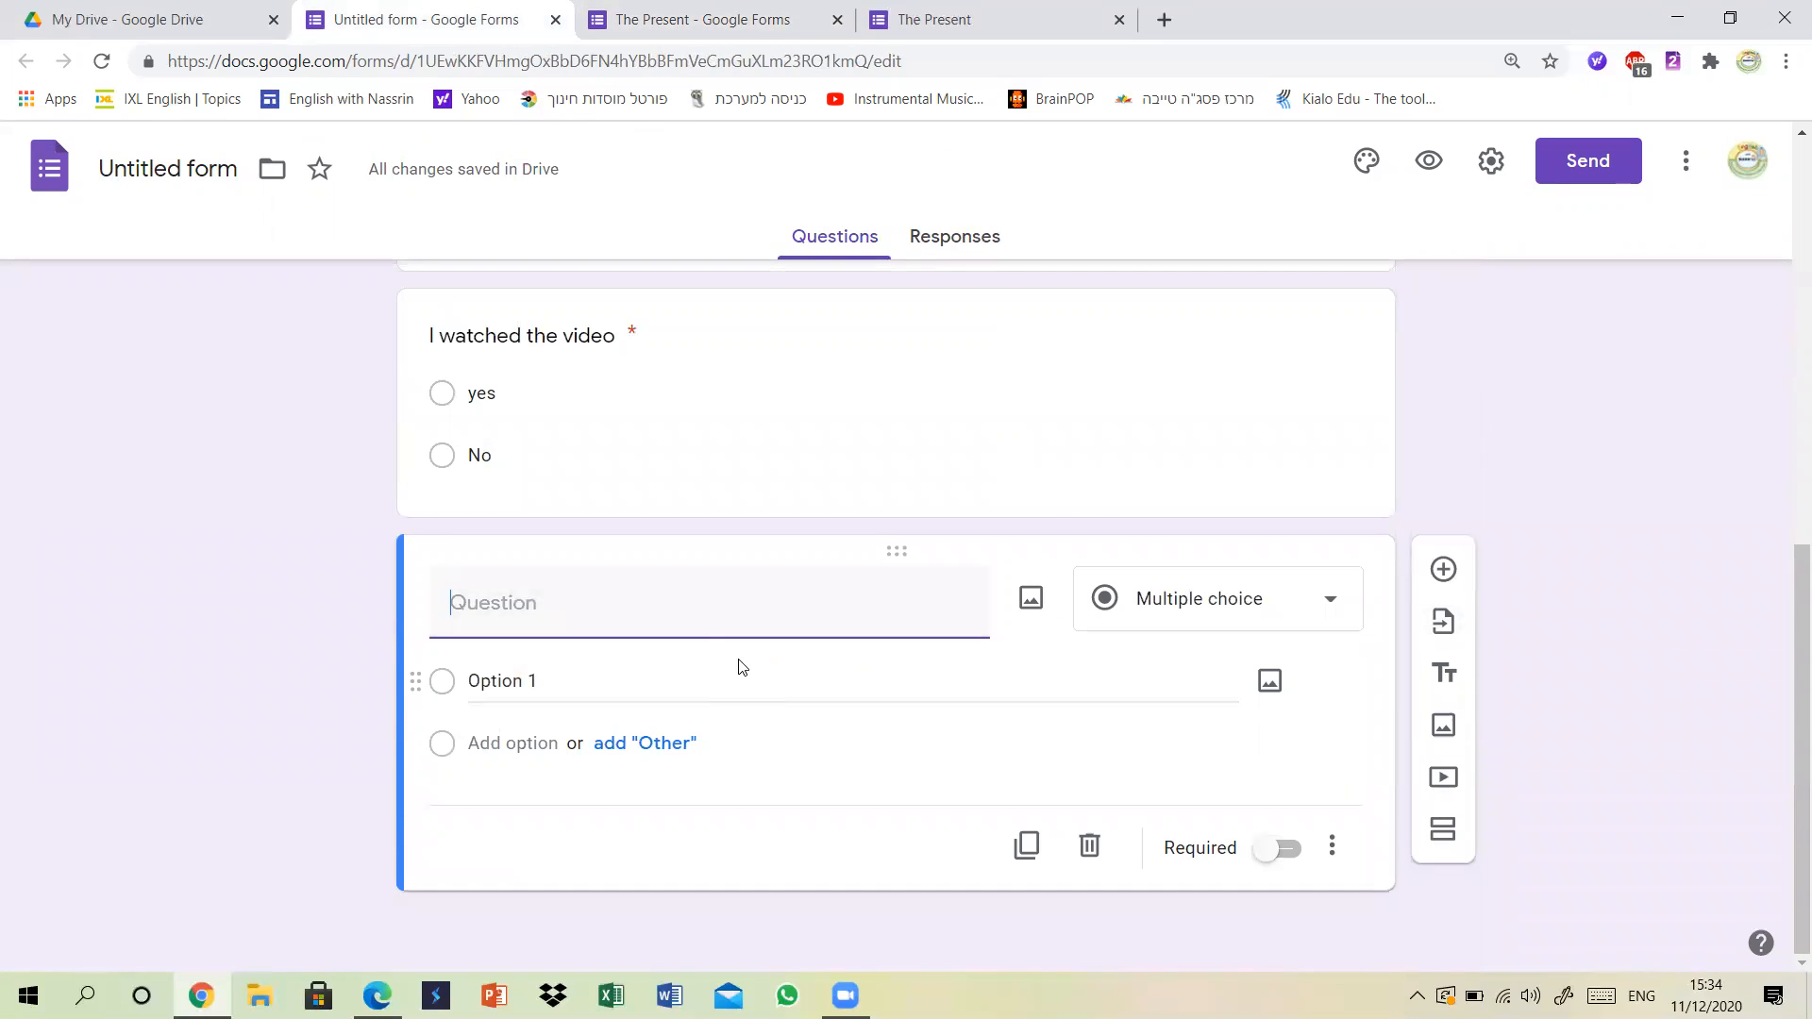
type("Picture 1")
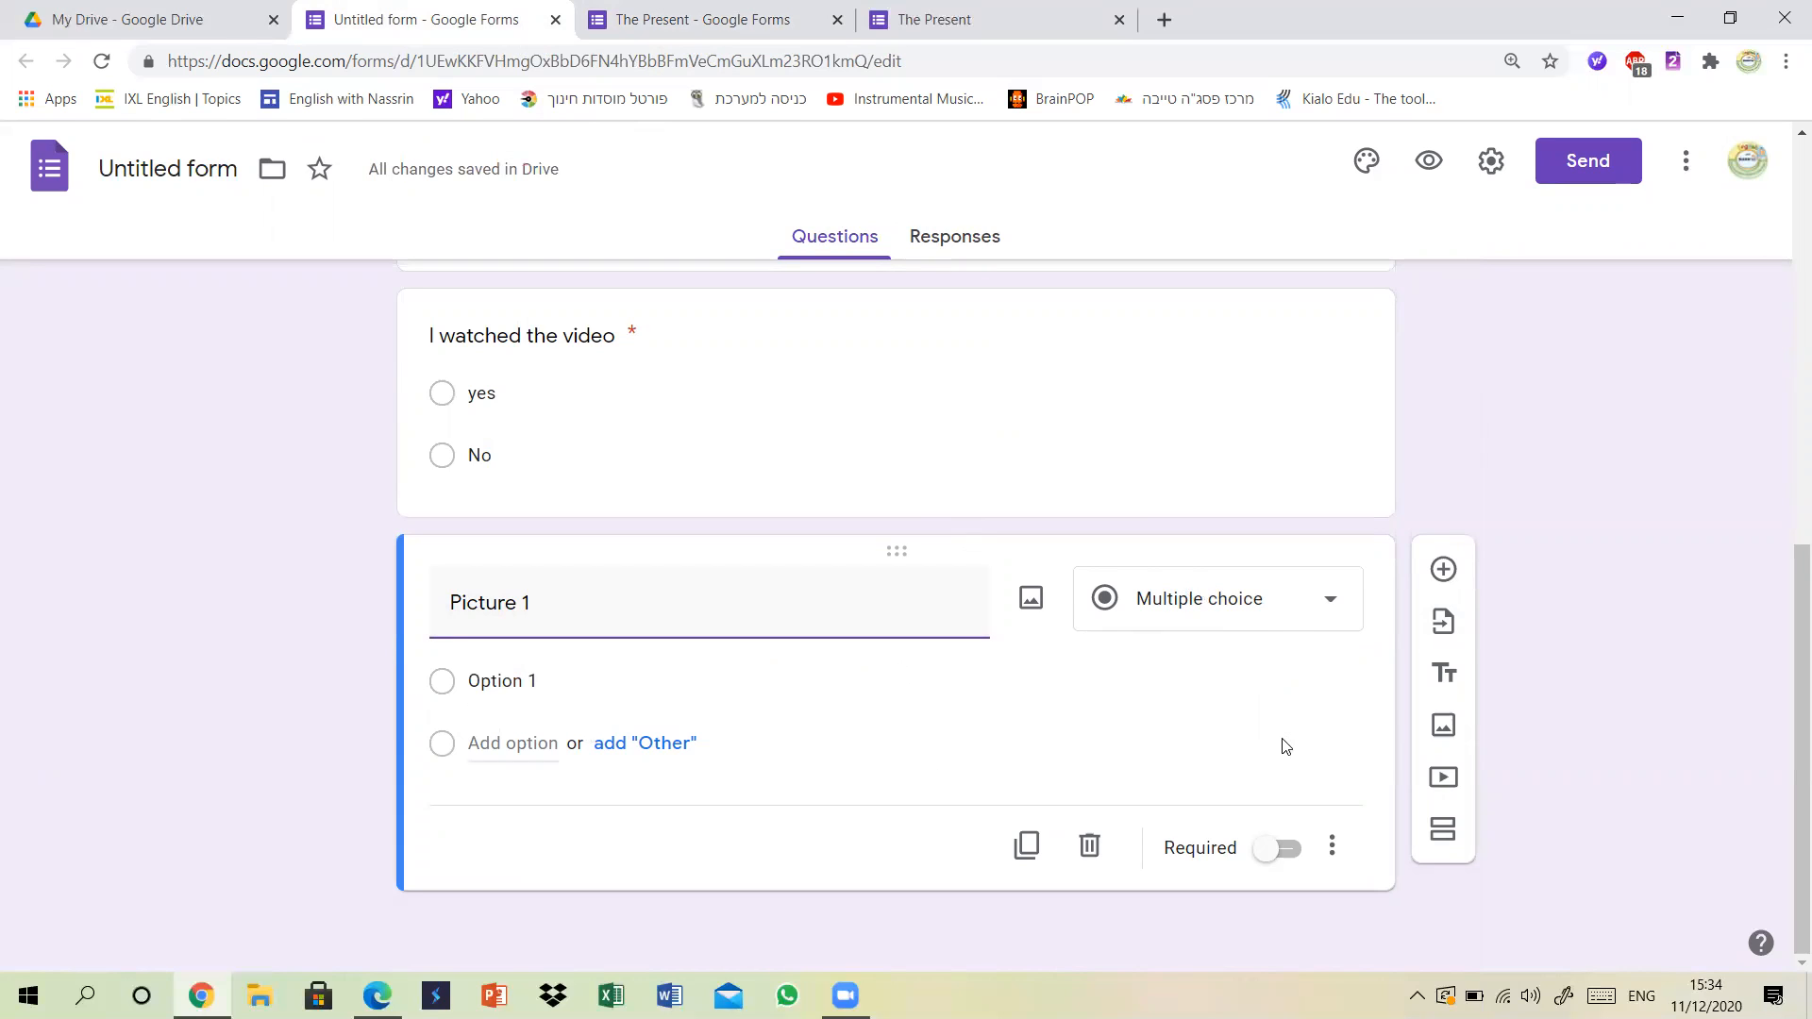
Search the PC for "The present" folder and upload its image 1.jpg into the new form.
left_click(1447, 725)
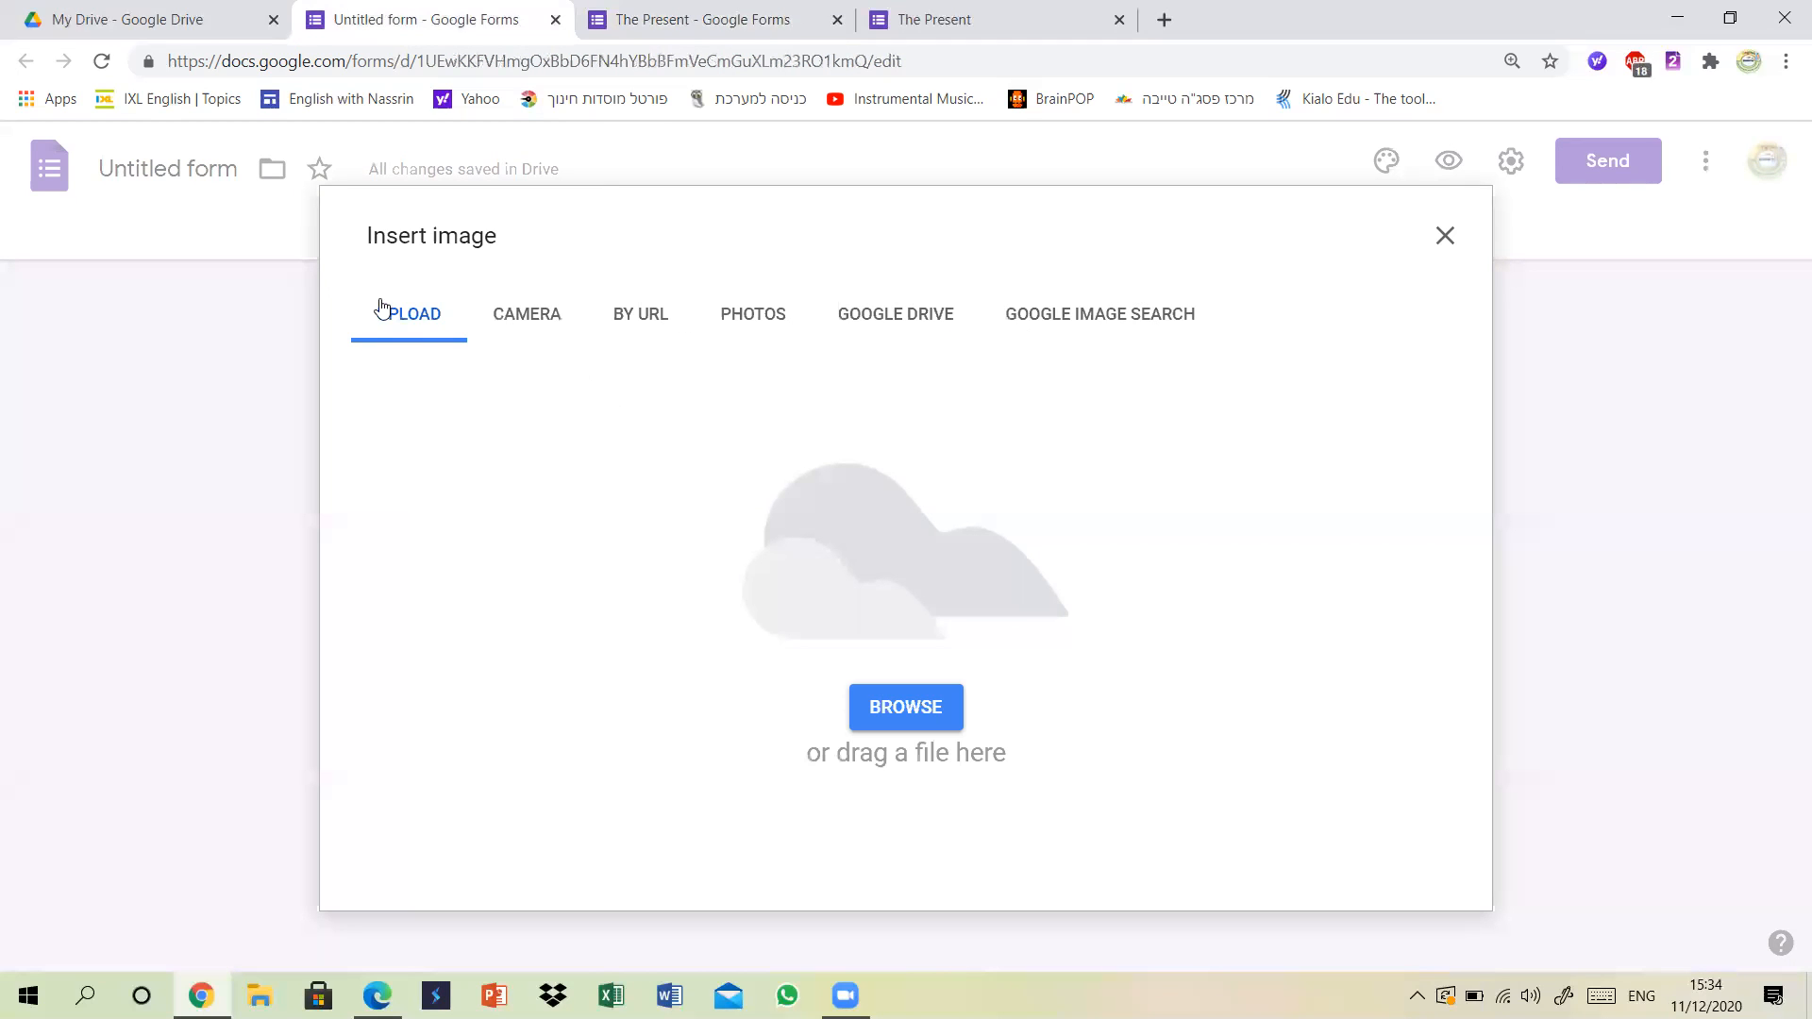
left_click(894, 706)
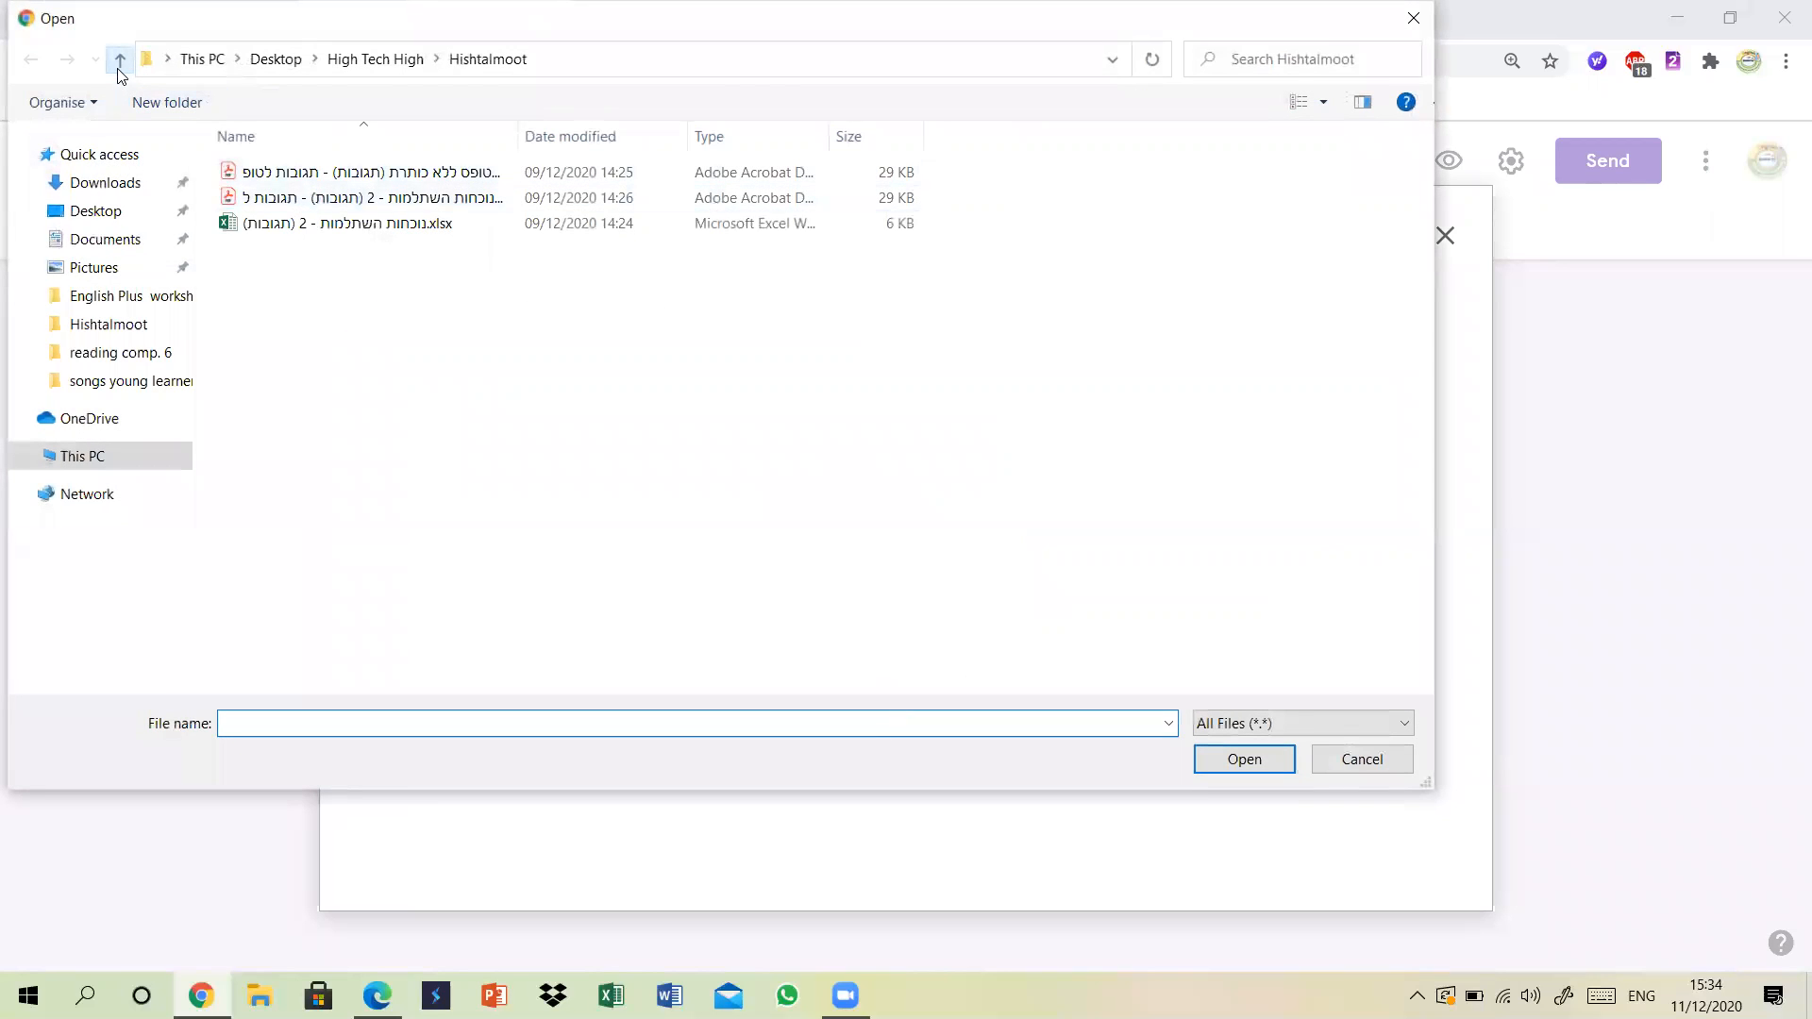
left_click(120, 62)
left_click(120, 62)
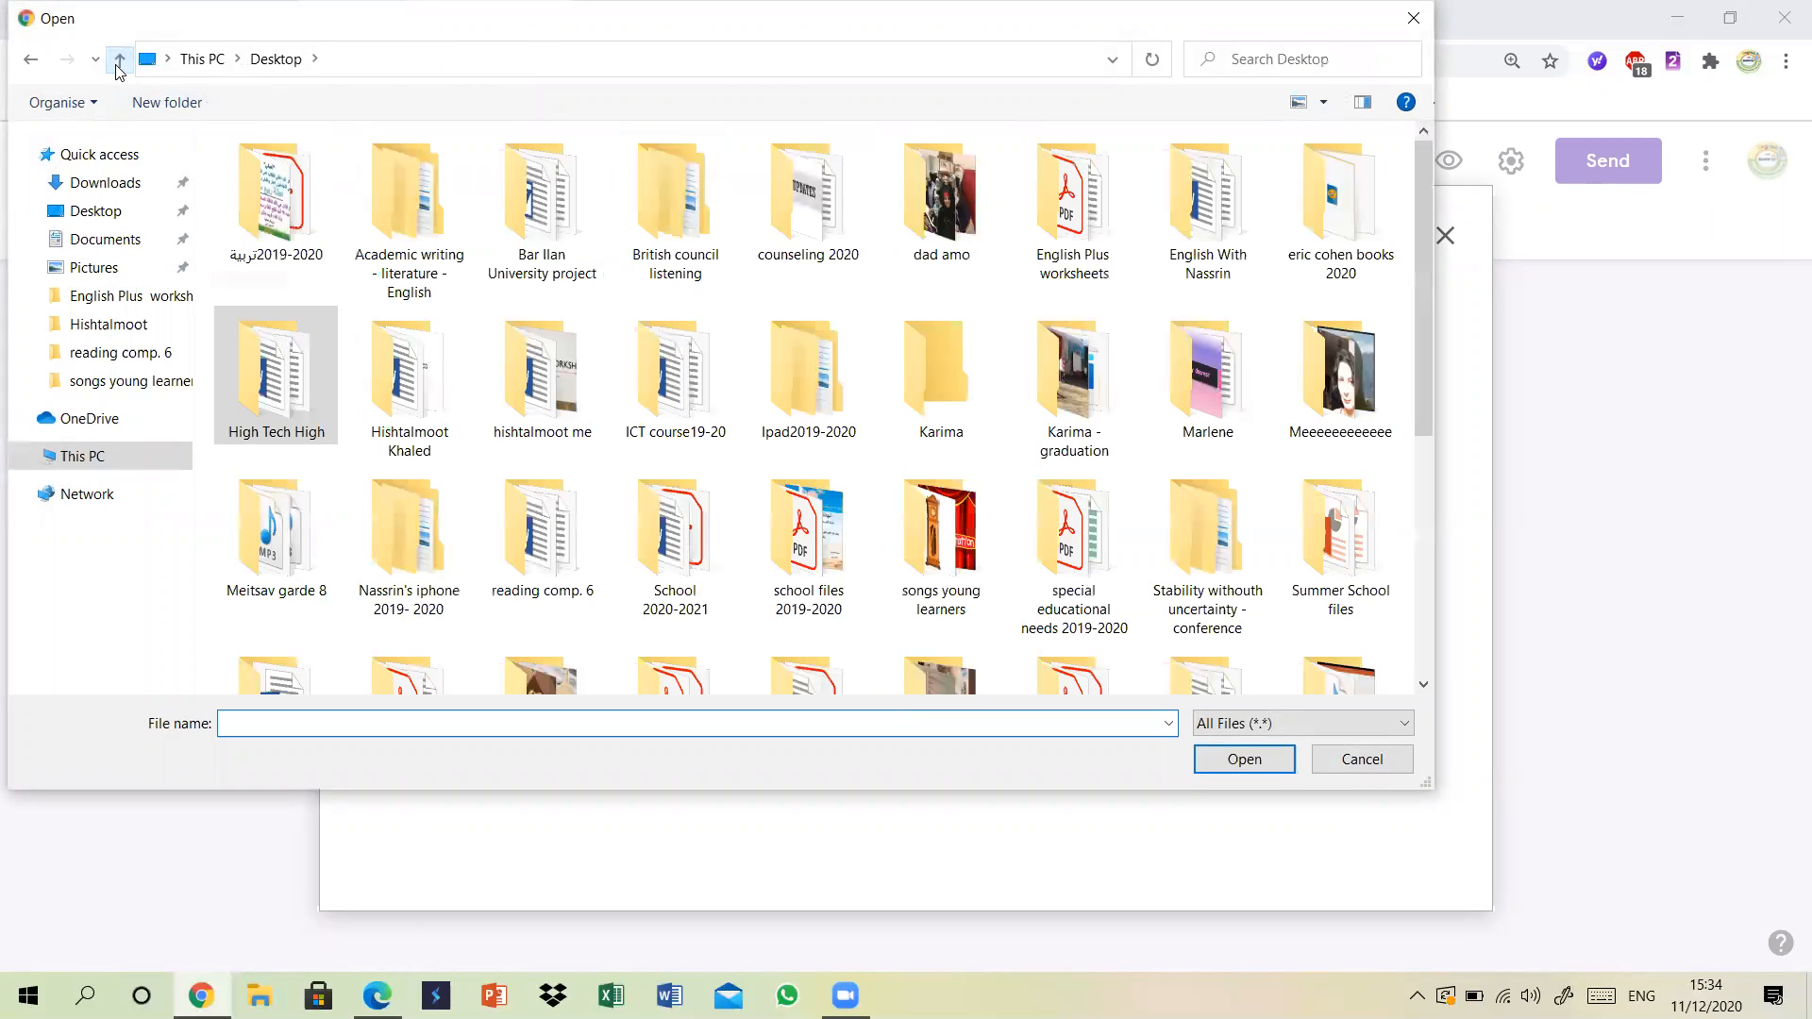
left_click(119, 64)
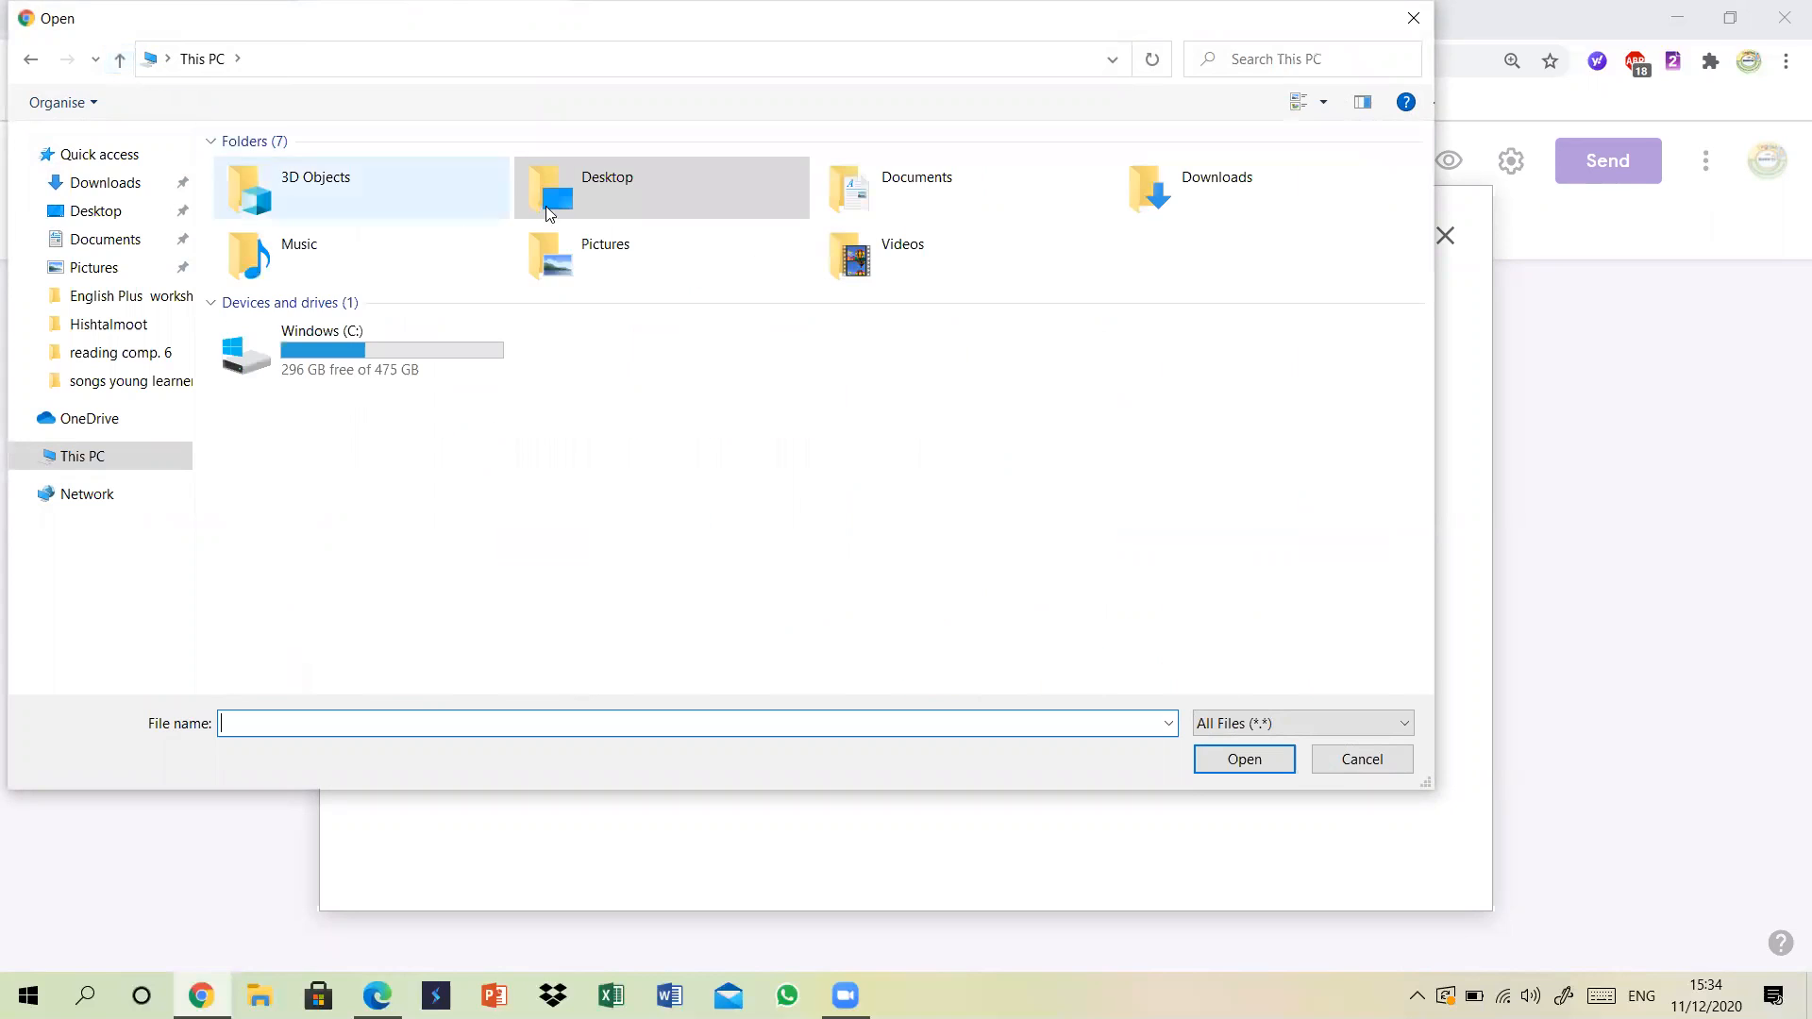
left_click(1285, 61)
type("The present")
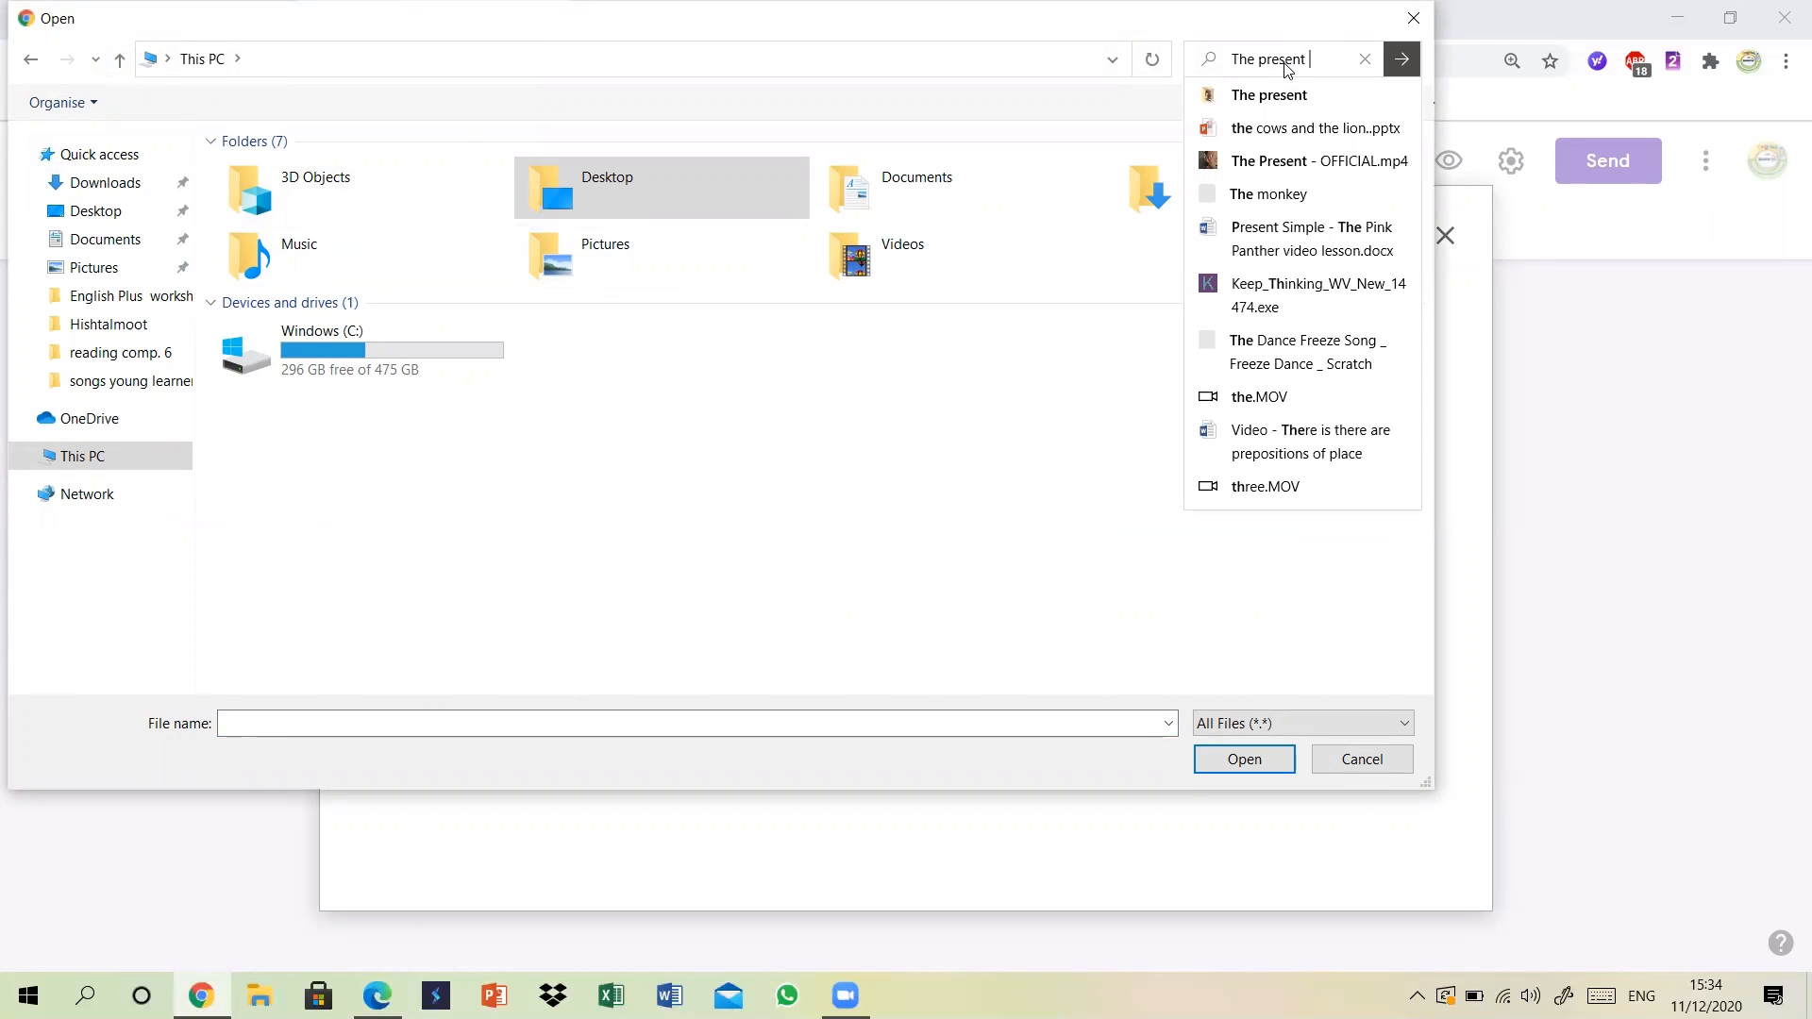
left_click(1285, 125)
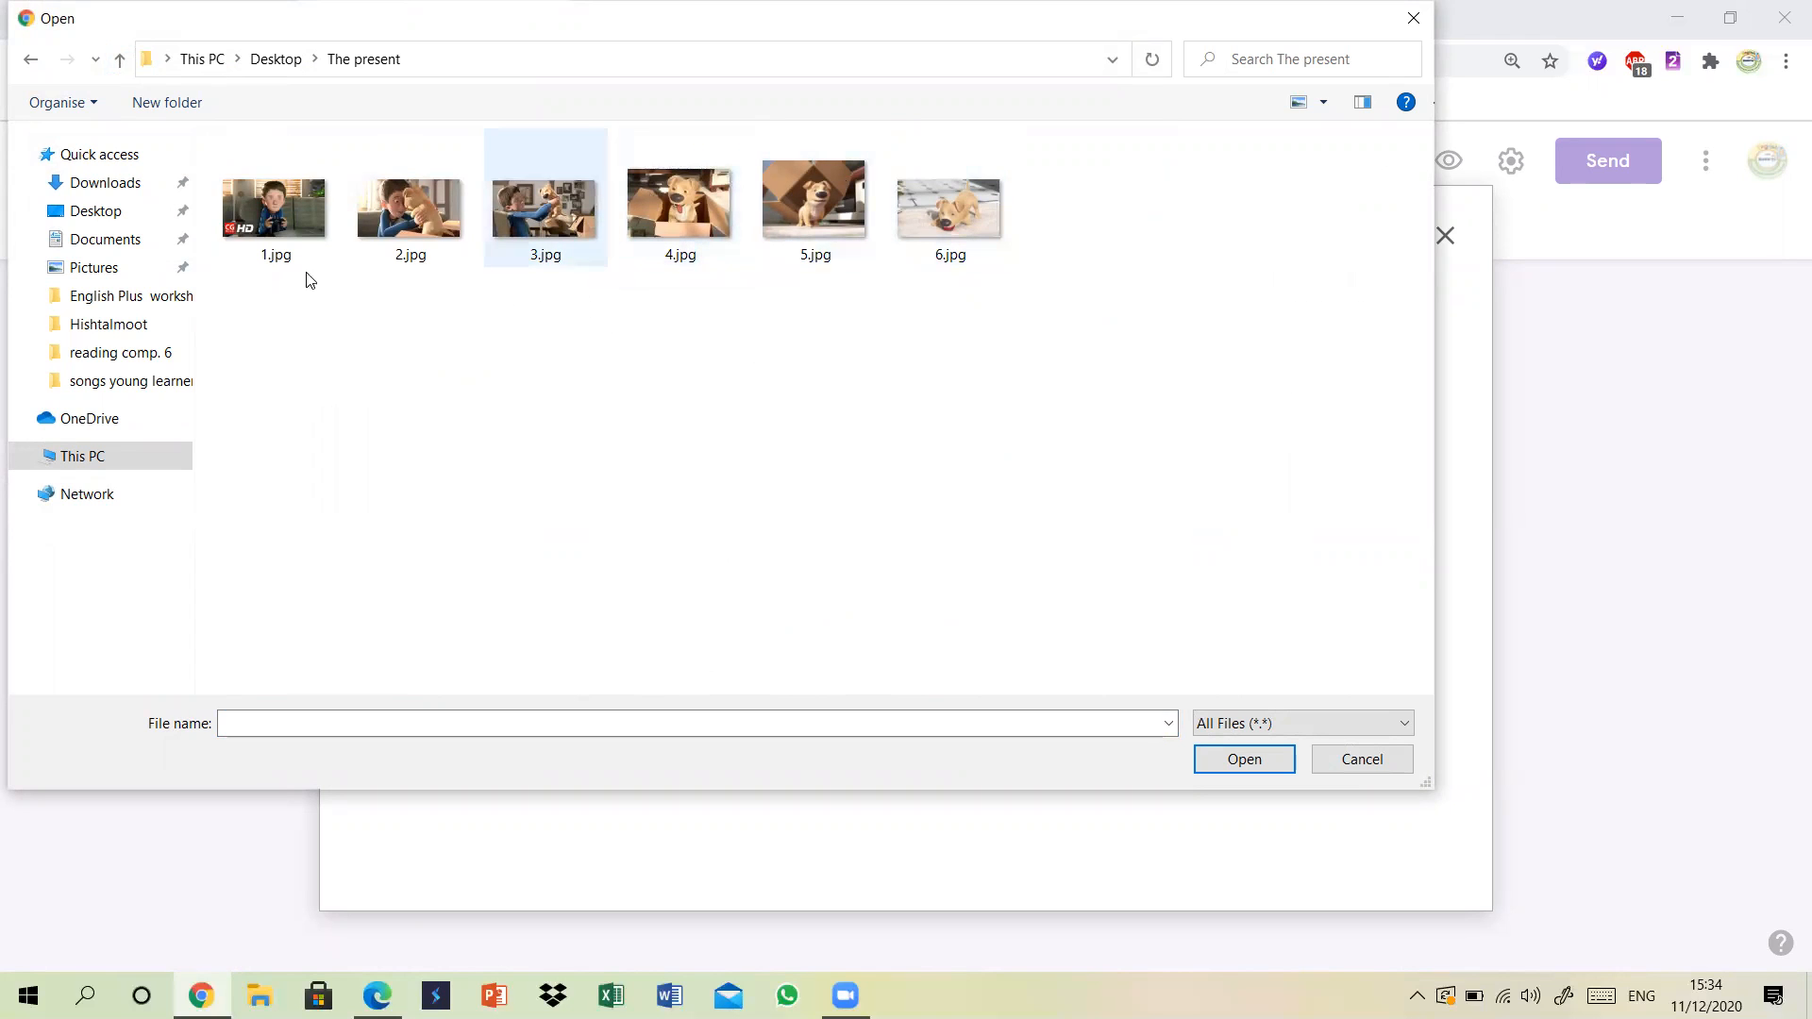
left_click(282, 208)
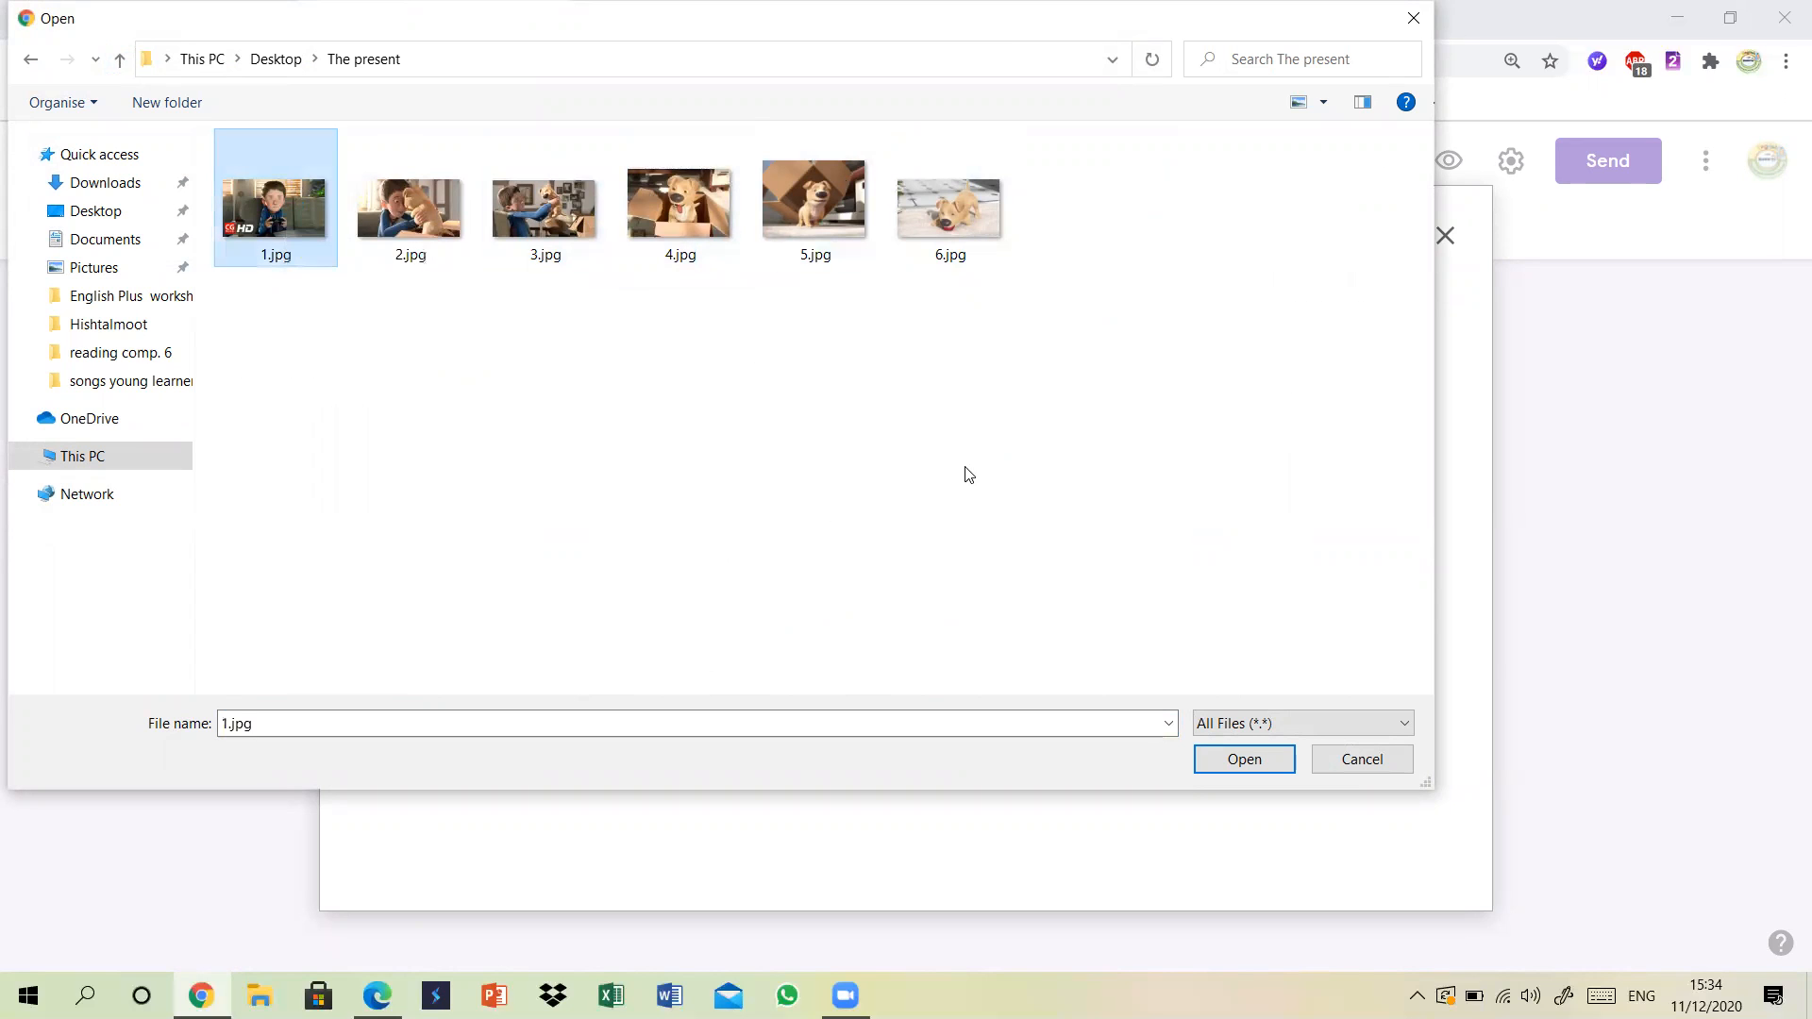
left_click(1232, 761)
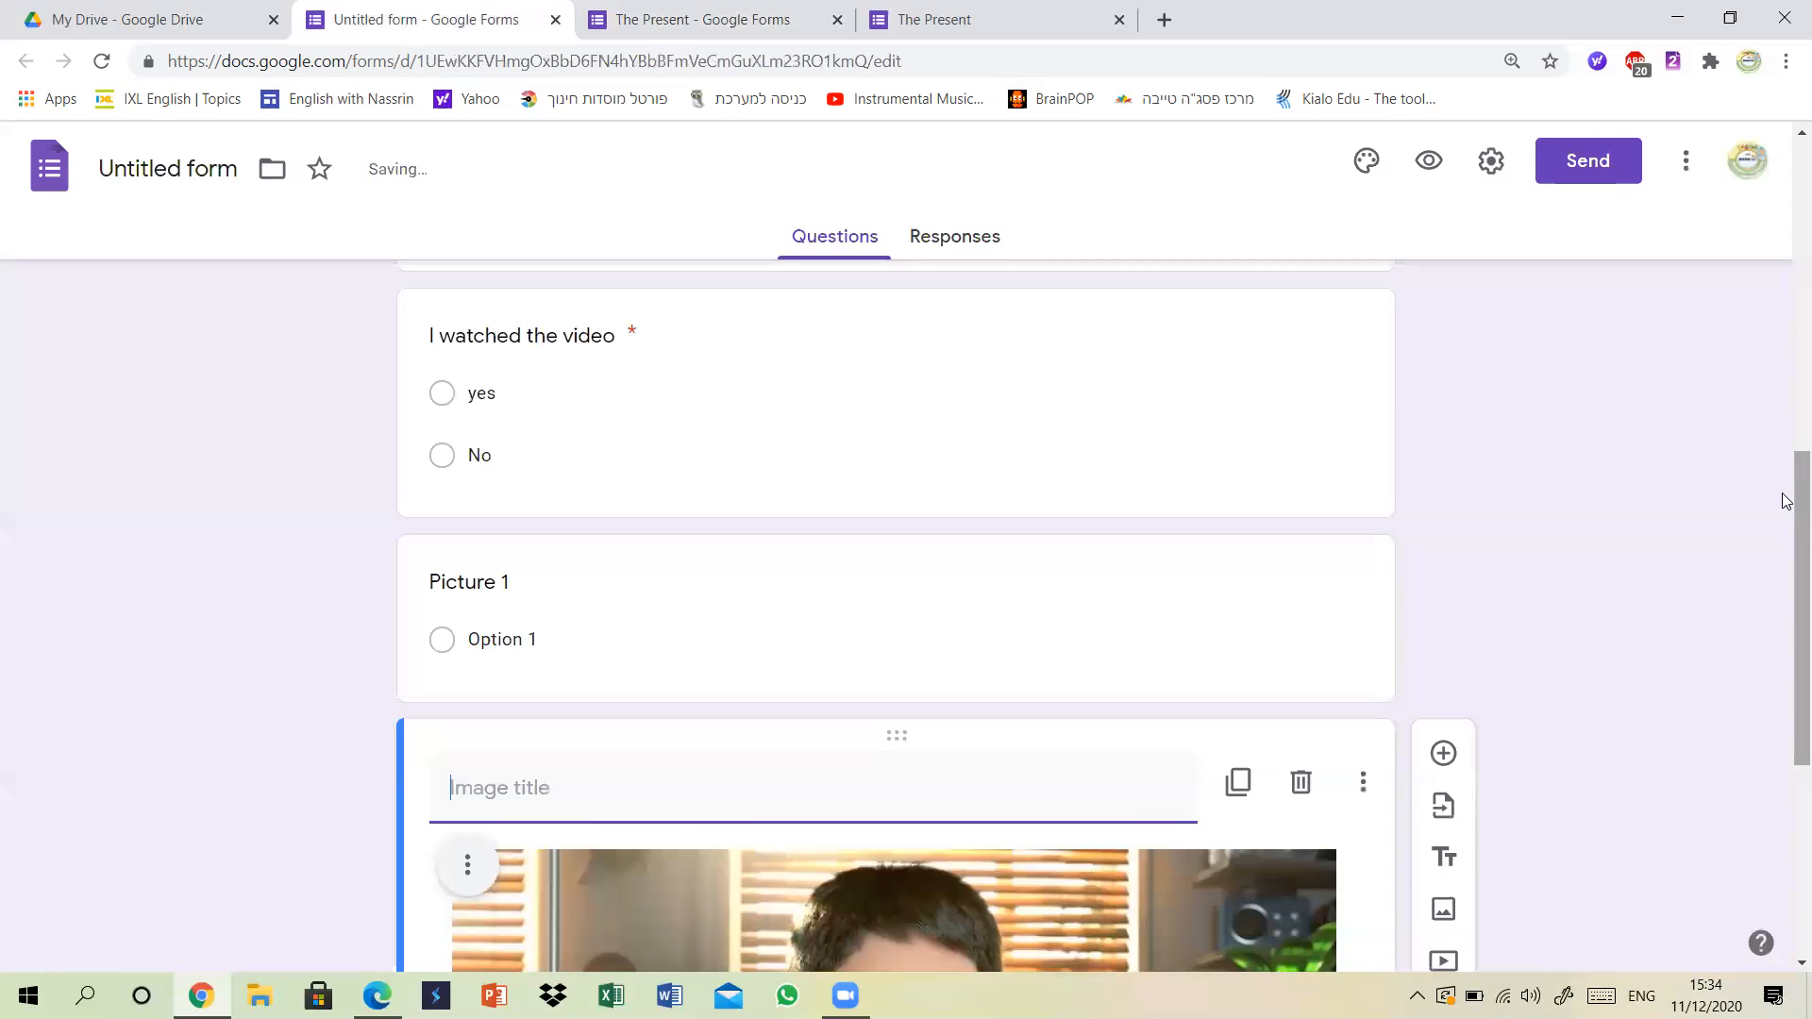
Move the "Picture 1" question directly beneath the uploaded image block.
left_click_drag(1786, 674, 1784, 572)
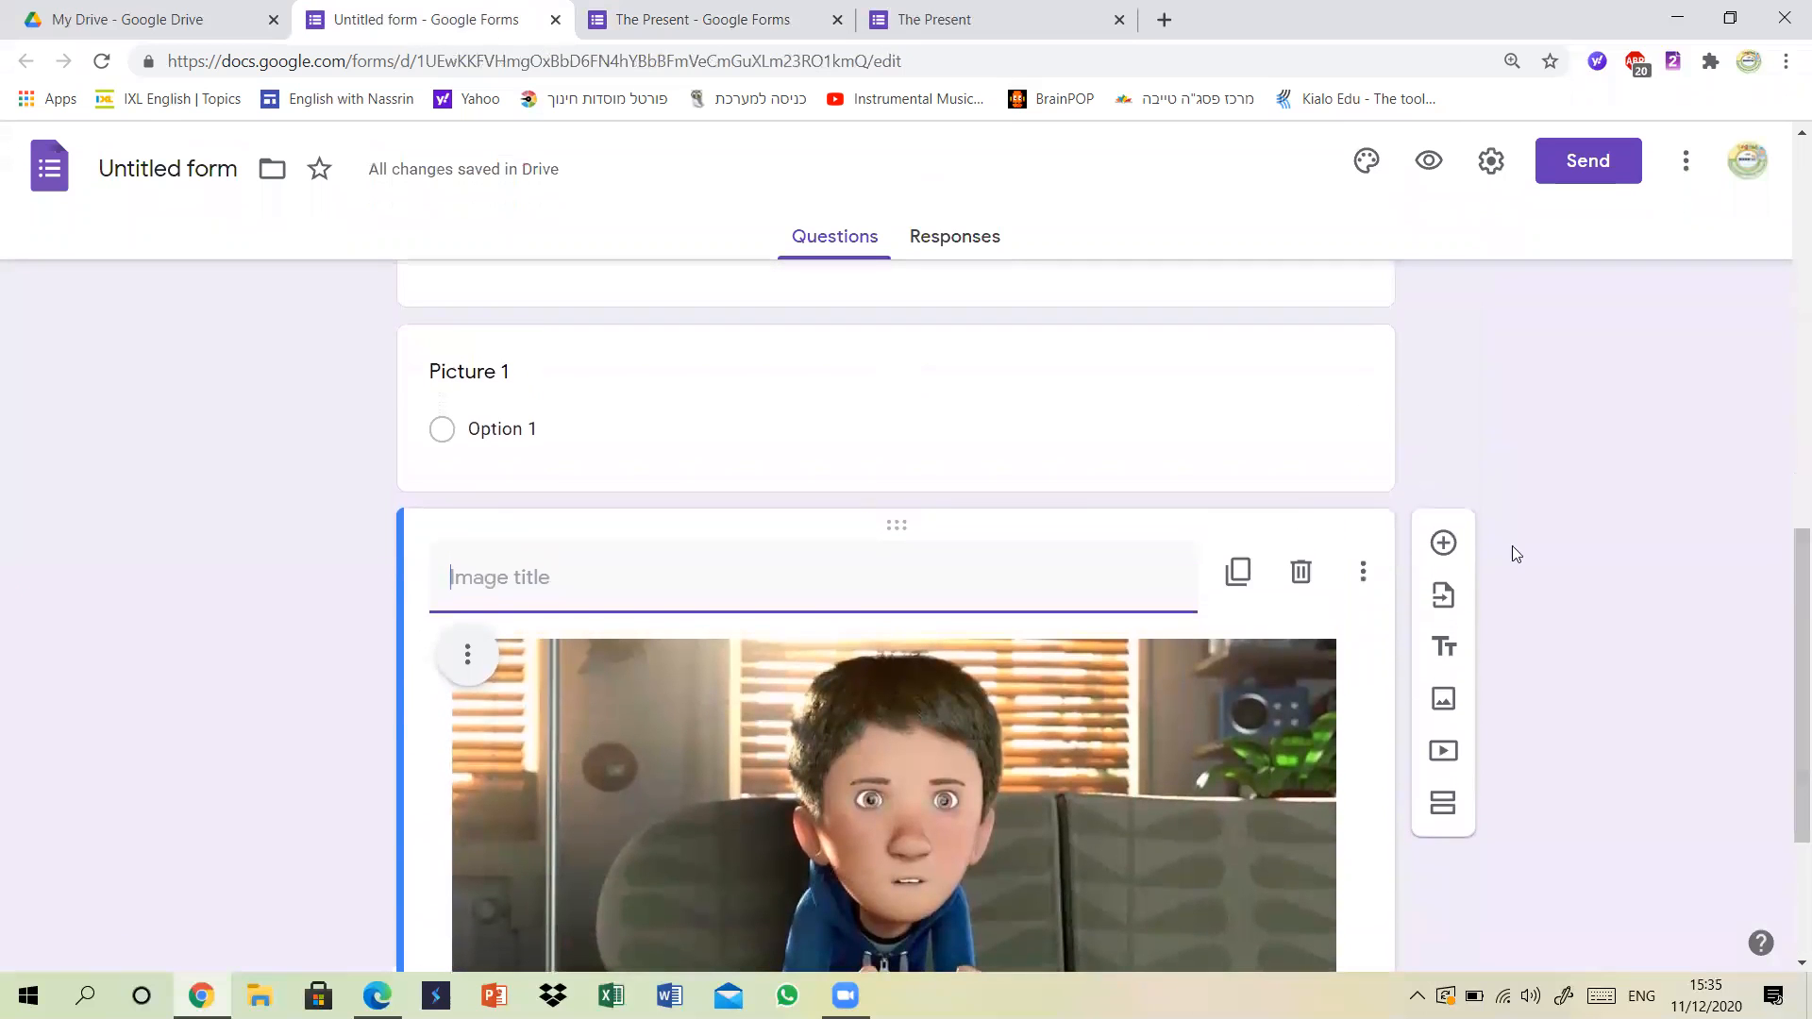
left_click(845, 364)
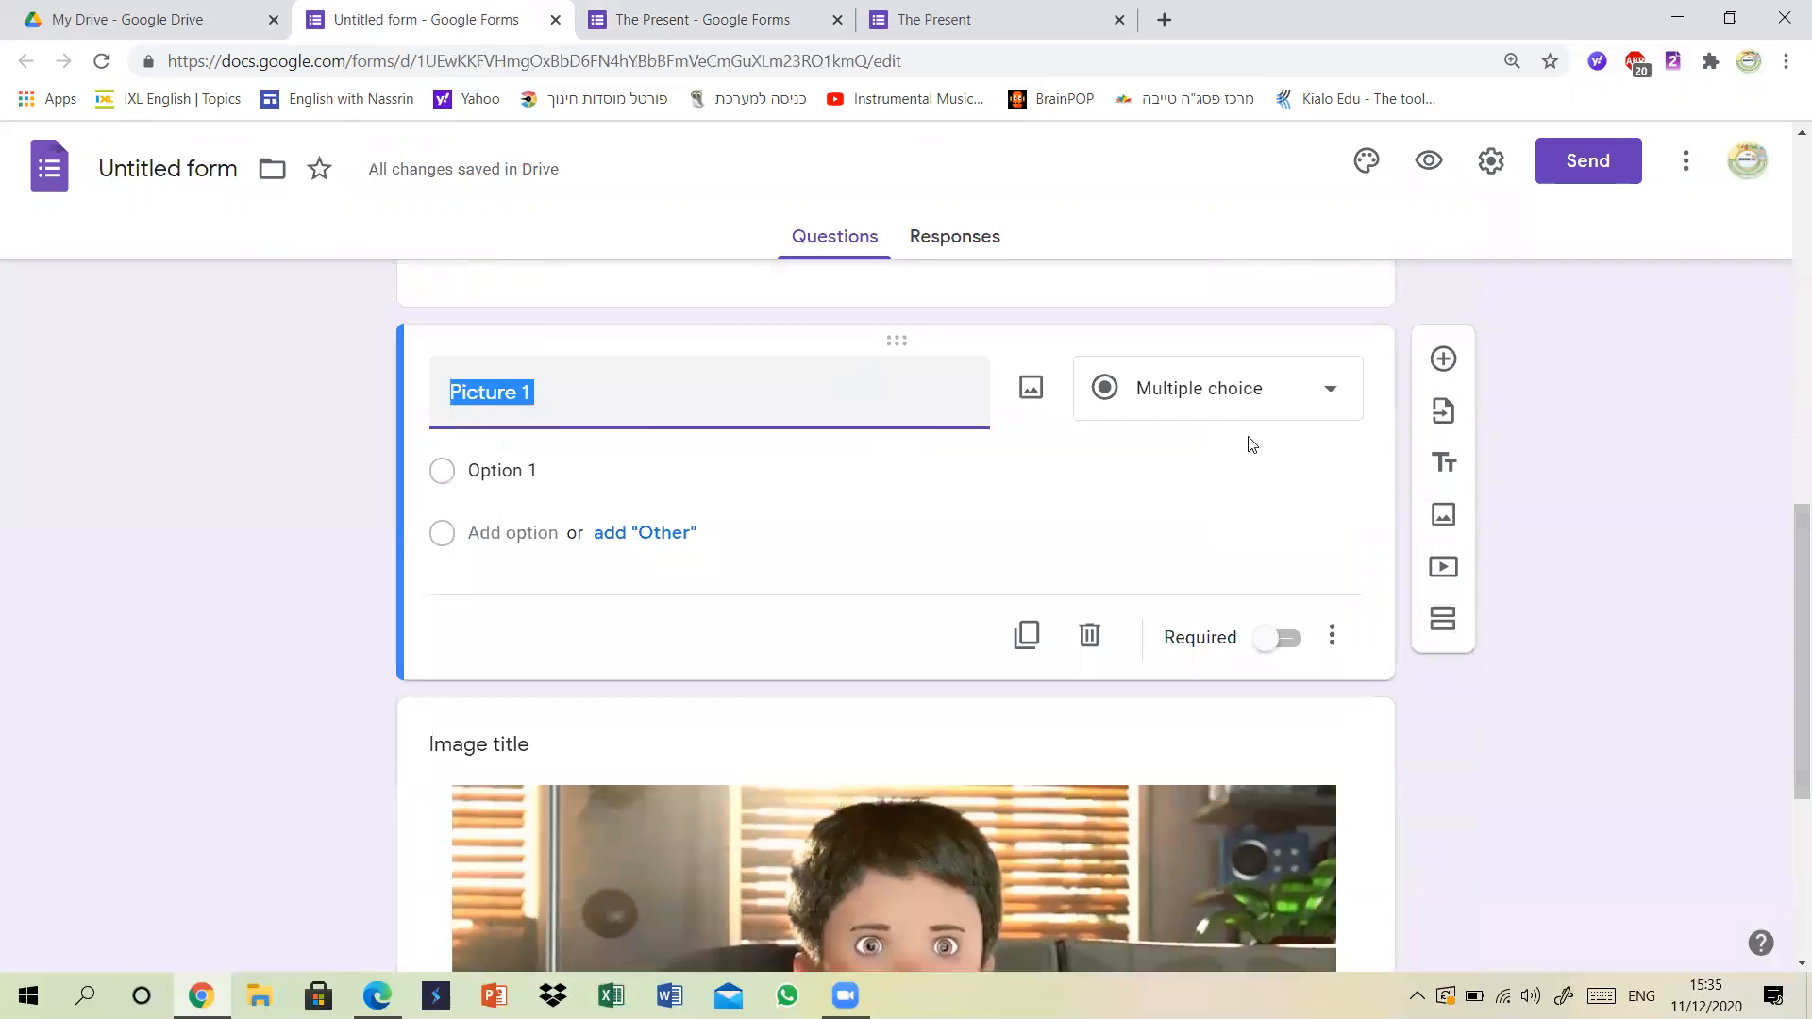
left_click_drag(902, 342, 864, 846)
left_click_drag(1797, 572, 1784, 648)
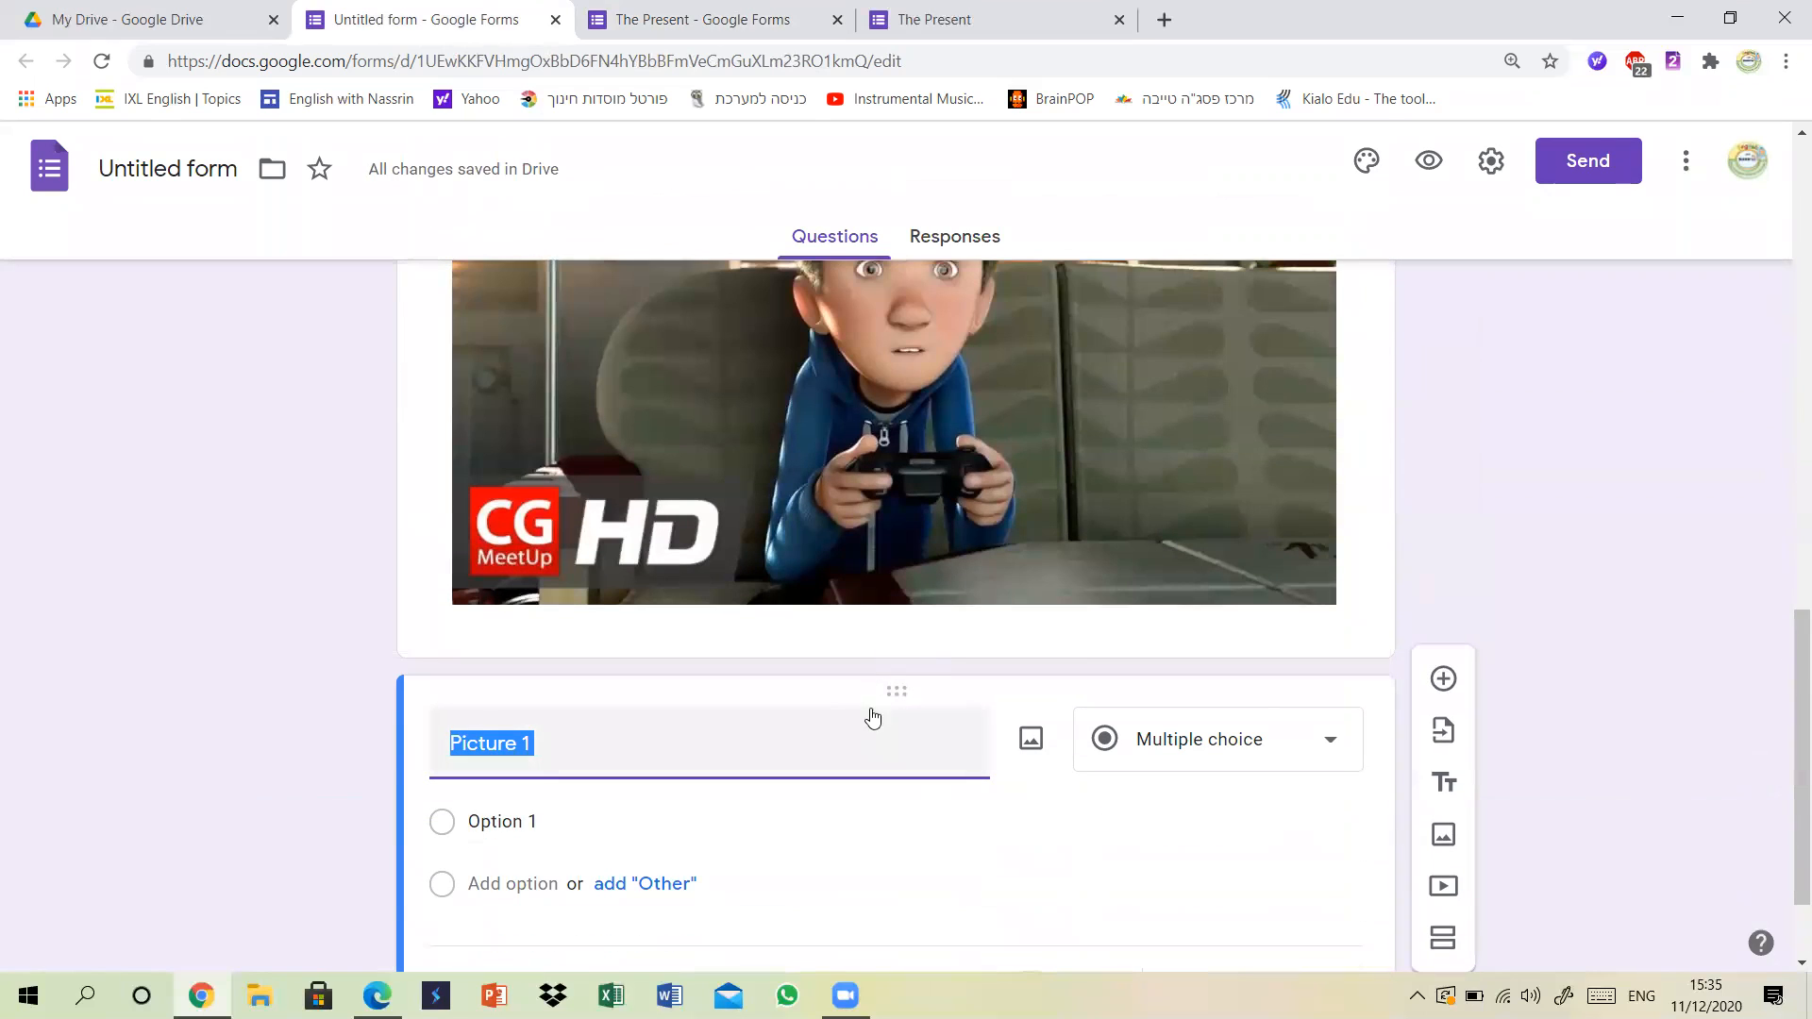
Title the uploaded image block "Picture 1".
left_click_drag(1787, 660, 1787, 560)
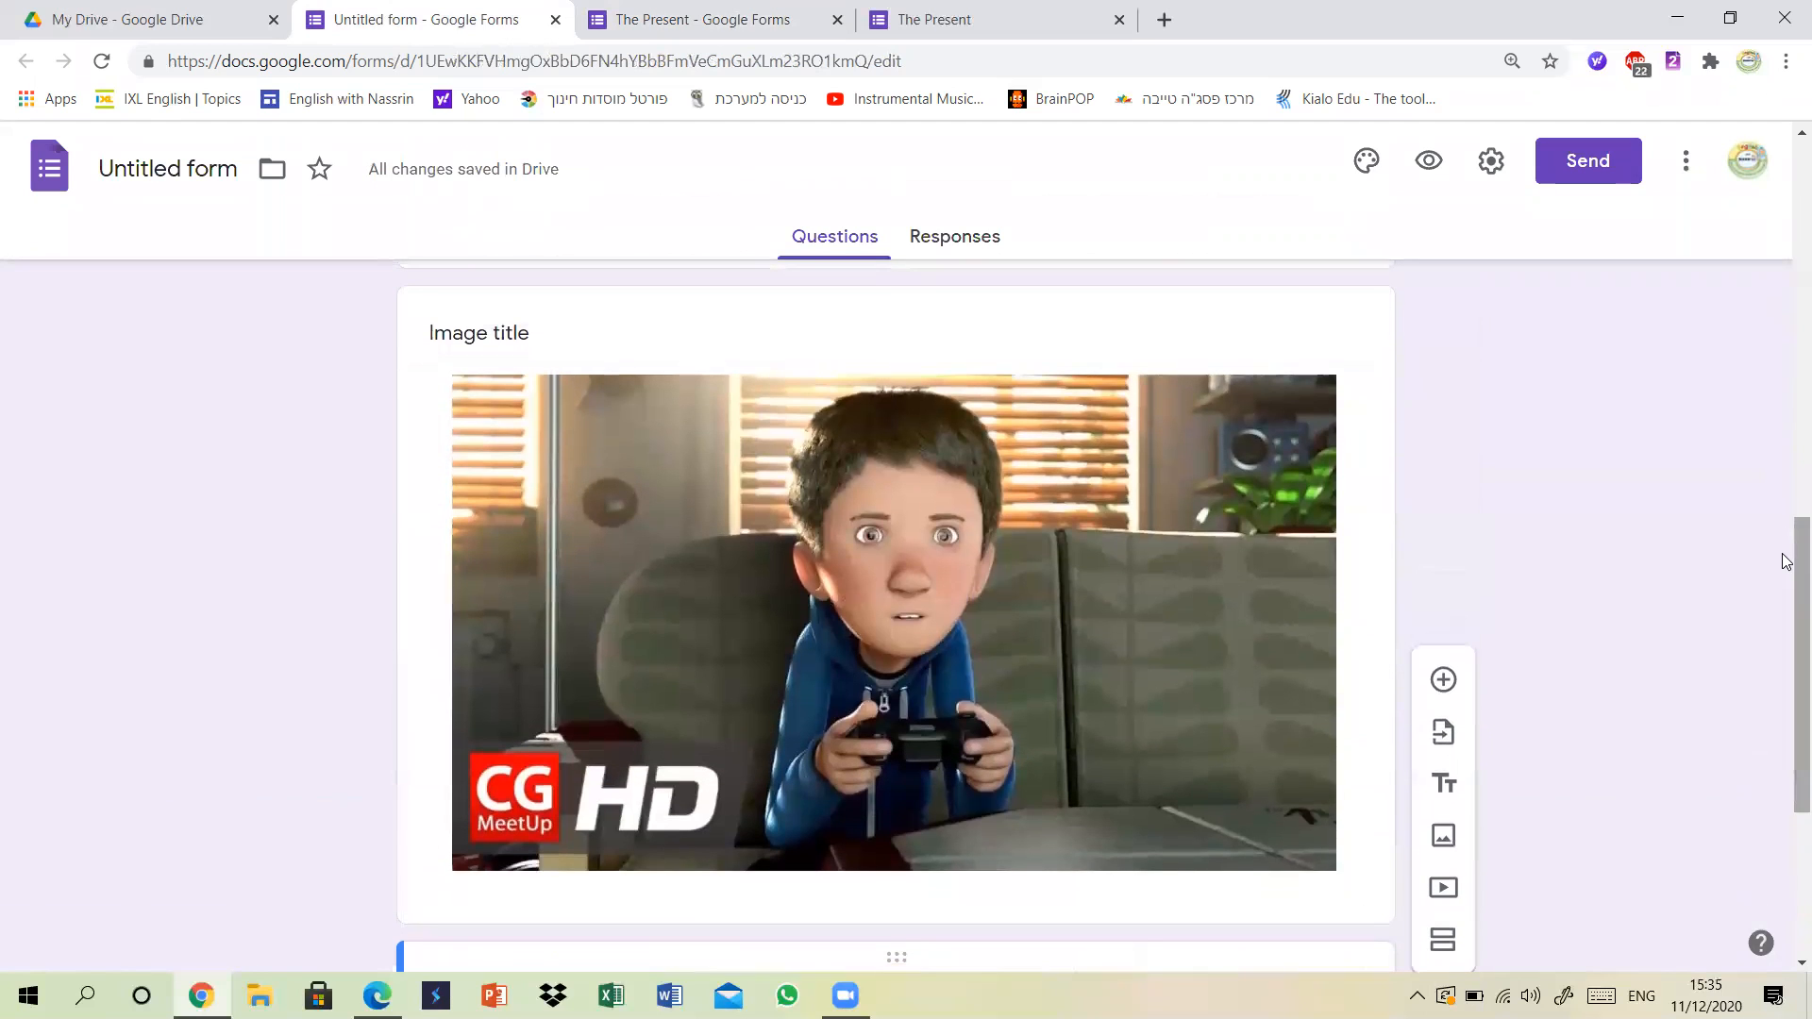
left_click(513, 338)
type("Picture 1")
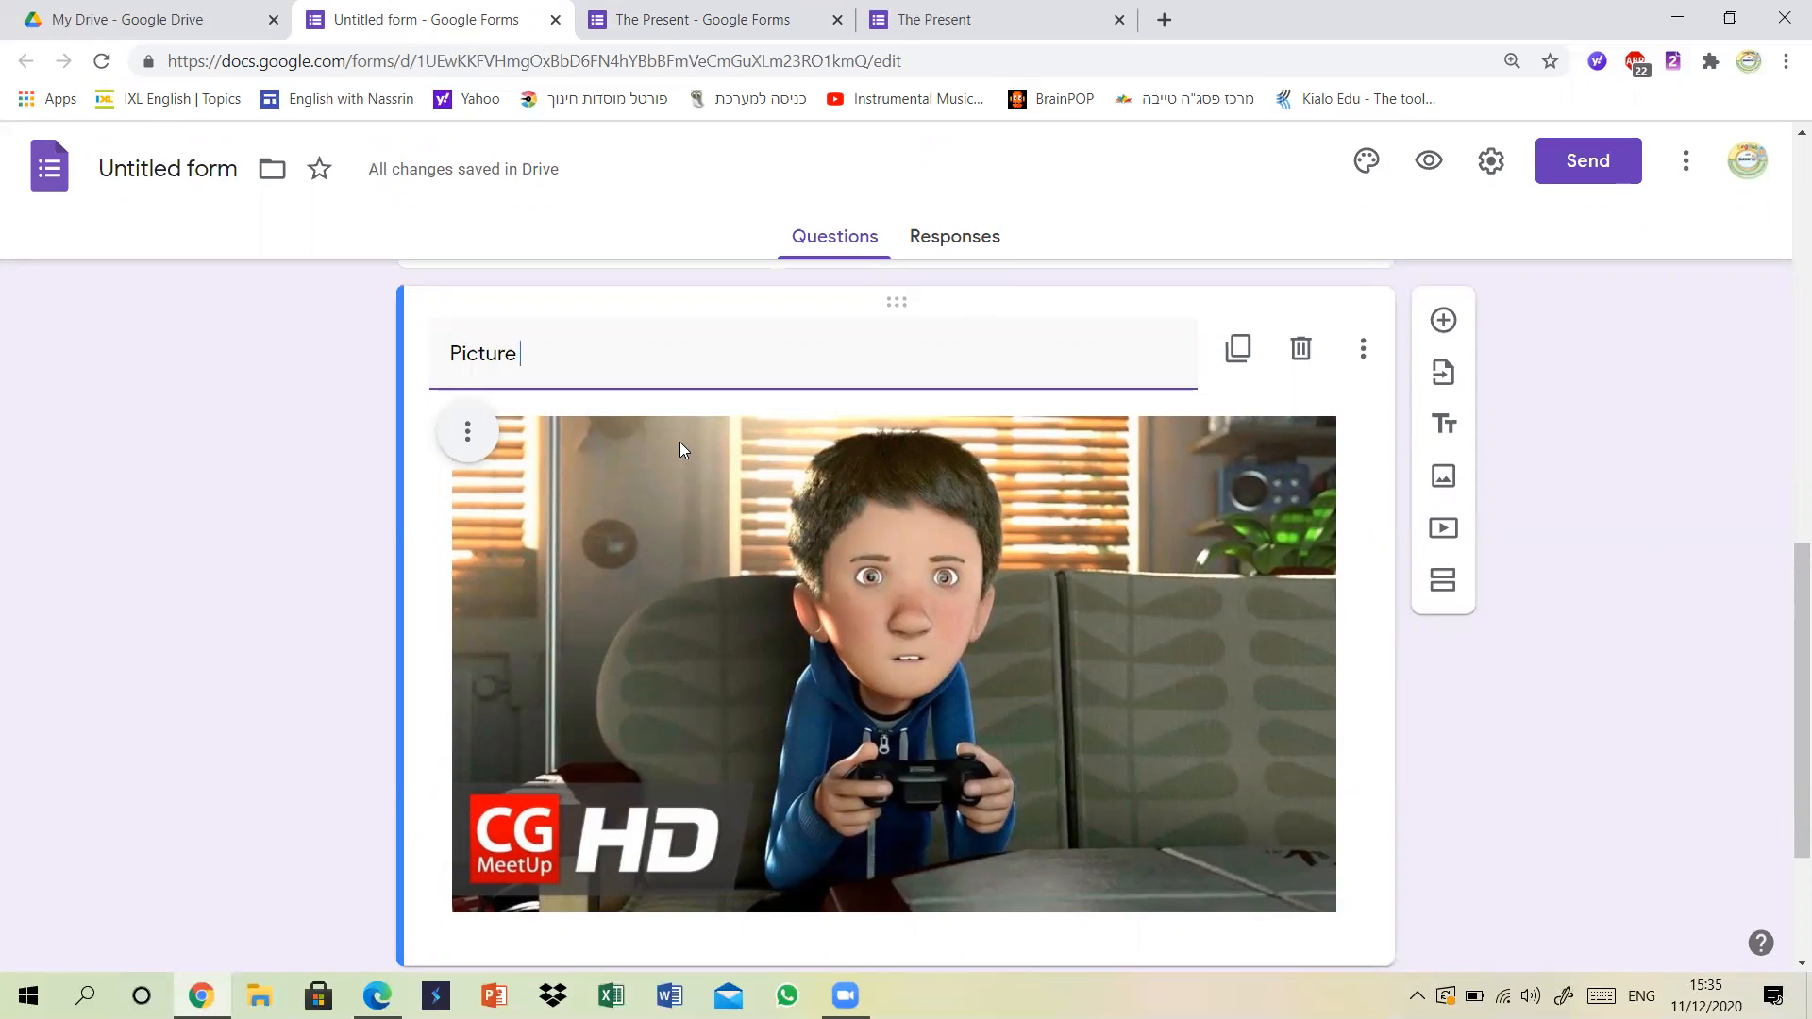
Clear the title text "Picture 1" from the multiple choice question below the image.
scroll(1787, 611, "down", 3)
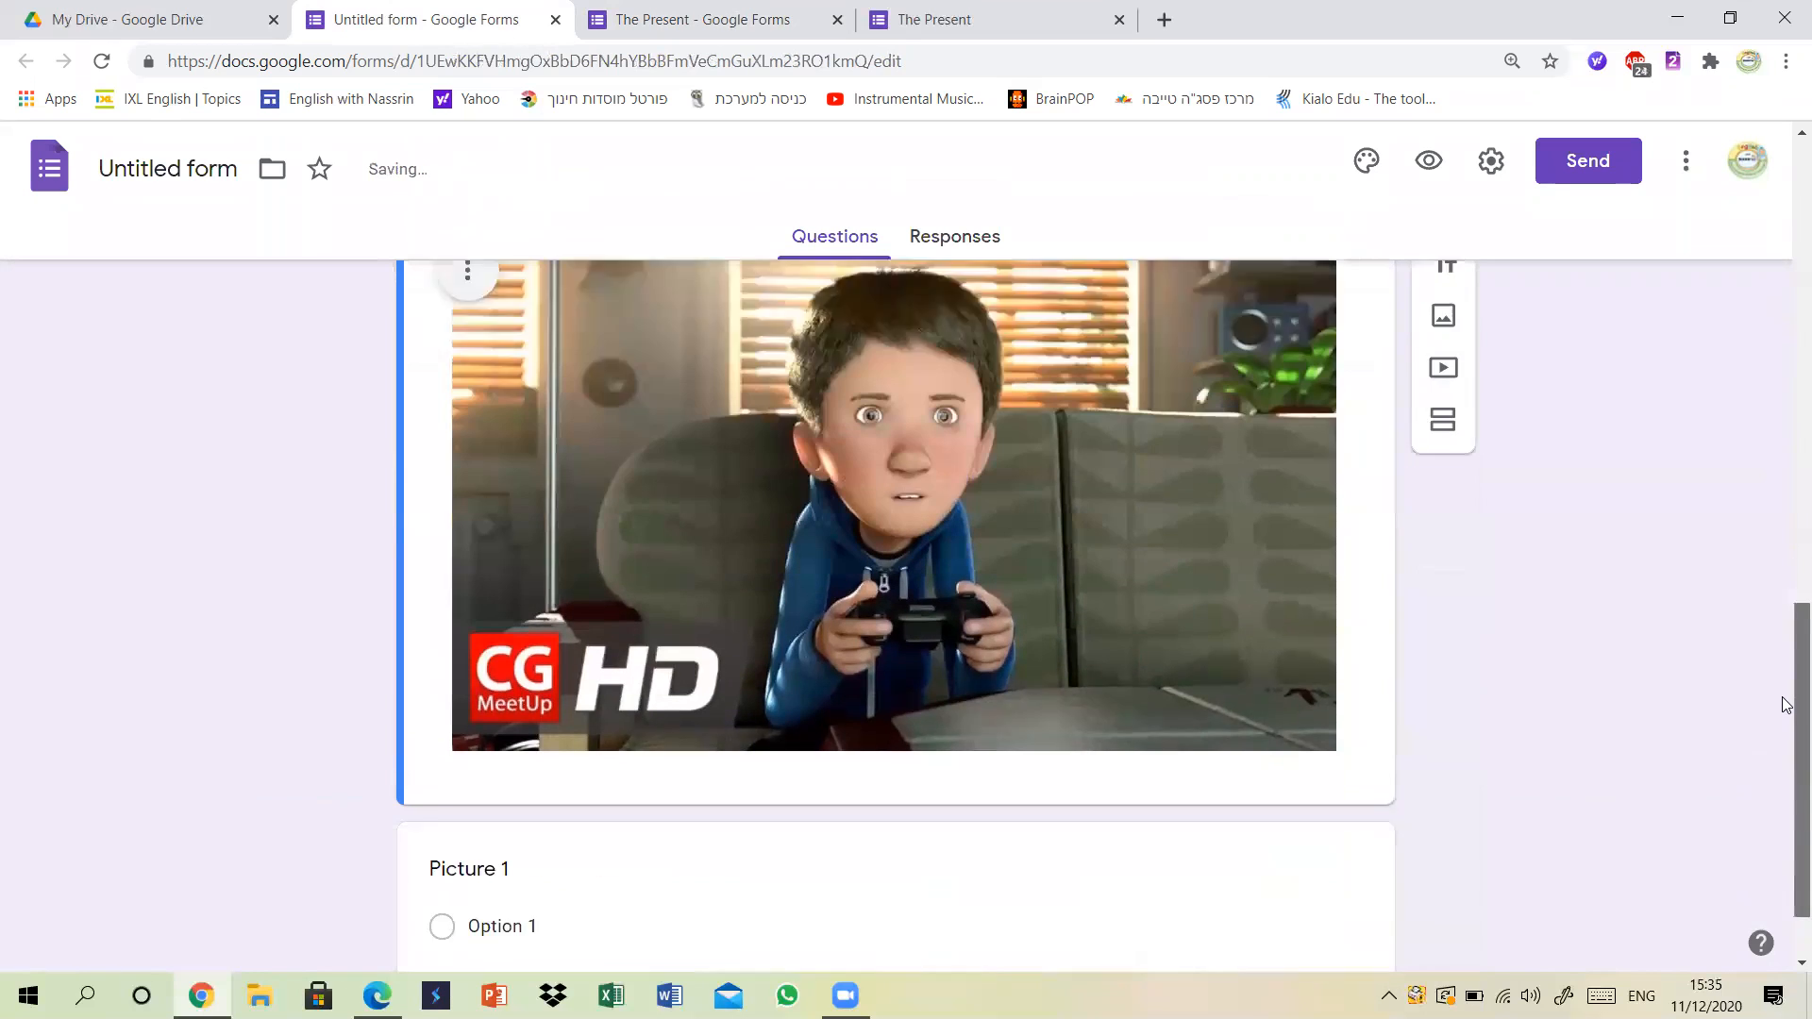
left_click(641, 815)
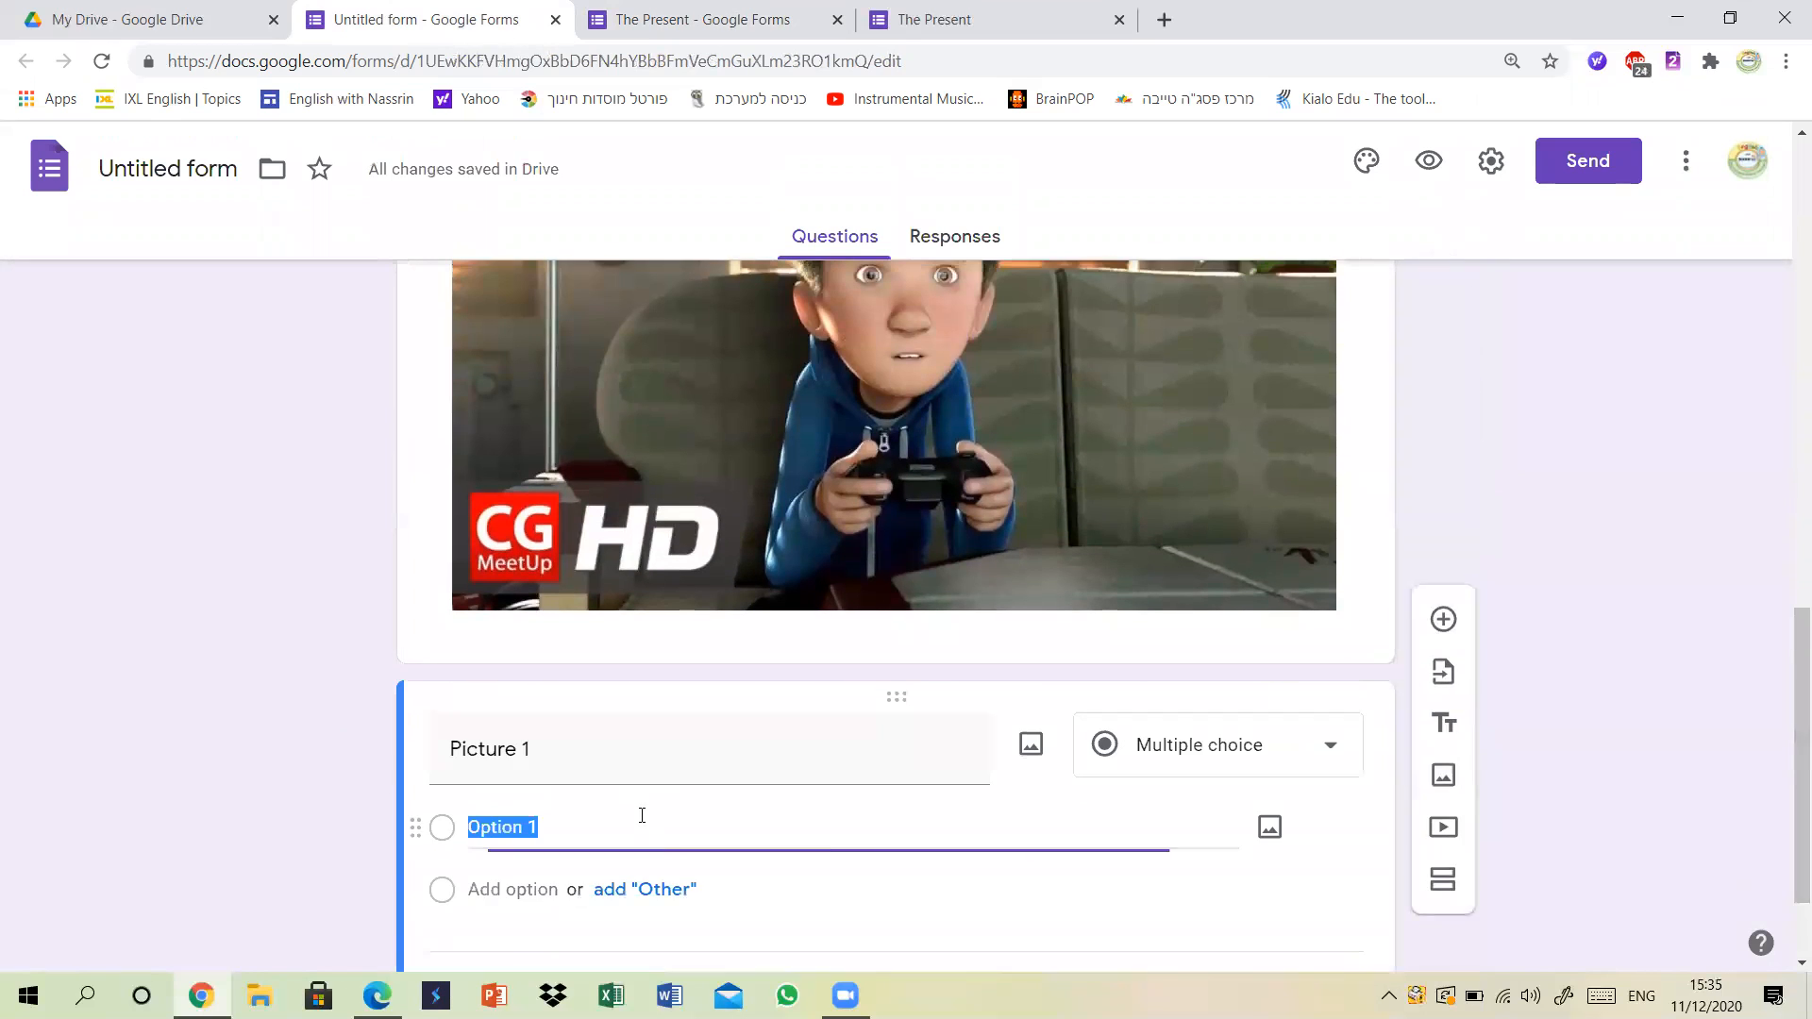
left_click(567, 750)
left_click(566, 752)
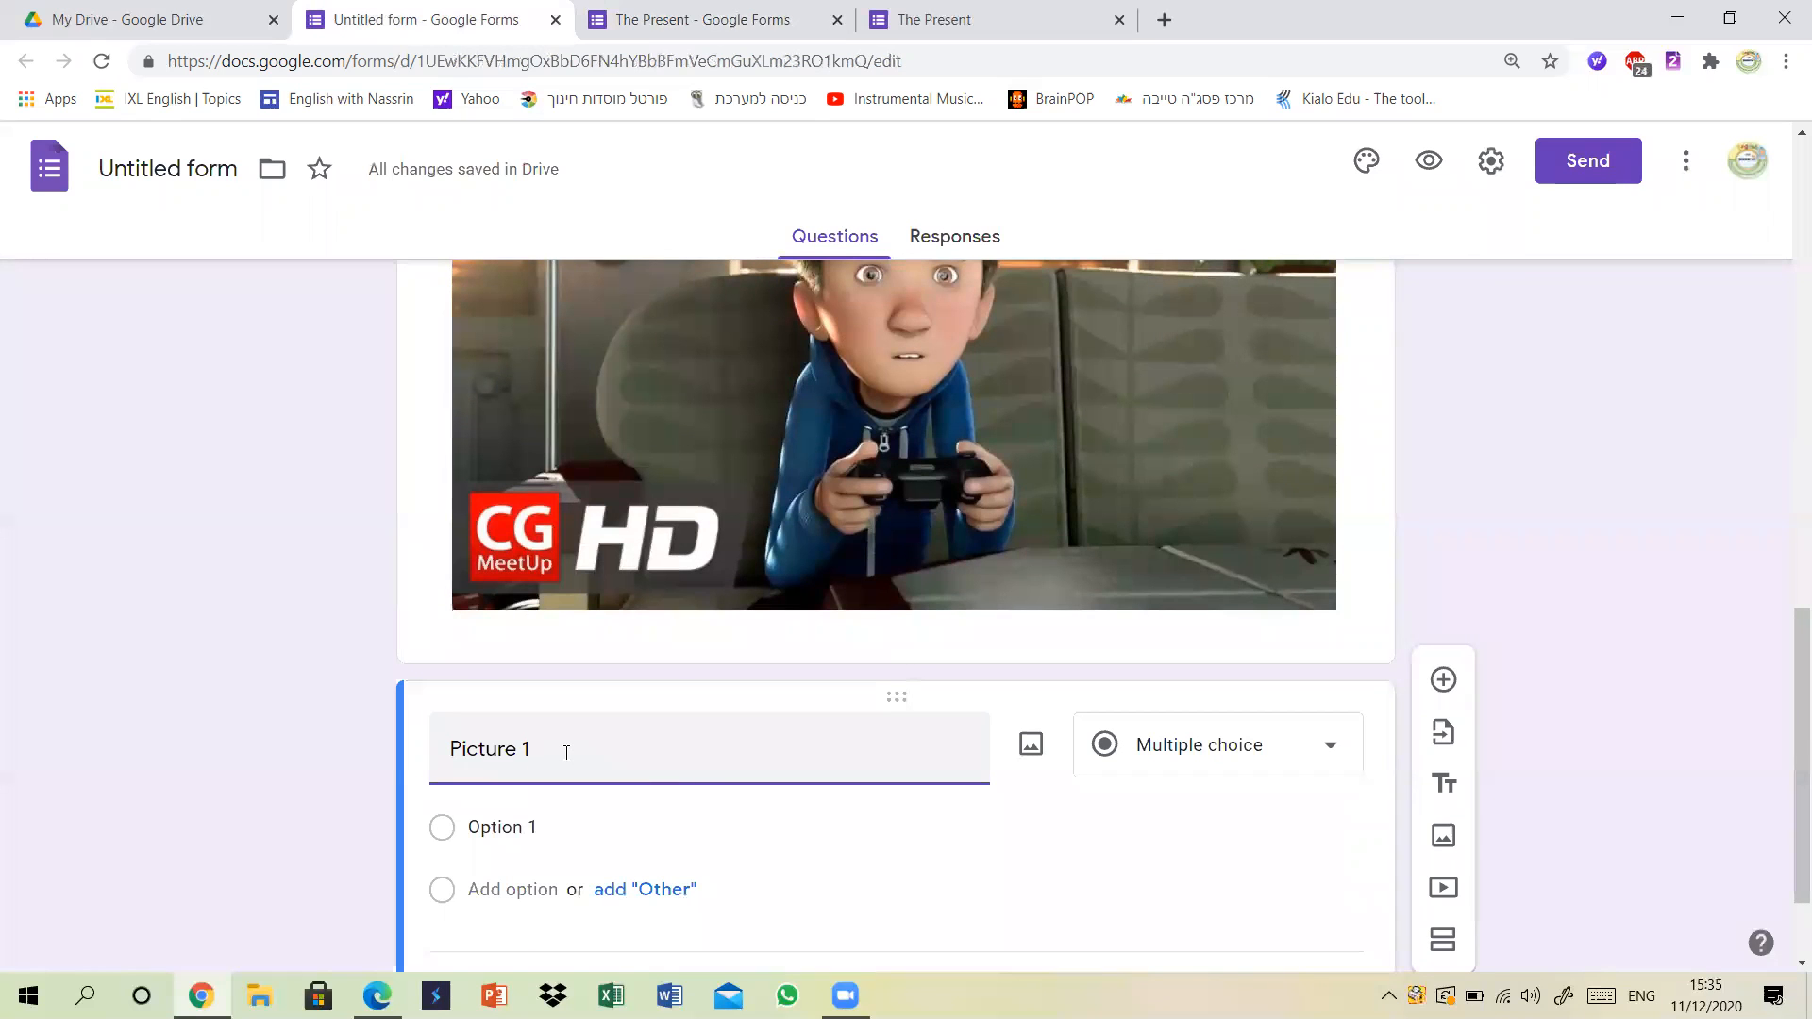
key("BackSpace")
key("BackSpace")
key("BackSpace")
key("BackSpace")
key("BackSpace")
key("BackSpace")
key("BackSpace")
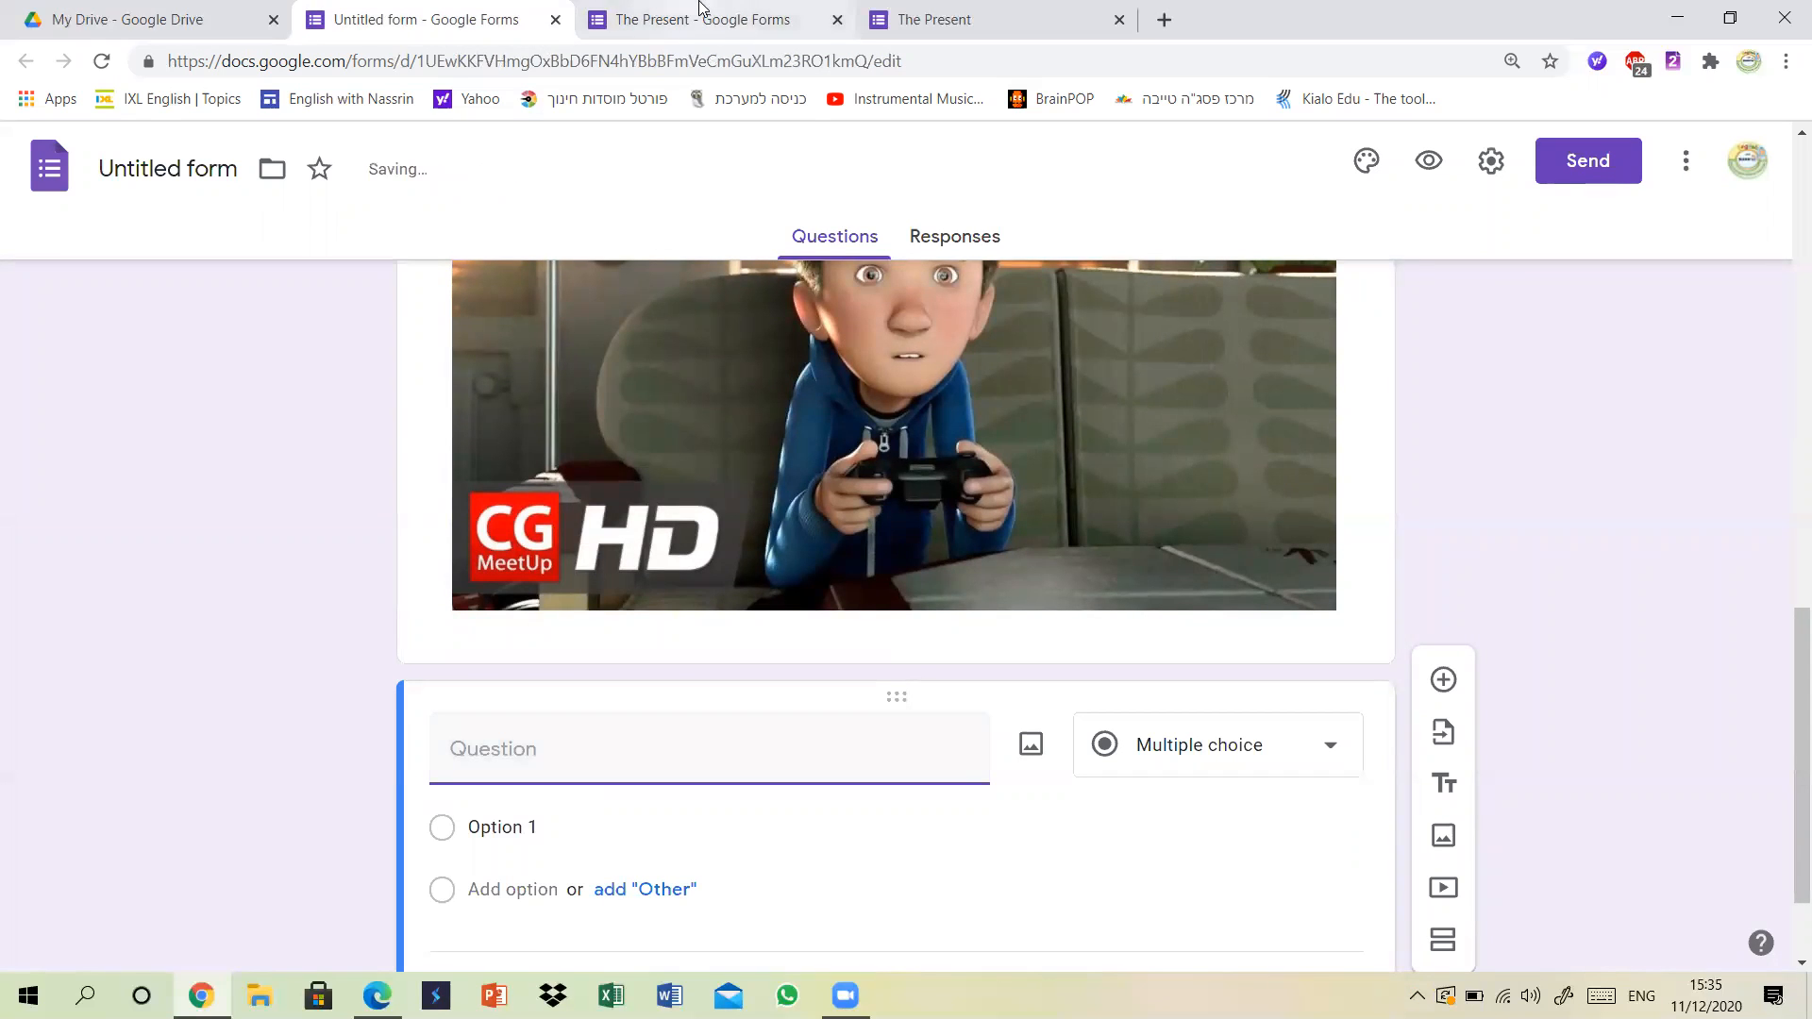
Copy the question "Picture 1: What is the boy doing?" from the existing form into the new form's untitled question.
left_click(703, 19)
left_click_drag(1786, 326, 1790, 403)
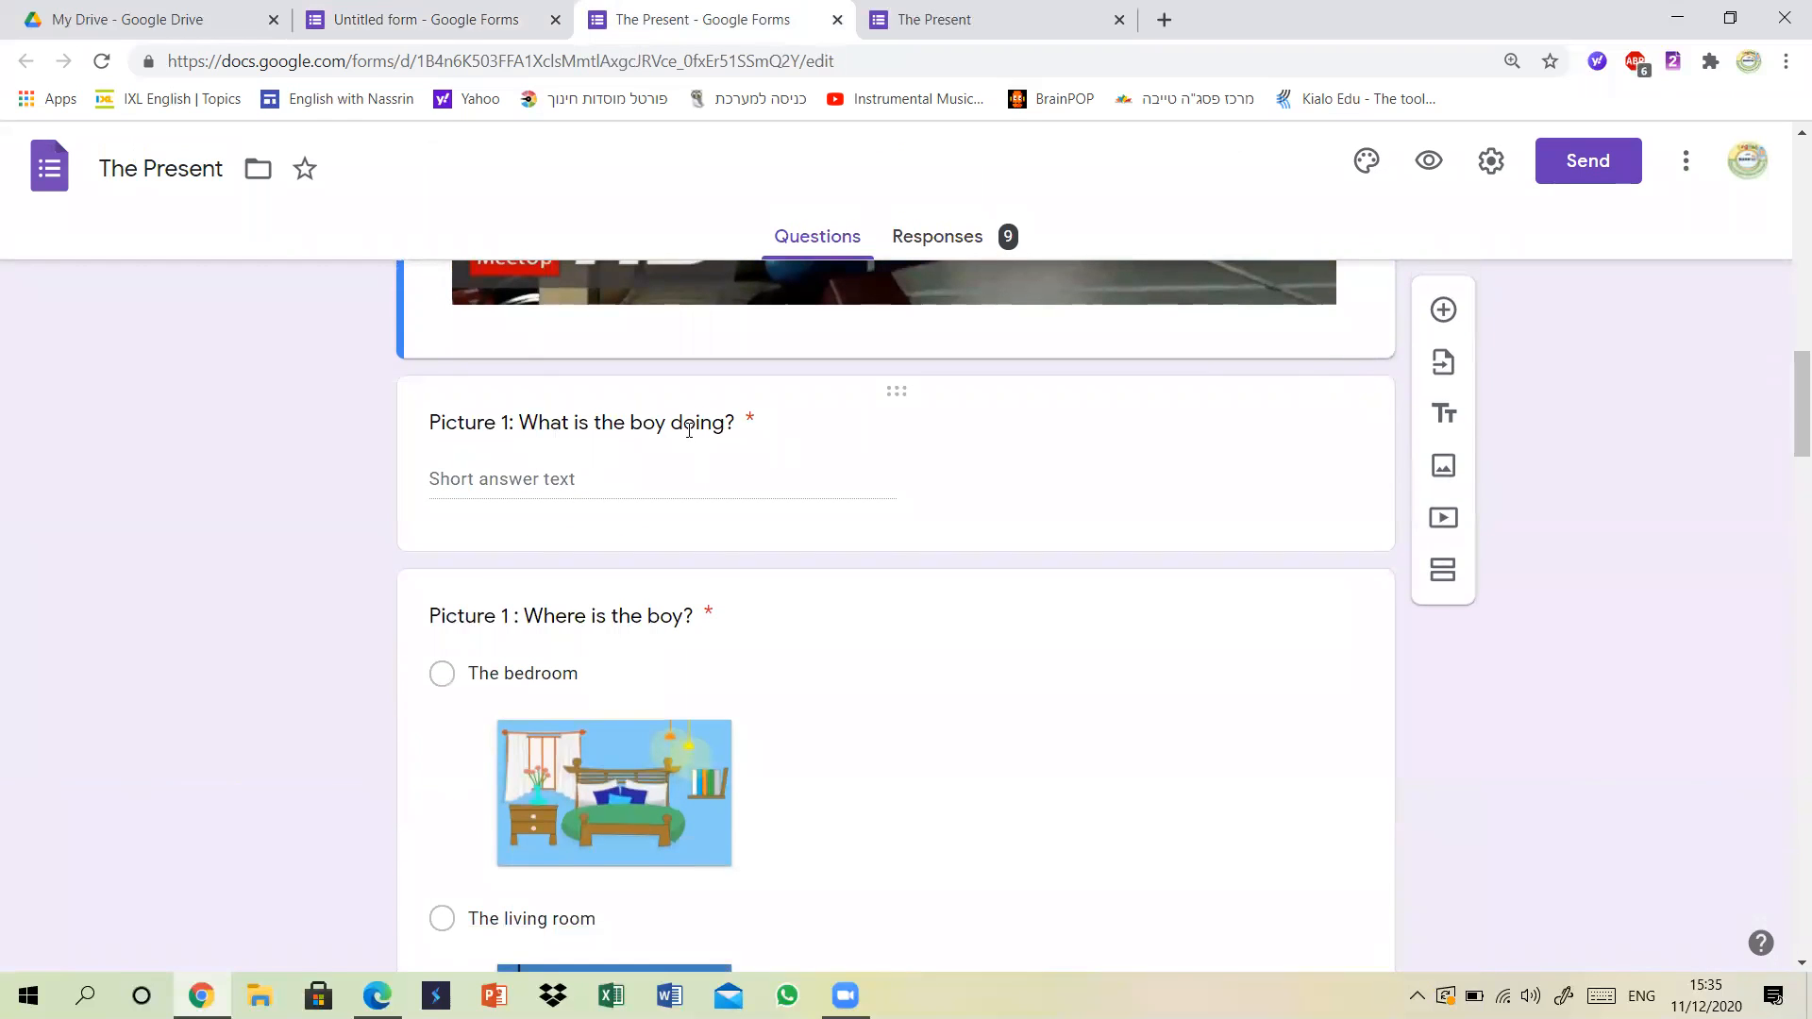
left_click(749, 421)
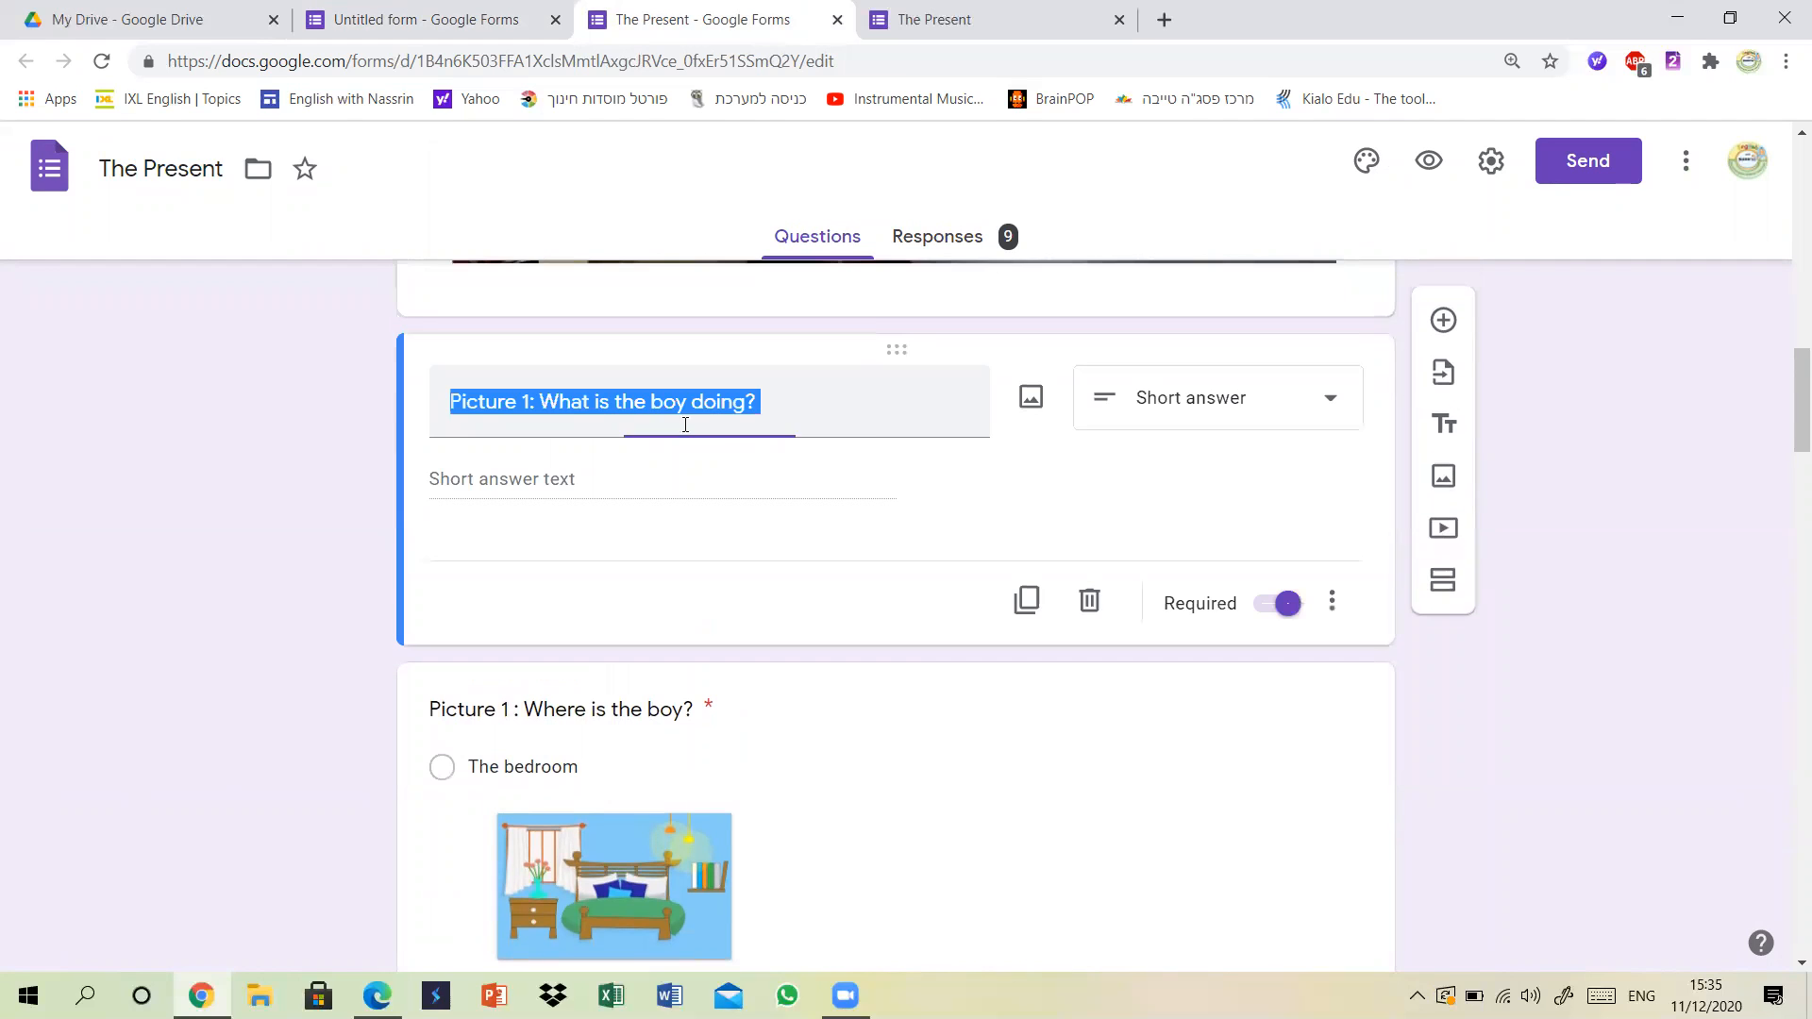
right_click(543, 402)
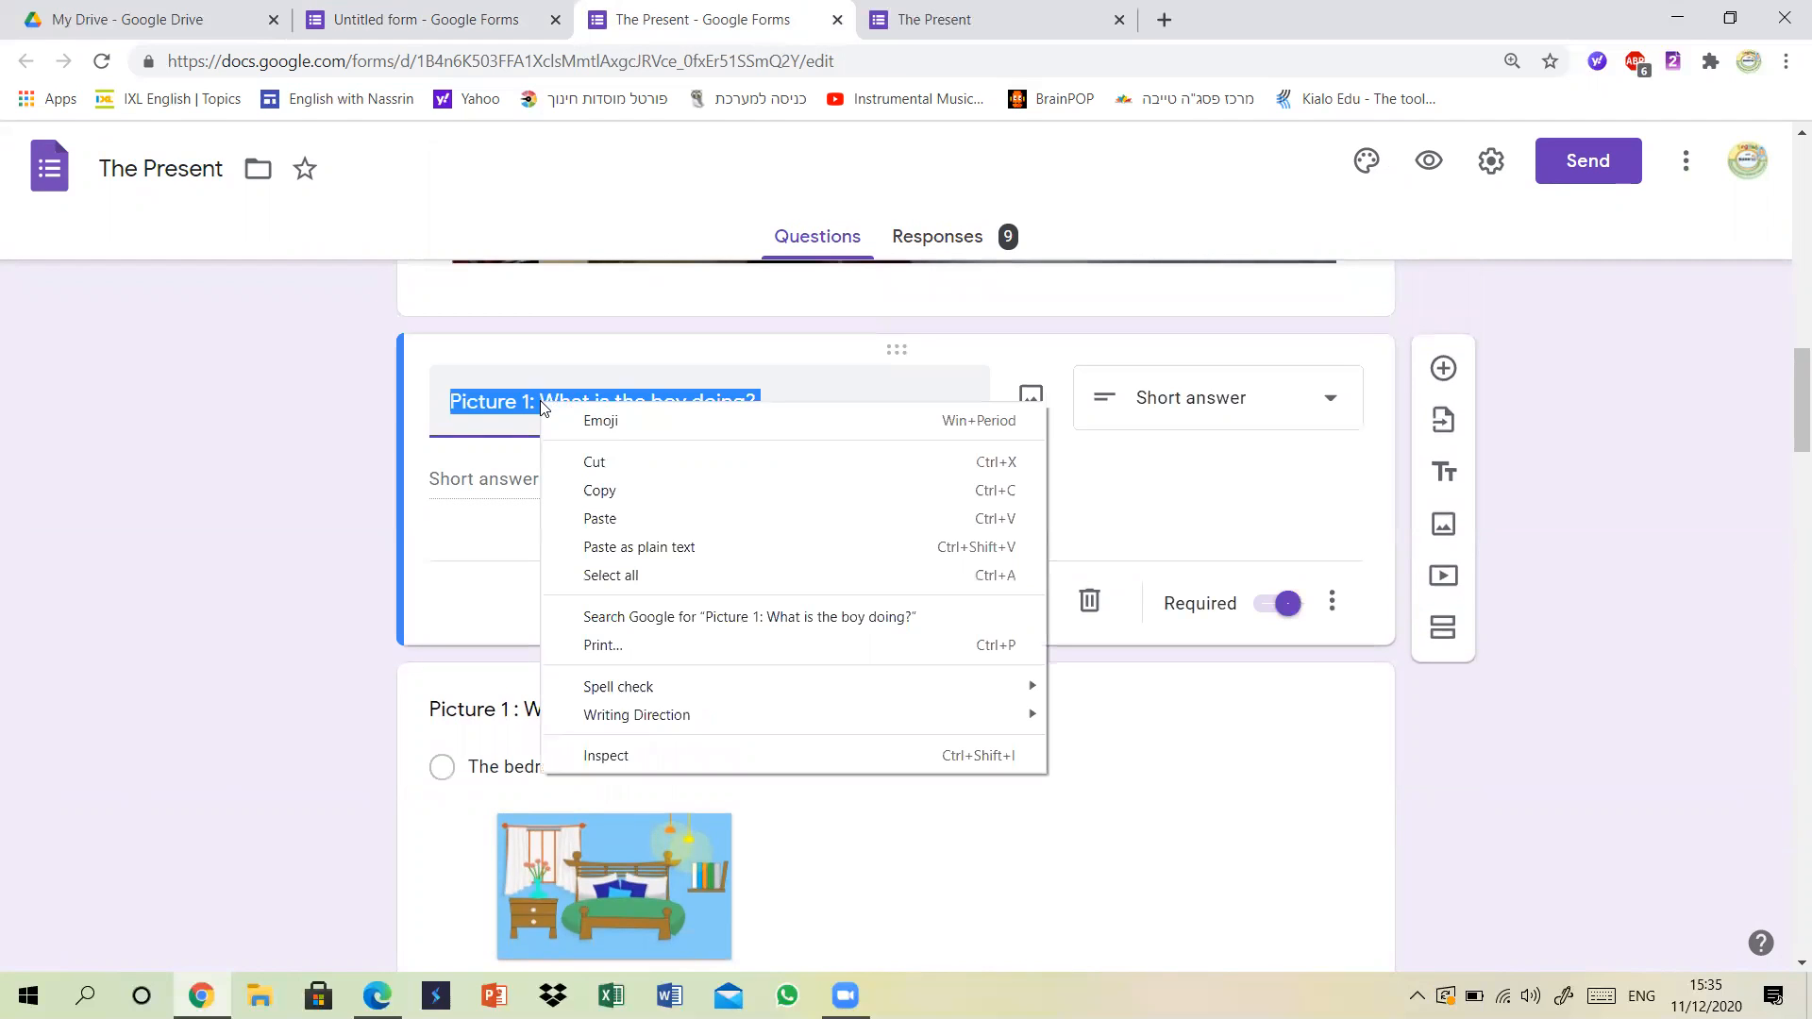
left_click(604, 490)
left_click(522, 9)
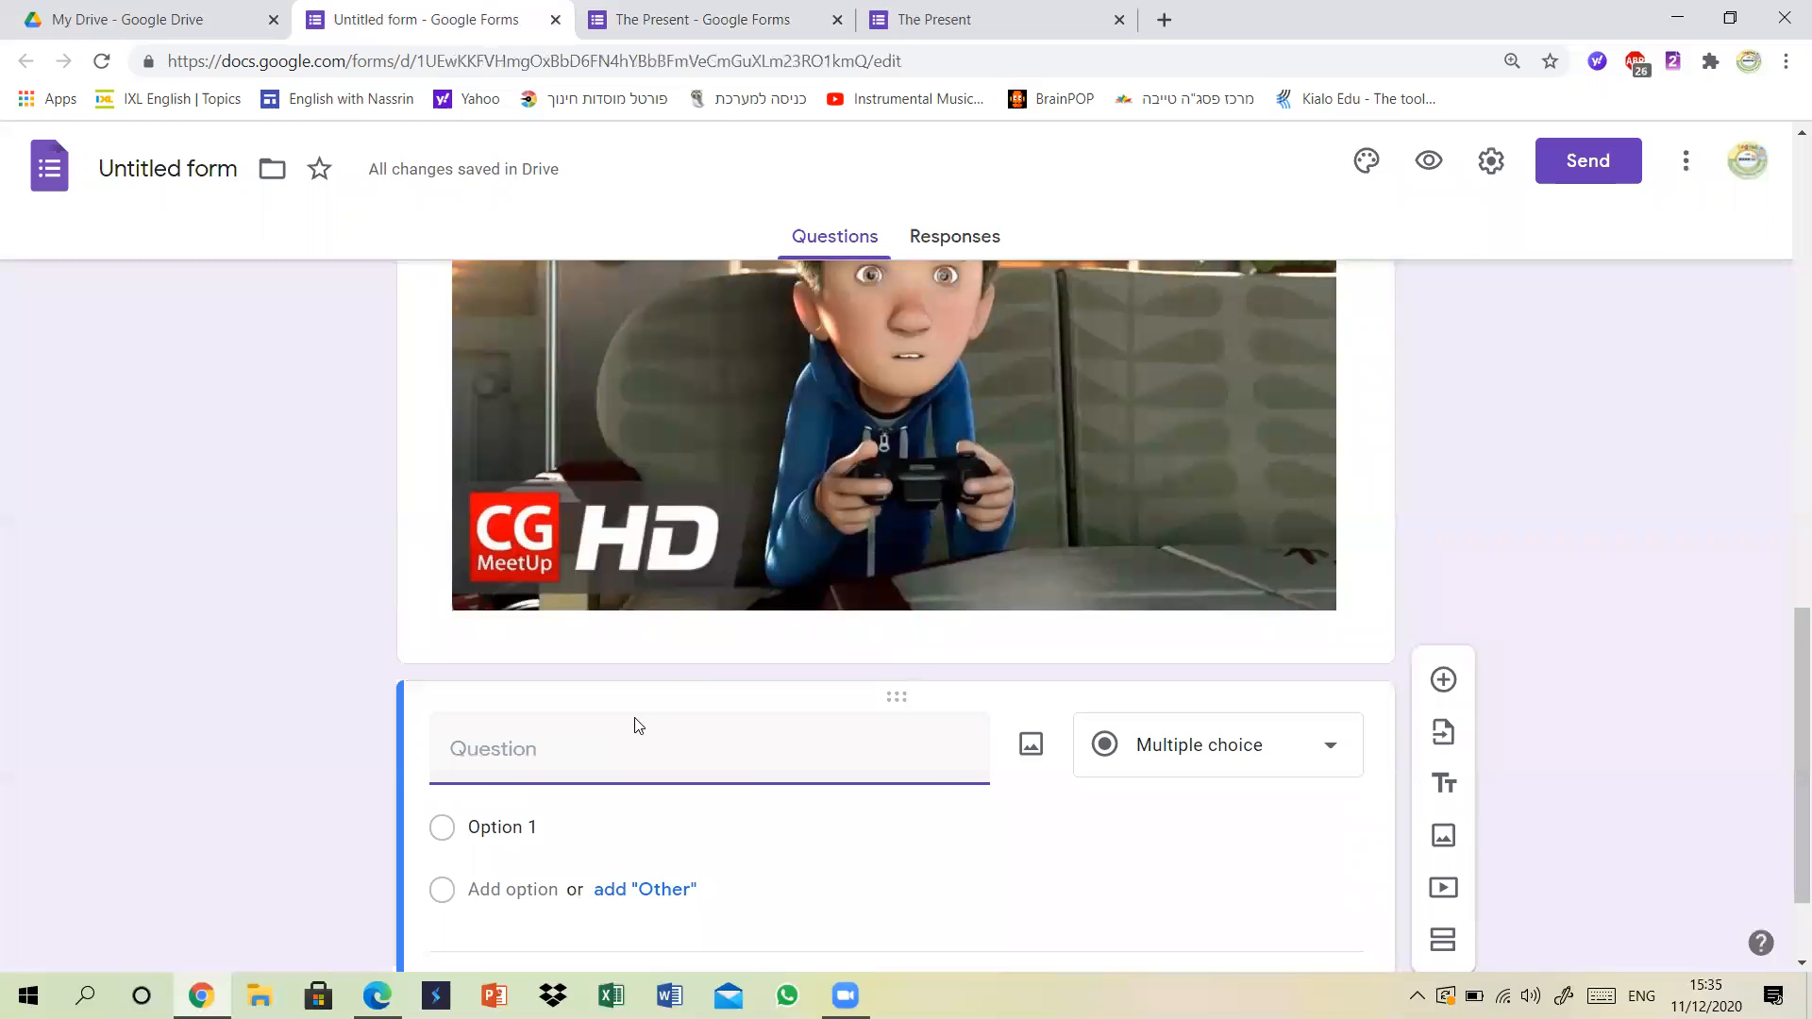
key("ctrl+v")
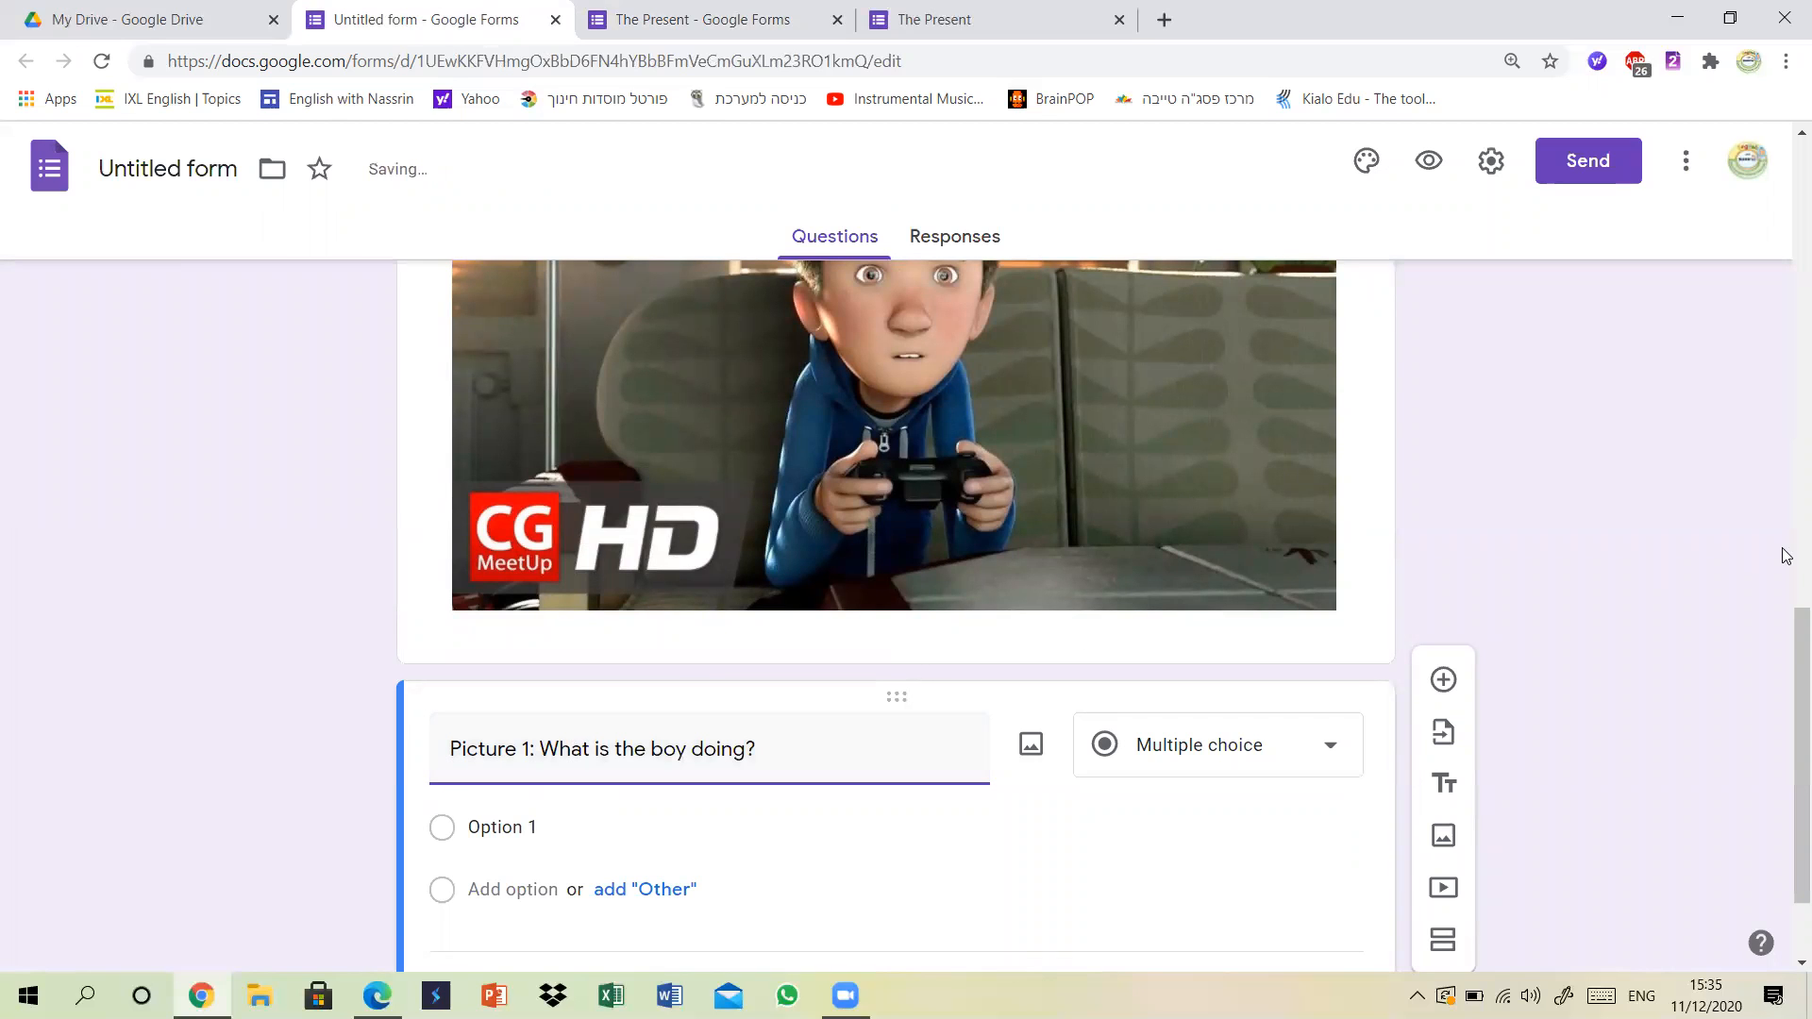
Make the "What is the boy doing?" question a required short answer question.
scroll(1787, 687, "down", 2)
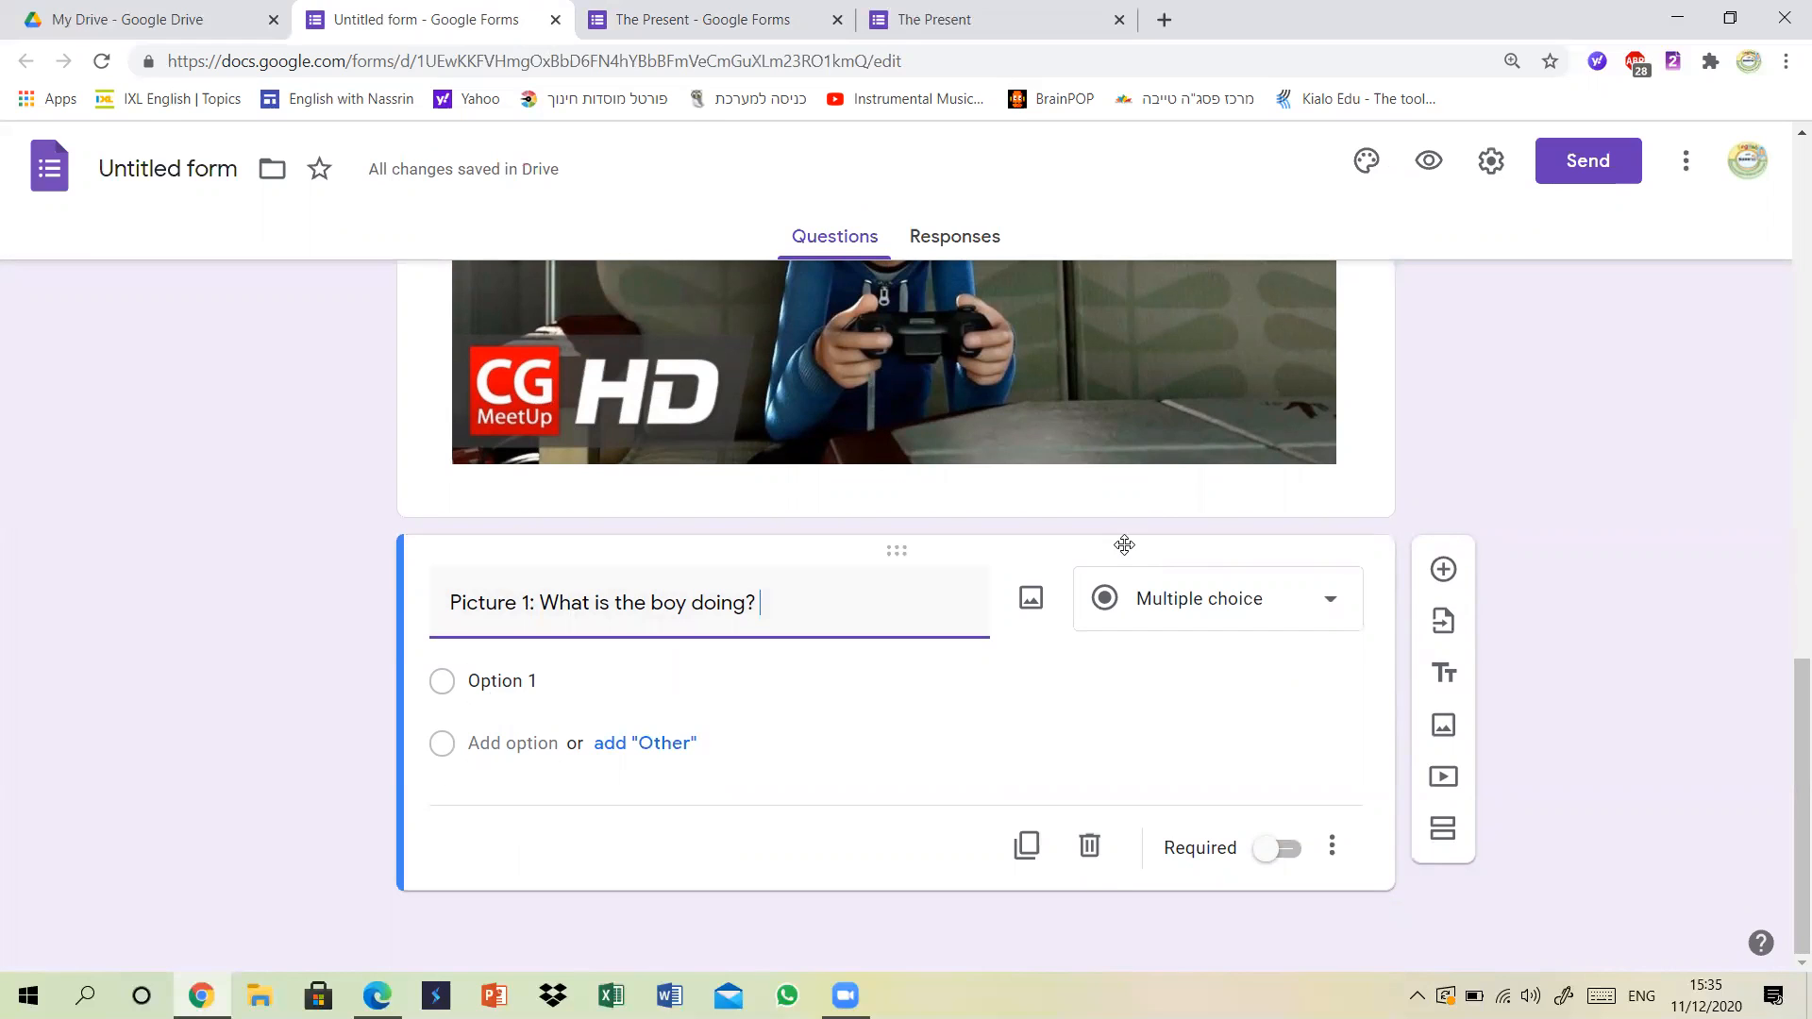
left_click(1232, 615)
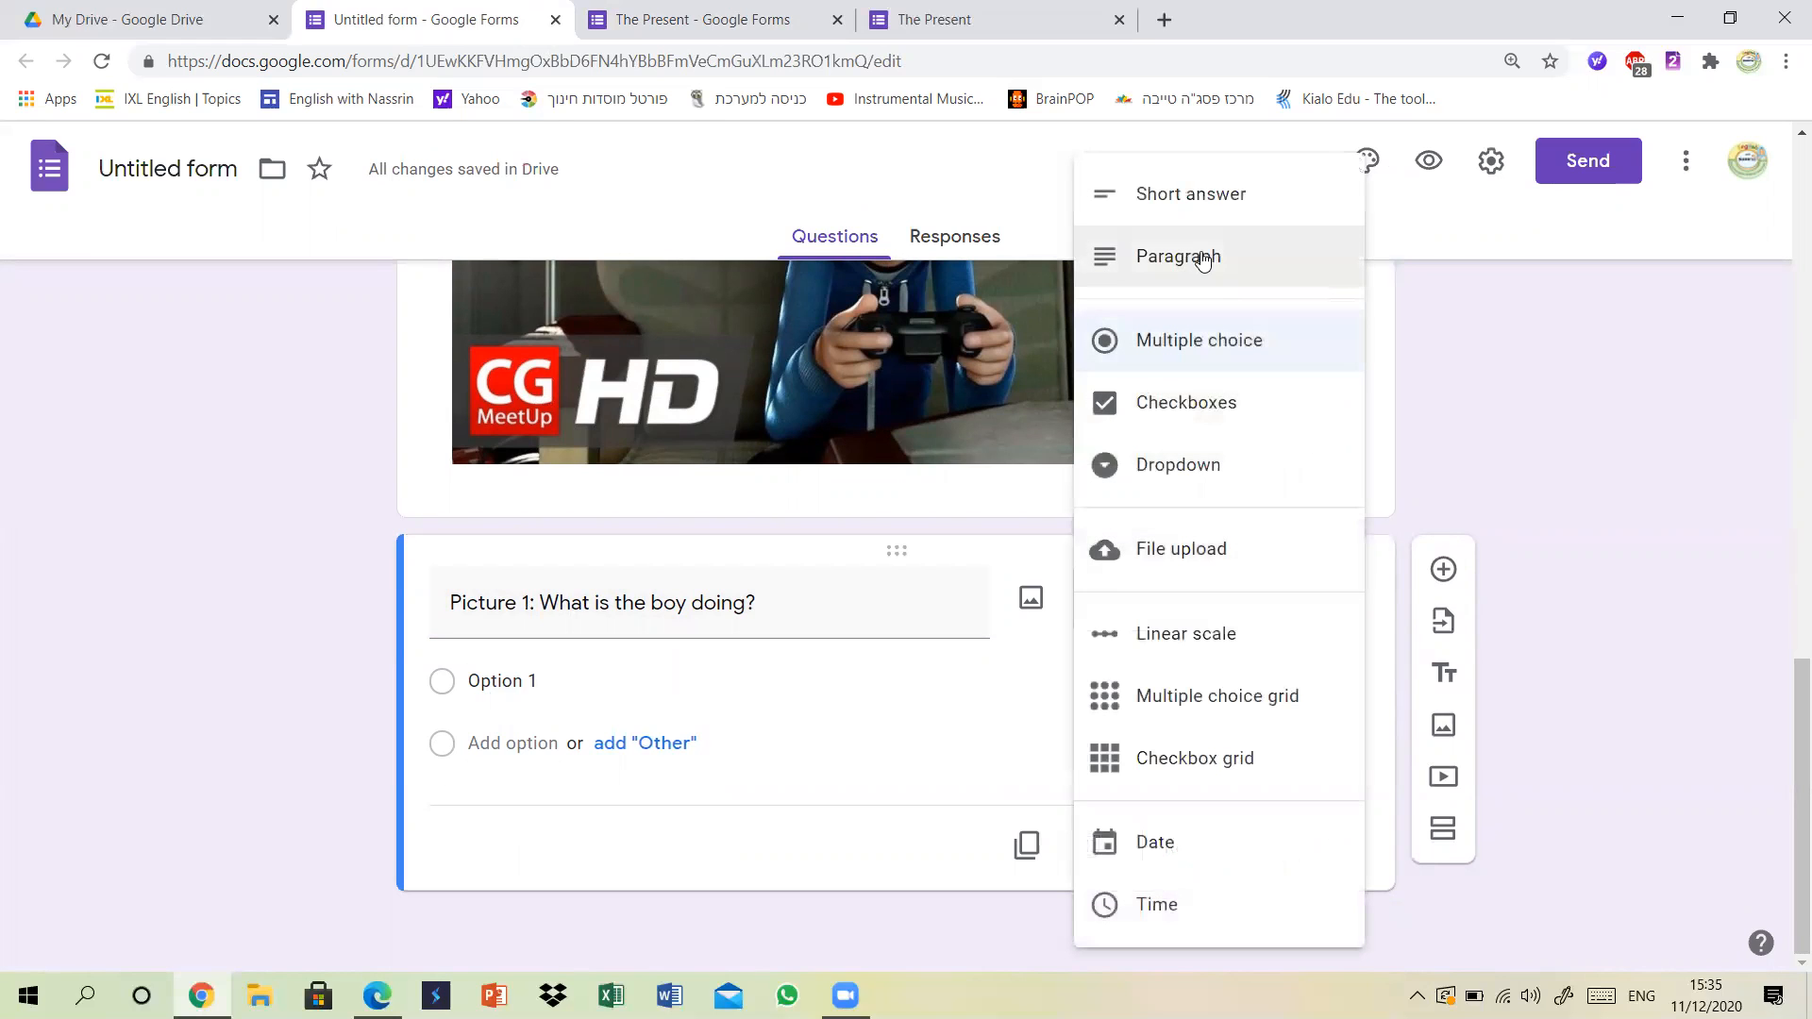
left_click(1191, 195)
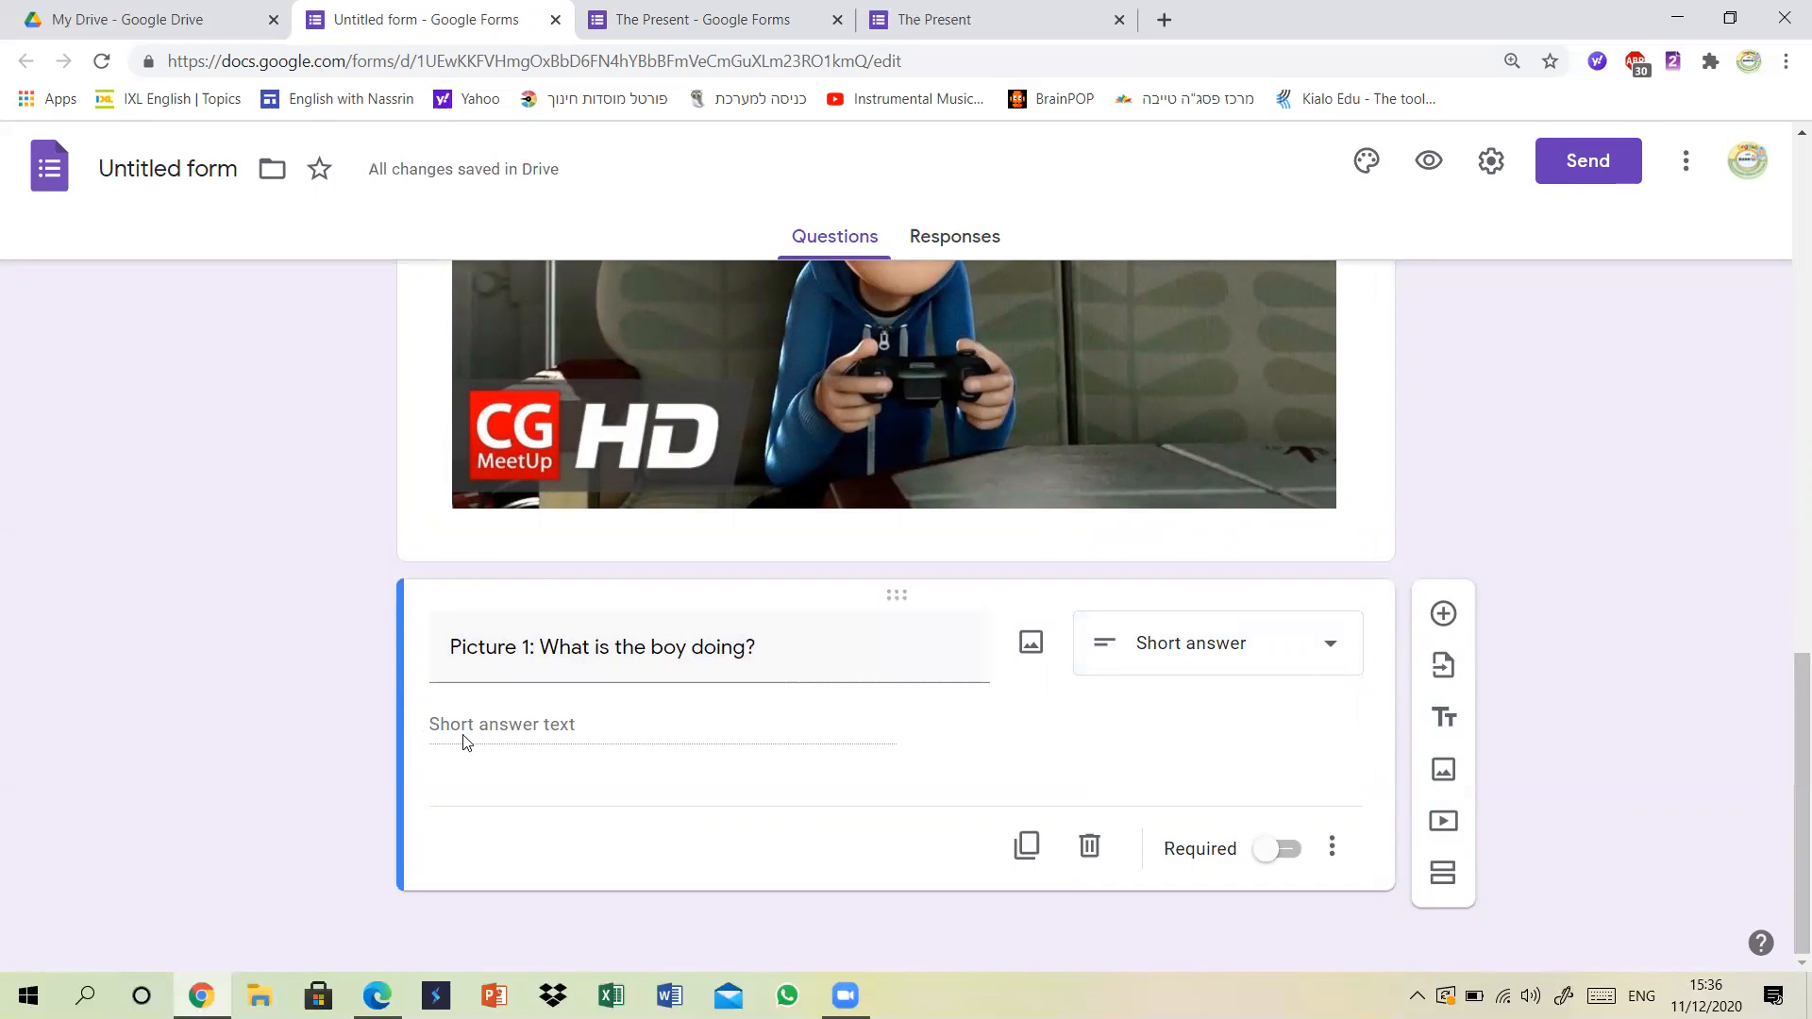
left_click(1268, 851)
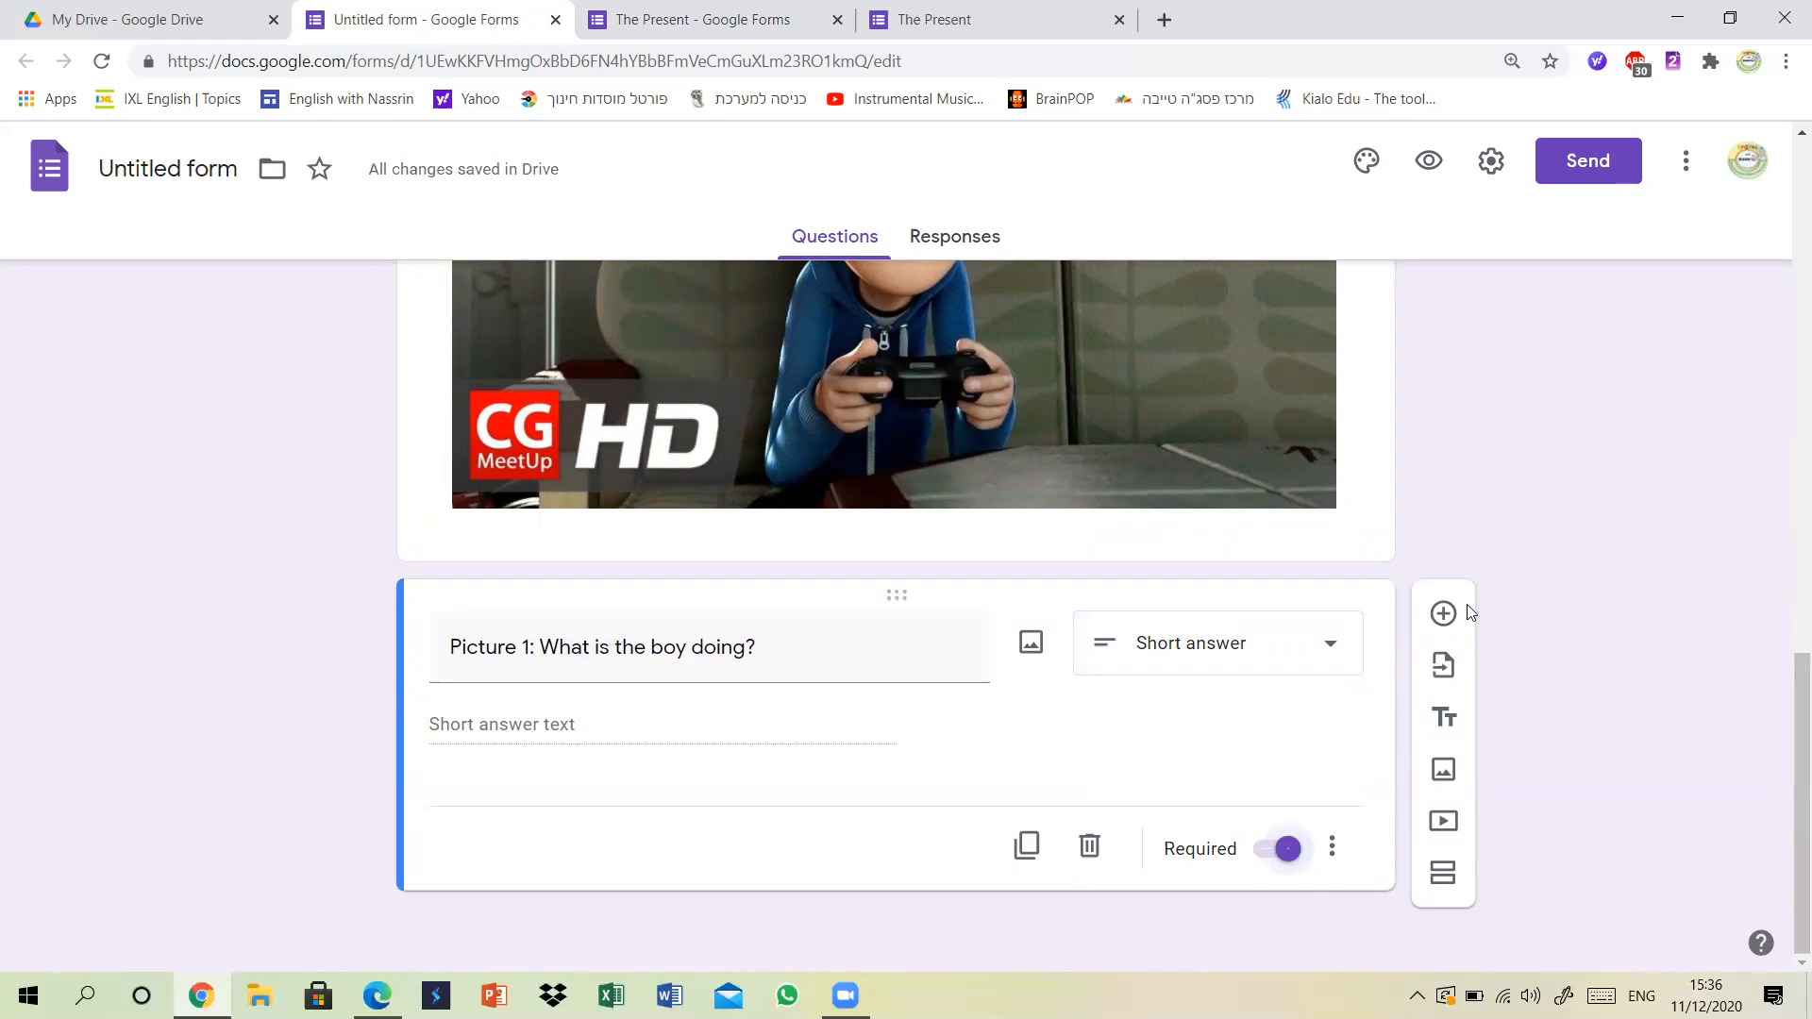
Add a question to the new form and title it with "Picture 1 : Where is the boy?" copied from the existing form.
left_click(1443, 613)
left_click_drag(1797, 673, 1796, 756)
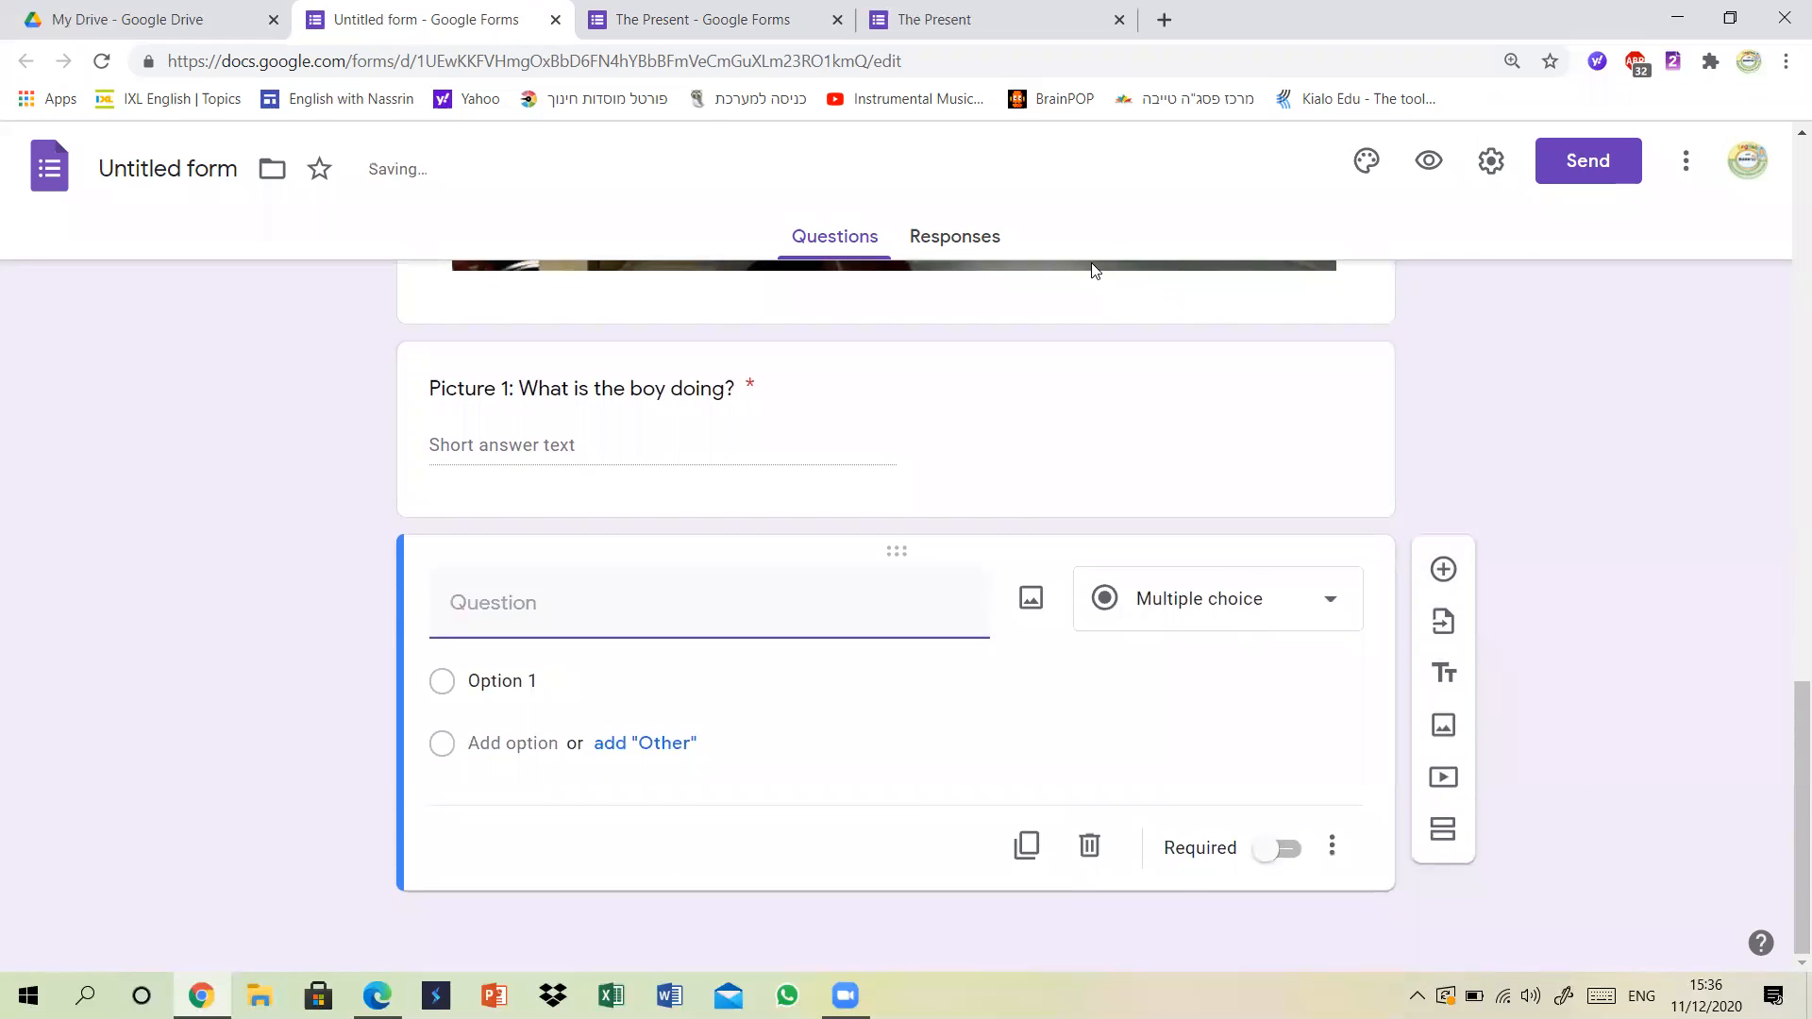
left_click(704, 18)
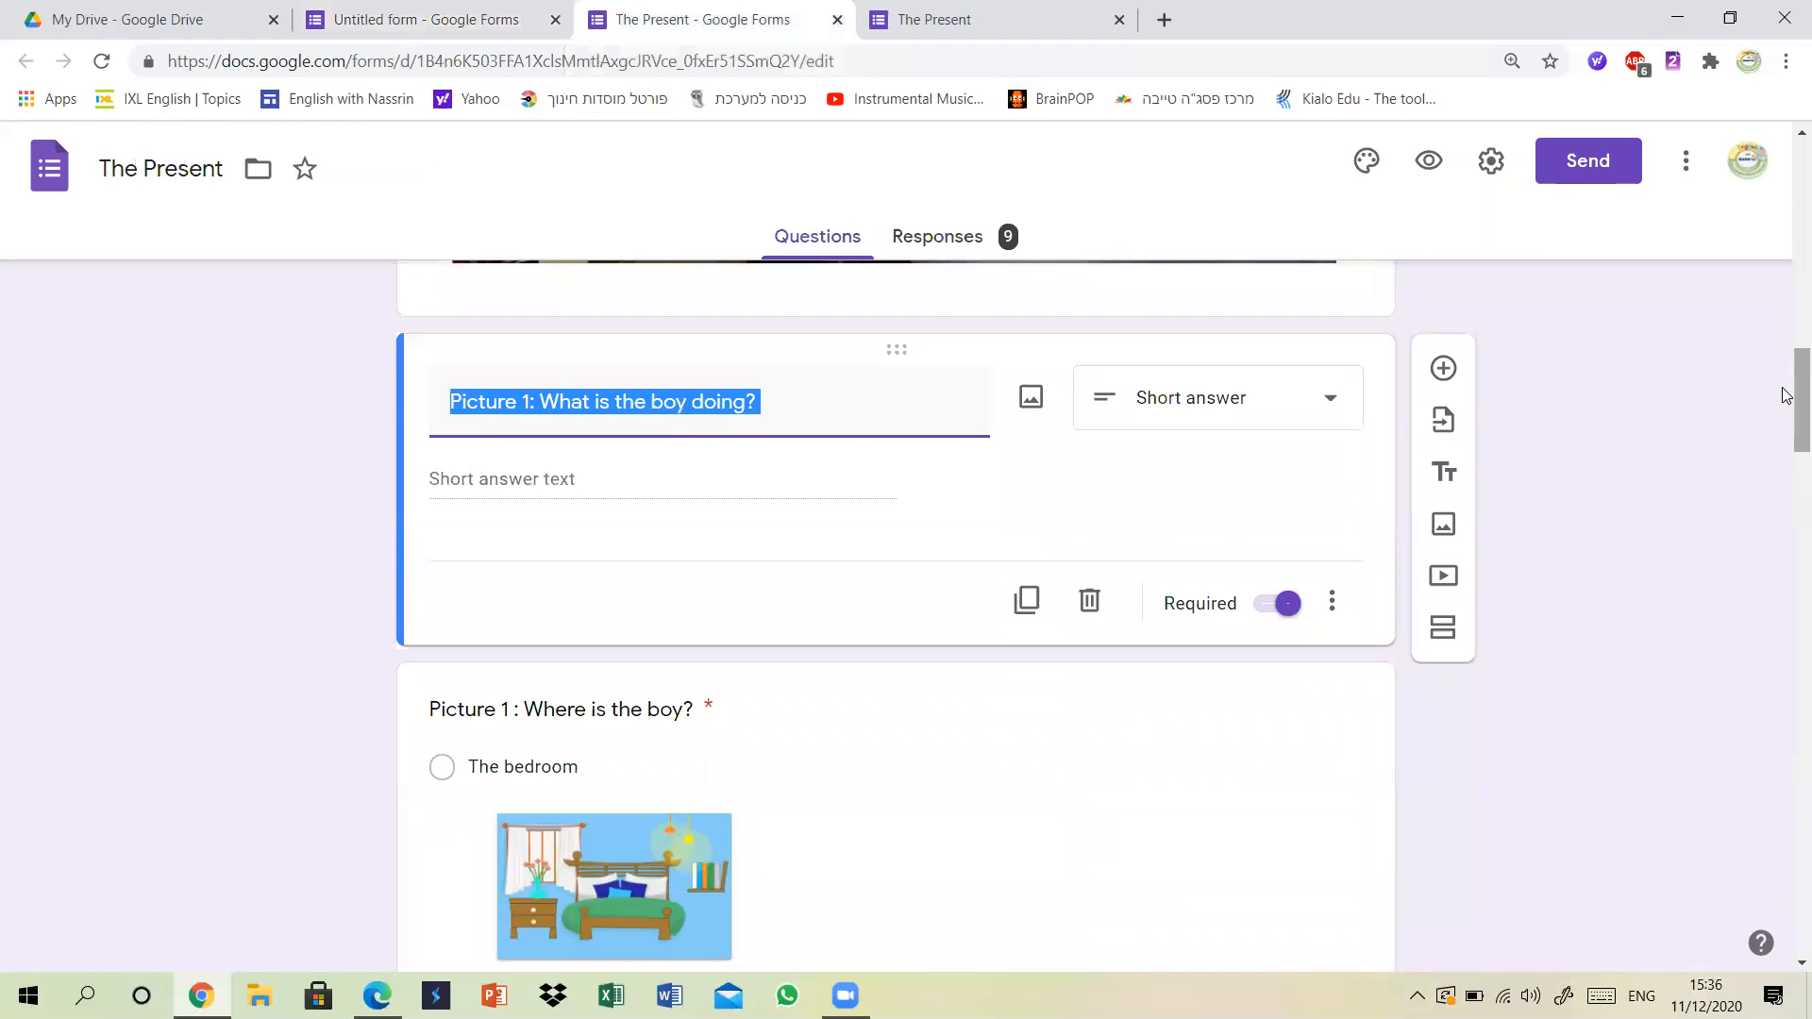
scroll(1787, 397, "down", 2)
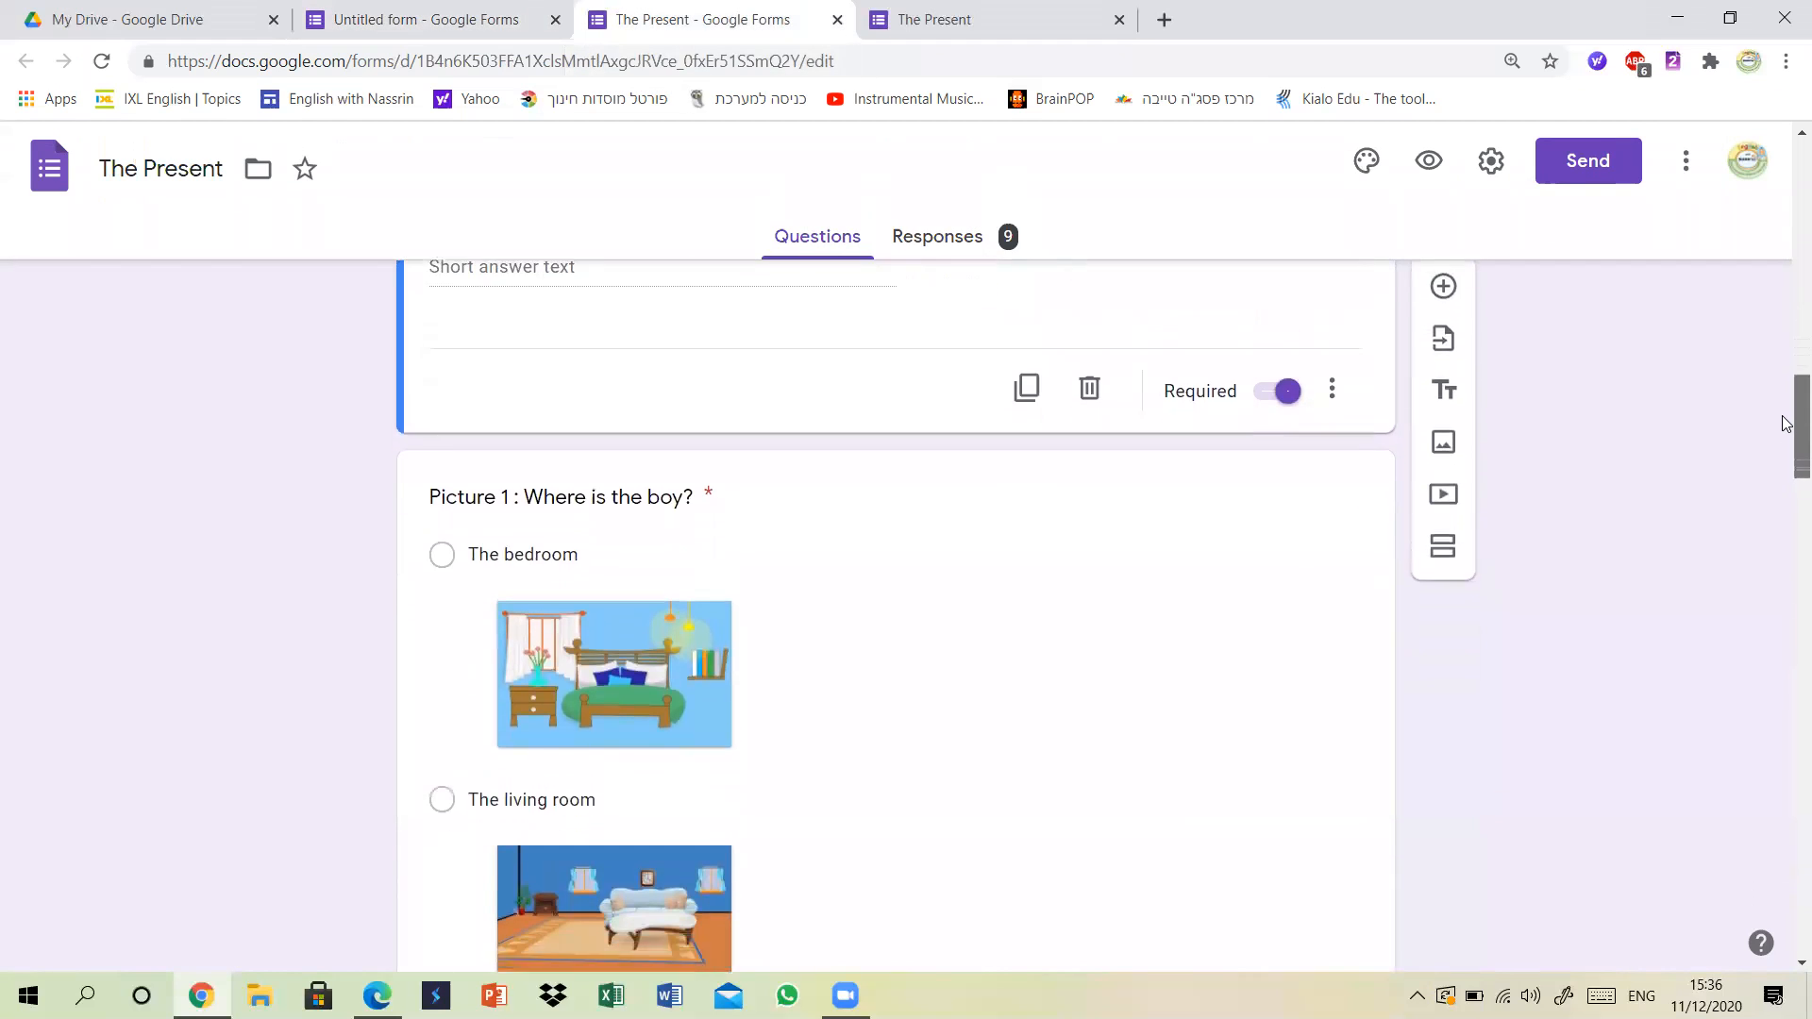
scroll(1789, 423, "down", 1)
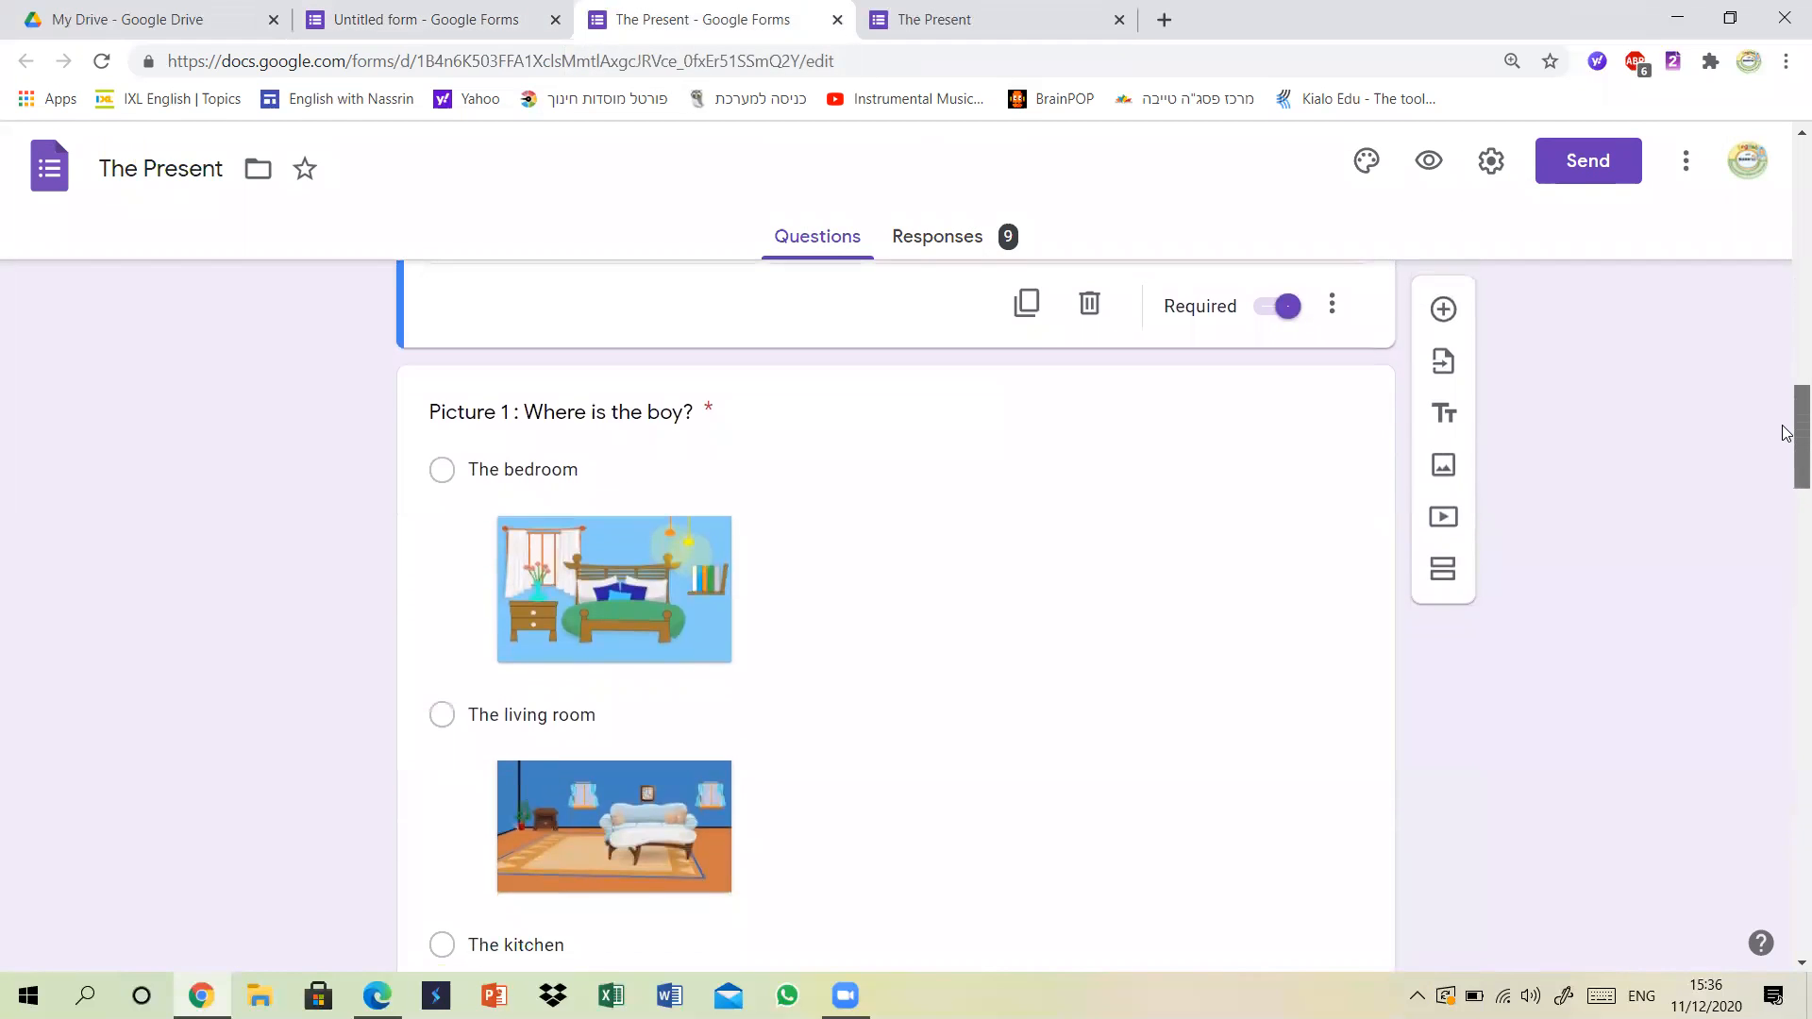
left_click(515, 418)
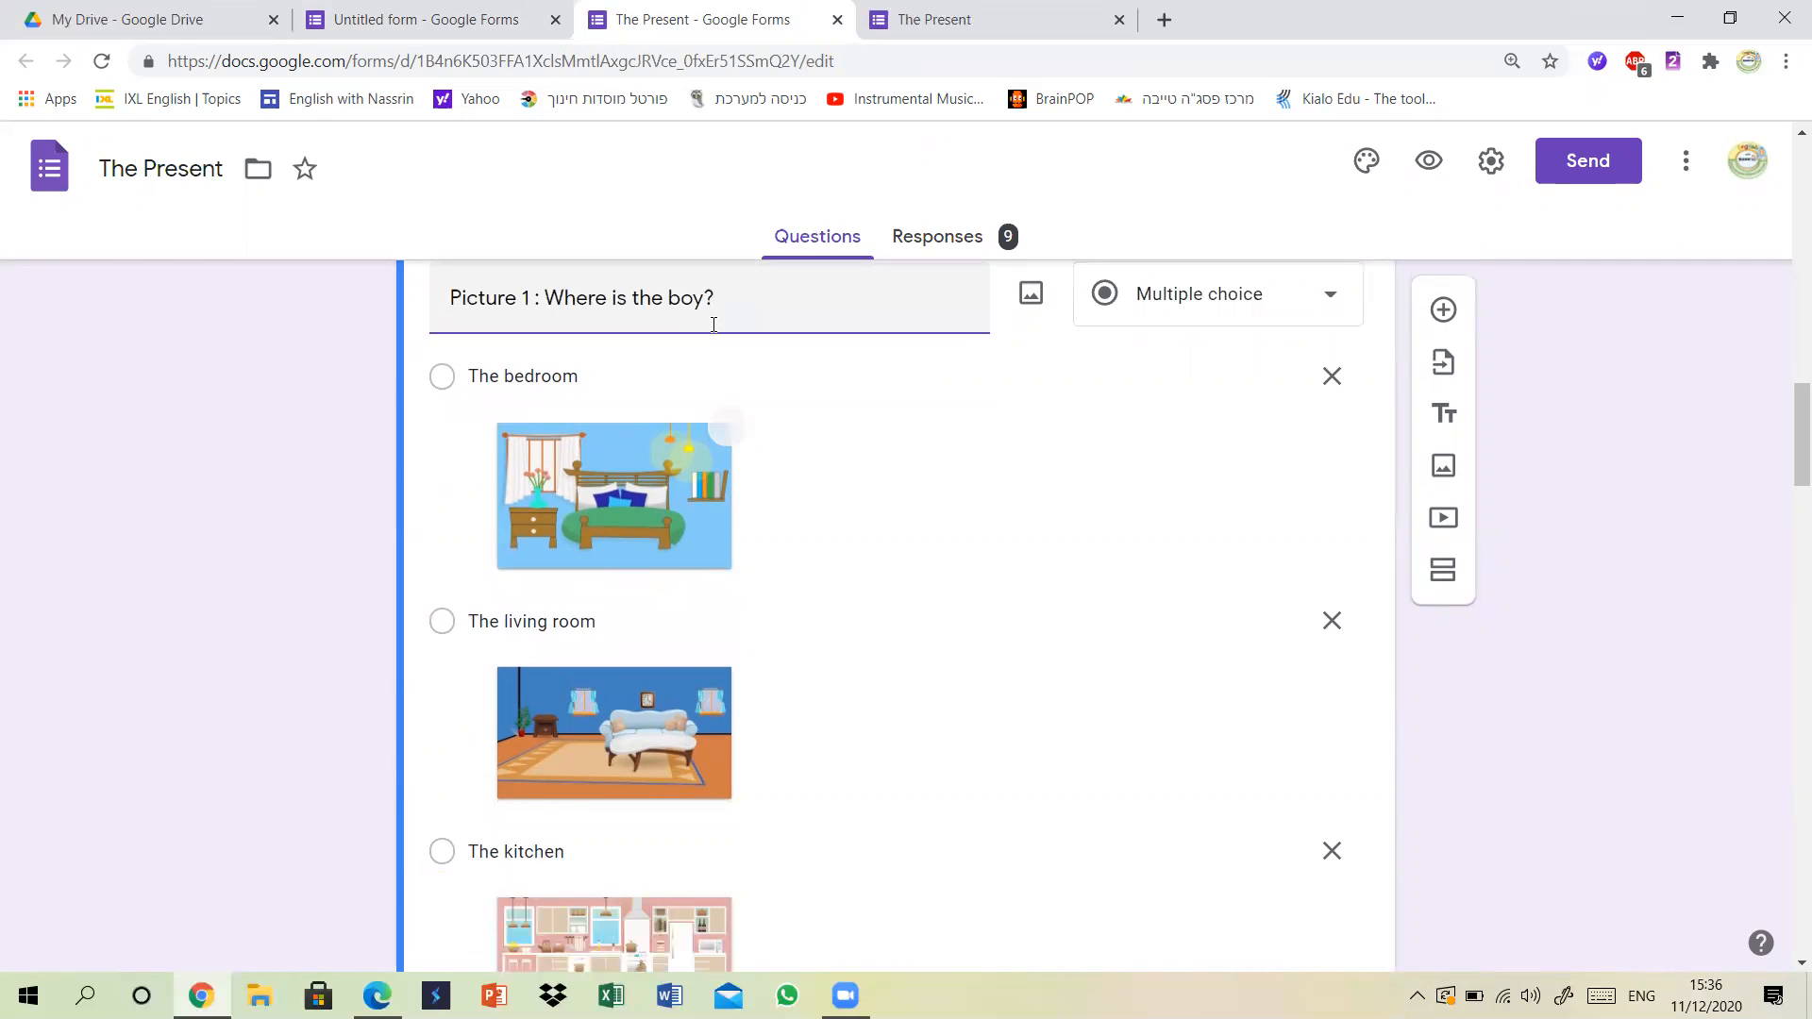
triple_click(675, 300)
right_click(676, 300)
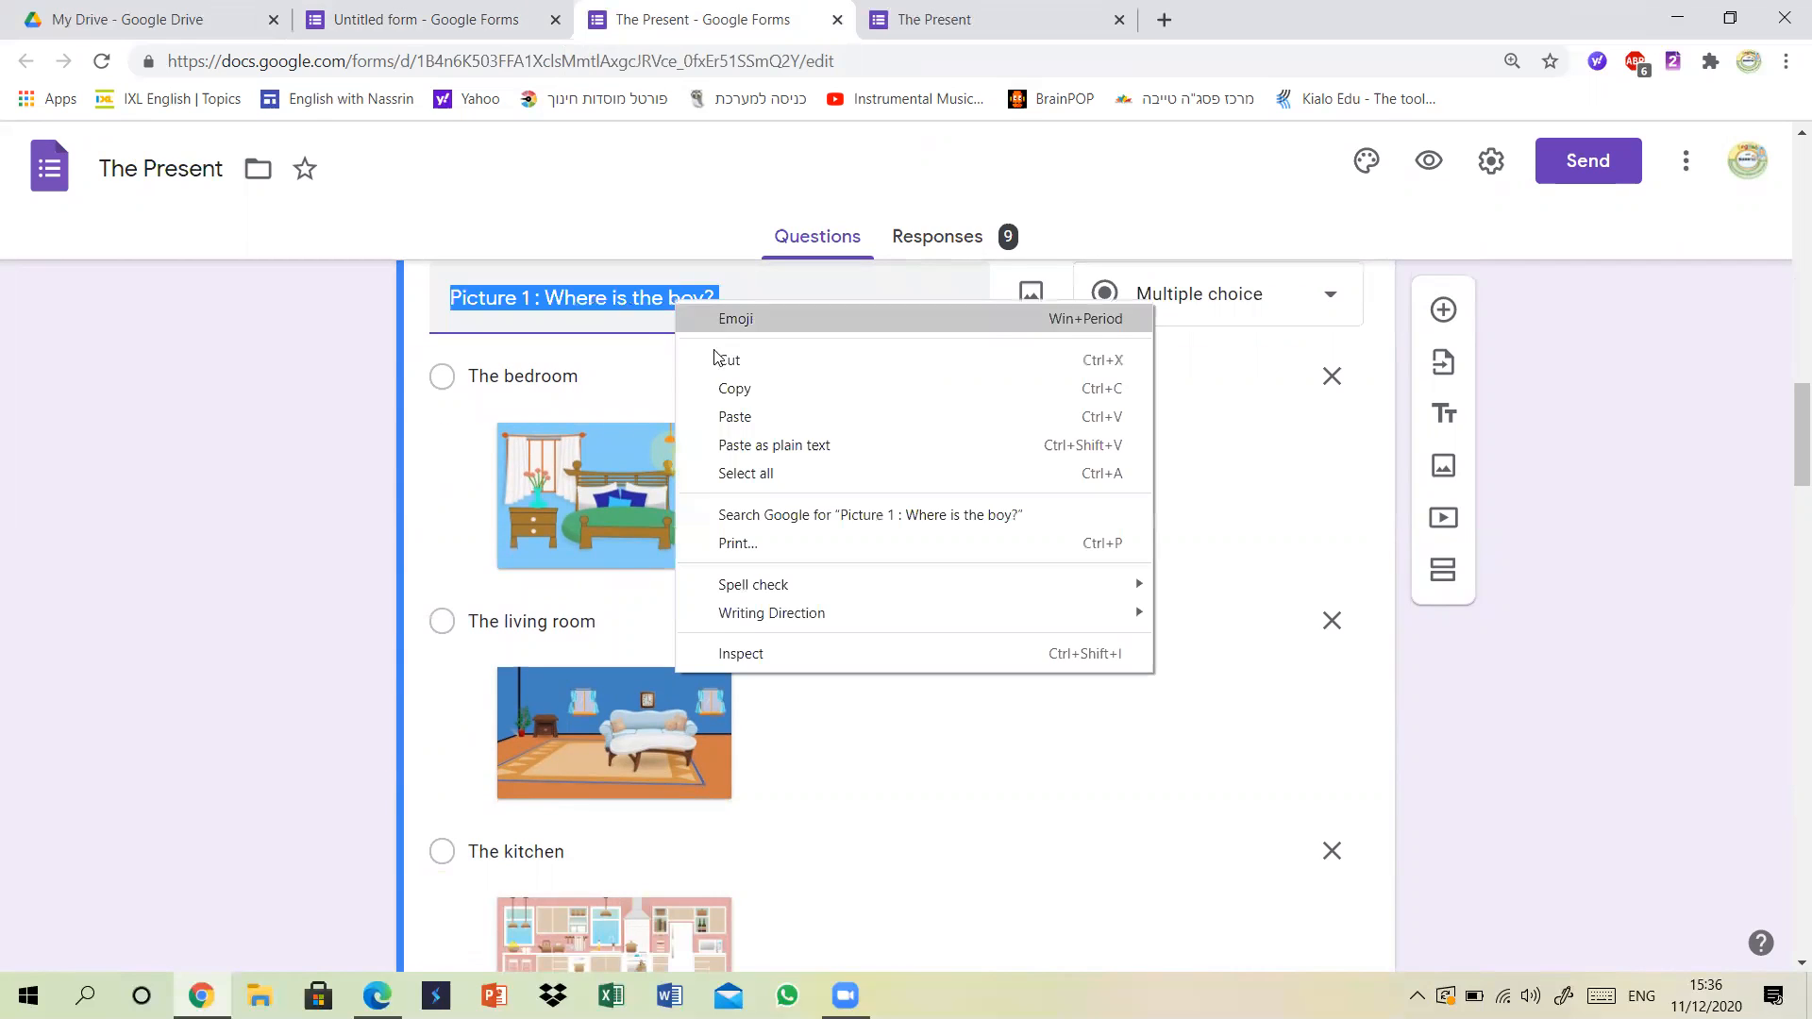
left_click(723, 385)
left_click(465, 14)
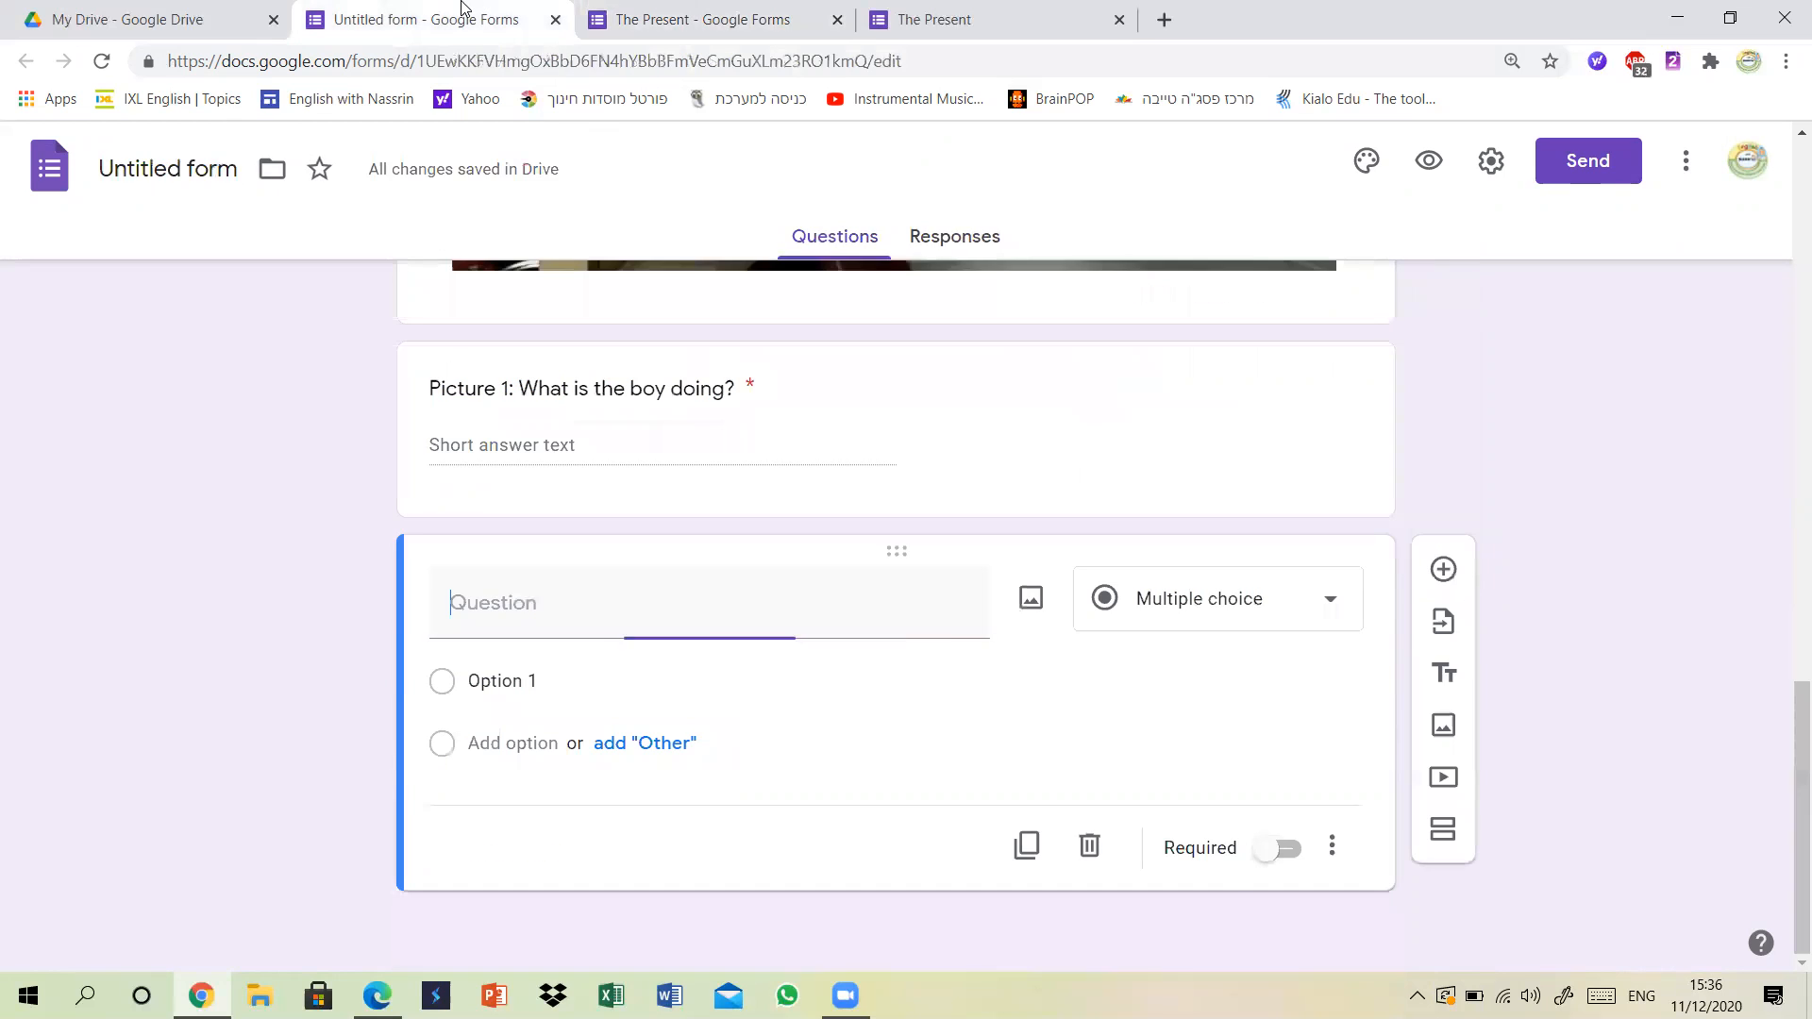
left_click(551, 605)
key("ctrl+v")
Name the first answer option of the "Where is the boy?" question "Living room".
scroll(1784, 660, "up", 3)
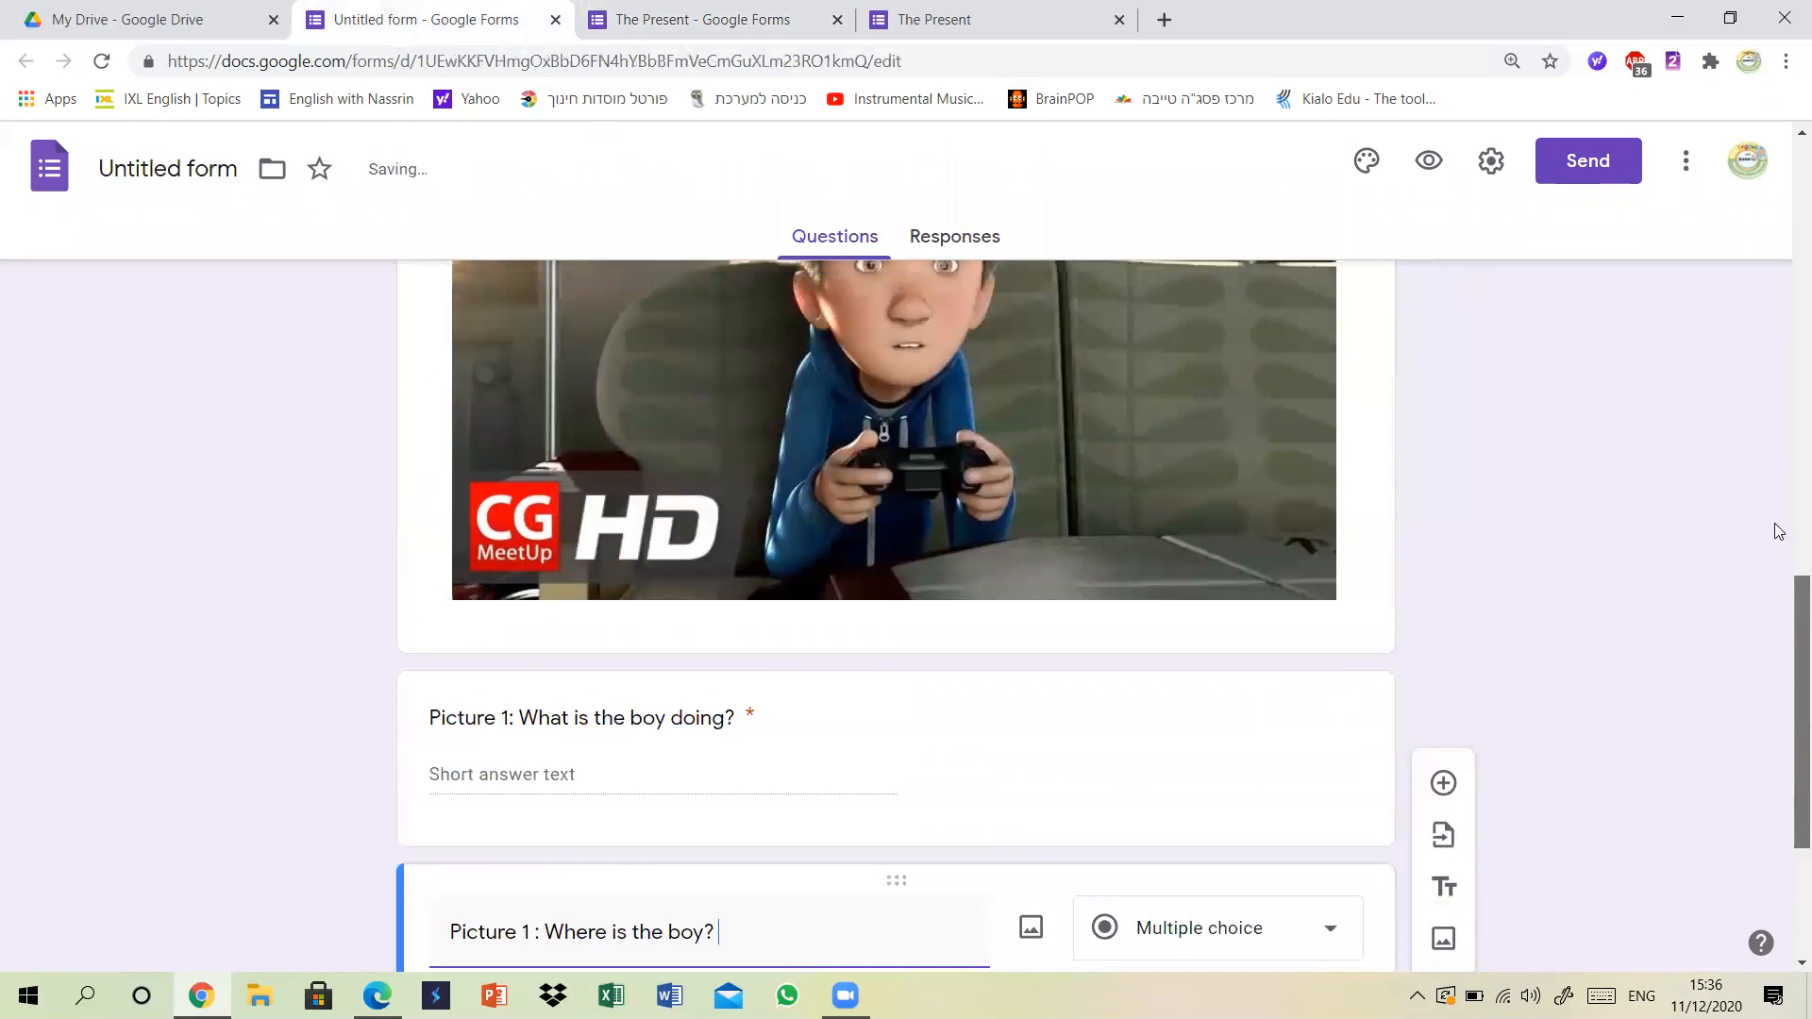
scroll(1779, 531, "up", 3)
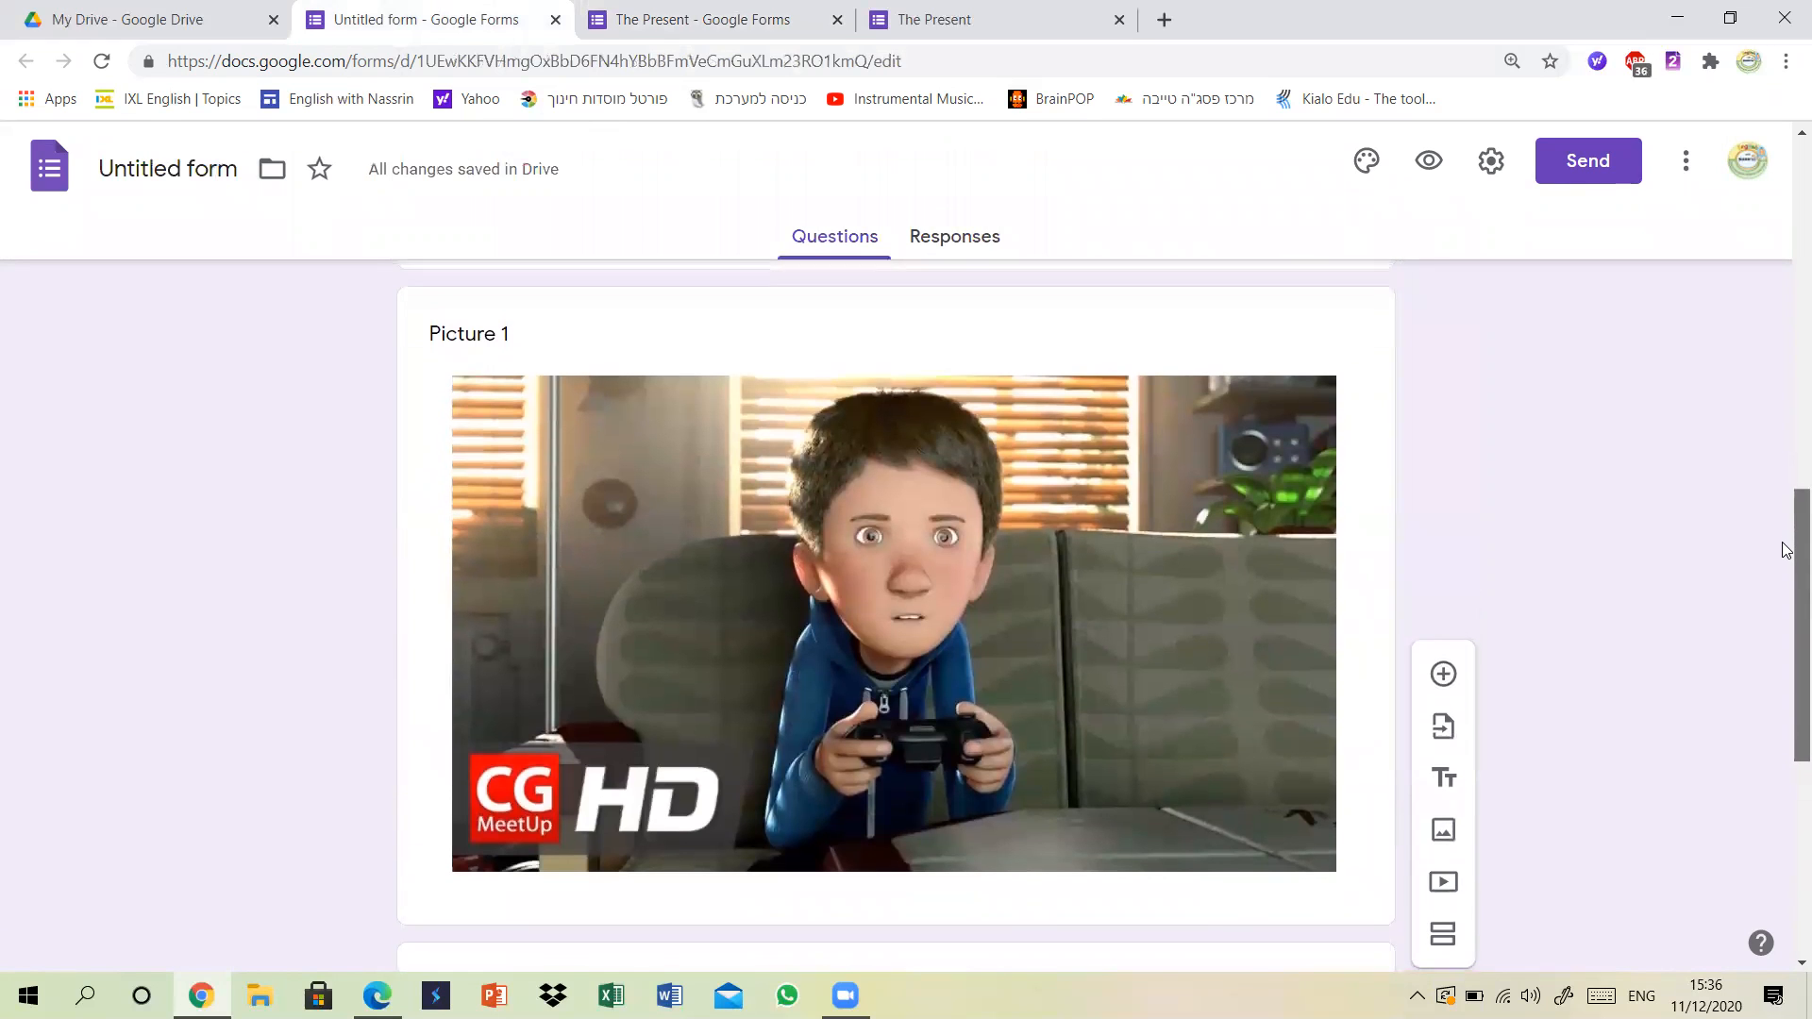
scroll(1786, 555, "down", 1)
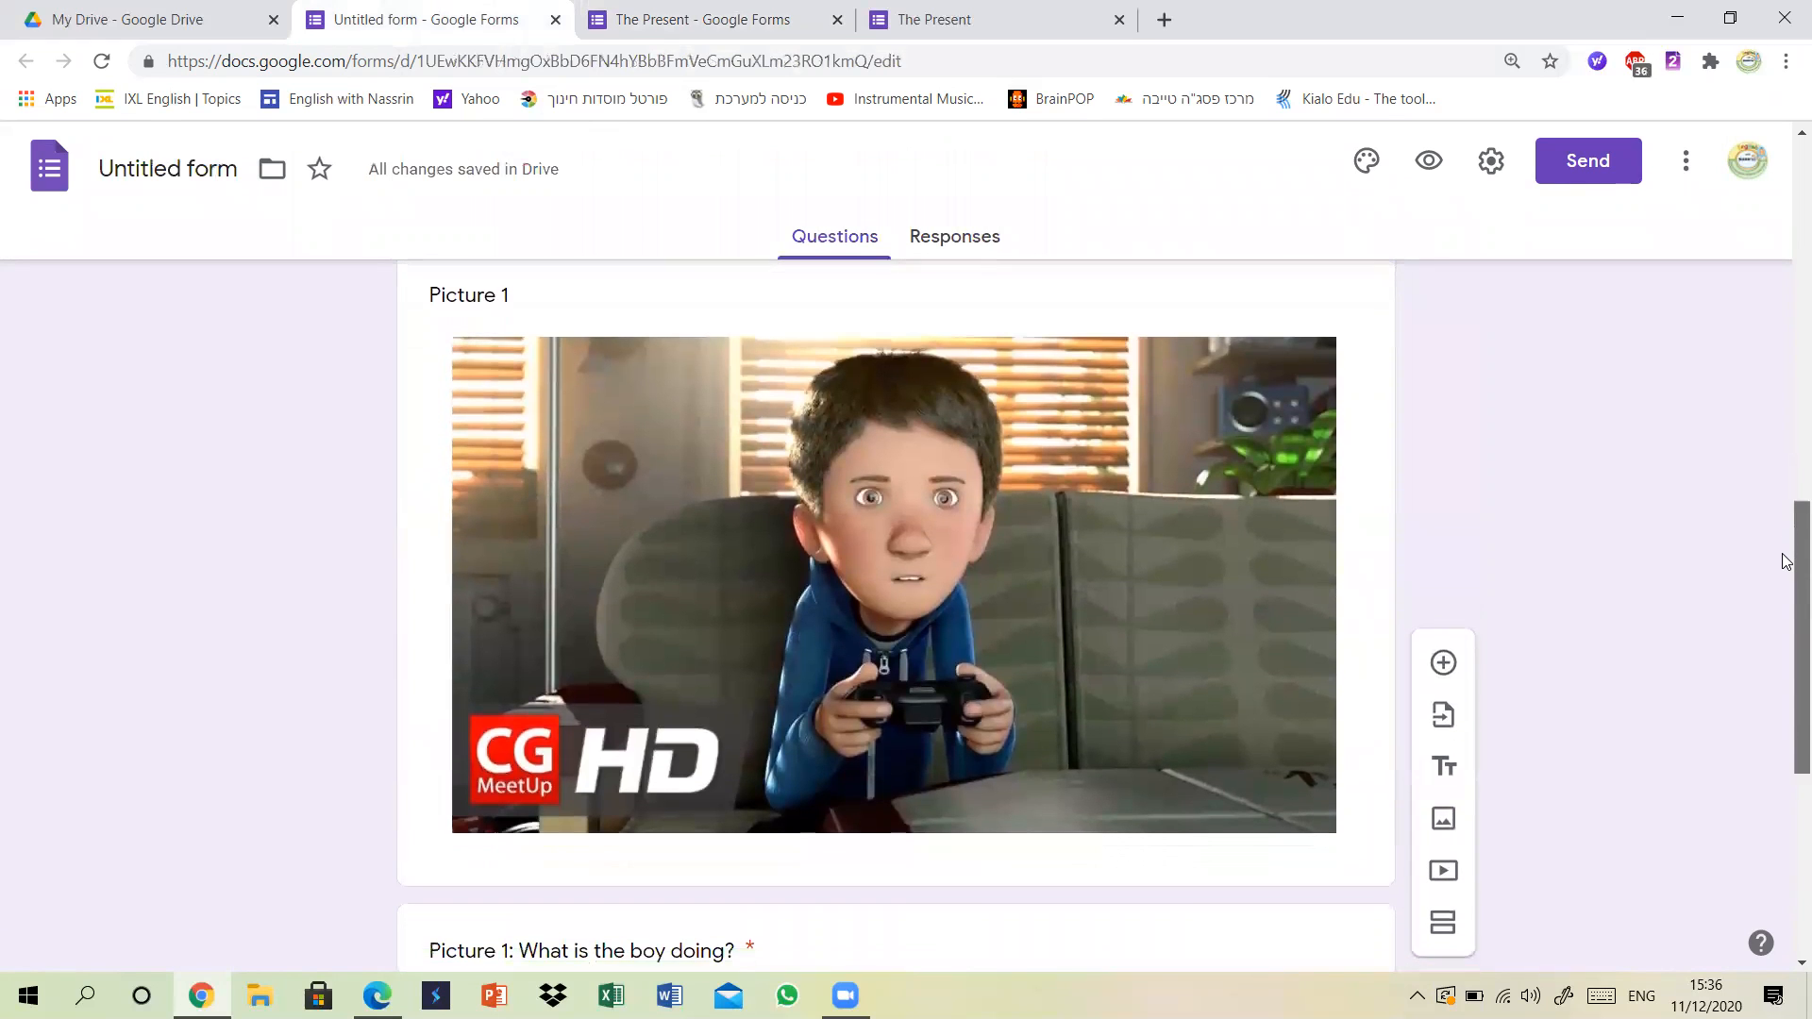
scroll(1786, 561, "down", 1)
scroll(1786, 559, "up", 1)
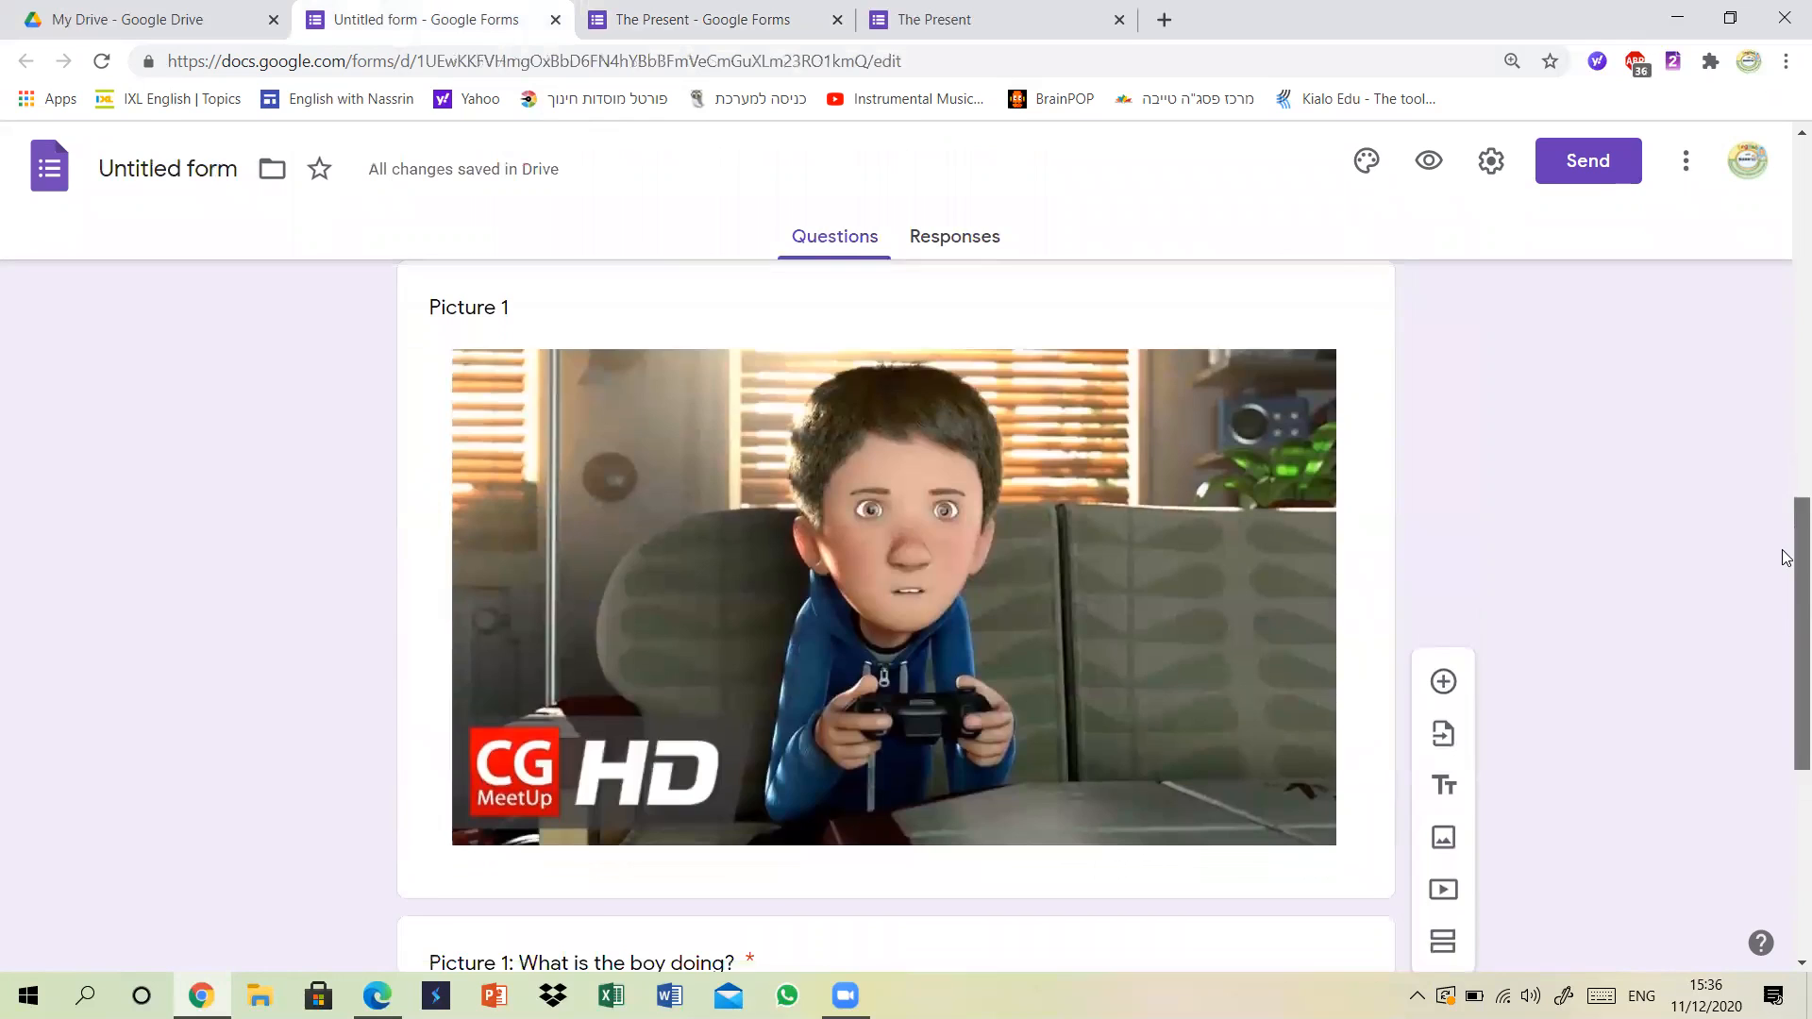
scroll(1786, 557, "down", 6)
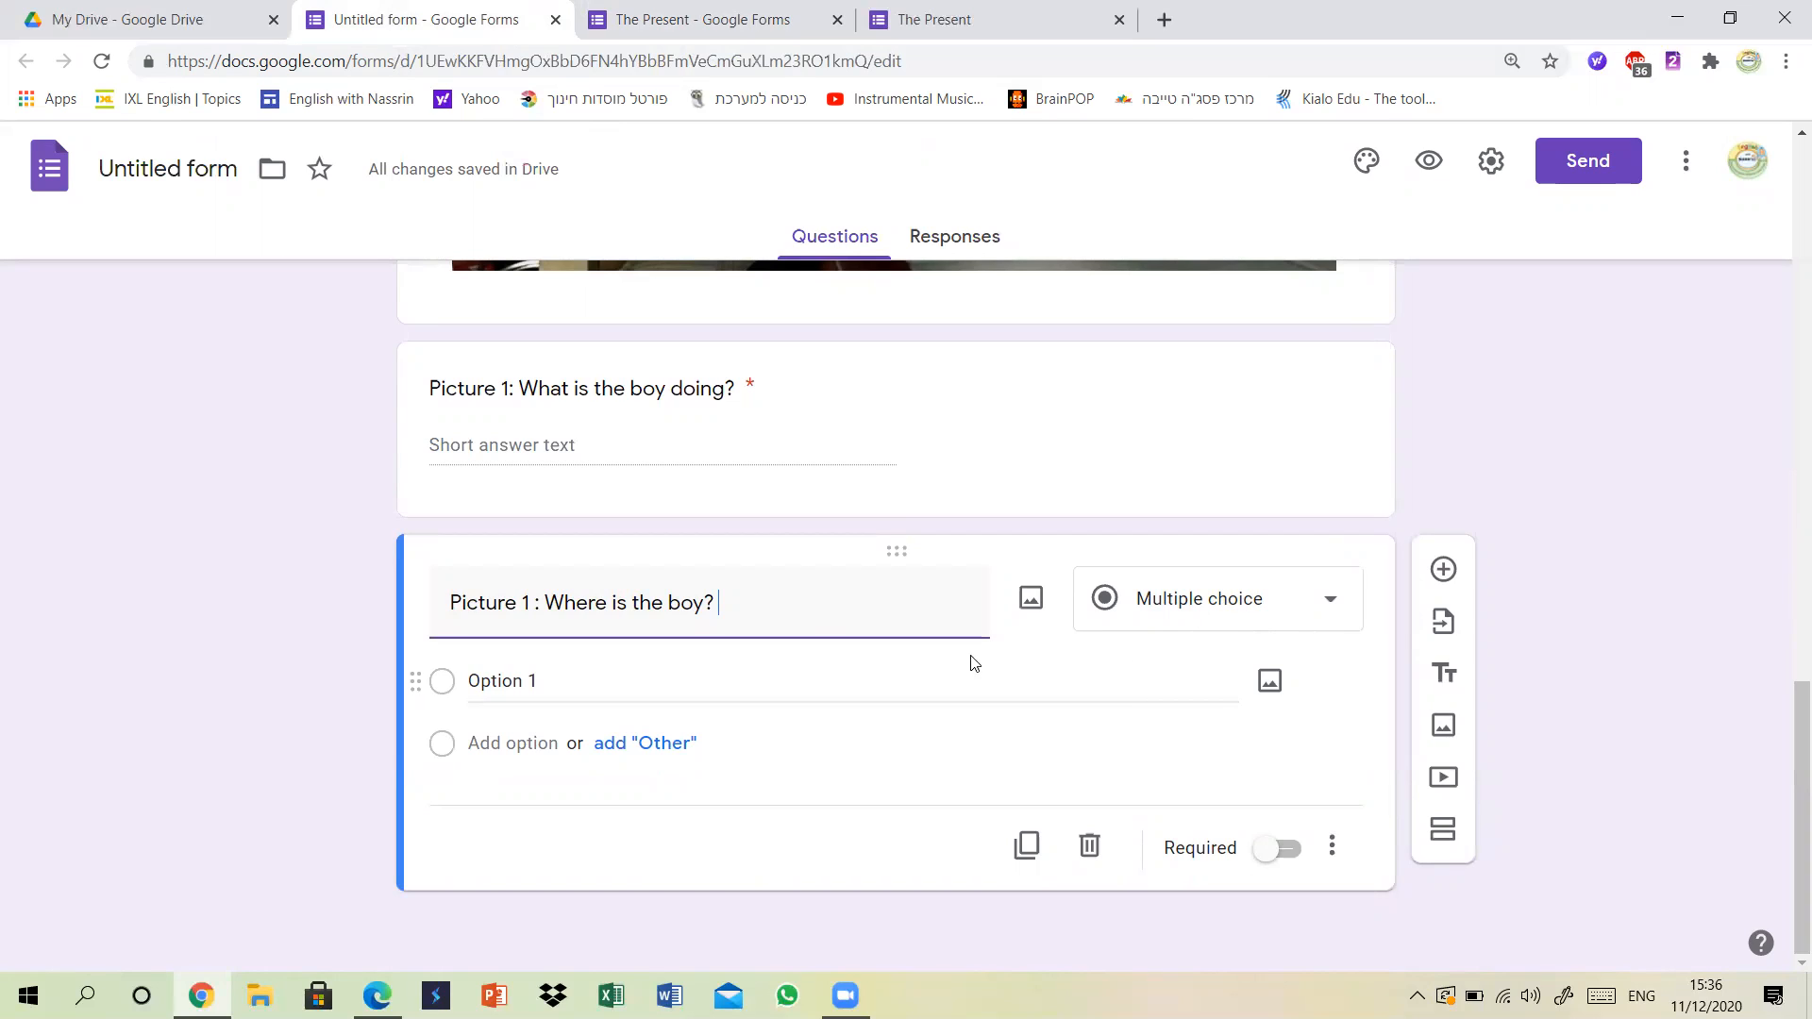
left_click(591, 690)
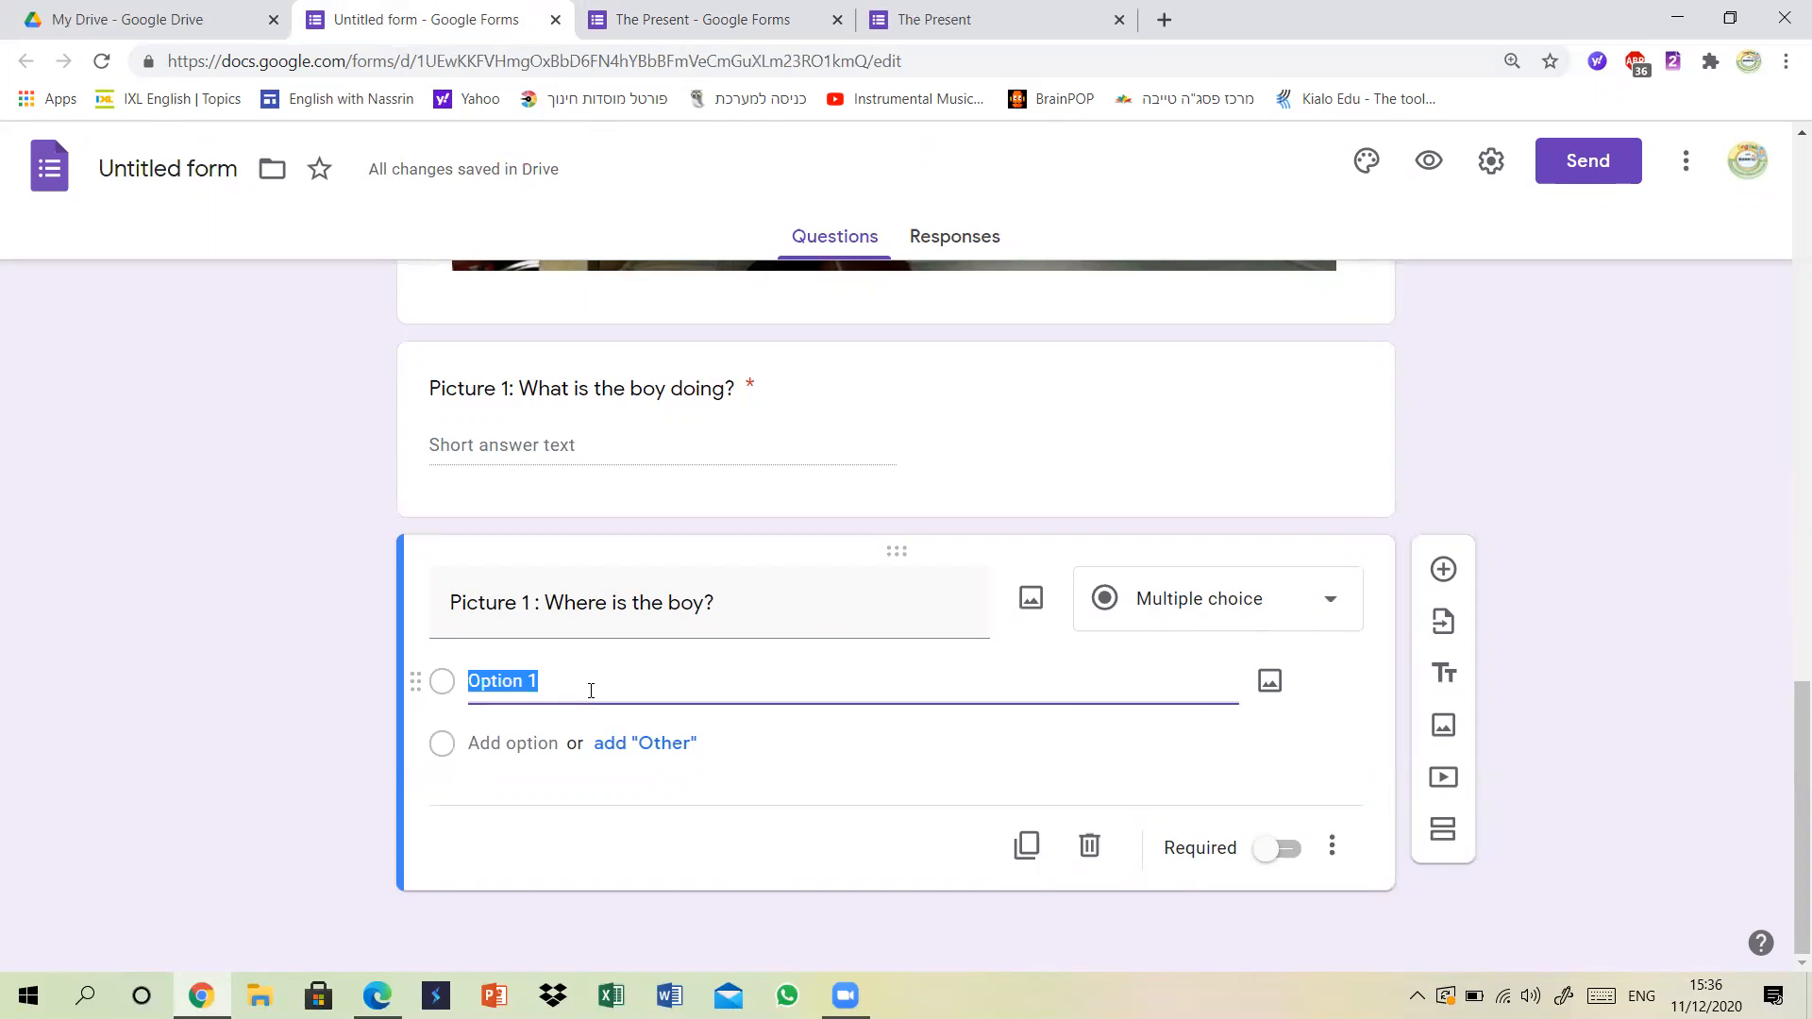
type("Li")
type("vimg")
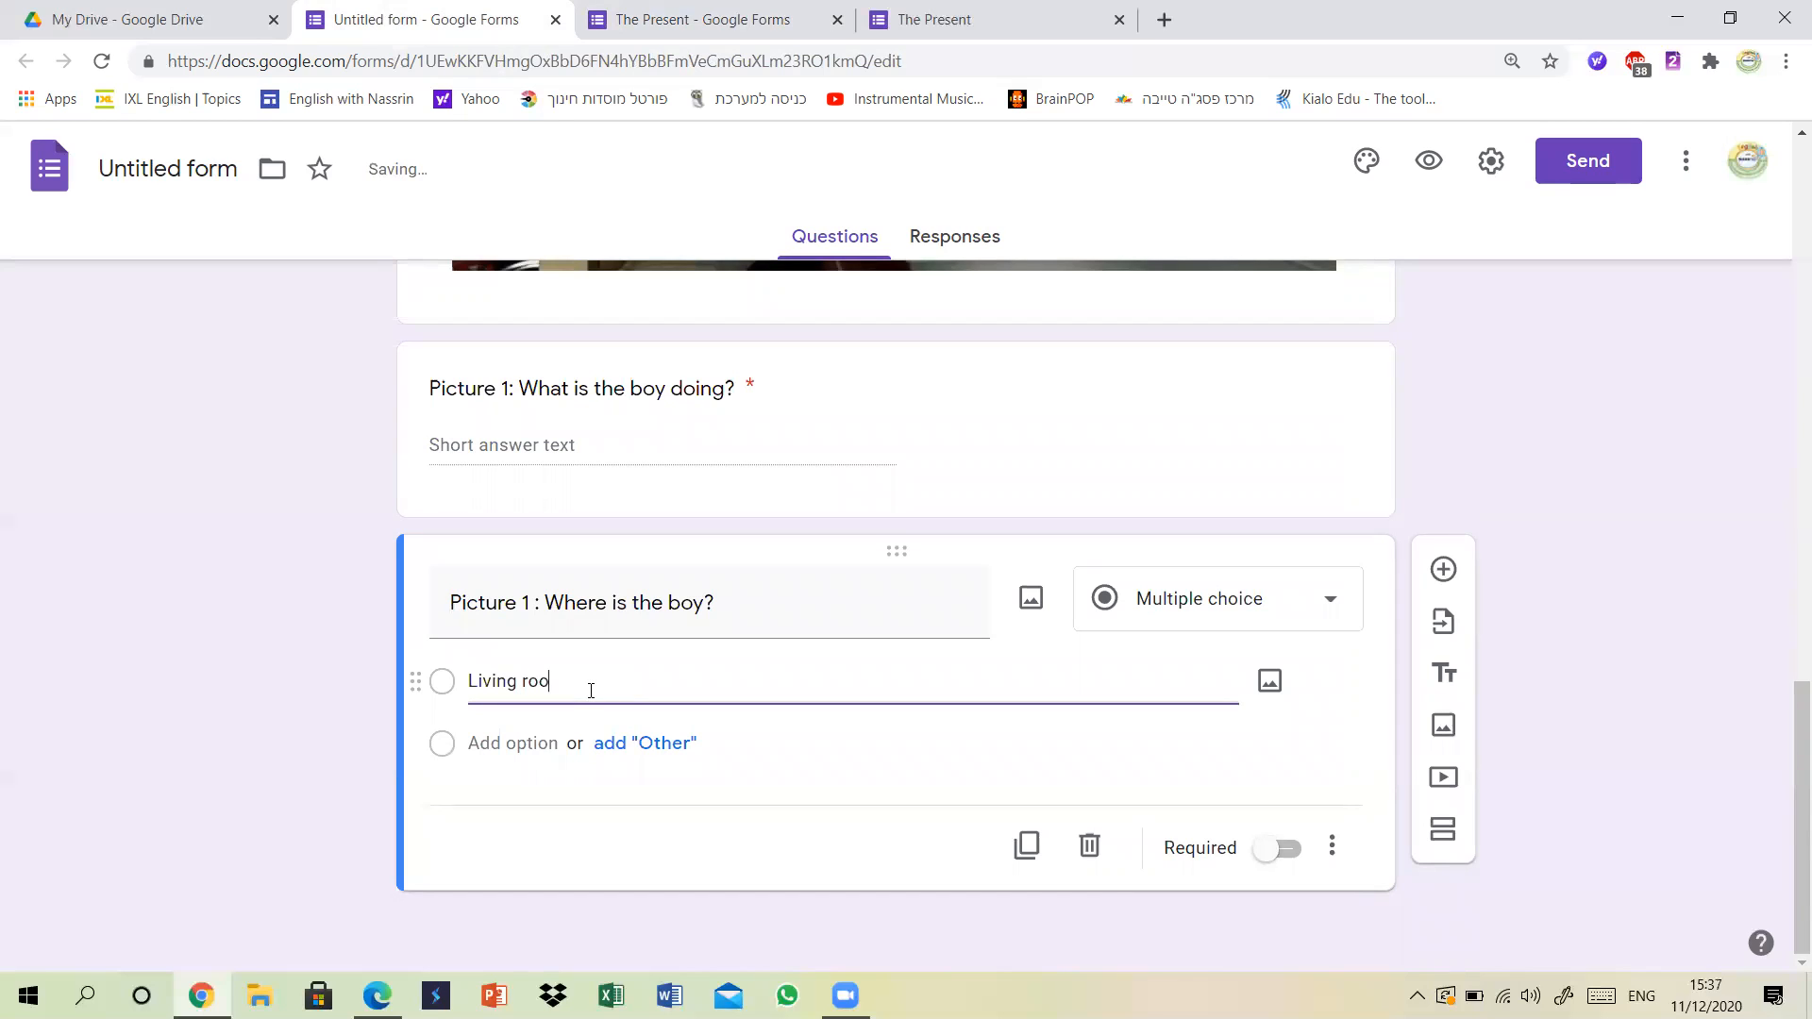
Search Google Images for "living room cartoon" and insert the living room picture with the man in red into the "Living room" option.
left_click(1266, 696)
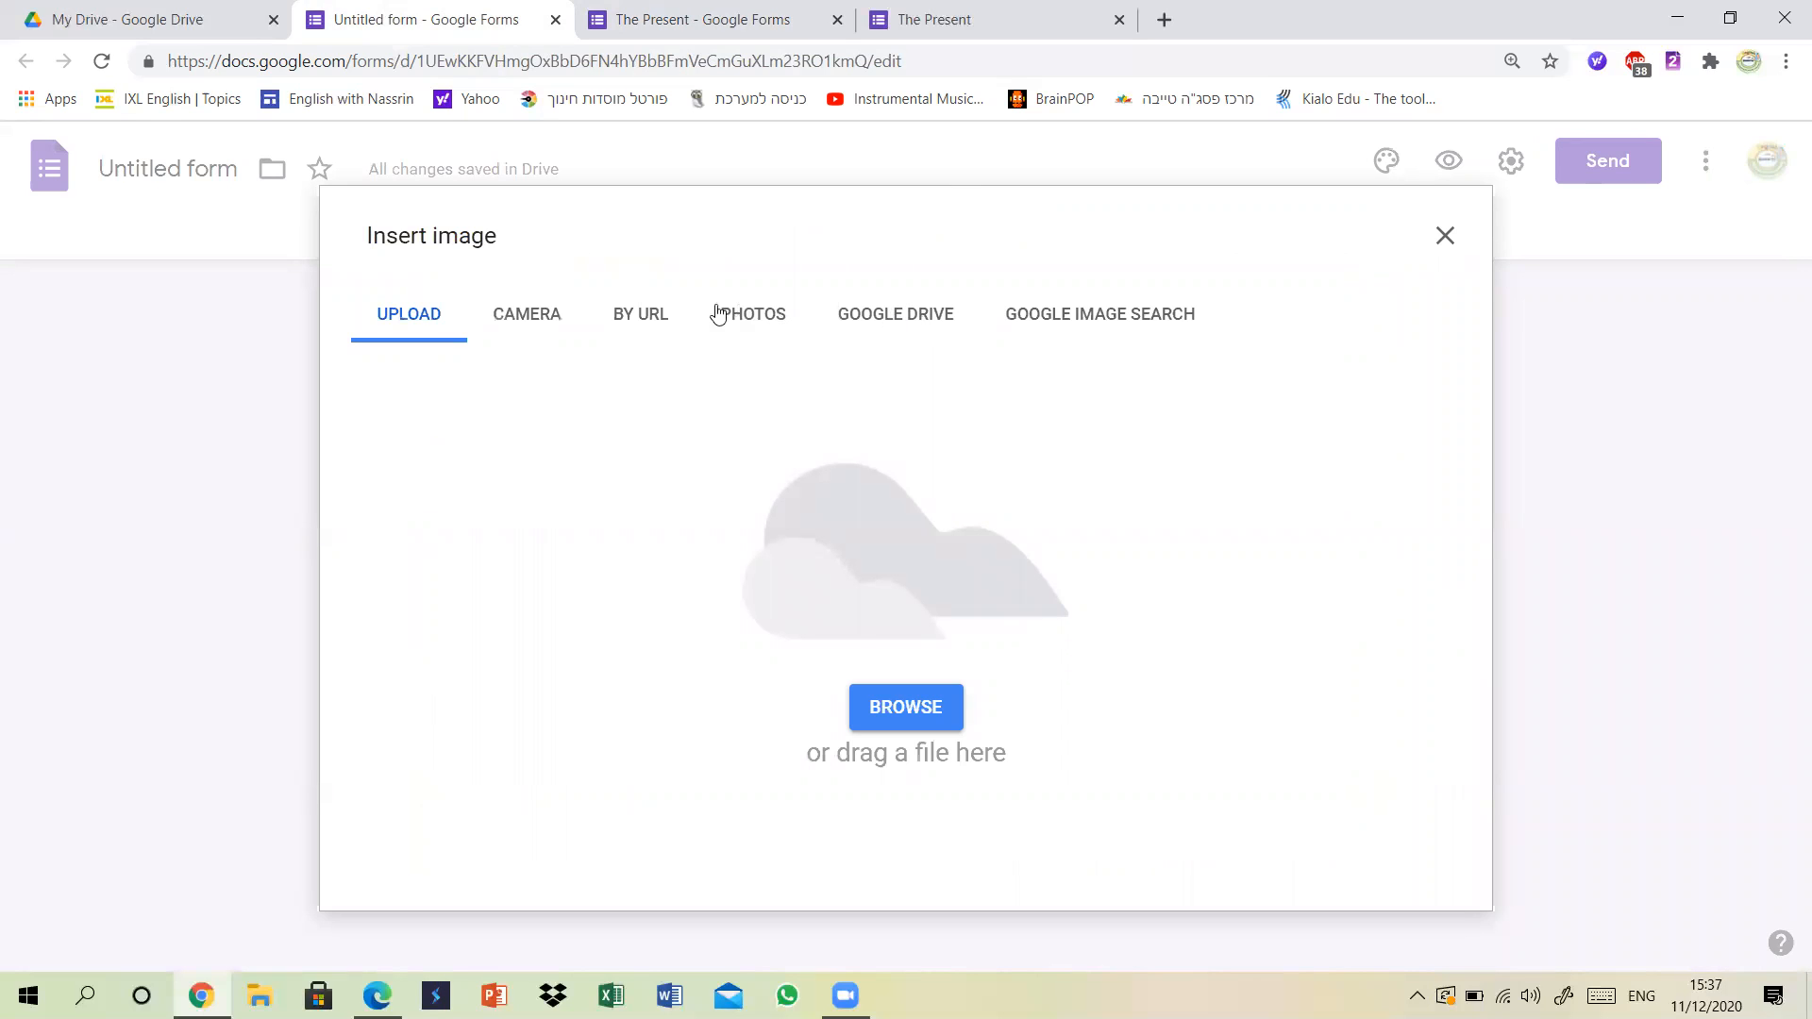
left_click(1114, 313)
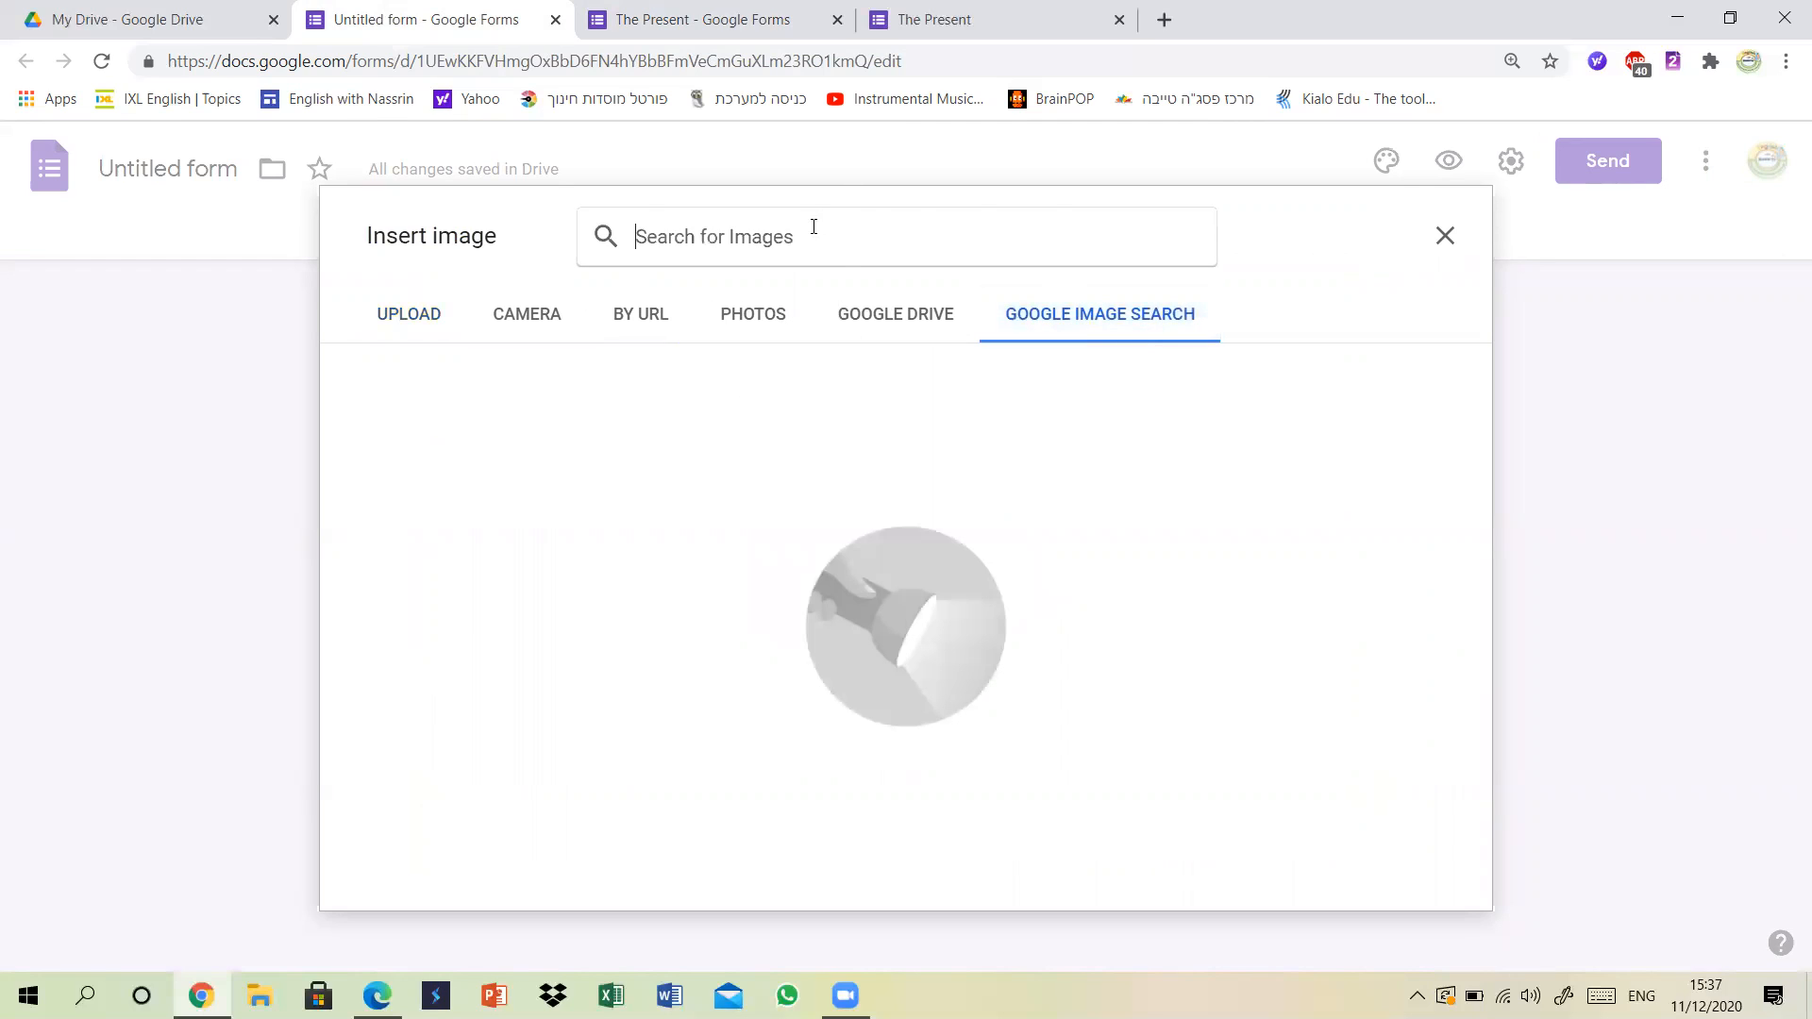
type("liv")
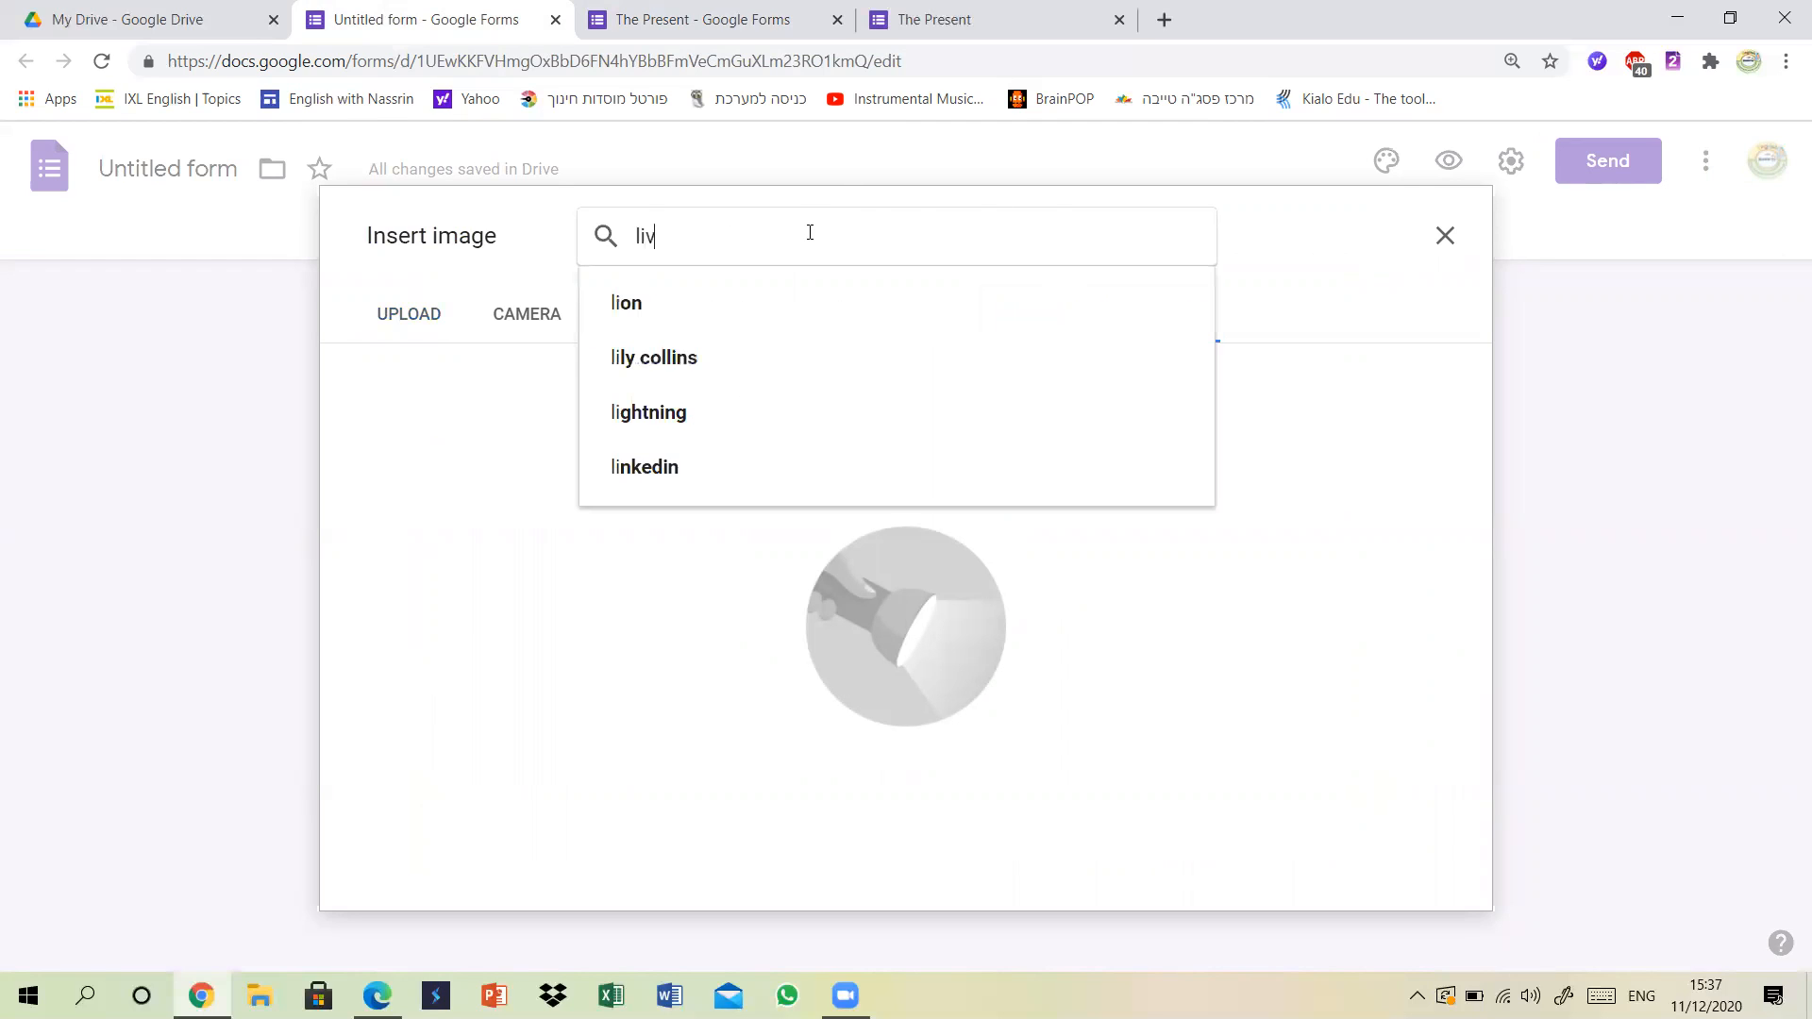
type("ing room")
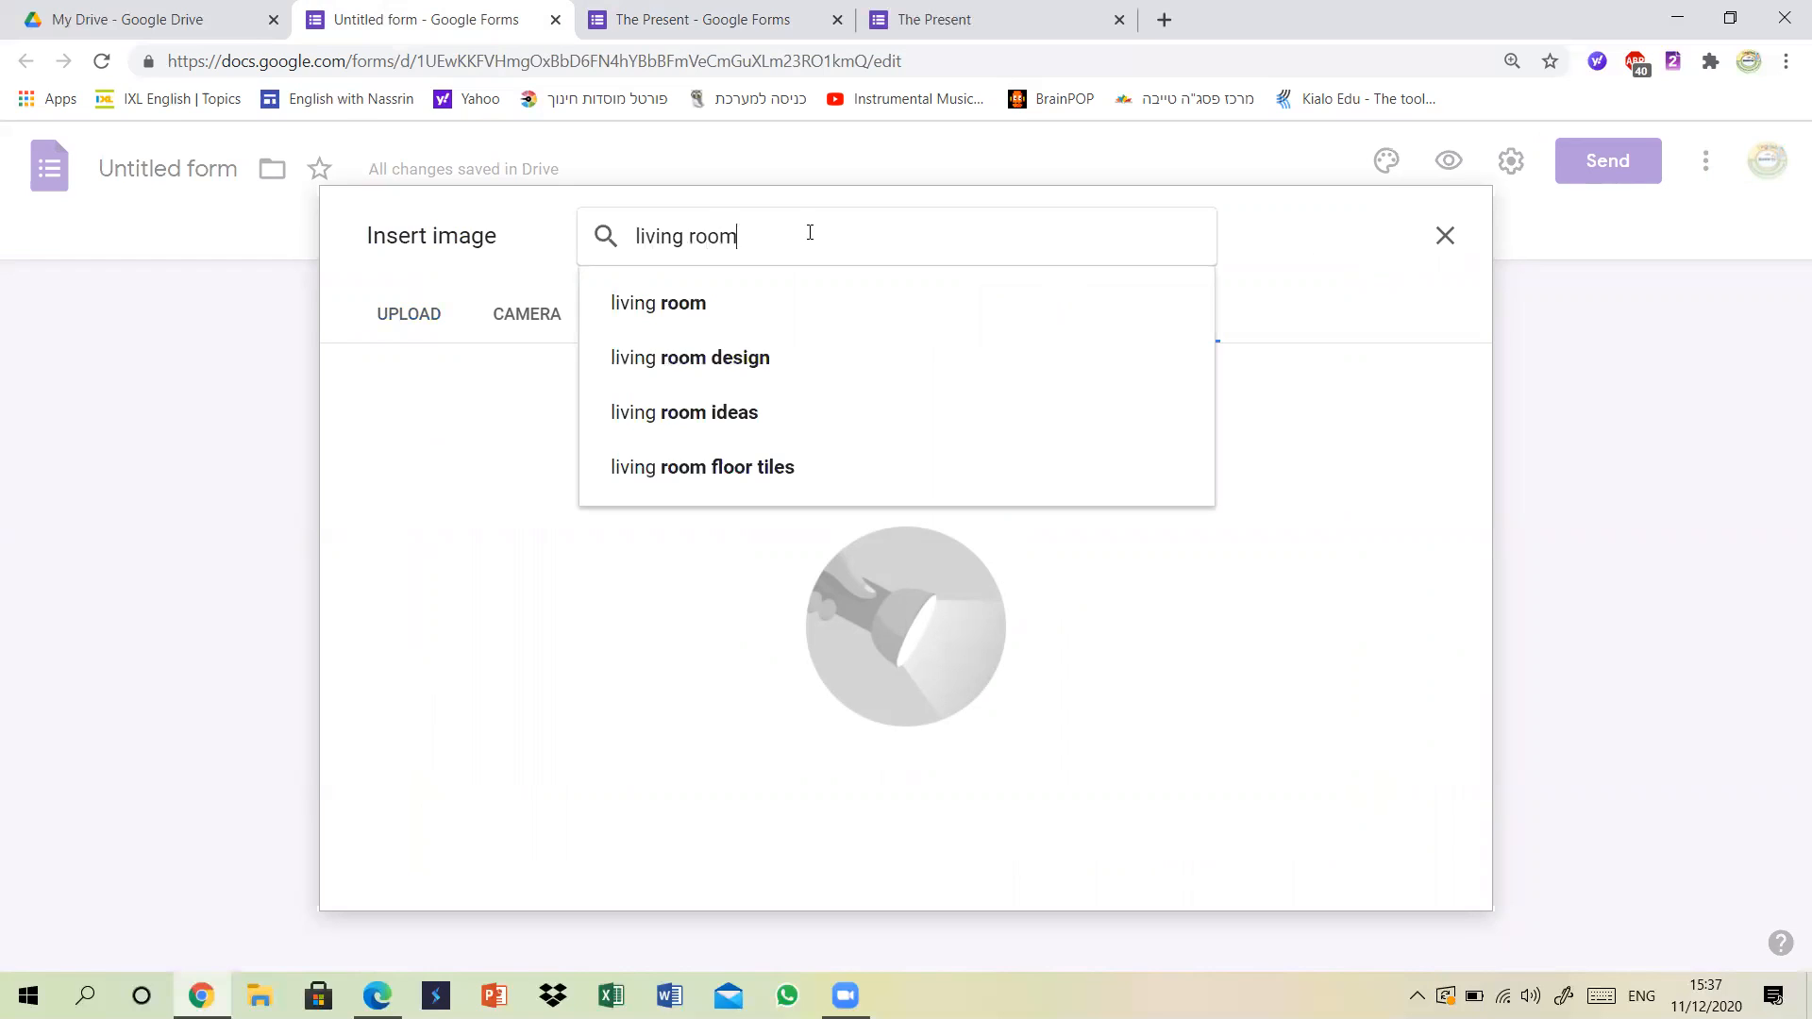
type(" car")
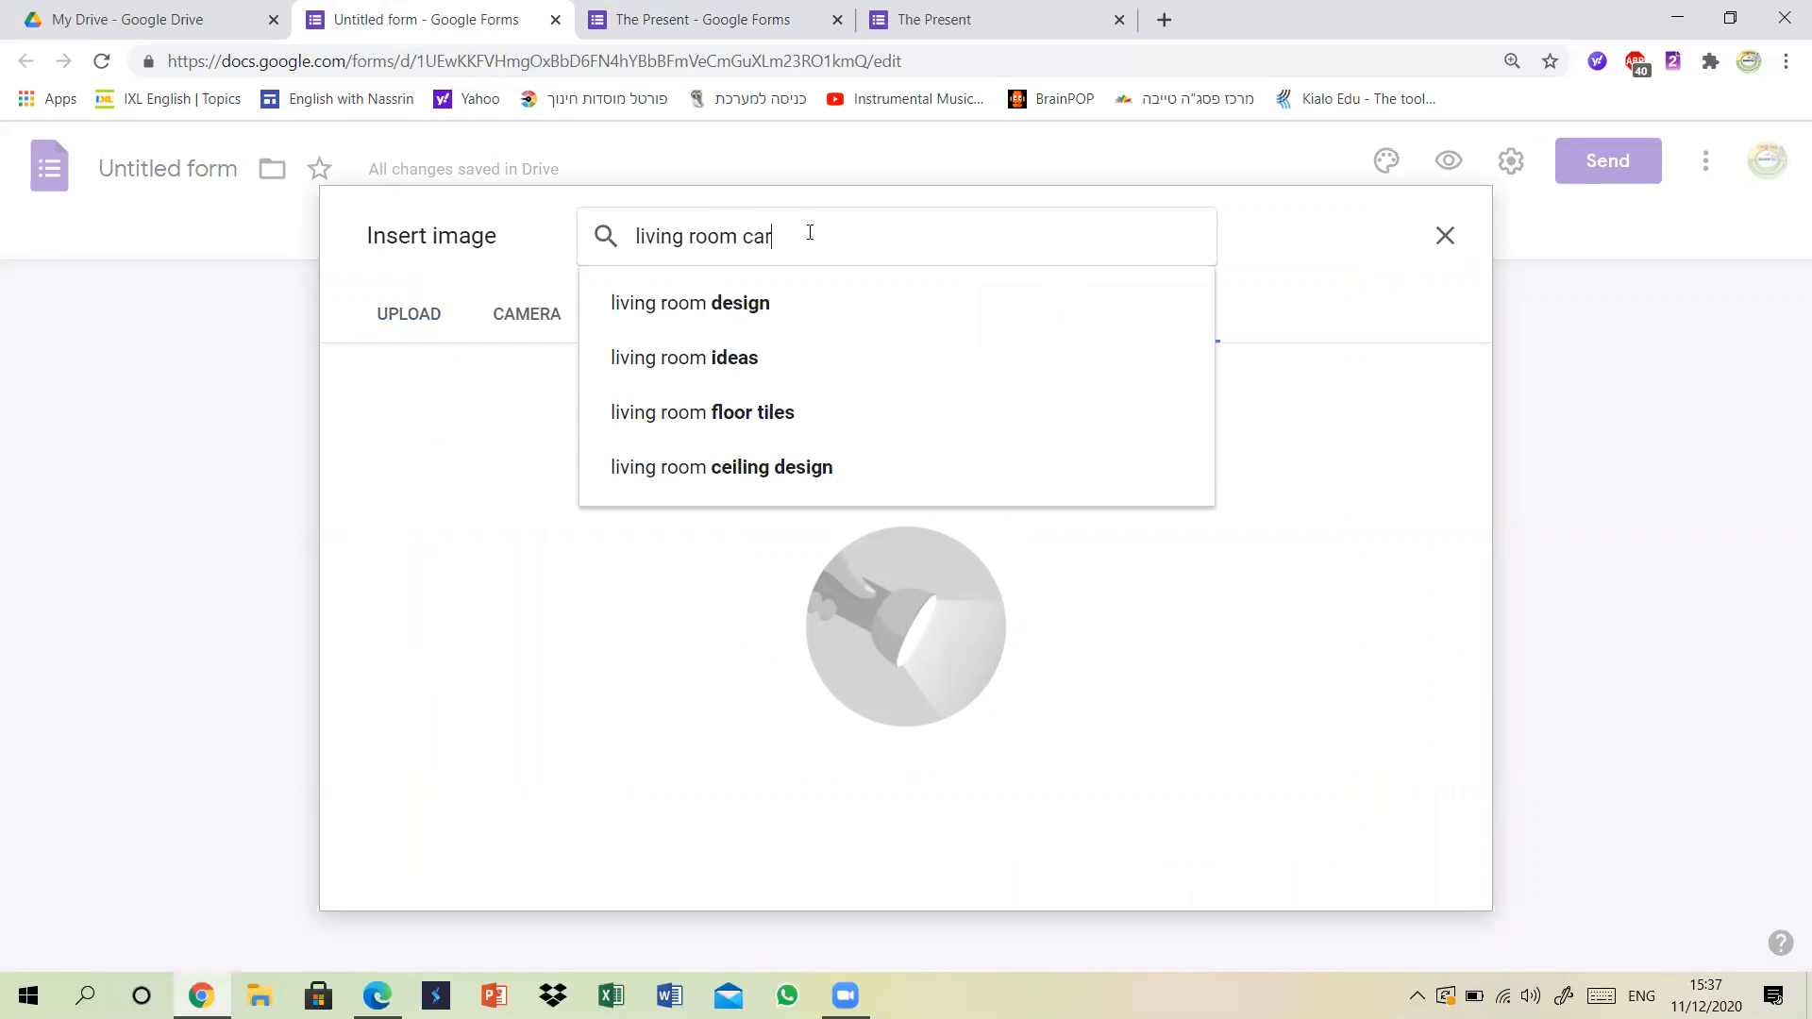
type("toon")
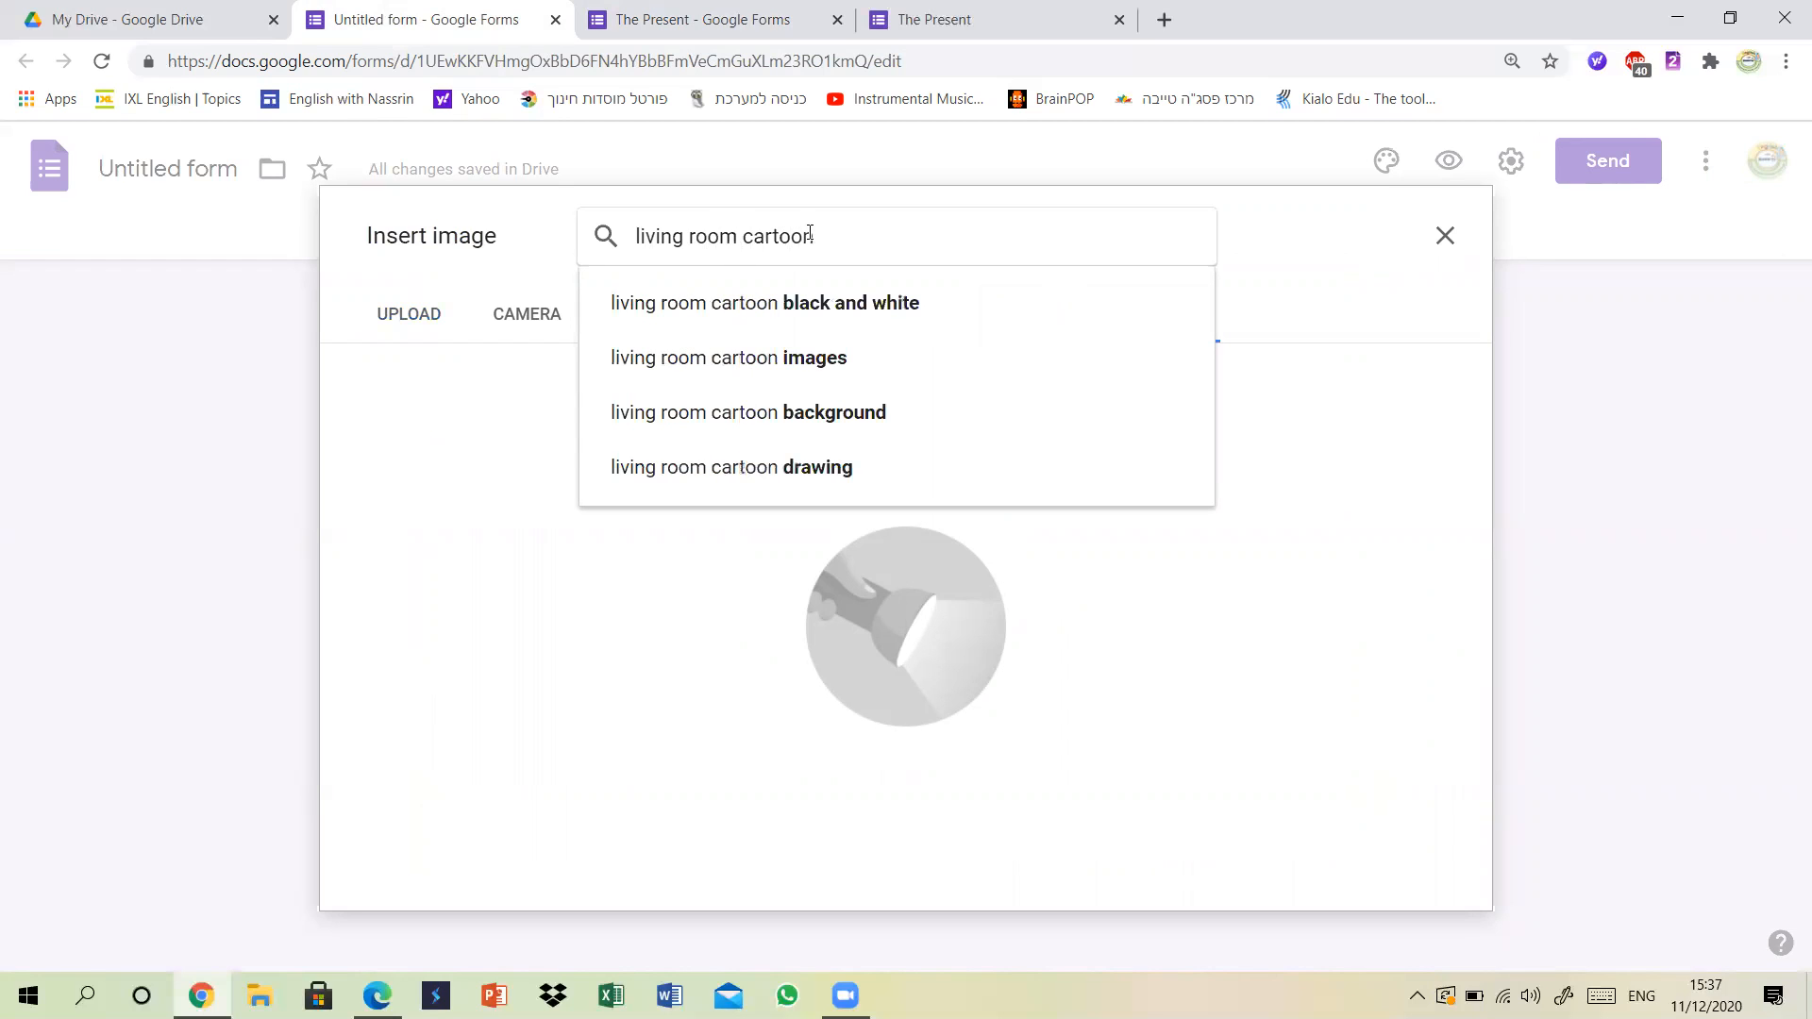
key("Return")
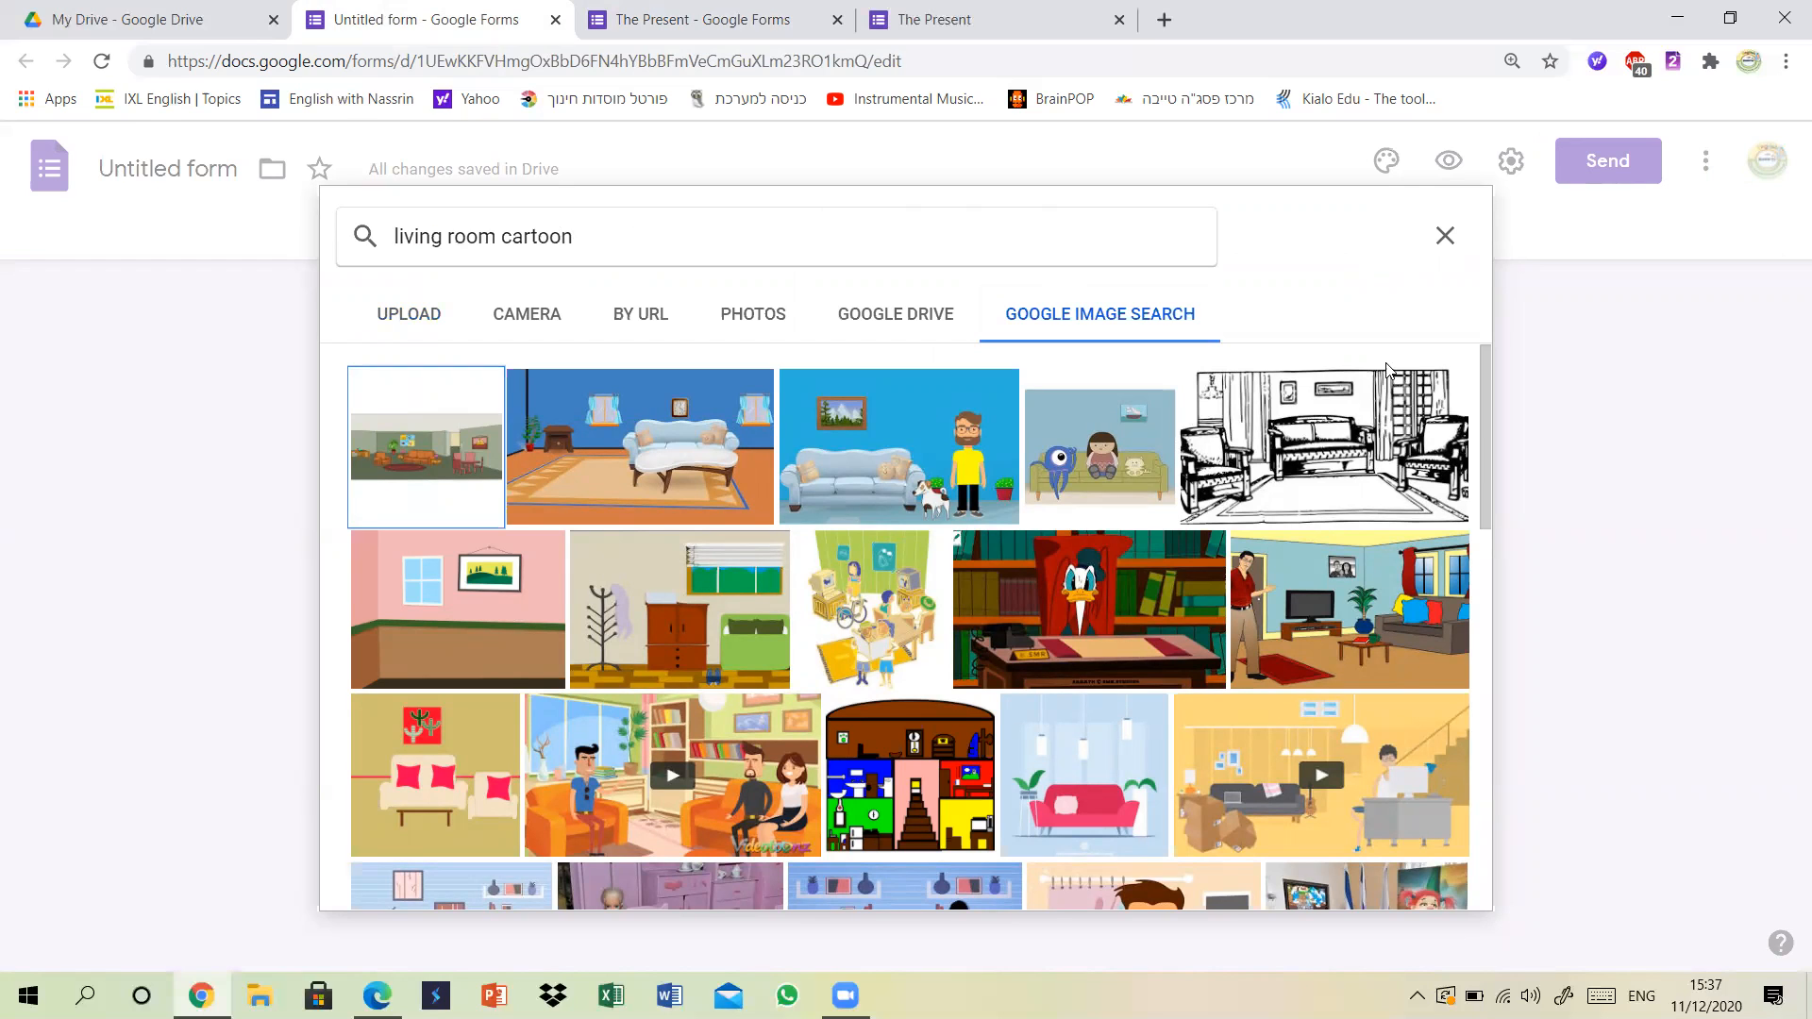
left_click(1366, 609)
left_click(1428, 884)
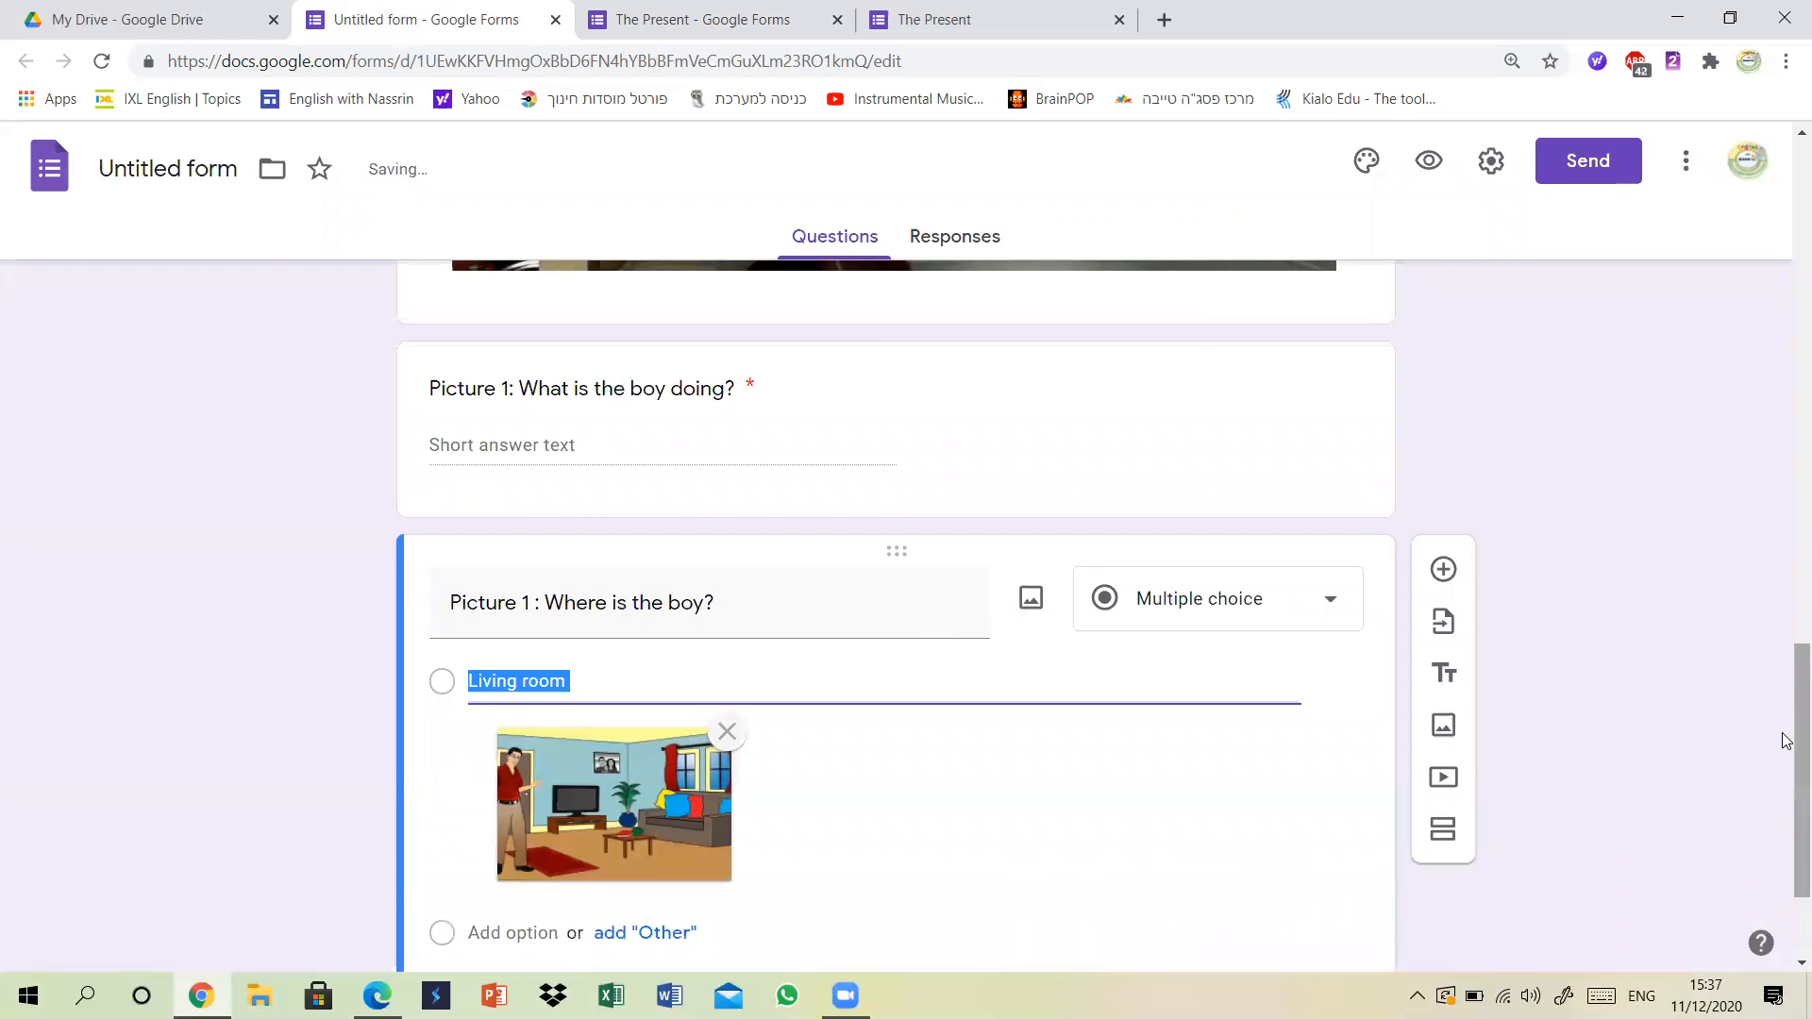
Add a second answer option "kitchen" to the "Where is the boy?" question.
scroll(1786, 741, "down", 2)
left_click(528, 791)
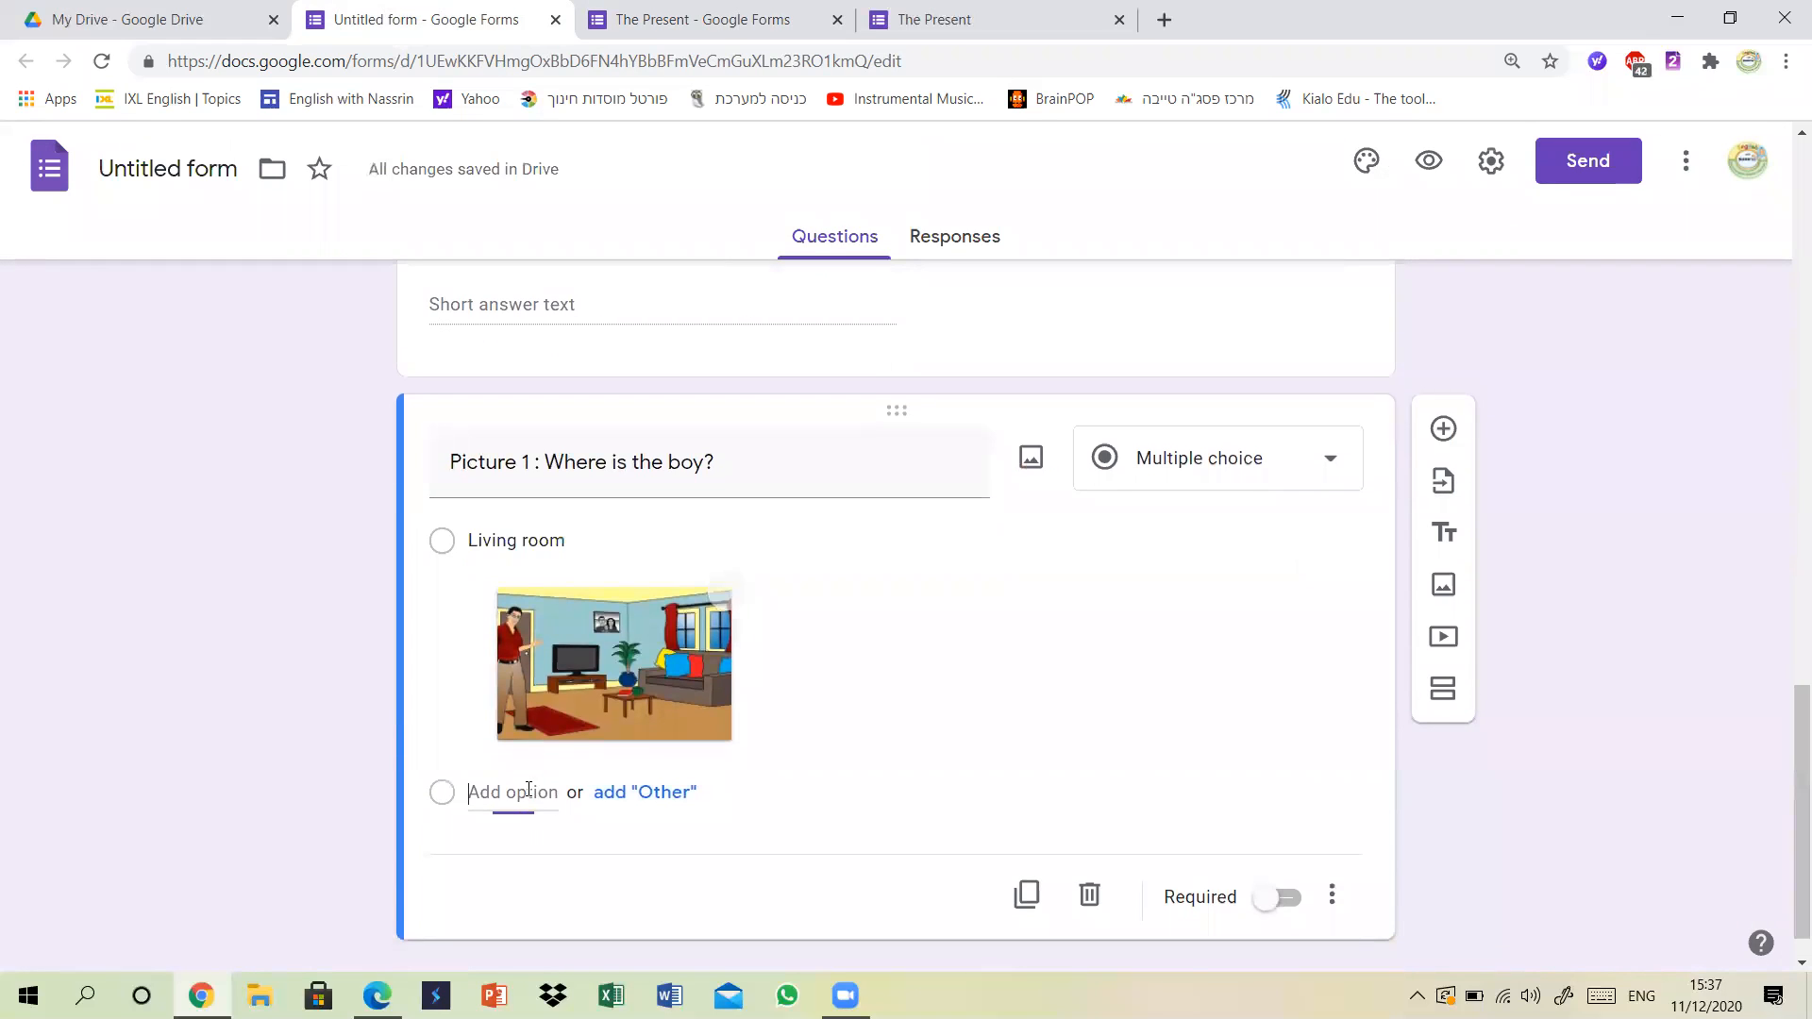
type("kitchen")
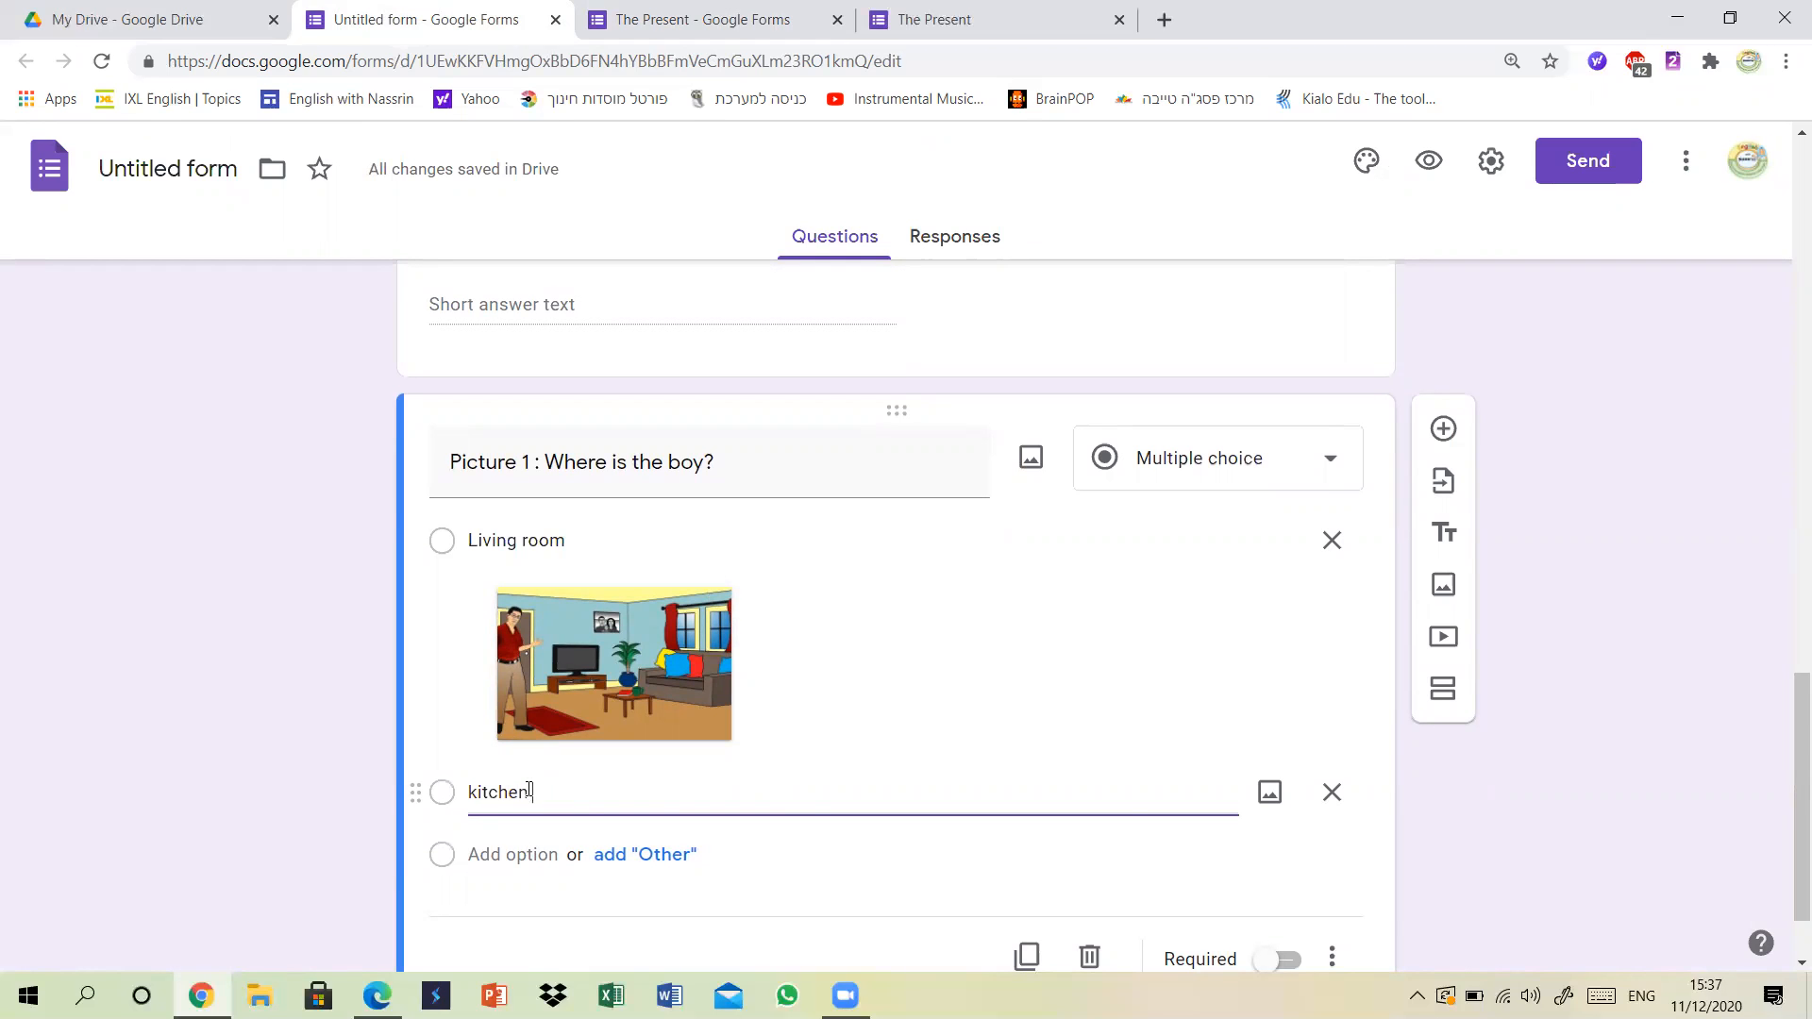
Search Google Images for "kitchen cartoon" and insert the picture of white cabinets against a dark blue wall into the "kitchen" option.
left_click(1270, 795)
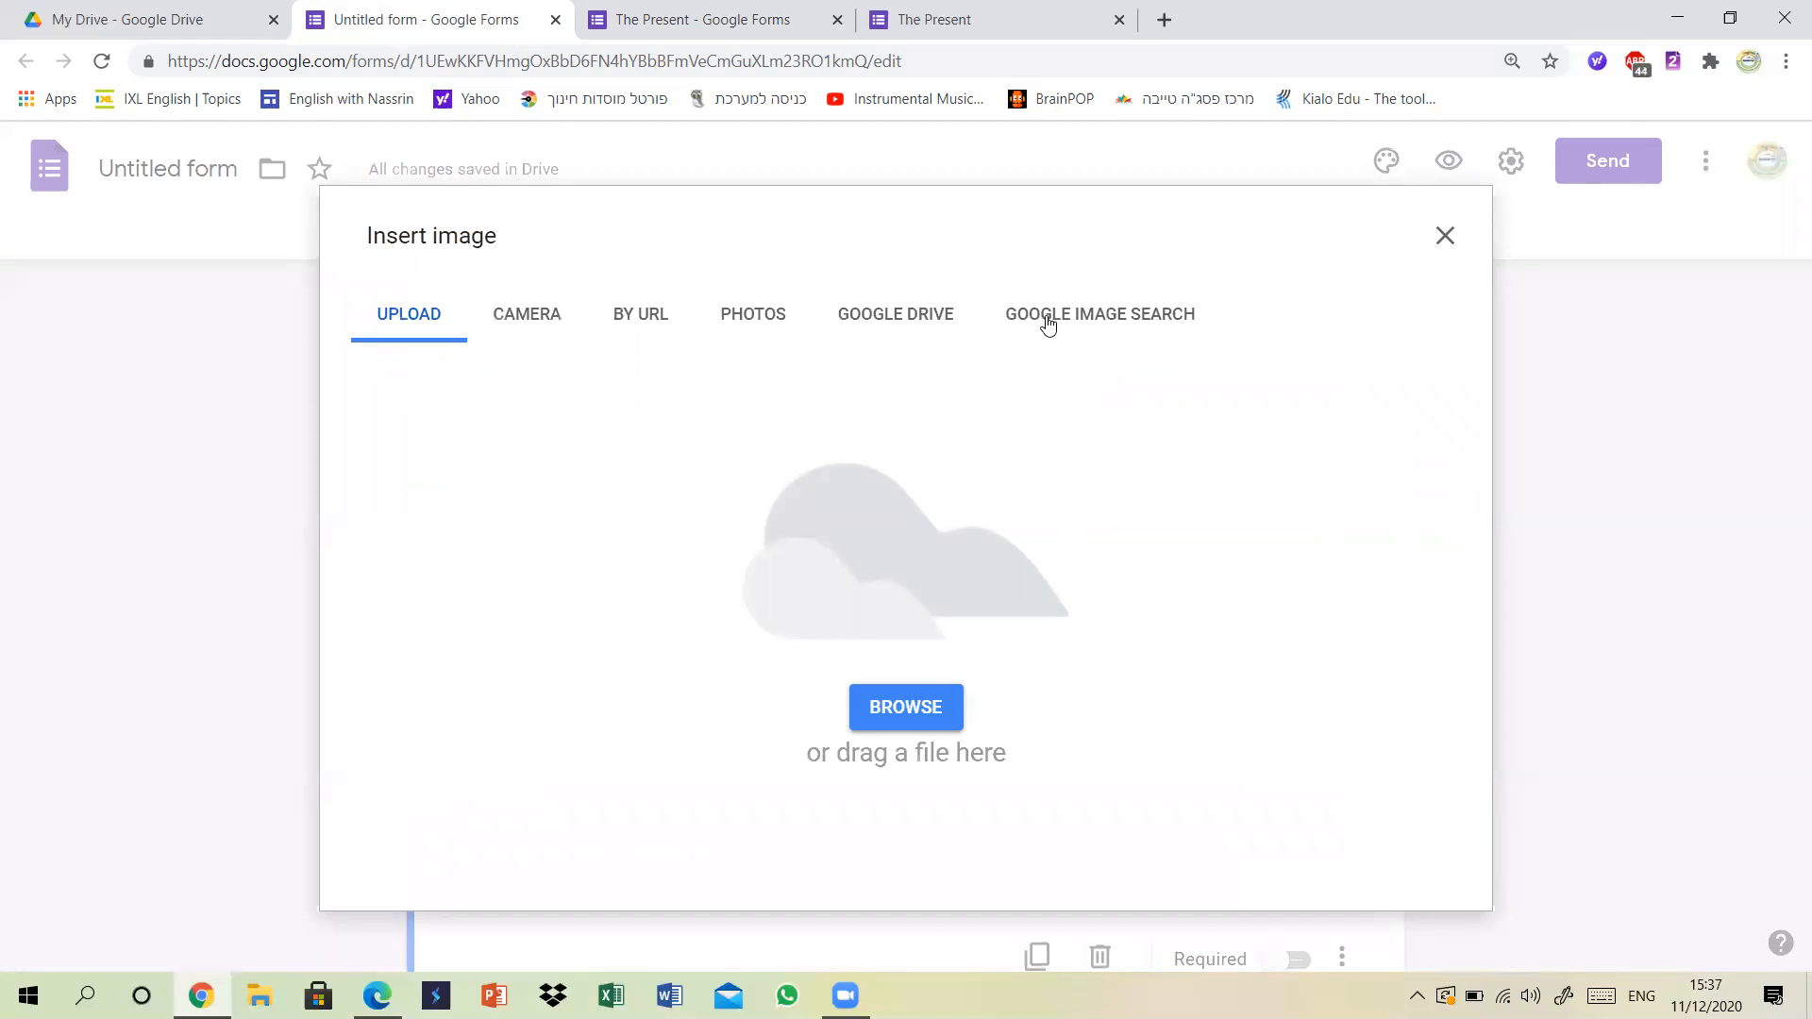
left_click(1048, 324)
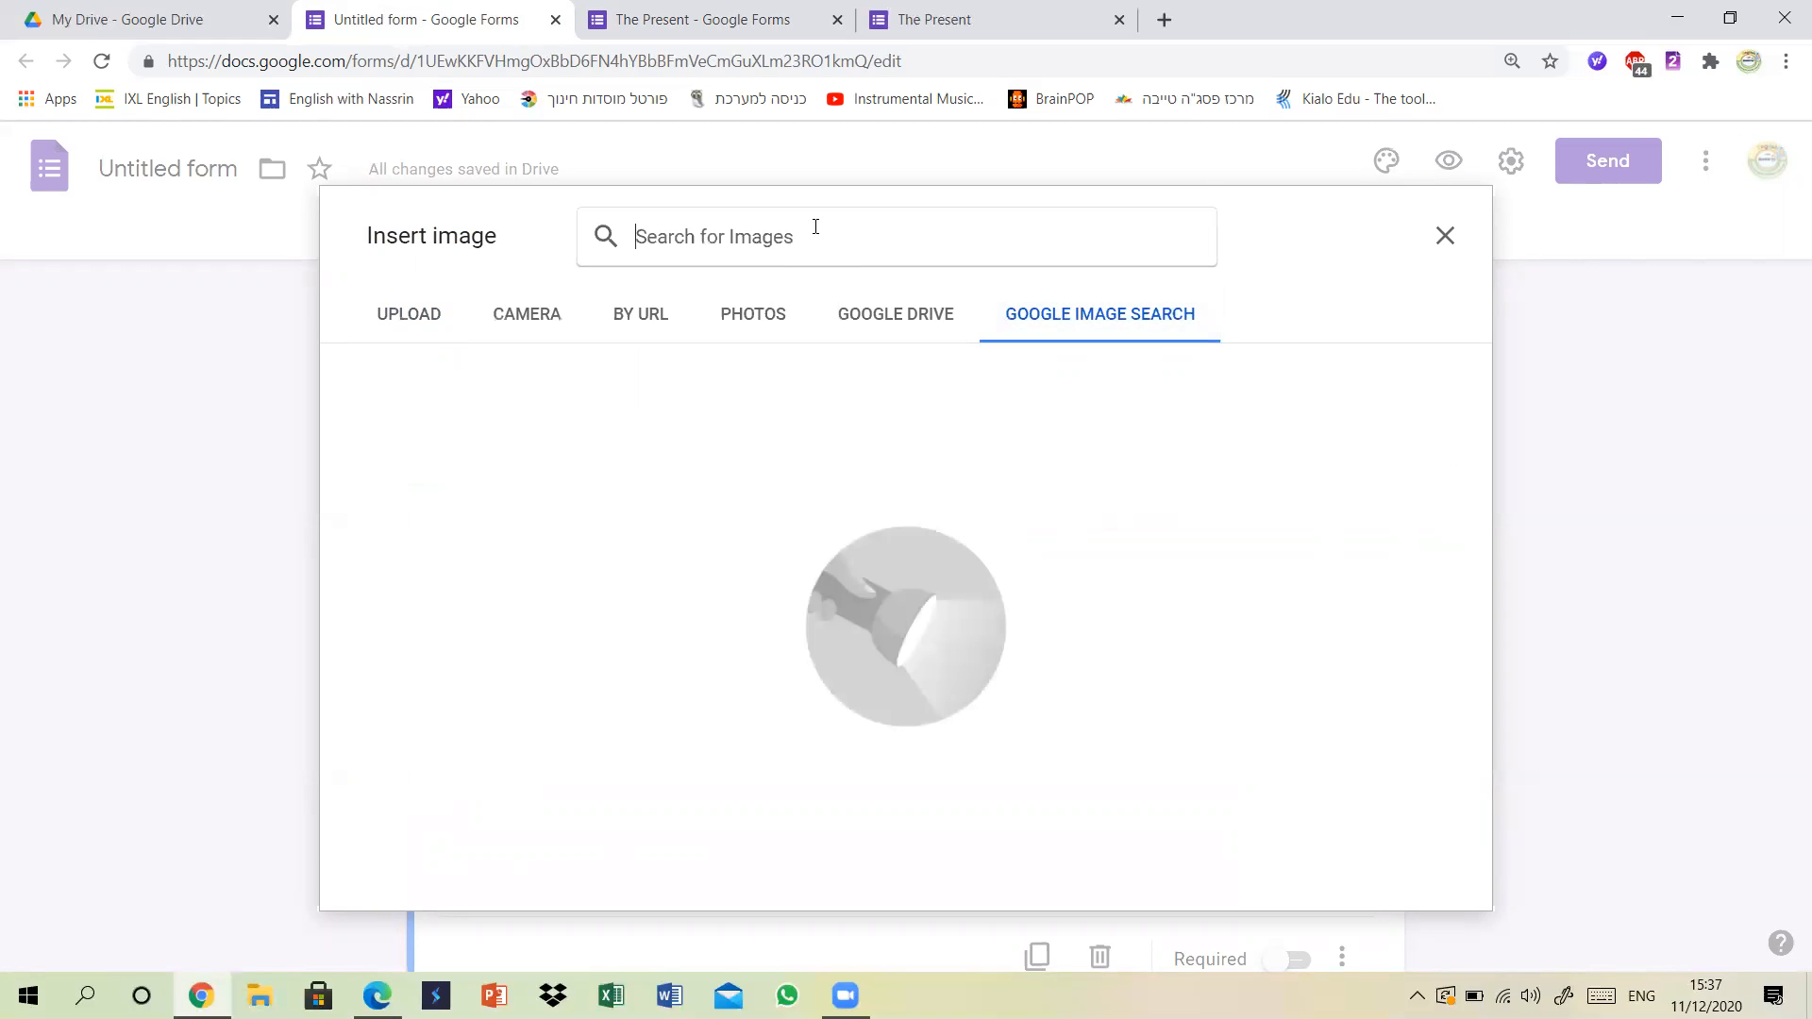
type("kitchen ")
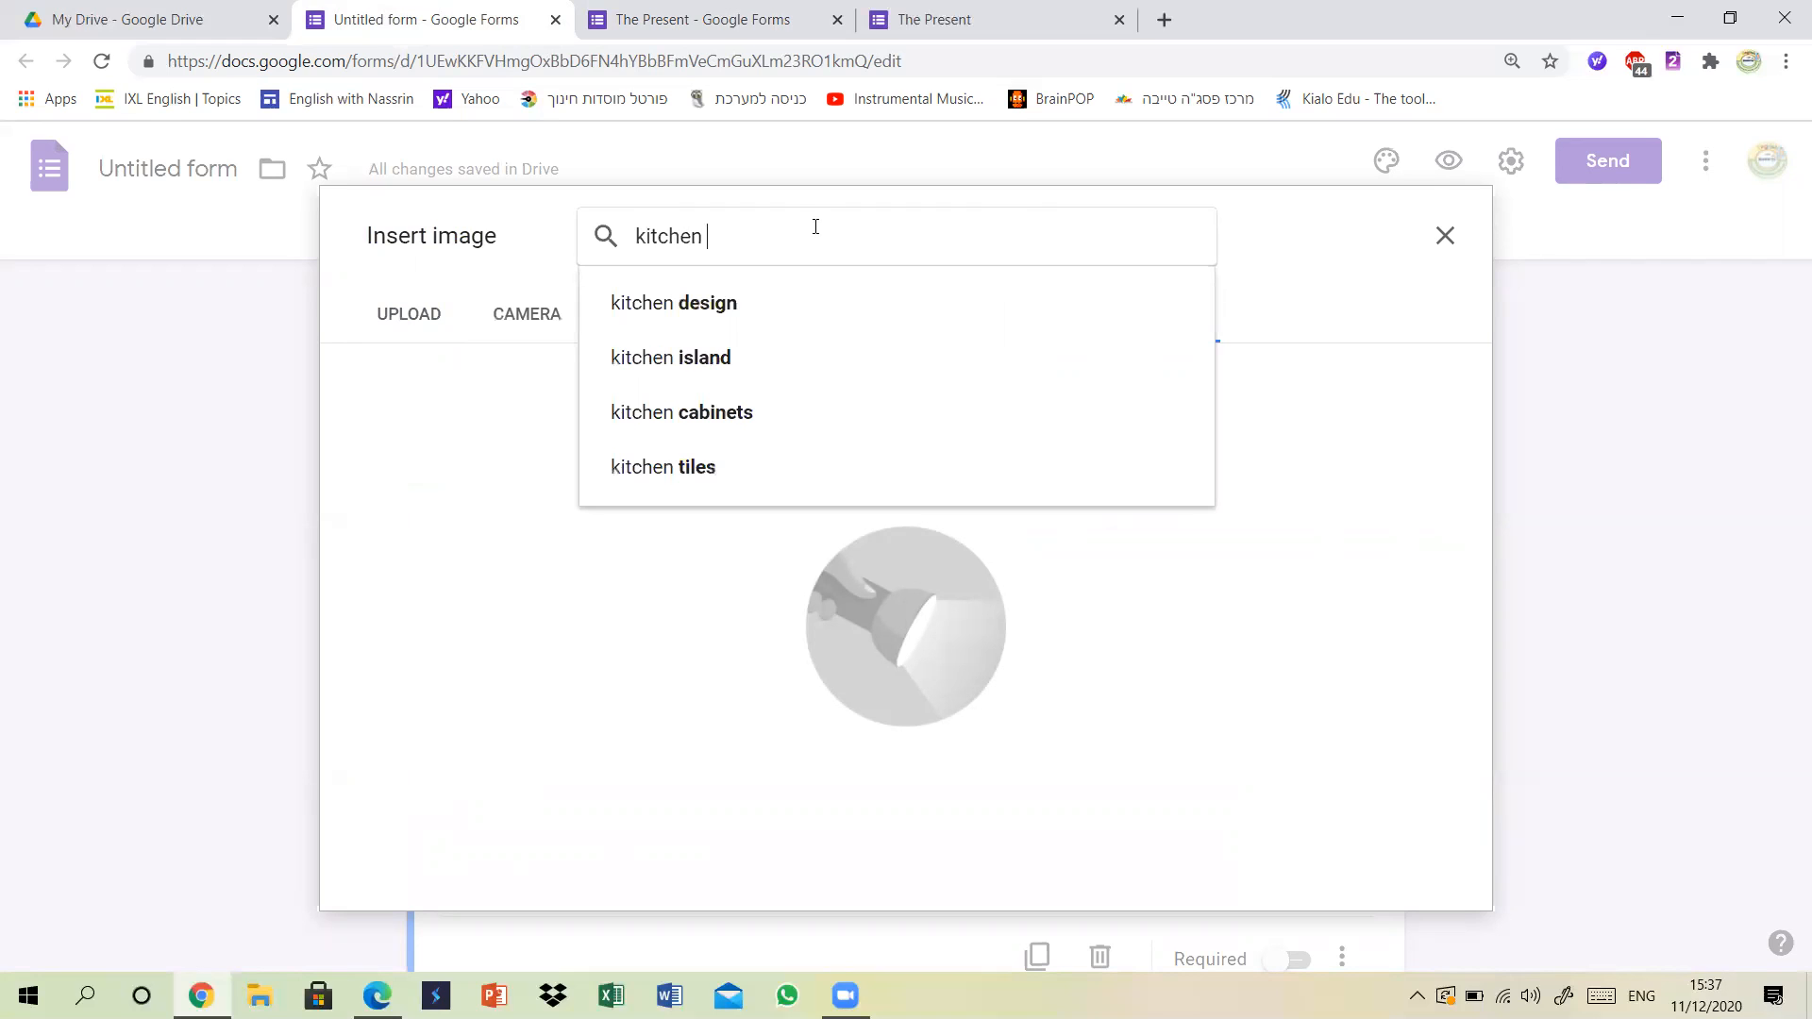
type("cartoo")
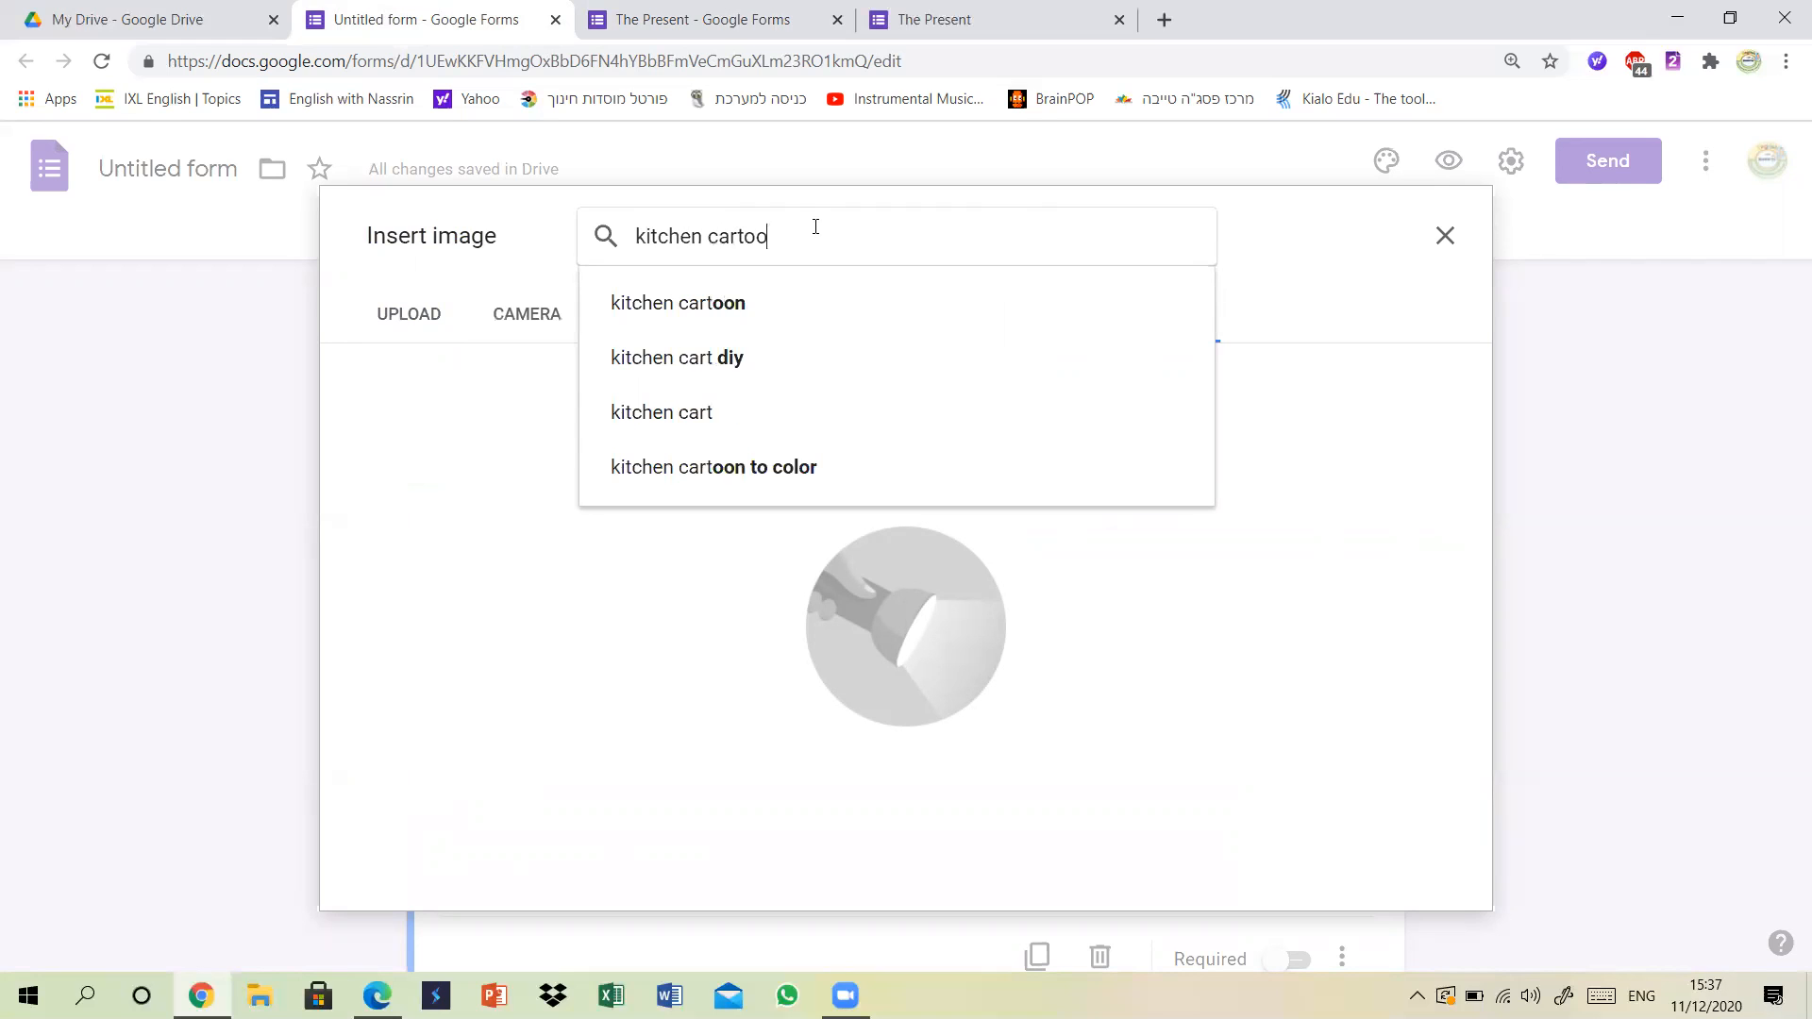
type("n")
key("Return")
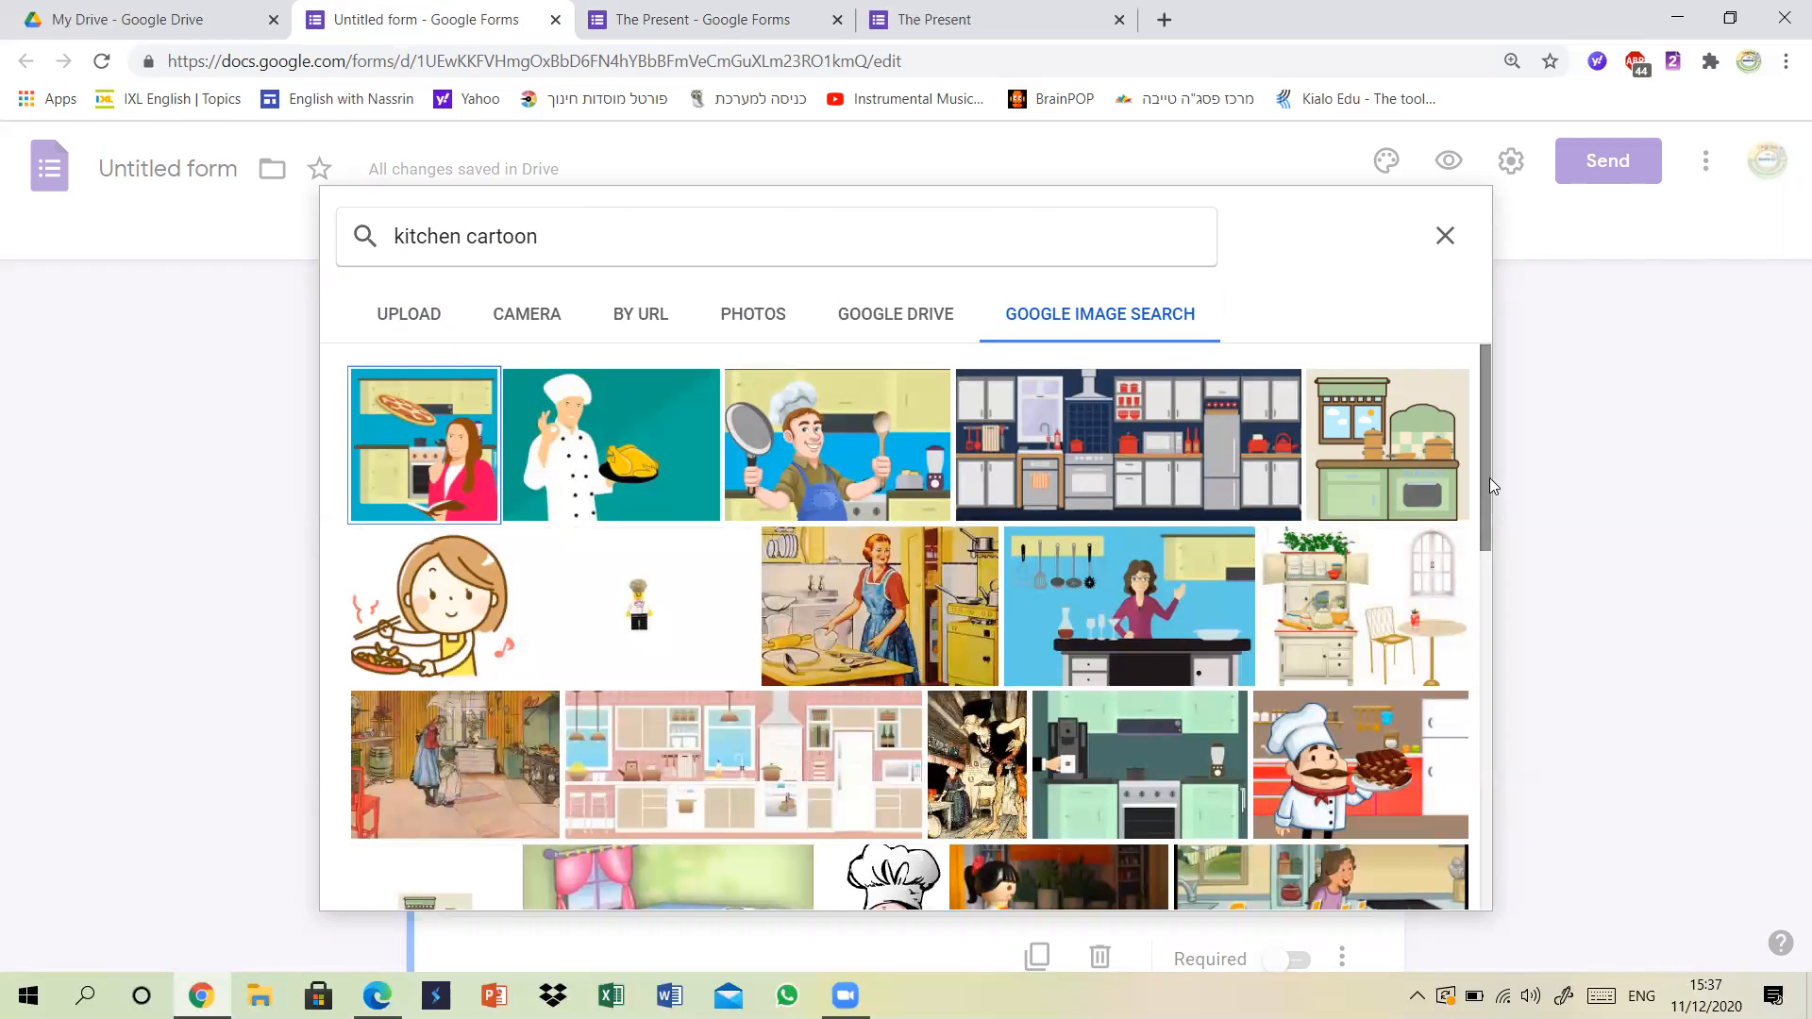
left_click(1142, 419)
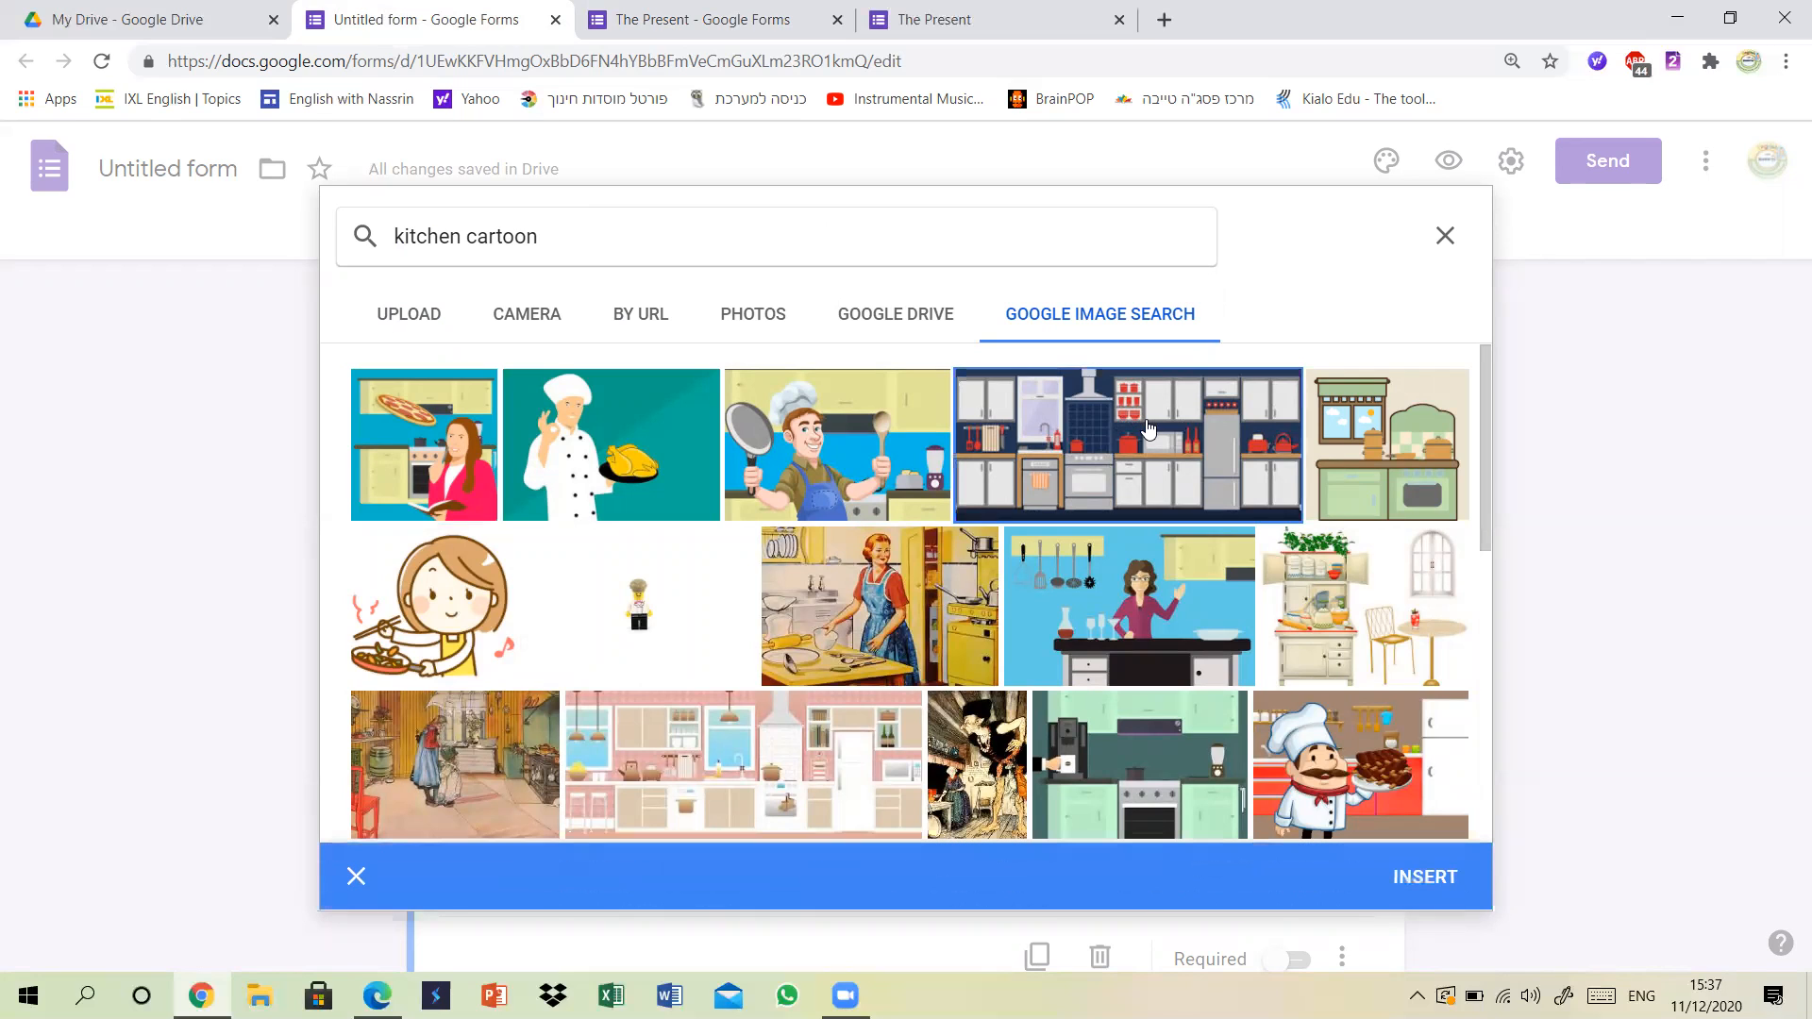
left_click(1424, 877)
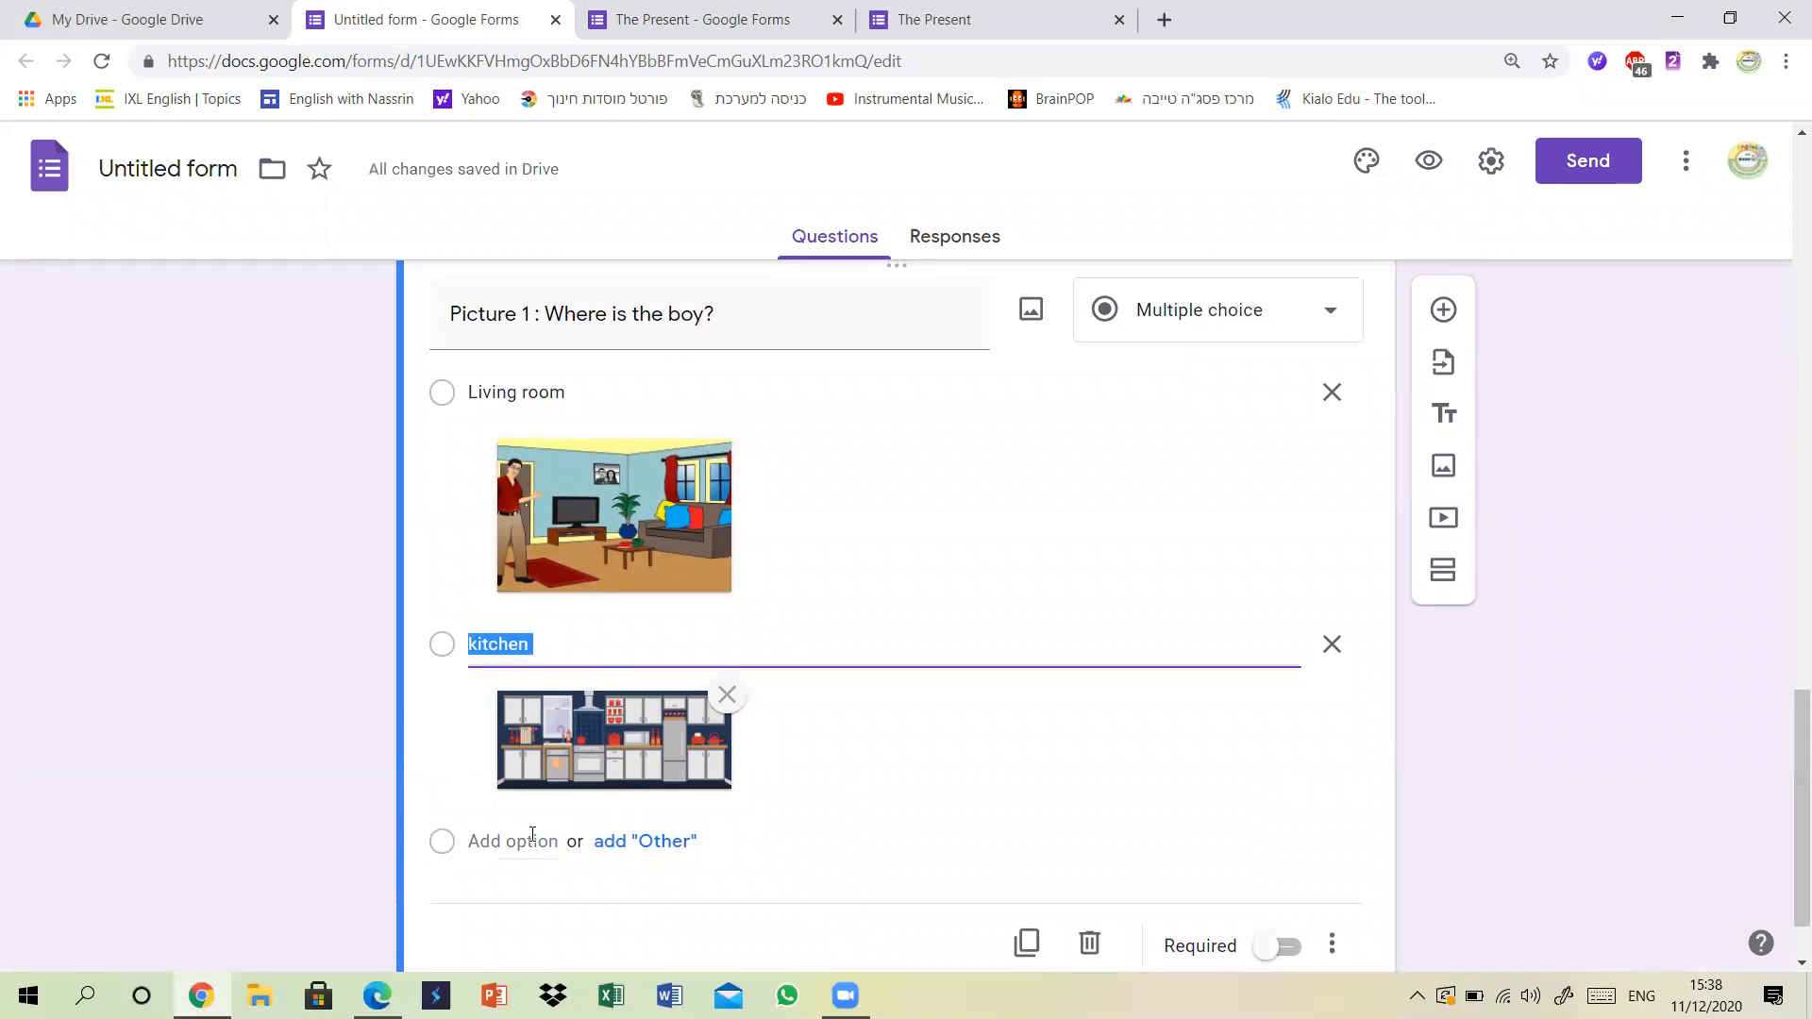
Add a third answer option "bedroom" to the "Where is the boy?" question.
left_click(554, 841)
scroll(1785, 672, "down", 2)
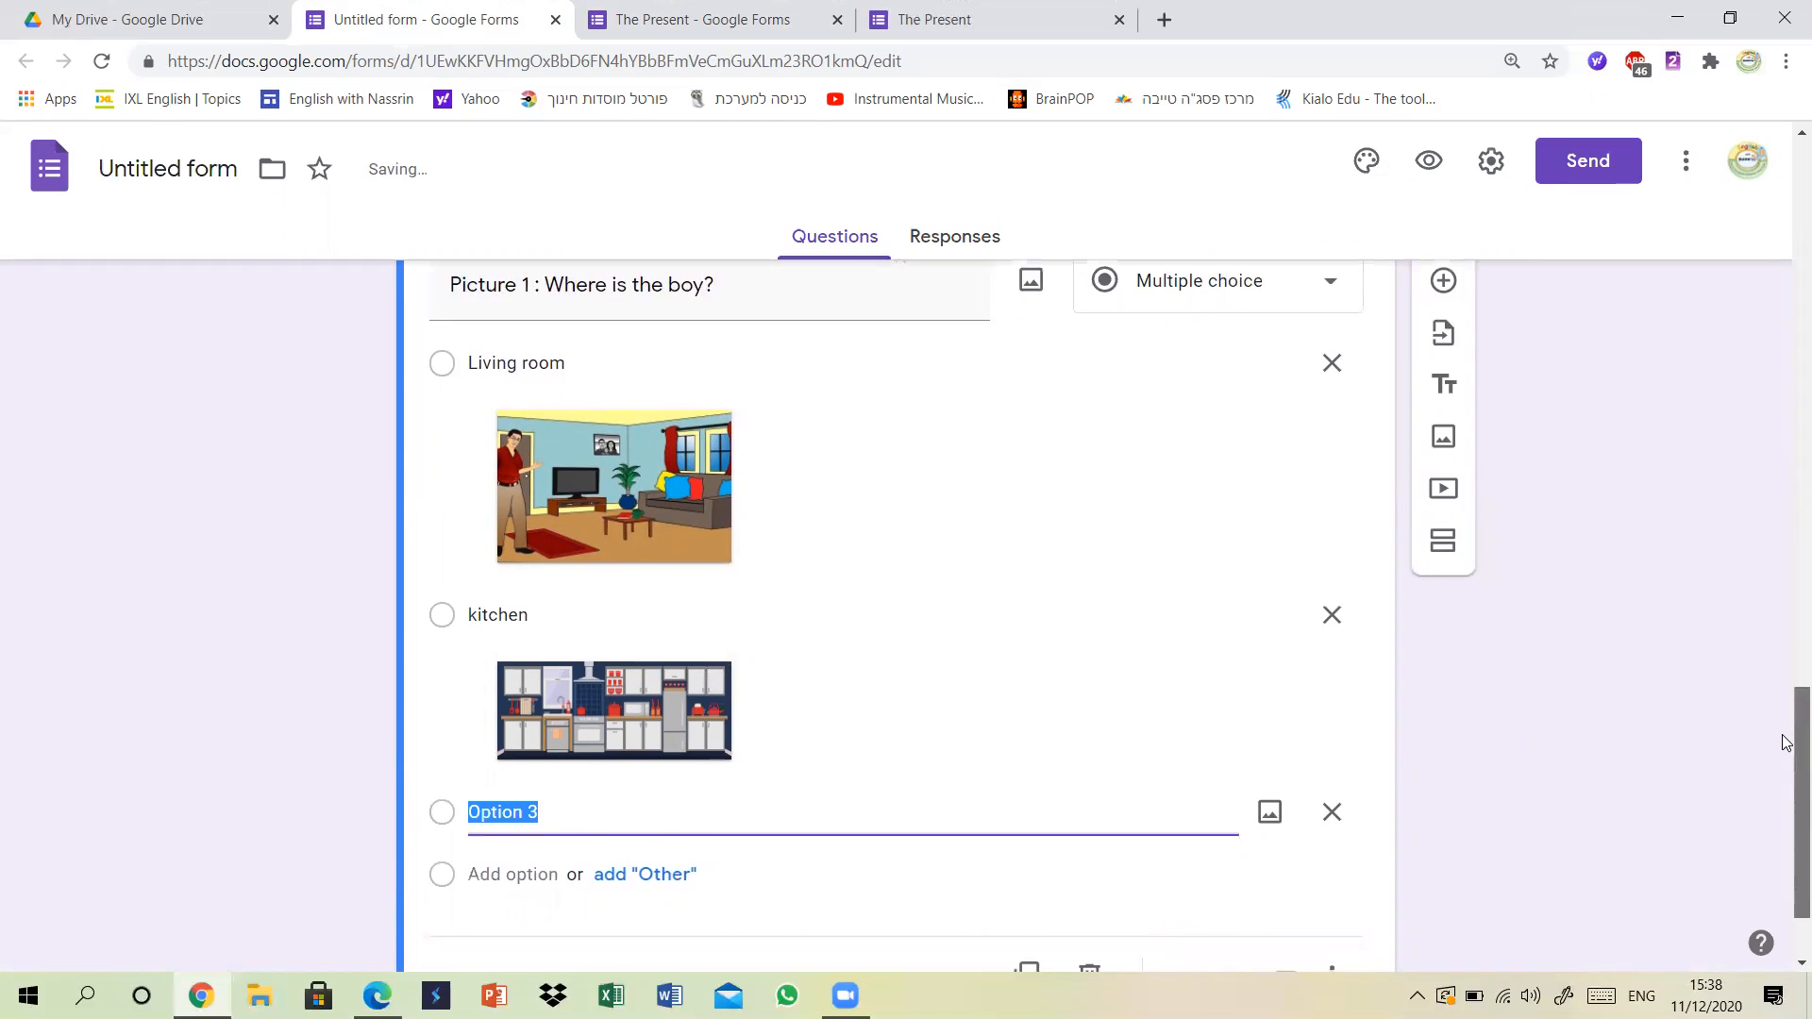
type("be")
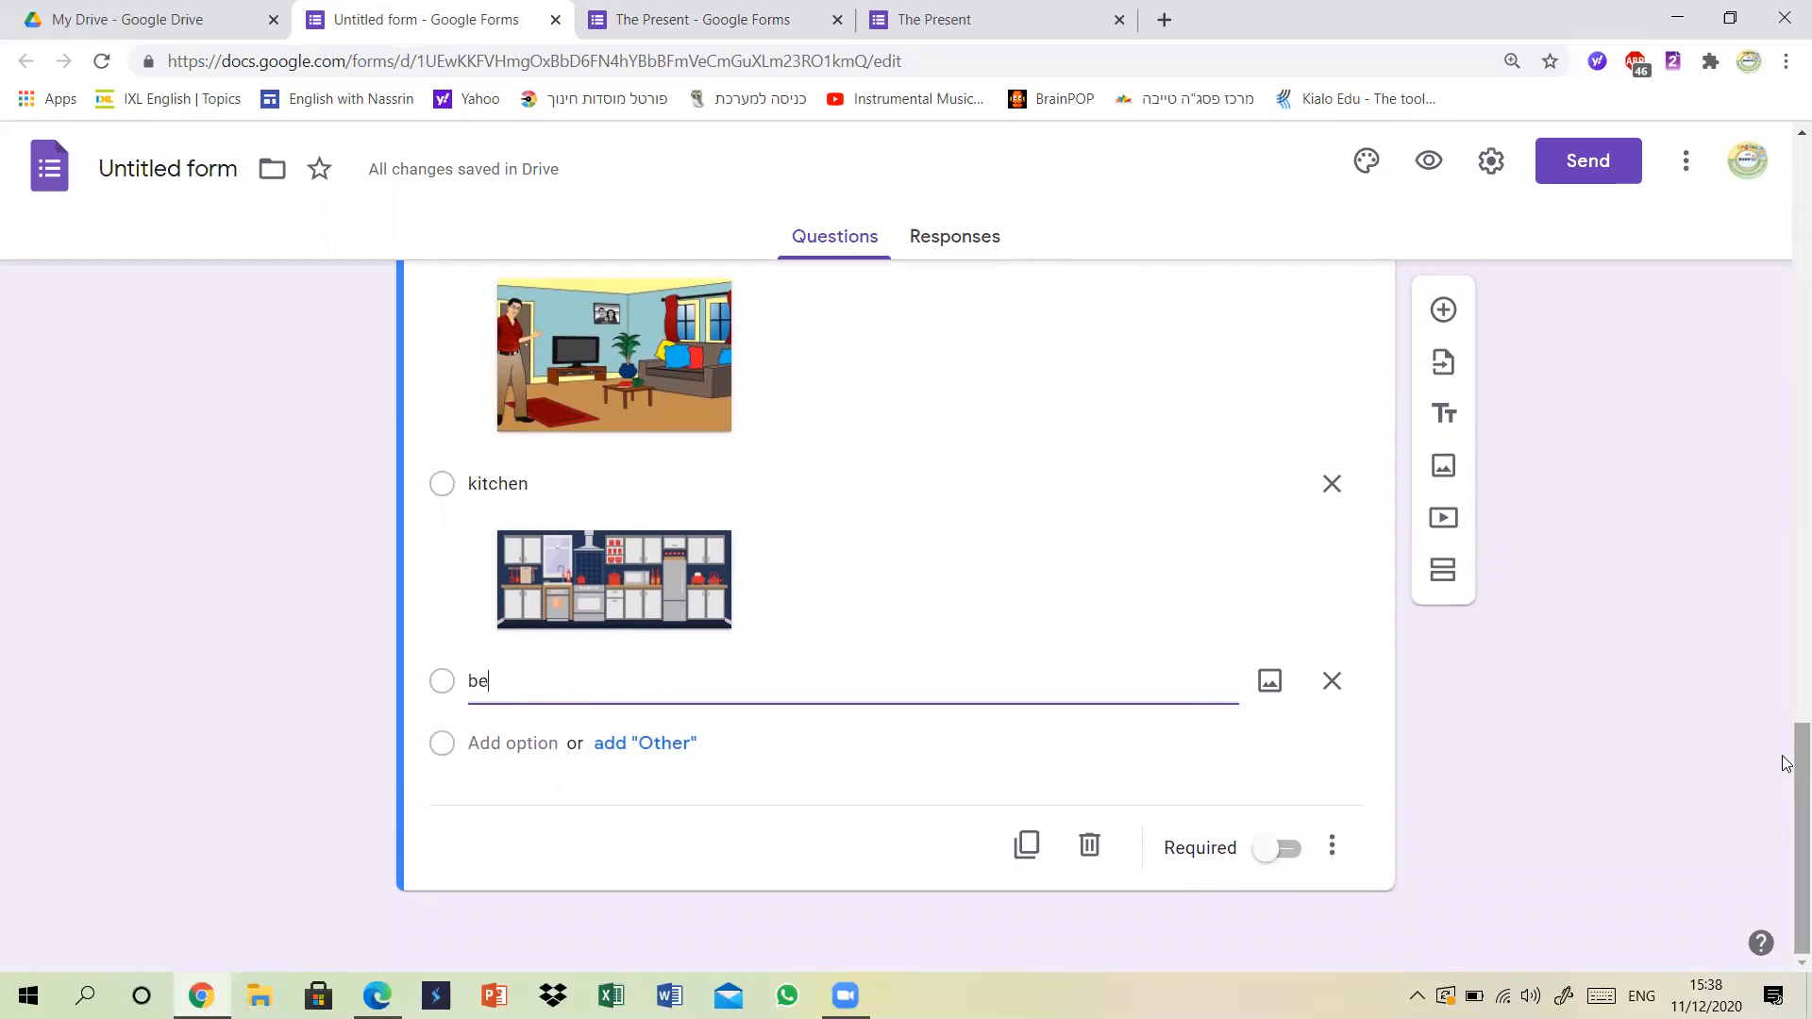
type("droom")
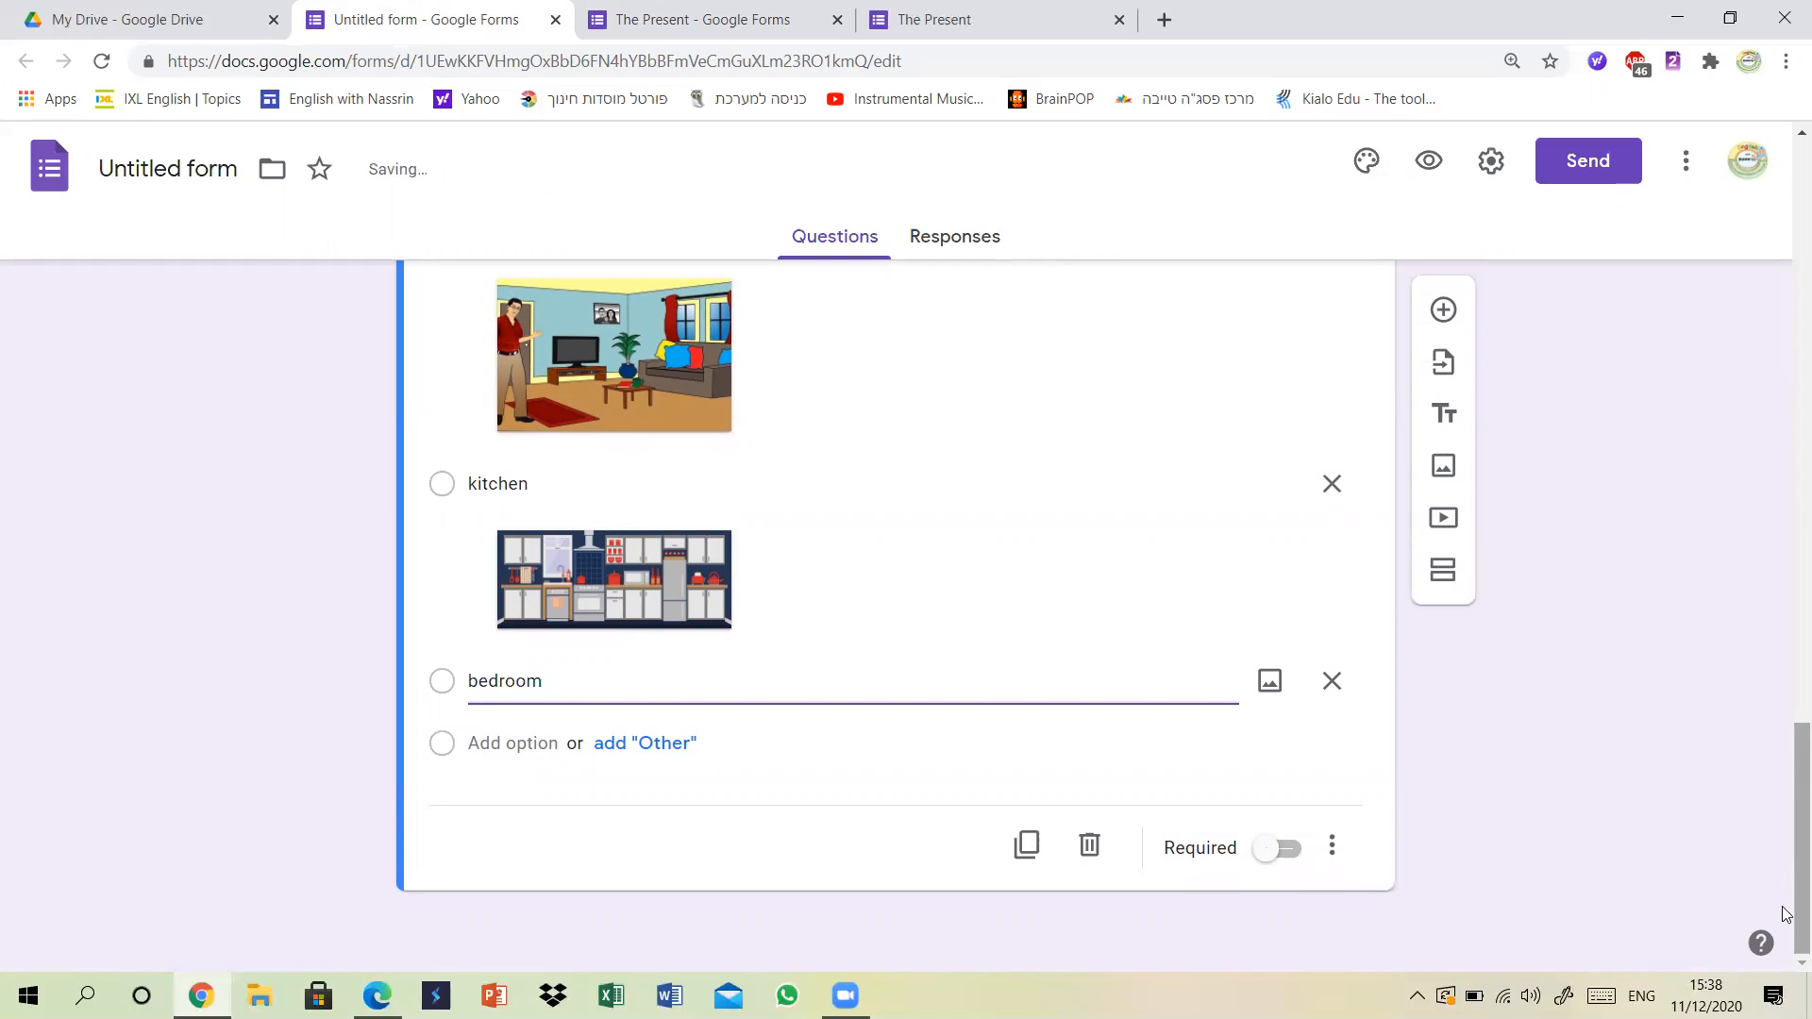
Search Google Images for "bedroom cartoon" and insert the dark teal bedroom picture into the "bedroom" option.
left_click(1270, 681)
left_click(1099, 321)
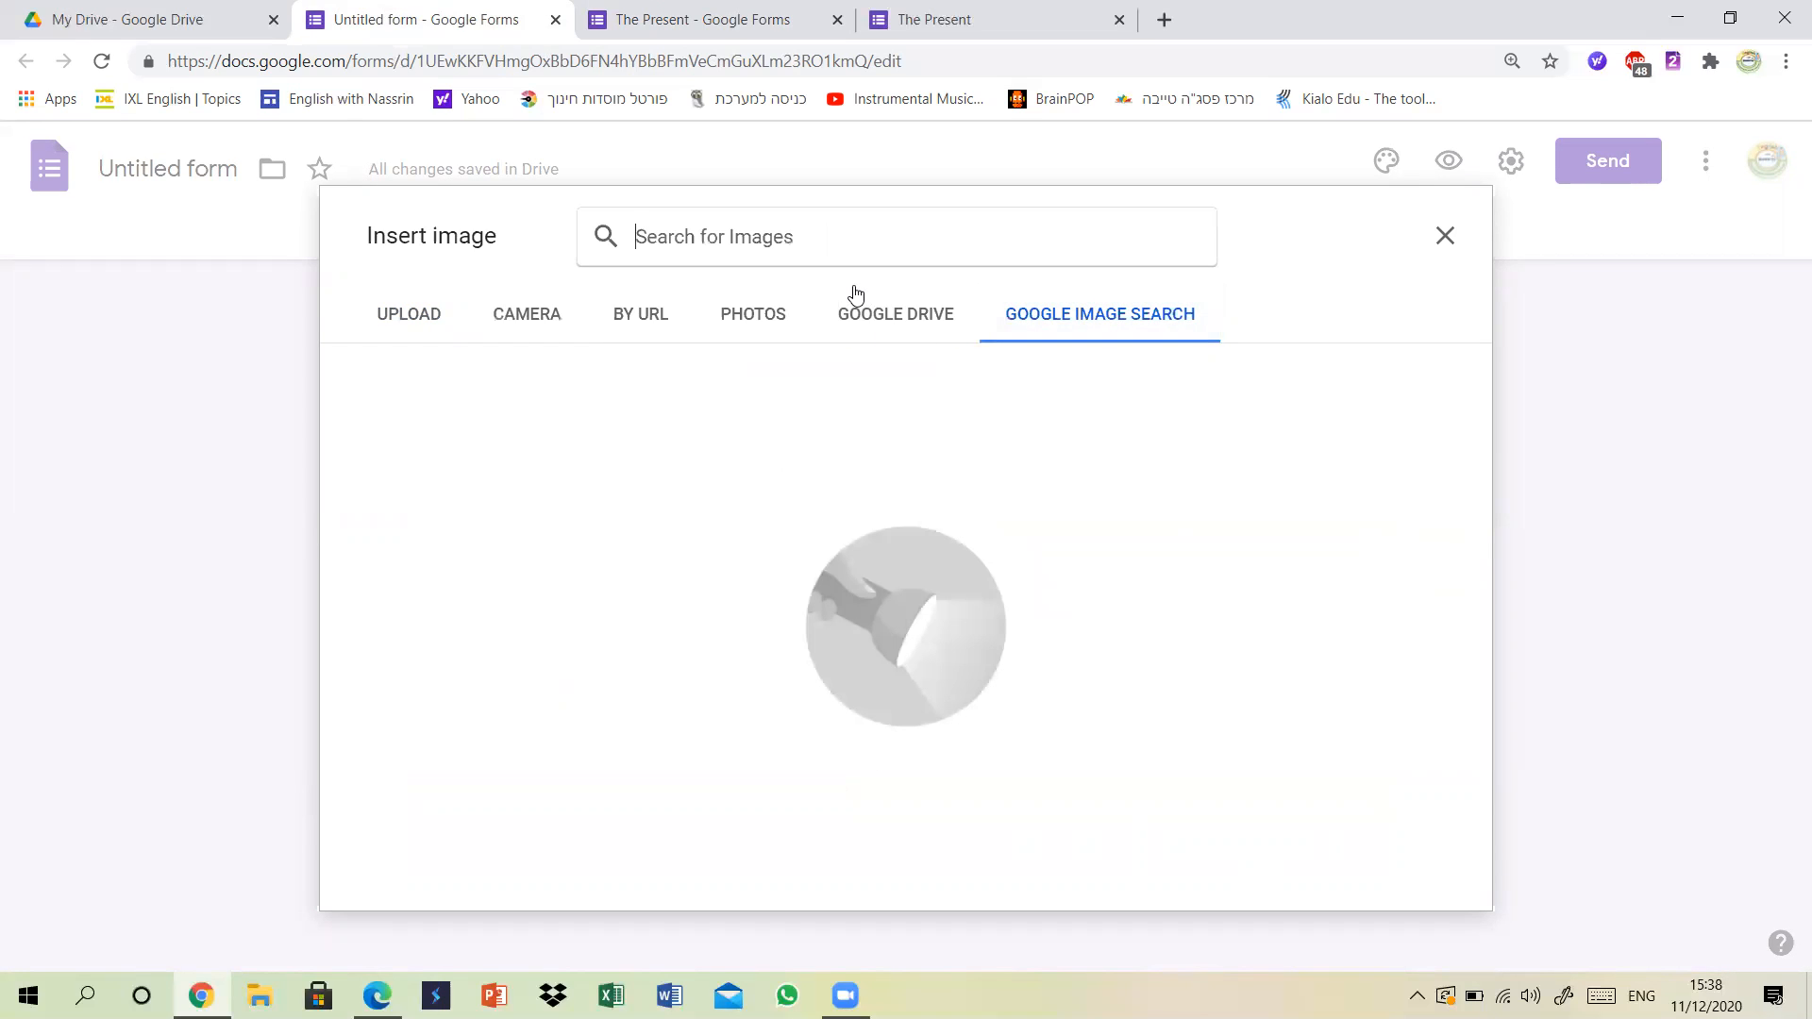
type("bedroom cartoon")
key("Return")
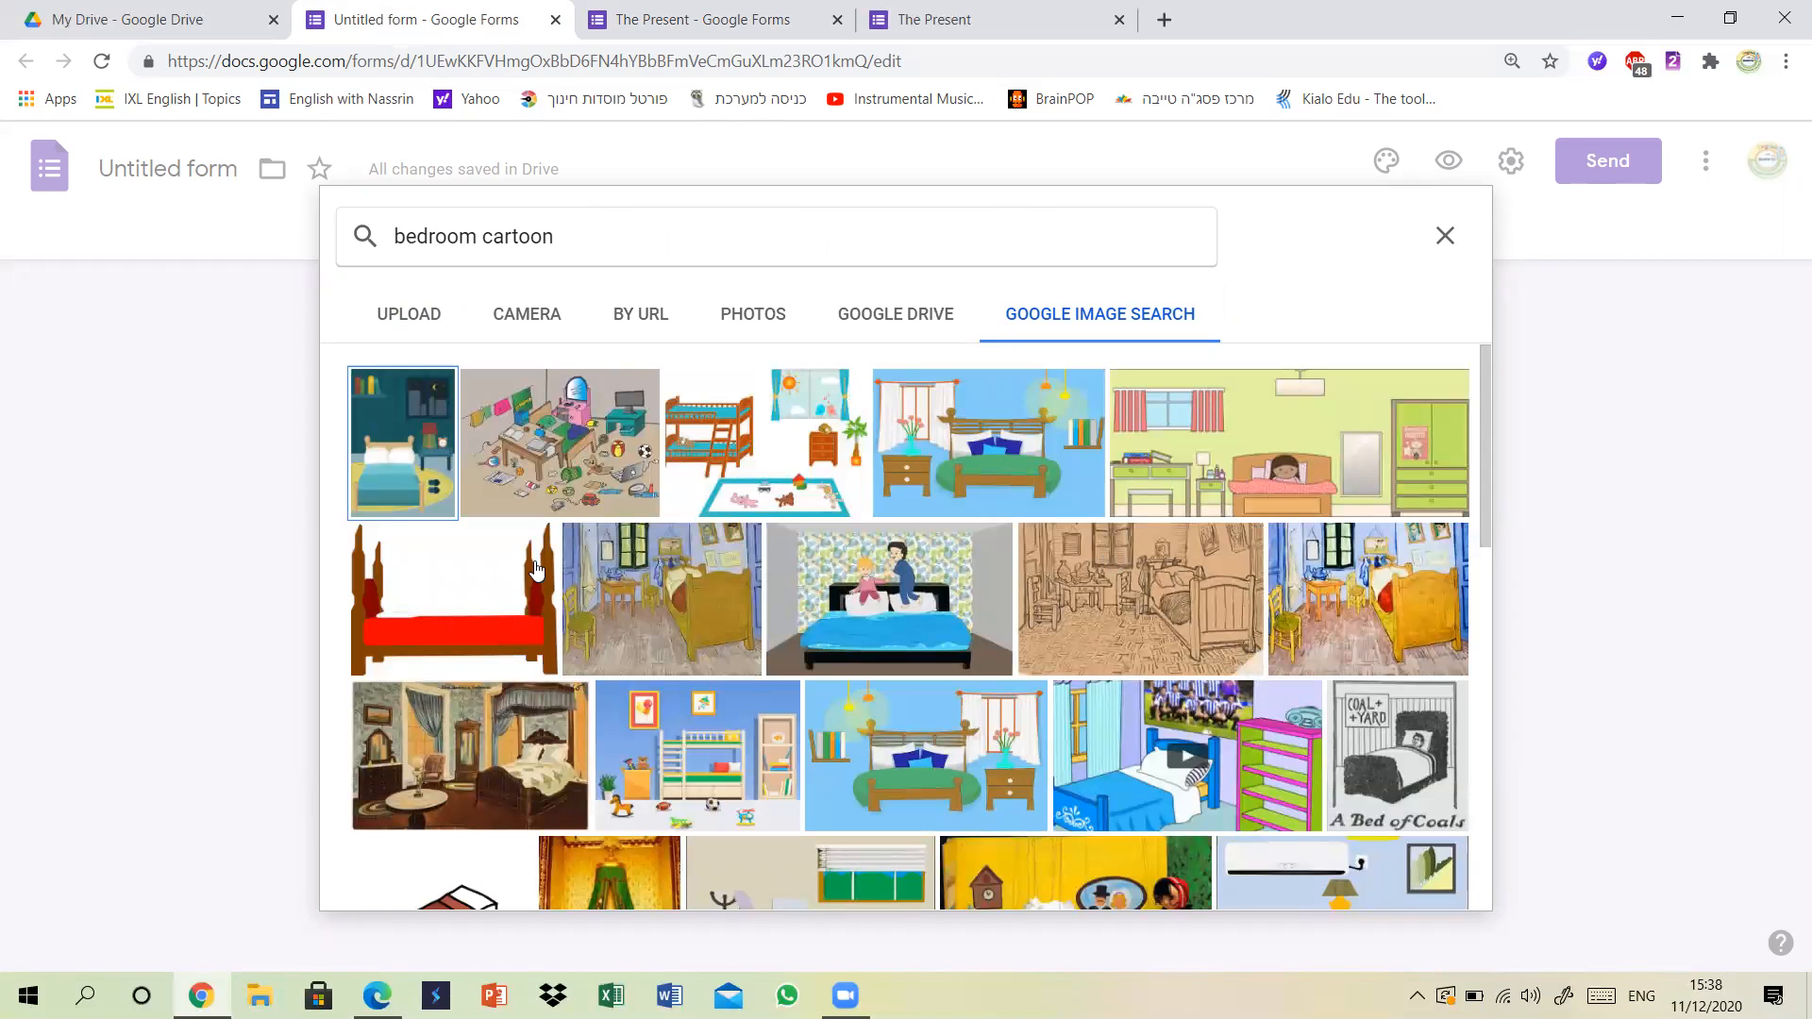
left_click(411, 439)
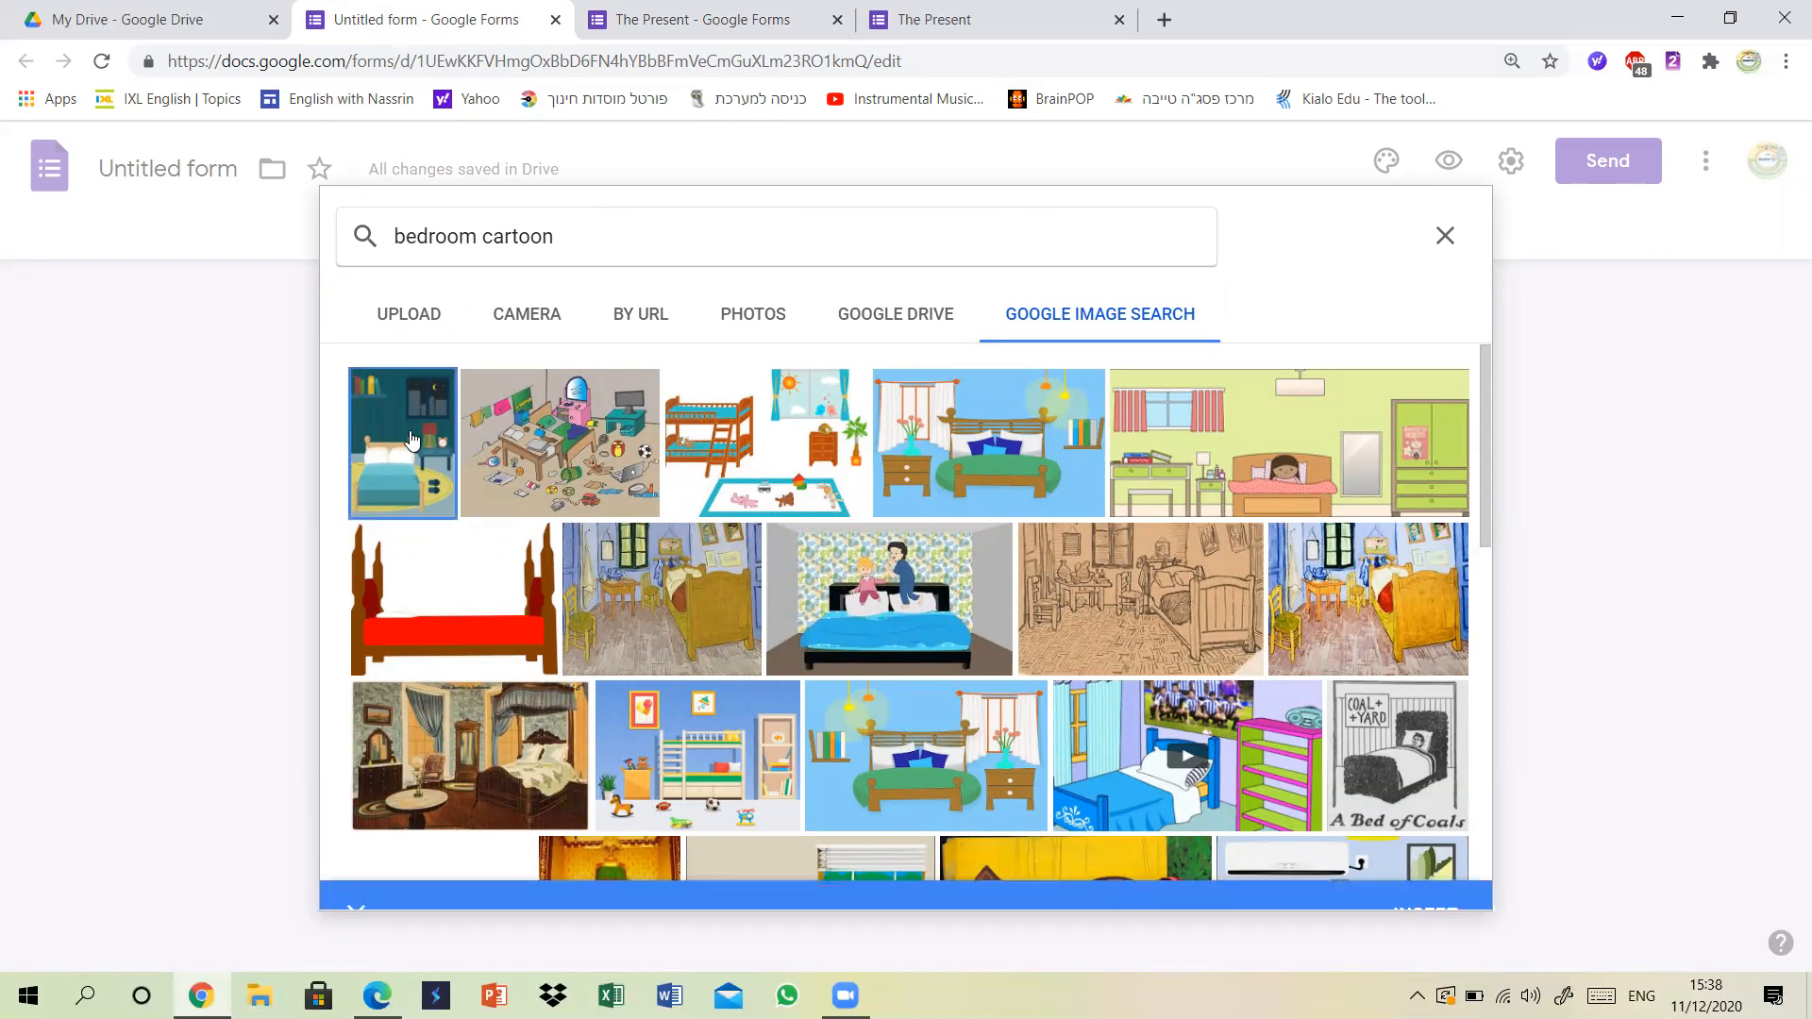
left_click(1414, 884)
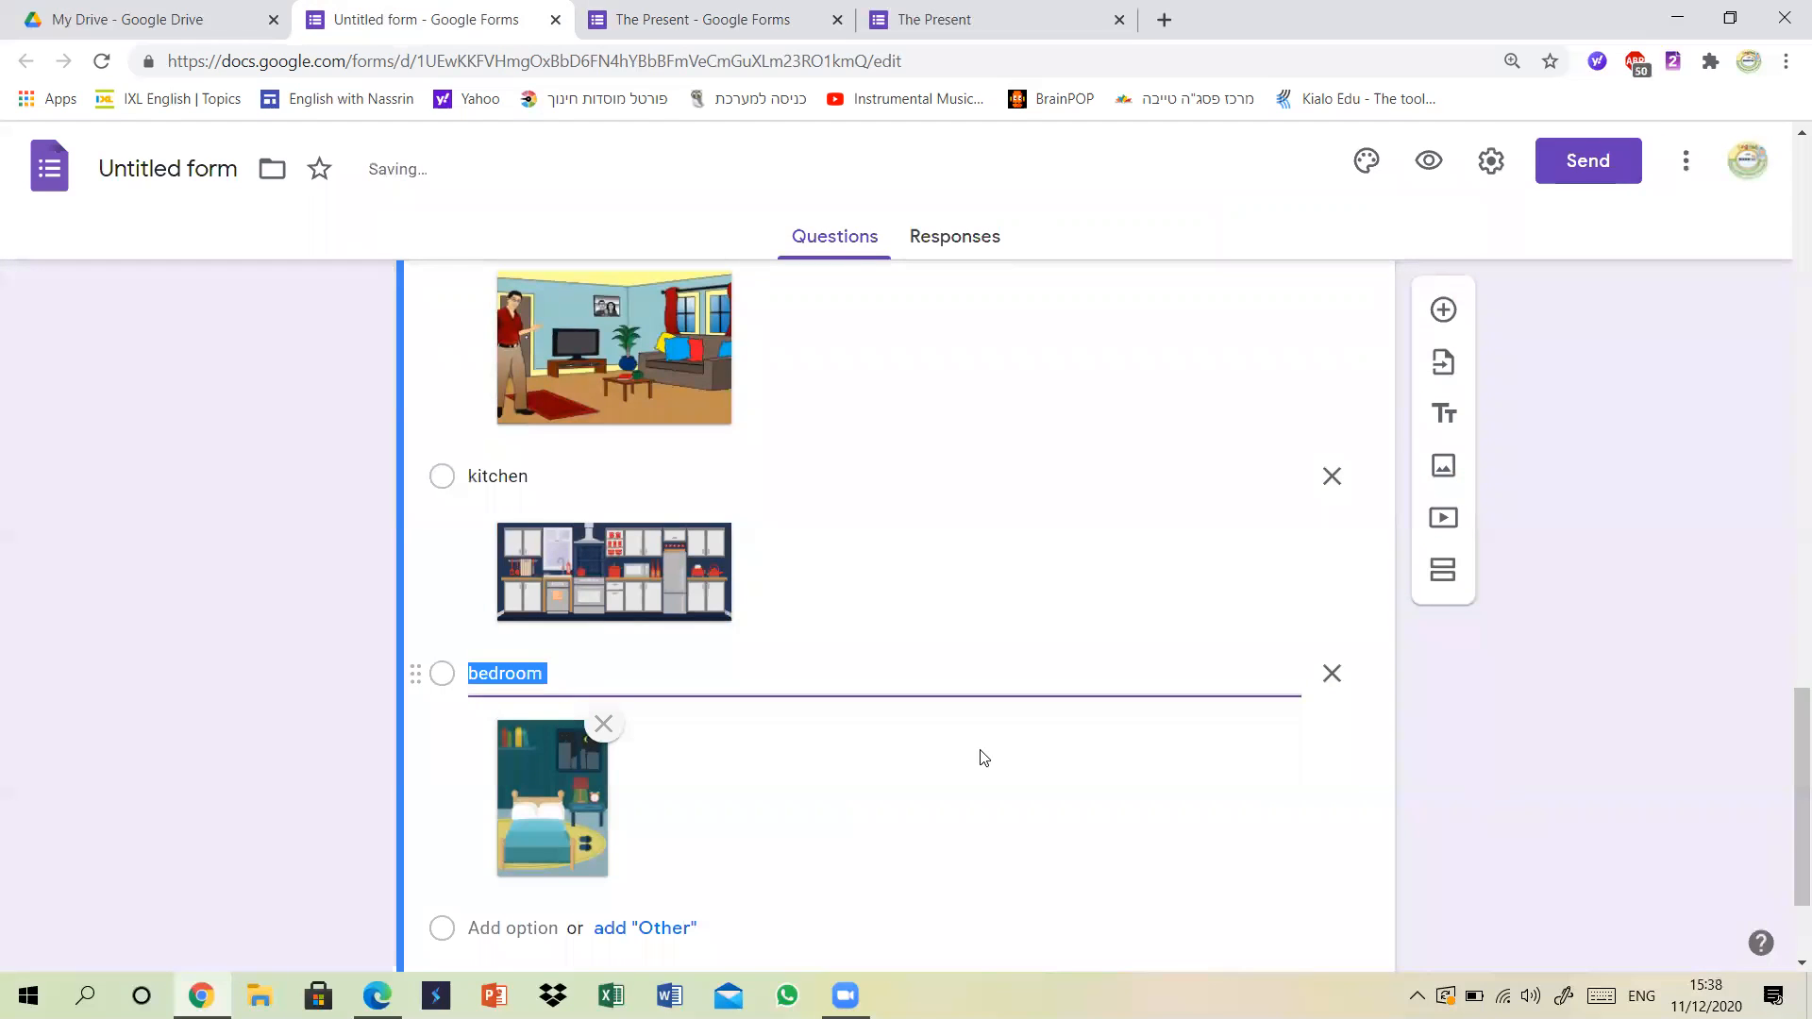
Add a fourth answer option "bathroom" to the "Where is the boy?" question.
scroll(1787, 845, "down", 2)
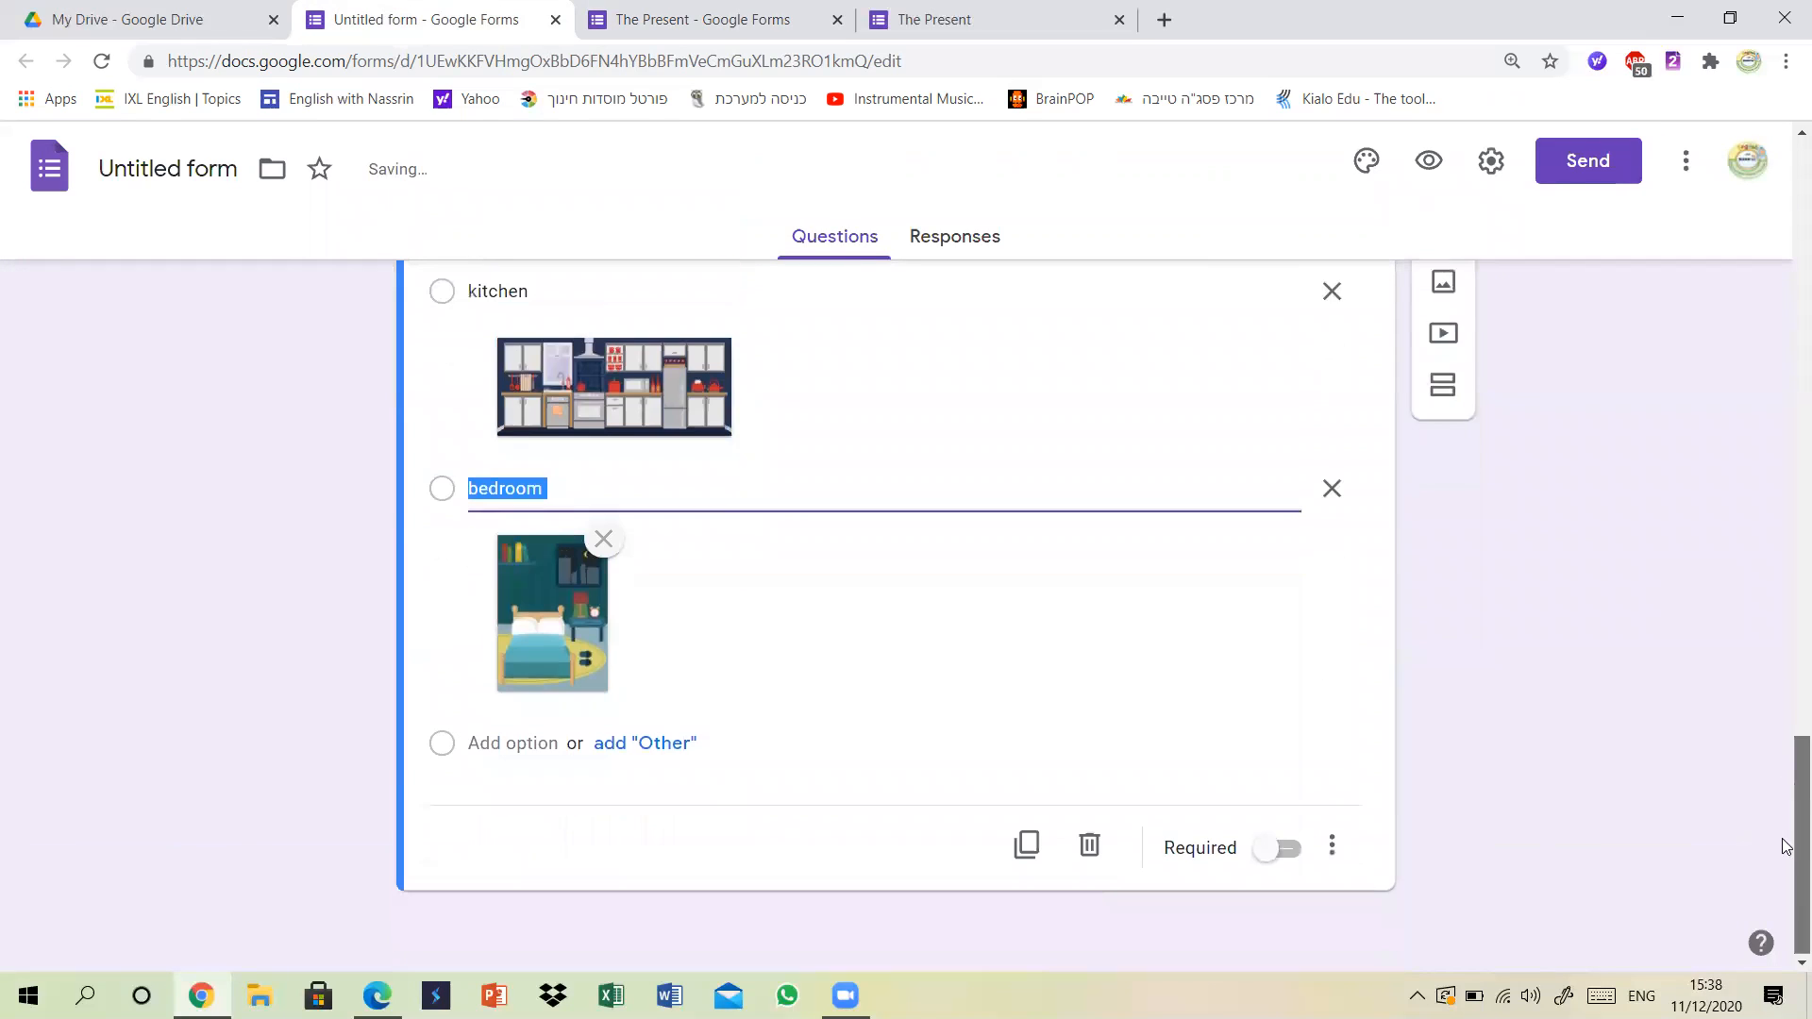
left_click(497, 744)
type("bar")
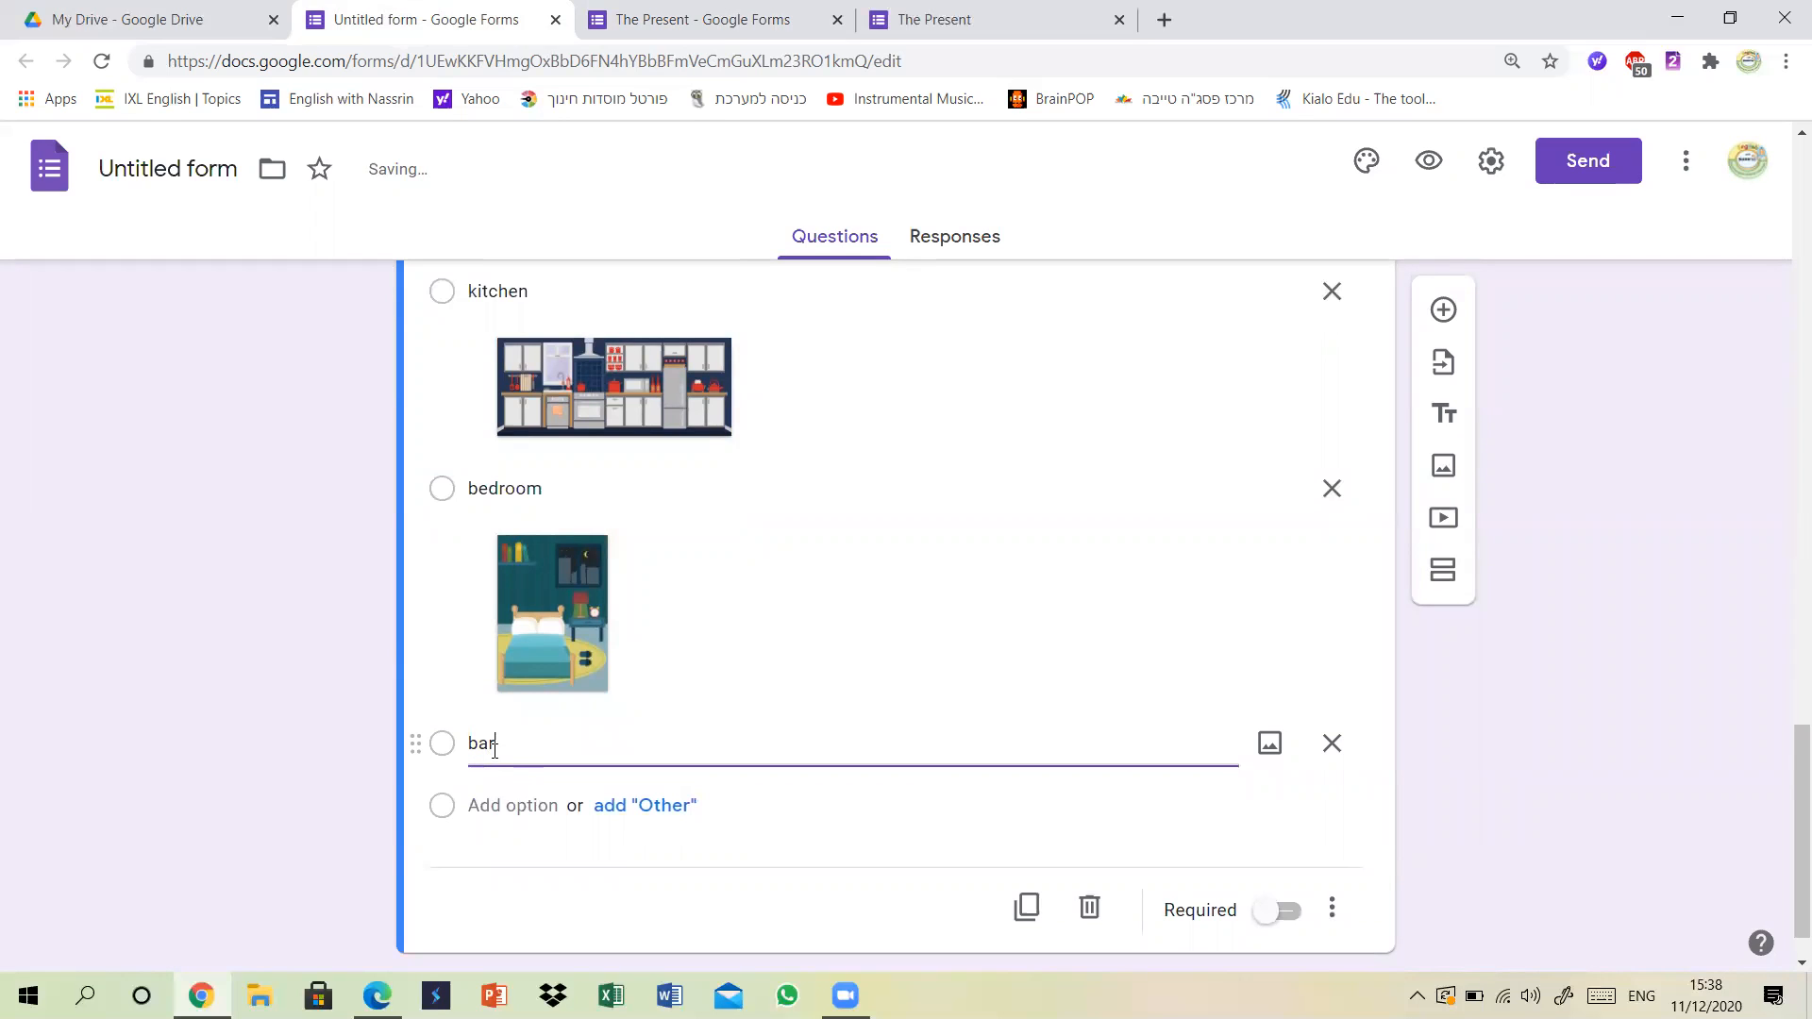
type("hr")
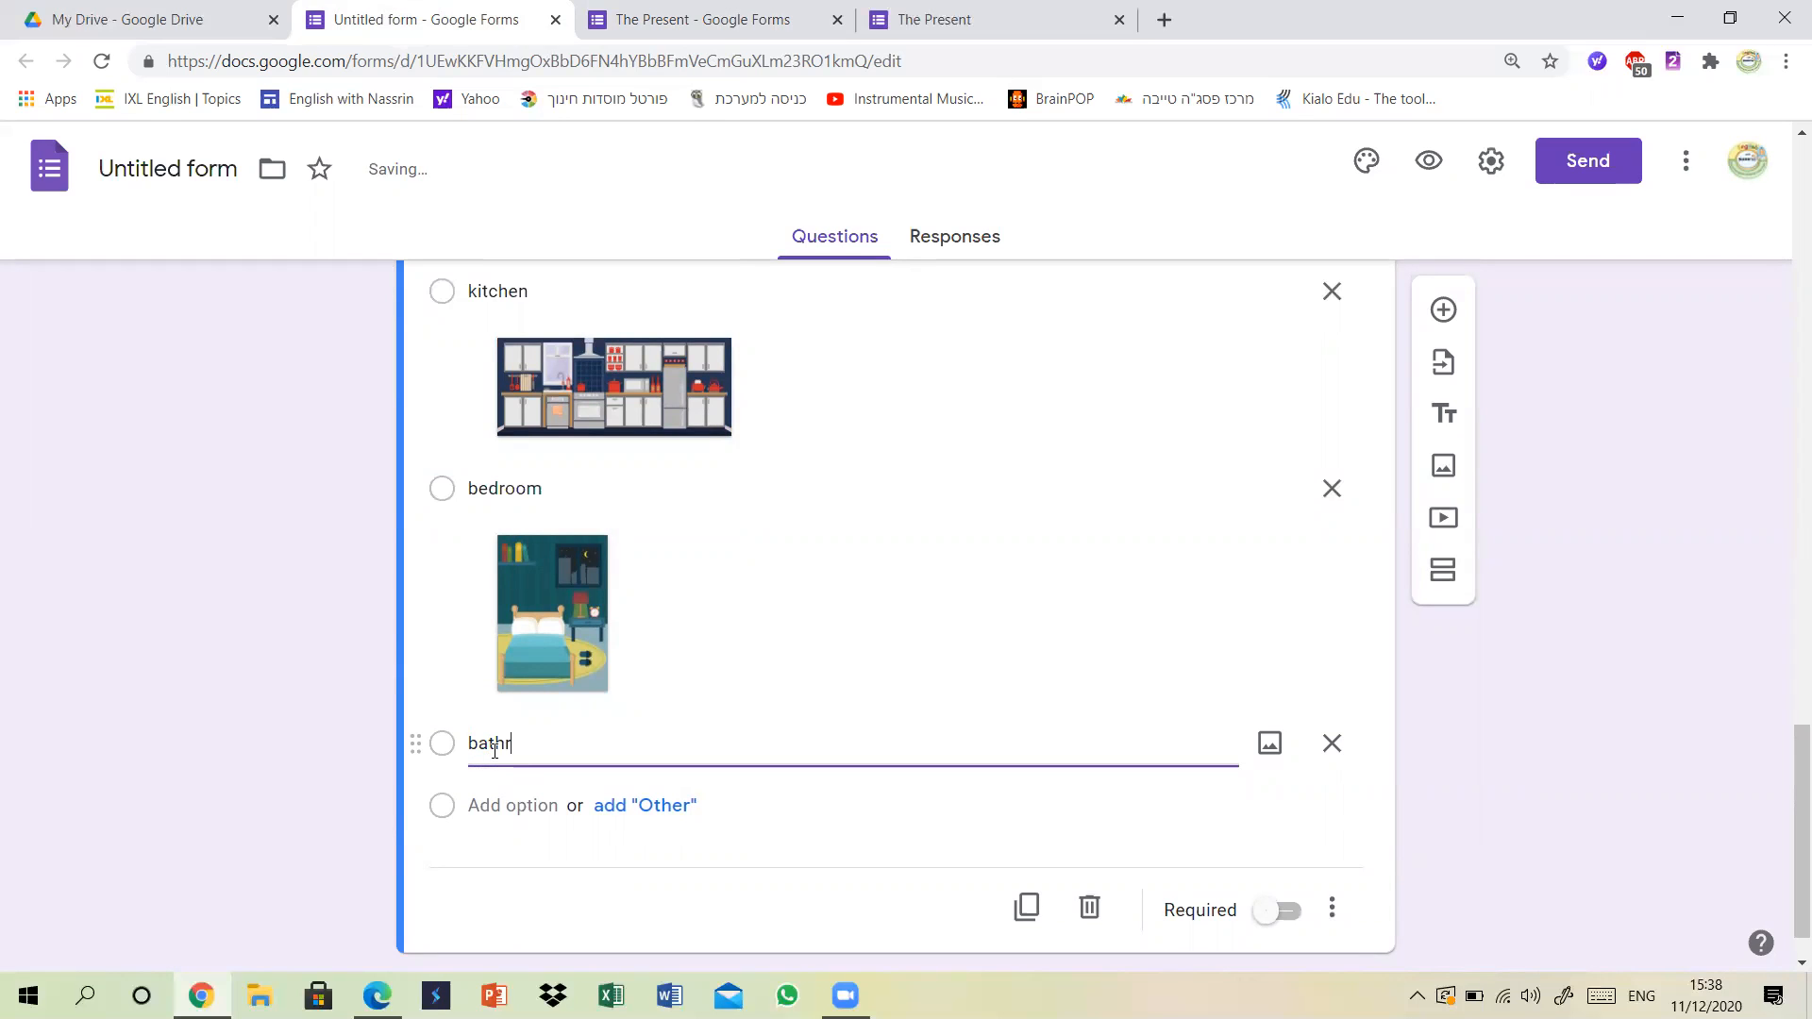
Search Google Images for "bathroom cartoon" and insert the picture of the blue bathtub beneath a window into the "bathroom" option.
left_click(1268, 744)
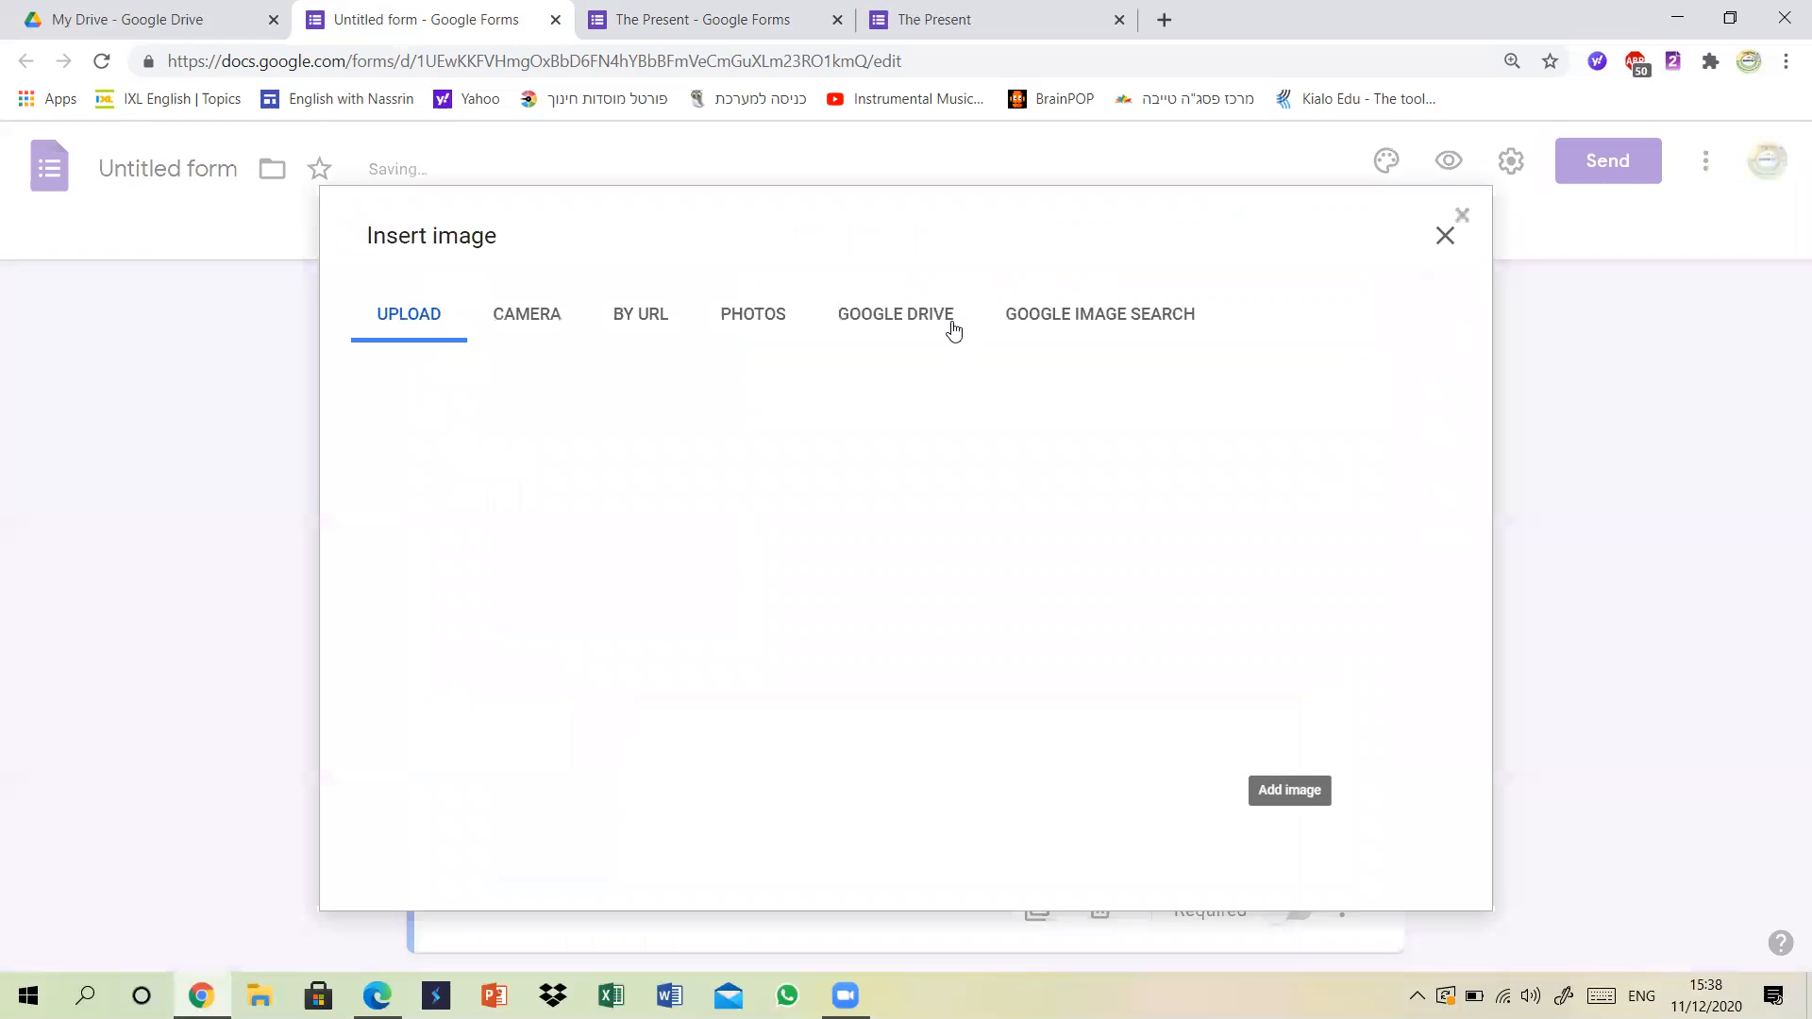
left_click(1124, 321)
type("bathroom cartoon")
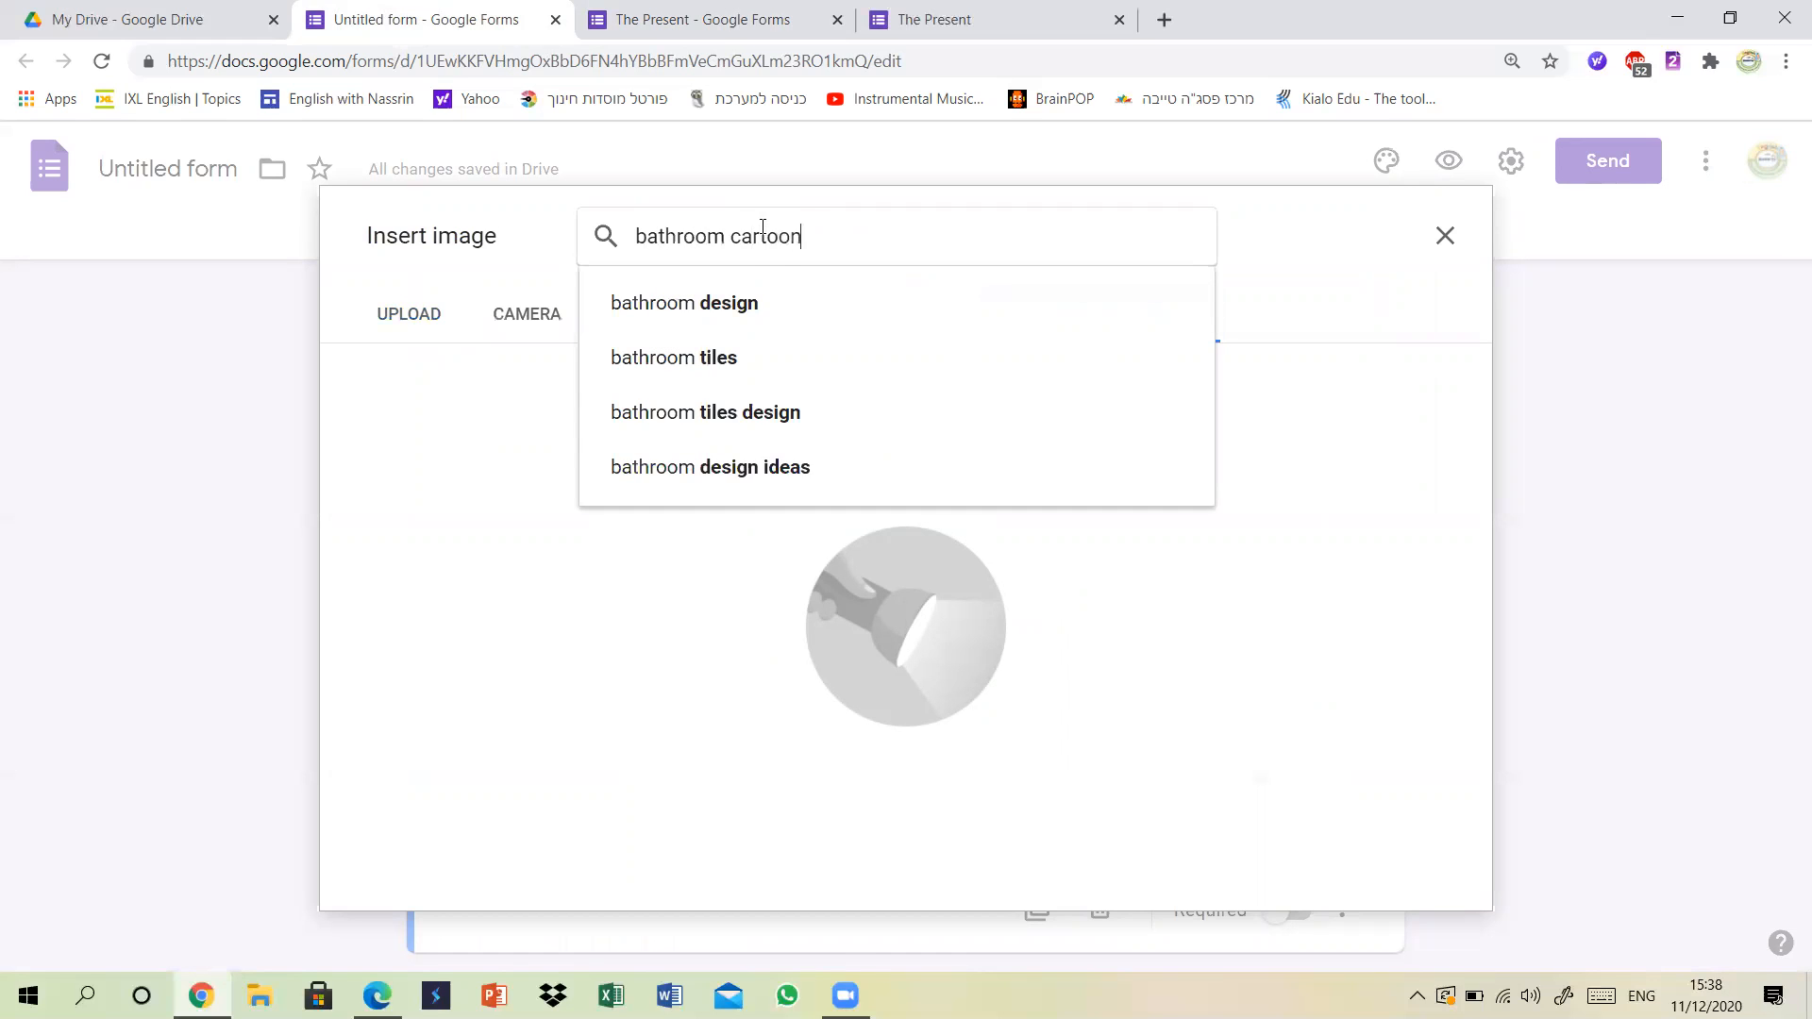
key("Return")
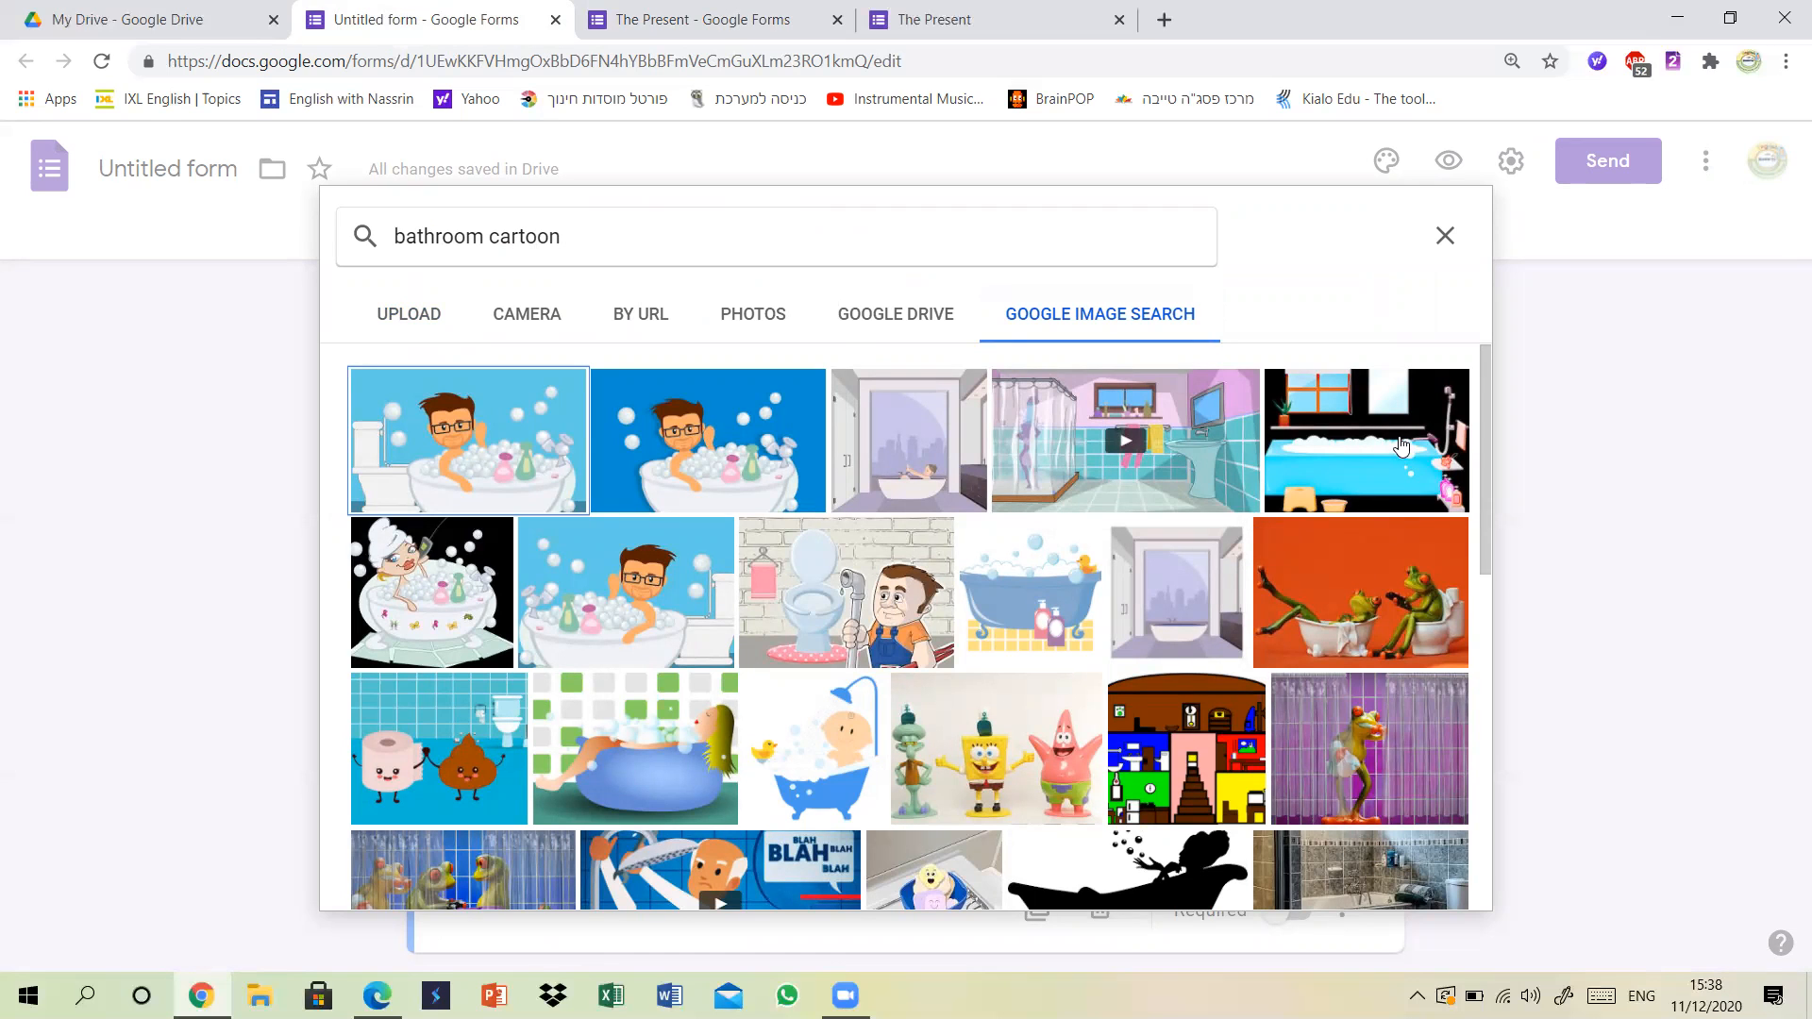
left_click(1402, 446)
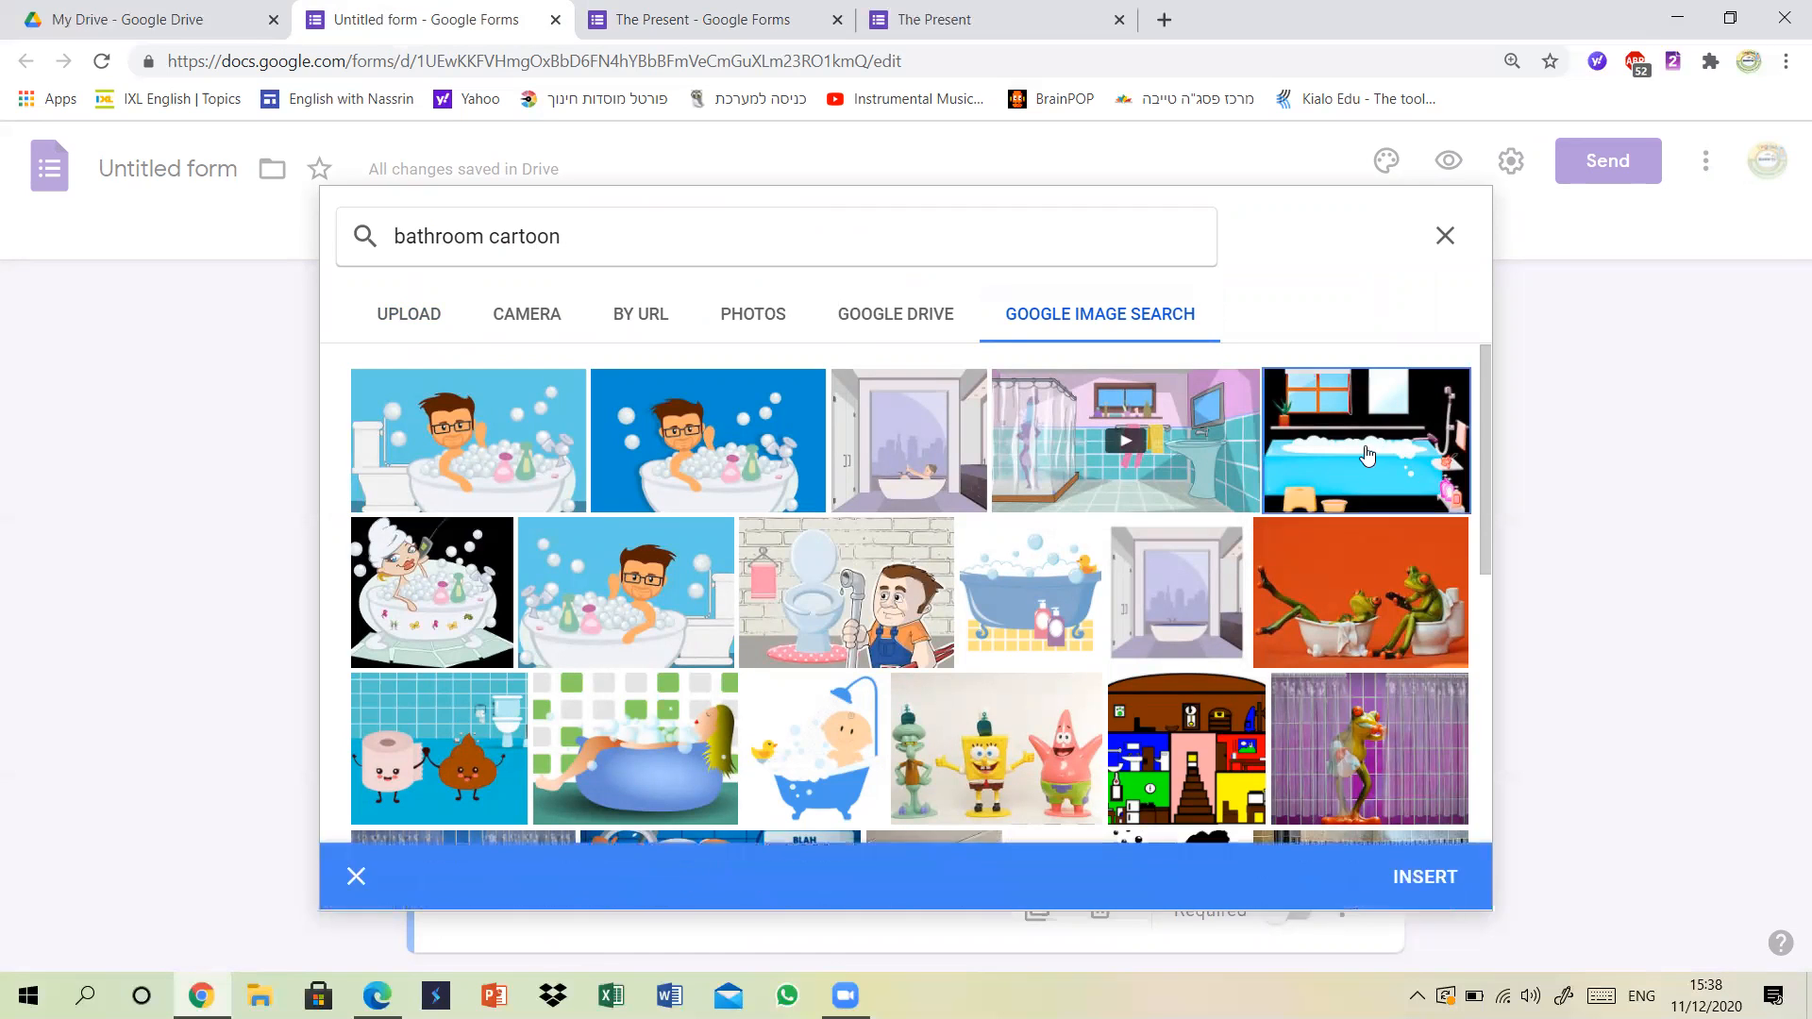
left_click(1425, 877)
Make the "Where is the boy?" question required.
left_click_drag(1784, 822, 1785, 864)
scroll(1787, 873, "up", 8)
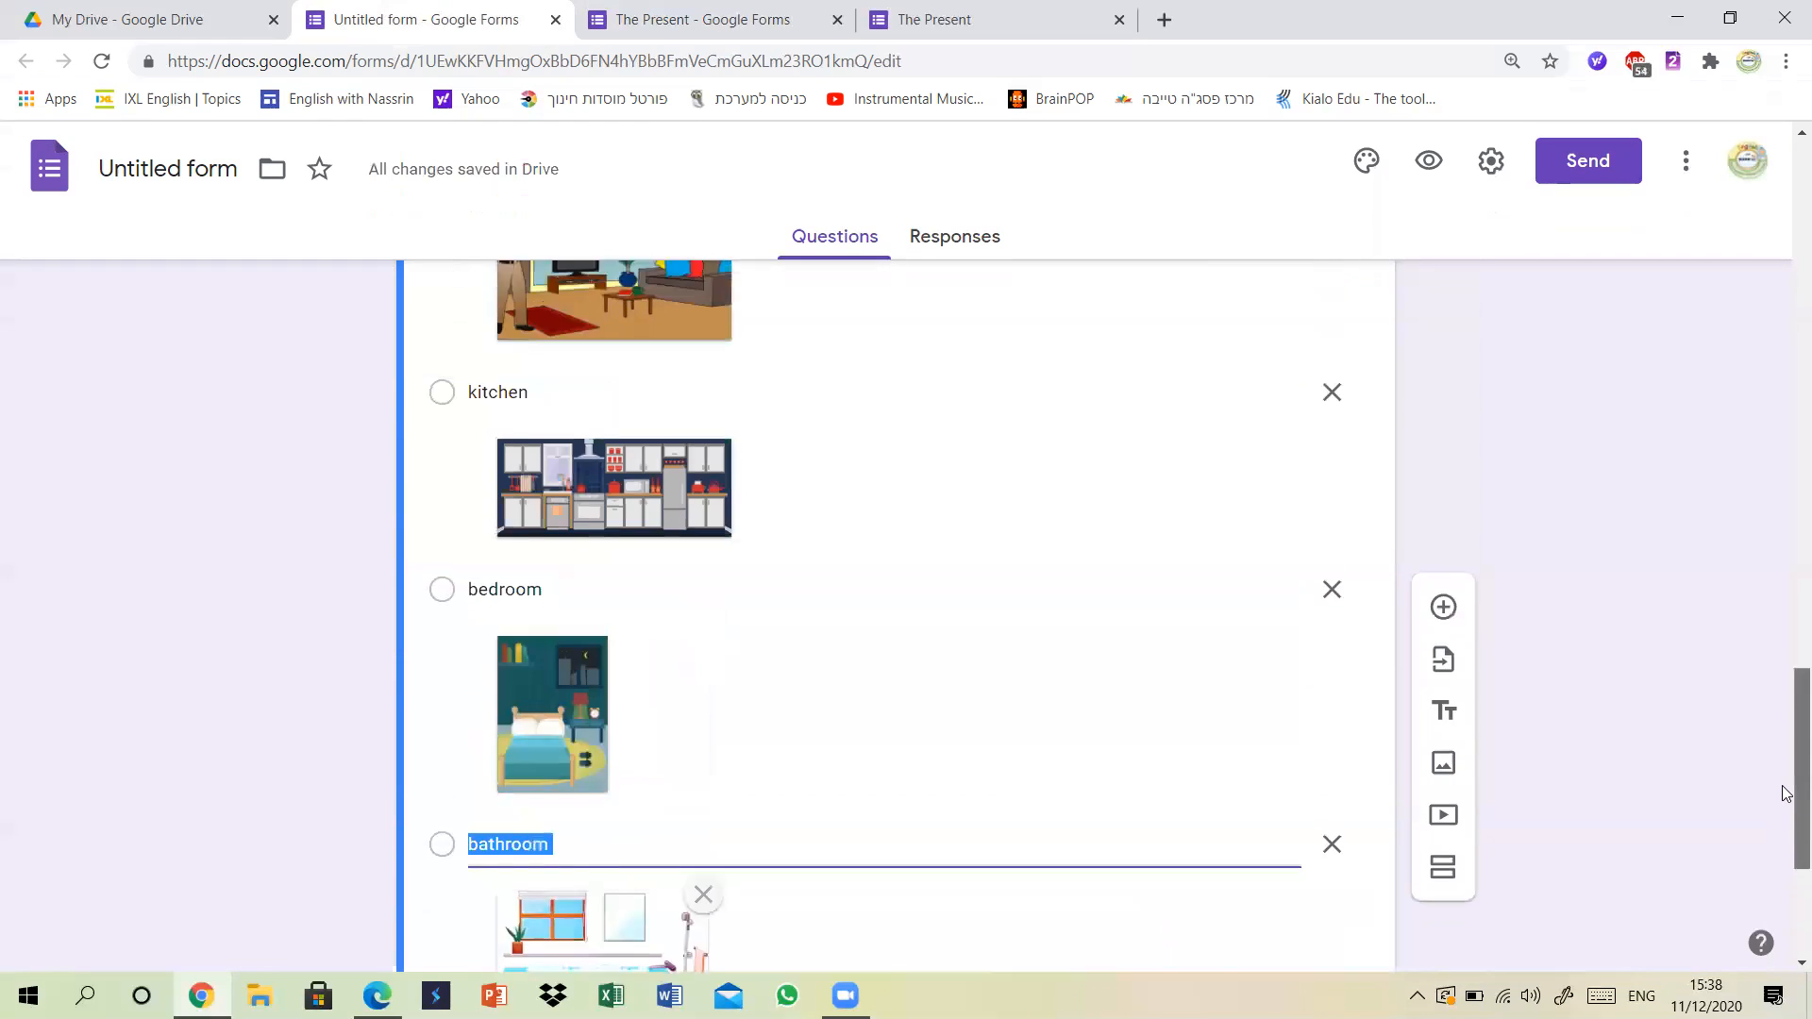
scroll(1763, 682, "down", 6)
scroll(1787, 840, "down", 2)
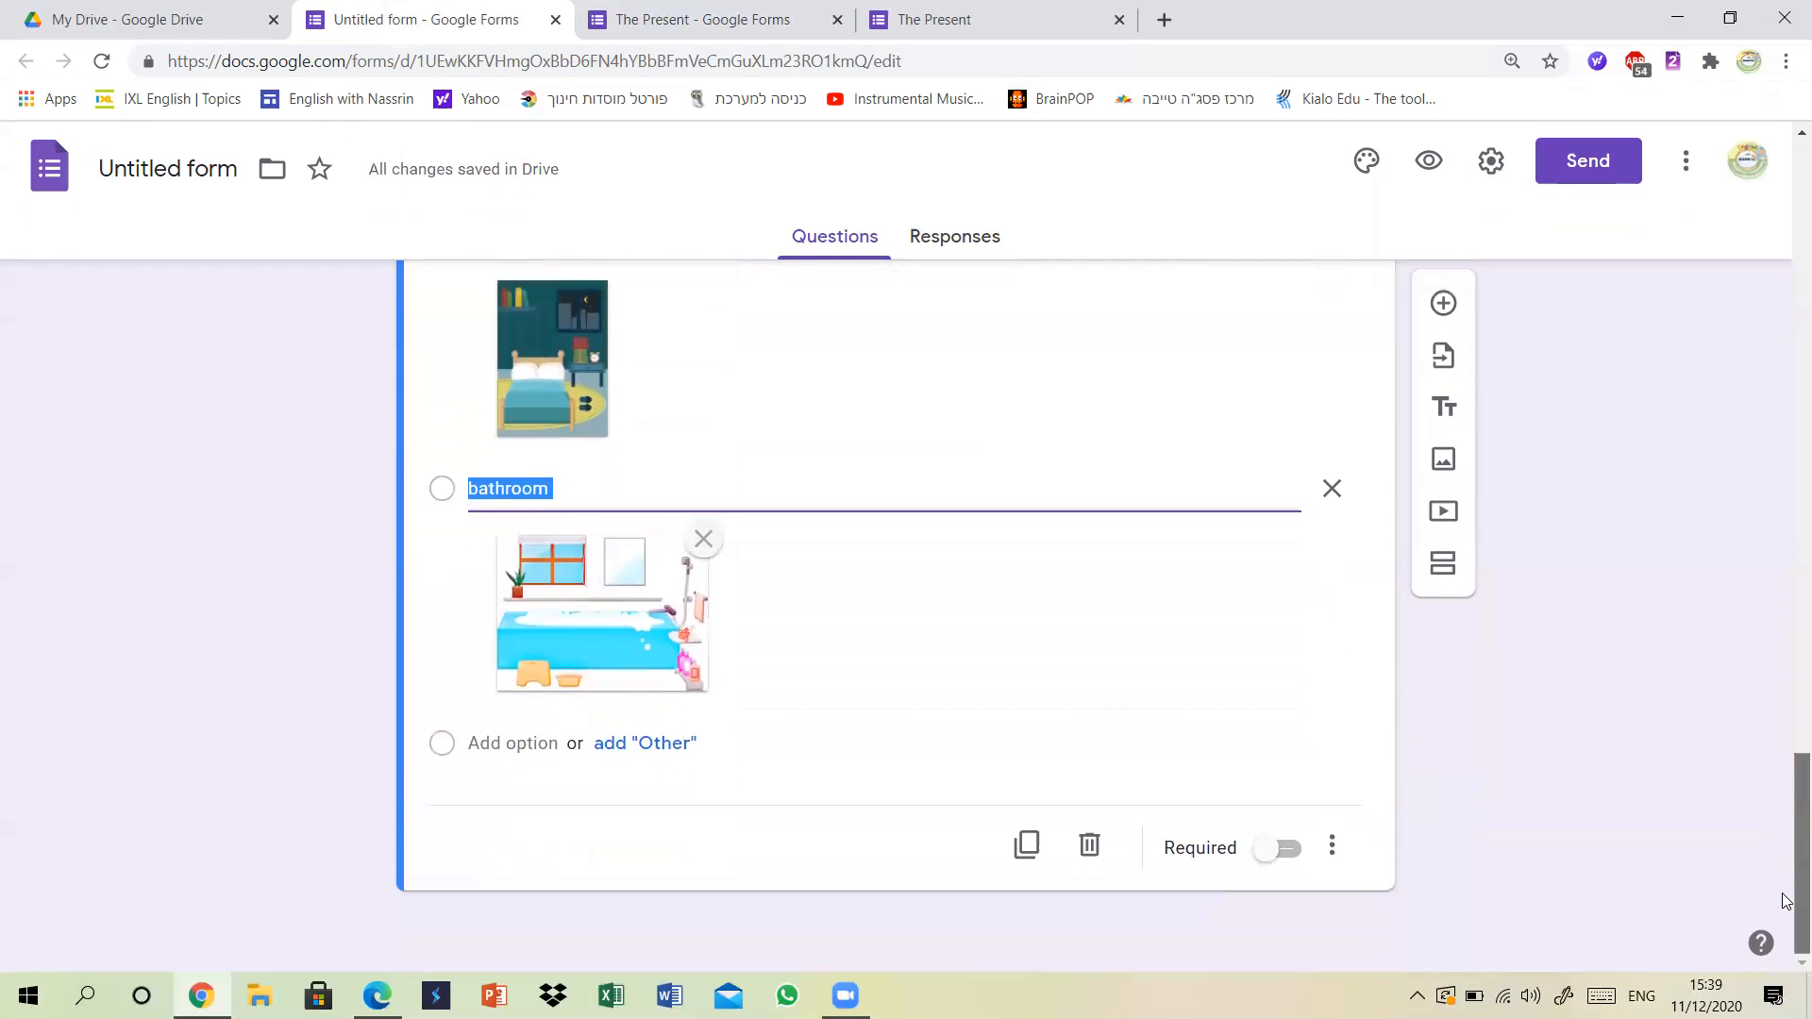
left_click(1272, 853)
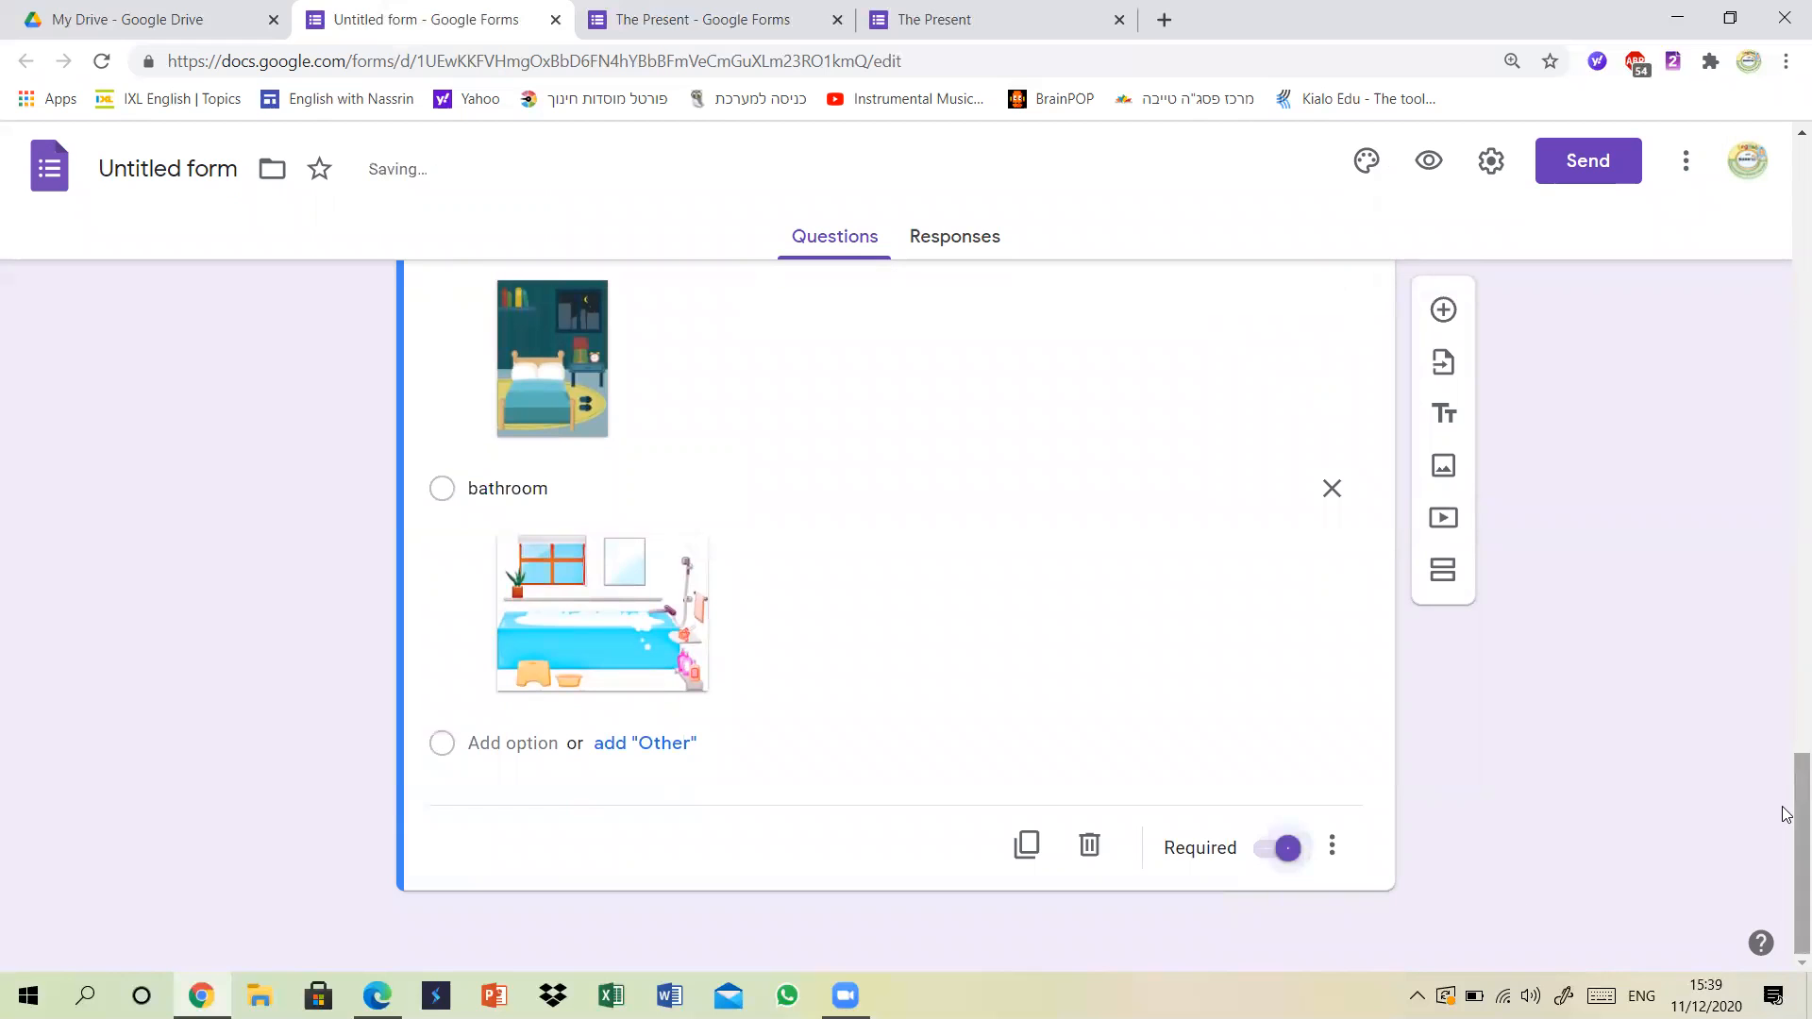
Add a blank question below the "Where is the boy?" question and check which item follows it in the existing form.
left_click_drag(1787, 807, 1787, 904)
left_click(1443, 312)
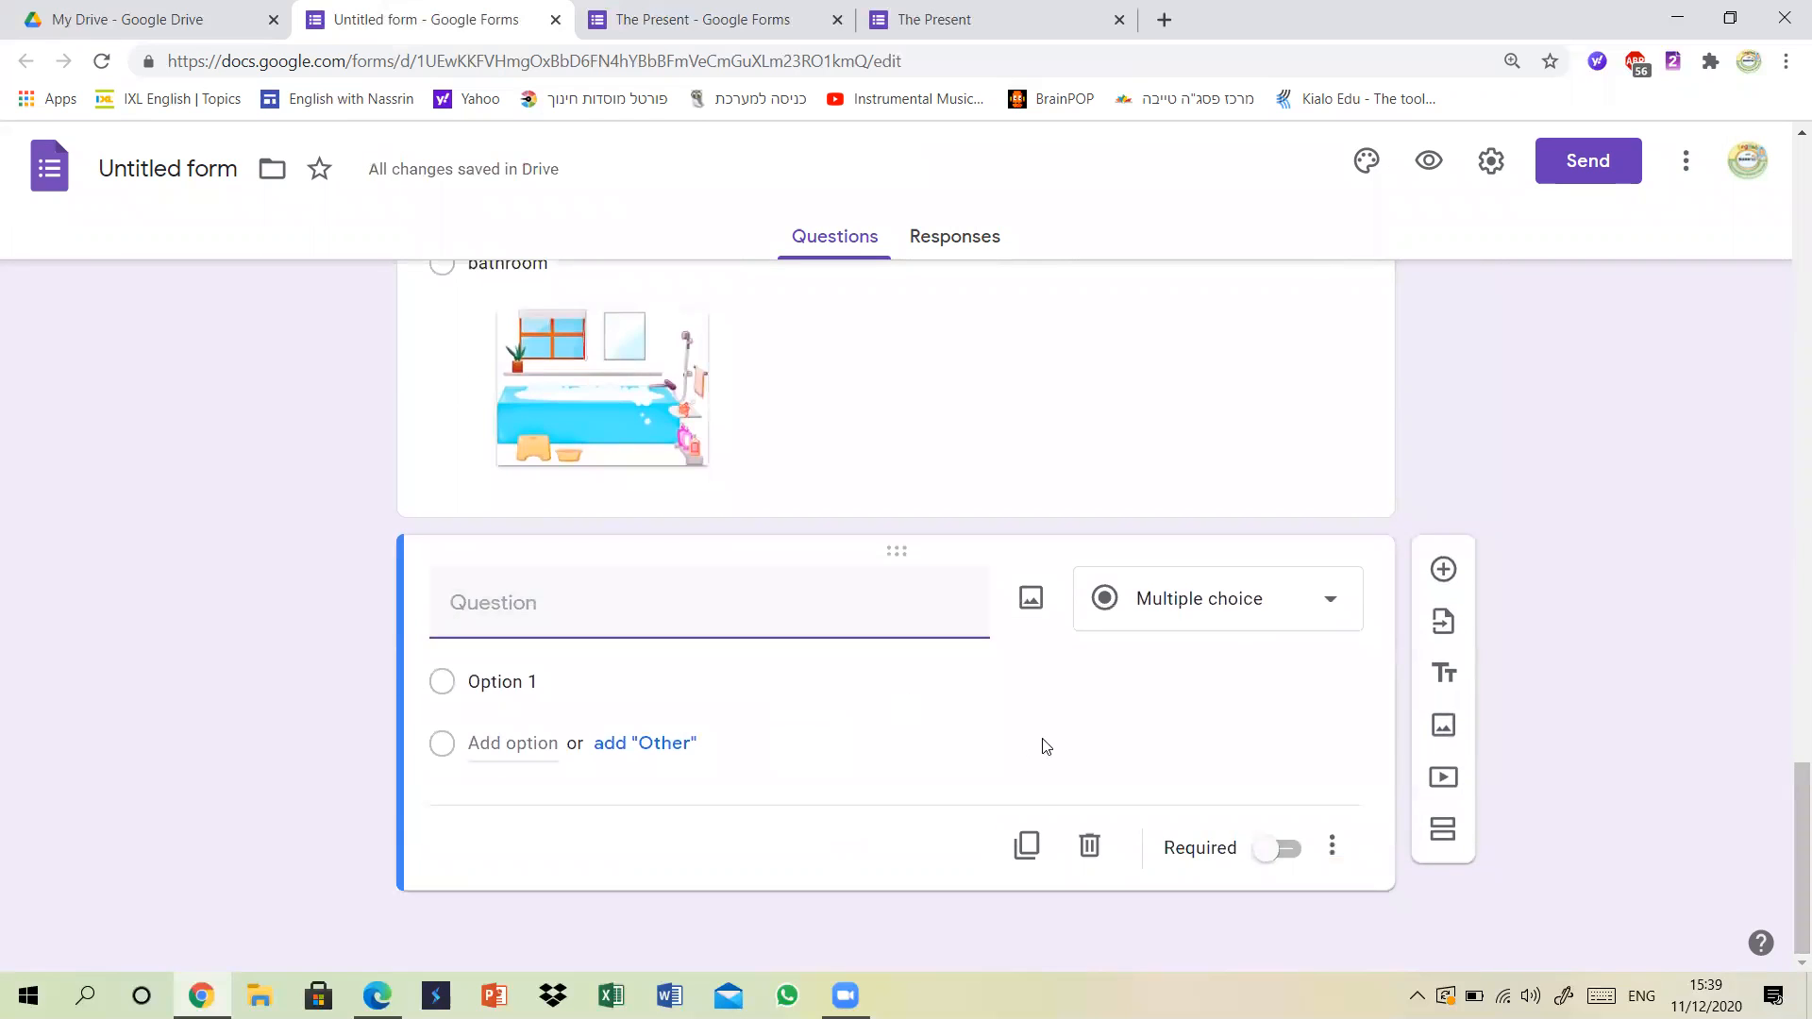
left_click(692, 11)
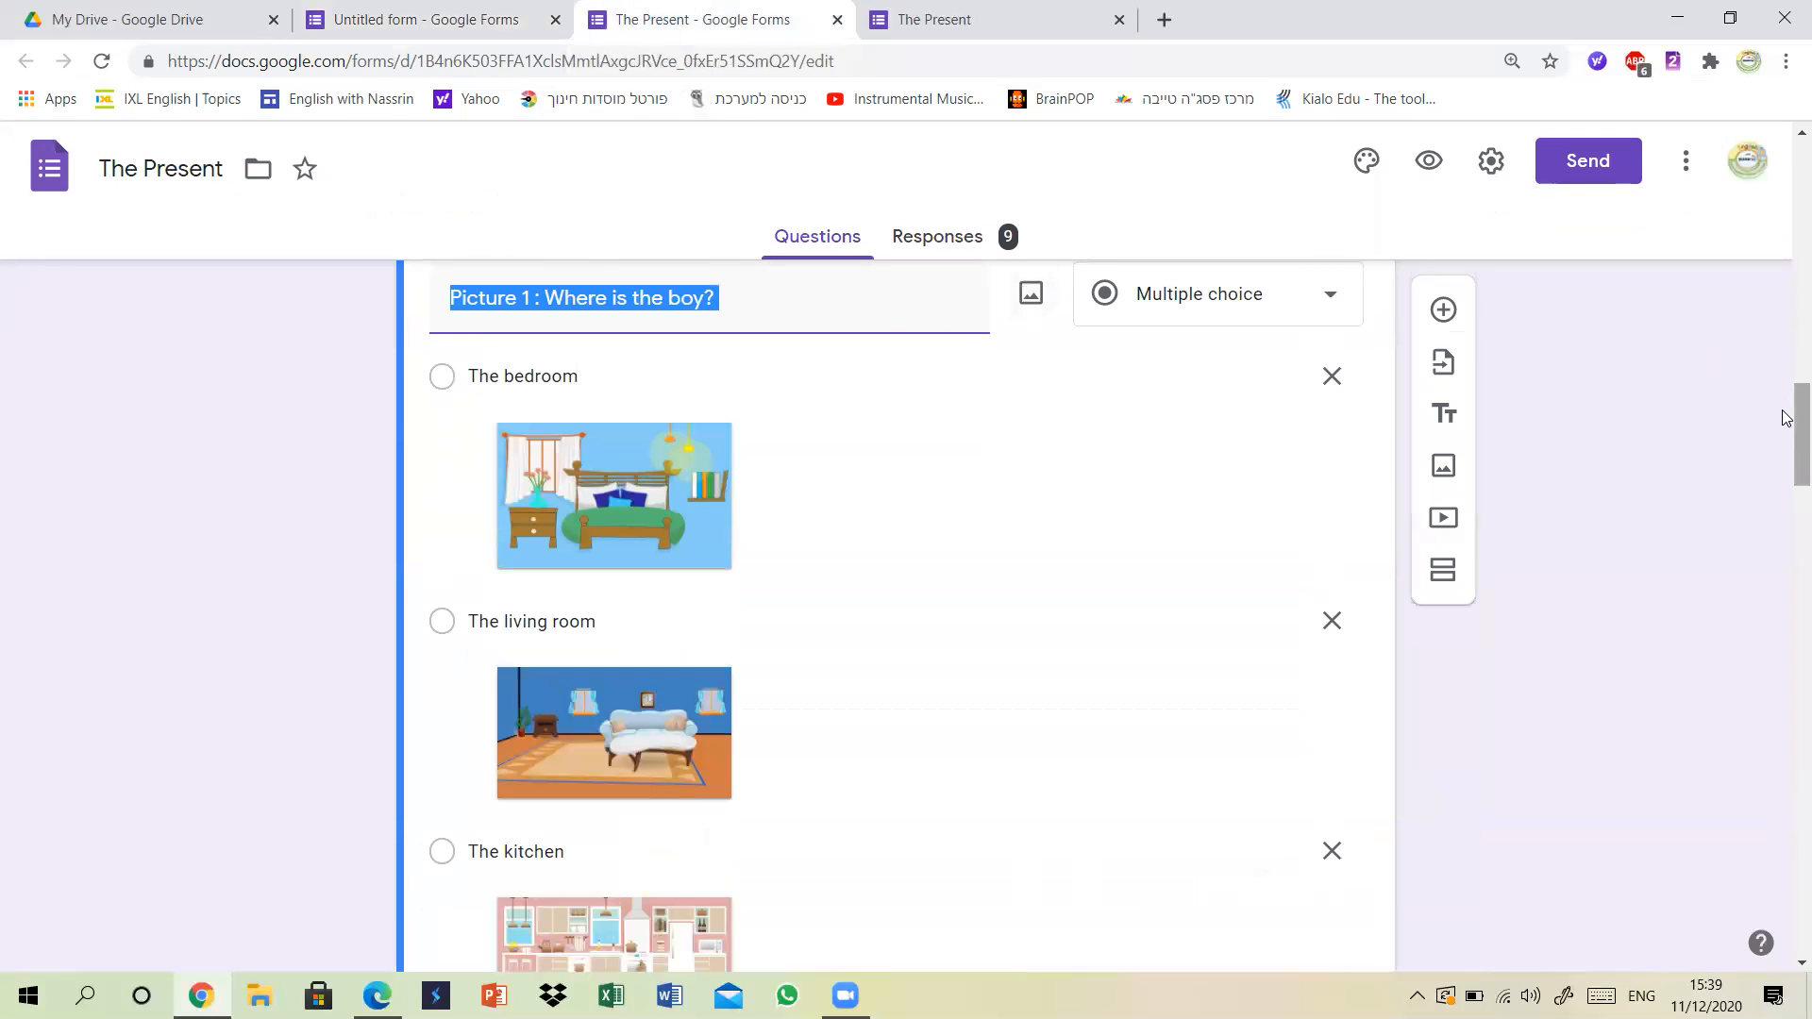
left_click_drag(1787, 425, 1787, 579)
scroll(1049, 433, "up", 1)
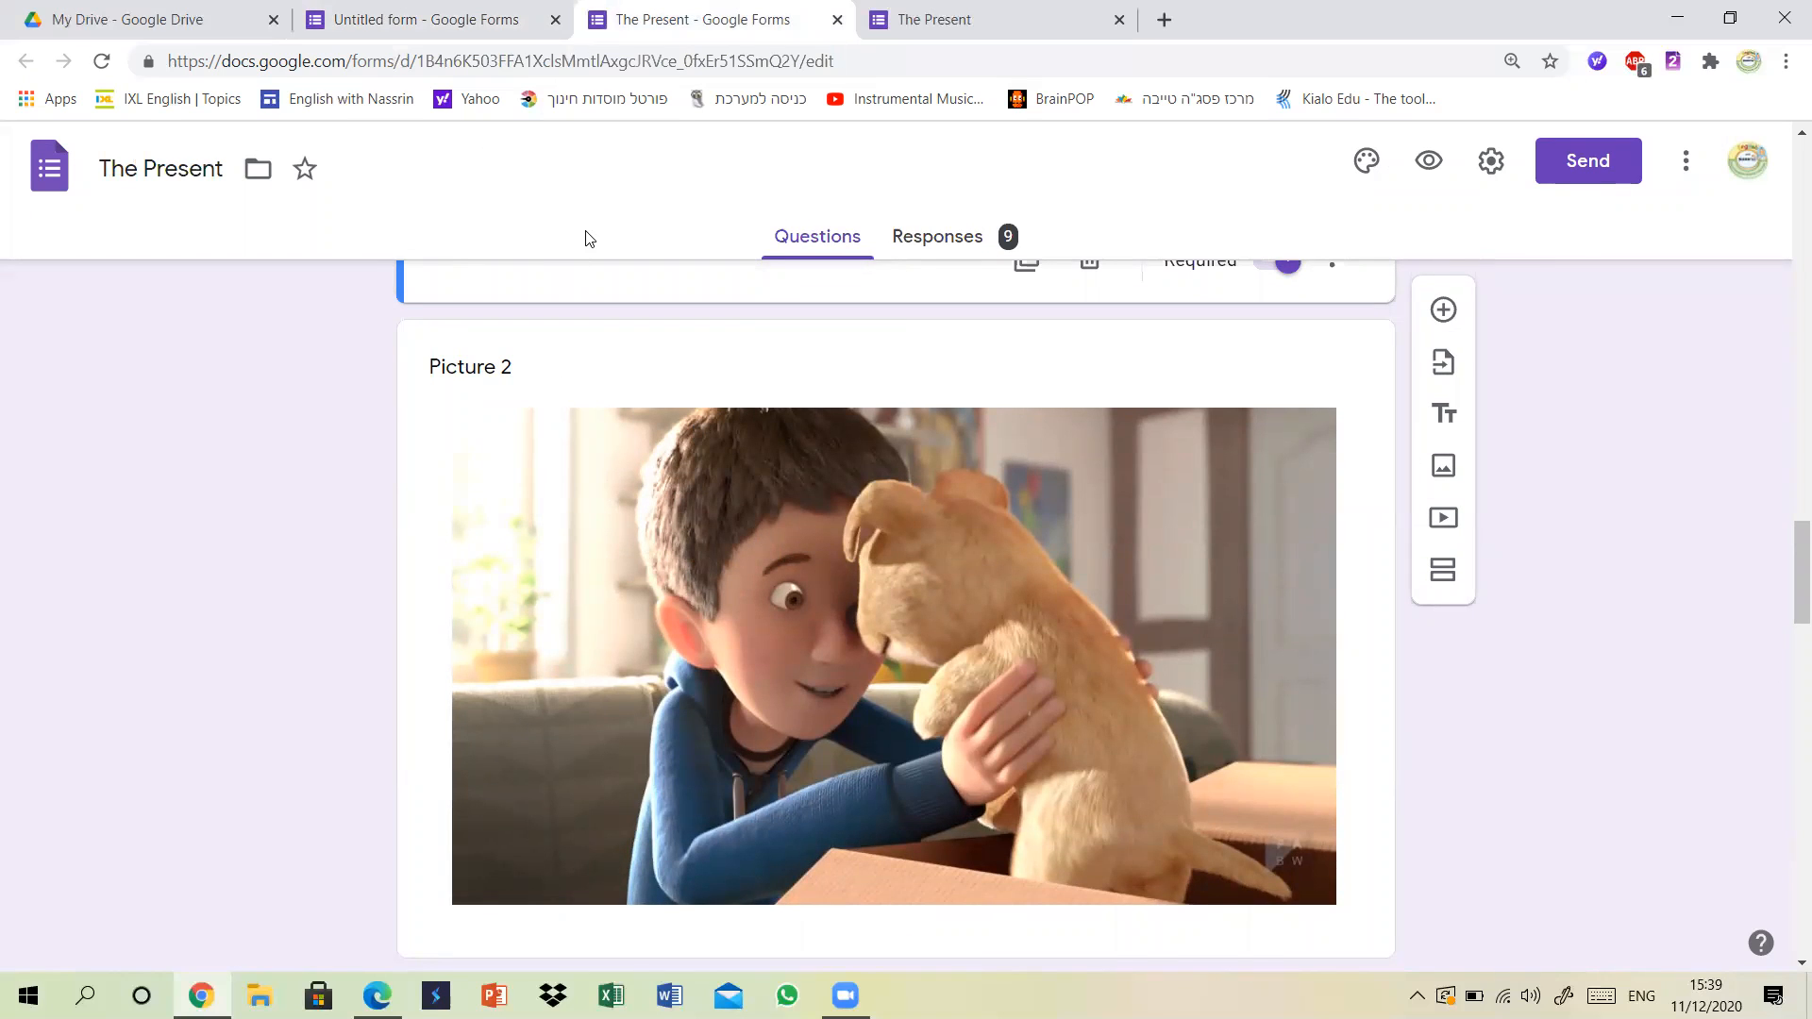
left_click(477, 17)
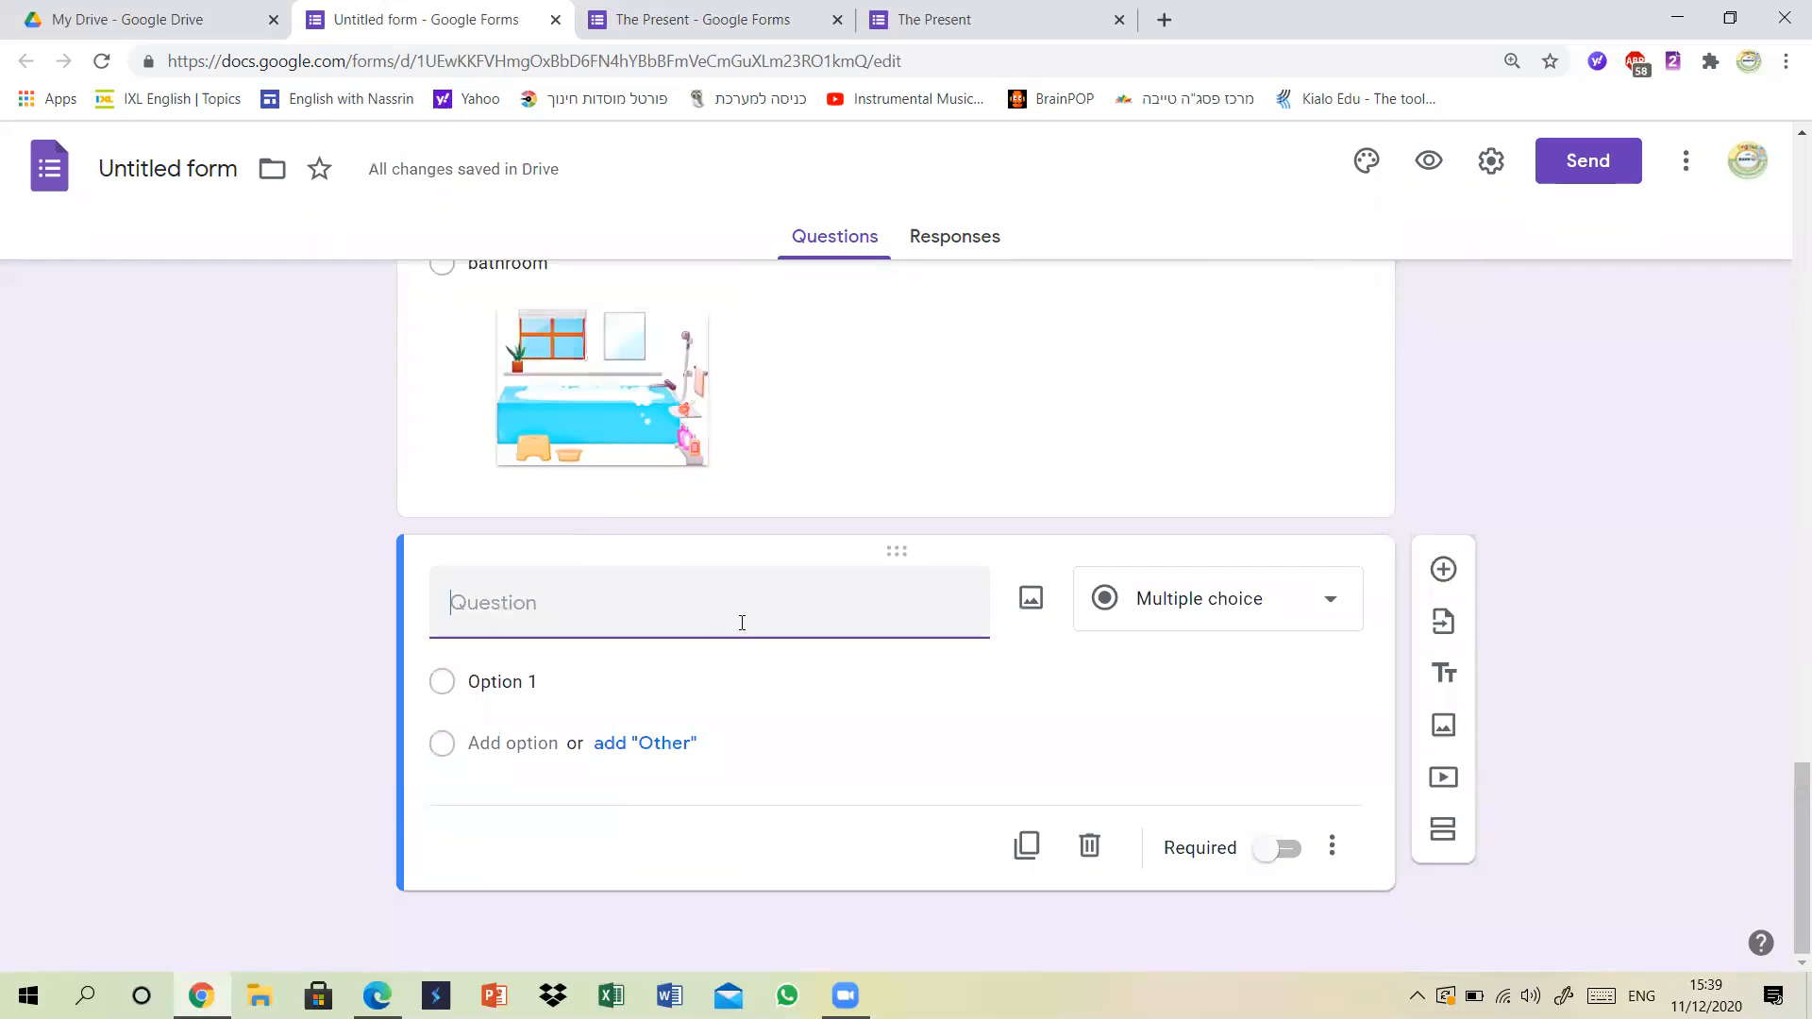
Upload 2.jpg from the "The present" folder as an image item in the new form and title it "Picture 2".
left_click(1441, 728)
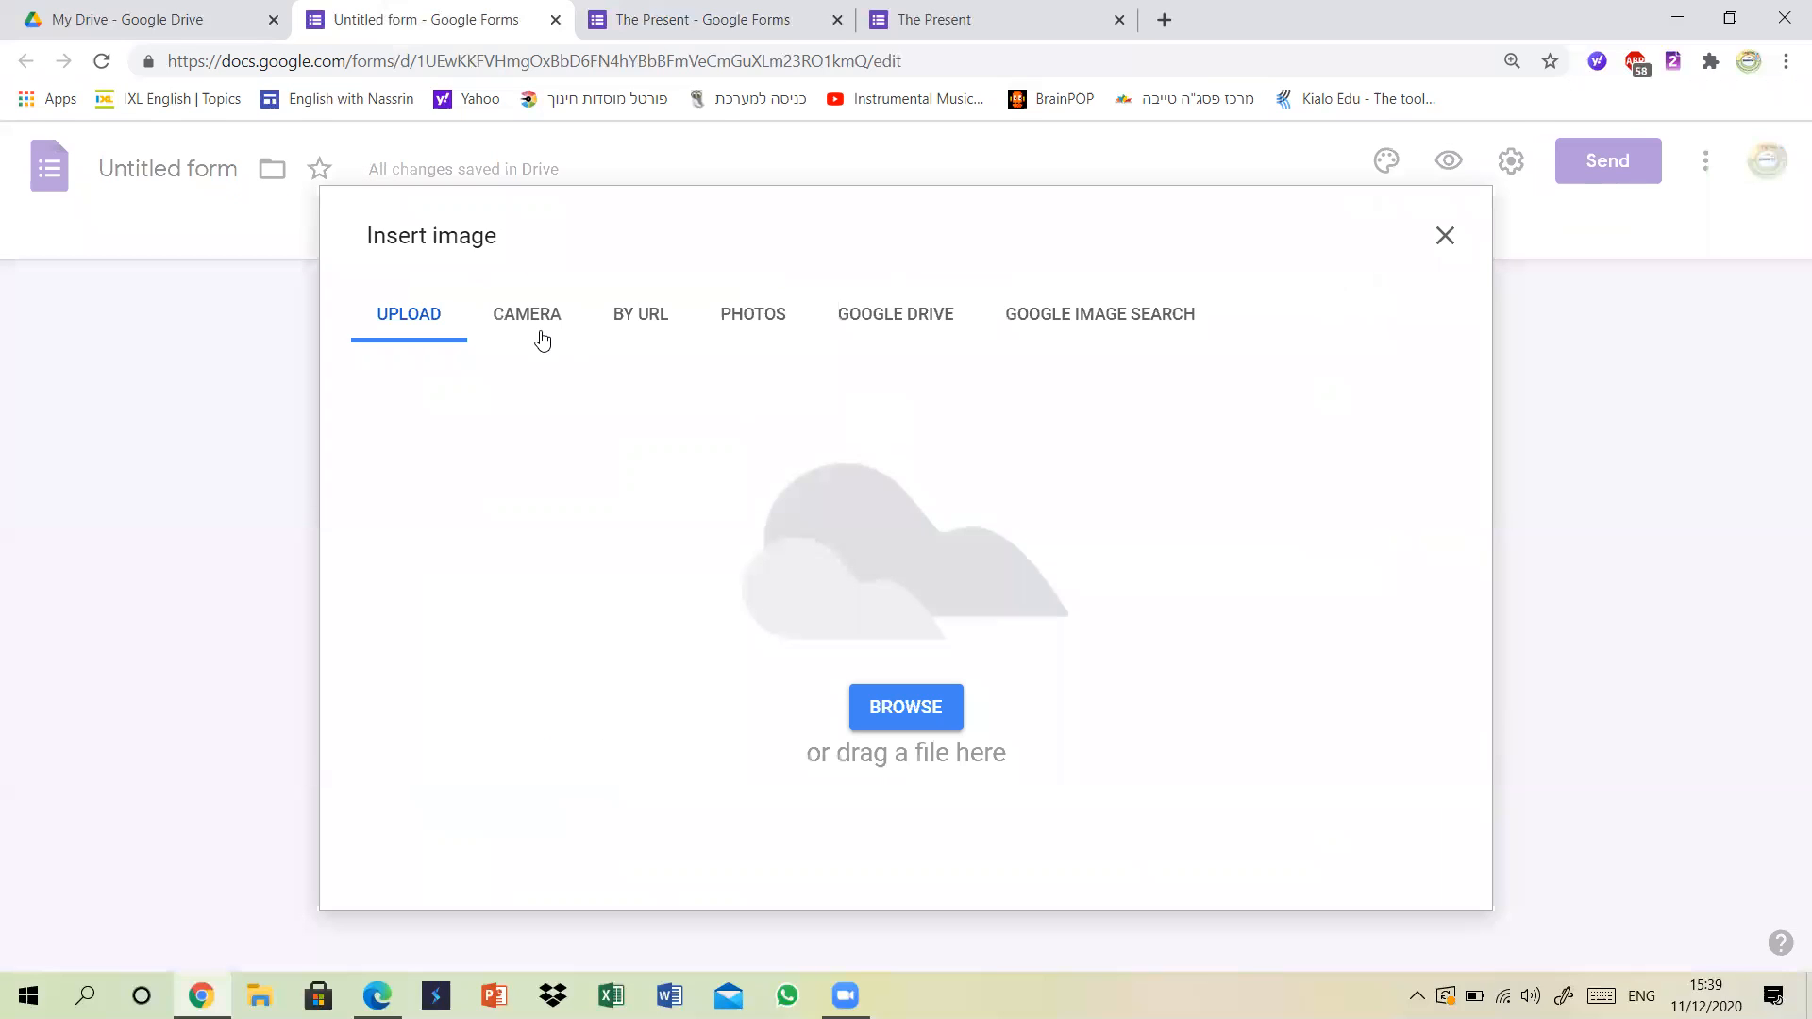
left_click(949, 722)
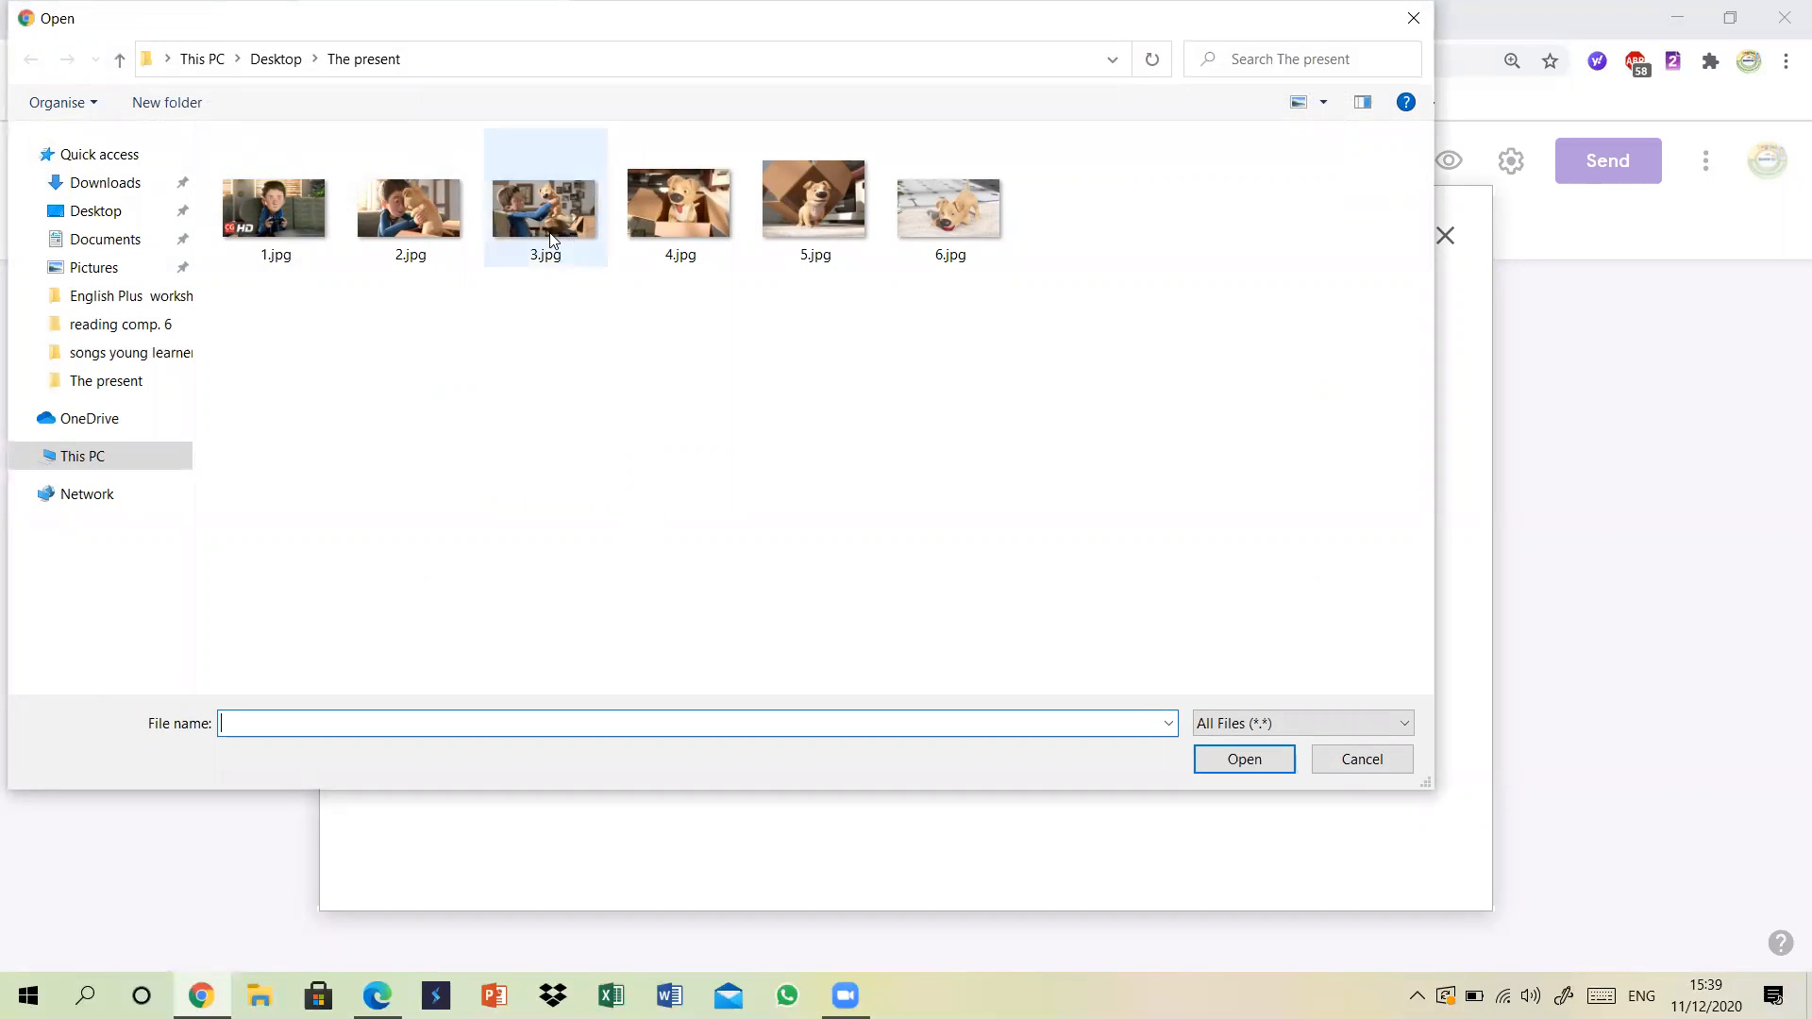
left_click(406, 191)
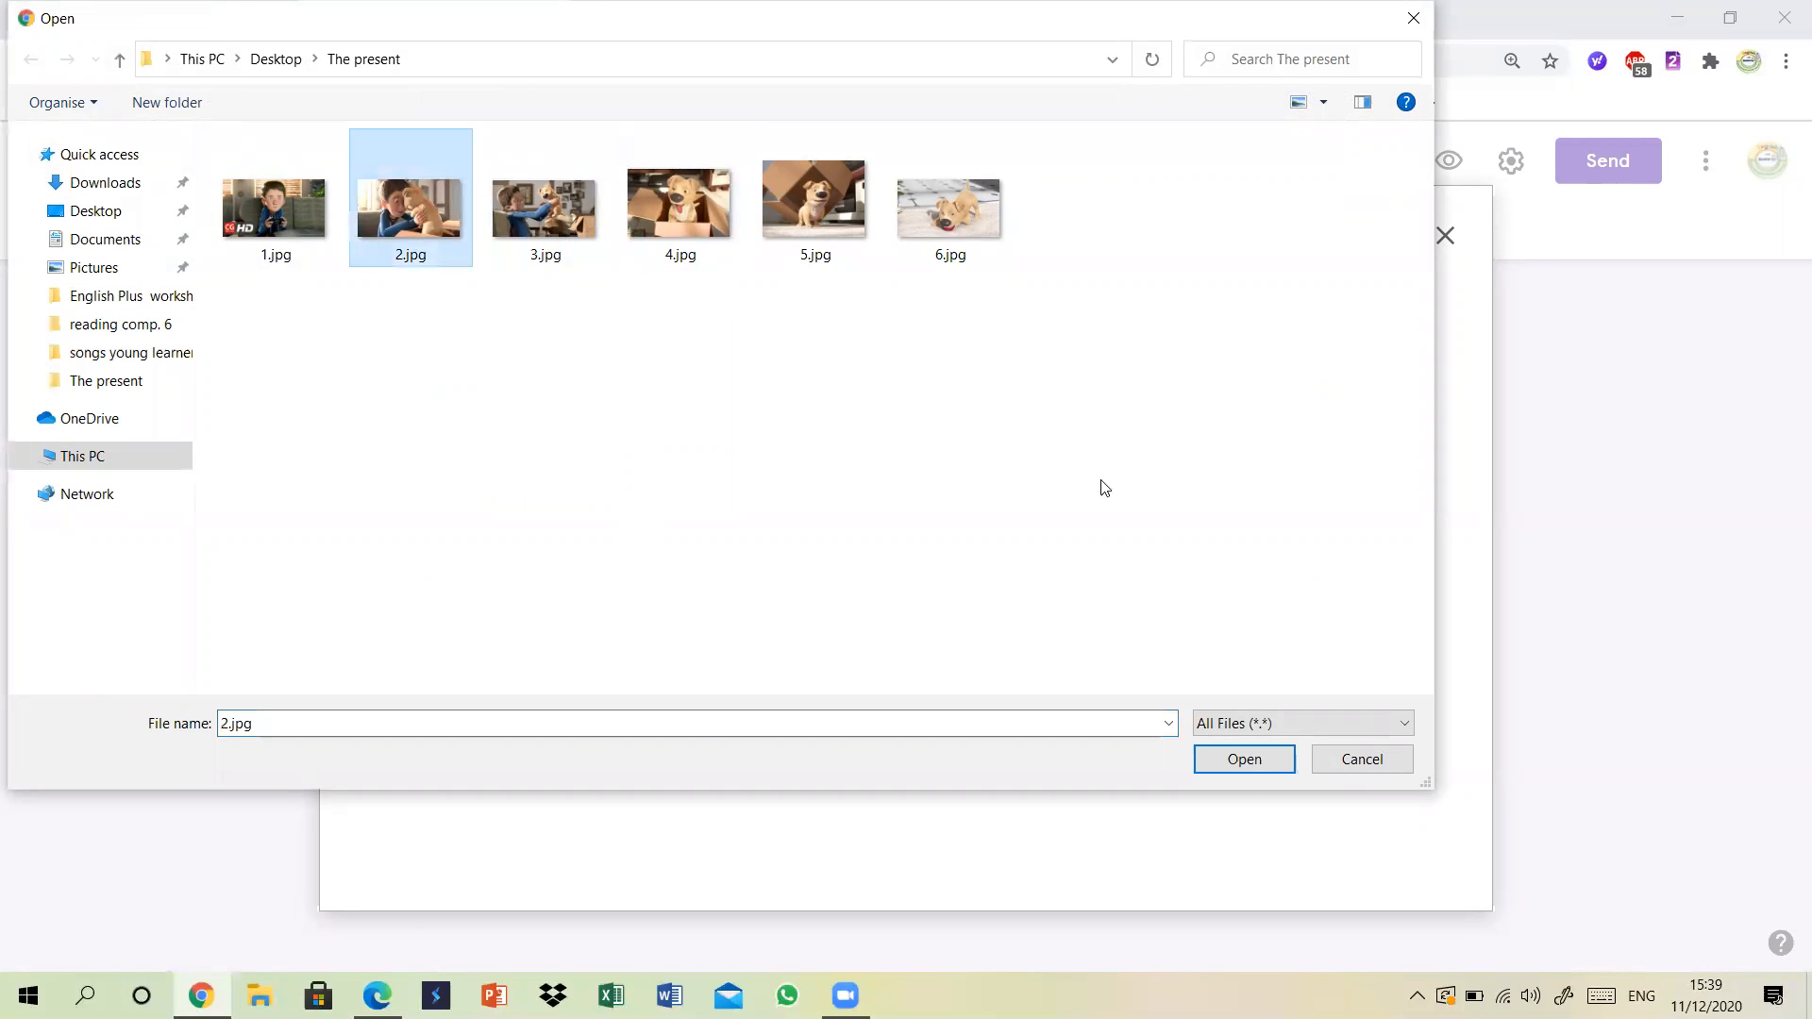
left_click(1246, 767)
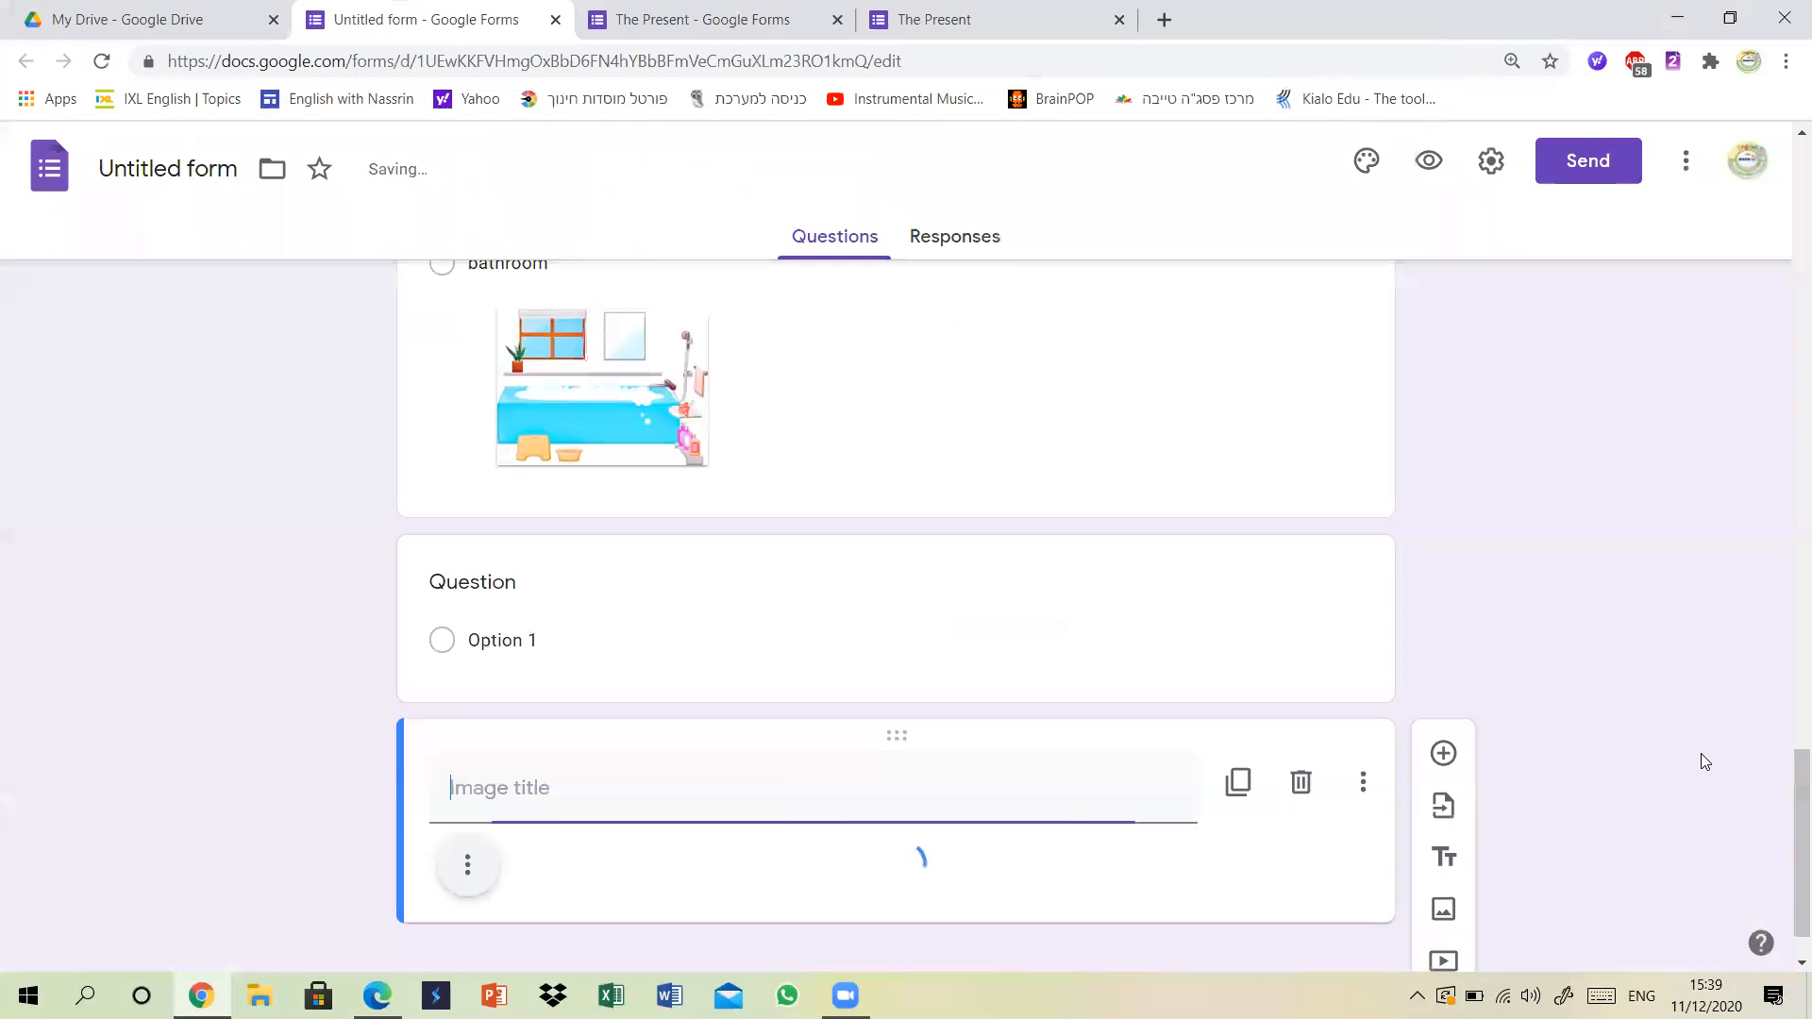
left_click_drag(1800, 699, 1798, 785)
type("Picture 2")
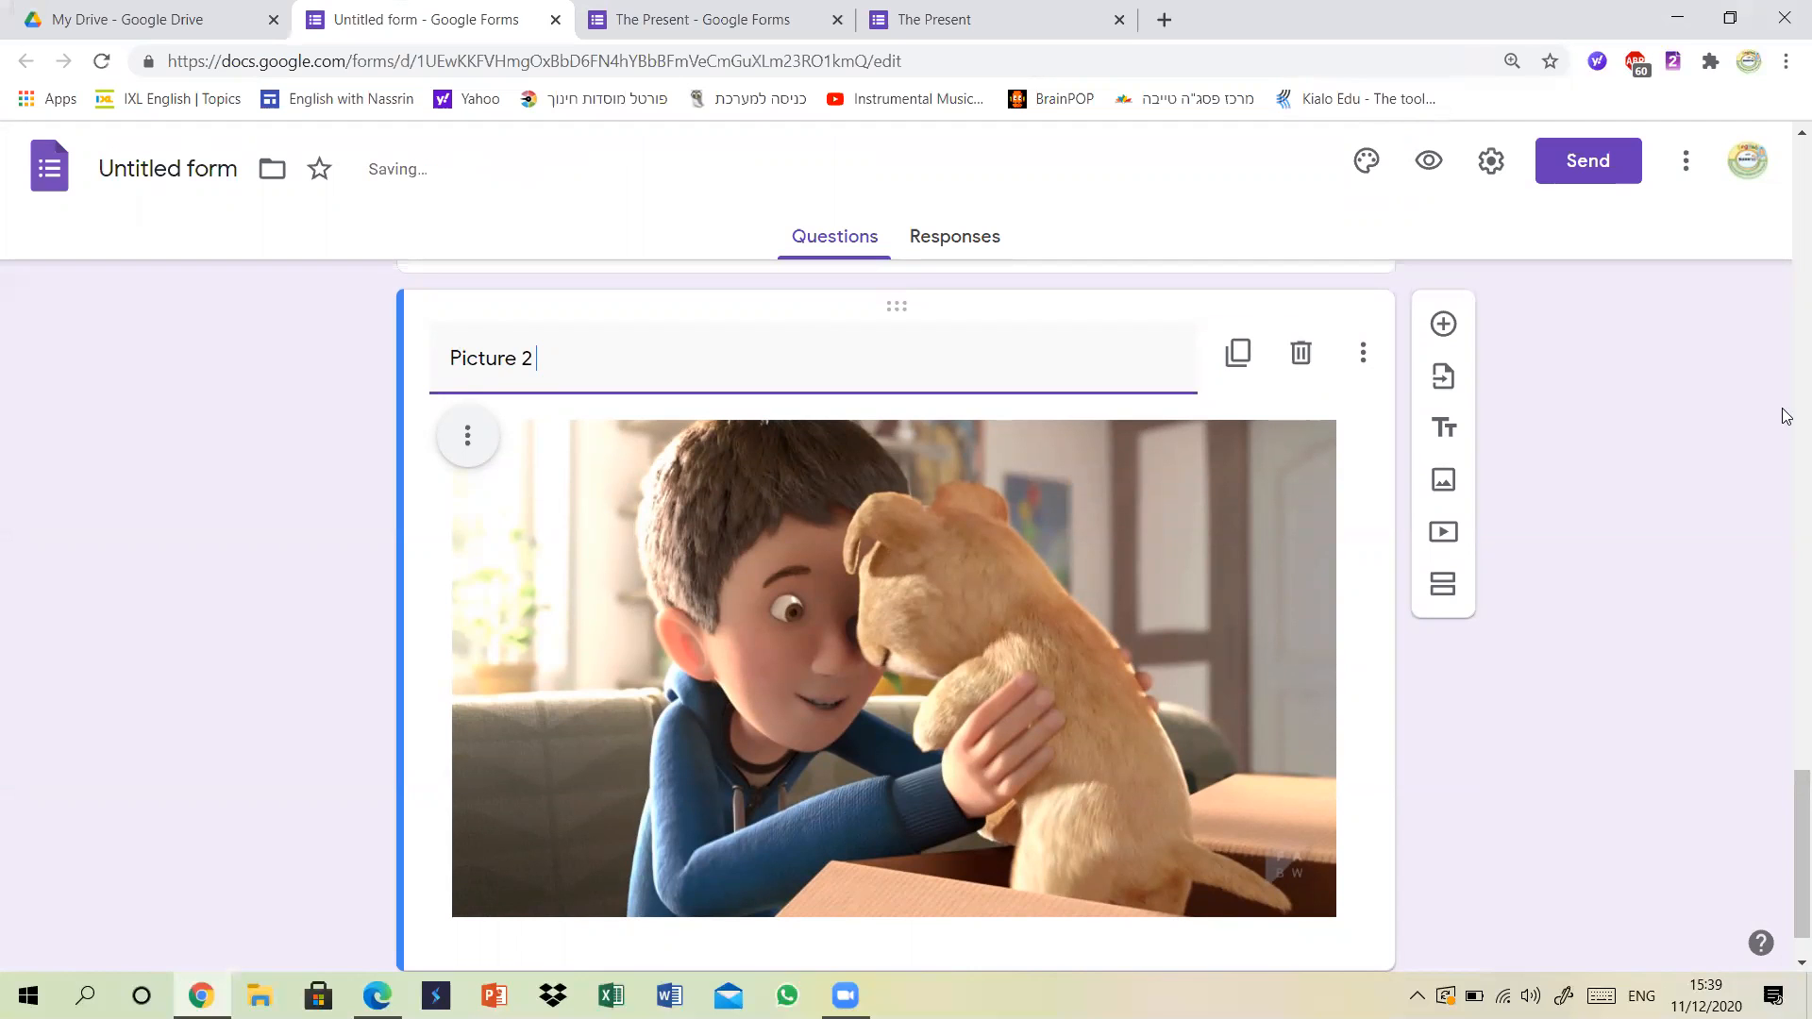
Add a blank question below "Picture 2" and check which item follows that picture in the existing form.
scroll(1787, 824, "down", 1)
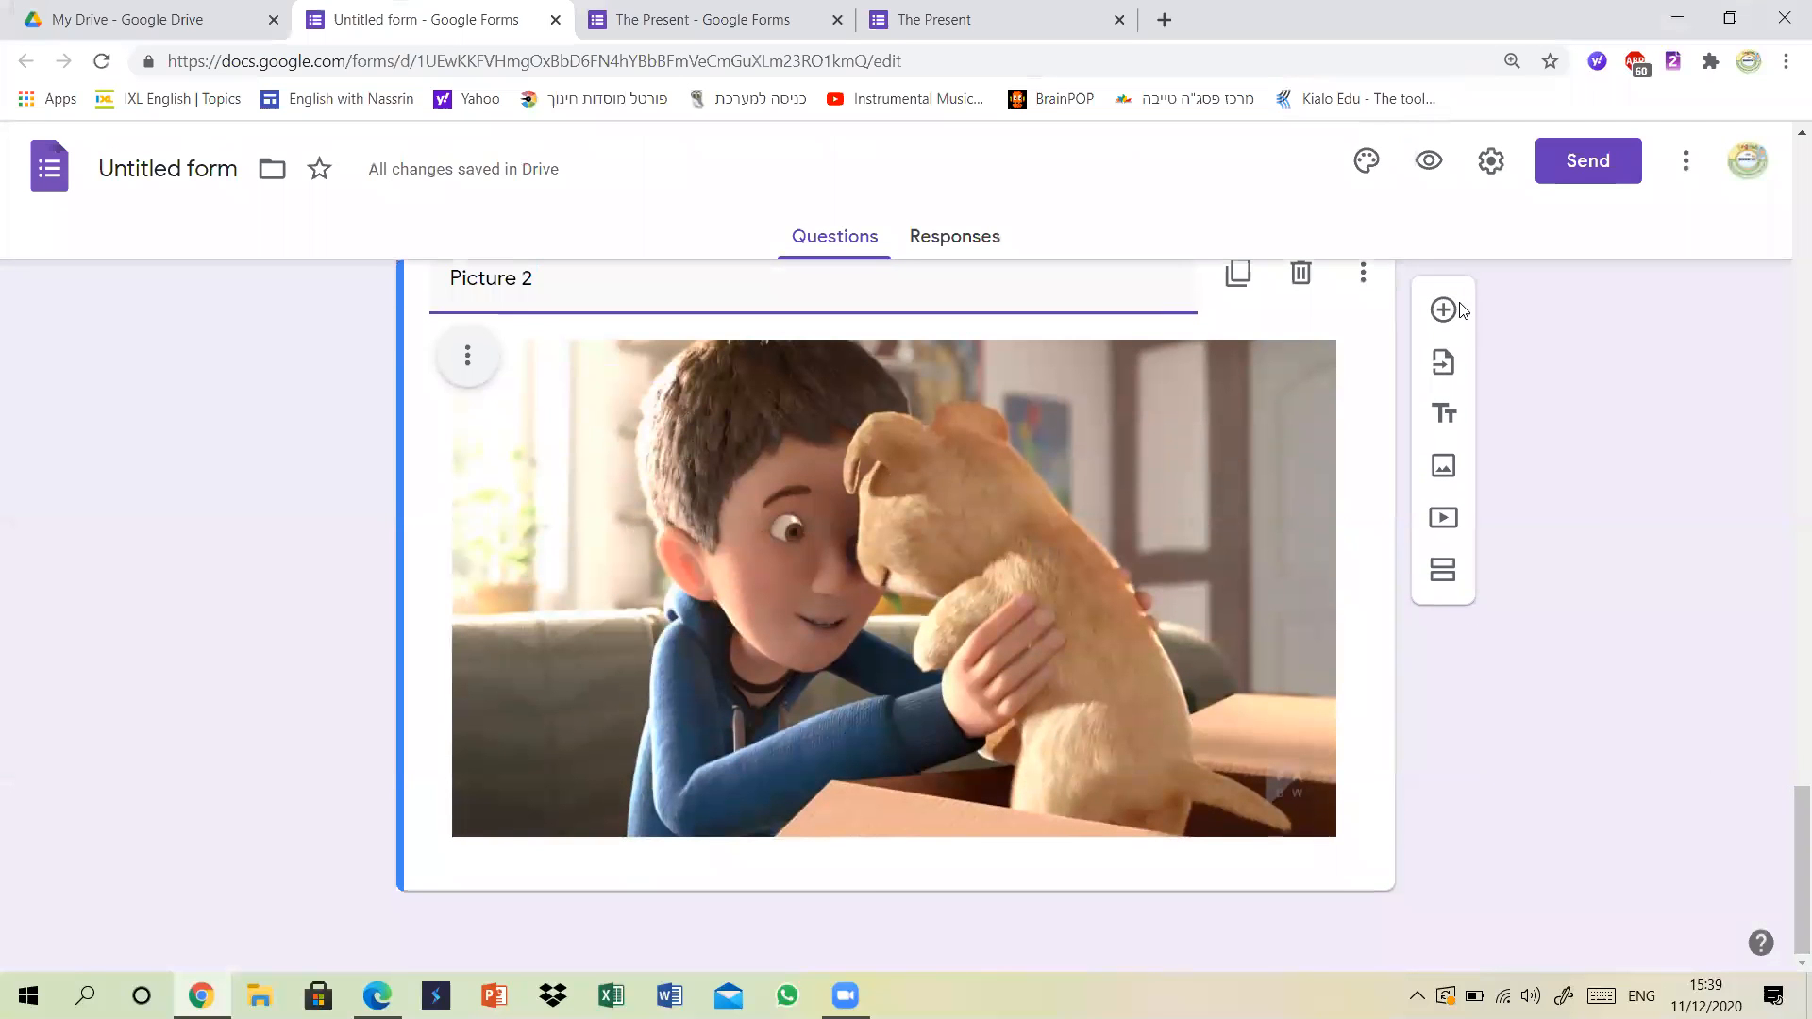
left_click(1444, 311)
scroll(1784, 822, "down", 3)
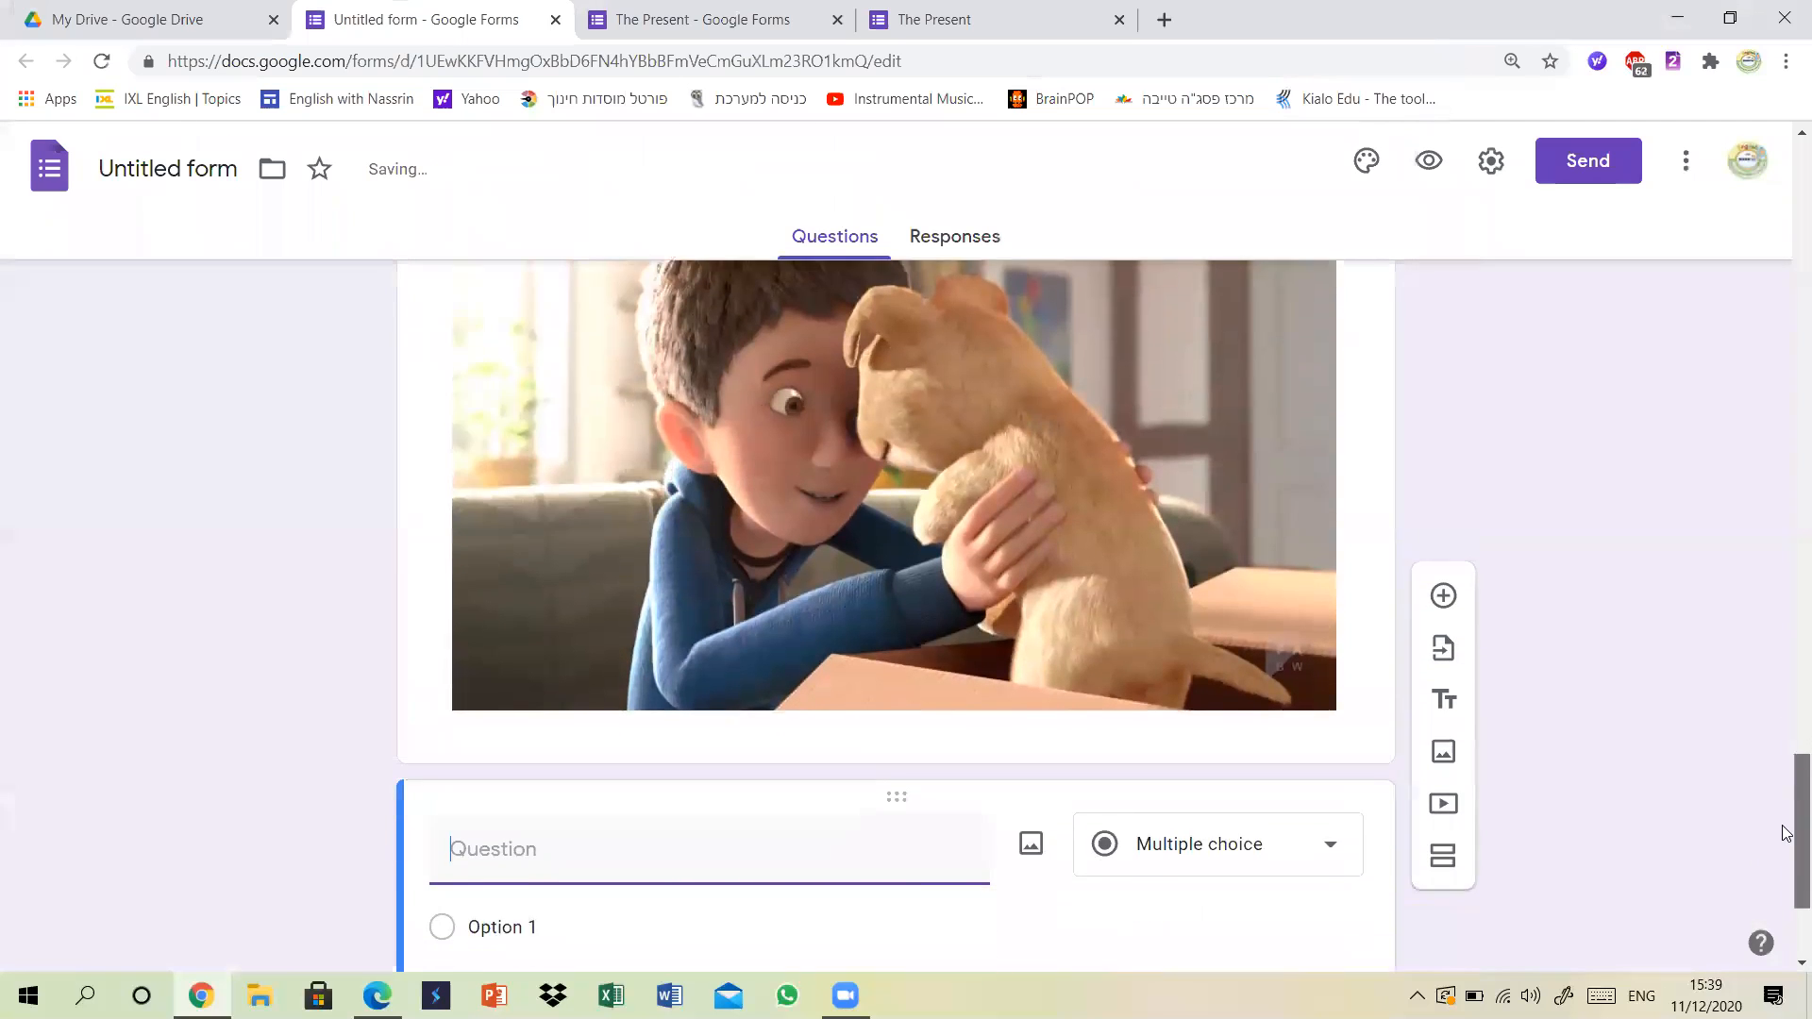
left_click(715, 13)
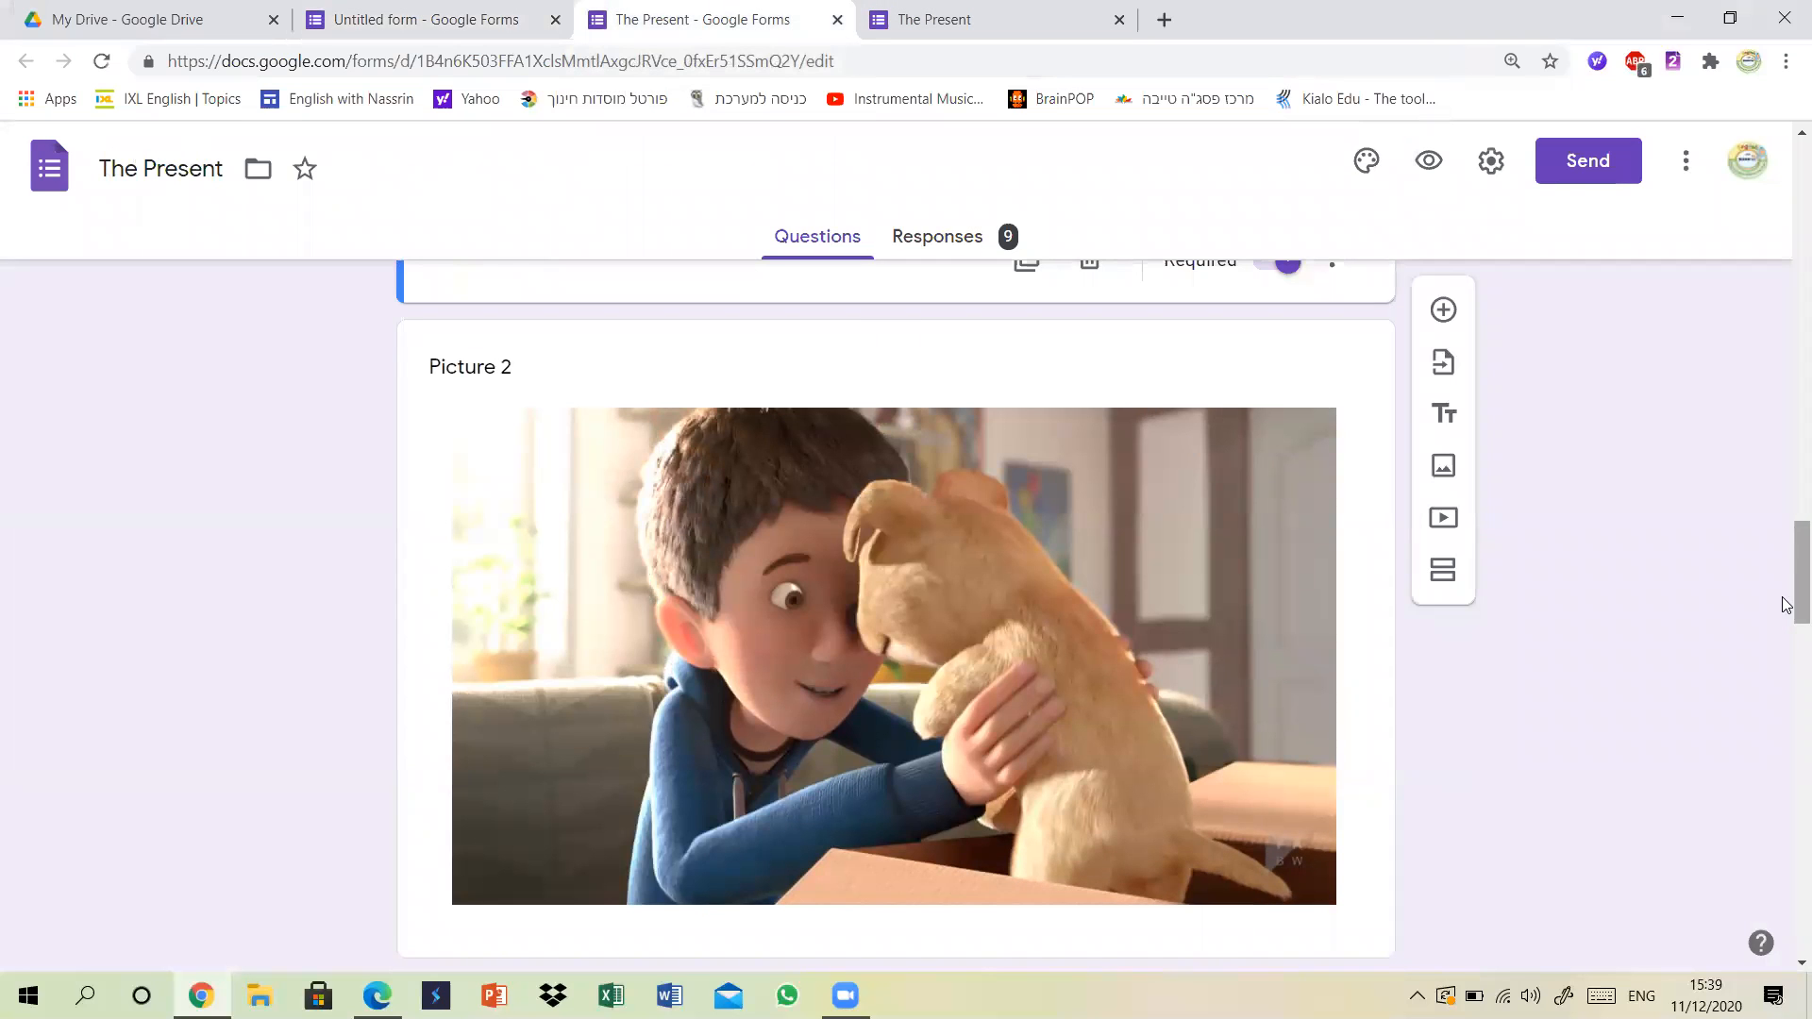
scroll(1787, 604, "down", 7)
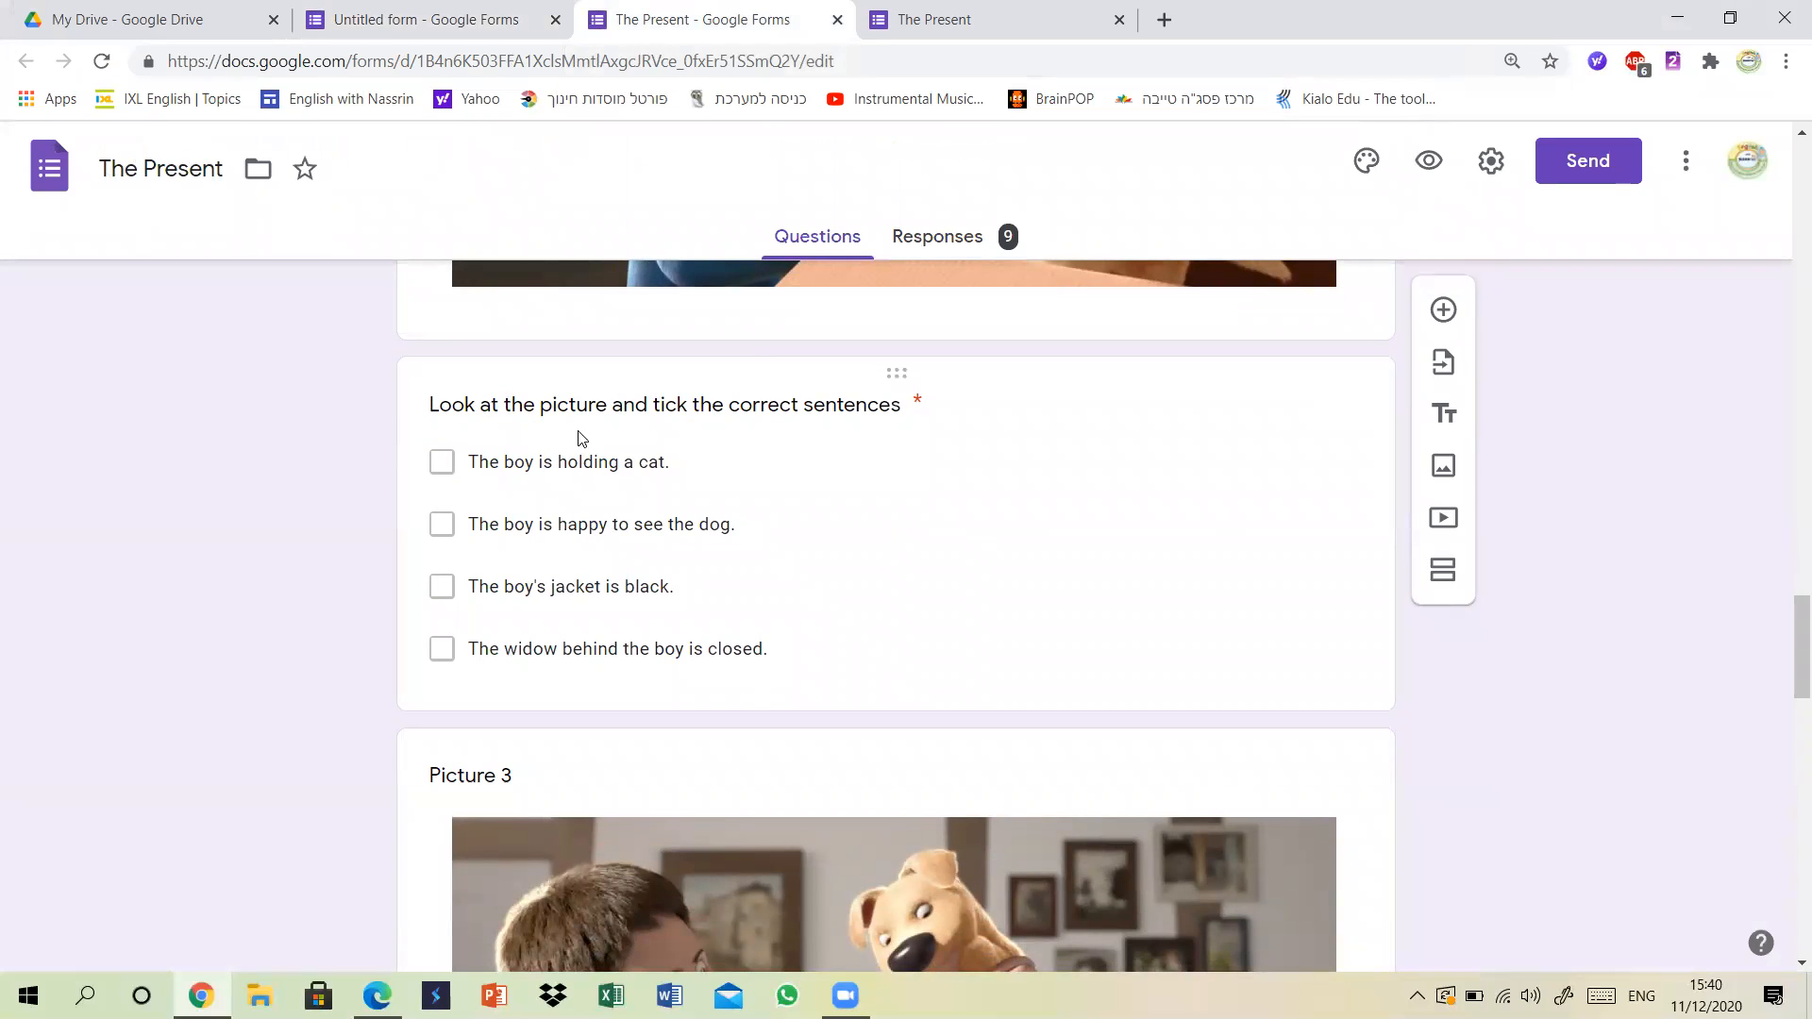
Copy the title "Look at the picture and tick the correct sentences" from the existing form into the new blank question.
left_click(896, 412)
left_click_drag(1799, 619, 1791, 581)
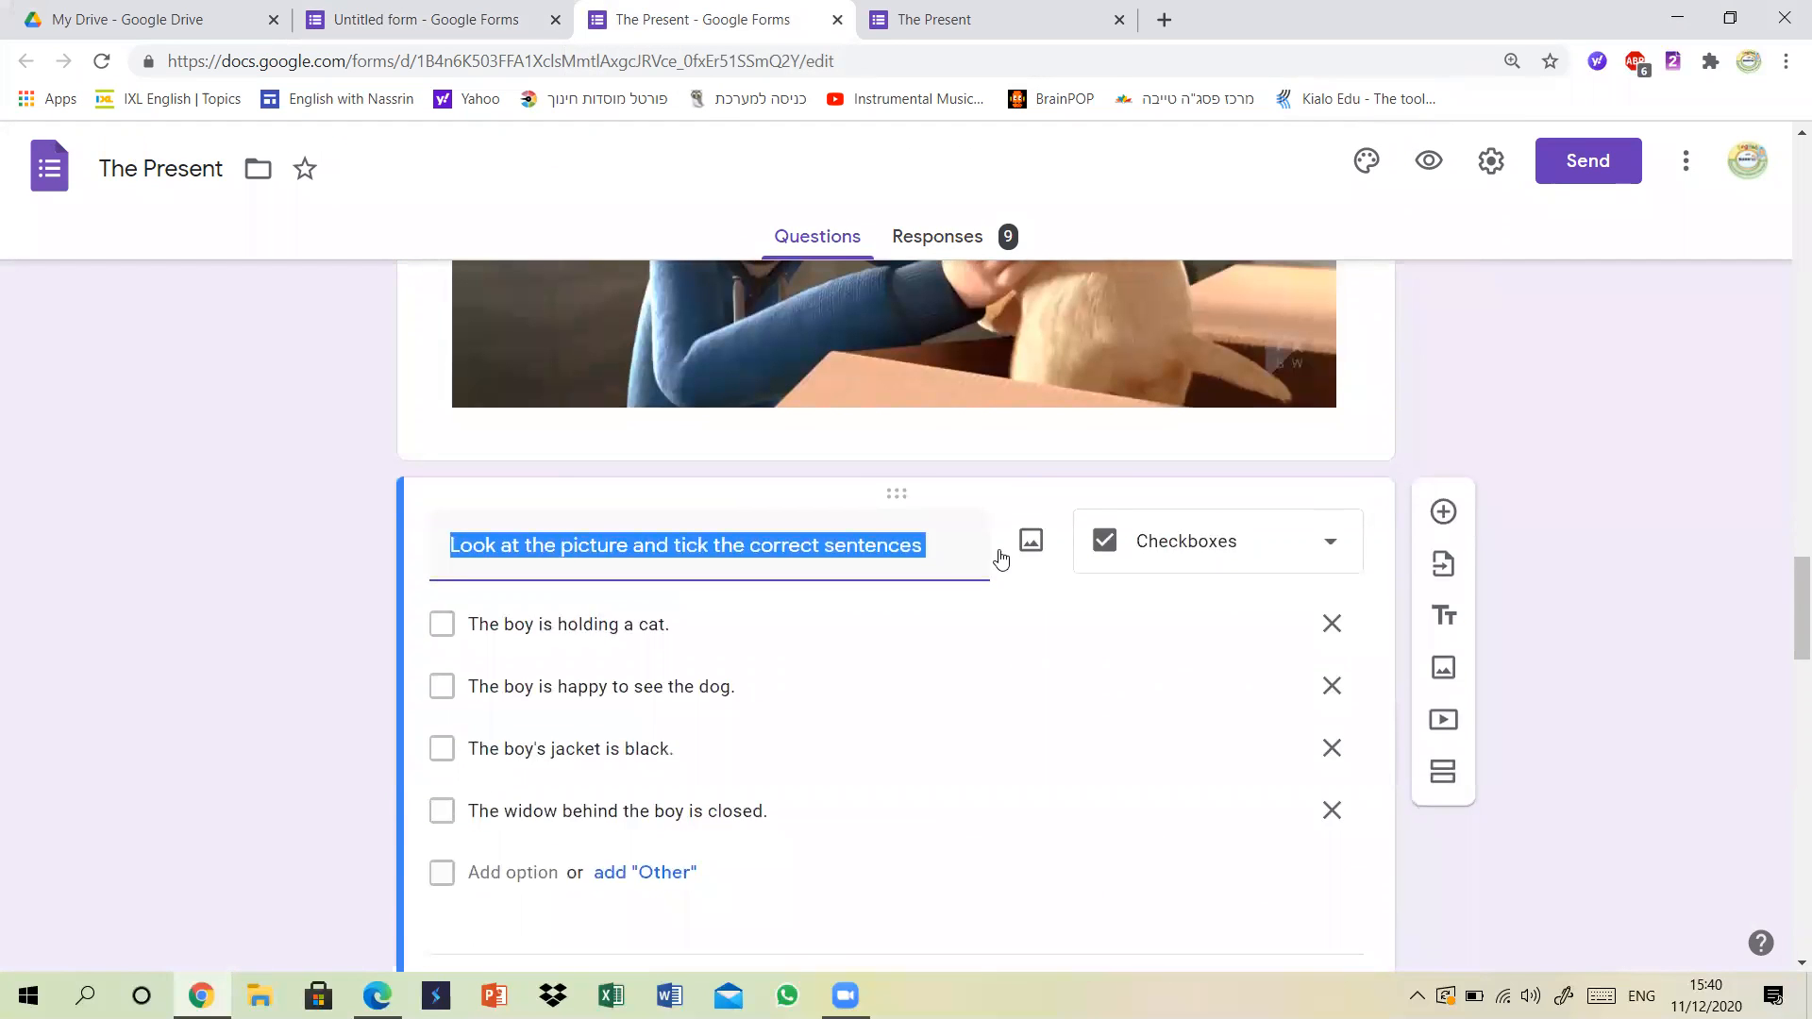
right_click(783, 546)
left_click(829, 633)
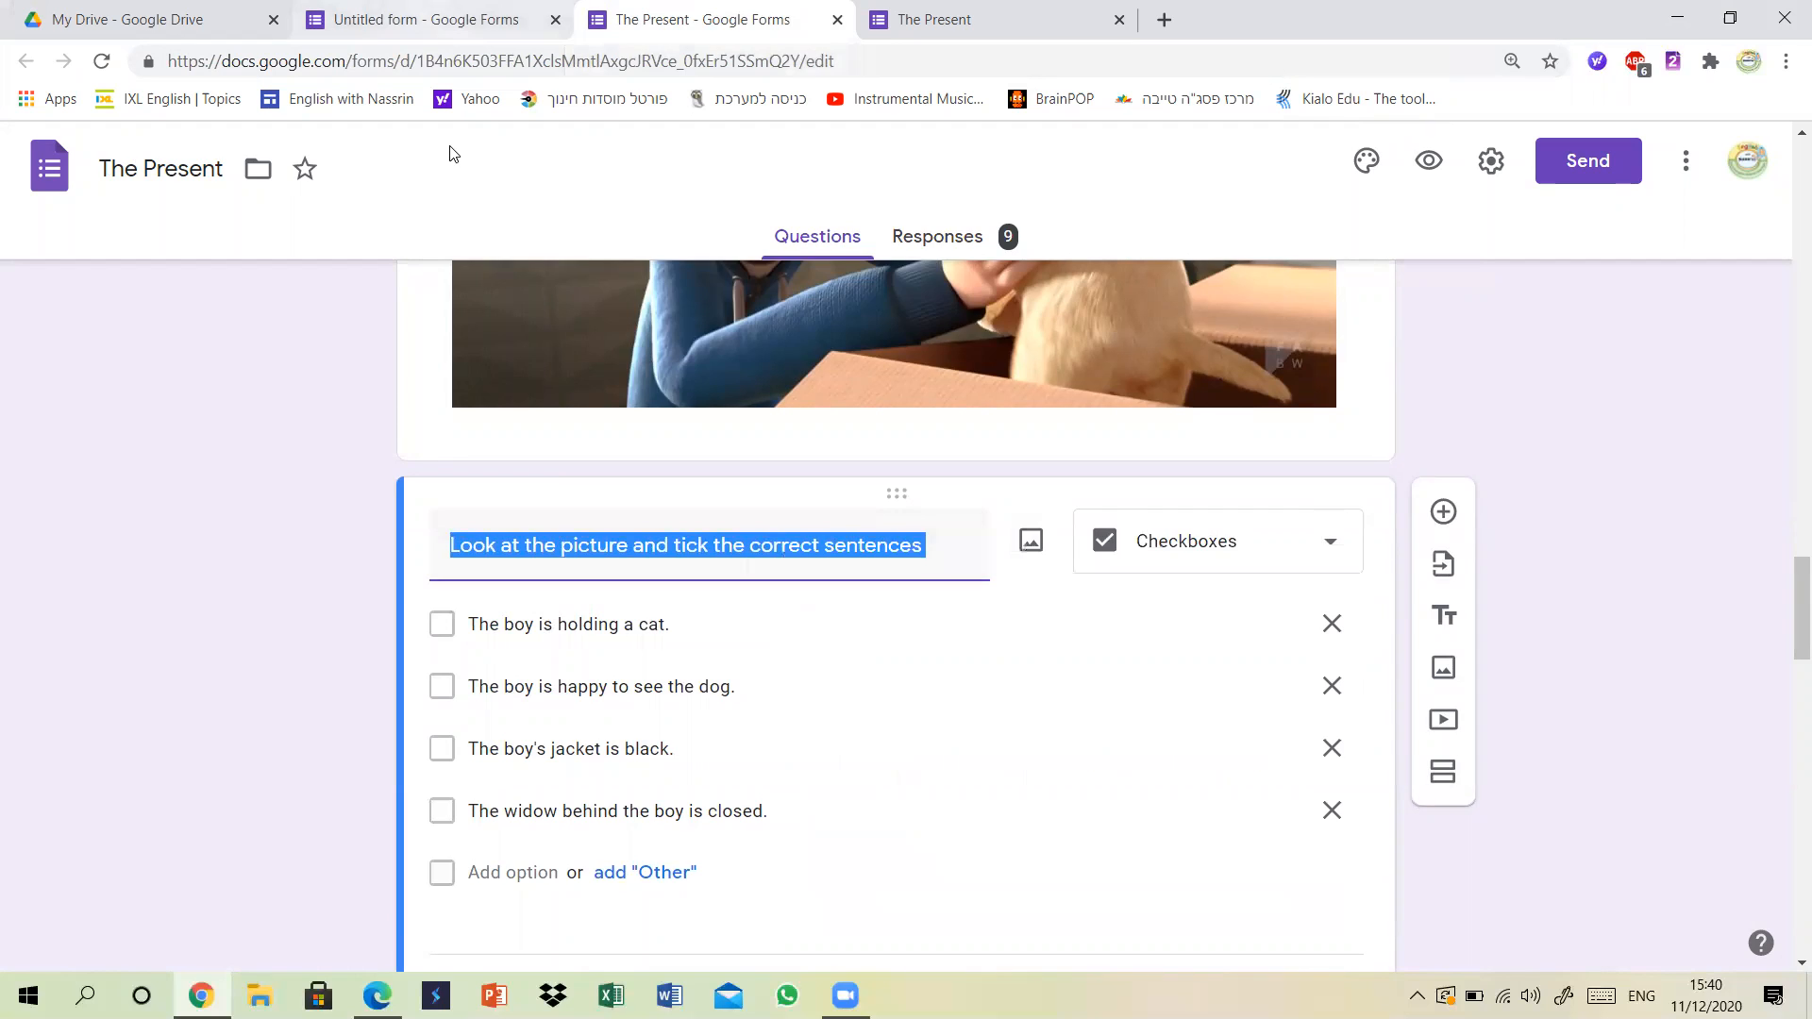
key("ctrl+Page_Up")
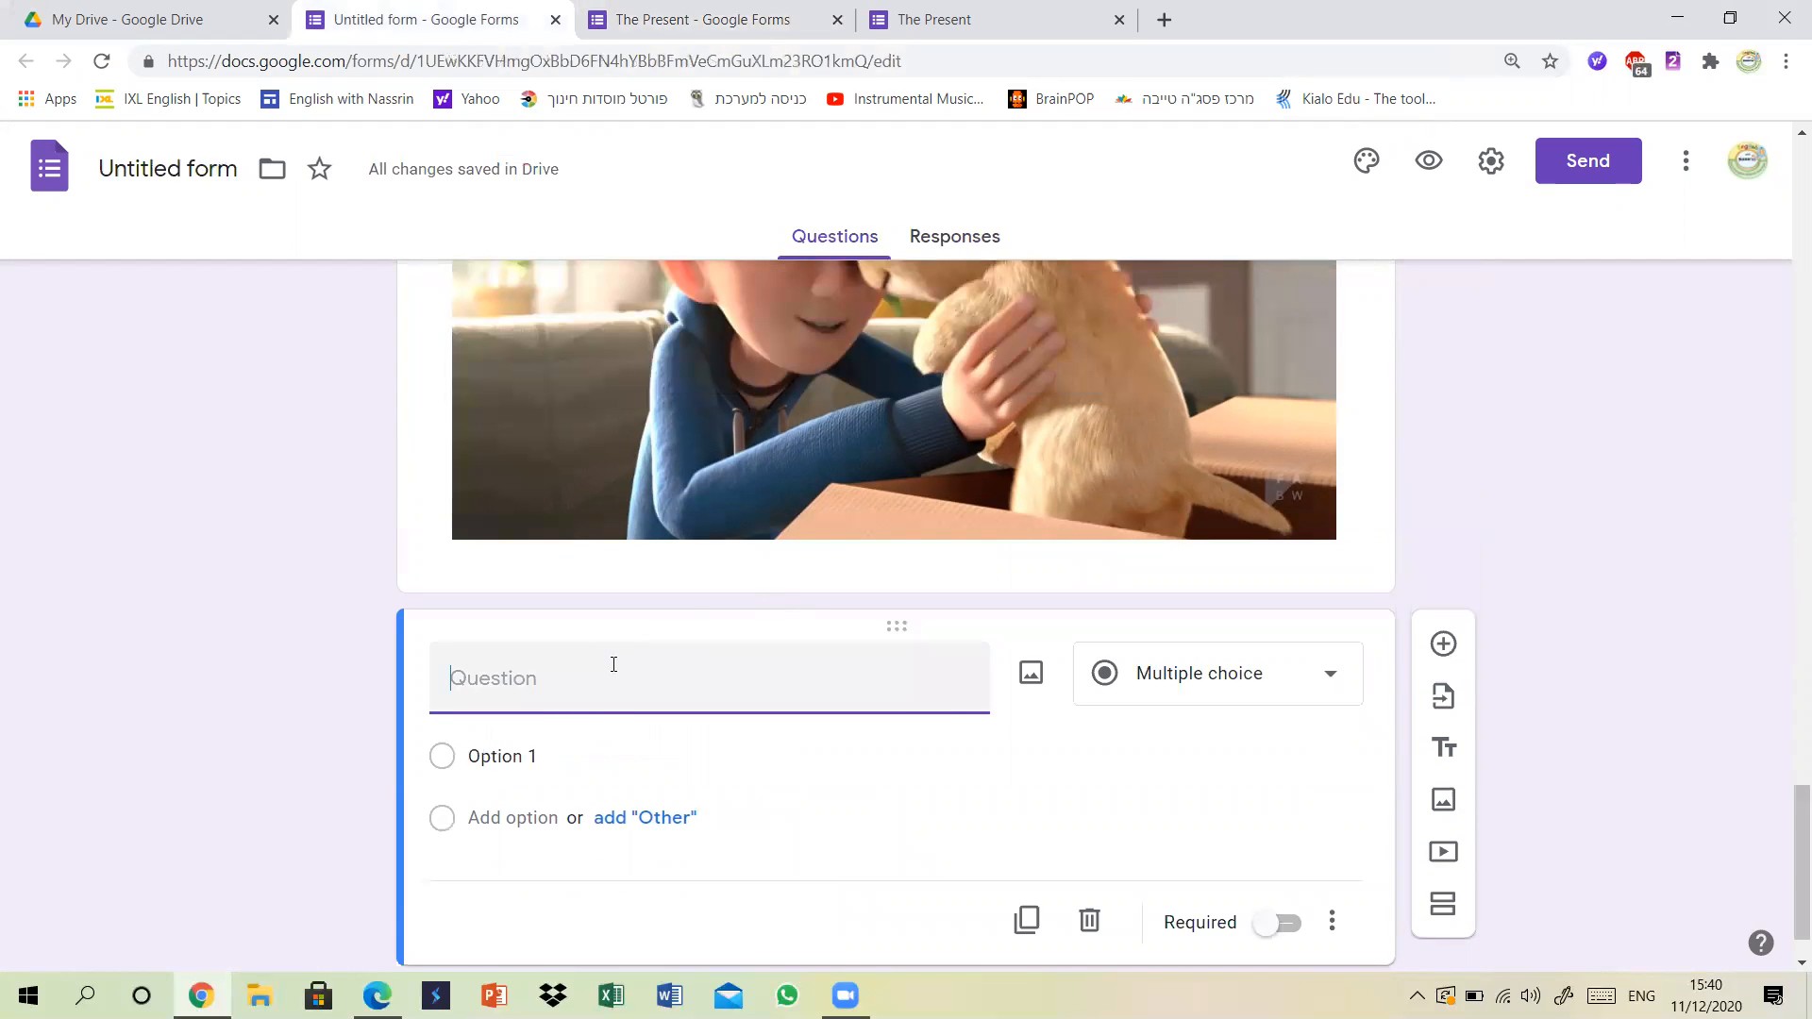
key("ctrl+v")
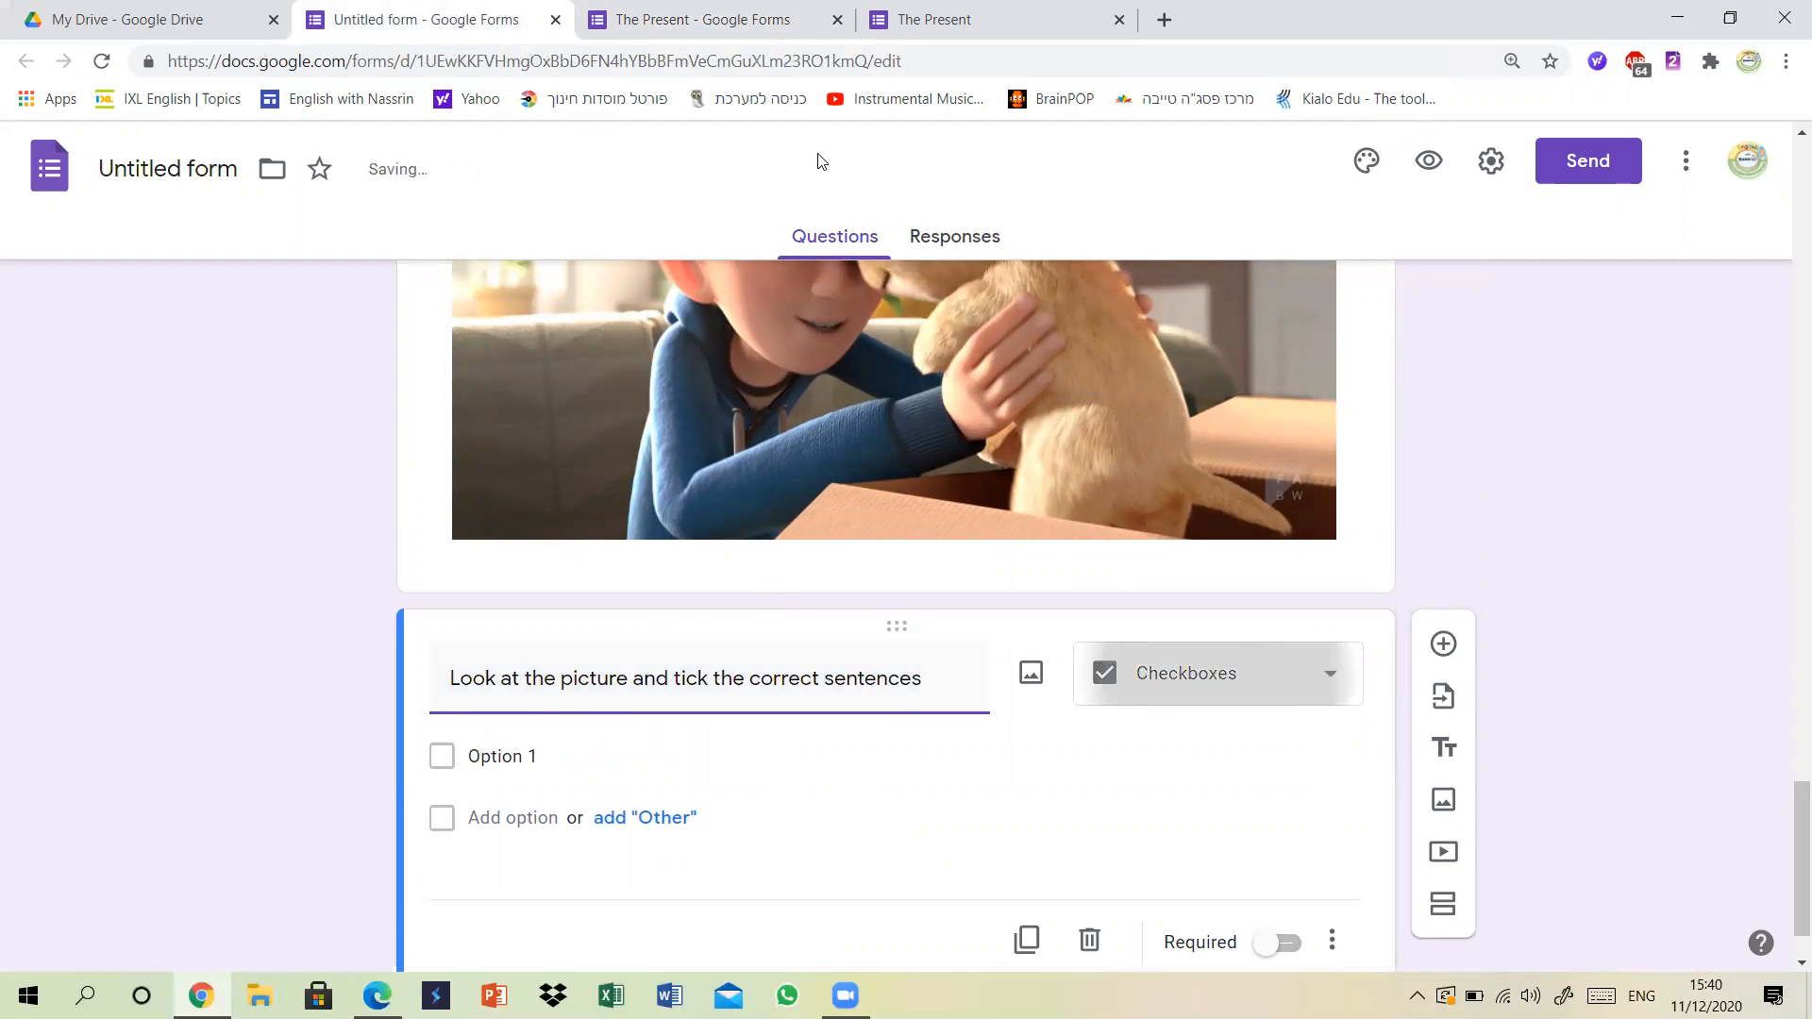
Check which answer type the existing form uses for the "Look at the picture and tick the correct sentences" question.
key("ctrl+Page_Down")
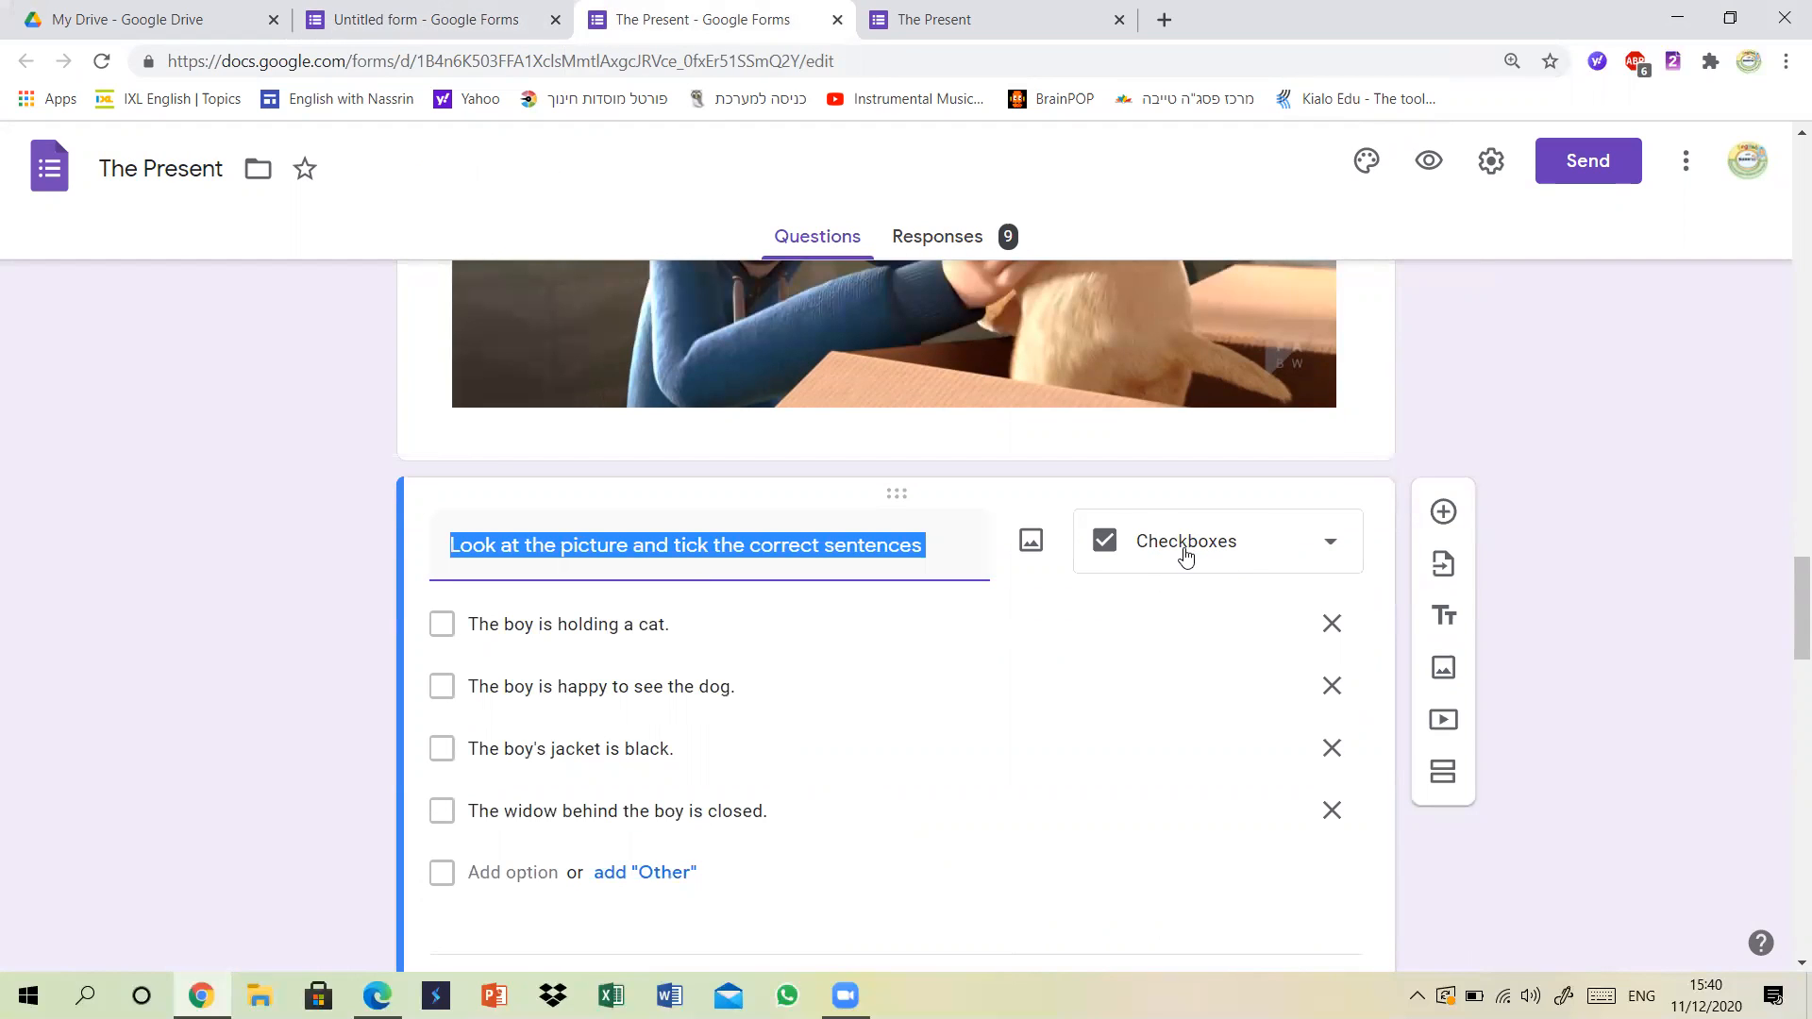
left_click(1211, 561)
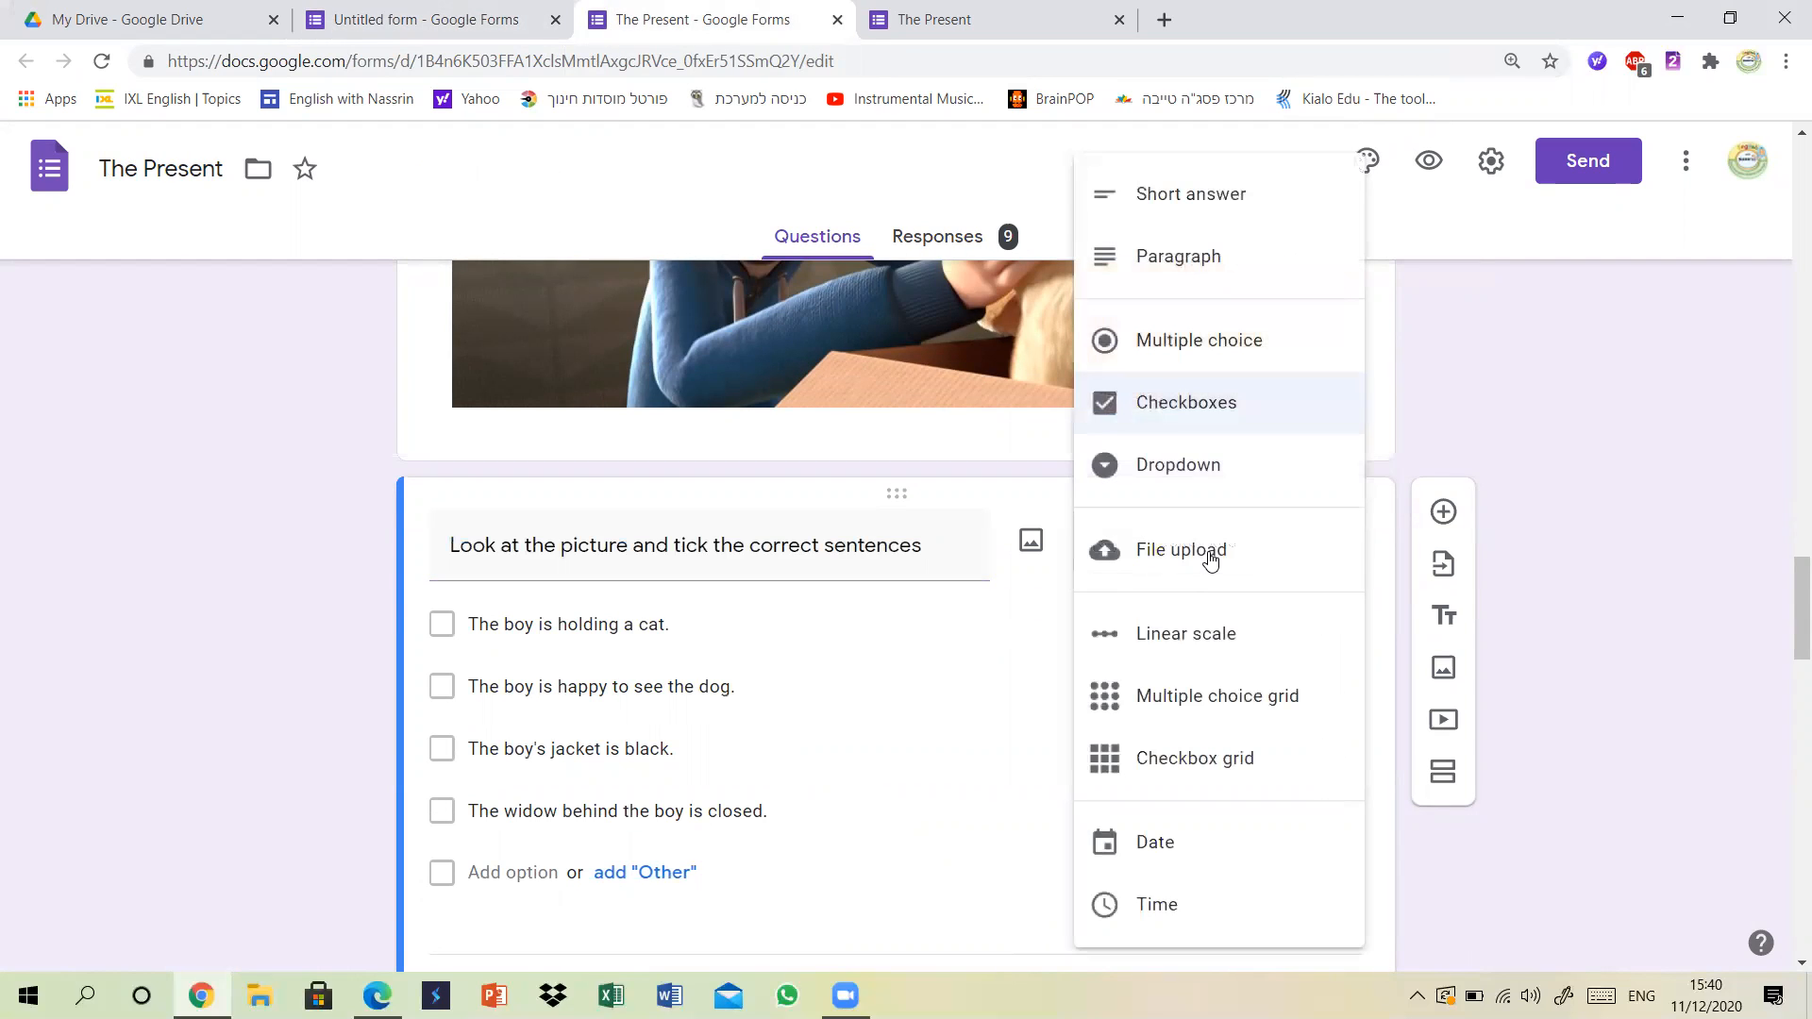
left_click(1586, 513)
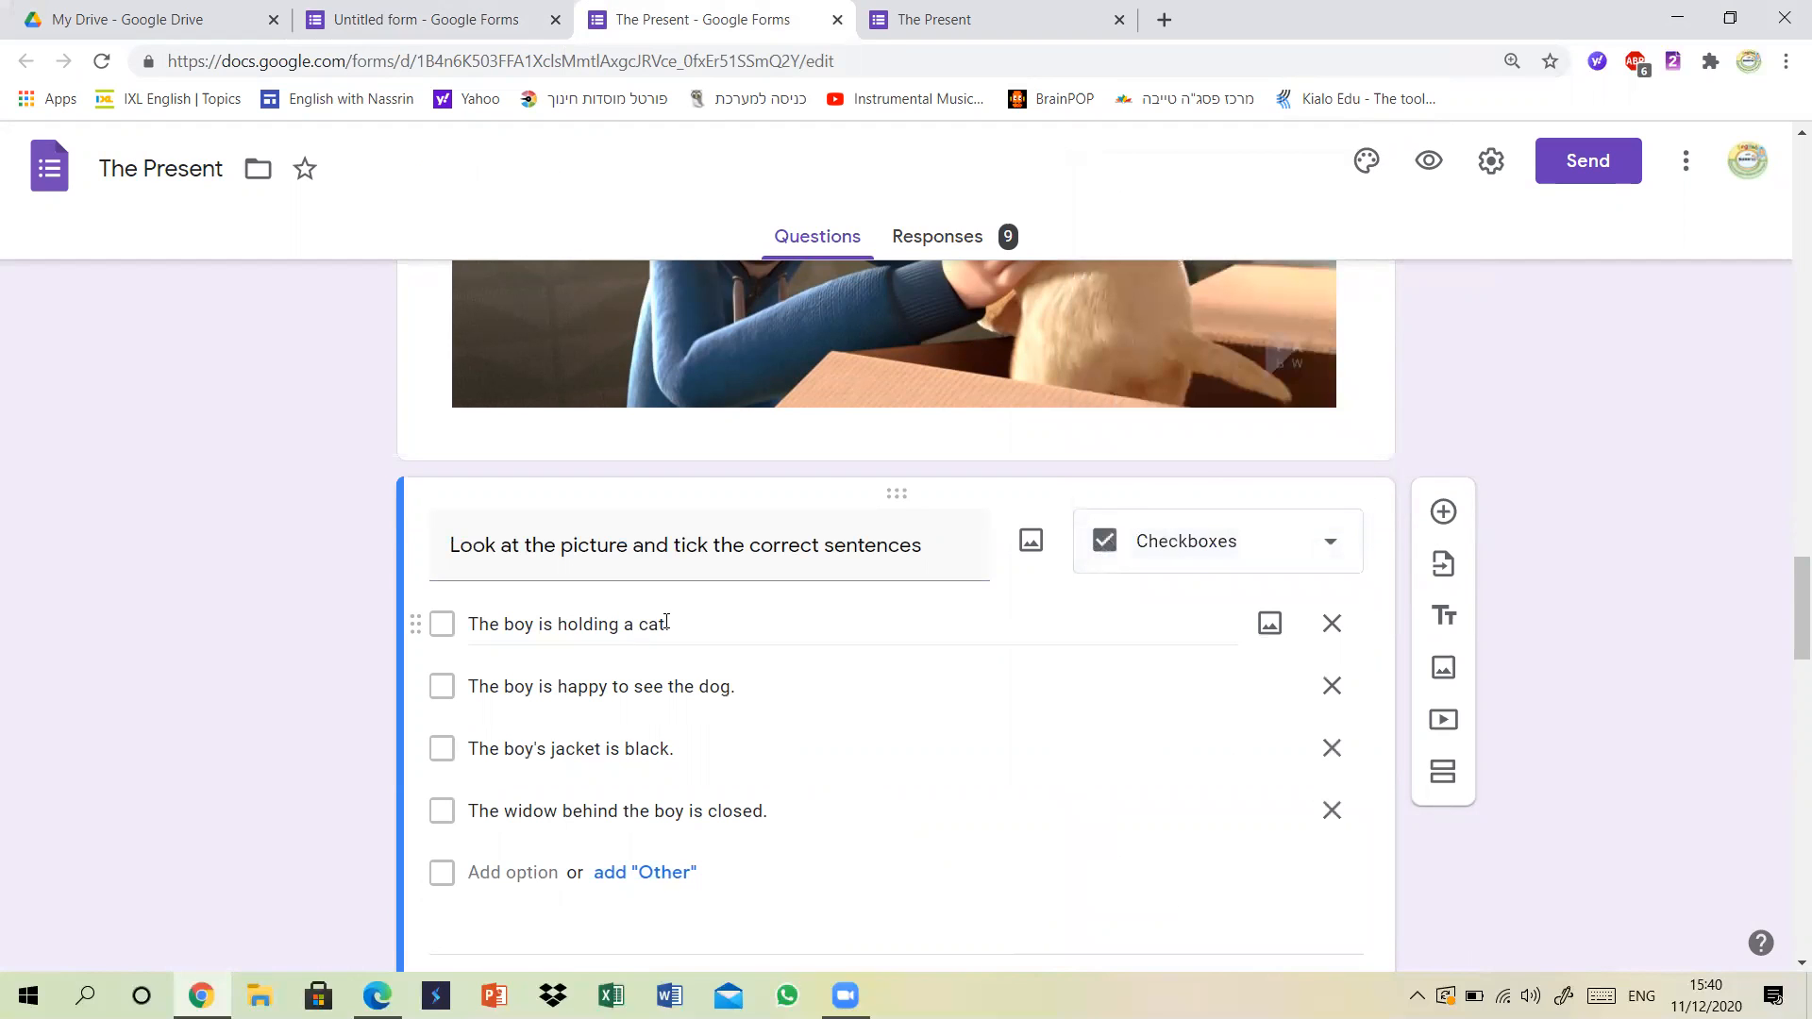
Set the new question's type to Checkboxes and copy "The boy is holding a cat." from the existing form as its first option.
left_click(548, 623)
right_click(534, 623)
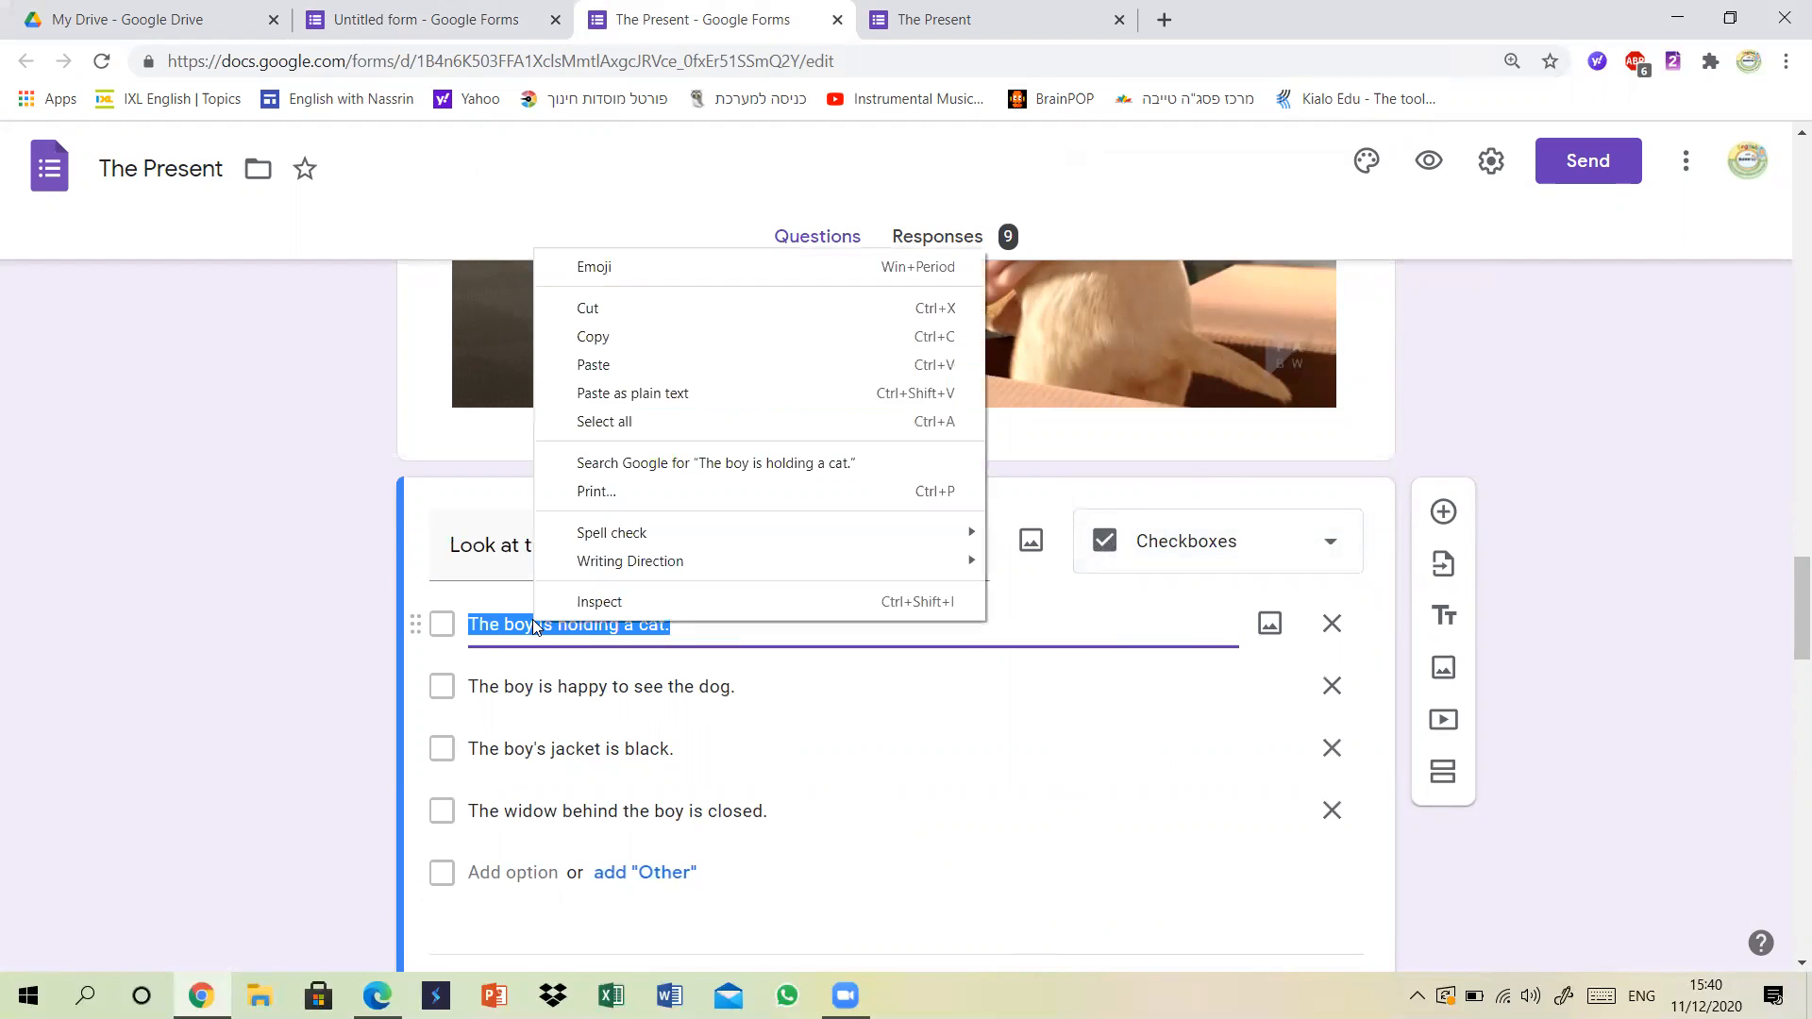
left_click(637, 355)
key("ctrl+shift+Tab")
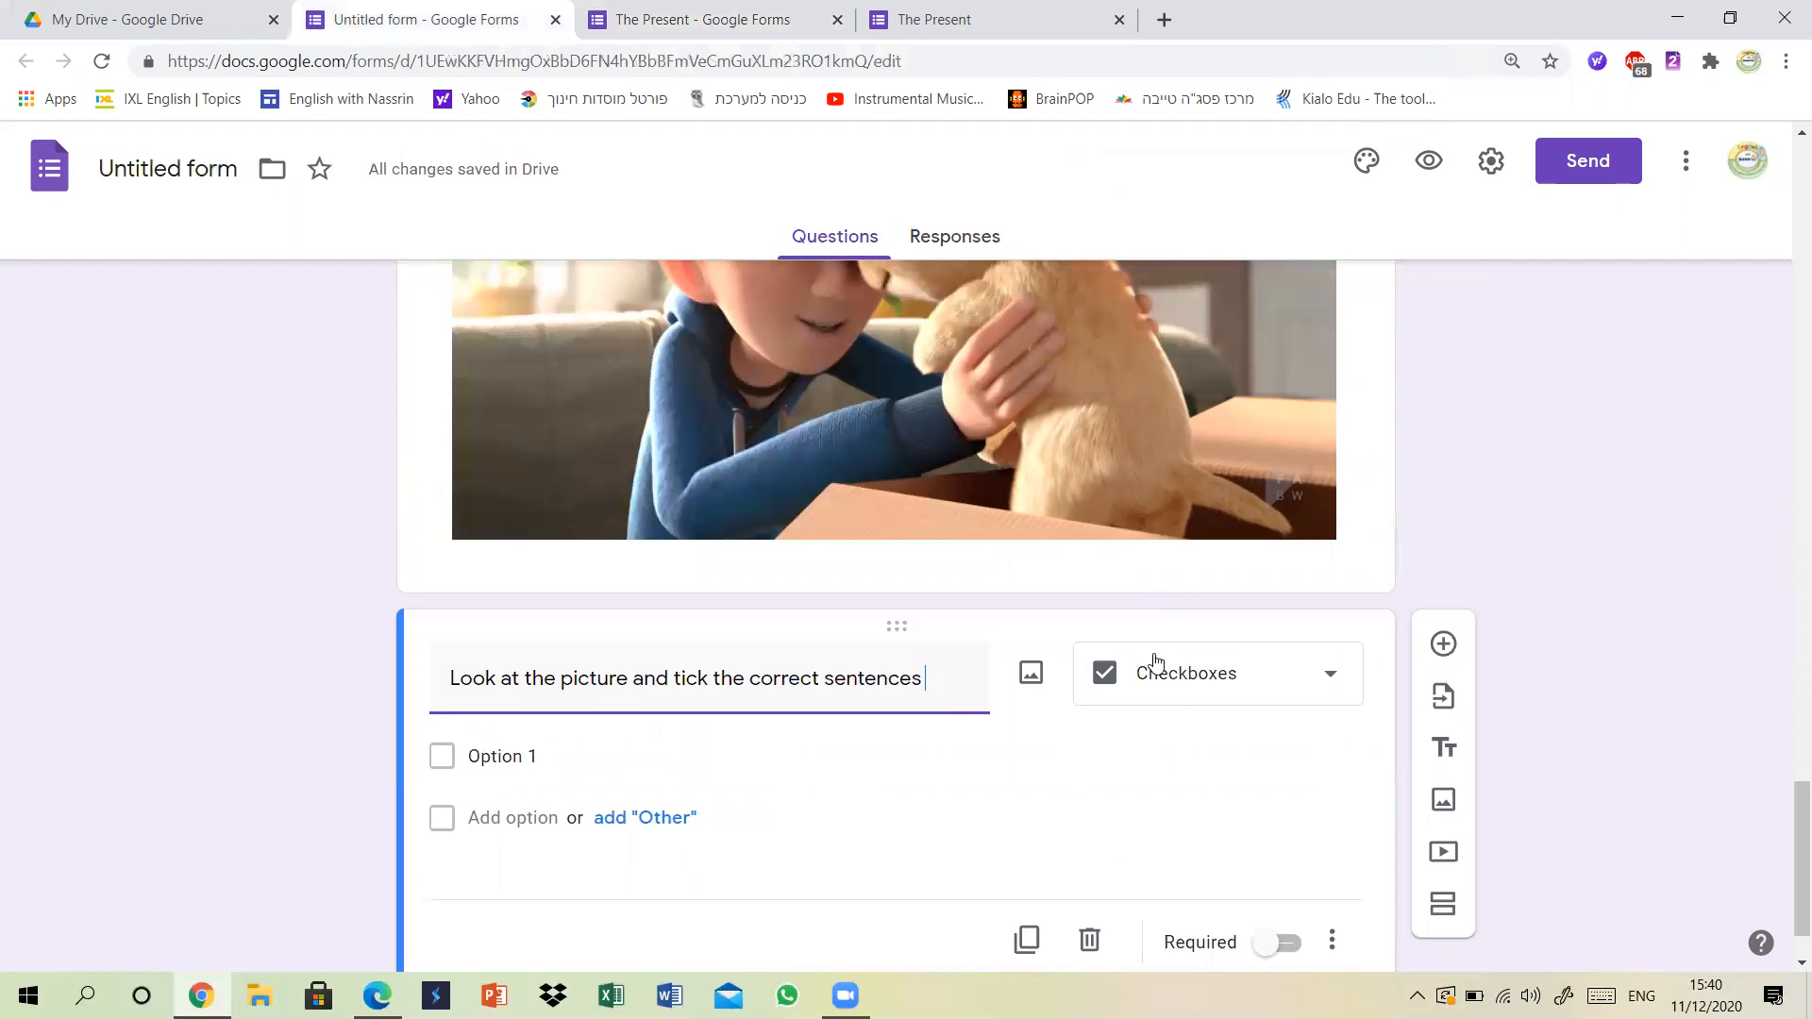
left_click(1168, 687)
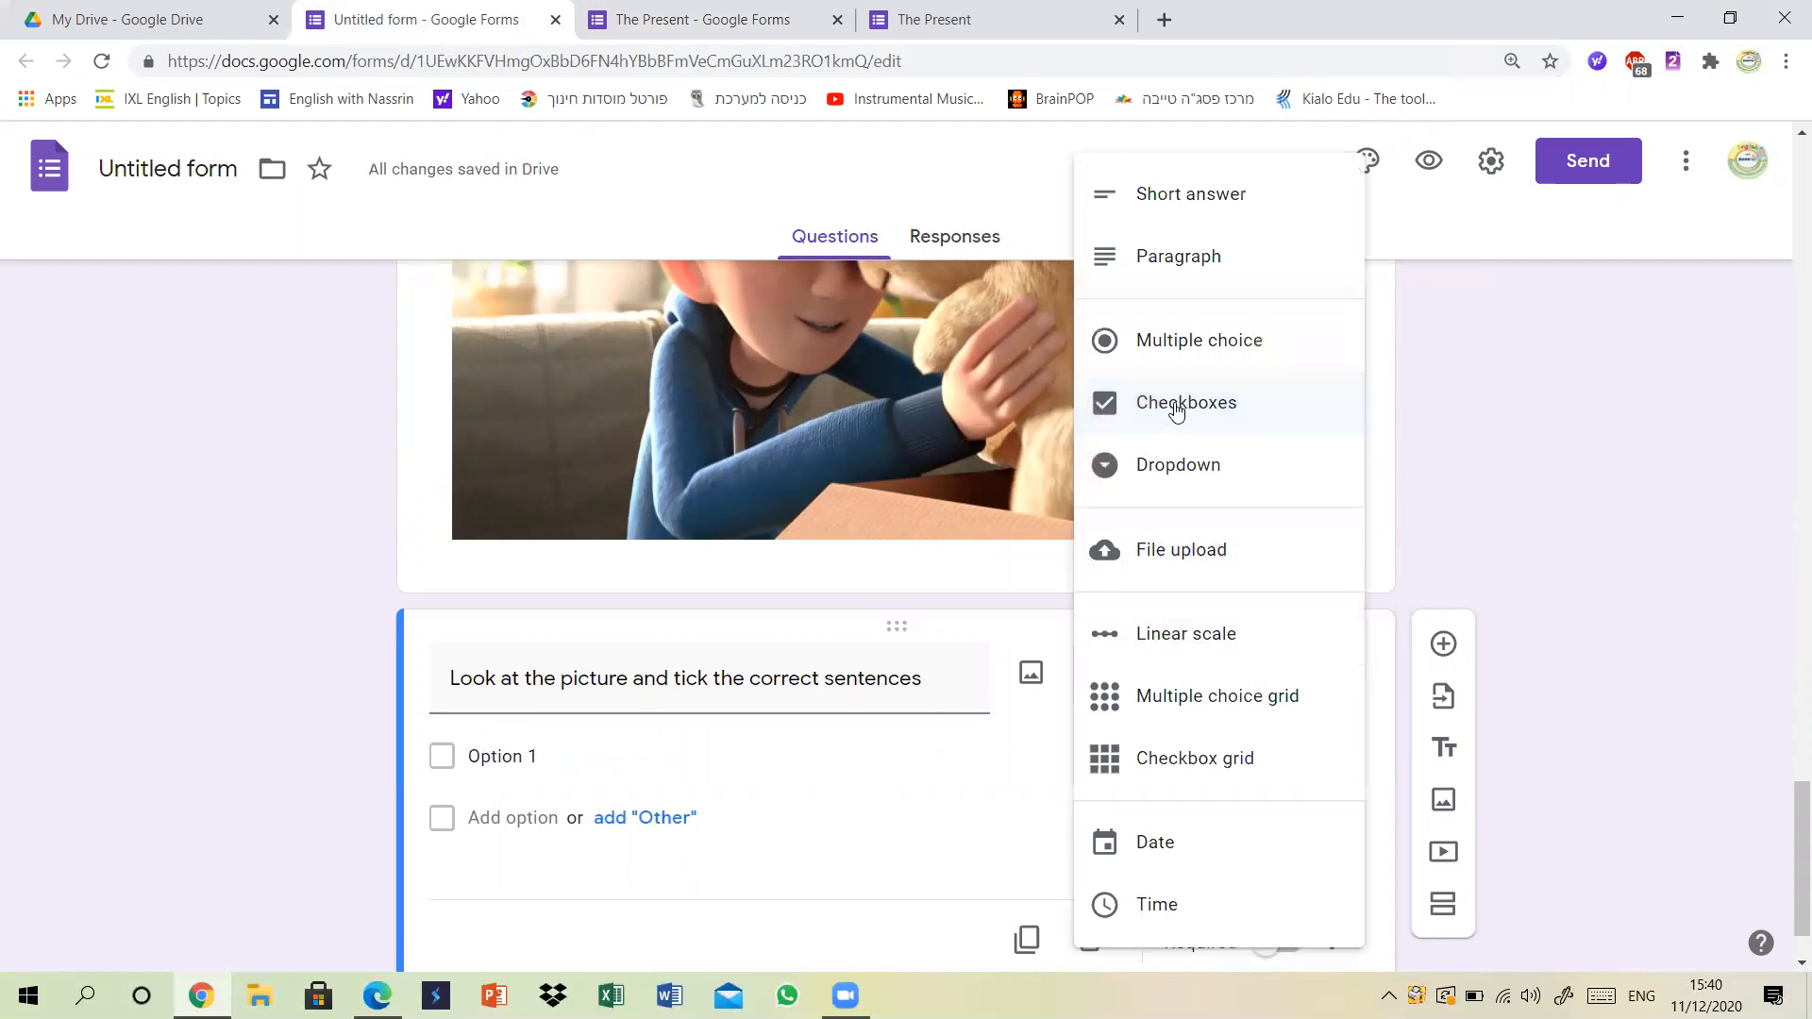
left_click(1171, 415)
scroll(1789, 802, "down", 1)
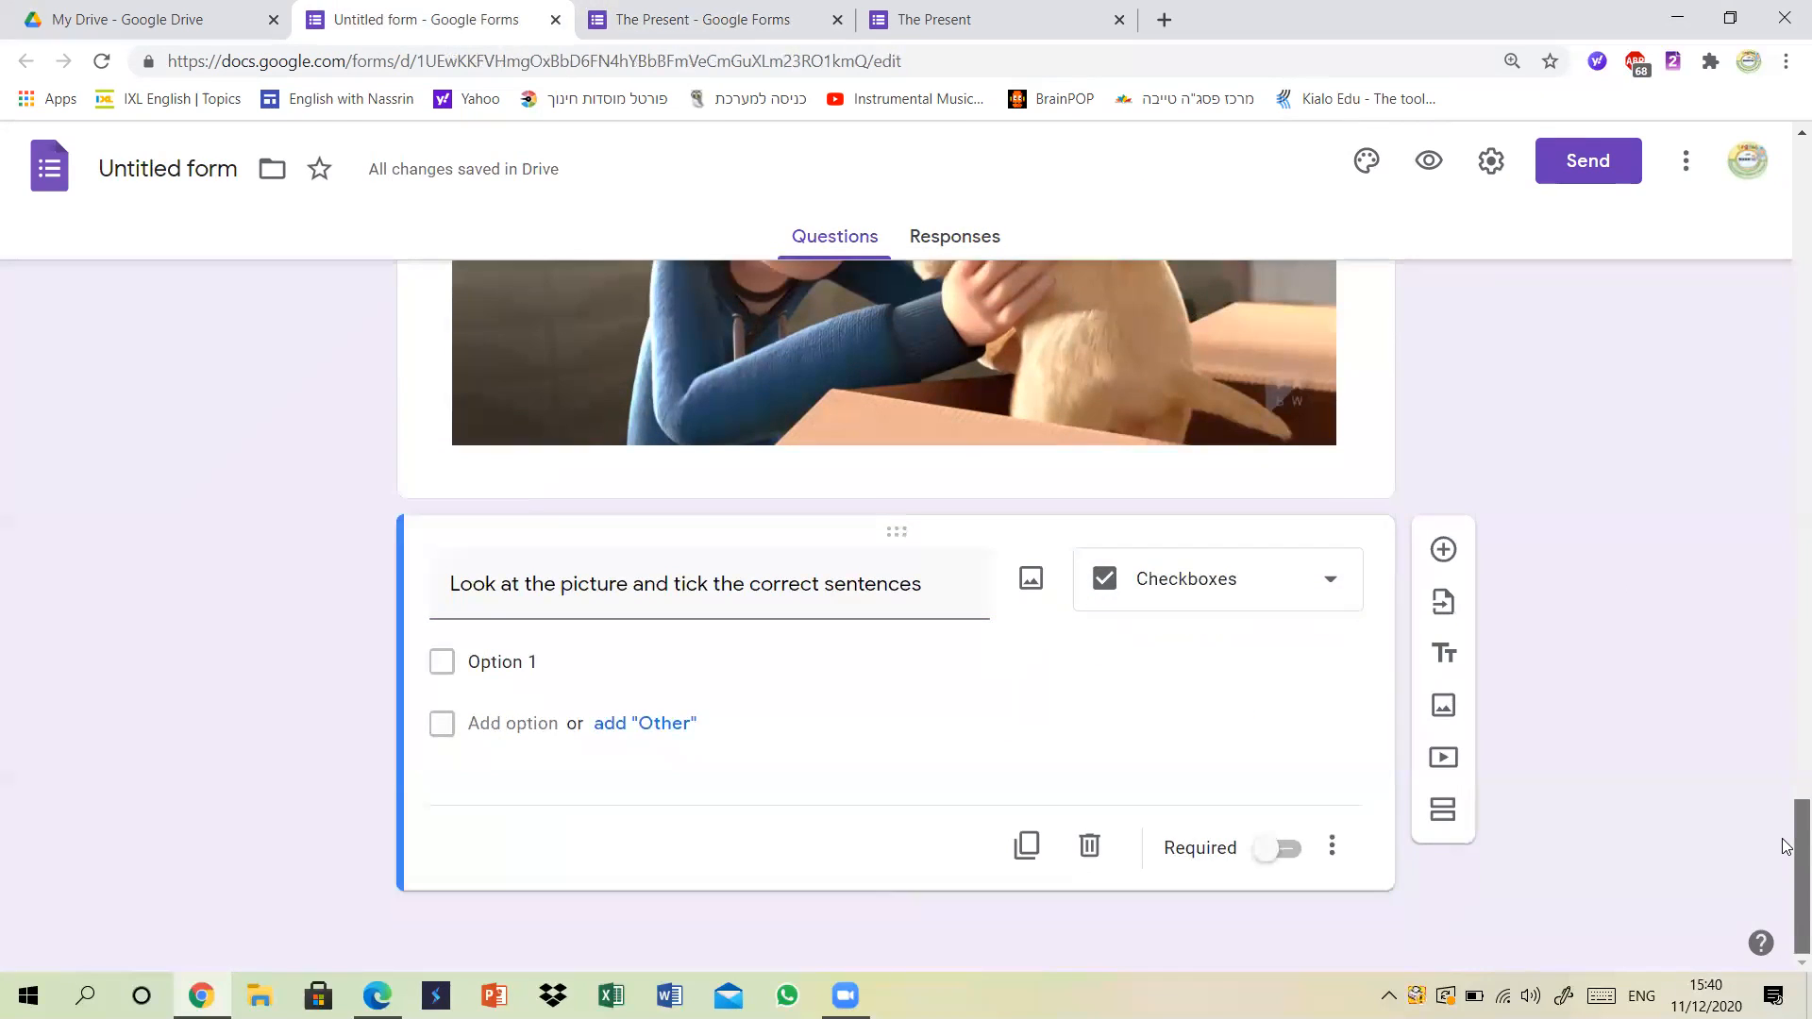
left_click(500, 662)
key("ctrl+v")
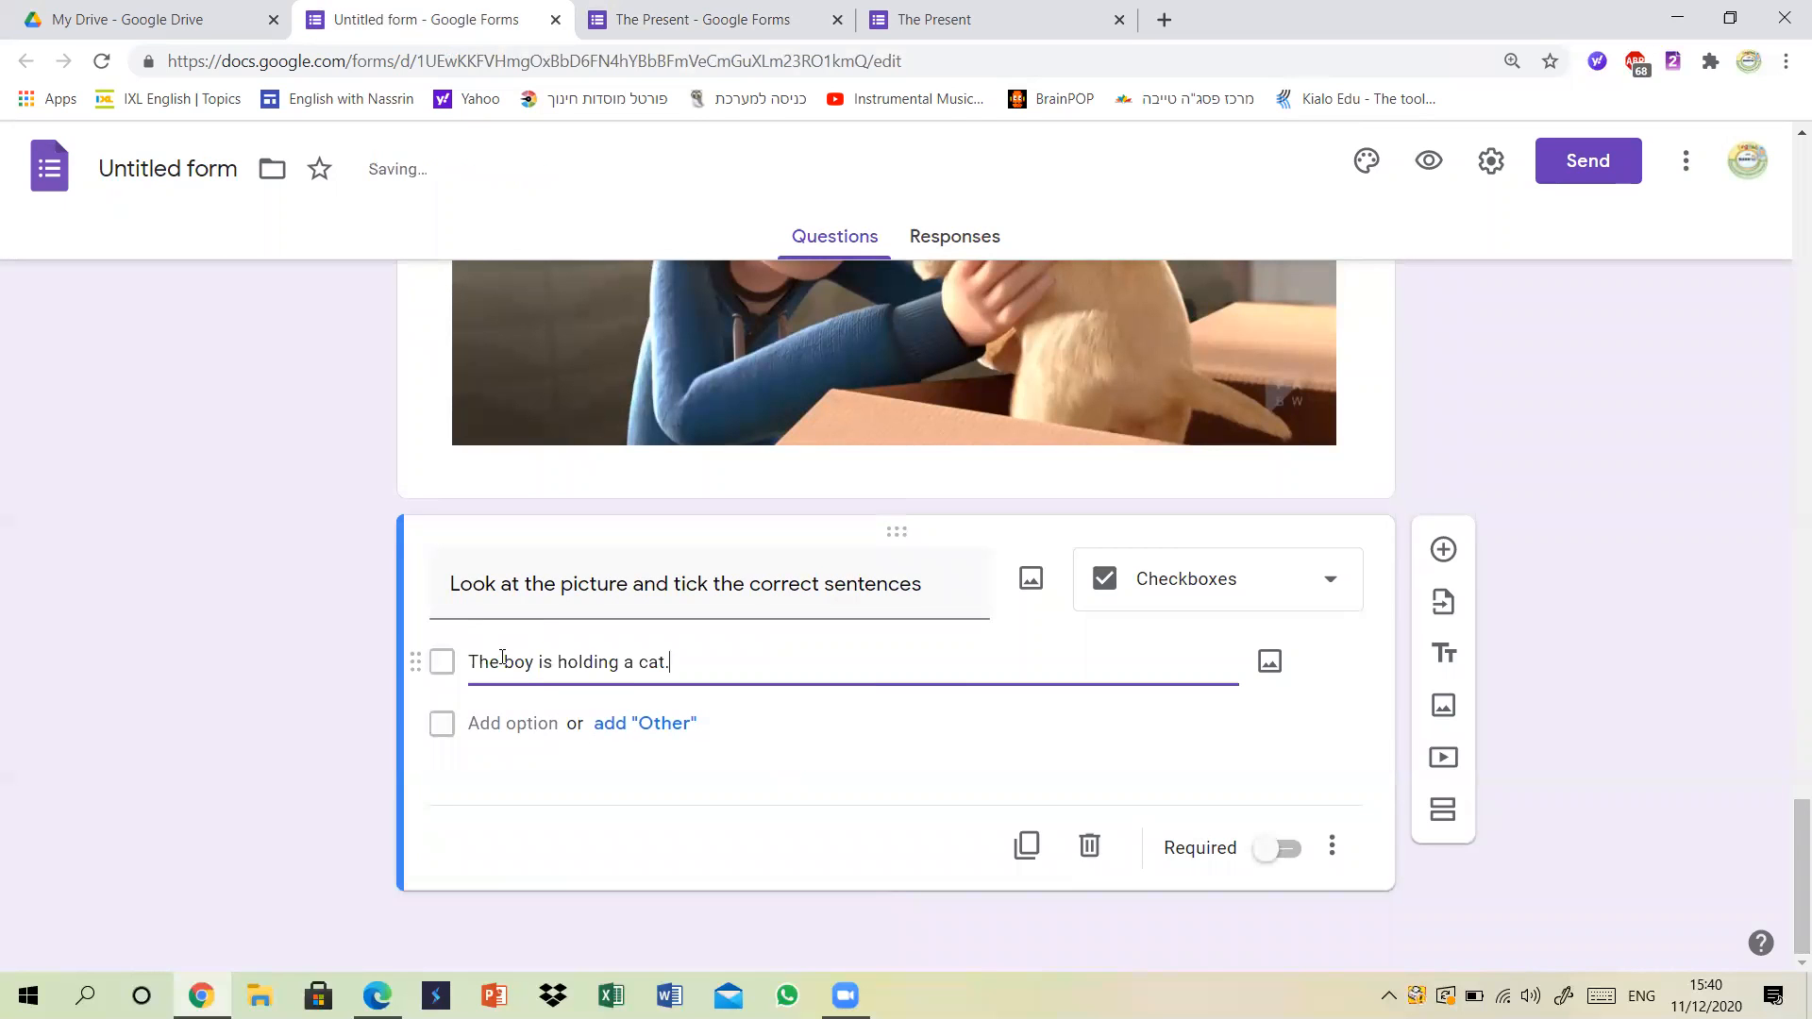
Add a second option and fill it with "The boy is happy to see the dog." copied from the existing form.
left_click(517, 723)
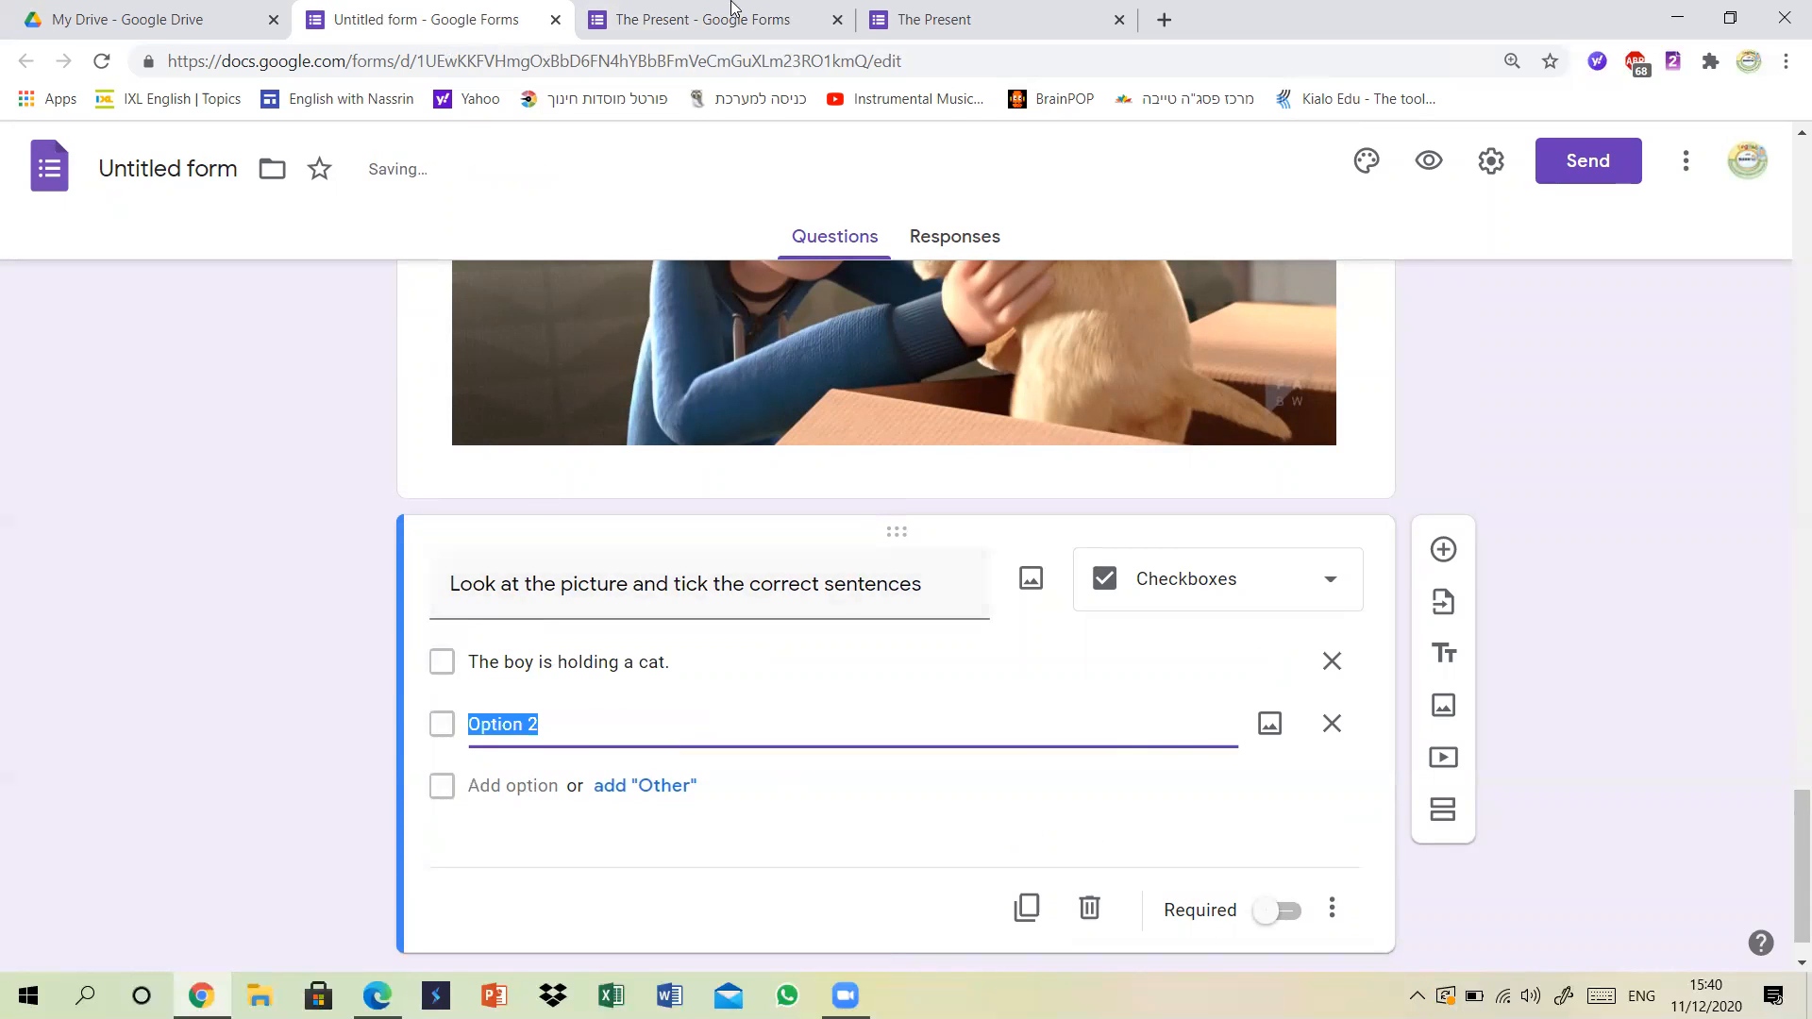
left_click(685, 15)
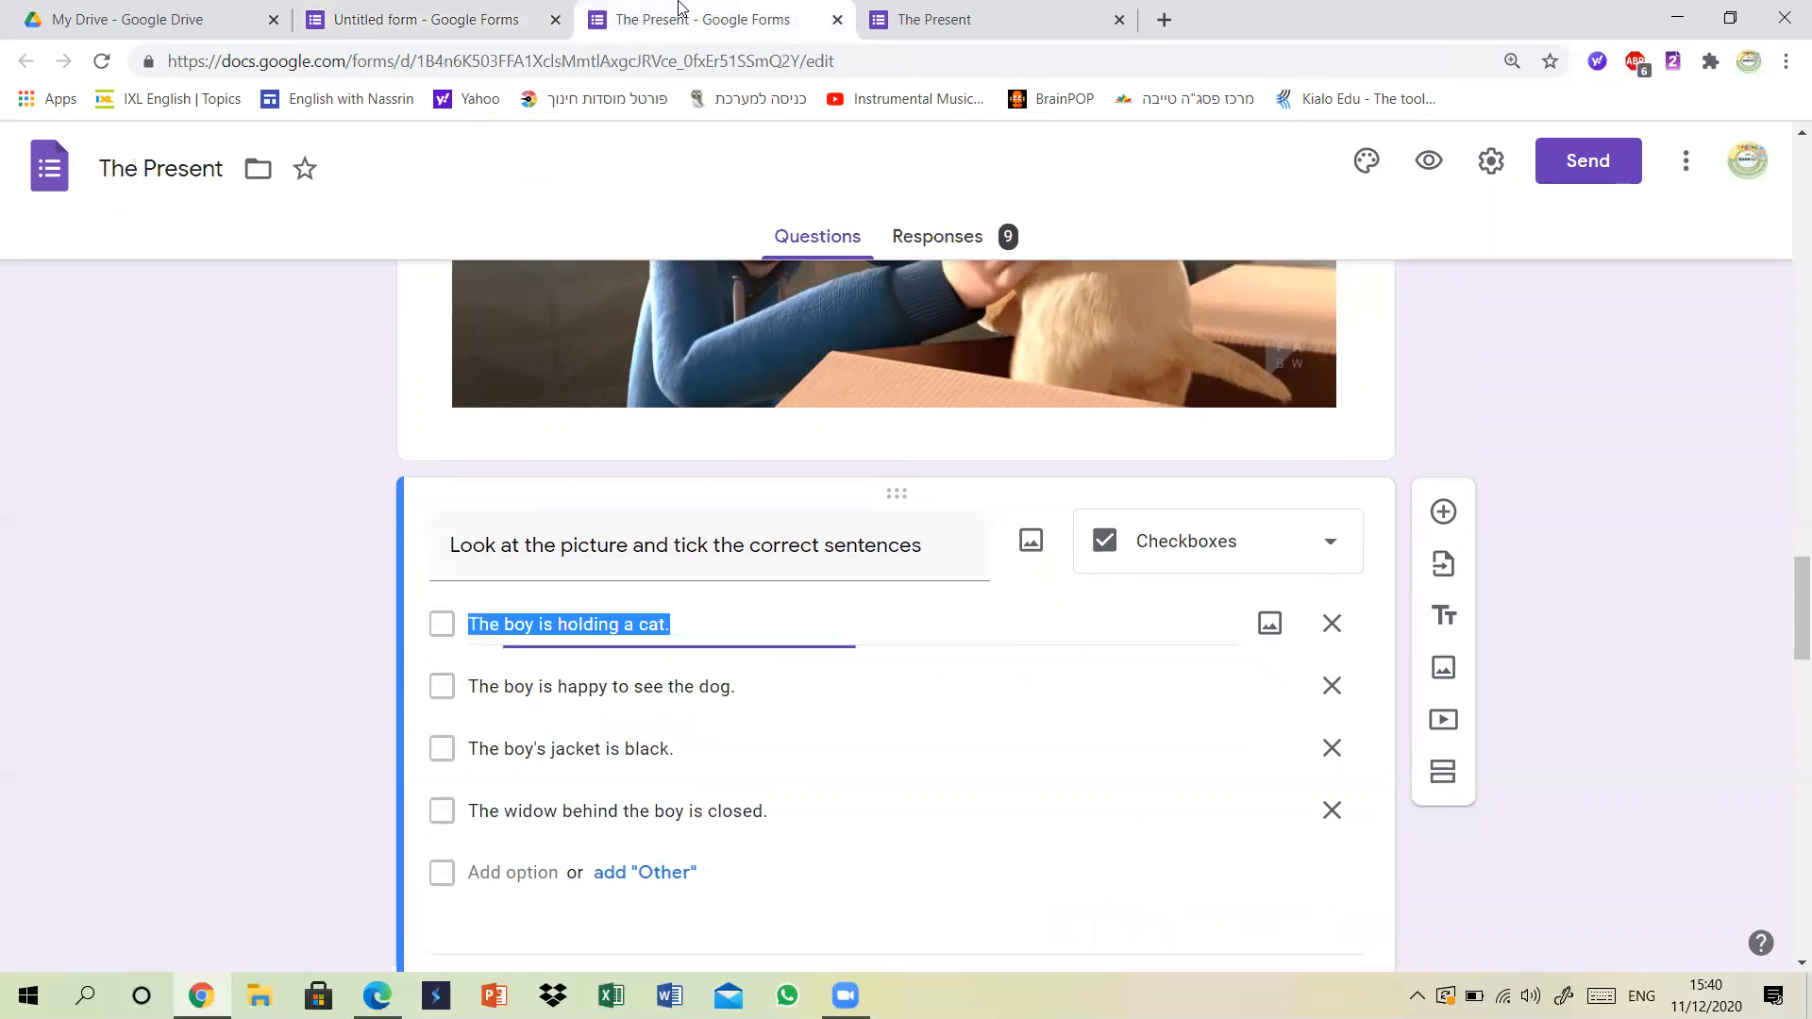
right_click(629, 687)
left_click(630, 687)
right_click(629, 687)
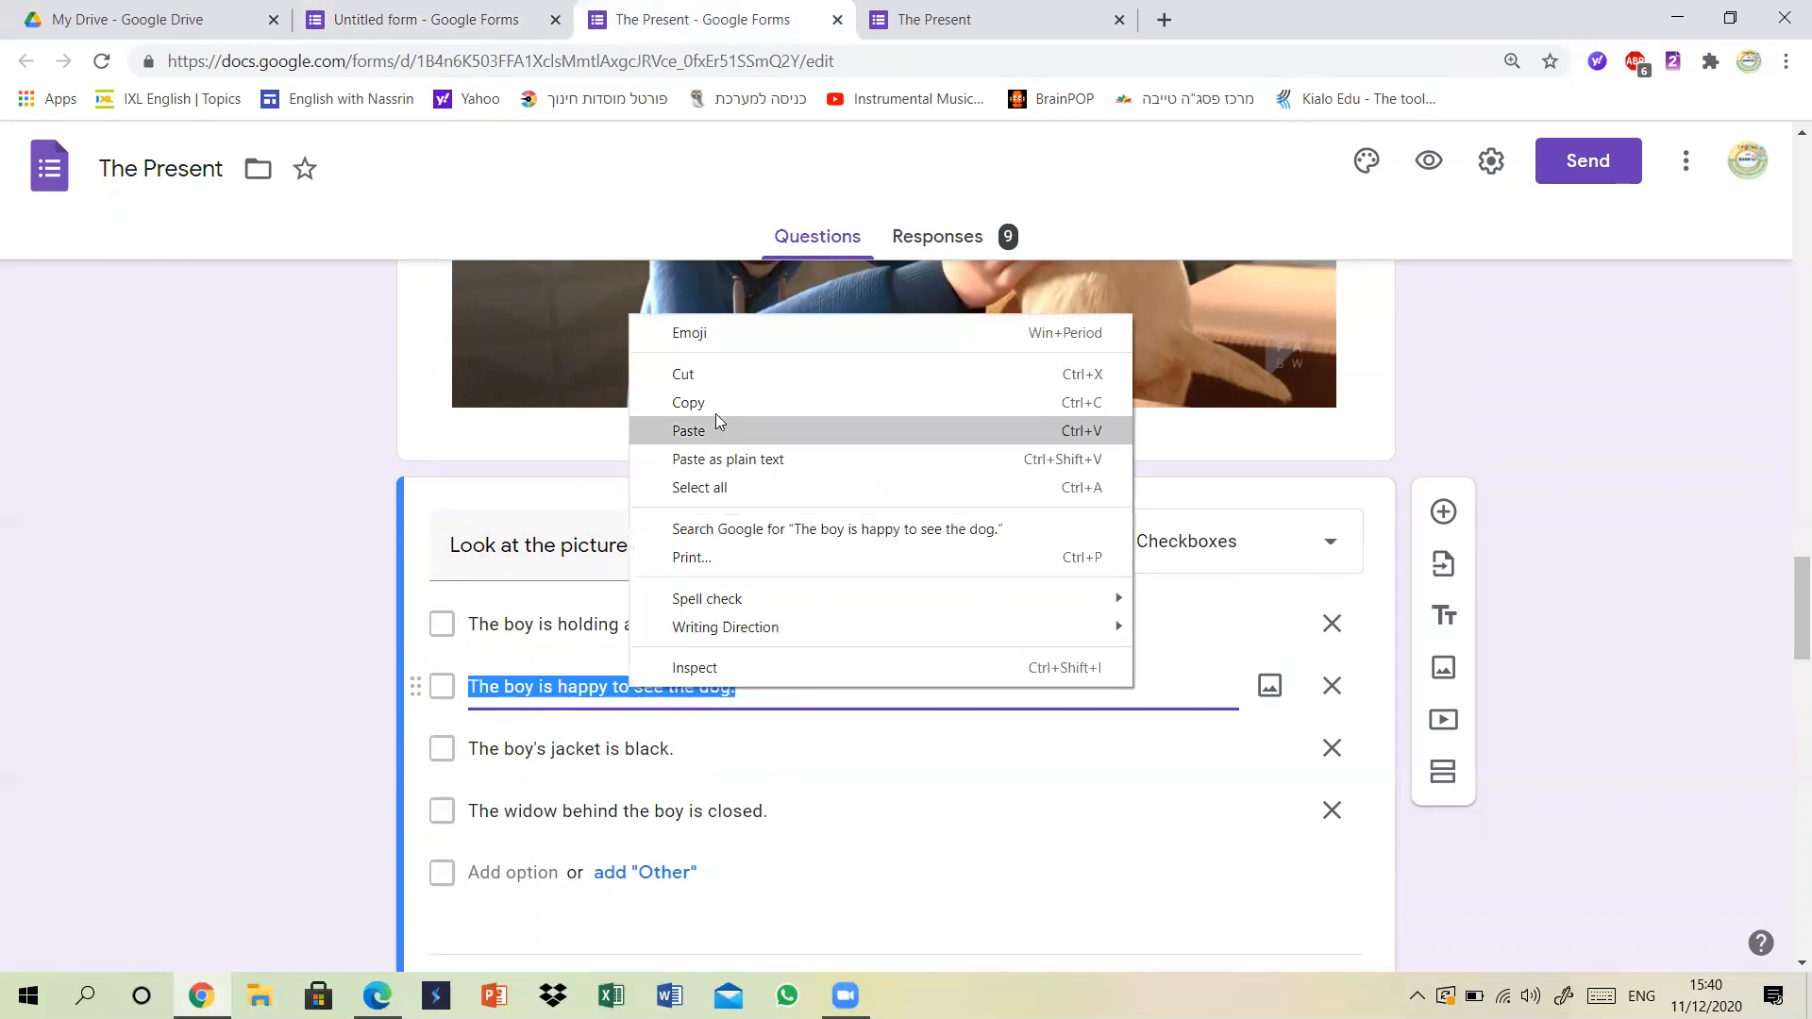
left_click(713, 404)
left_click(463, 19)
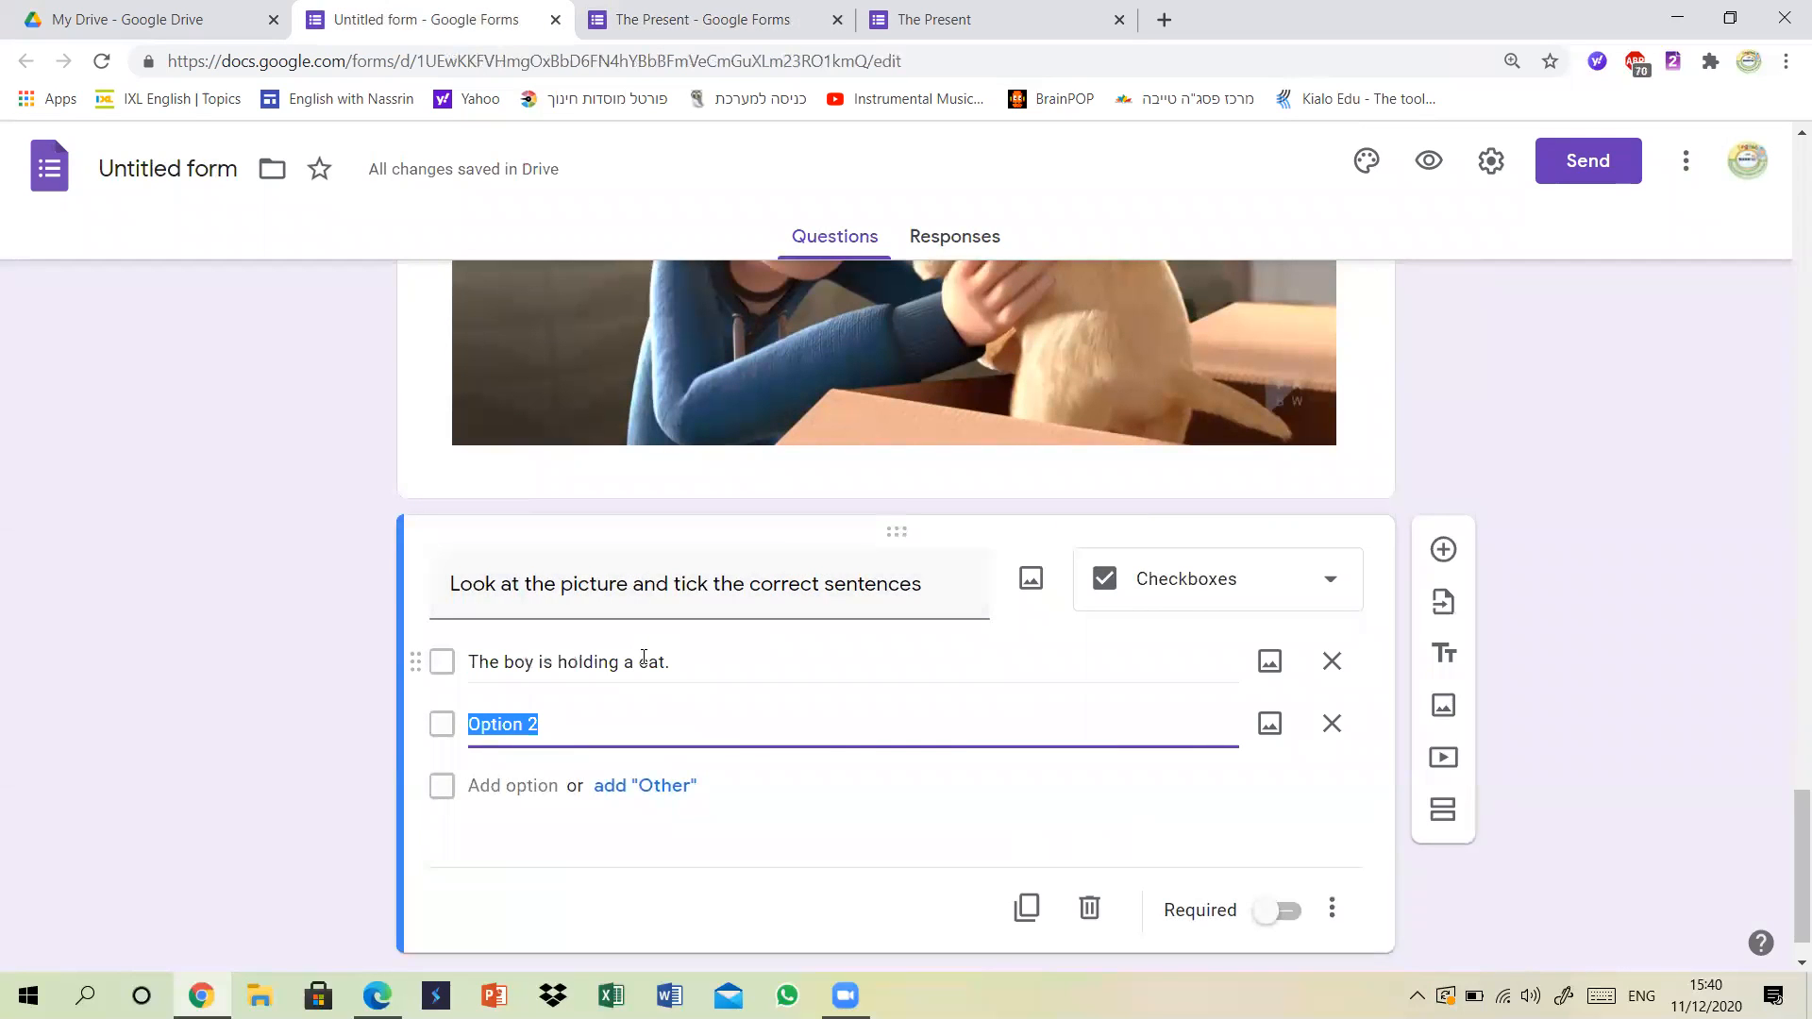
key("ctrl+v")
Add a third option and fill it with "The boy's jacket is black." copied from the existing form.
left_click(519, 785)
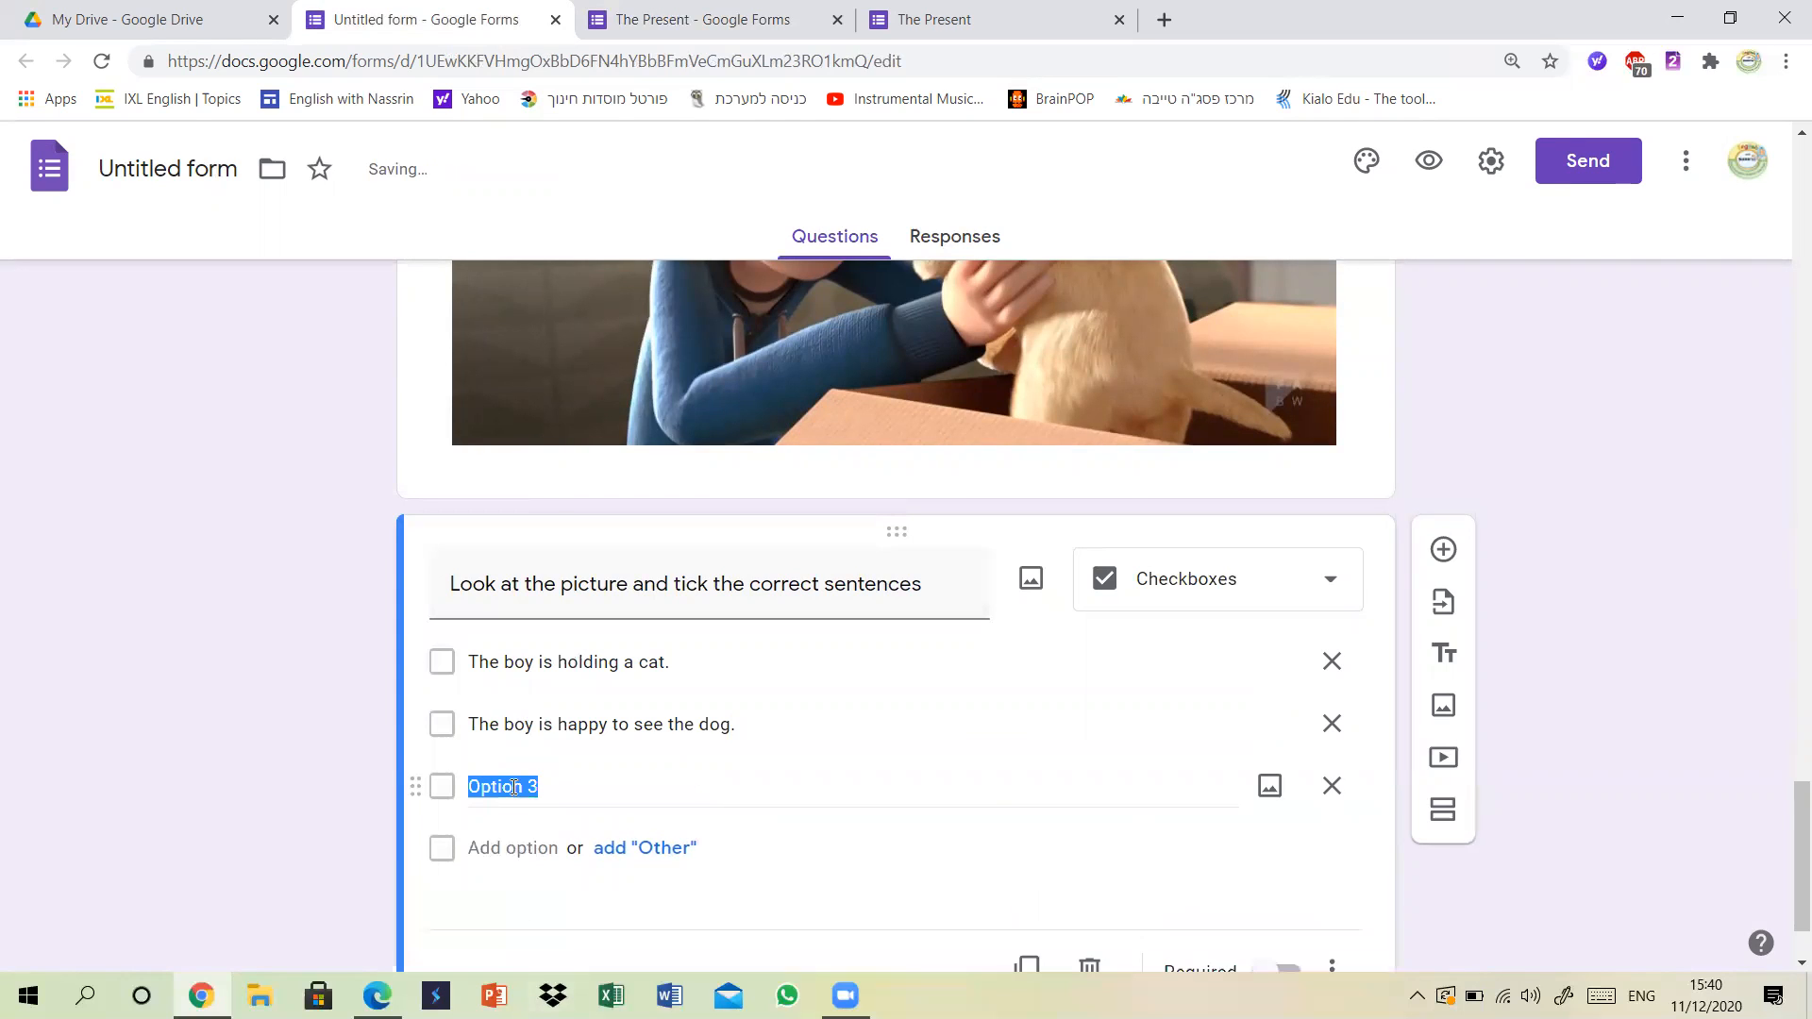
left_click(651, 15)
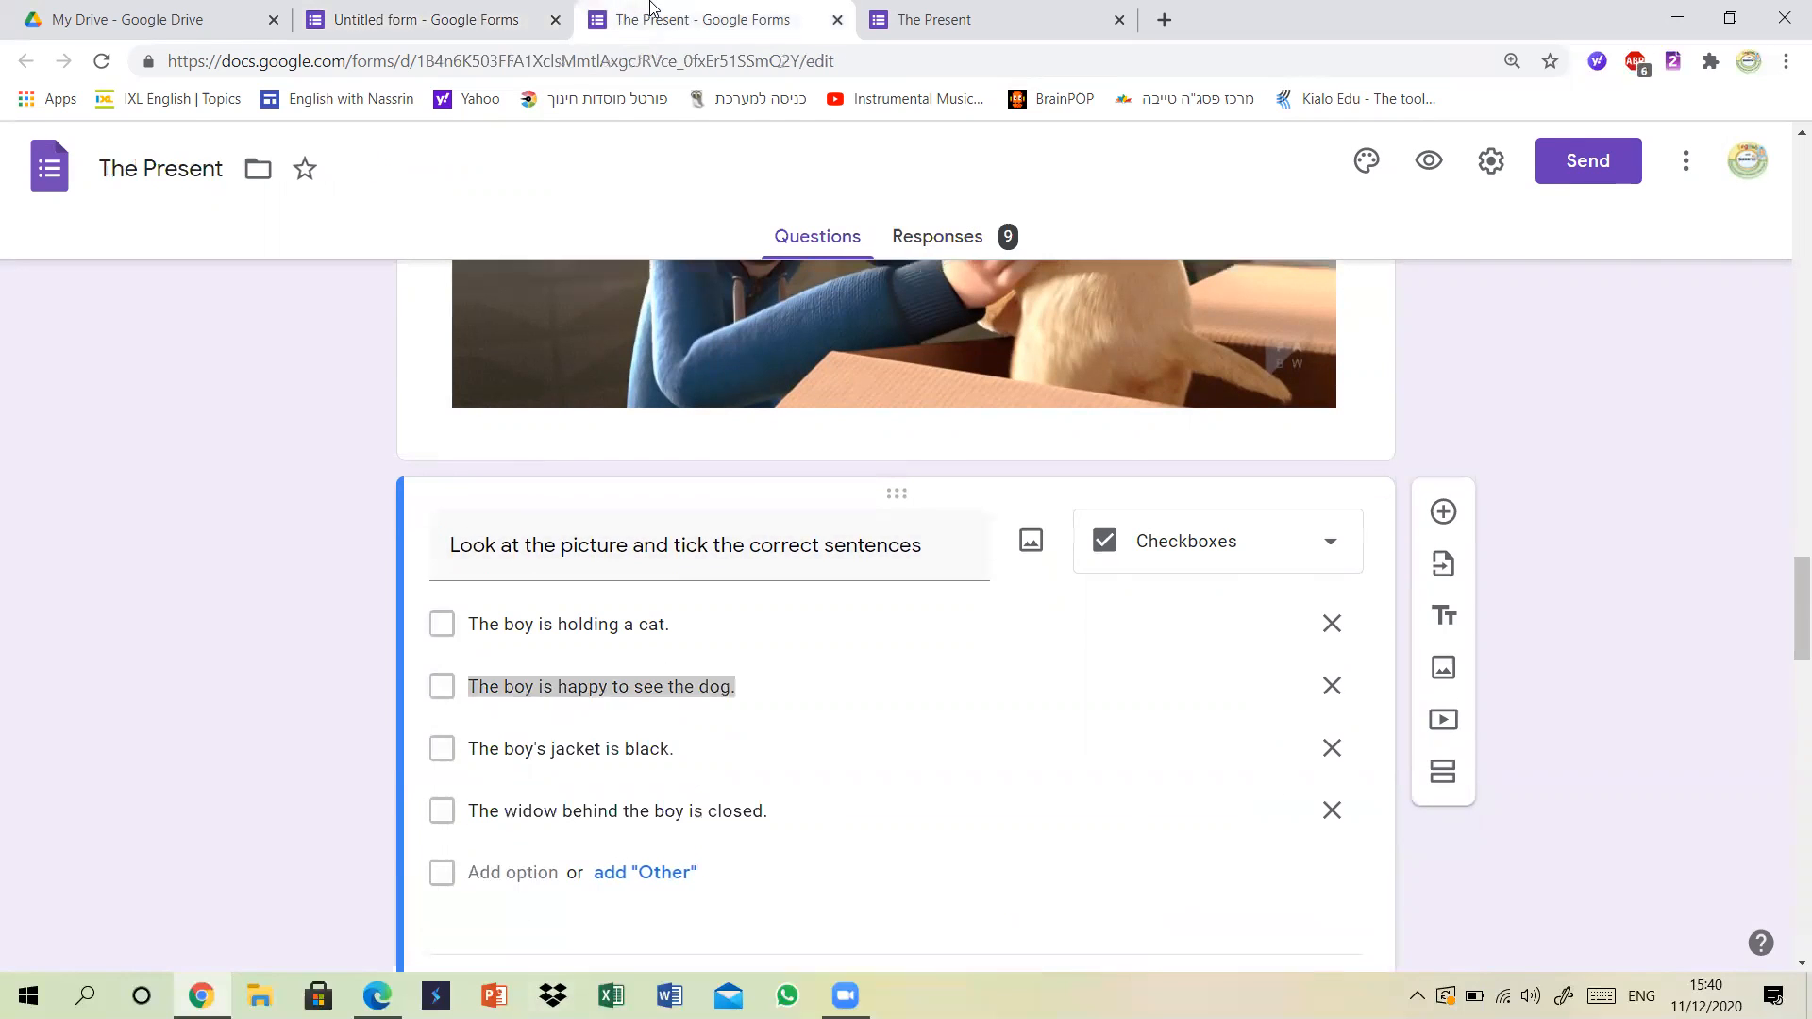
triple_click(586, 750)
right_click(587, 755)
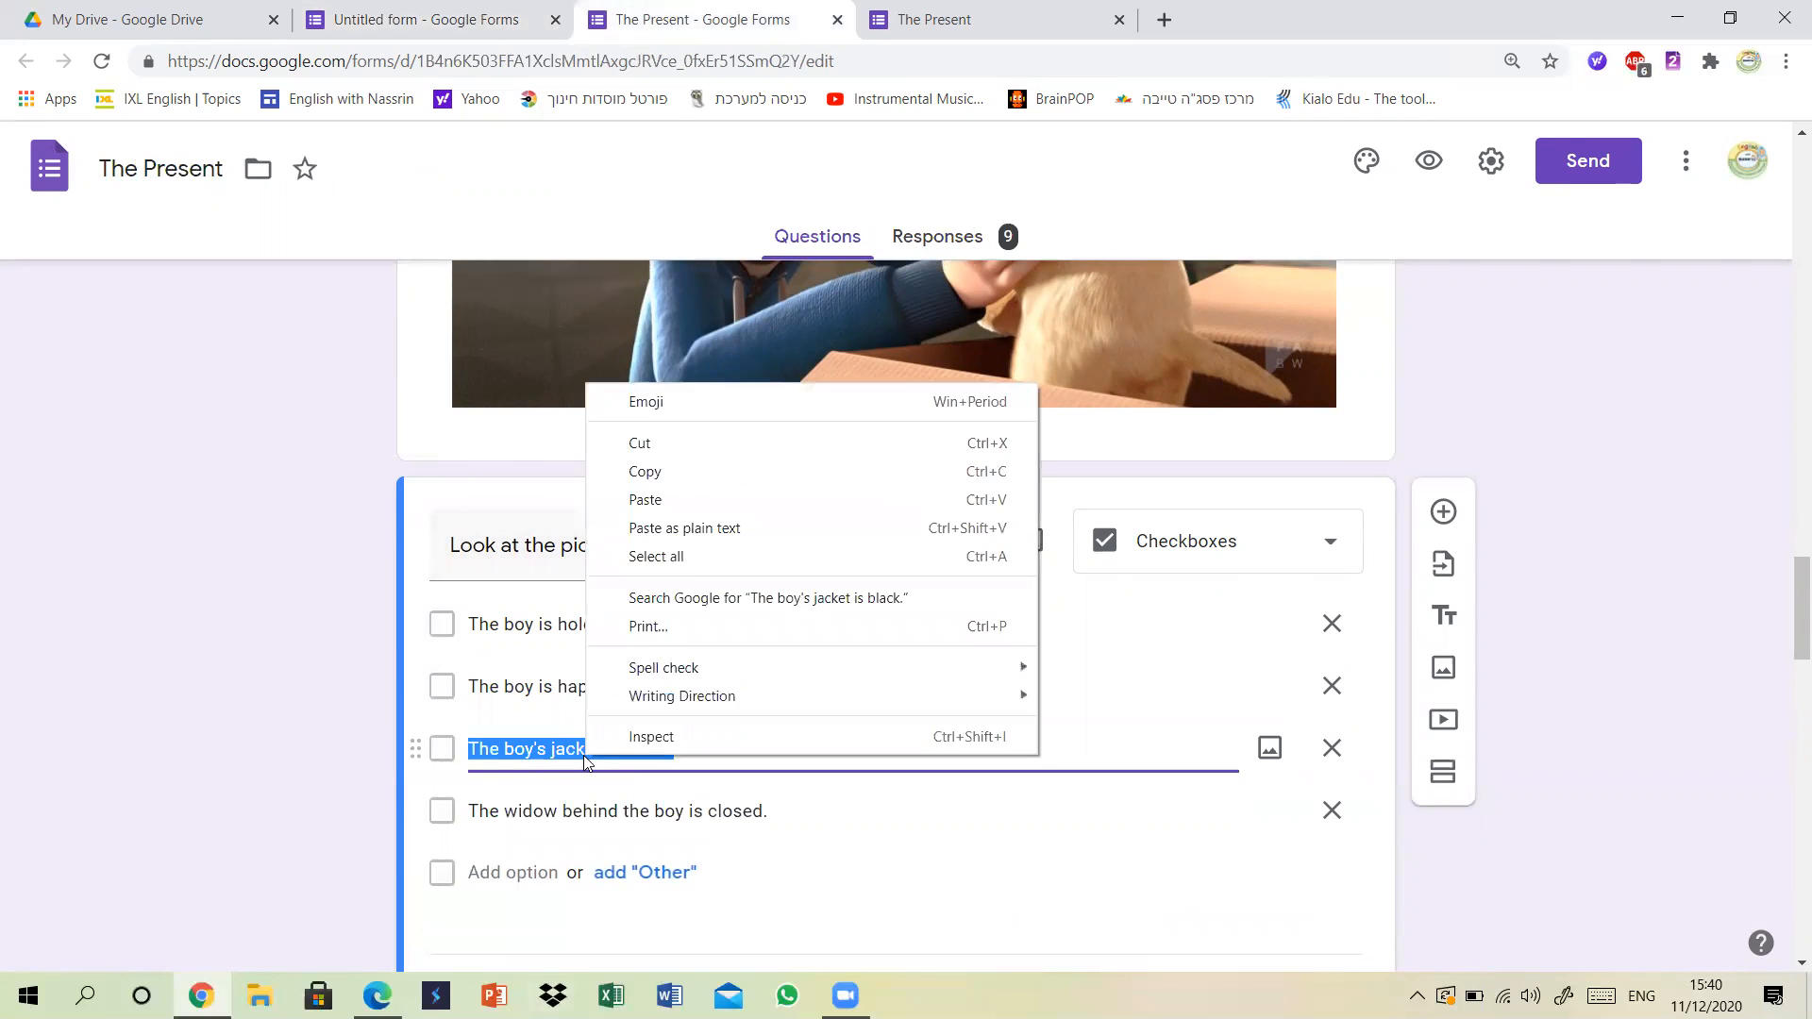
left_click(659, 472)
left_click(424, 19)
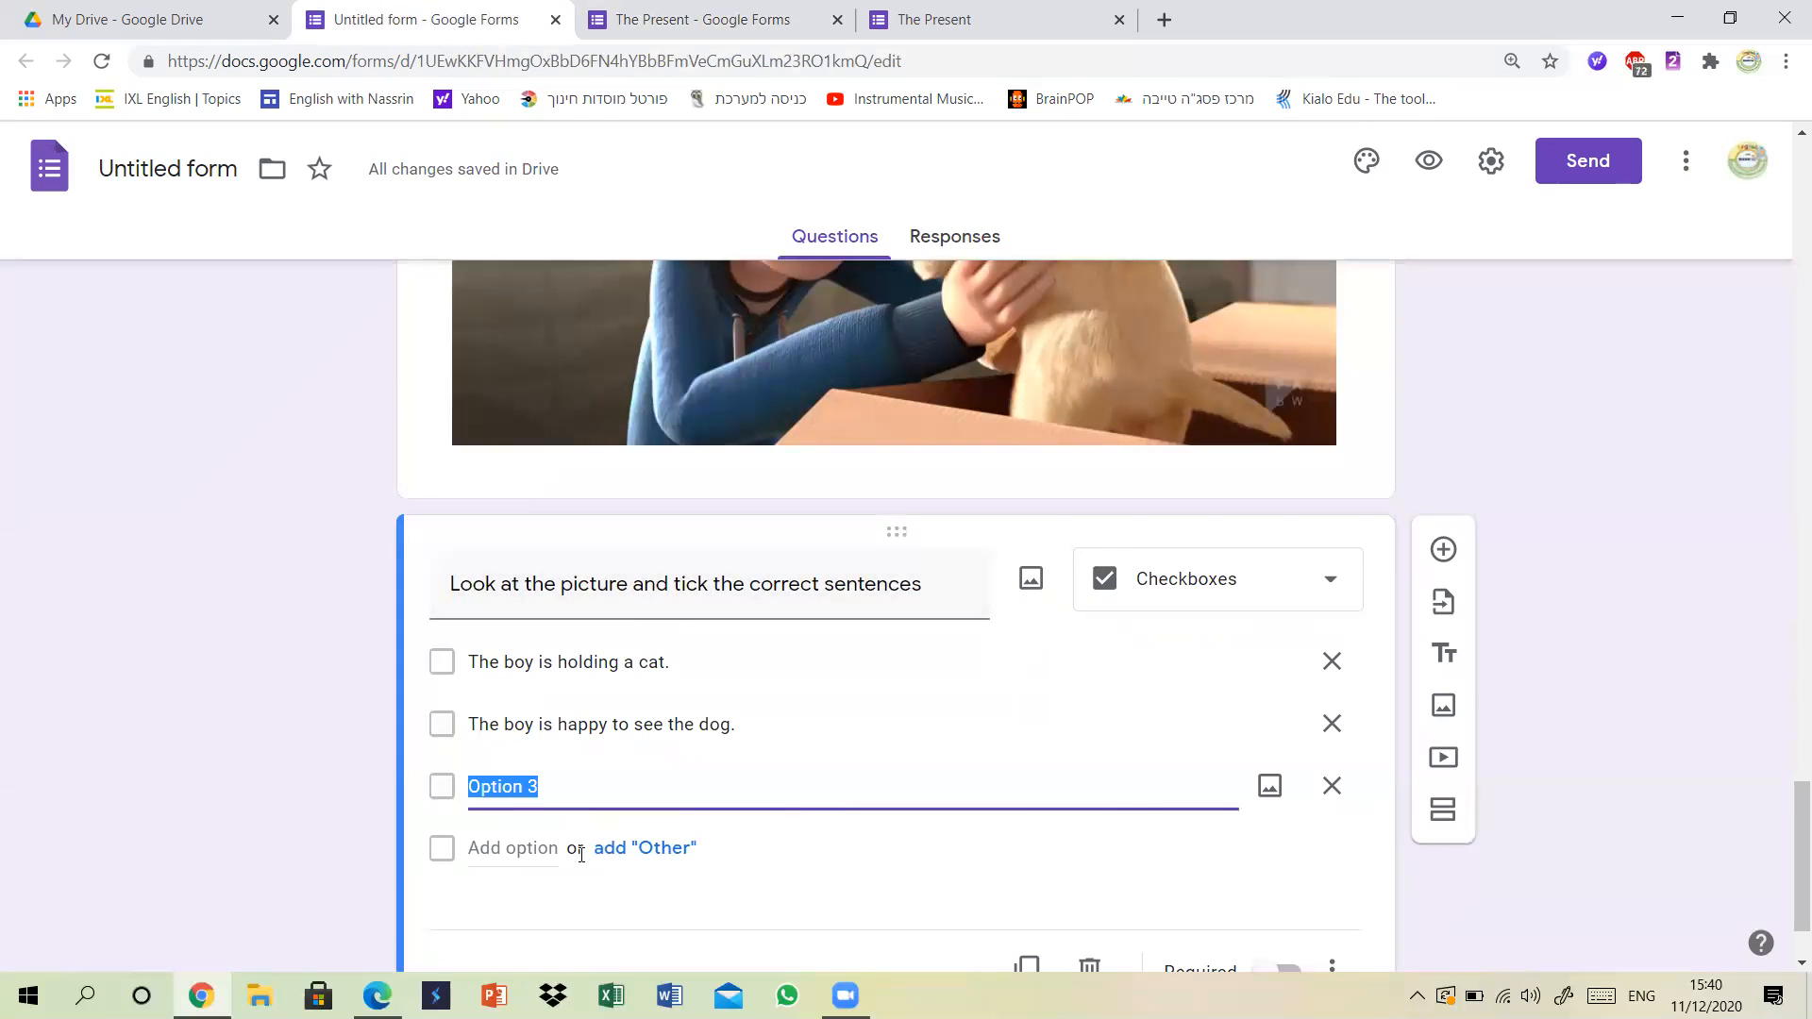
key("ctrl+v")
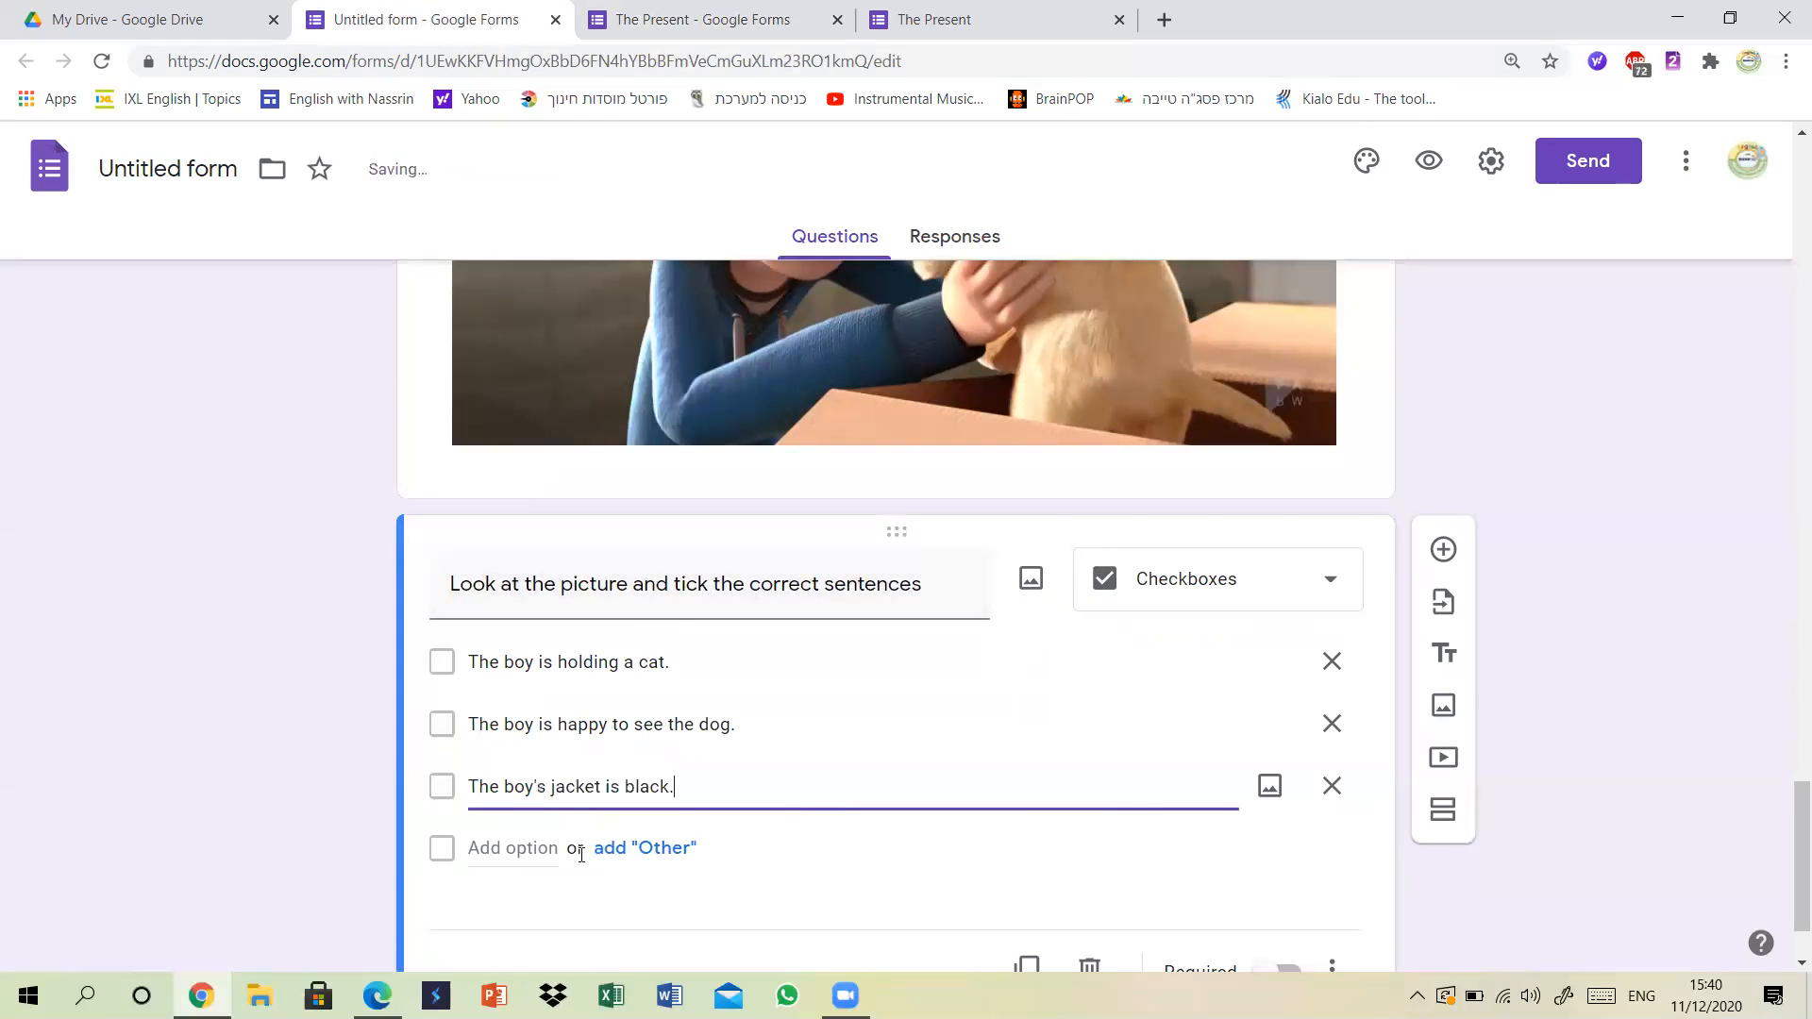
Add a fourth option and fill it with "The widow behind the boy is closed." copied from the existing form.
left_click(518, 847)
left_click(706, 17)
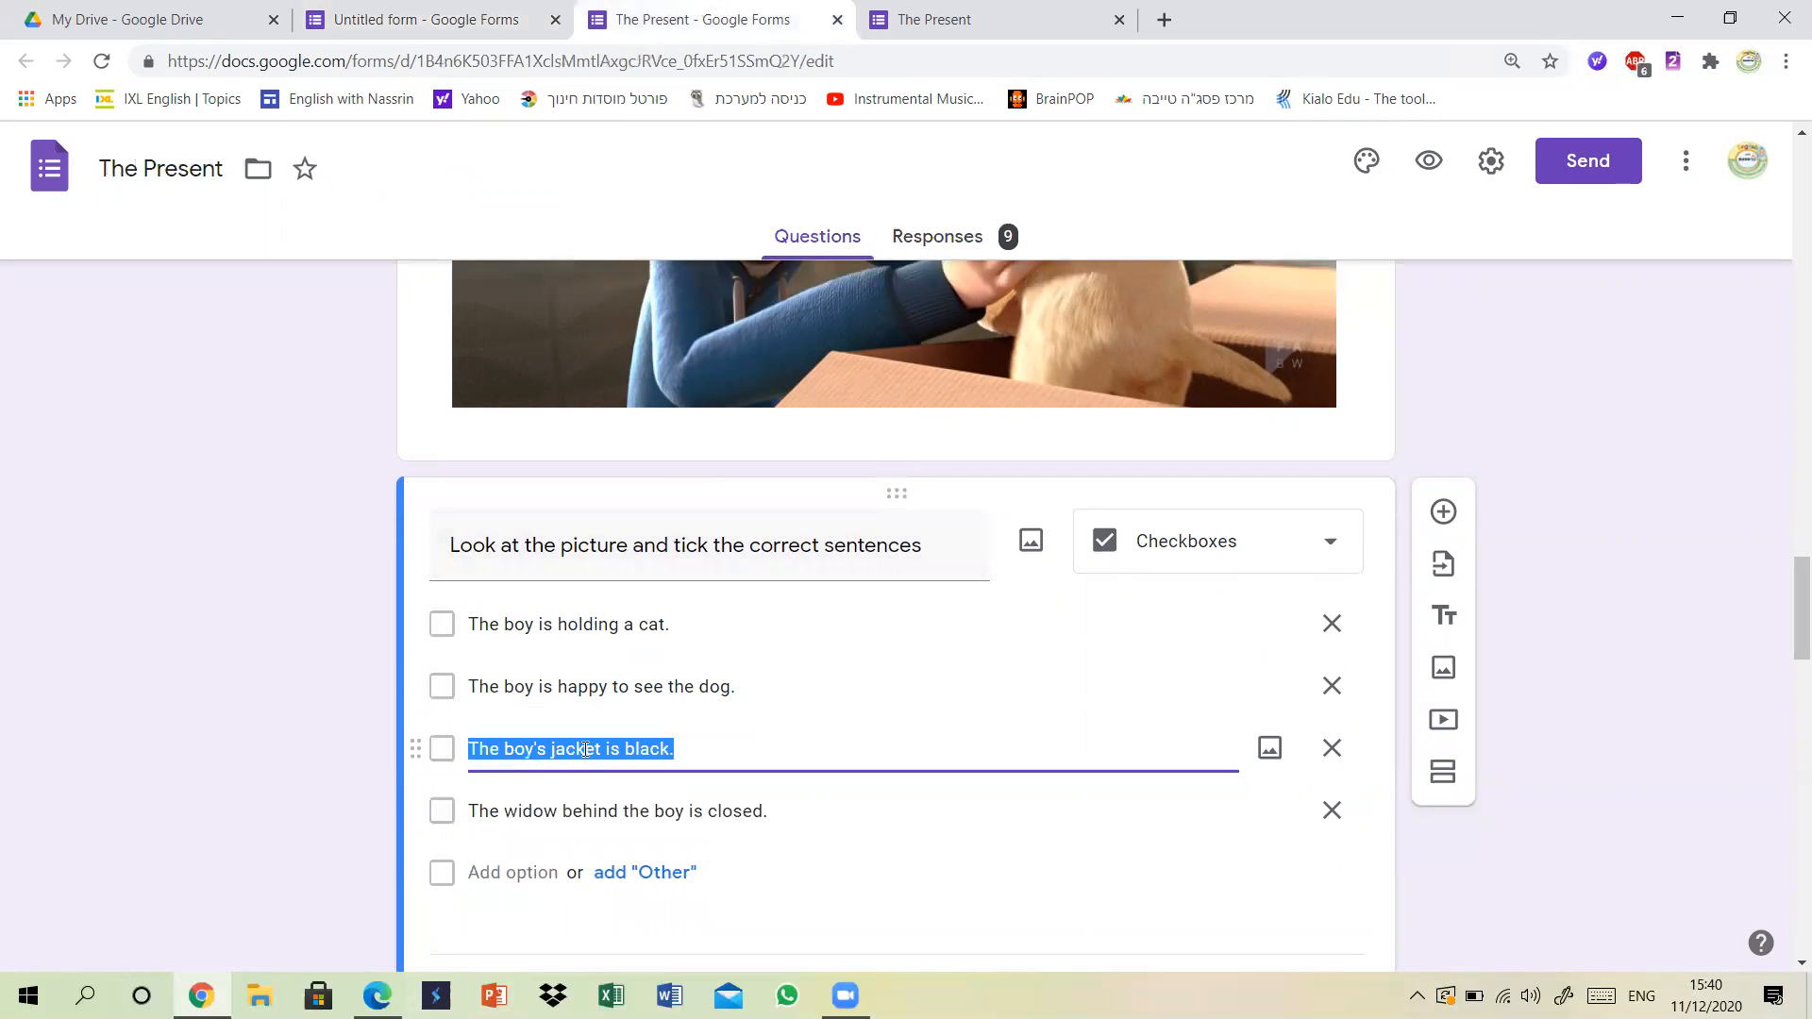
triple_click(567, 811)
right_click(566, 814)
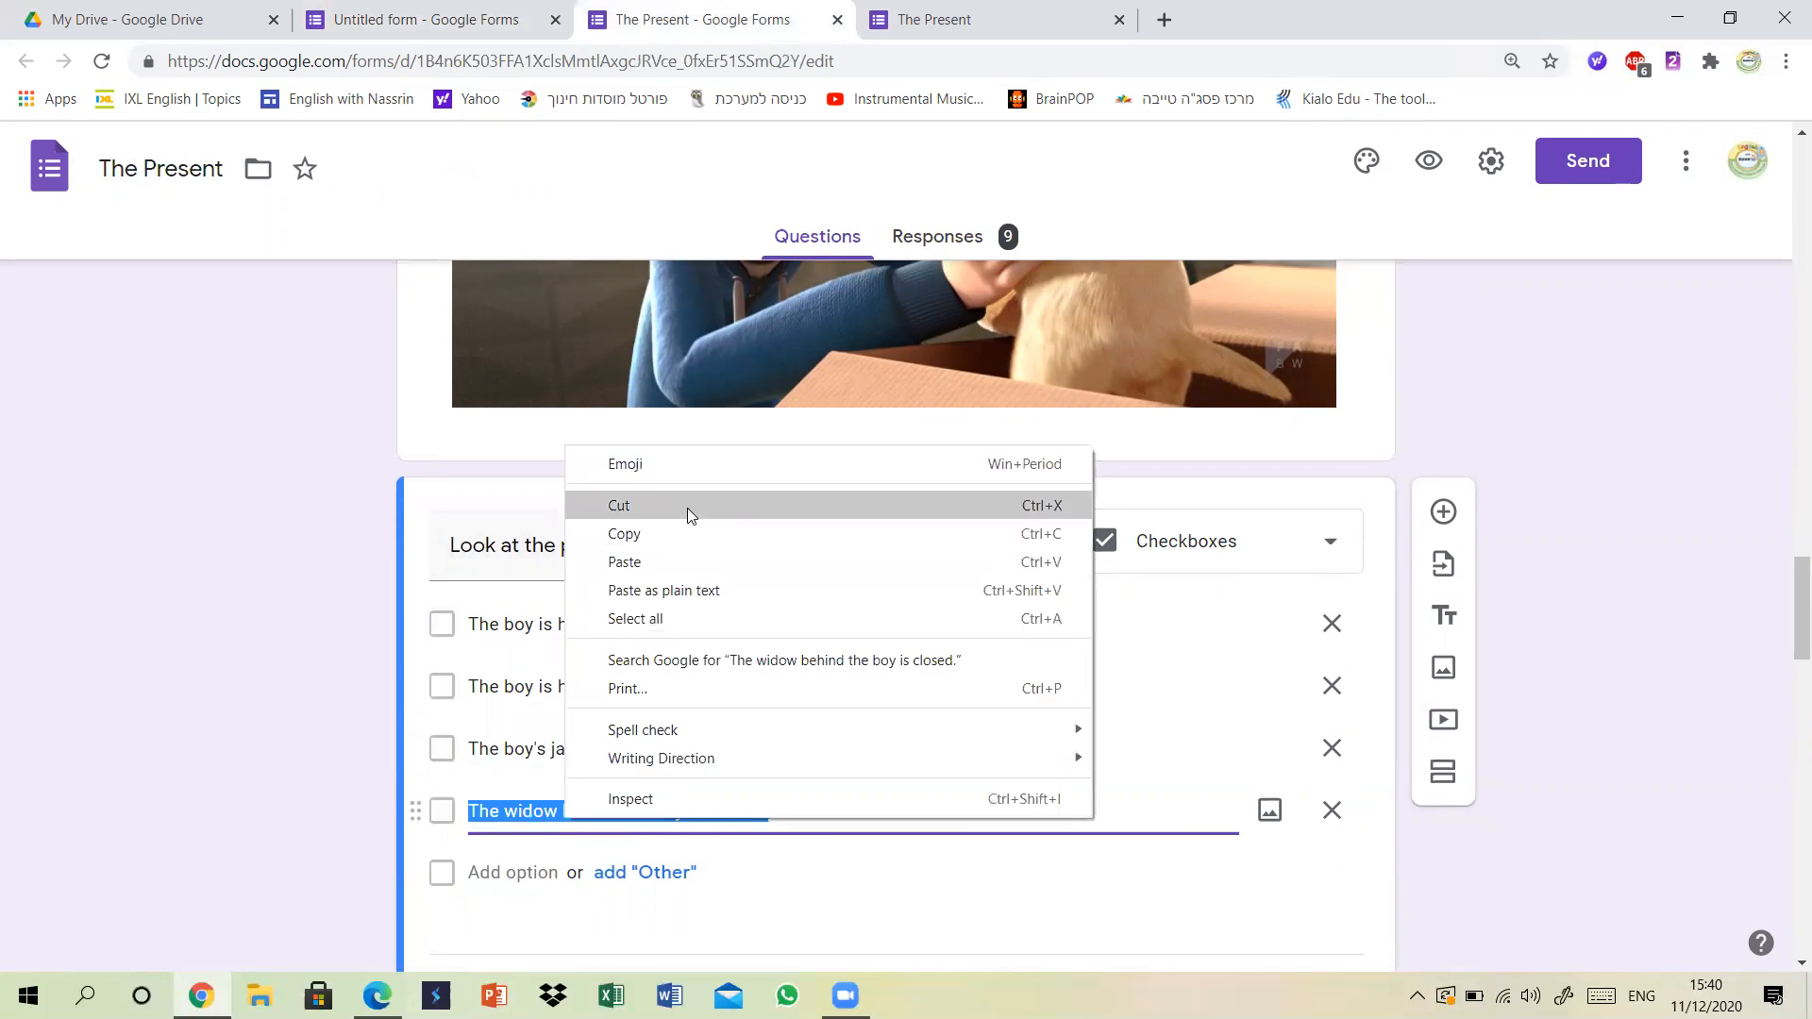
left_click(625, 534)
left_click(424, 19)
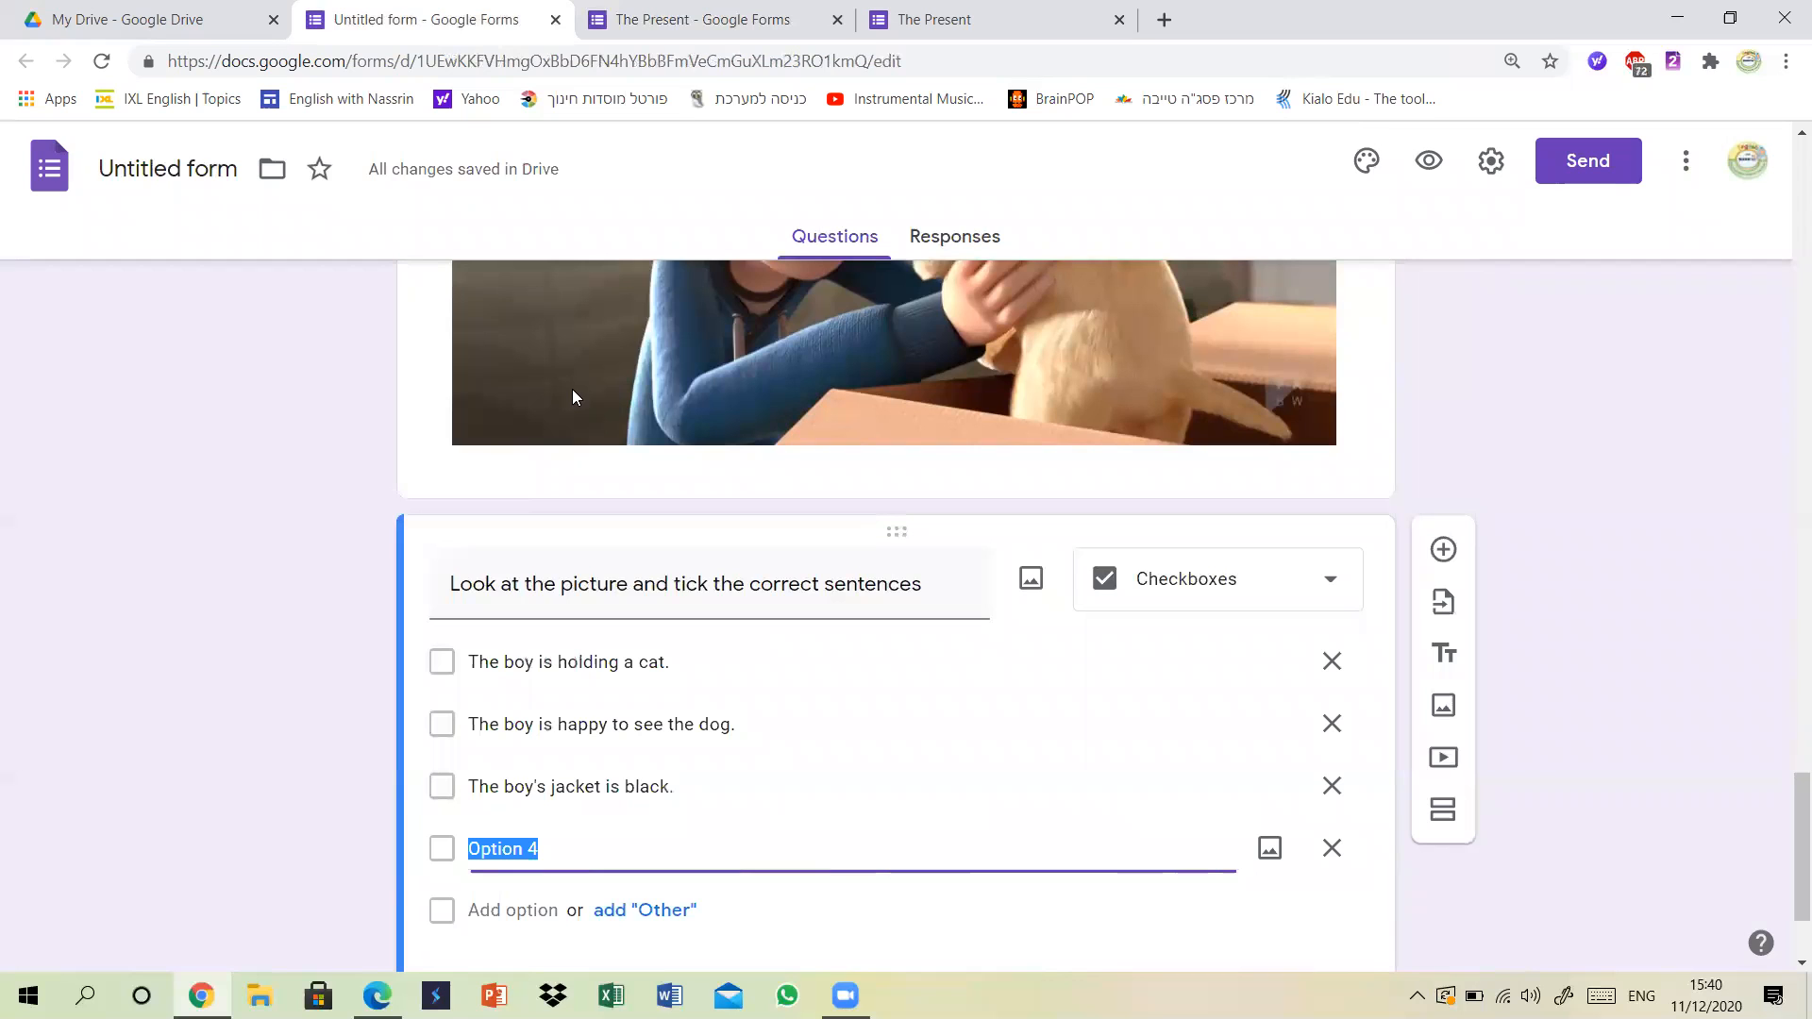
key("ctrl+v")
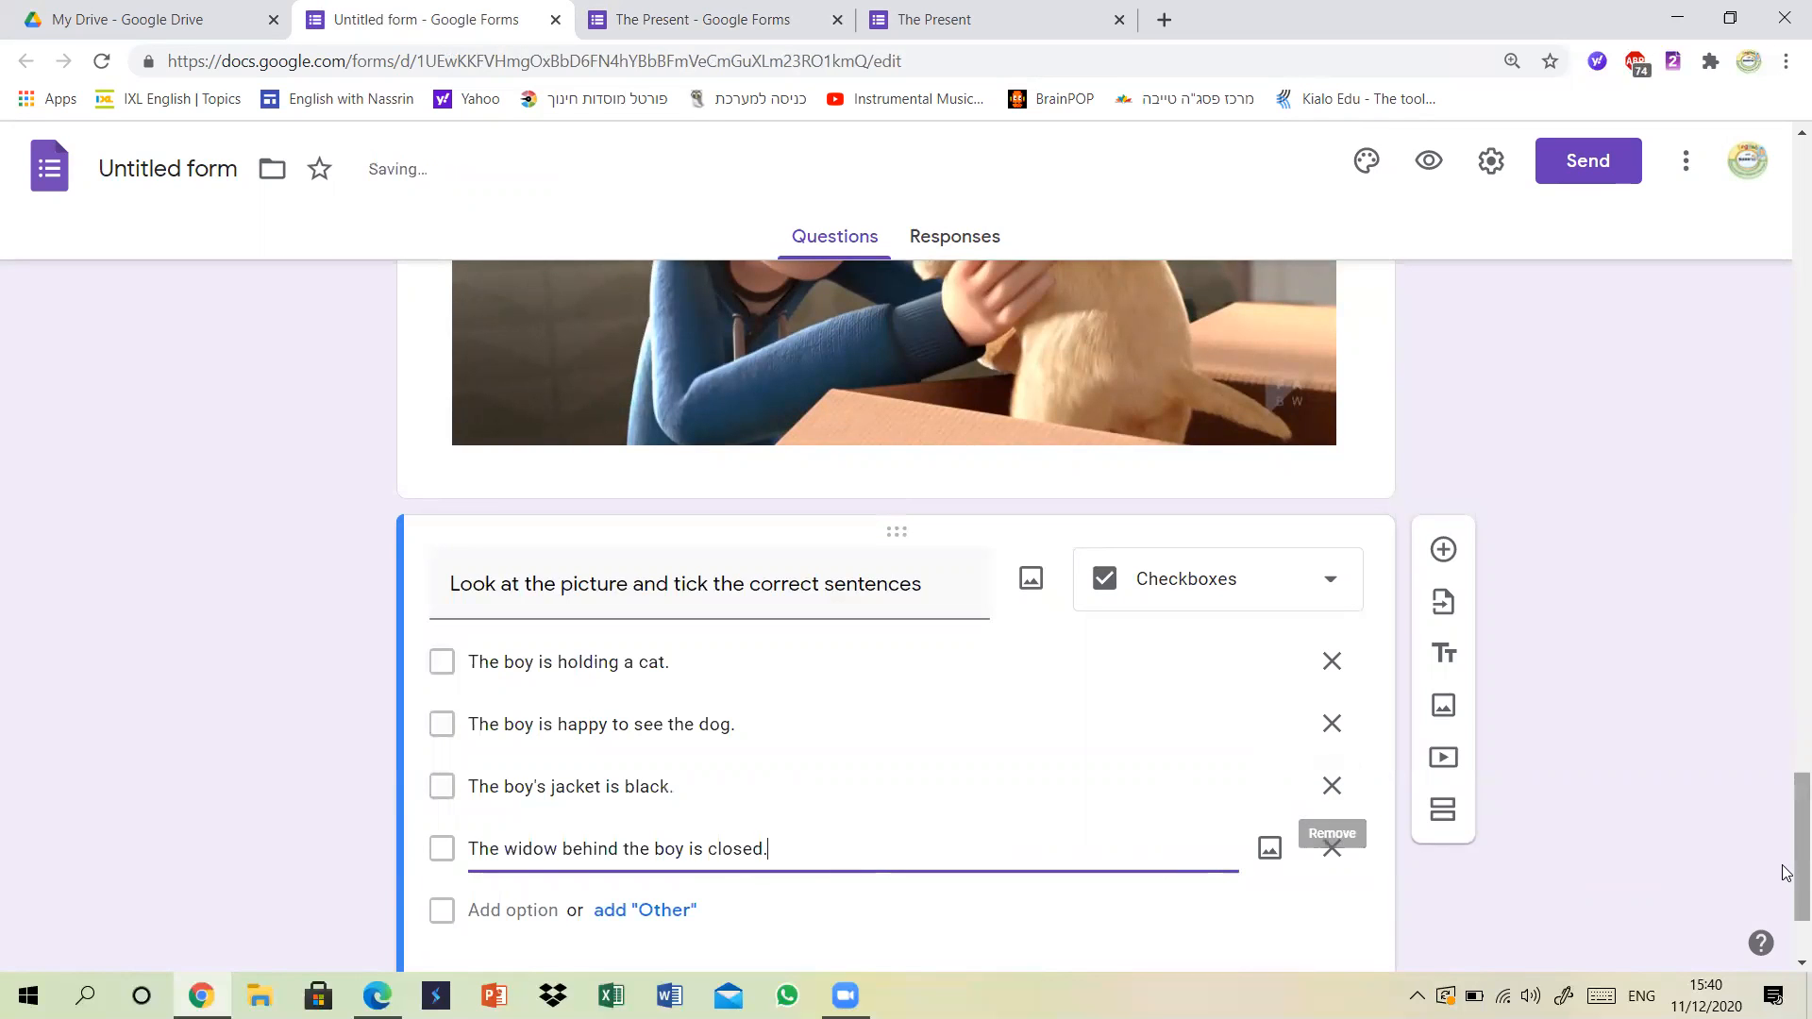
scroll(1786, 873, "down", 2)
left_click(500, 723)
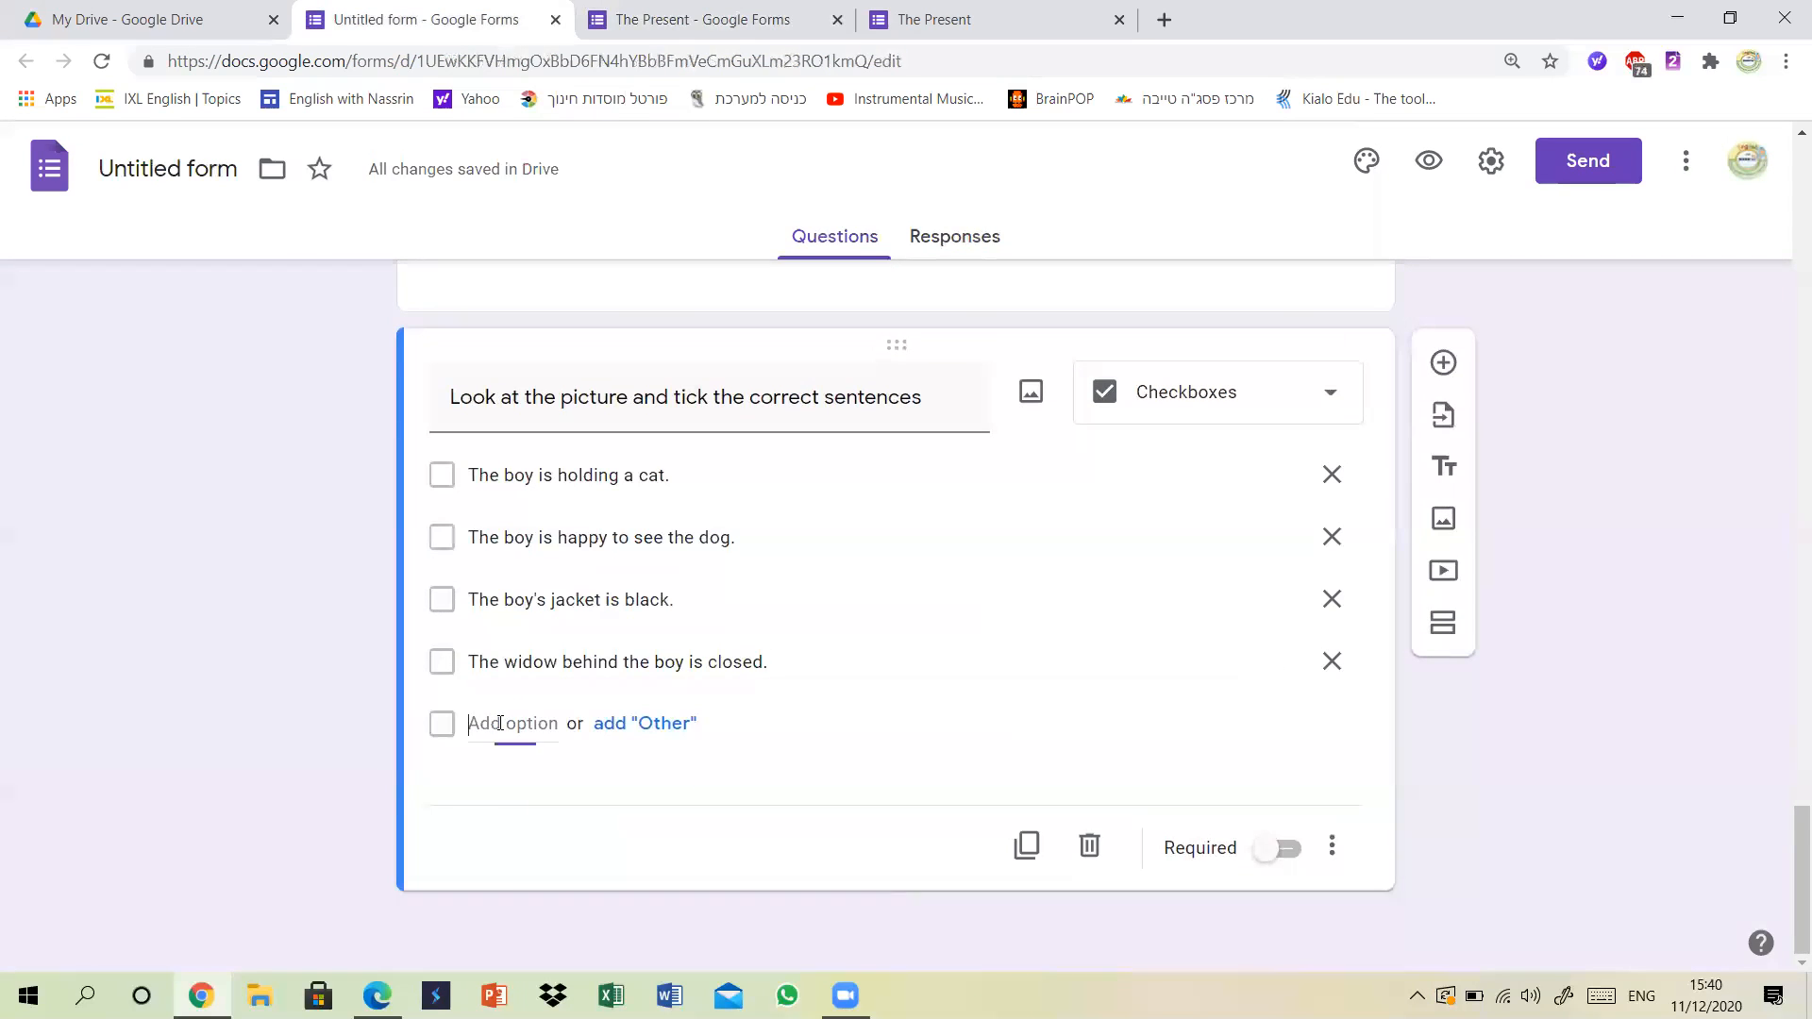
left_click(698, 19)
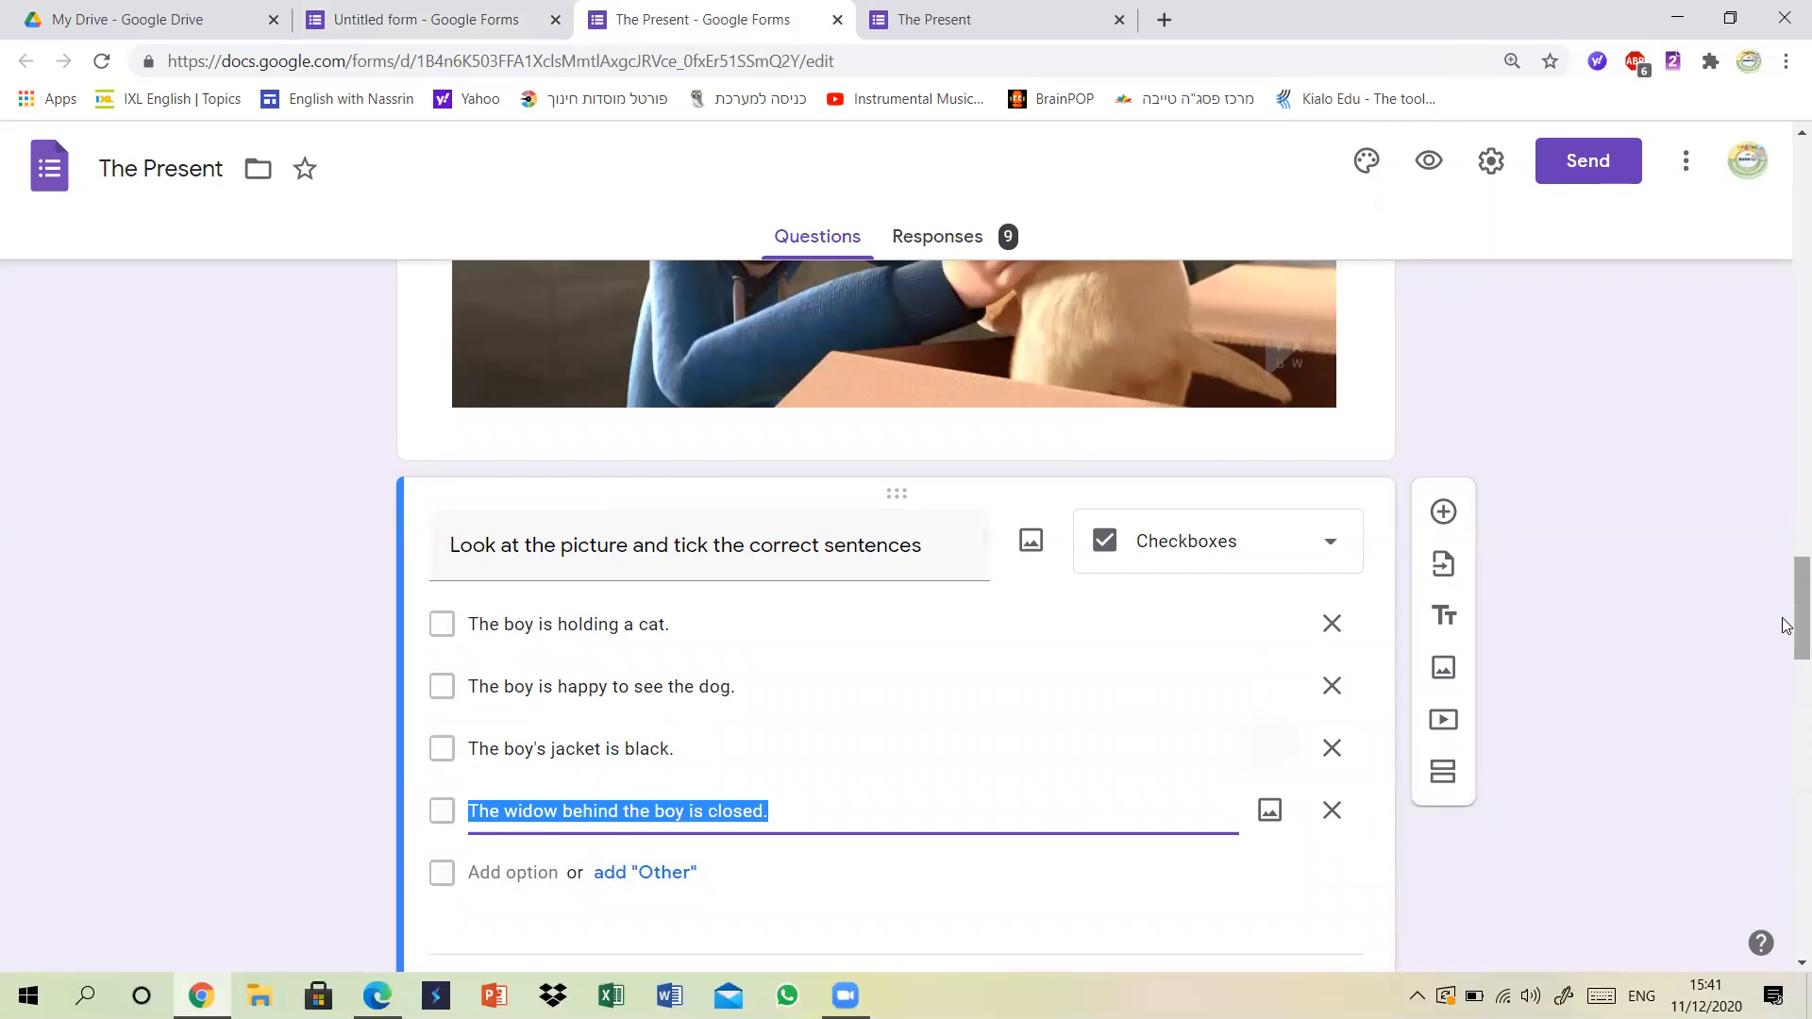
scroll(1789, 618, "down", 1)
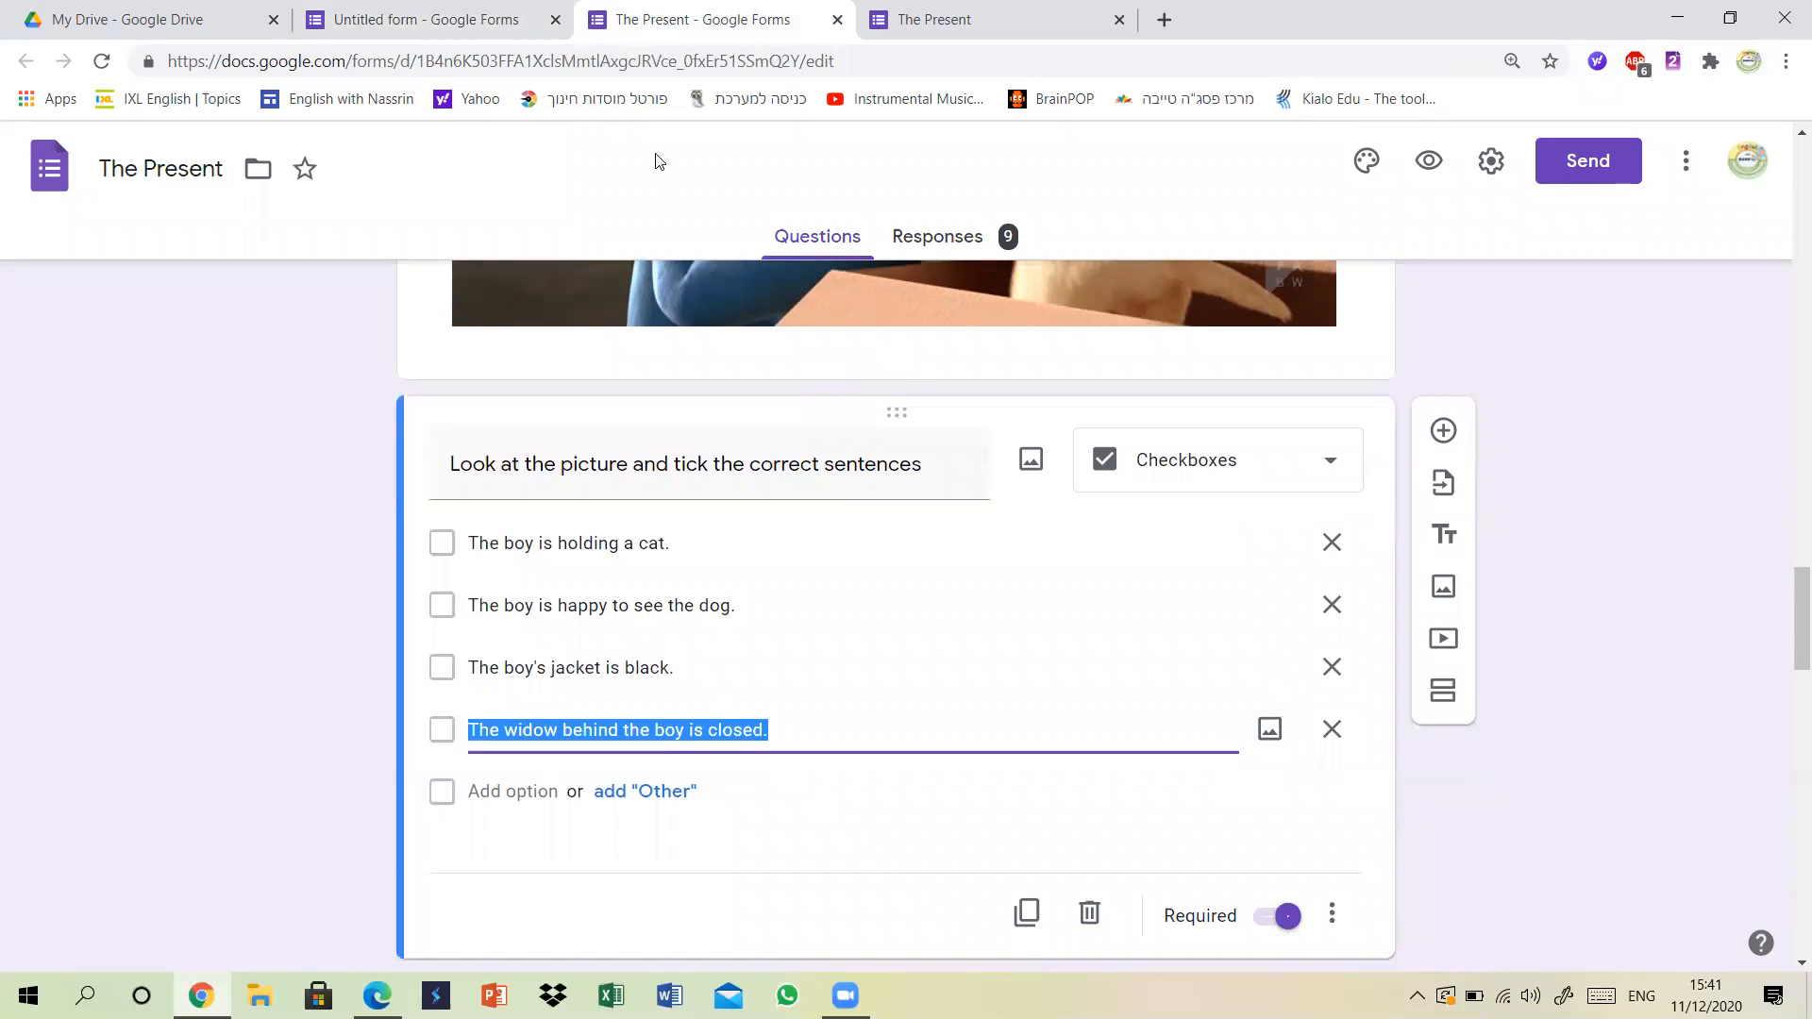
left_click(415, 19)
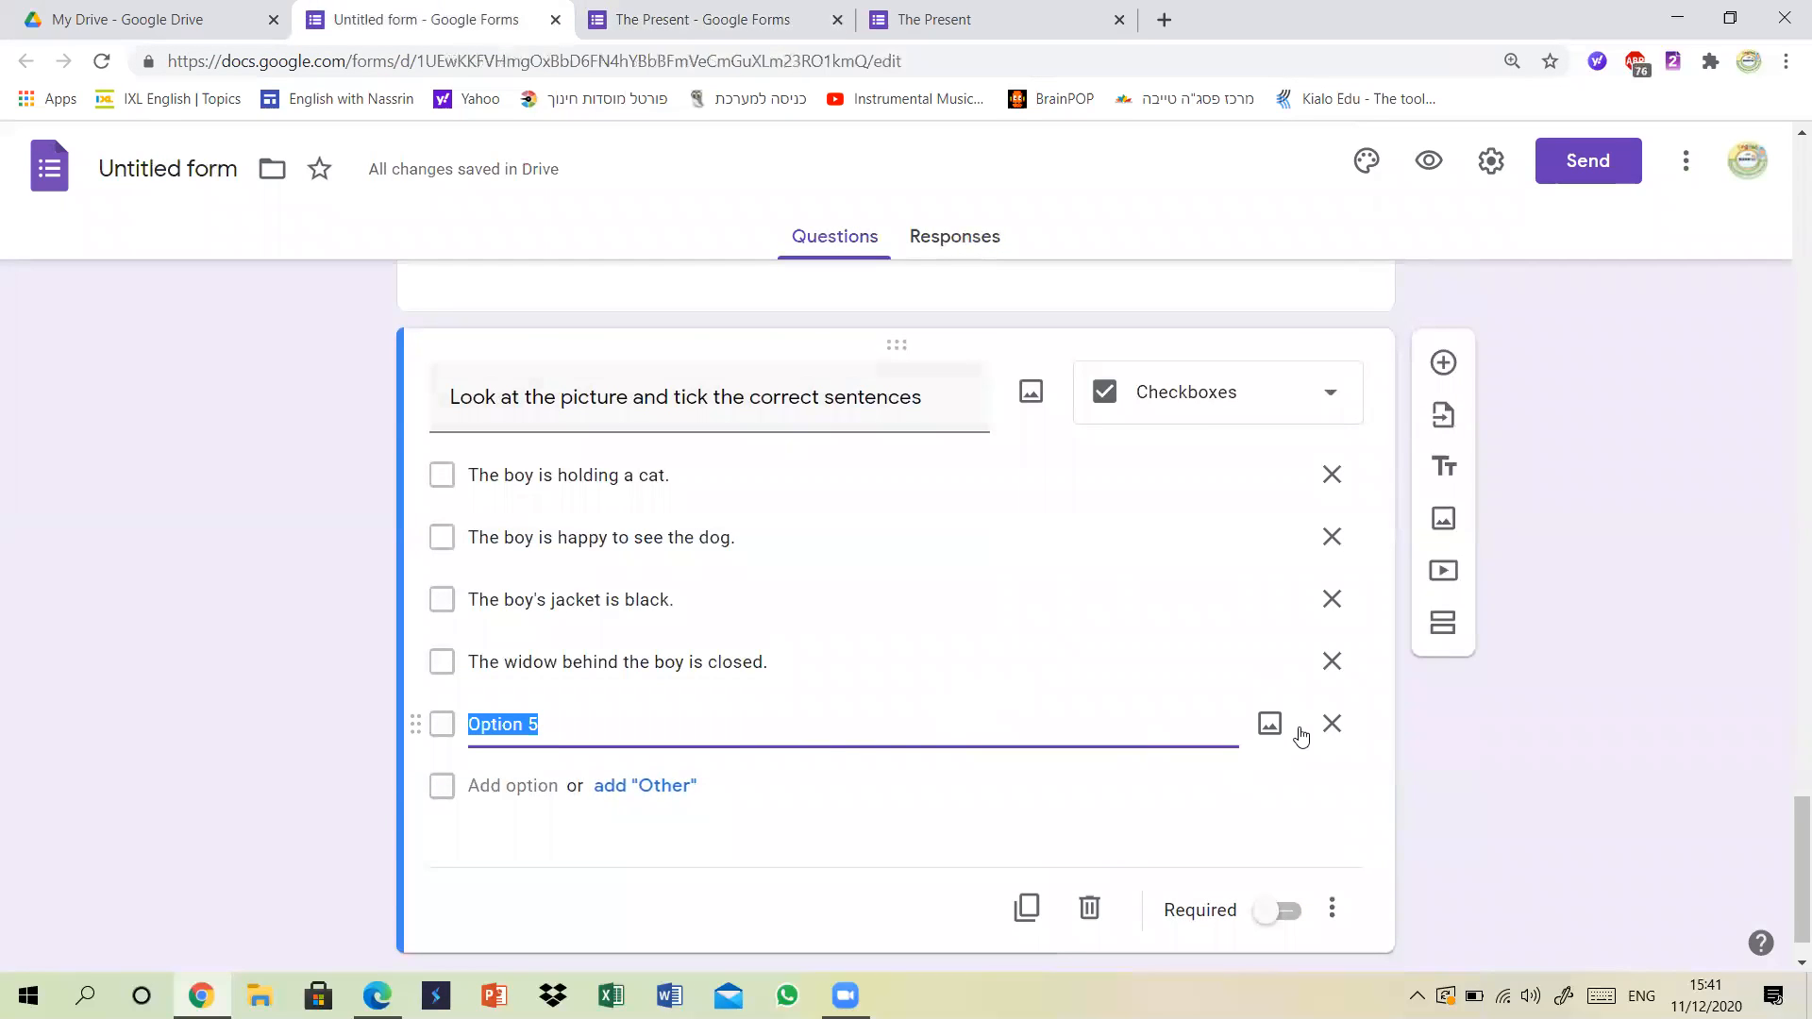
left_click(1332, 724)
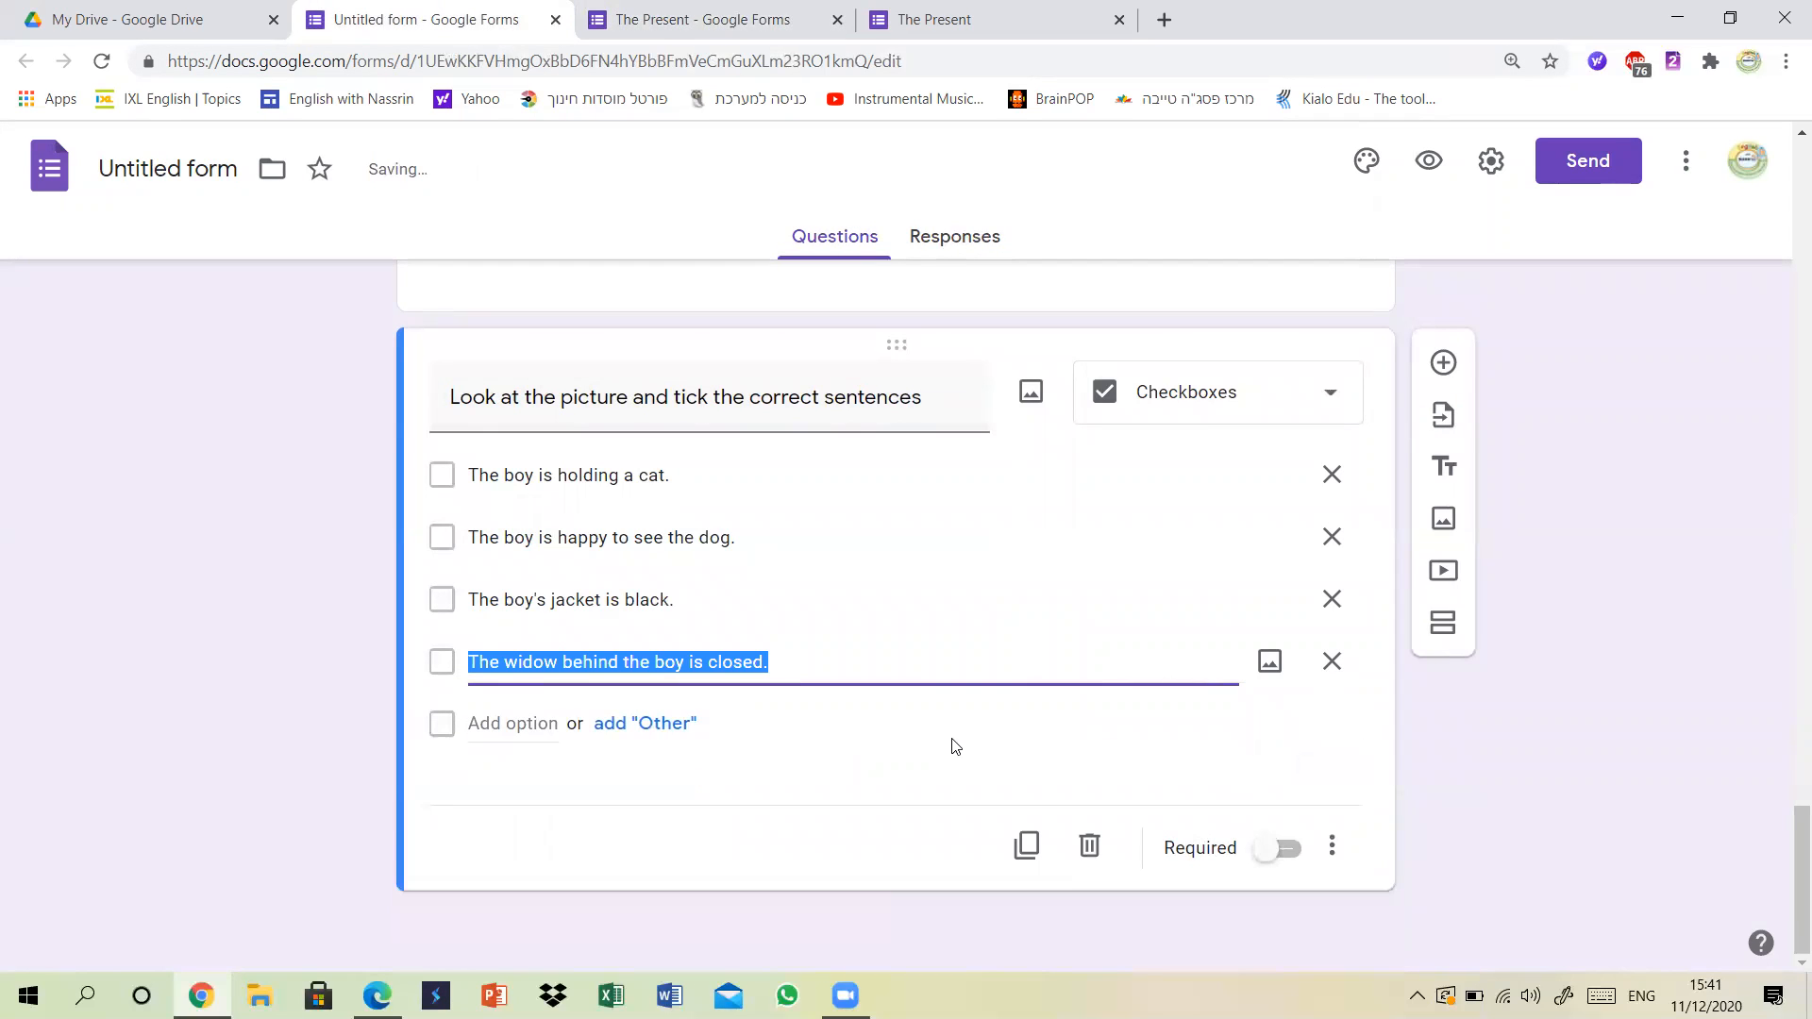
left_click(493, 719)
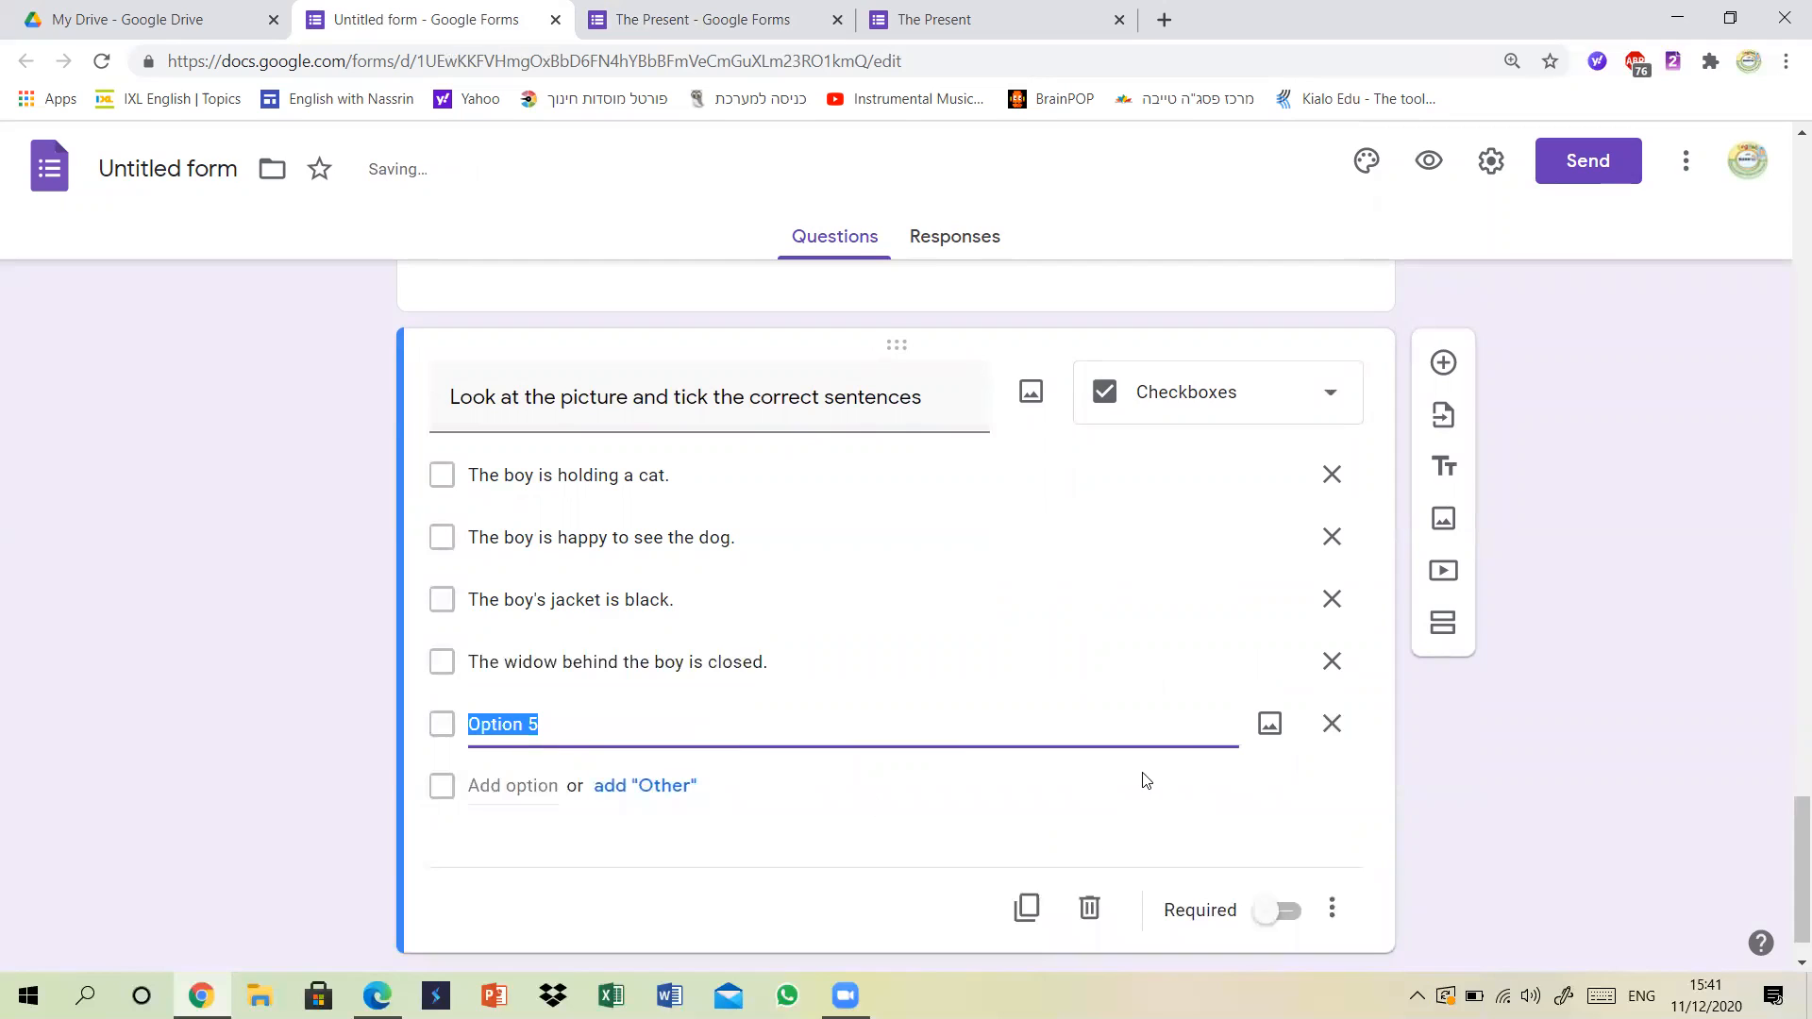
left_click(1332, 724)
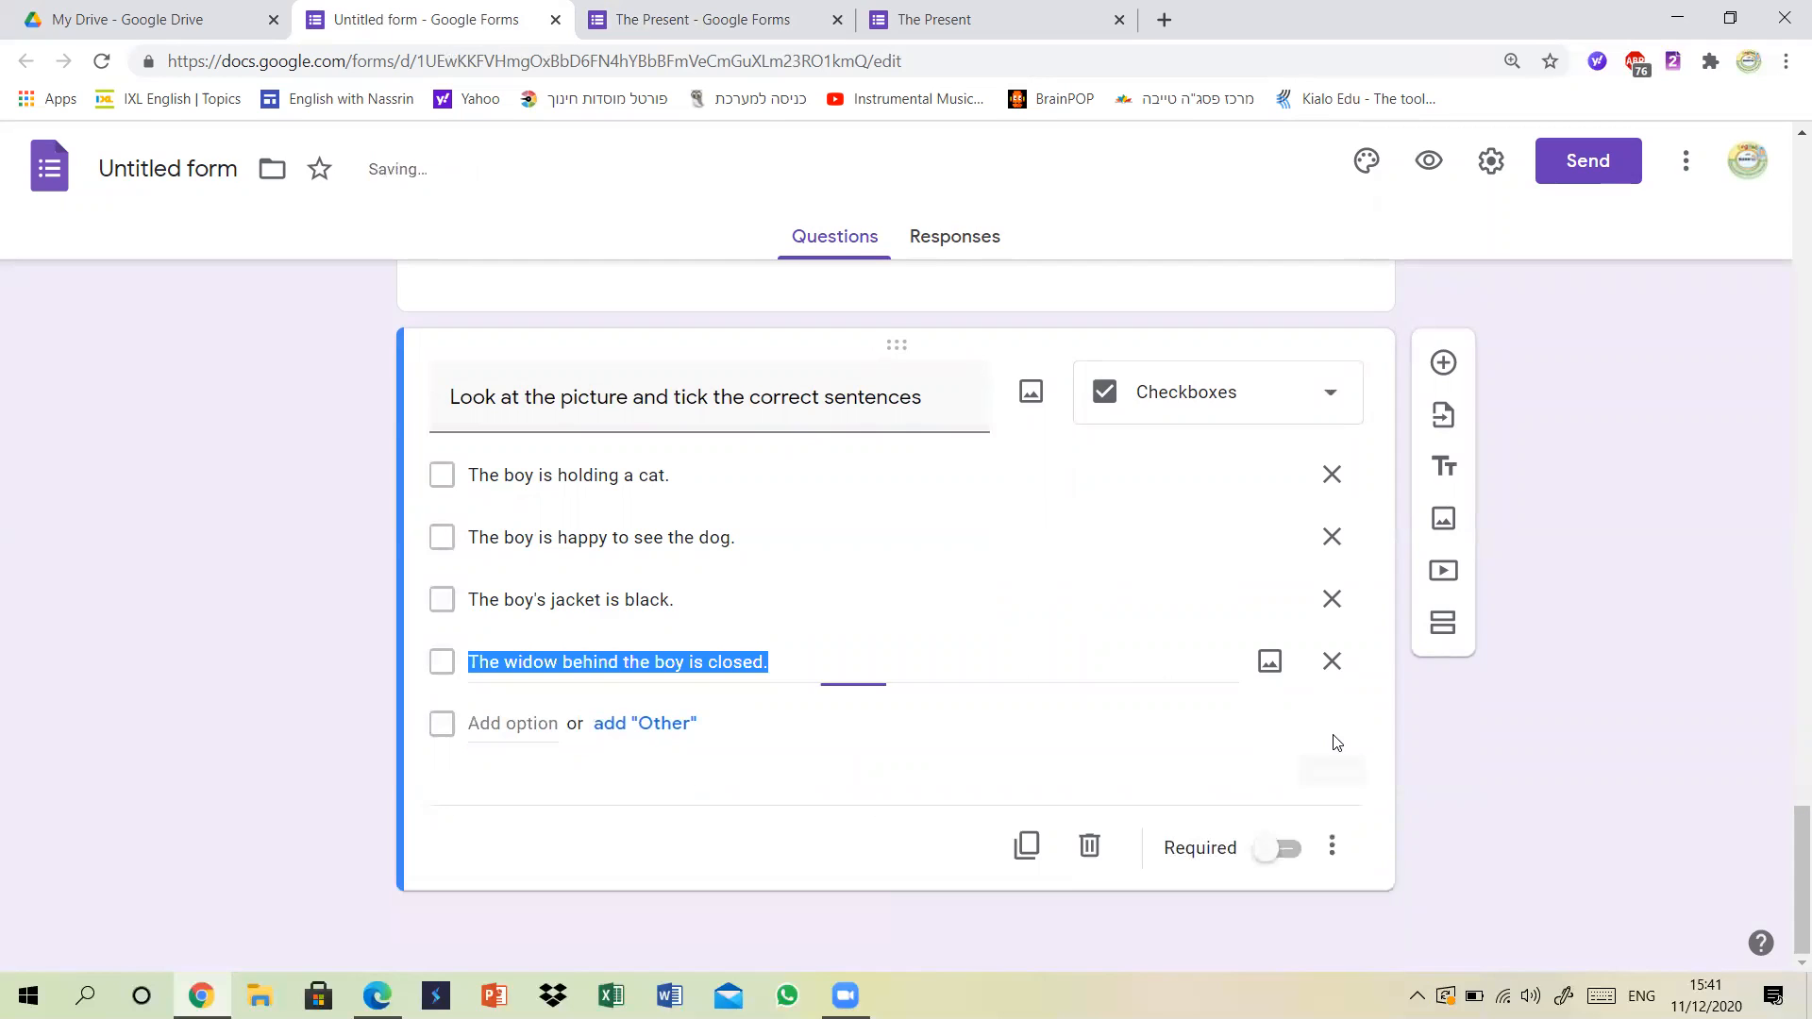
left_click(1666, 777)
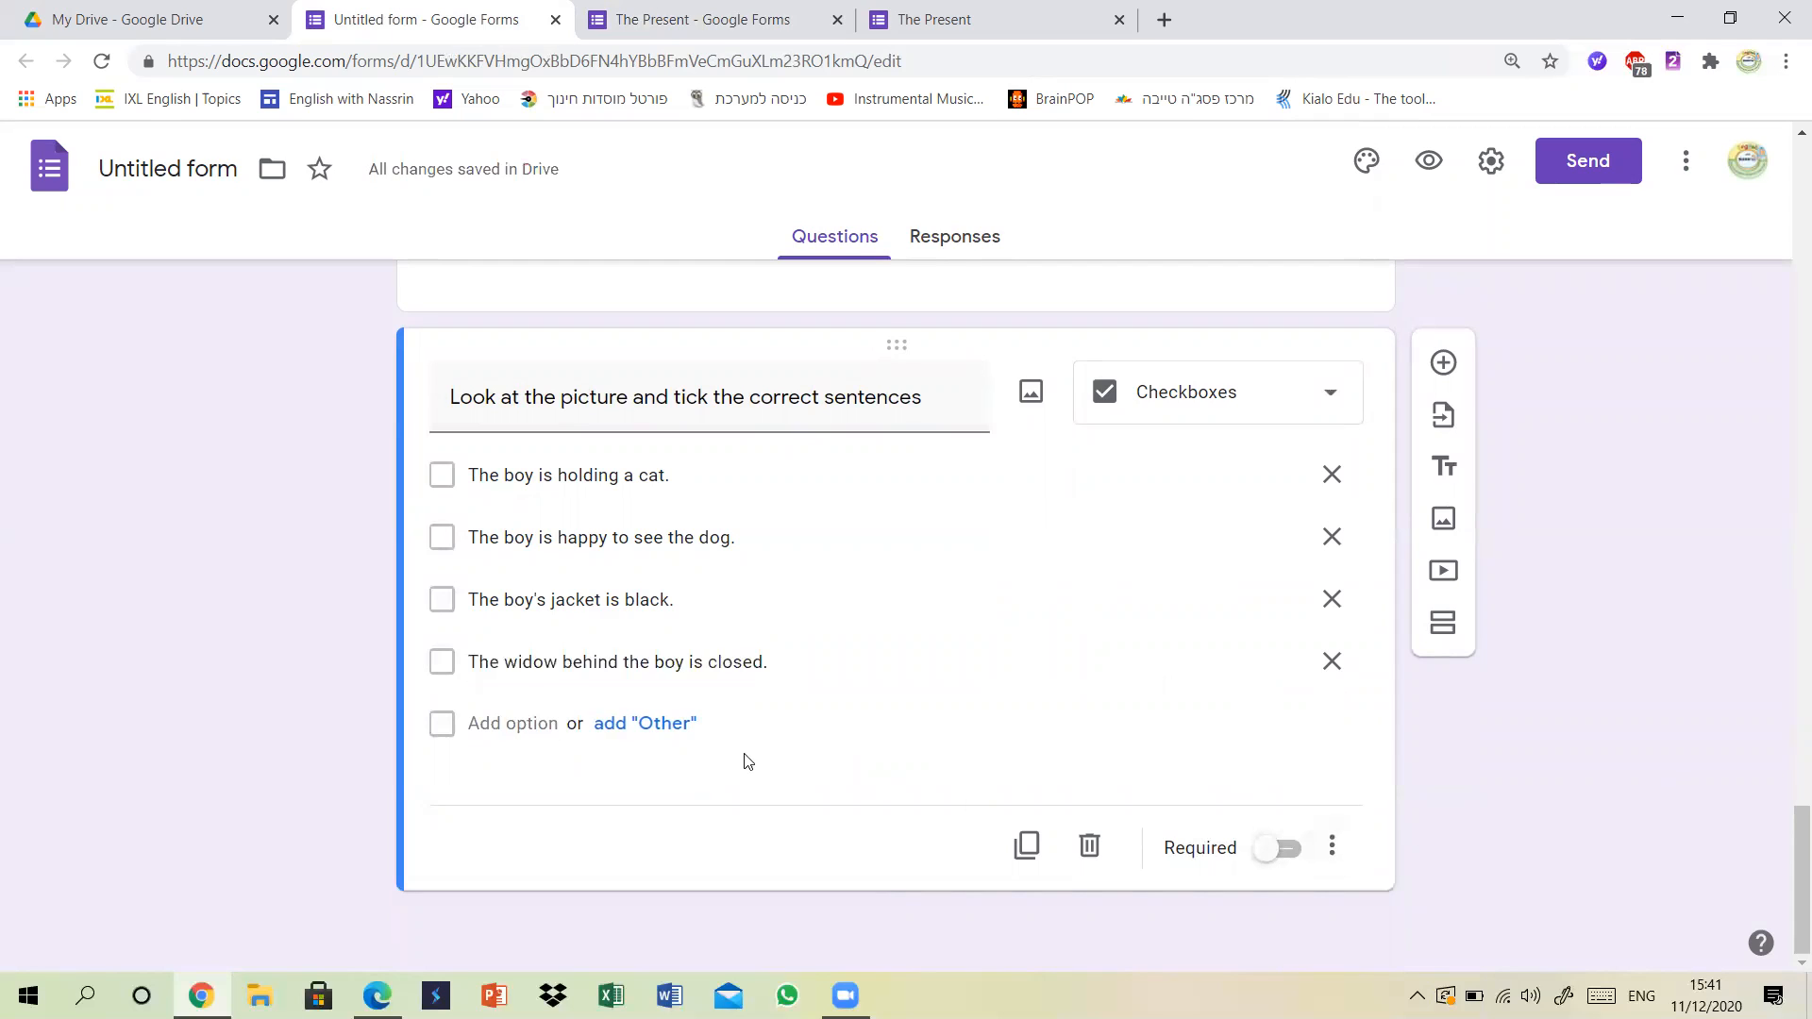
left_click(669, 726)
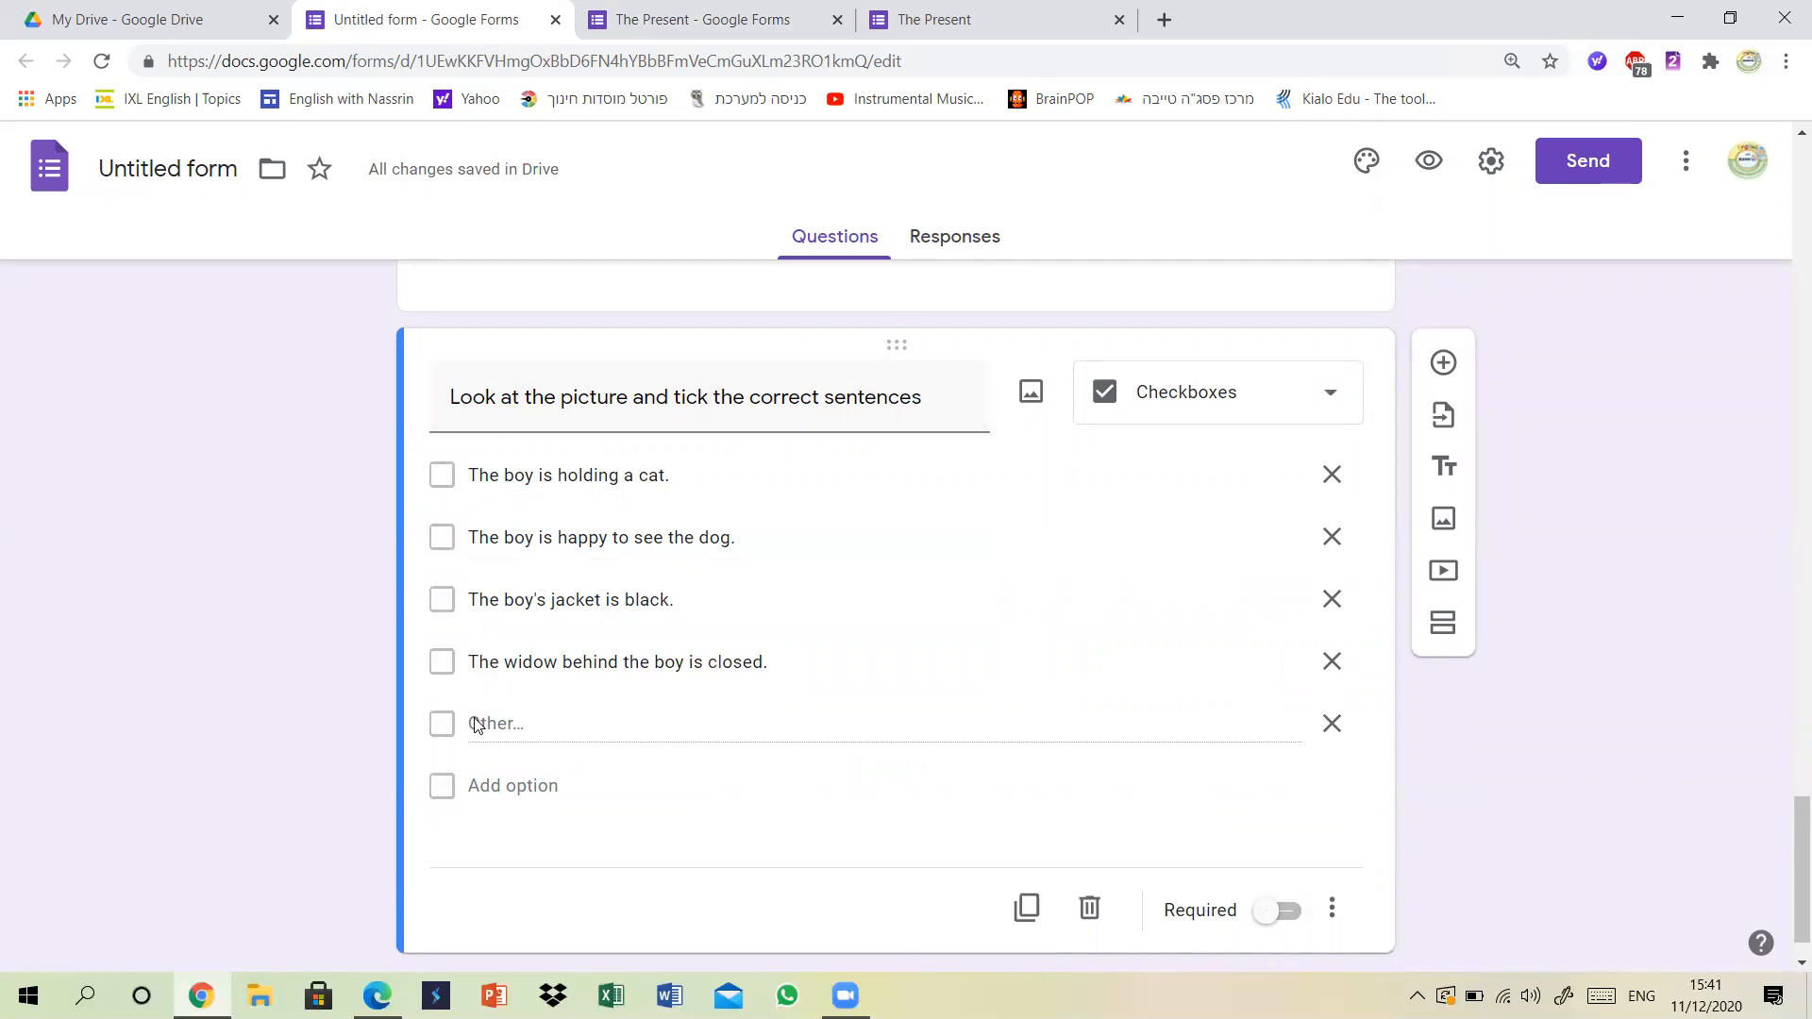
left_click(1339, 724)
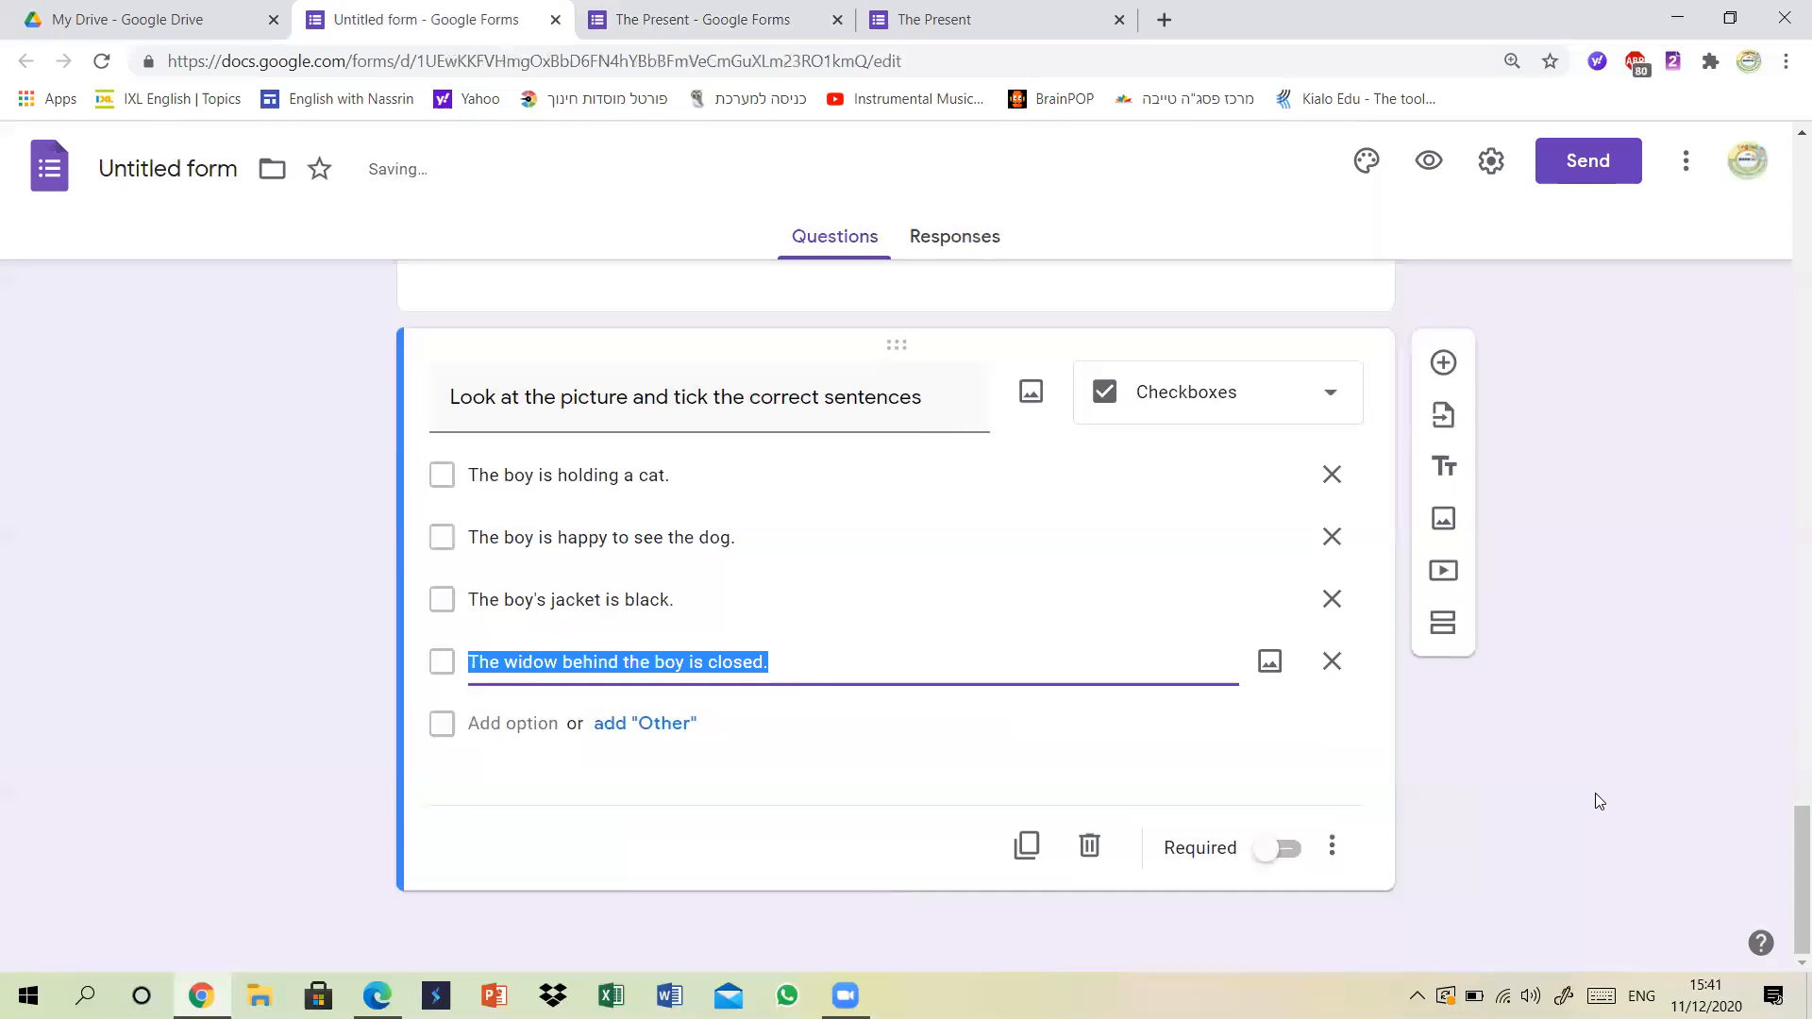
Make the checkboxes question required and add a new question below it.
left_click(1269, 852)
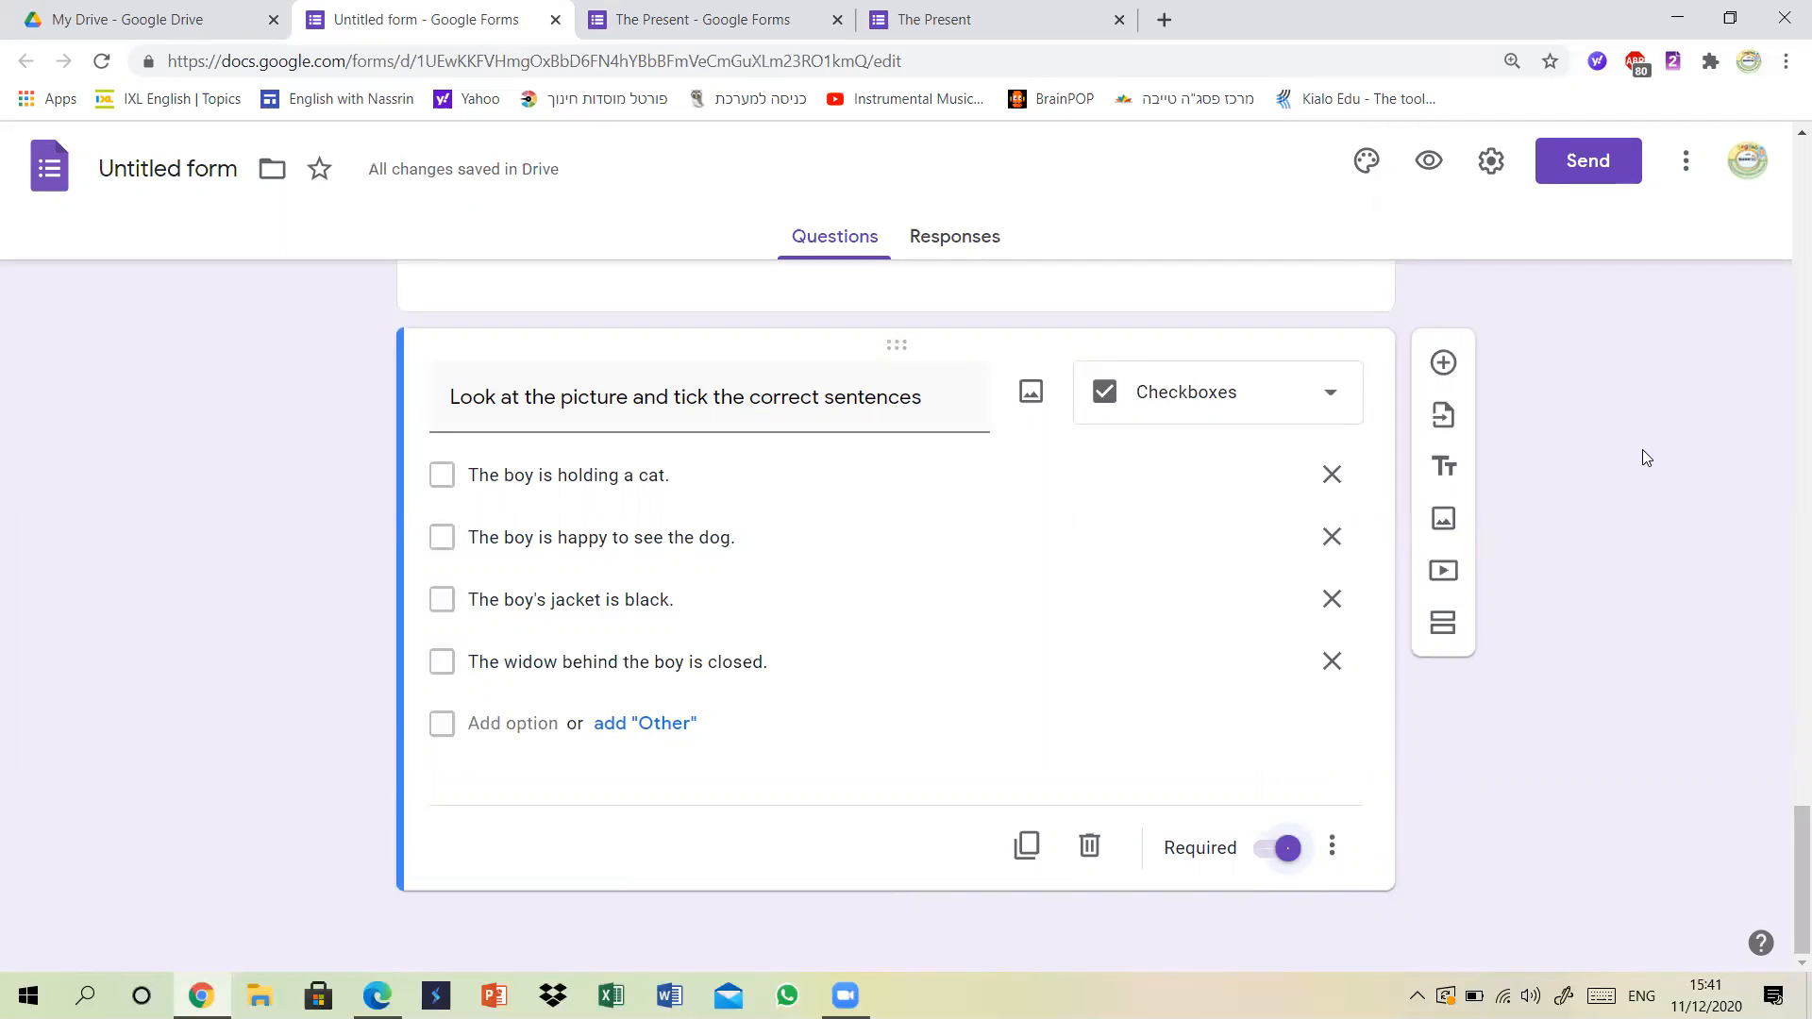
left_click(1452, 364)
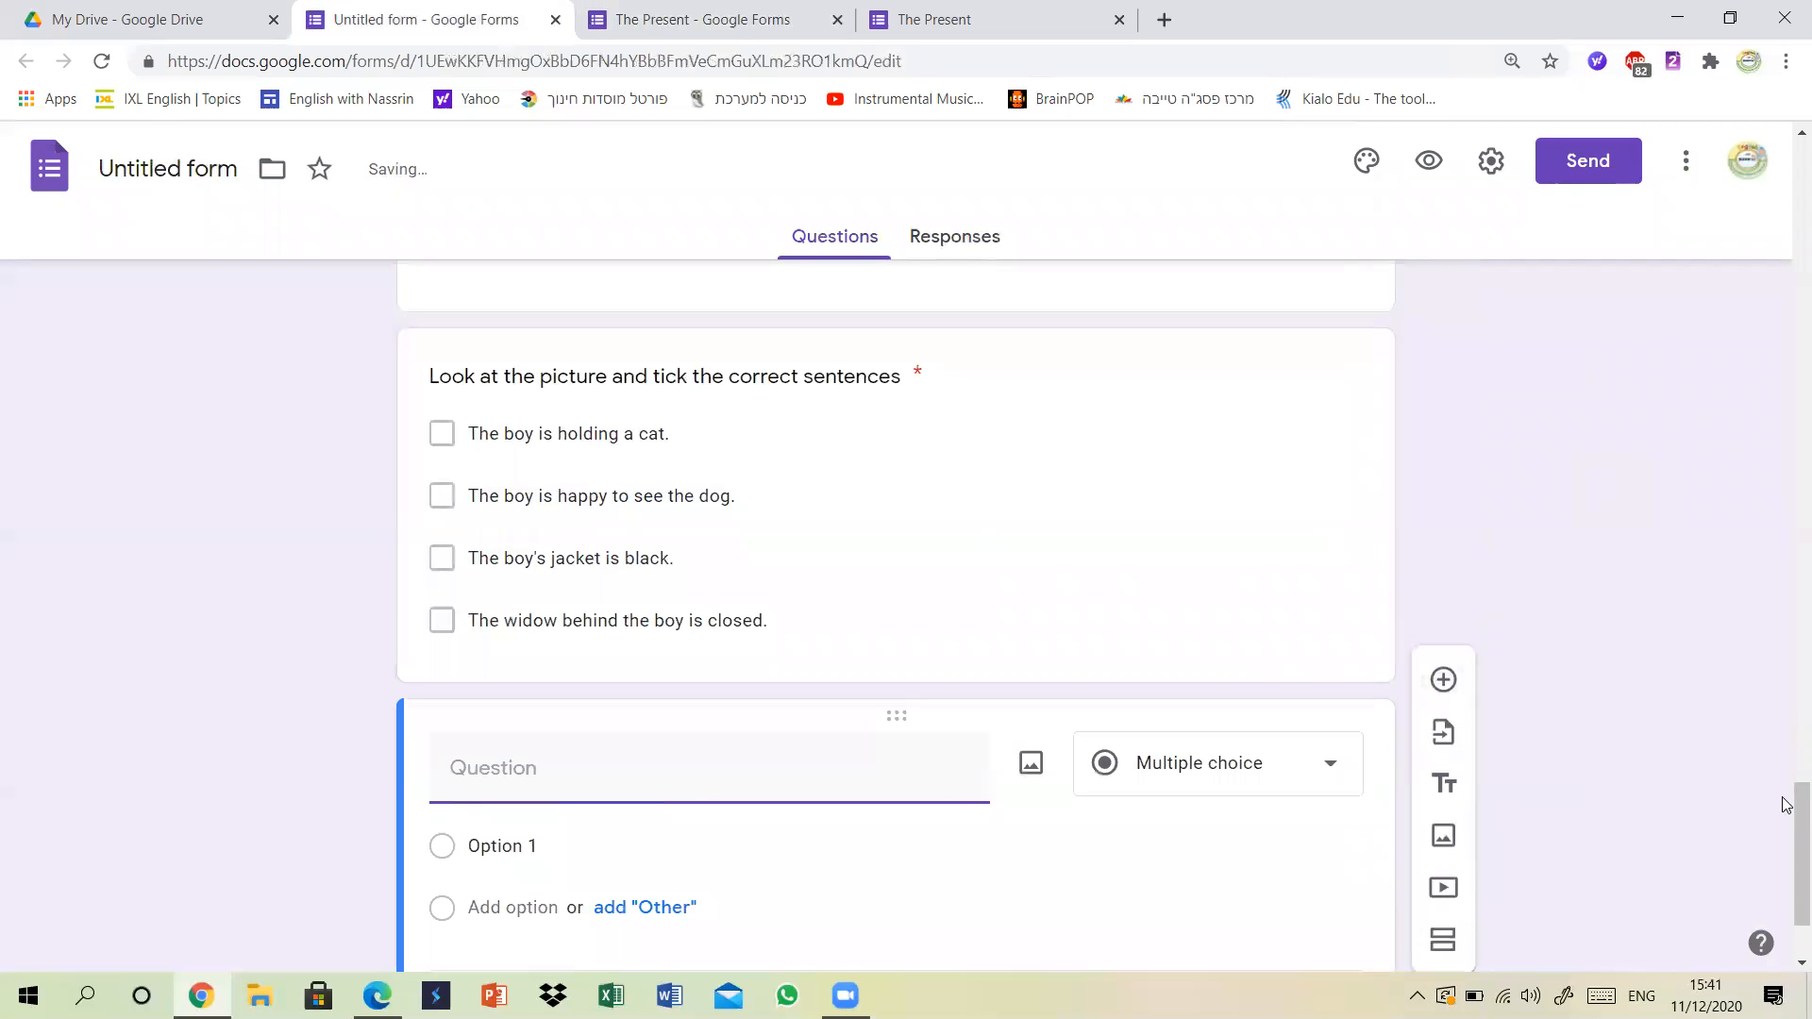
Check the next item in the existing form, then upload 3.jpg from the The present folder as an image titled "Picture 3".
left_click(708, 17)
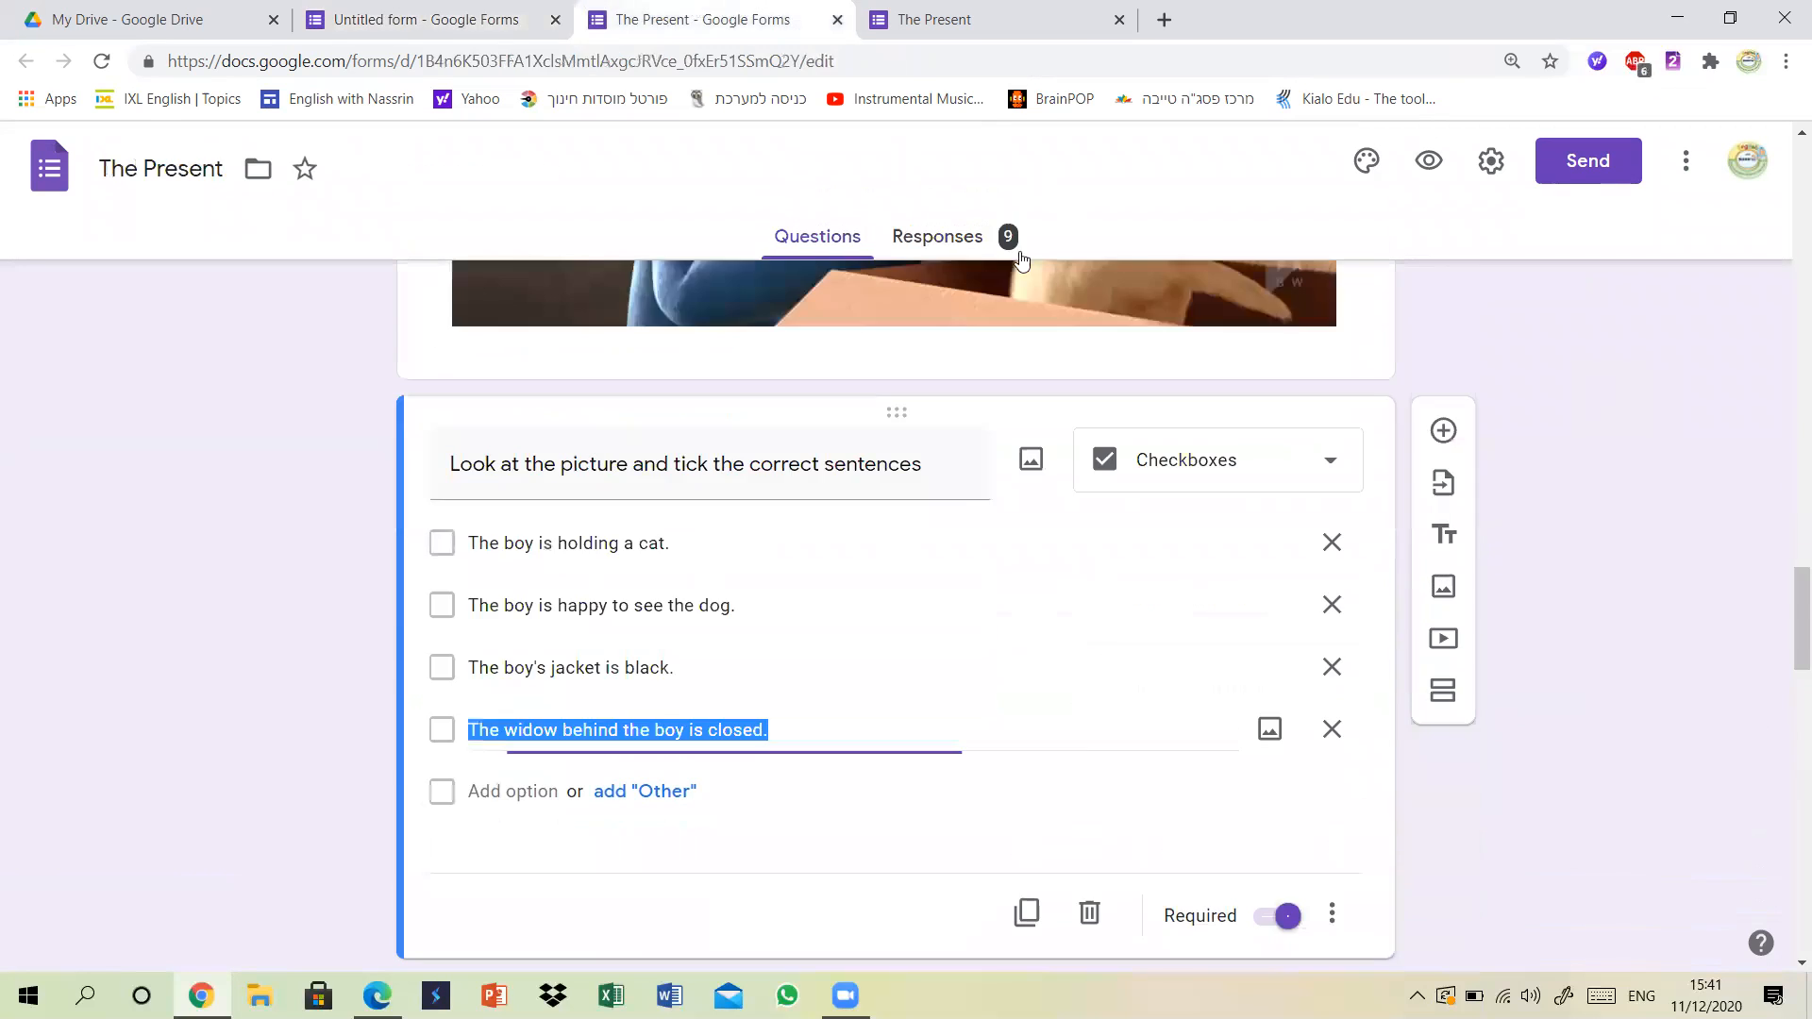
left_click_drag(1790, 591, 1787, 677)
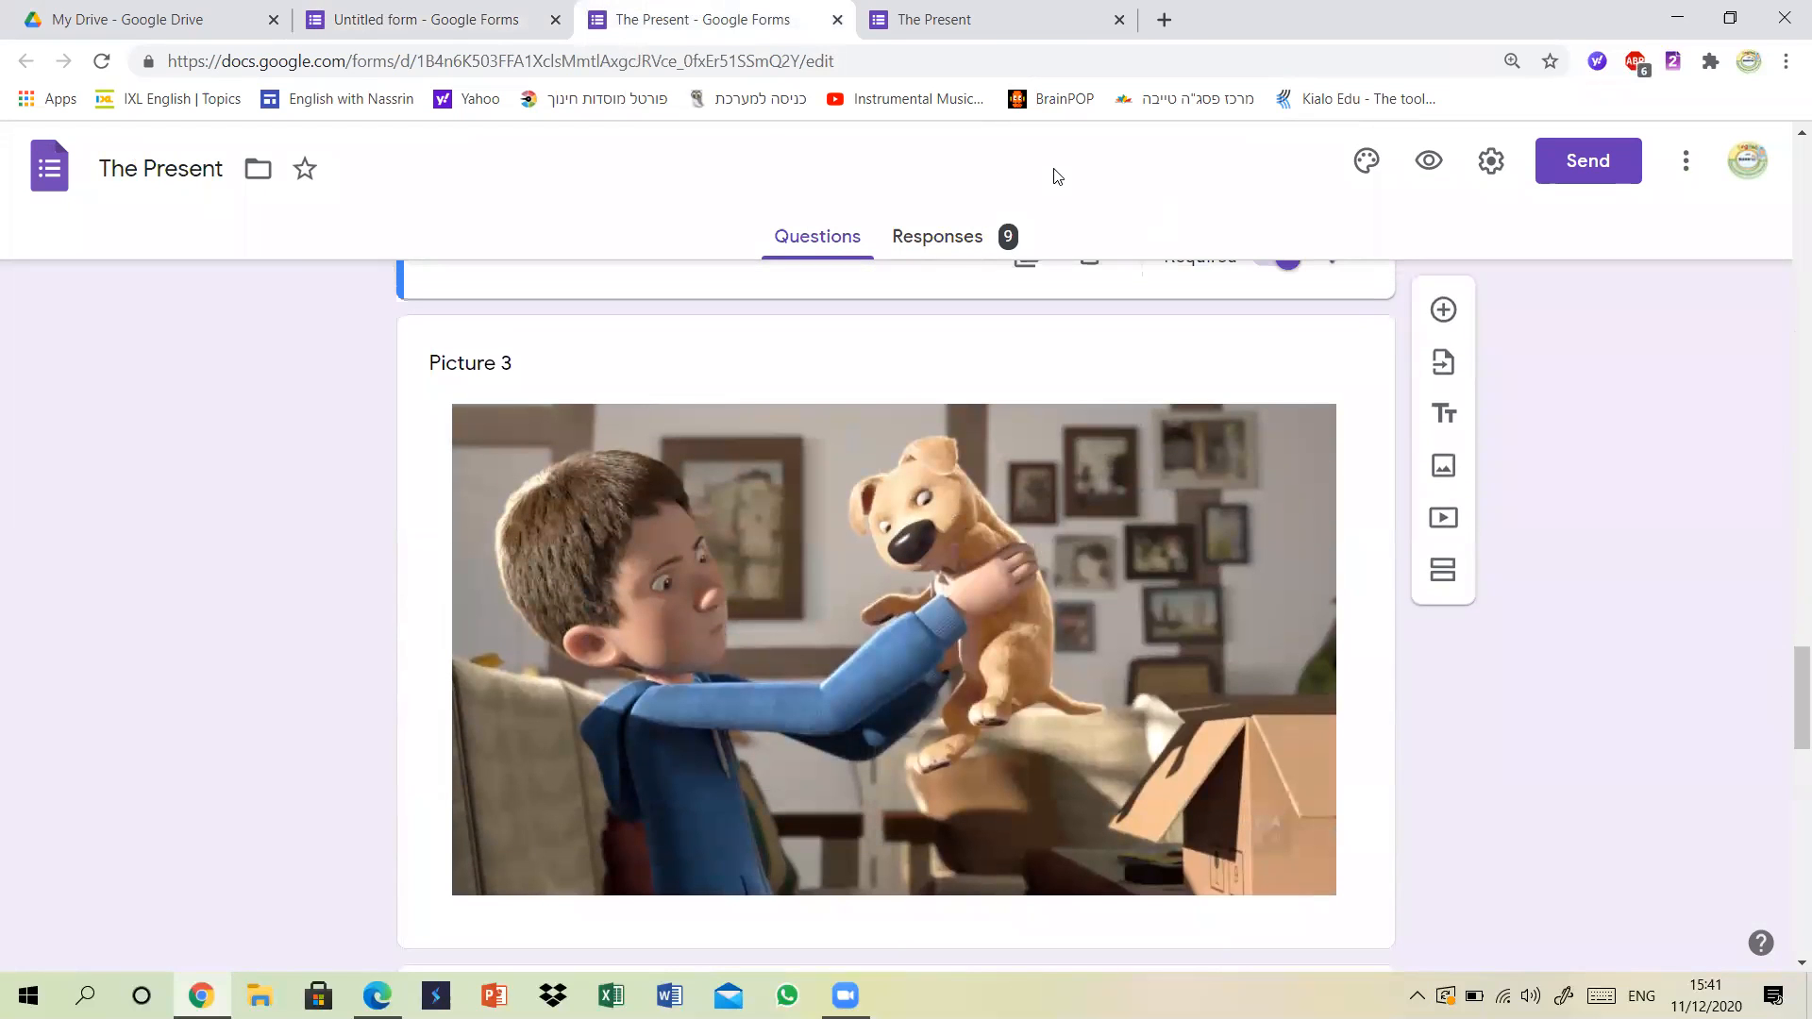
left_click(447, 11)
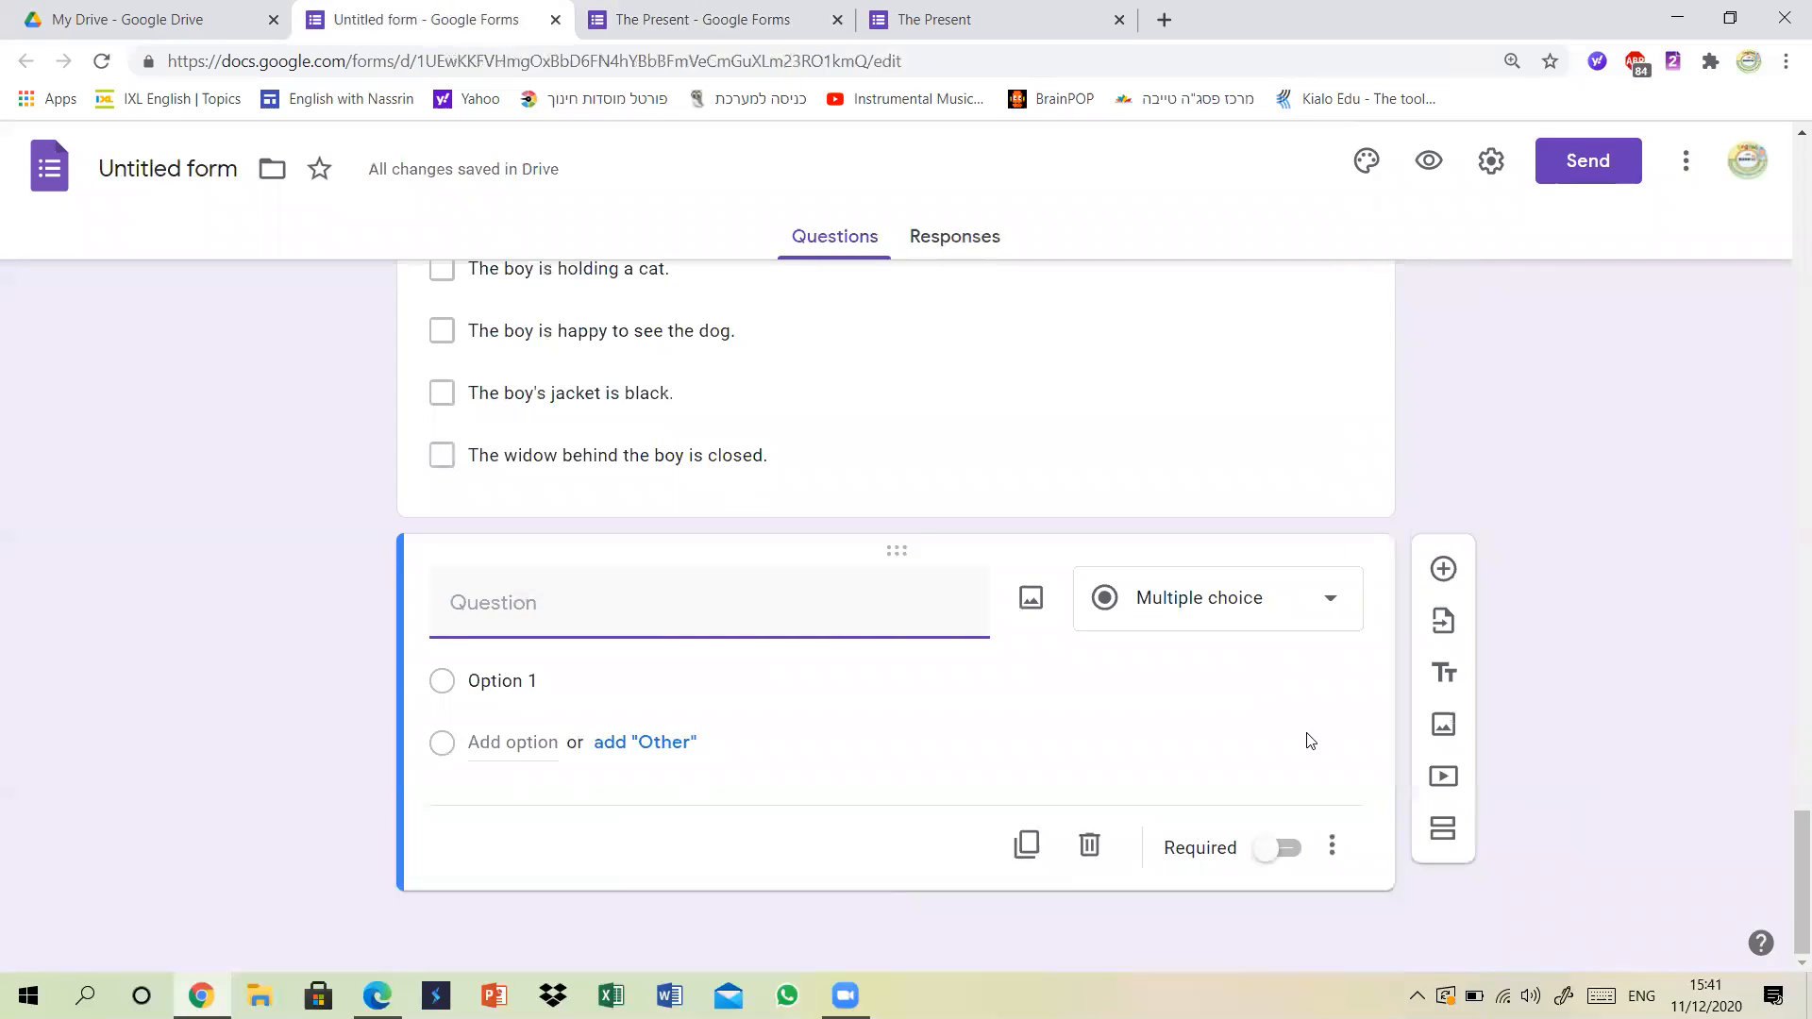
left_click(1445, 725)
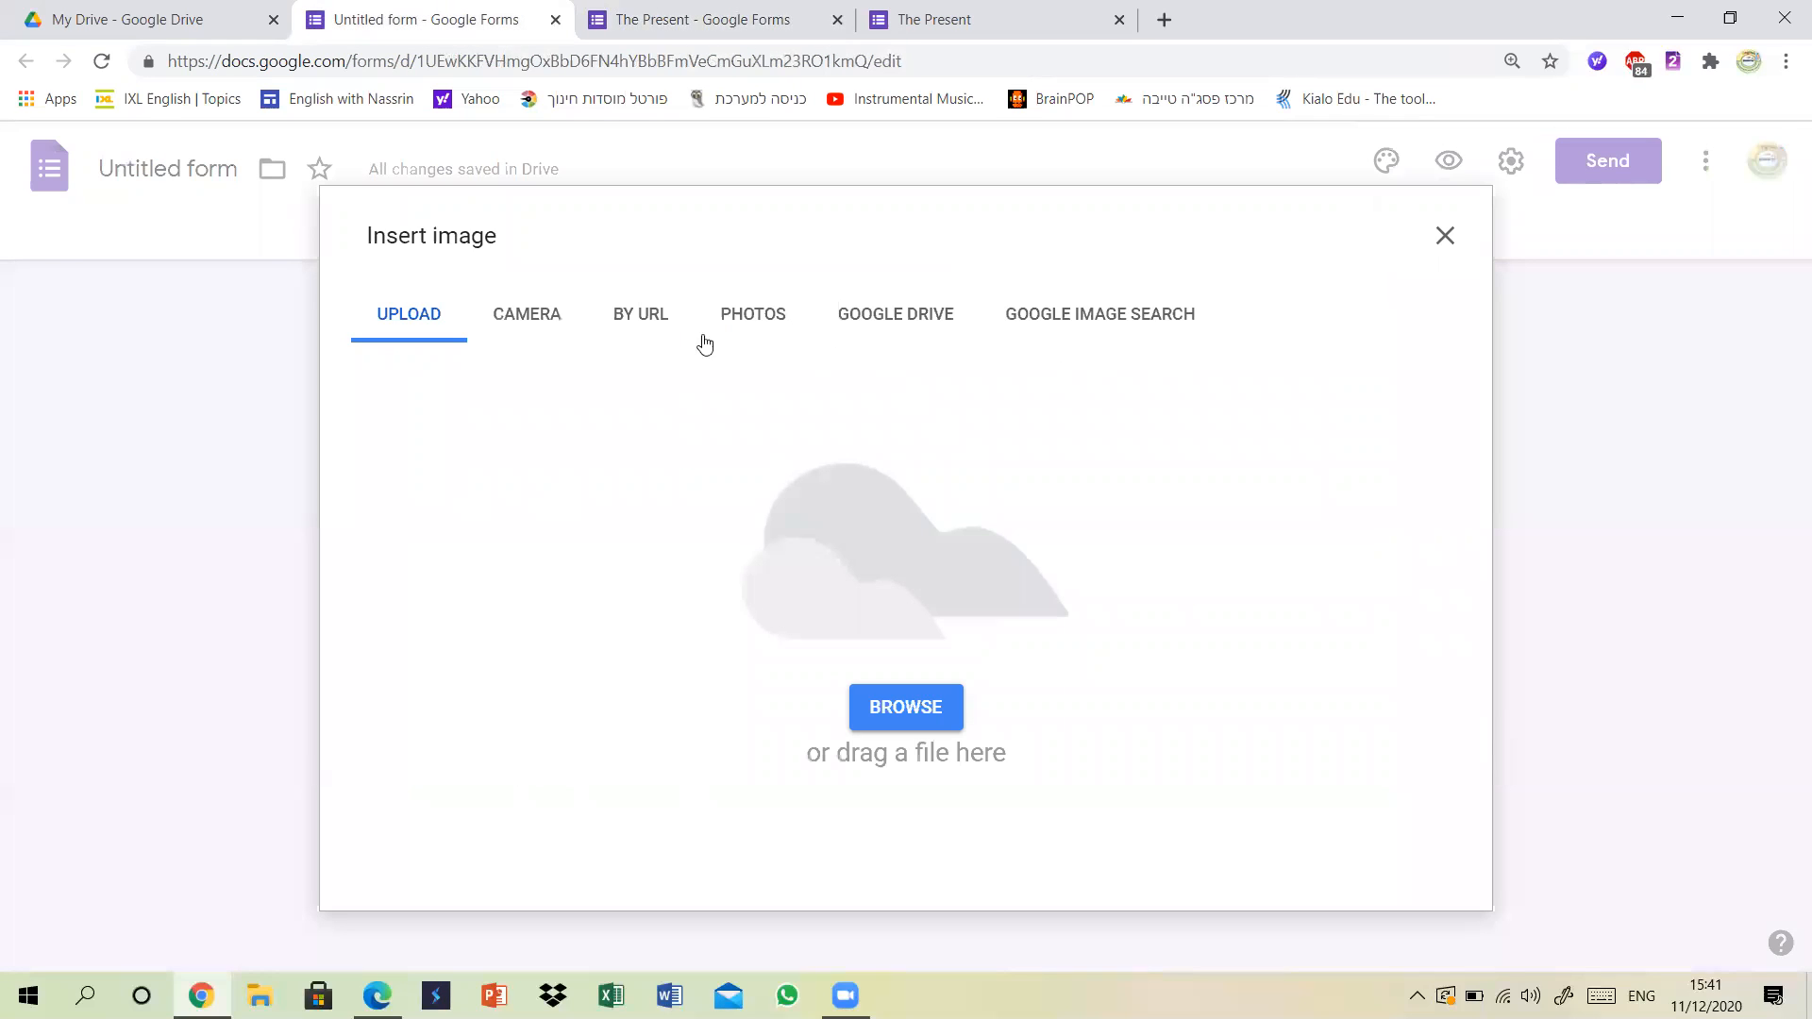
left_click(931, 710)
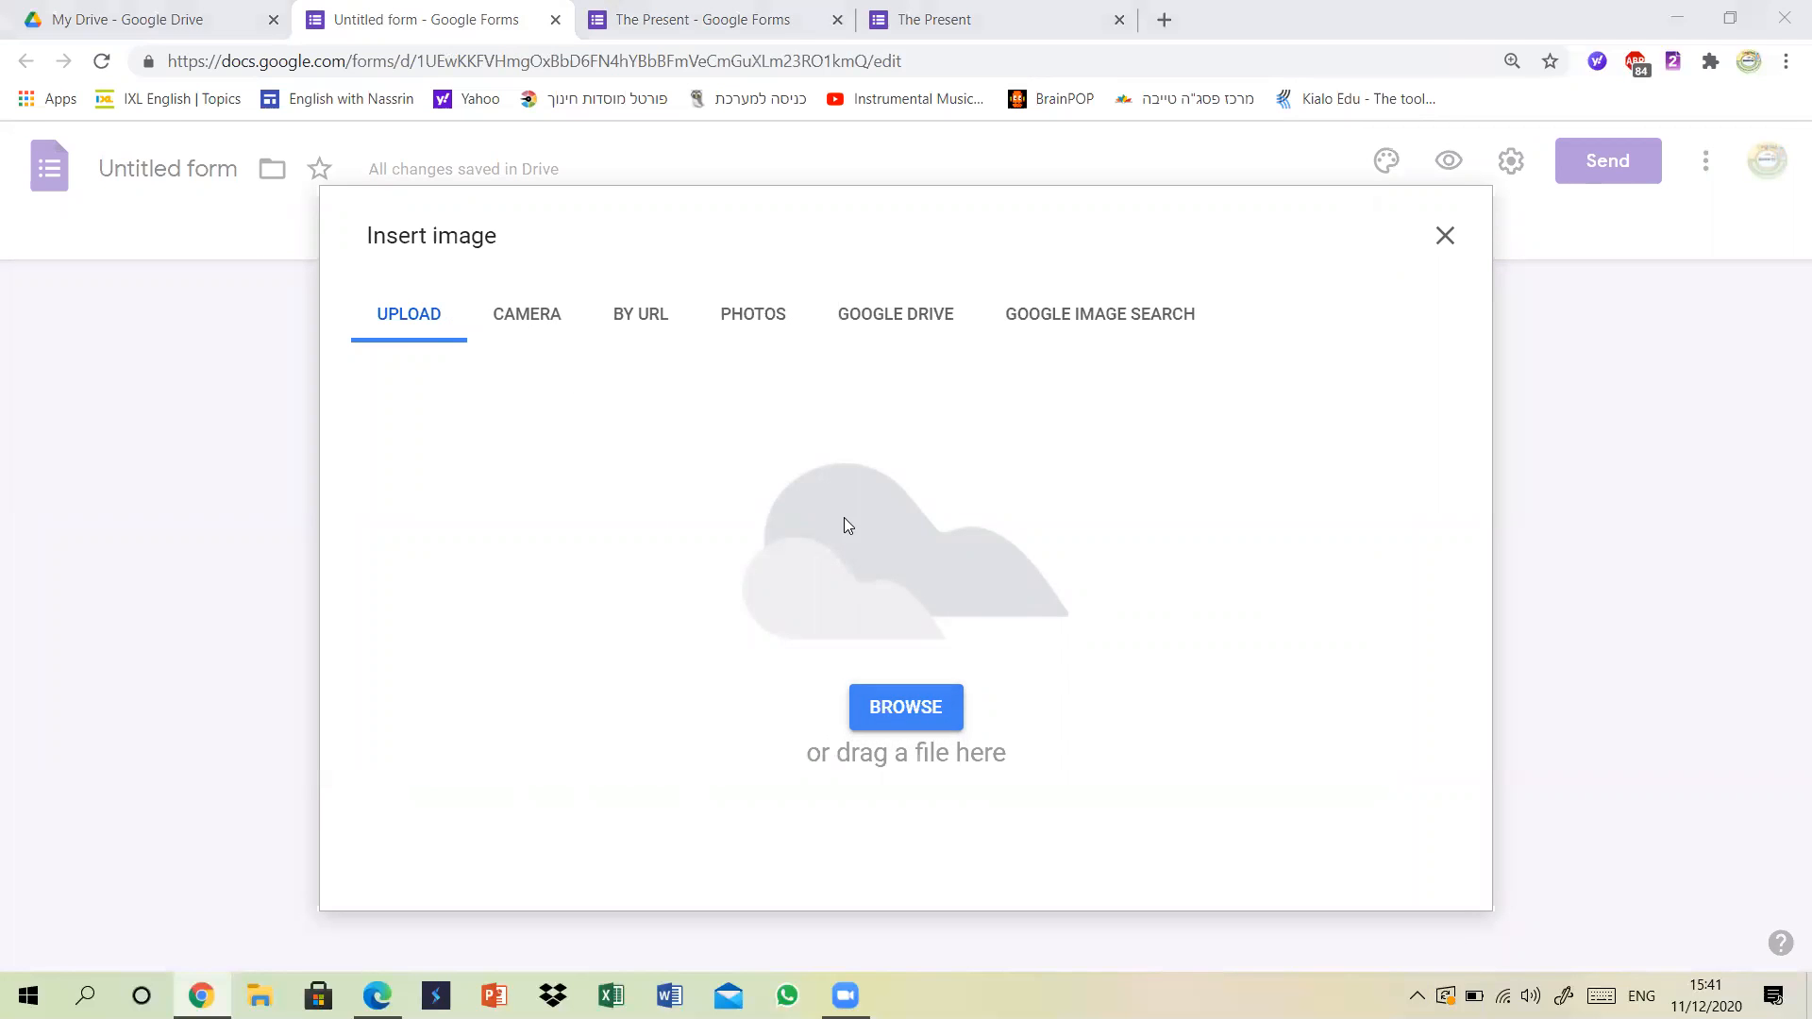
left_click(545, 194)
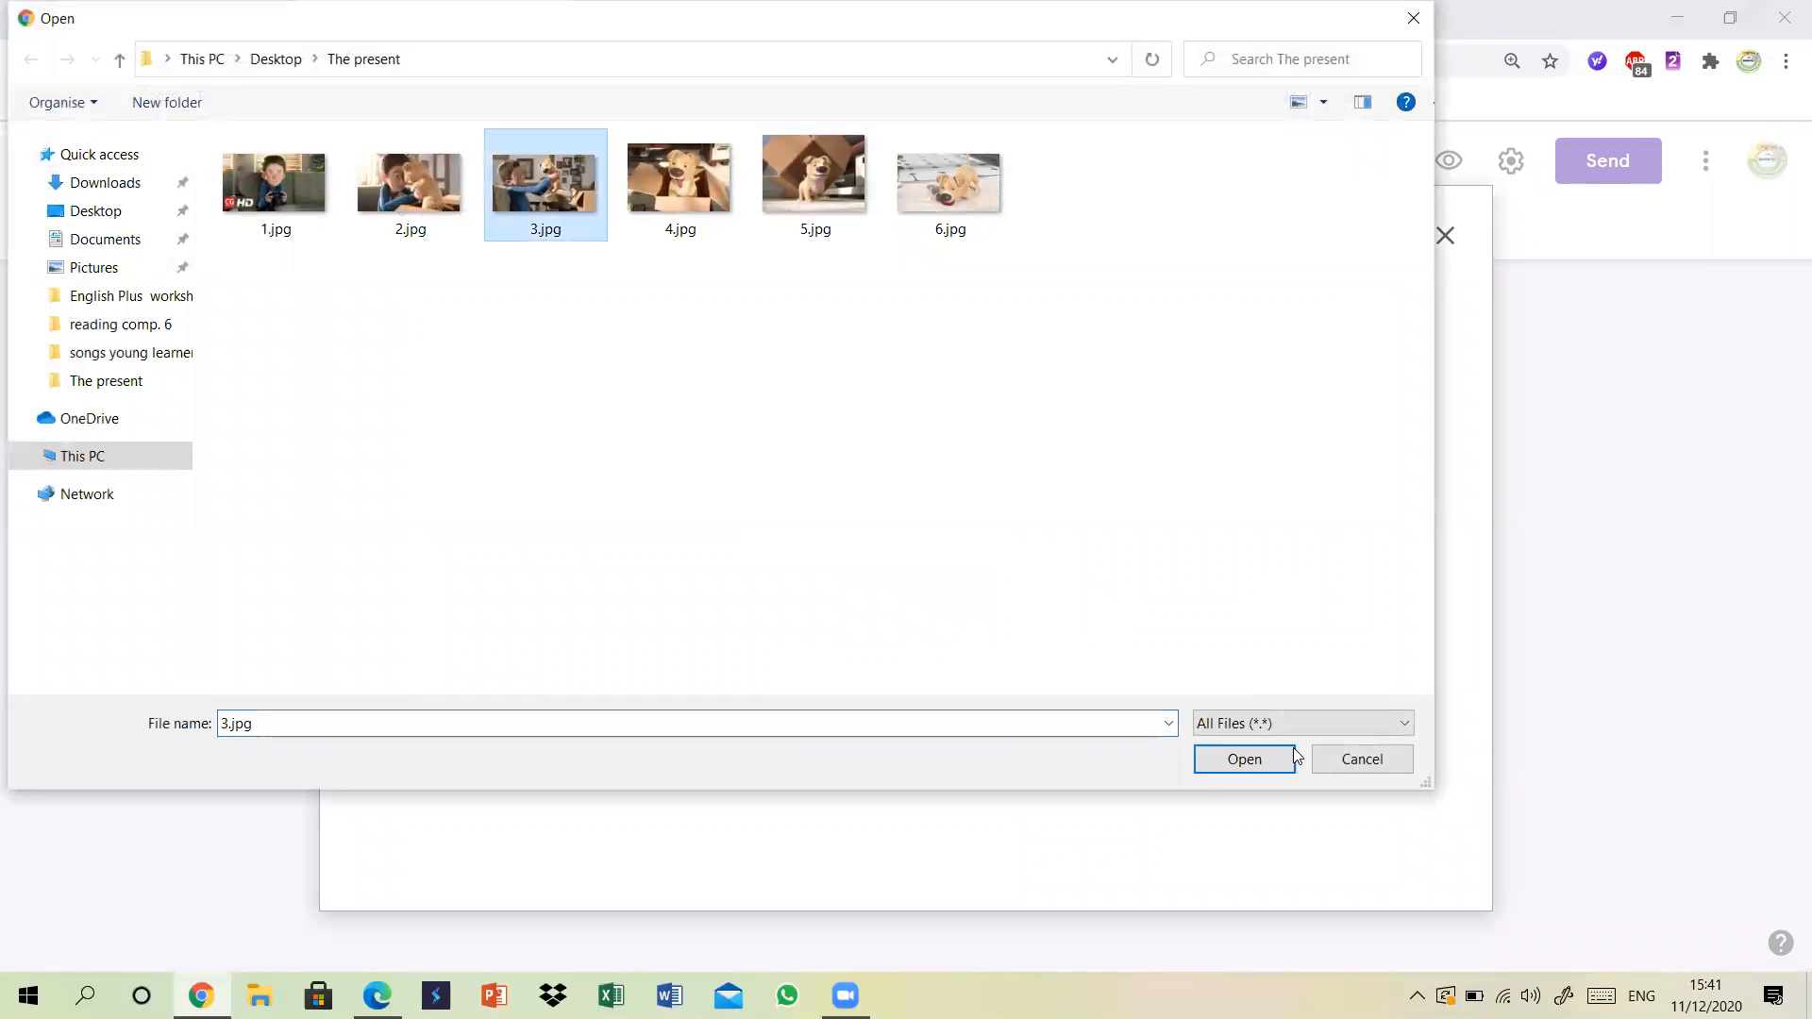
left_click(1265, 757)
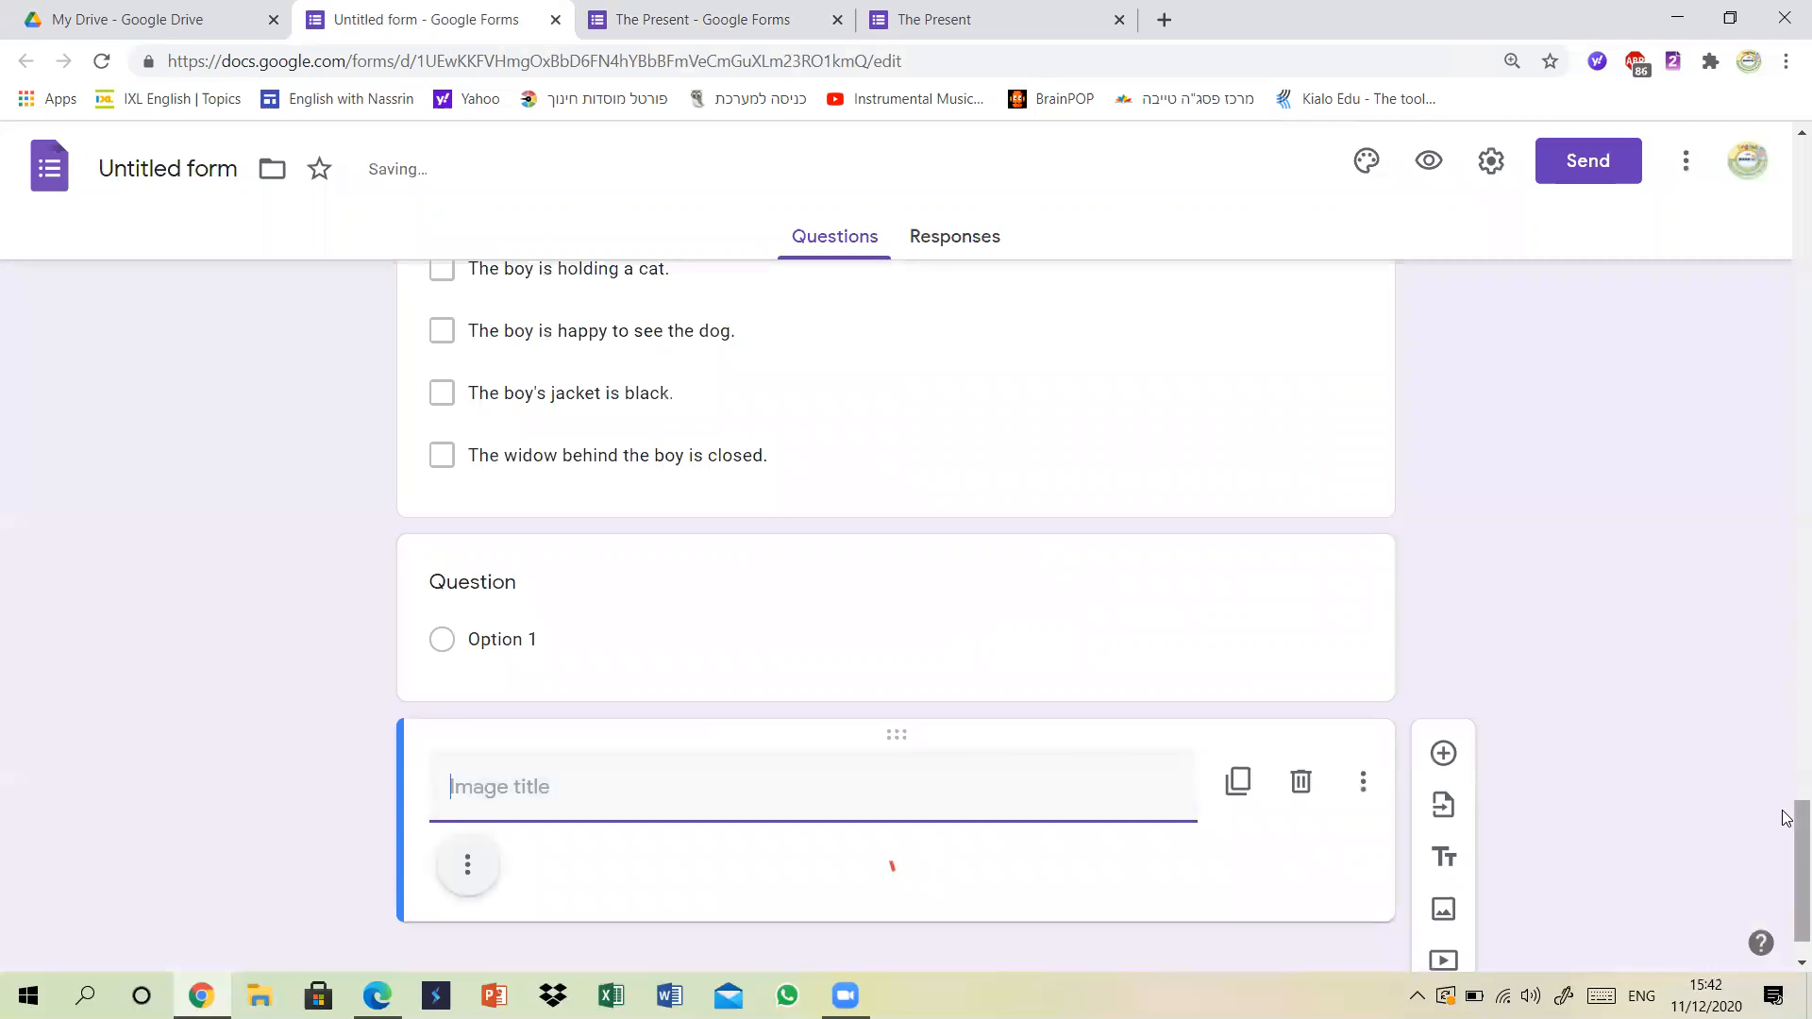
type("Picture 3")
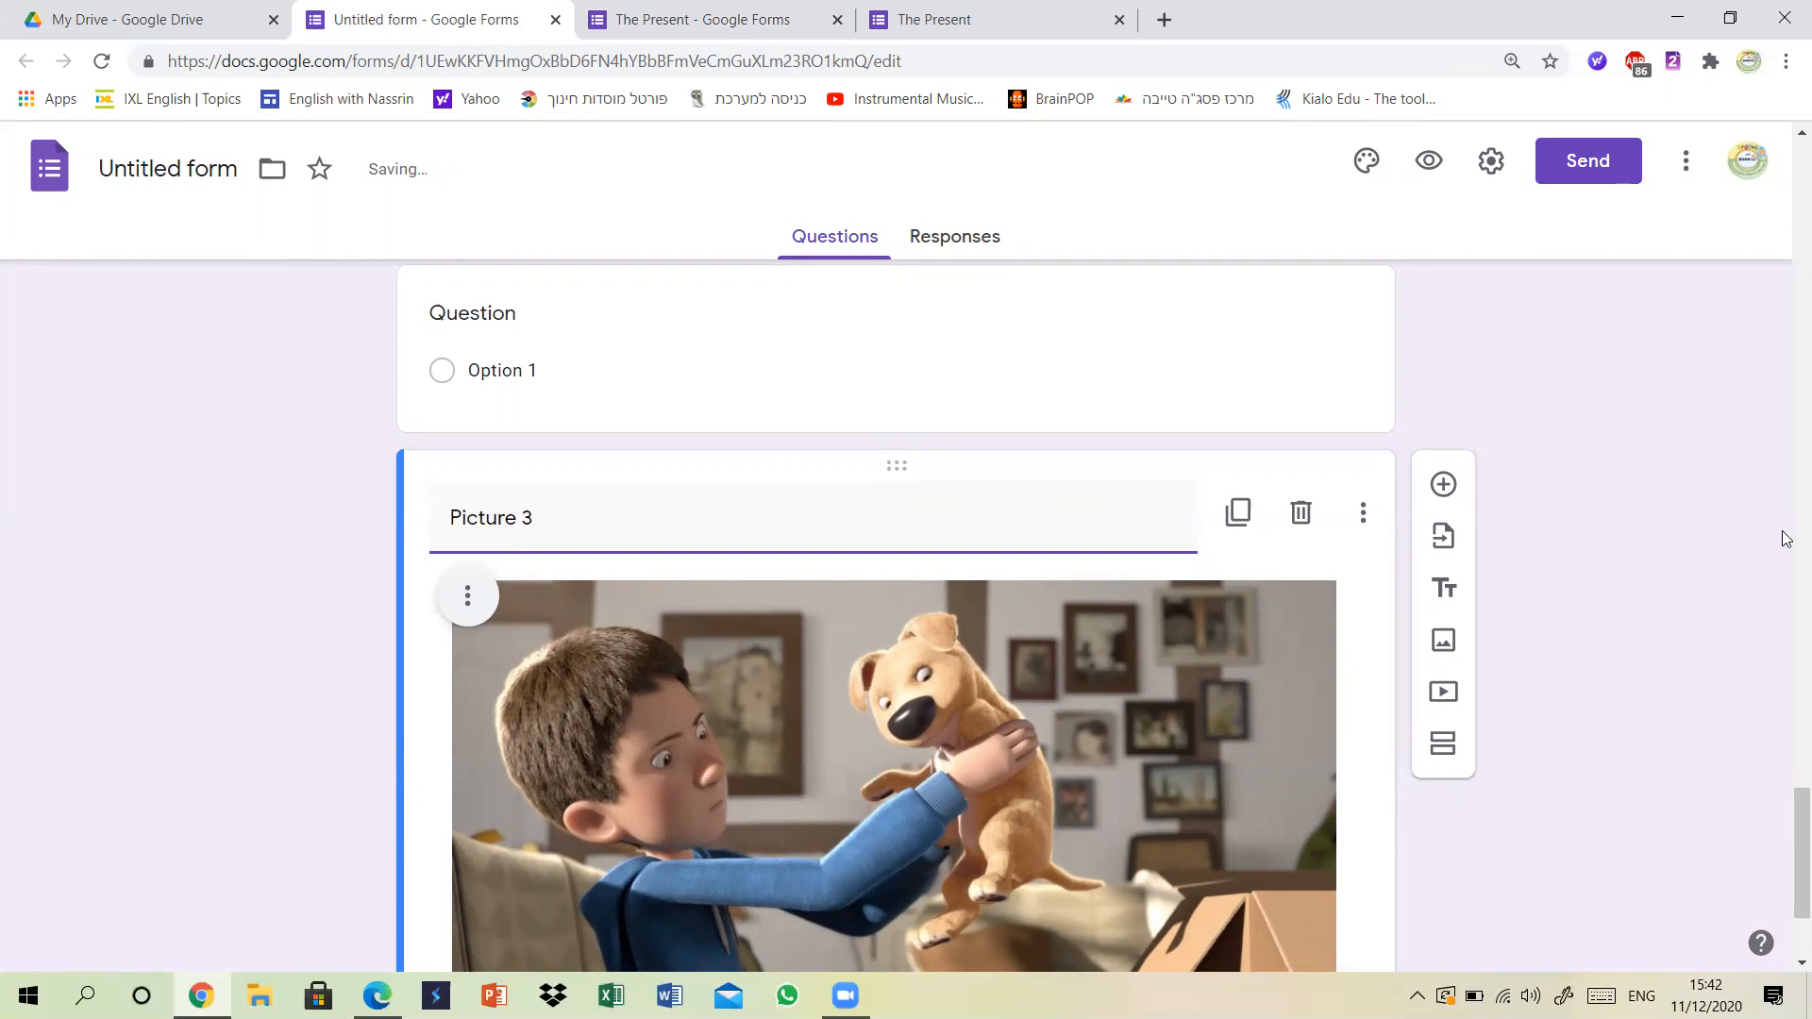
Add a new question below Picture 3 and fill it with "How does the boy feel? Why" copied from the existing form.
scroll(1787, 830, "down", 3)
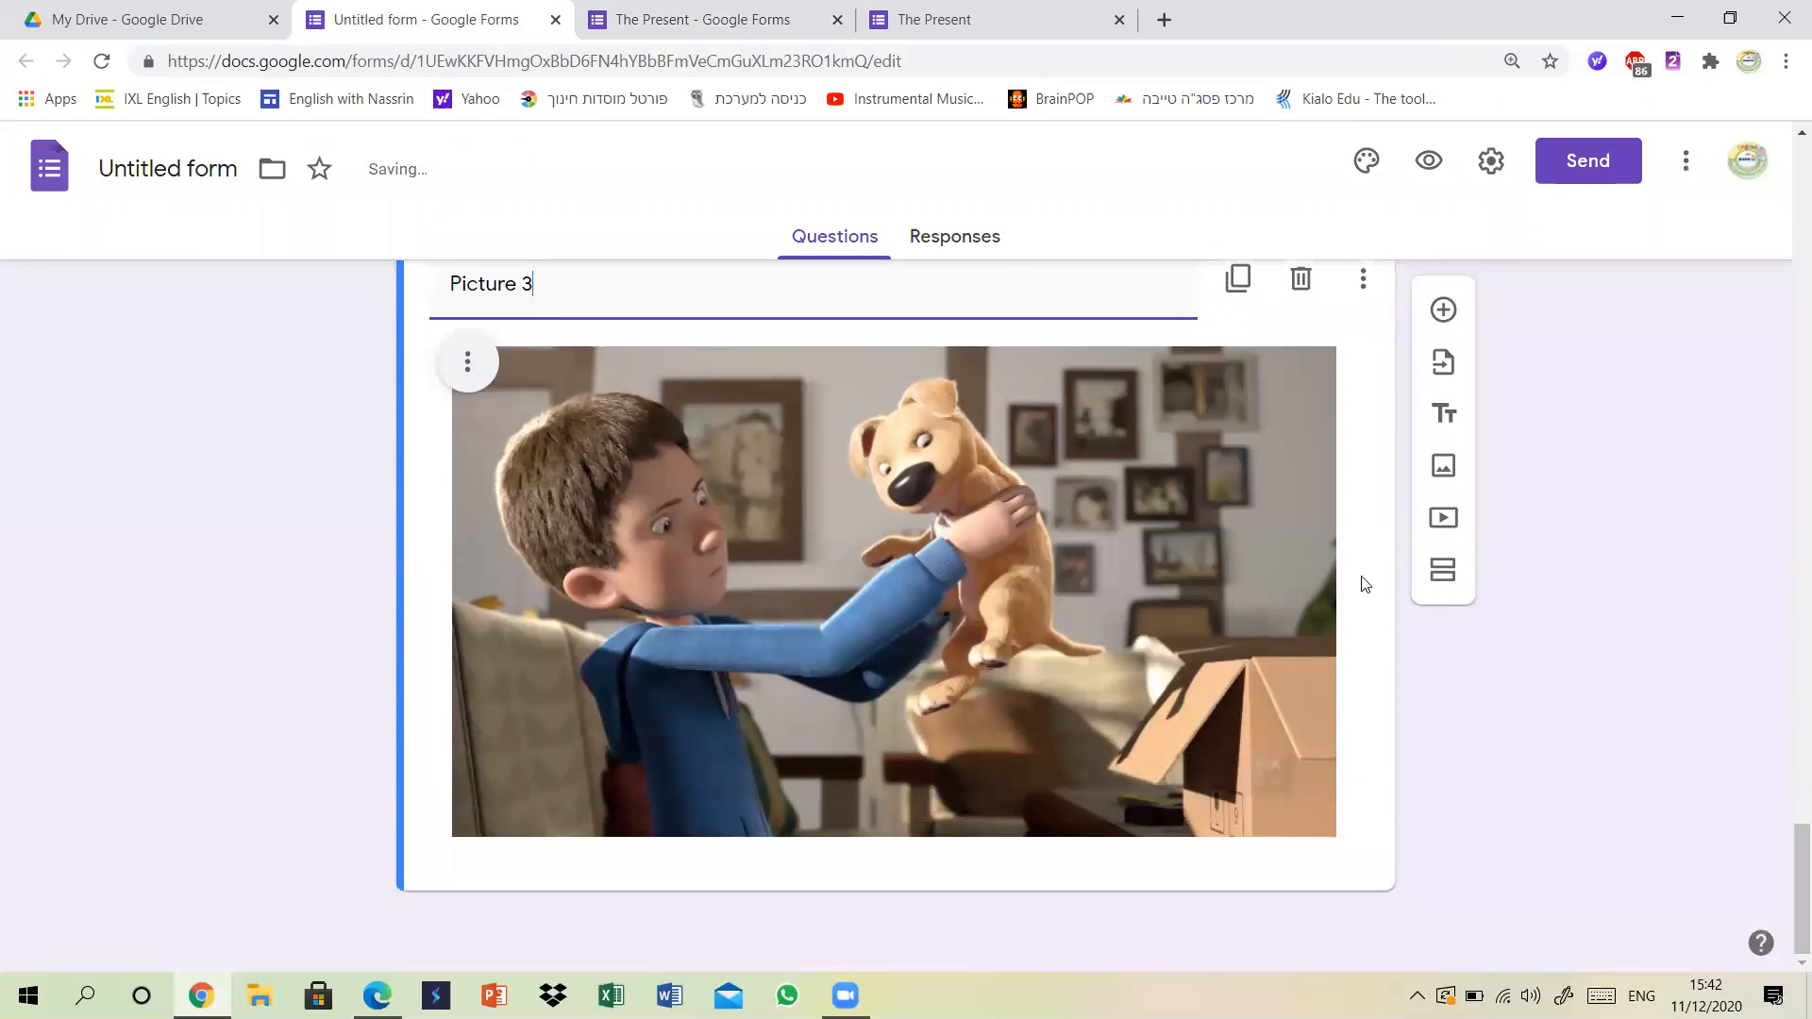
left_click(1442, 311)
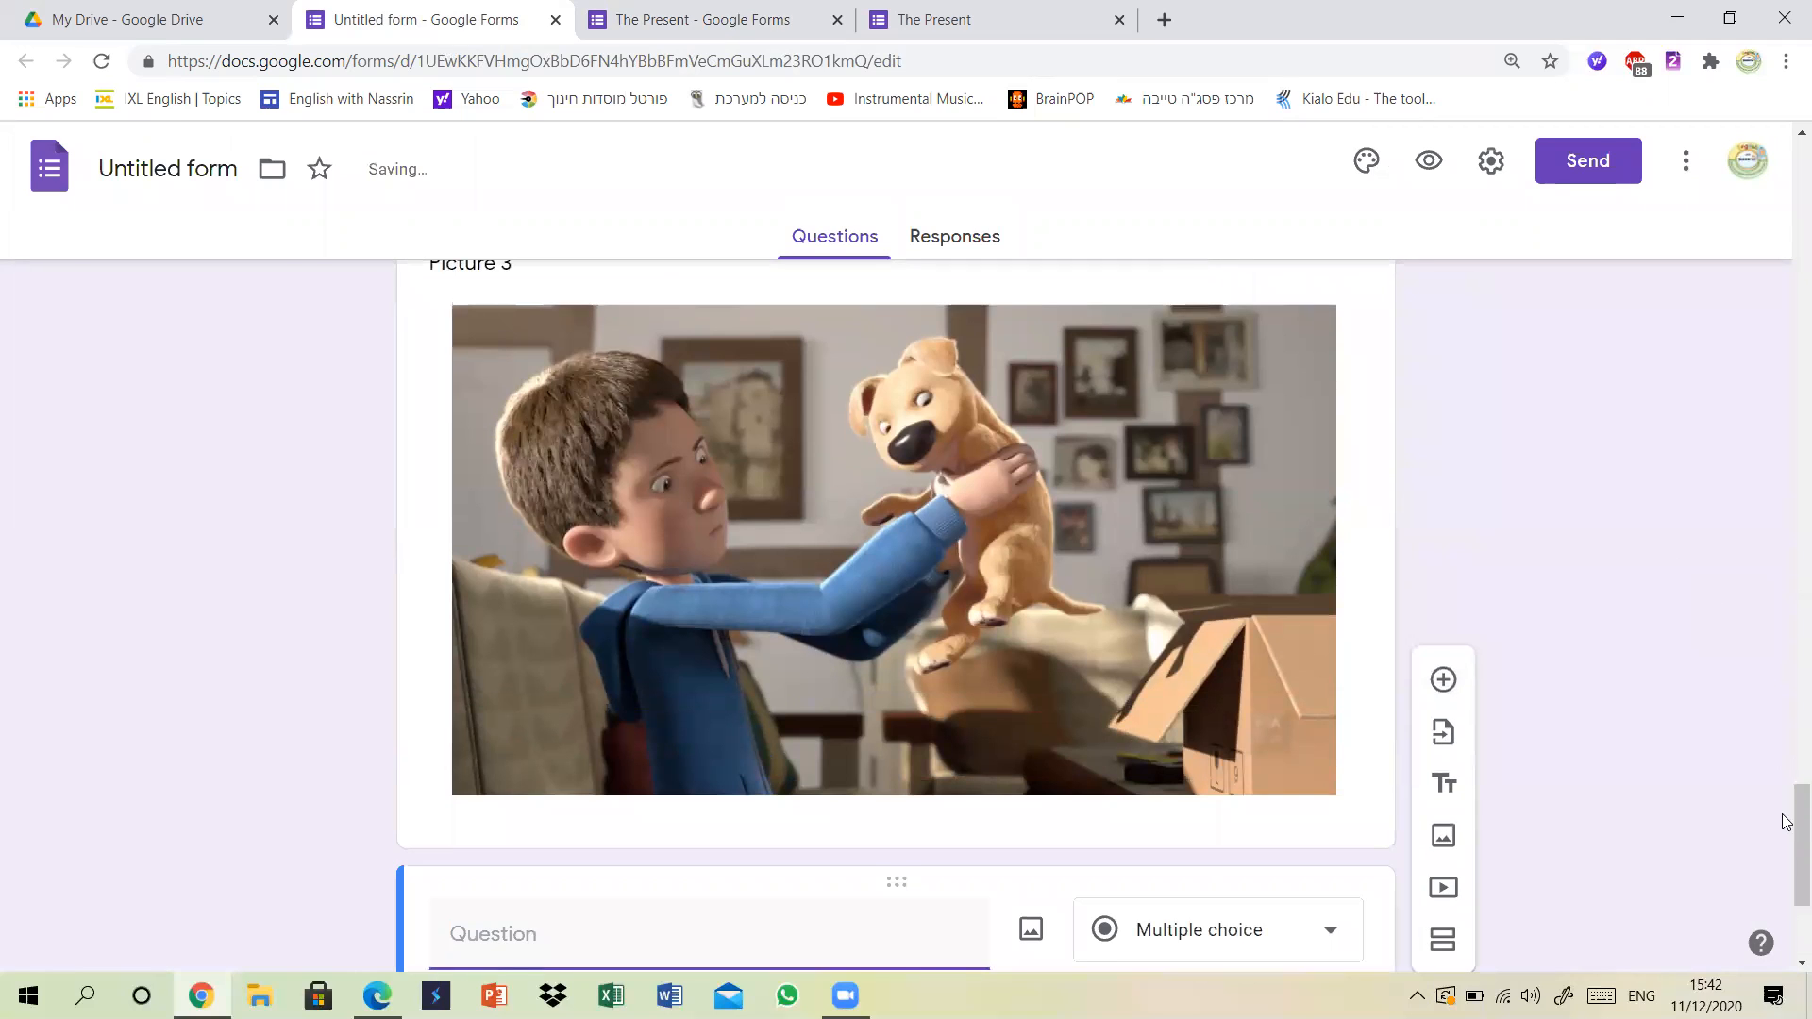
scroll(1791, 830, "down", 3)
left_click(724, 12)
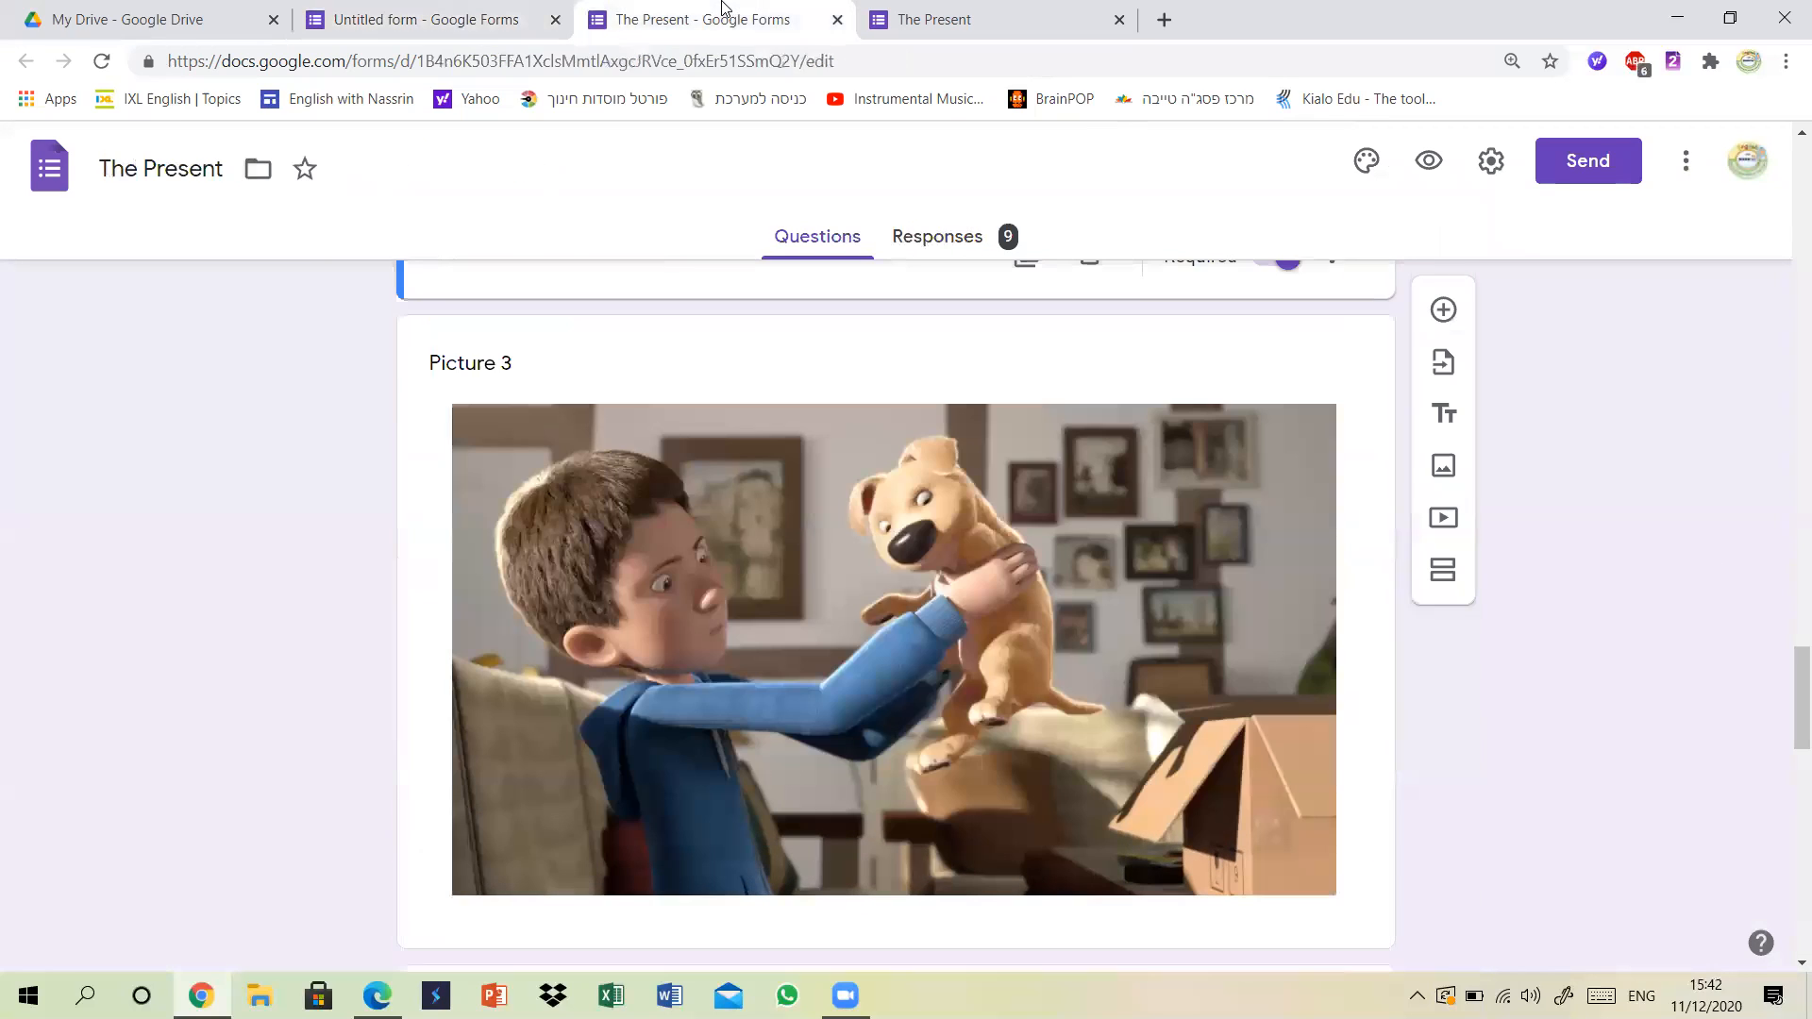
scroll(1786, 687, "down", 5)
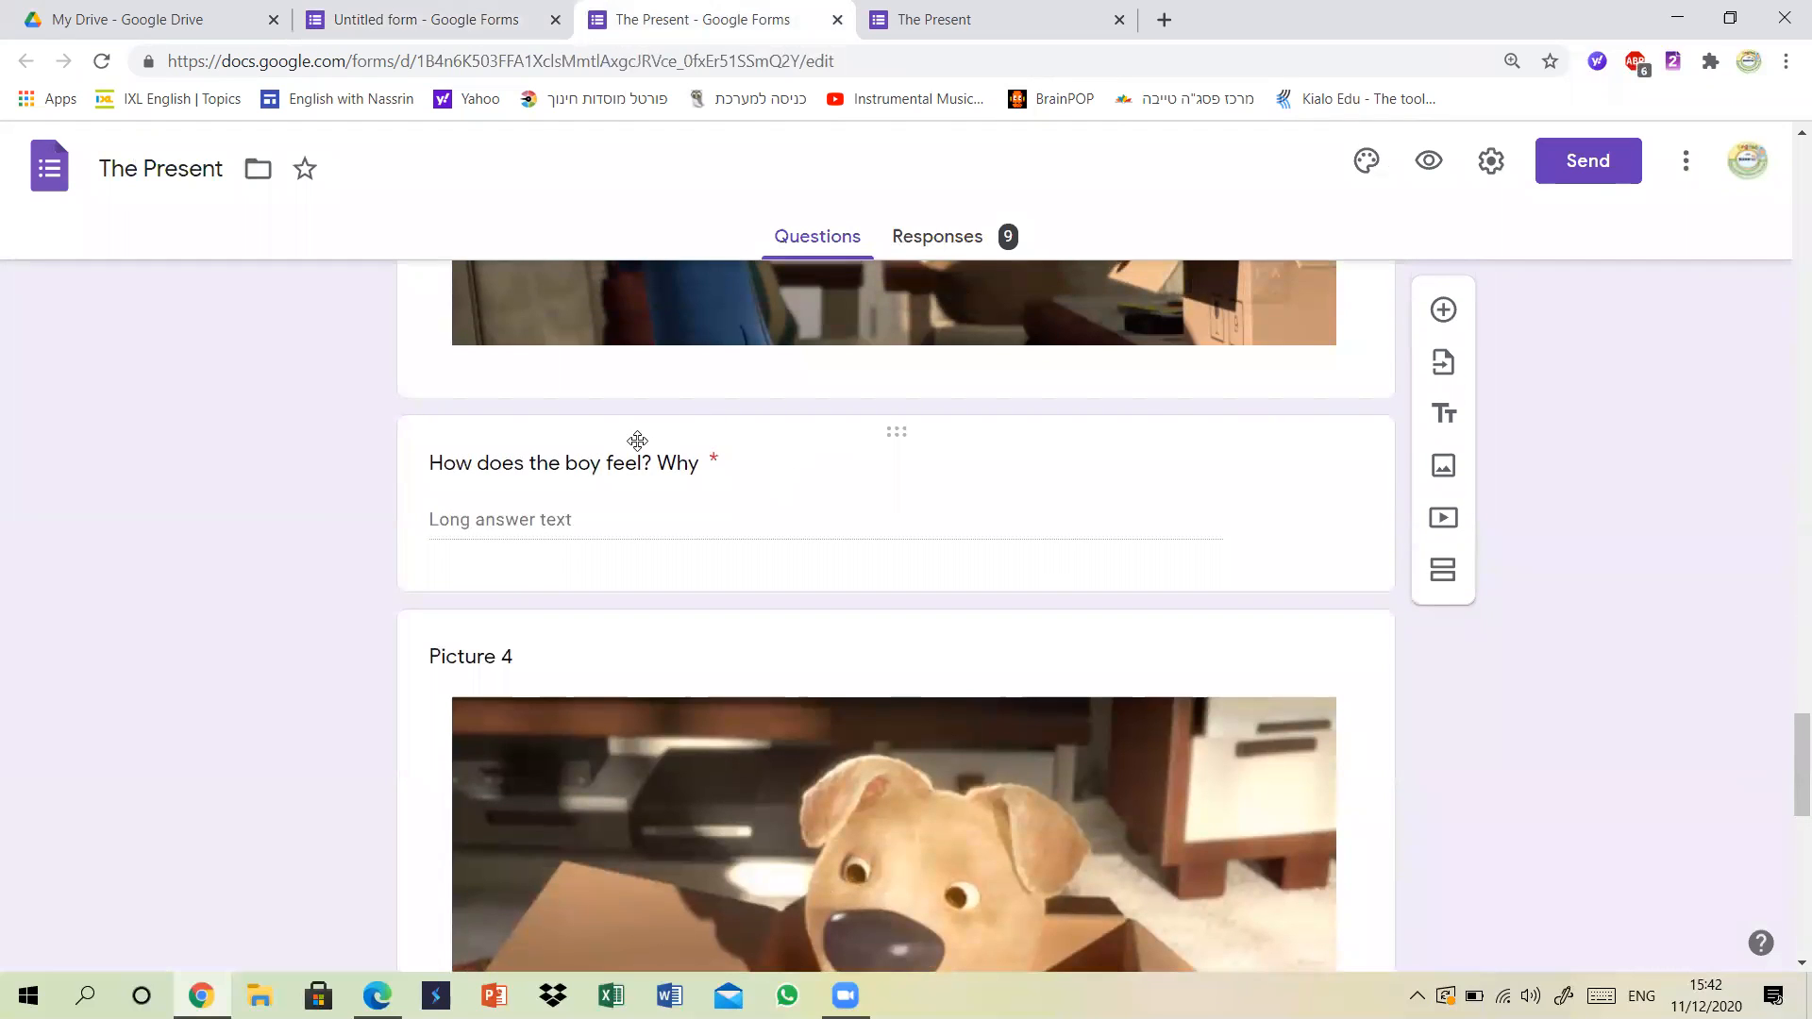
left_click(511, 466)
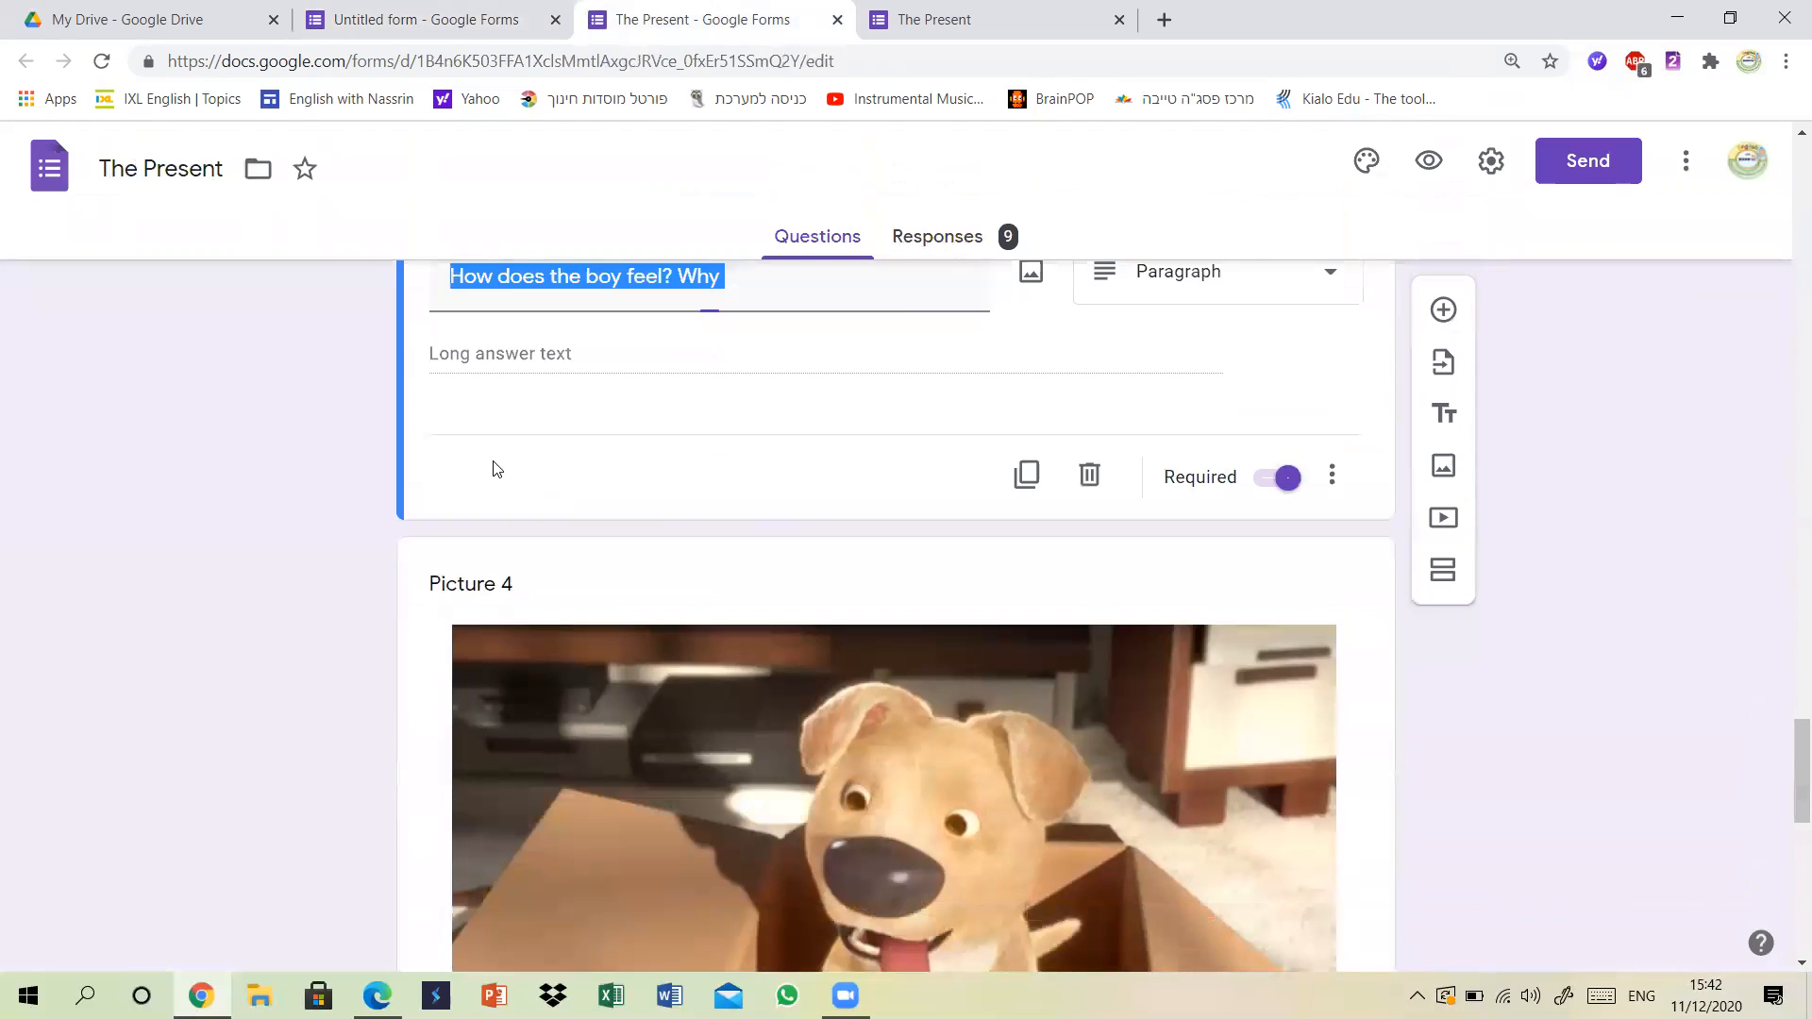
left_click(638, 275)
right_click(632, 272)
left_click(681, 359)
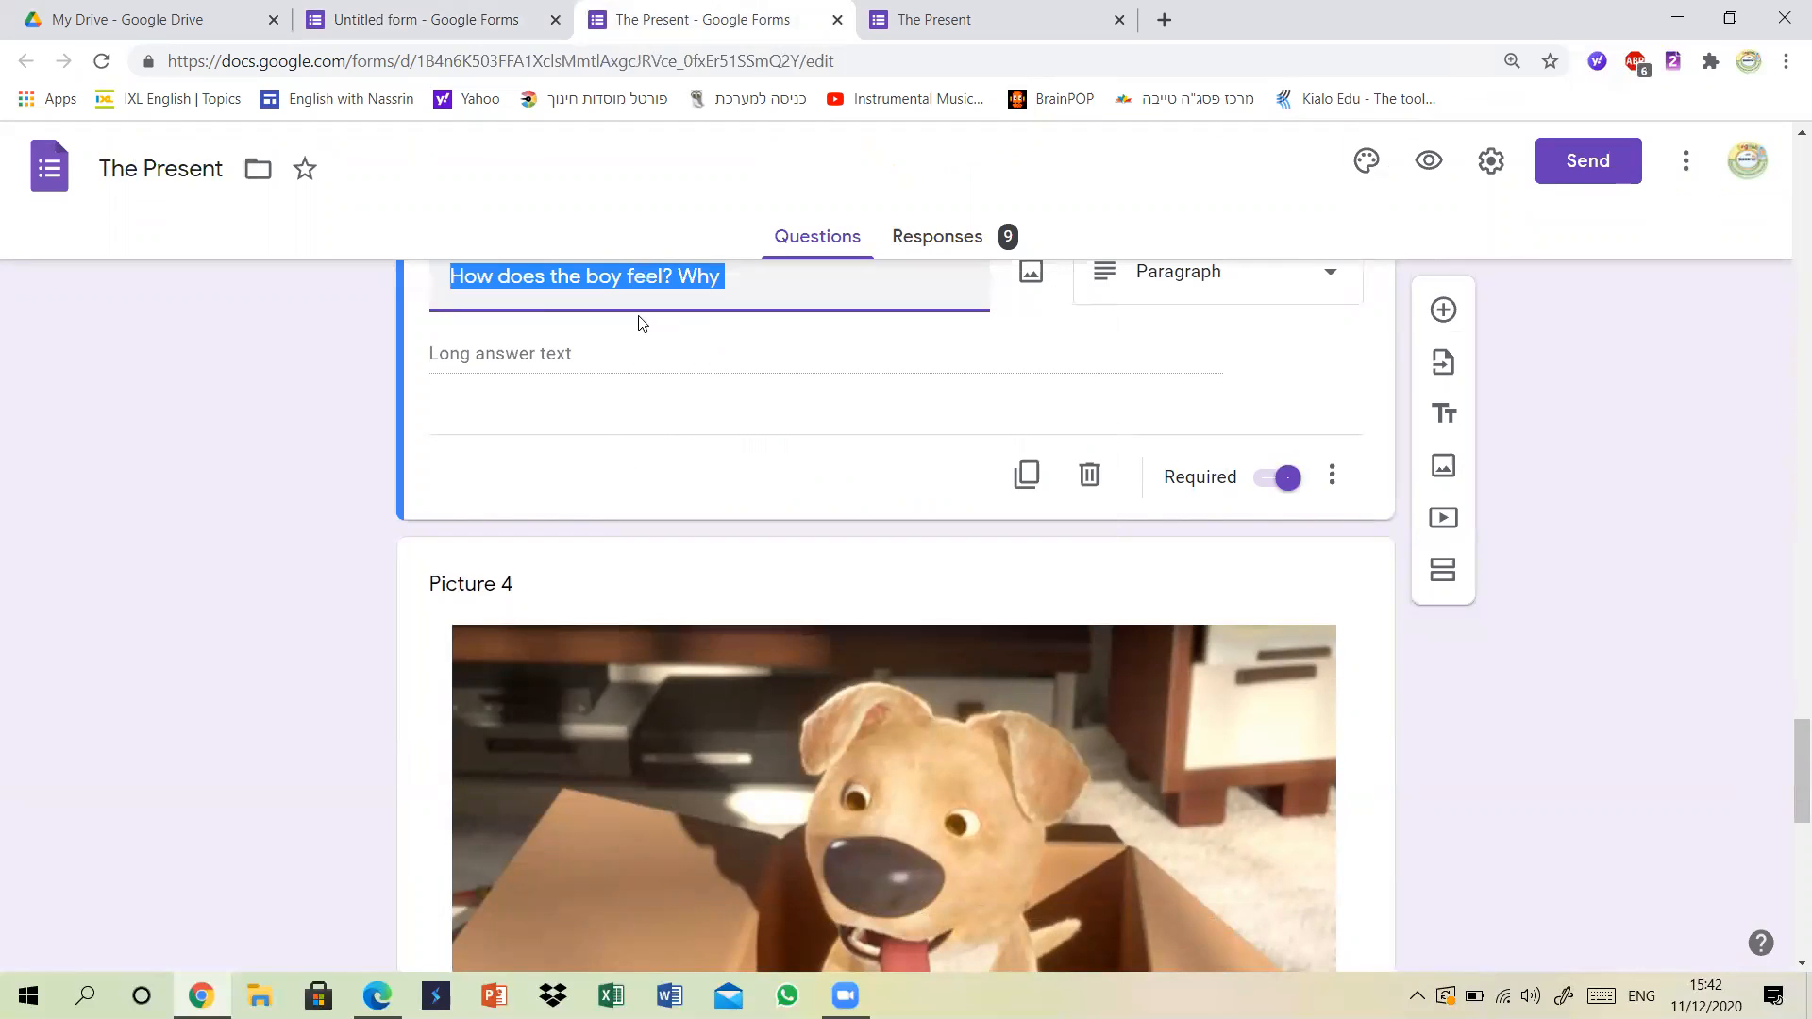
left_click(430, 19)
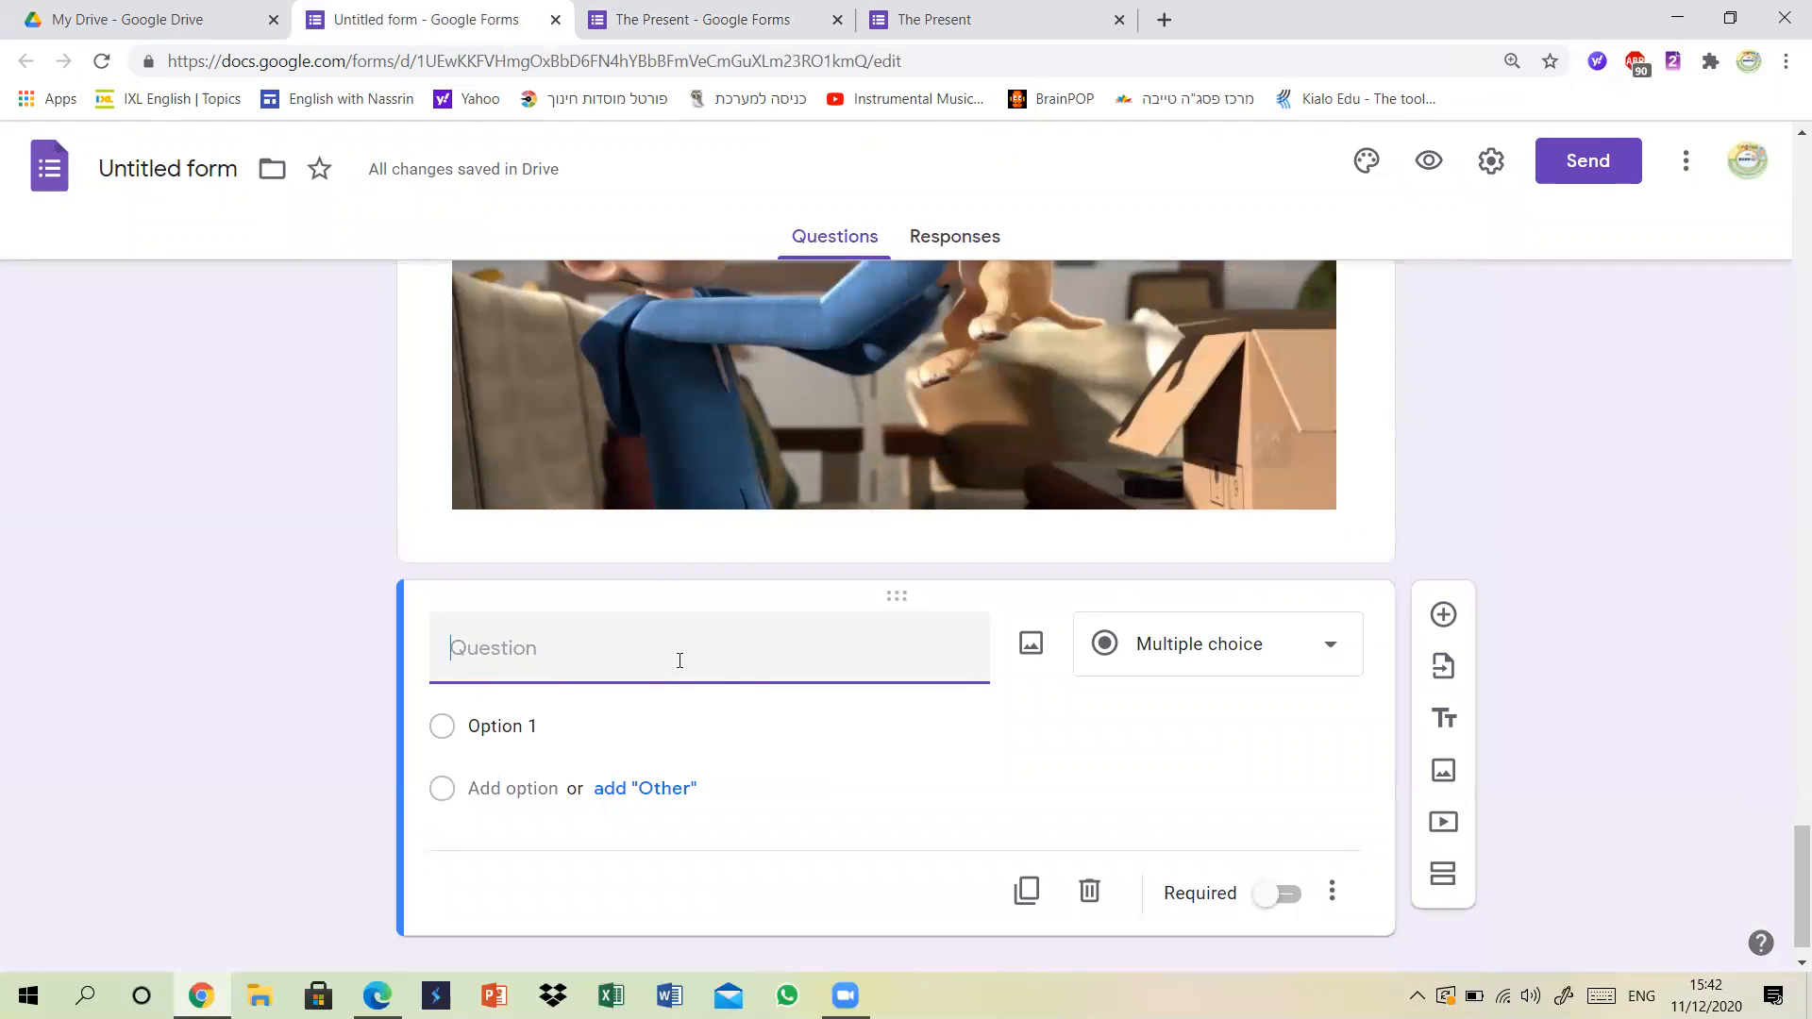
key("ctrl+v")
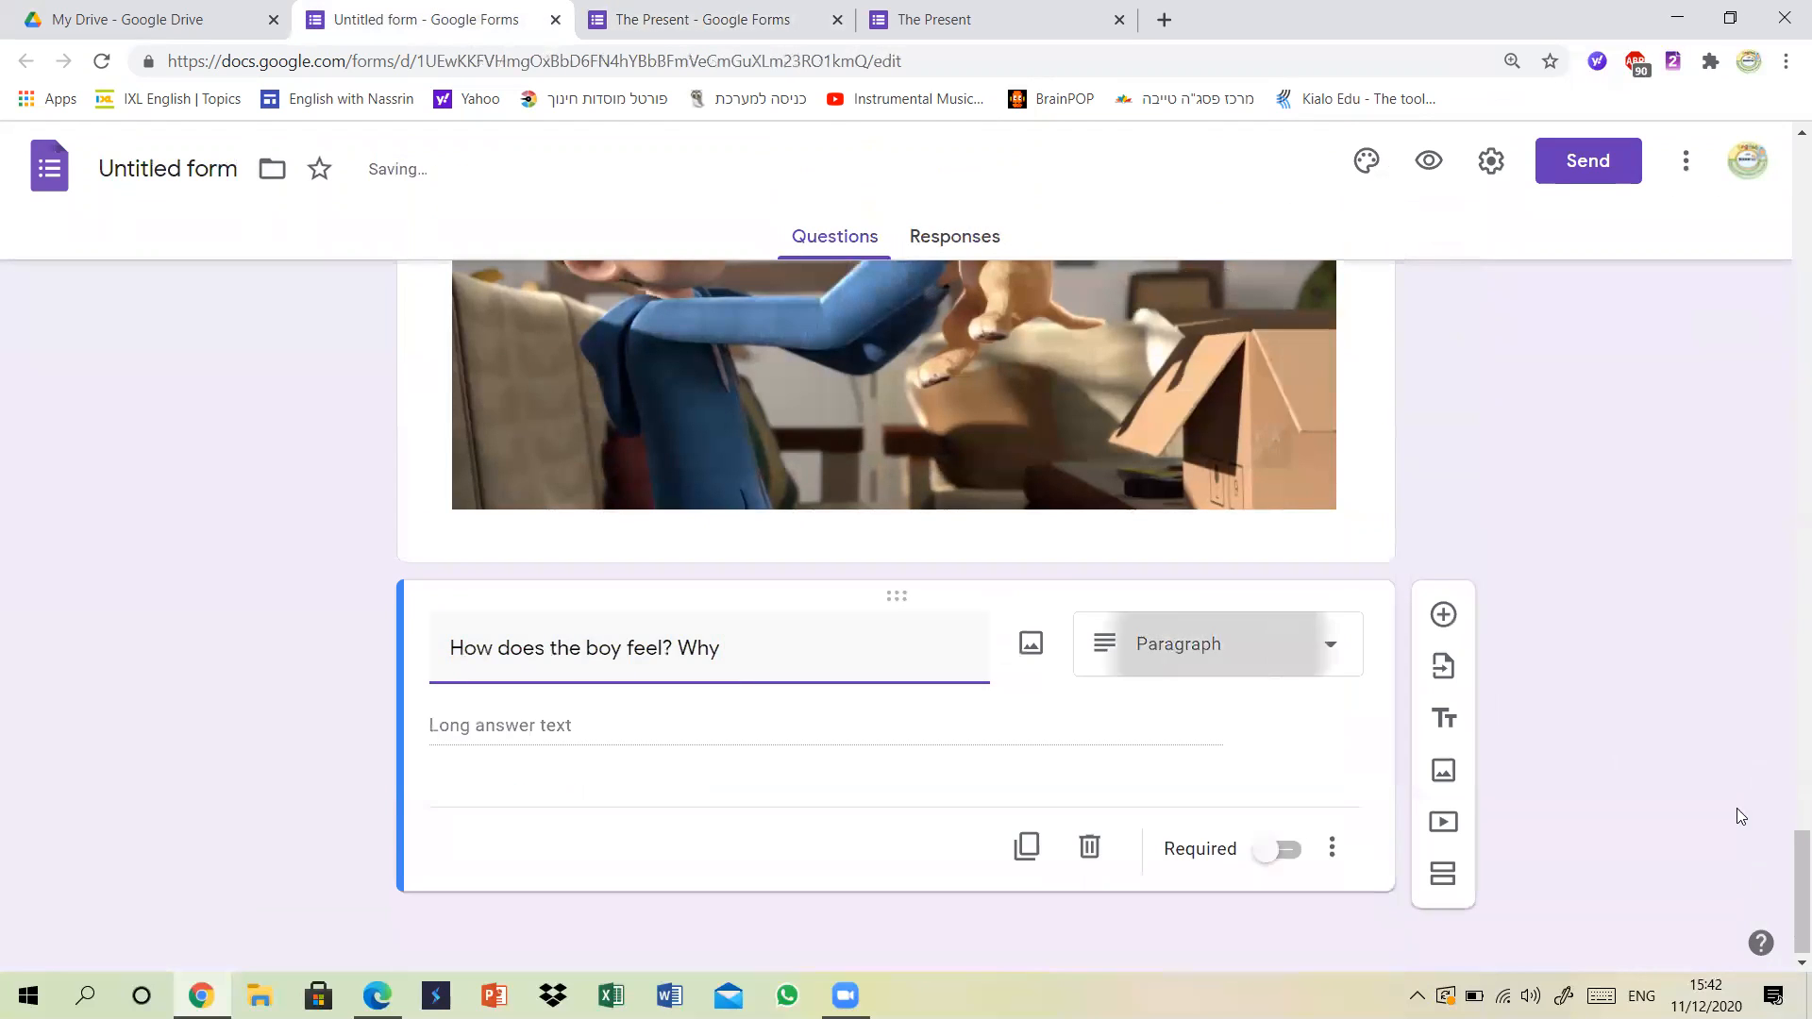
Set the type of the question about the boy's feelings to Paragraph and make it required.
mouse_move(1796, 869)
left_mouse_down()
mouse_move(1787, 805)
mouse_move(1793, 868)
left_mouse_up()
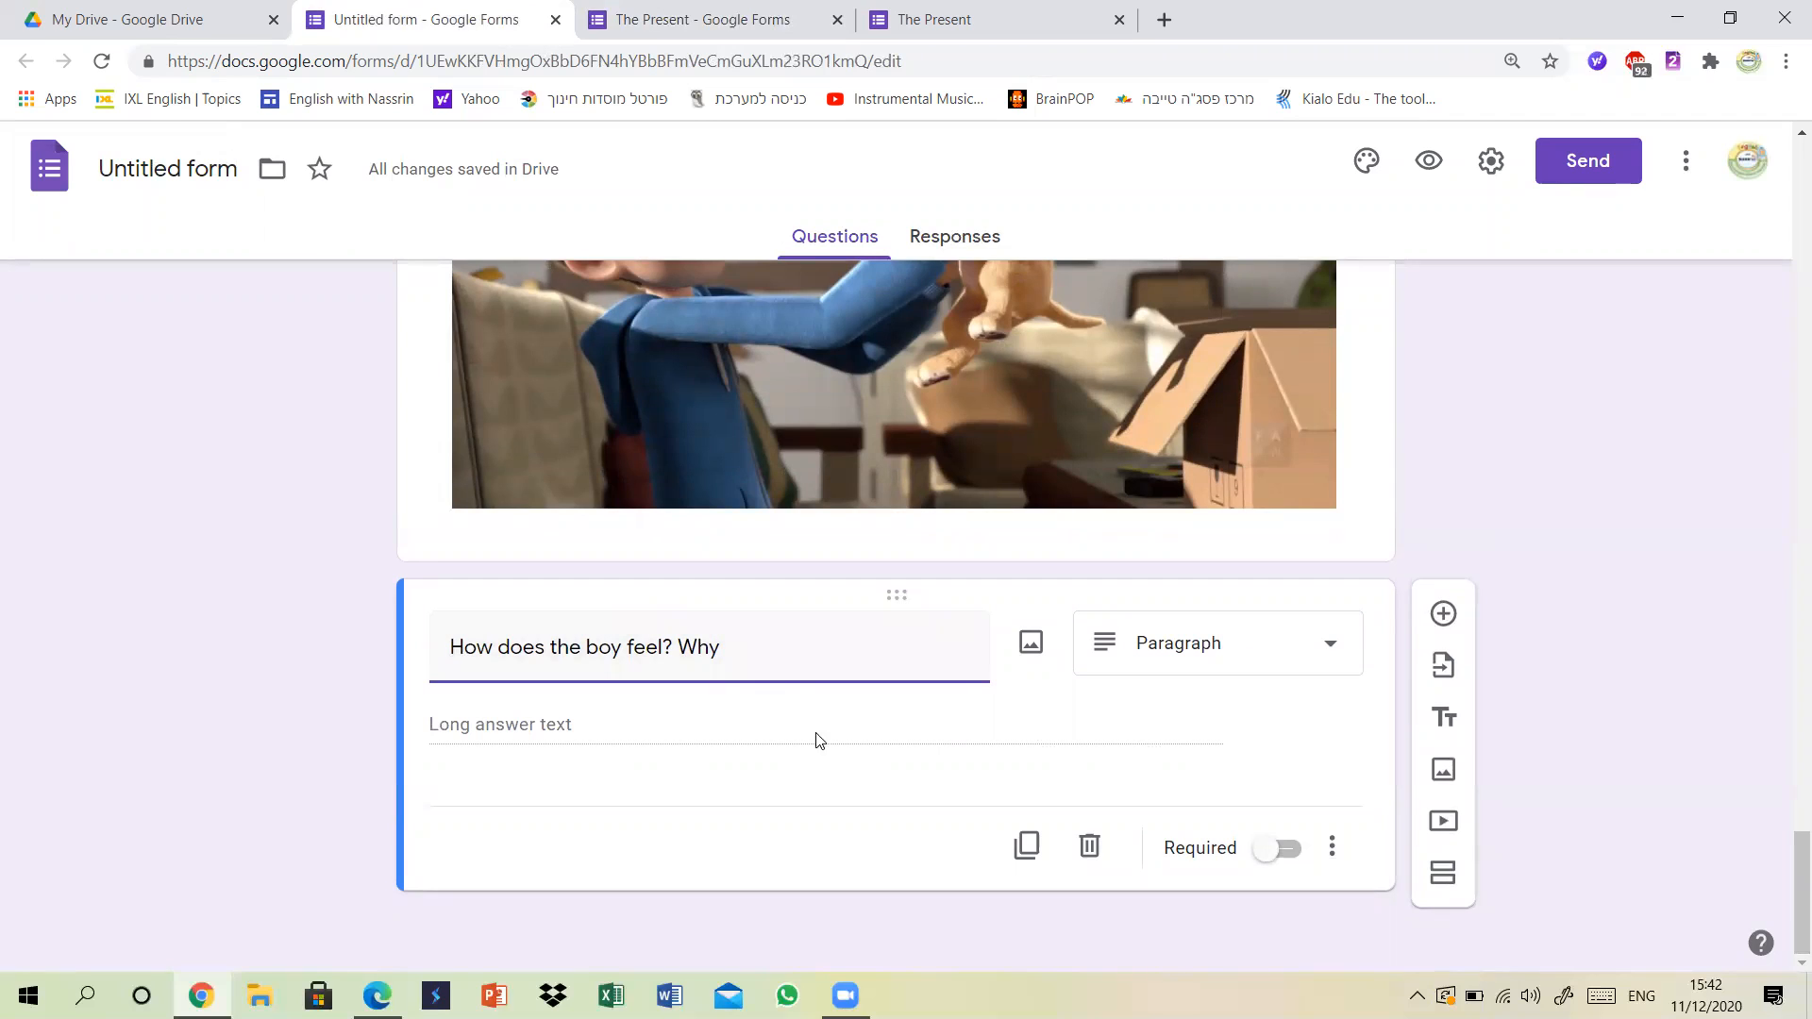
left_click(1222, 670)
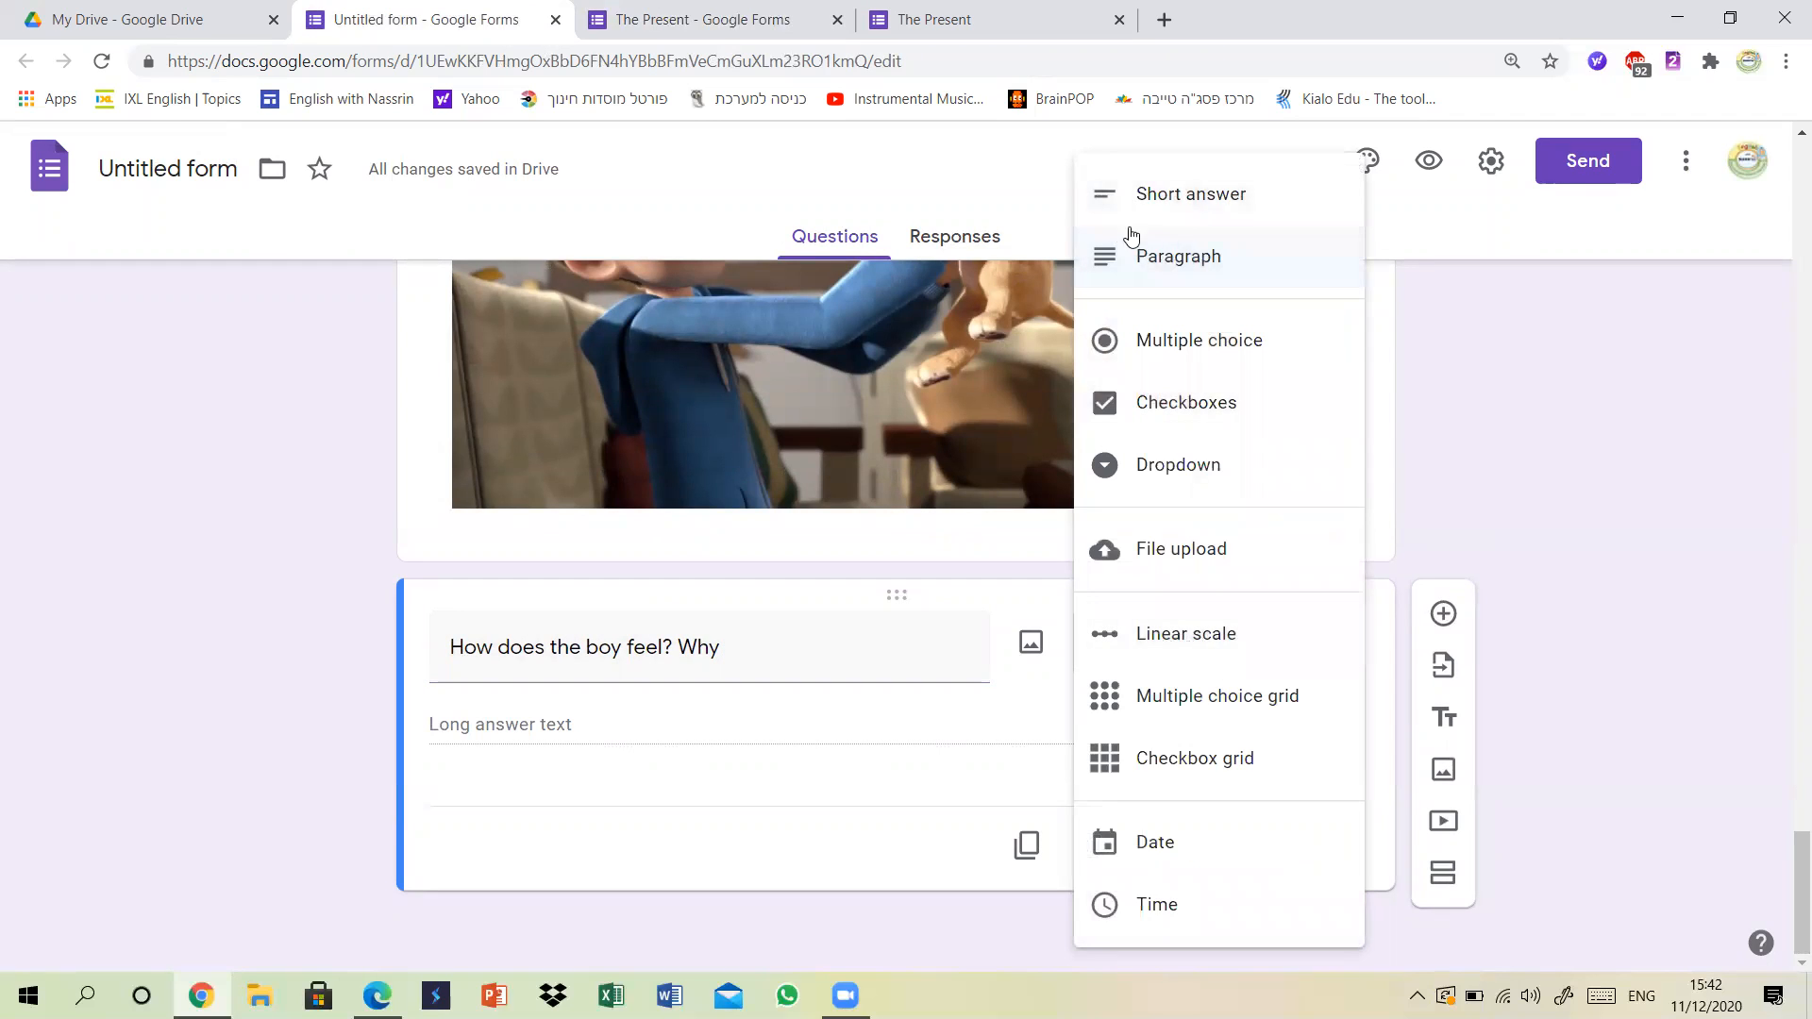
left_click(1184, 259)
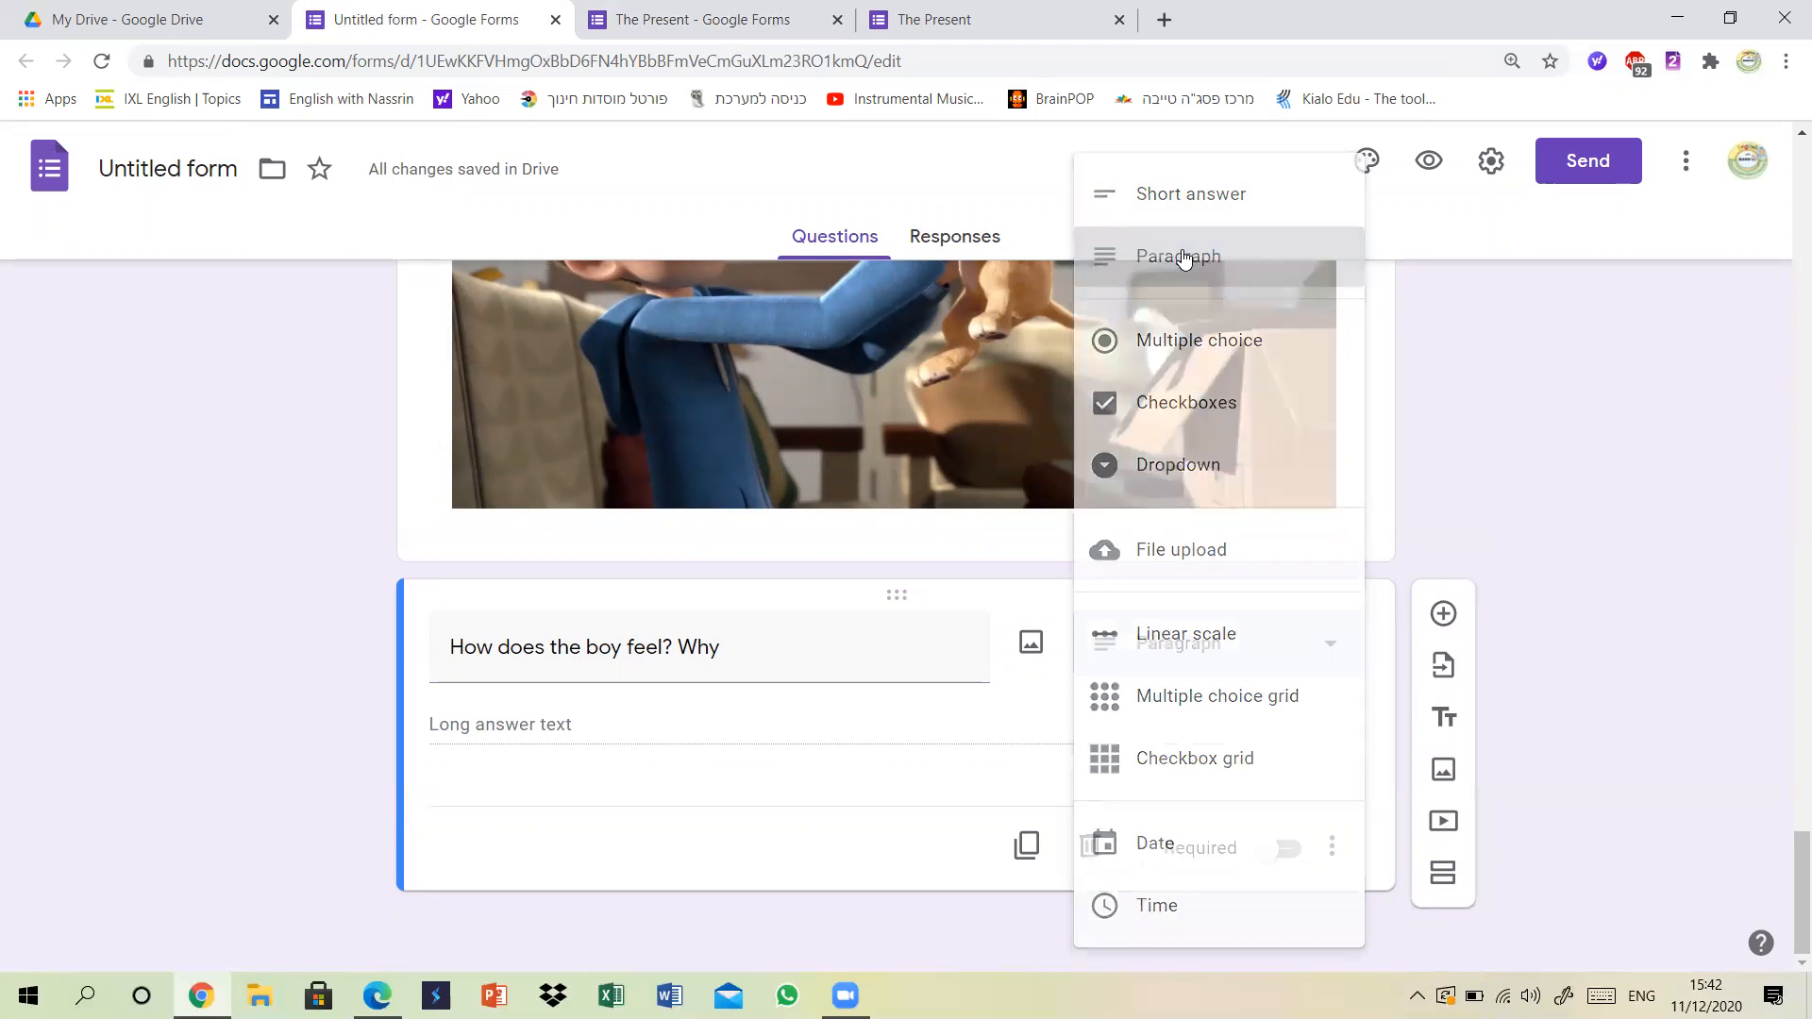
scroll(1787, 843, "up", 8)
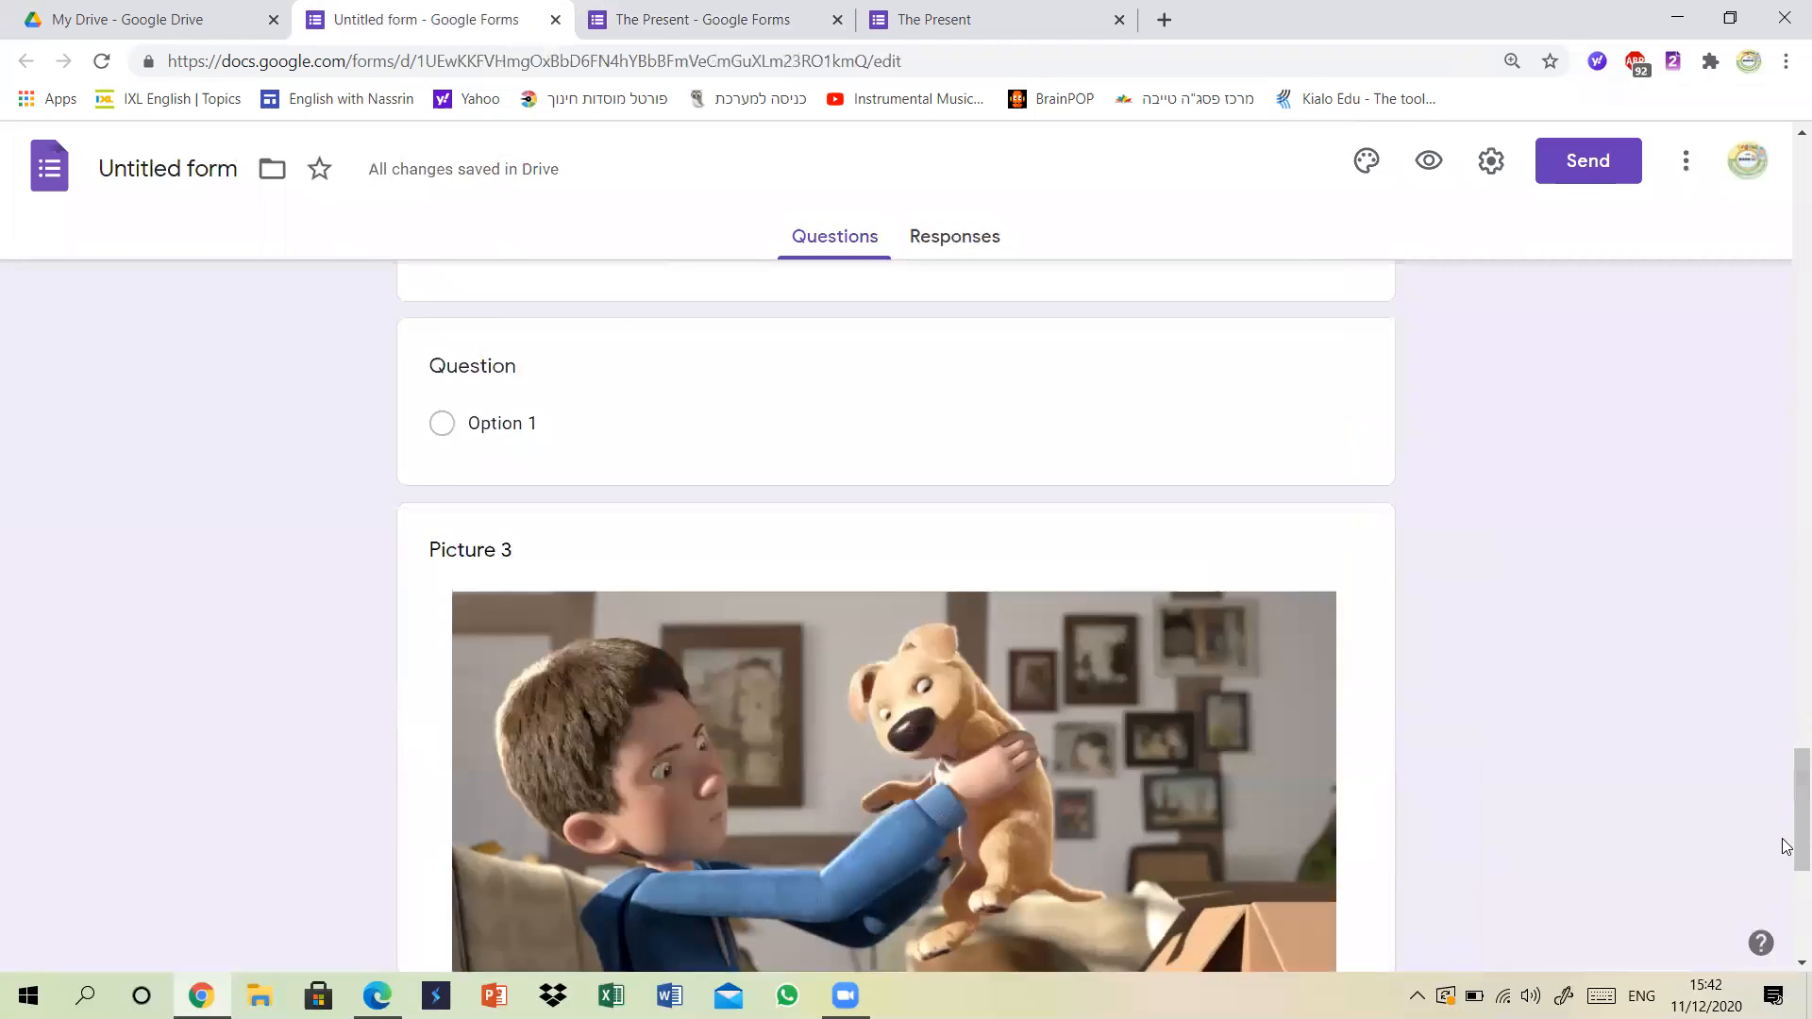
scroll(1784, 850, "down", 8)
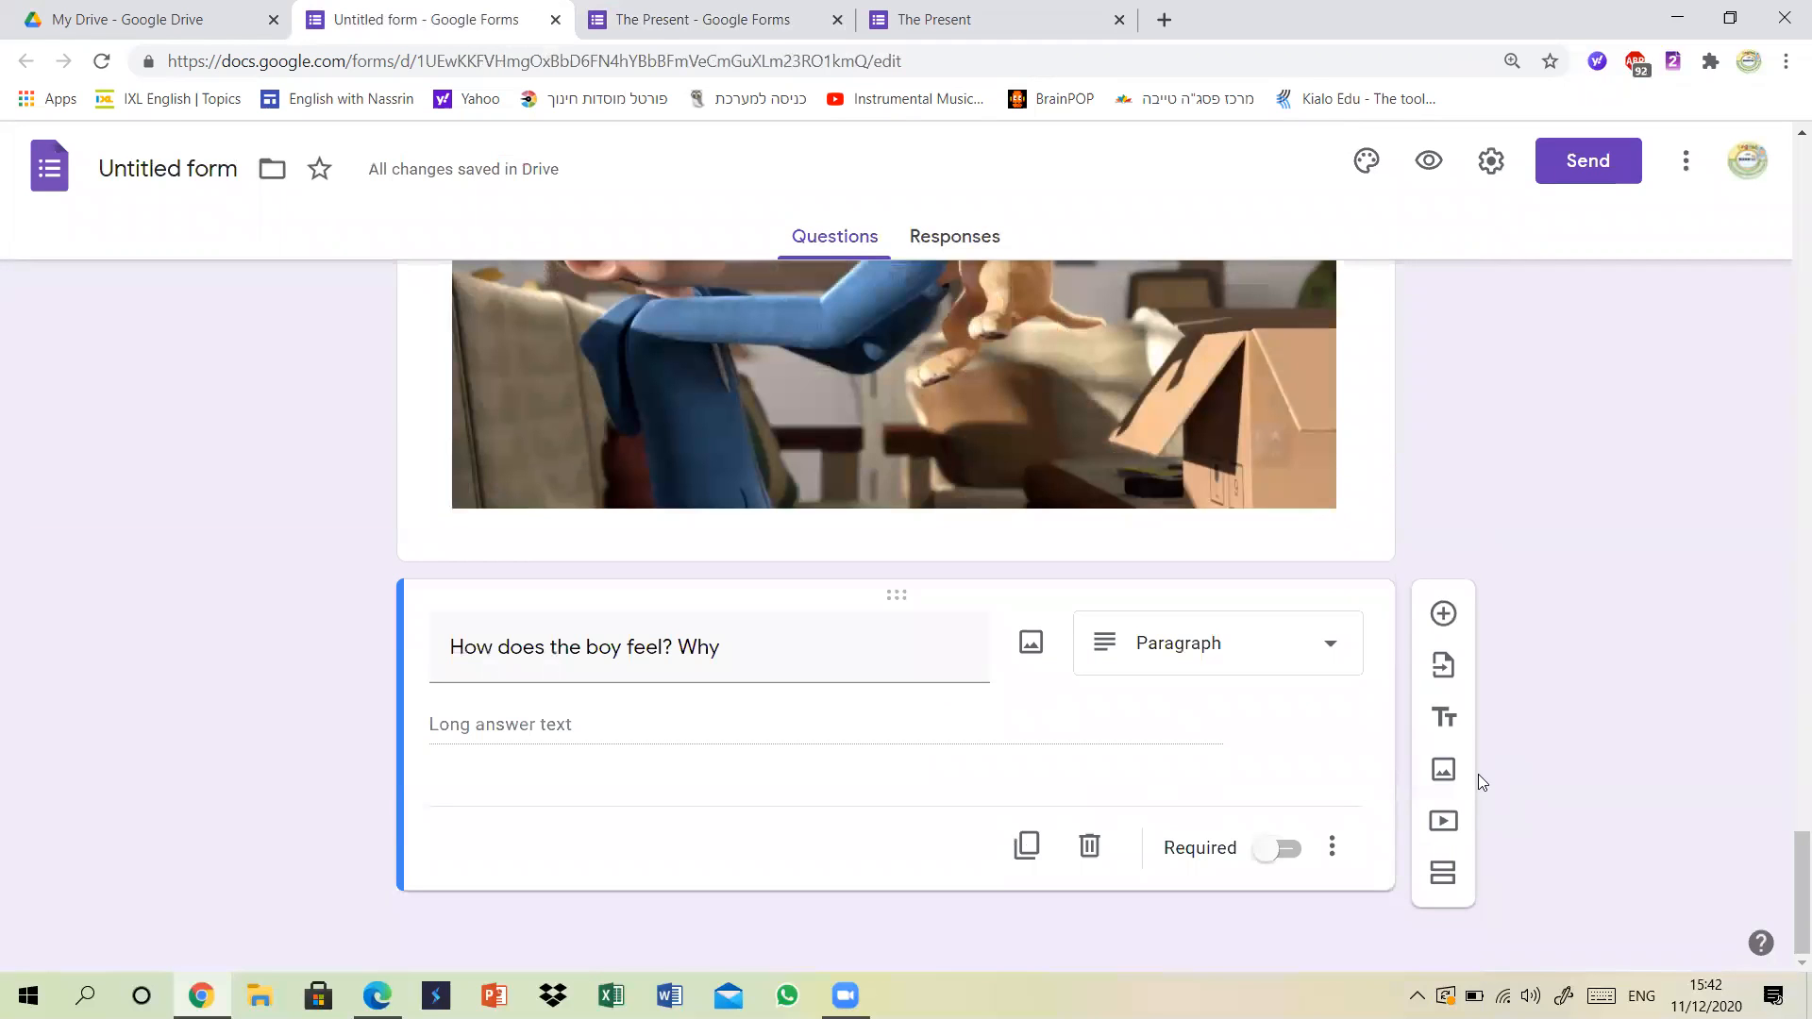
left_click(1268, 855)
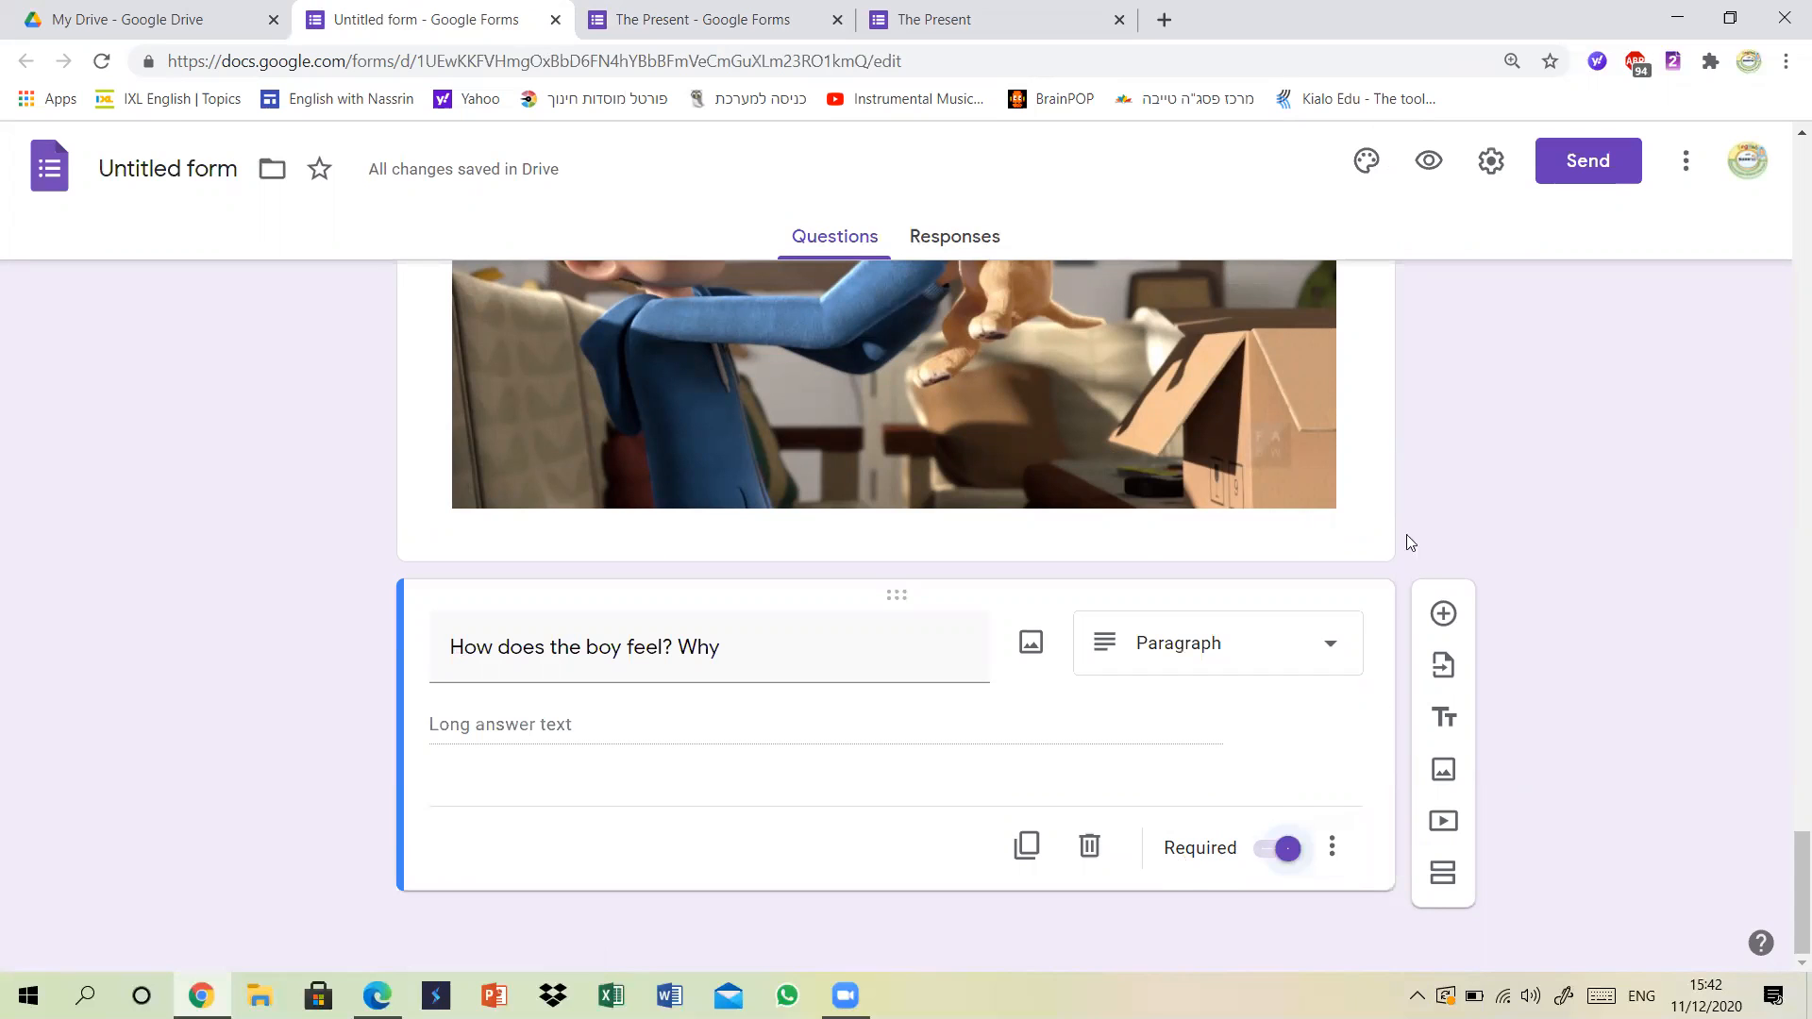
Add another question and upload 4.jpg from the The present folder as an image below it, matching the existing form's next picture.
left_click(1444, 614)
left_click_drag(1794, 812, 1794, 854)
left_click(720, 10)
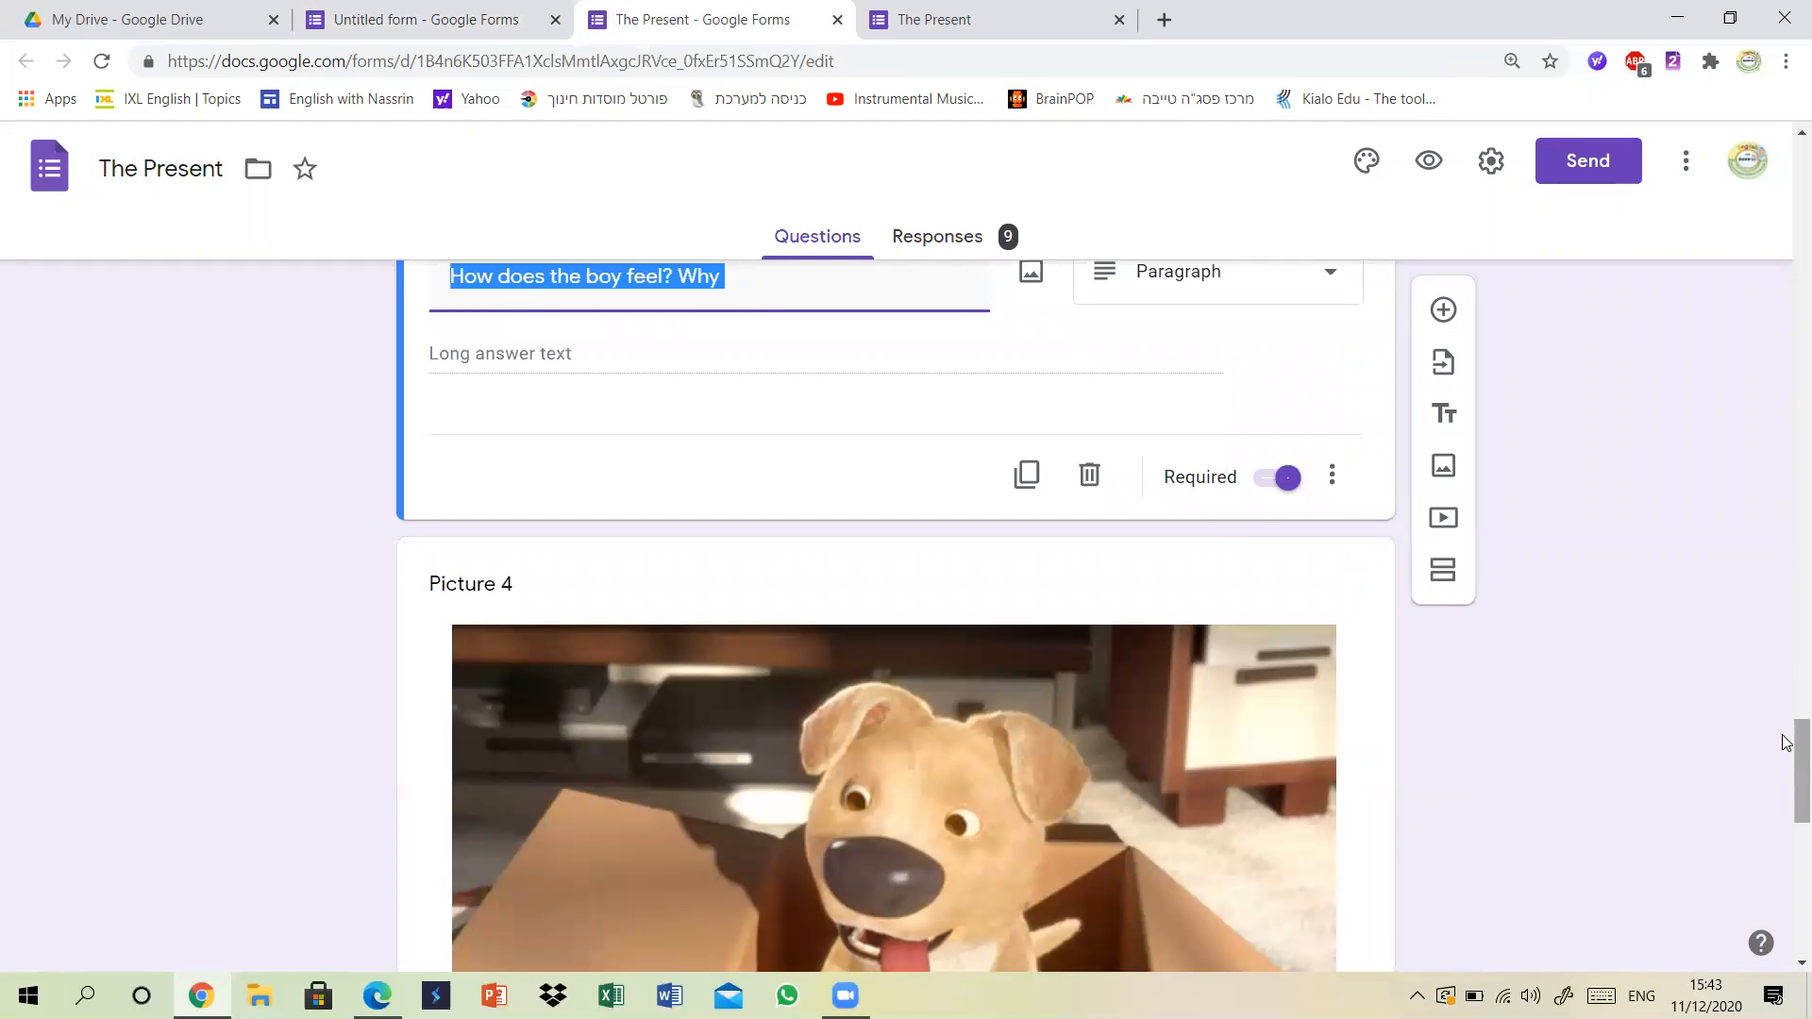
scroll(1786, 774, "down", 3)
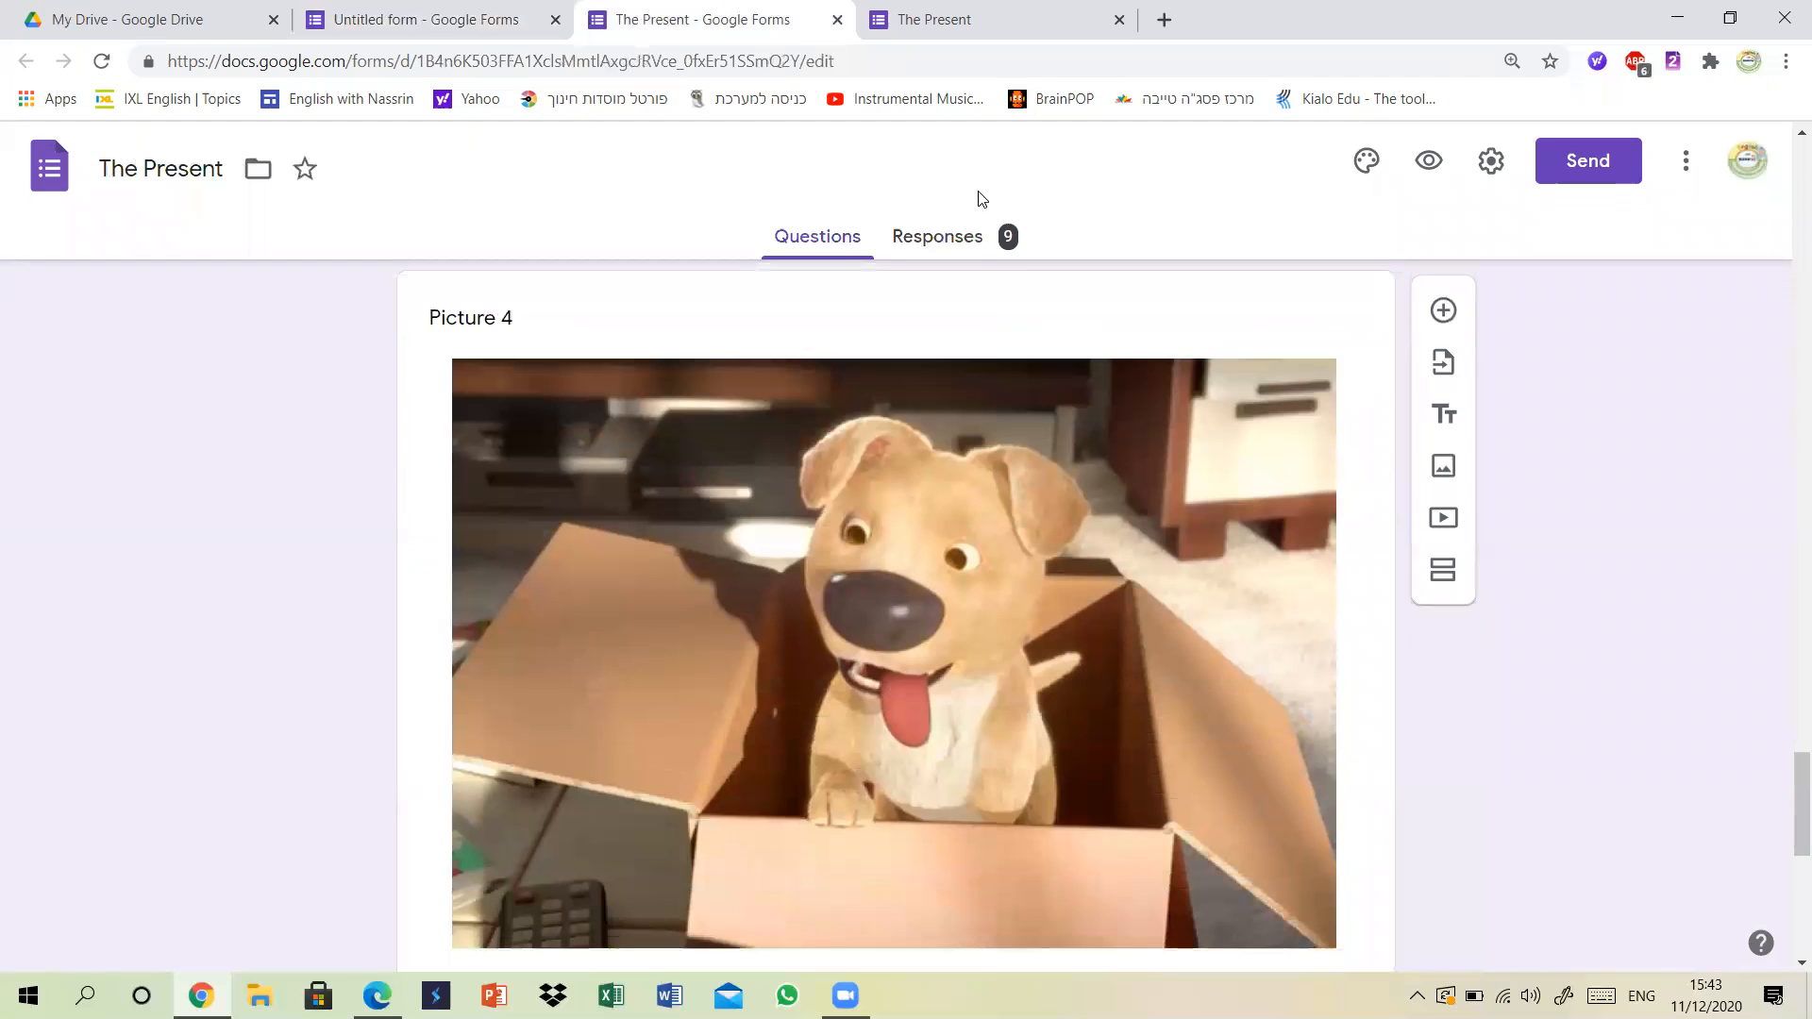
left_click(414, 17)
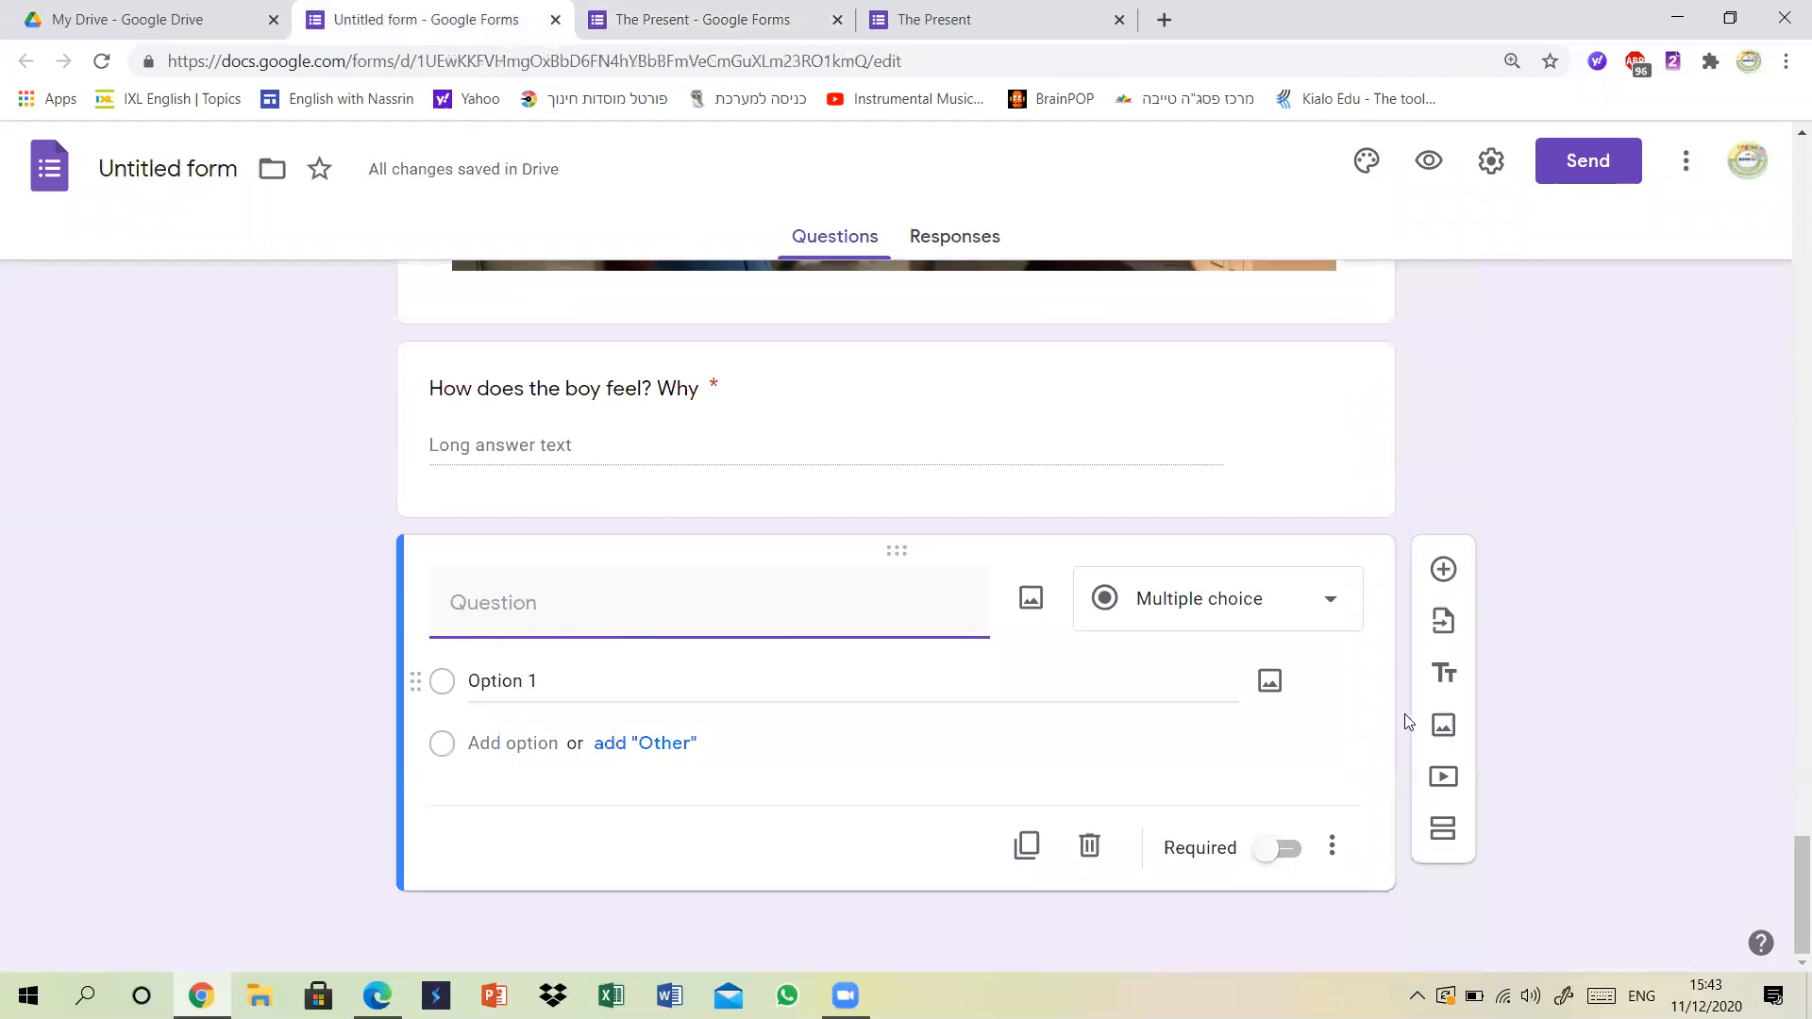
left_click(1450, 735)
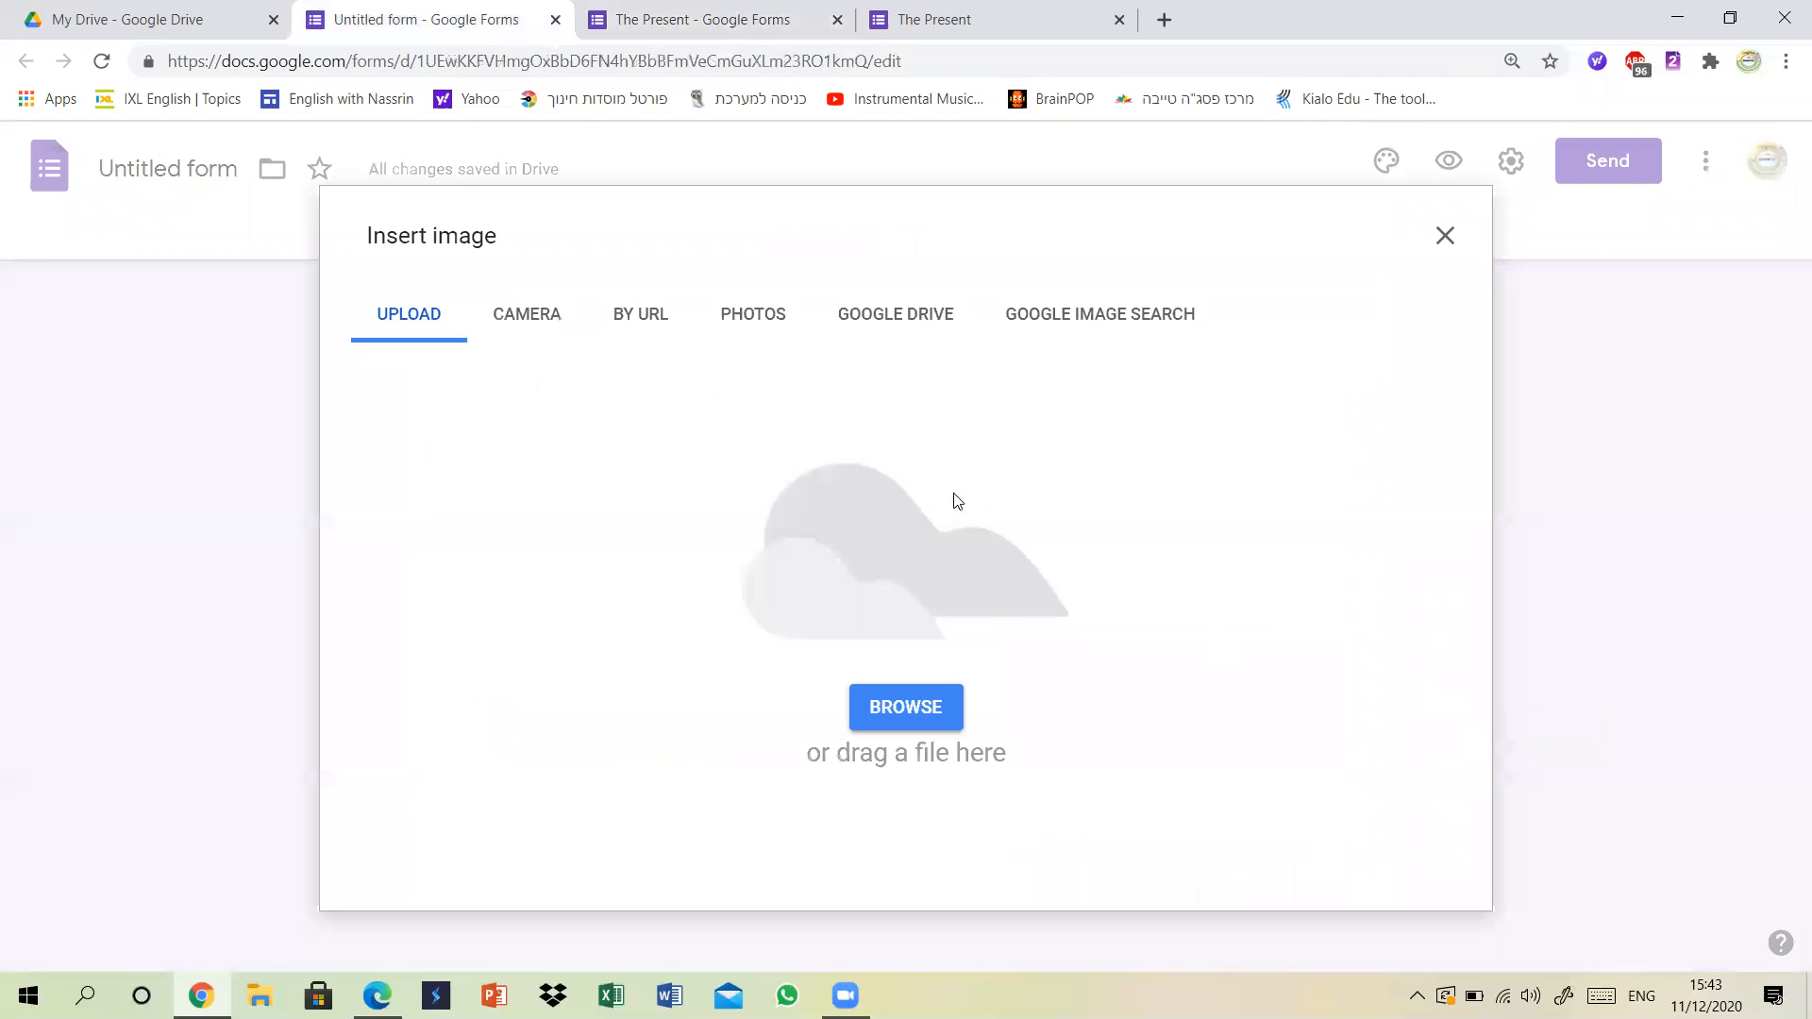
left_click(912, 708)
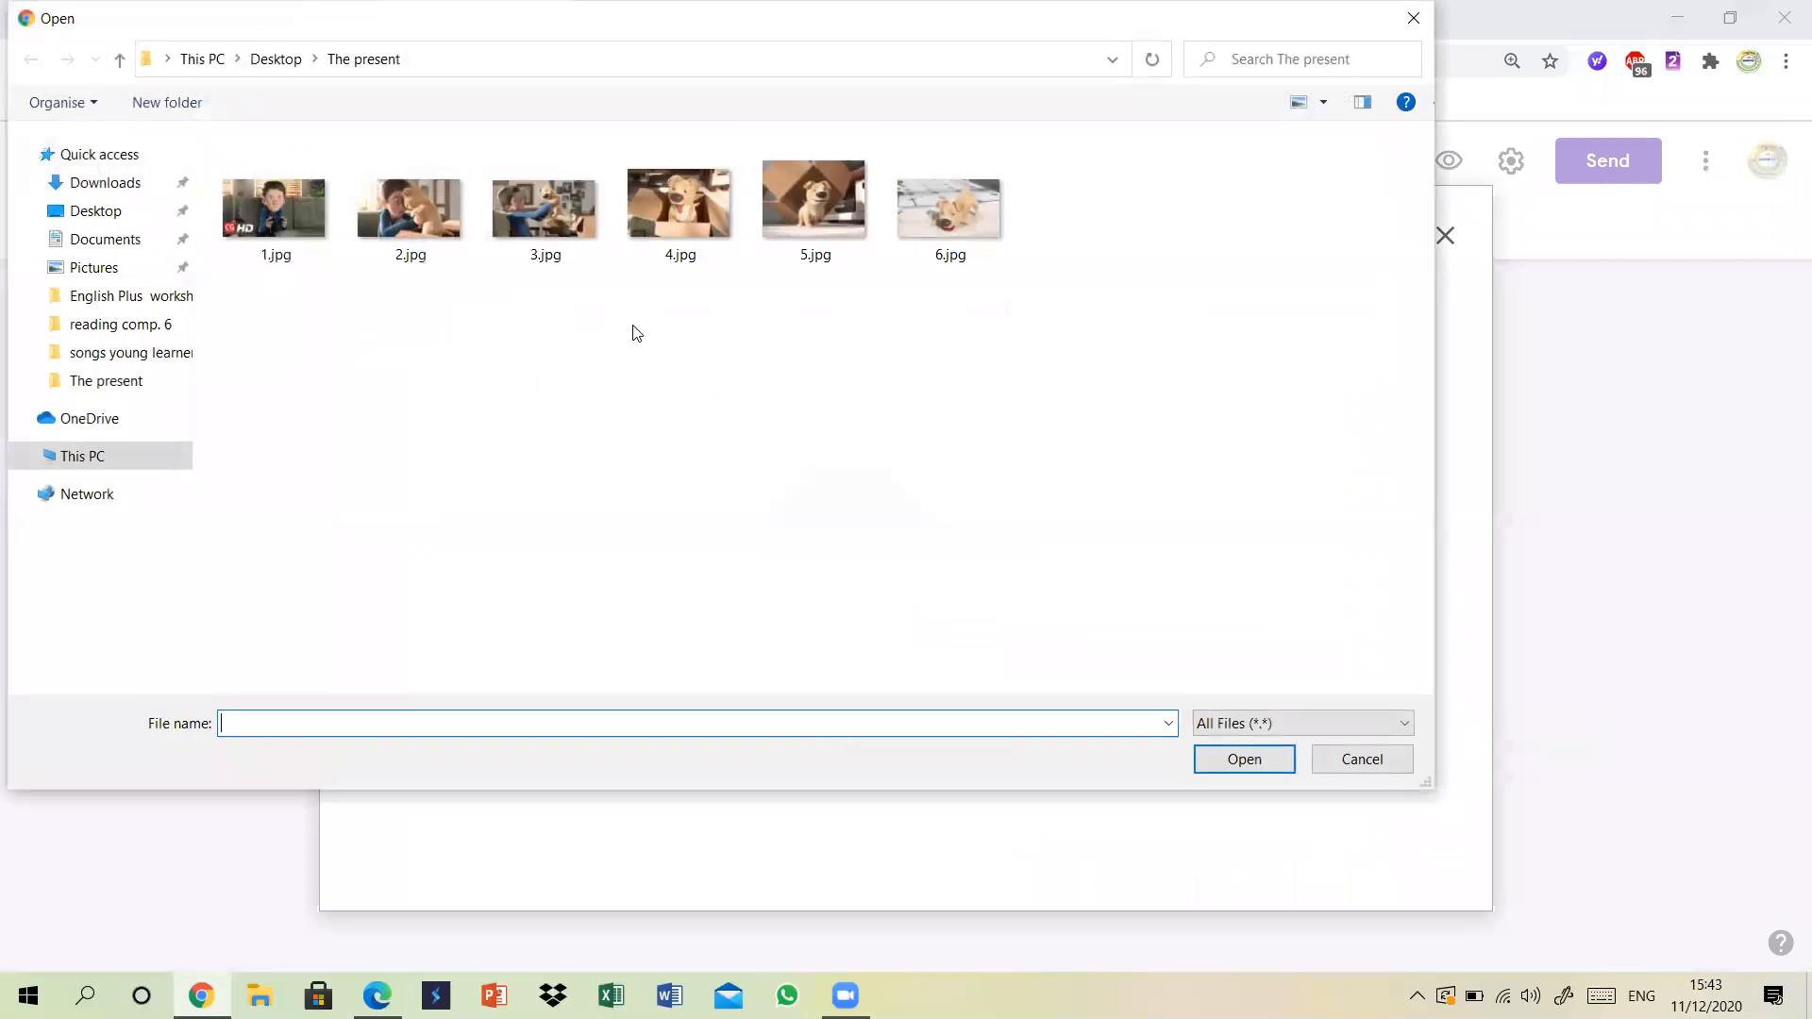
left_click(678, 181)
left_click(1232, 761)
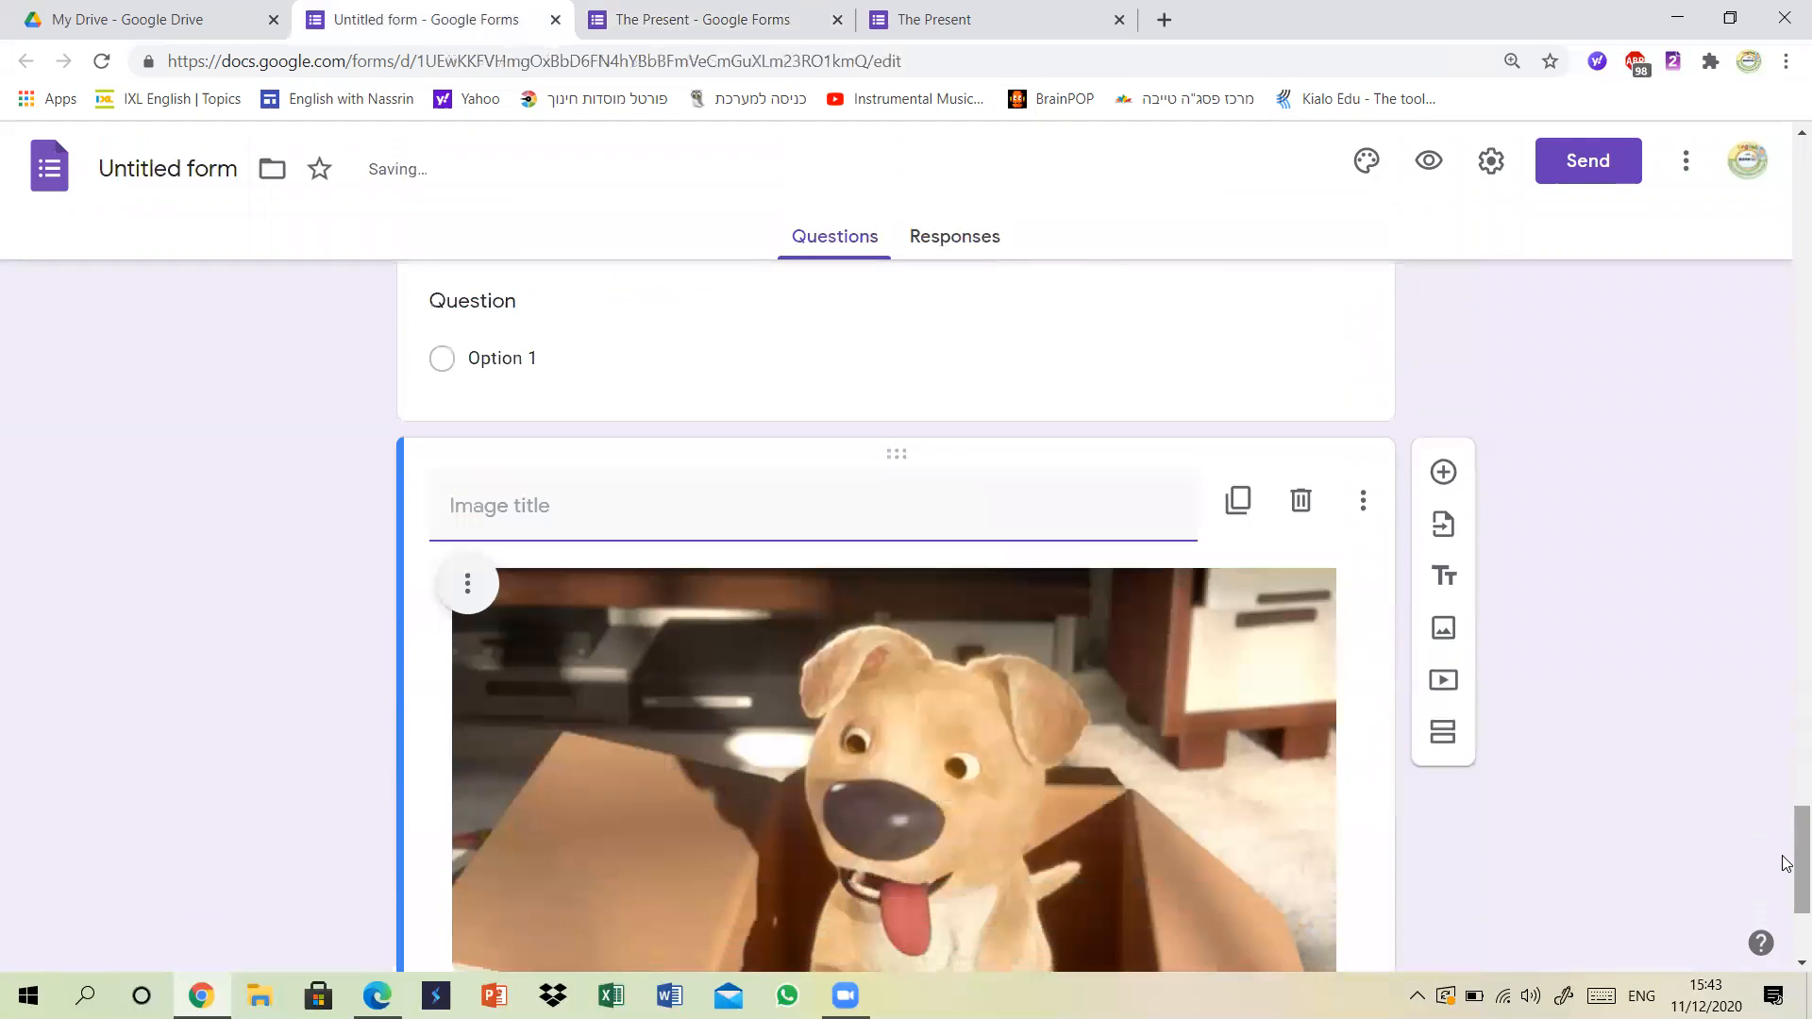
Title the image of the dog in the box "Picture 4" and add a new question below it.
type("Picture 4")
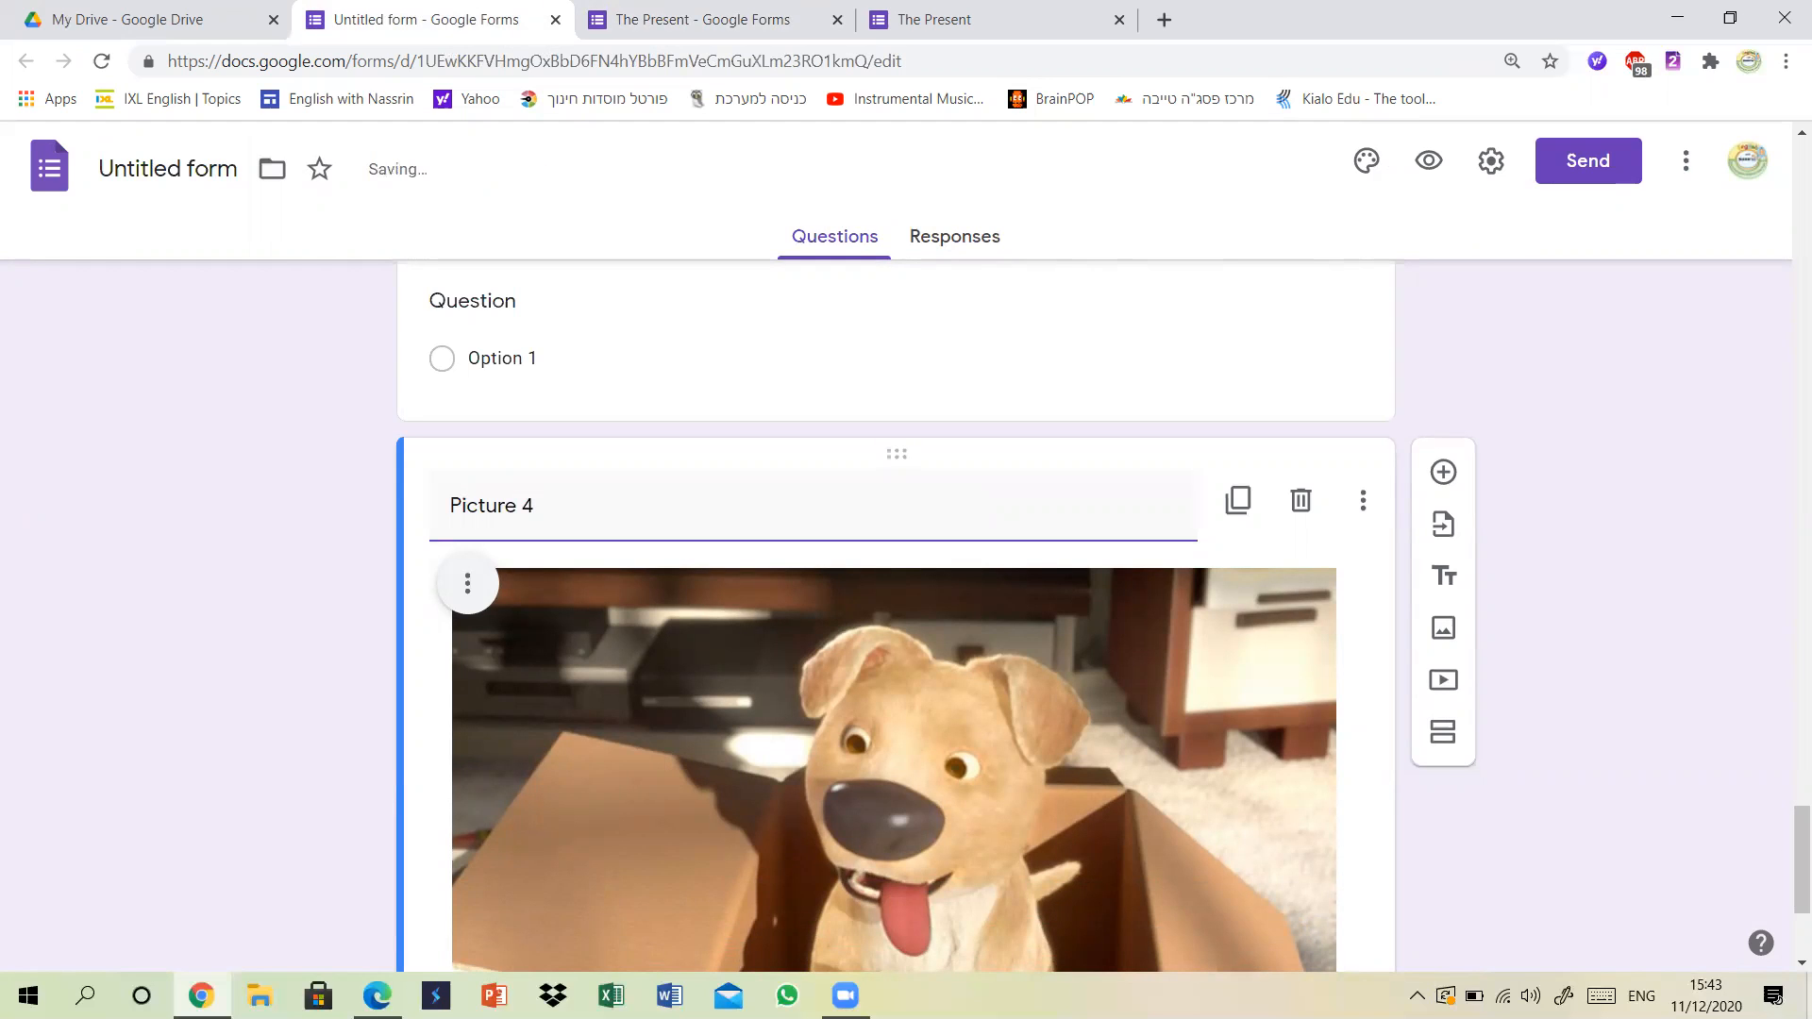
left_click_drag(1796, 891, 1794, 928)
left_click(1444, 308)
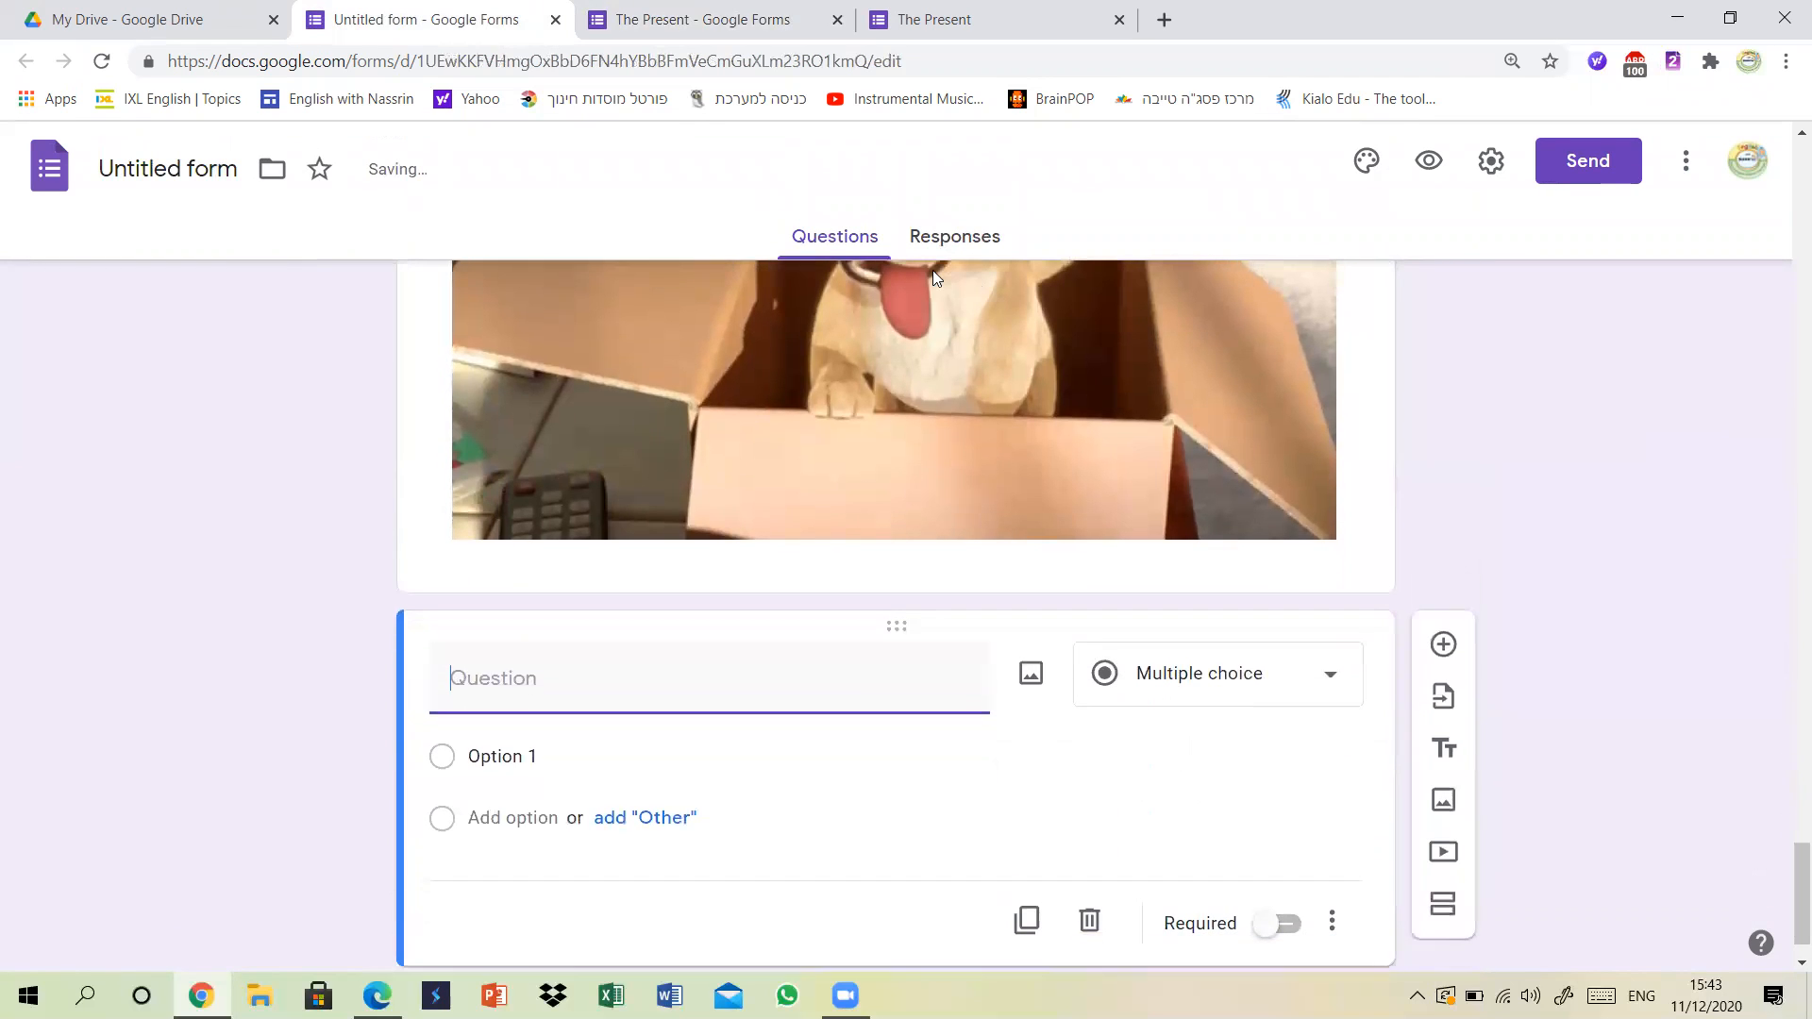
Copy the question "The dog is ............ the box ." from the existing form into the new question below Picture 4.
left_click(694, 13)
left_click_drag(1793, 802, 1790, 885)
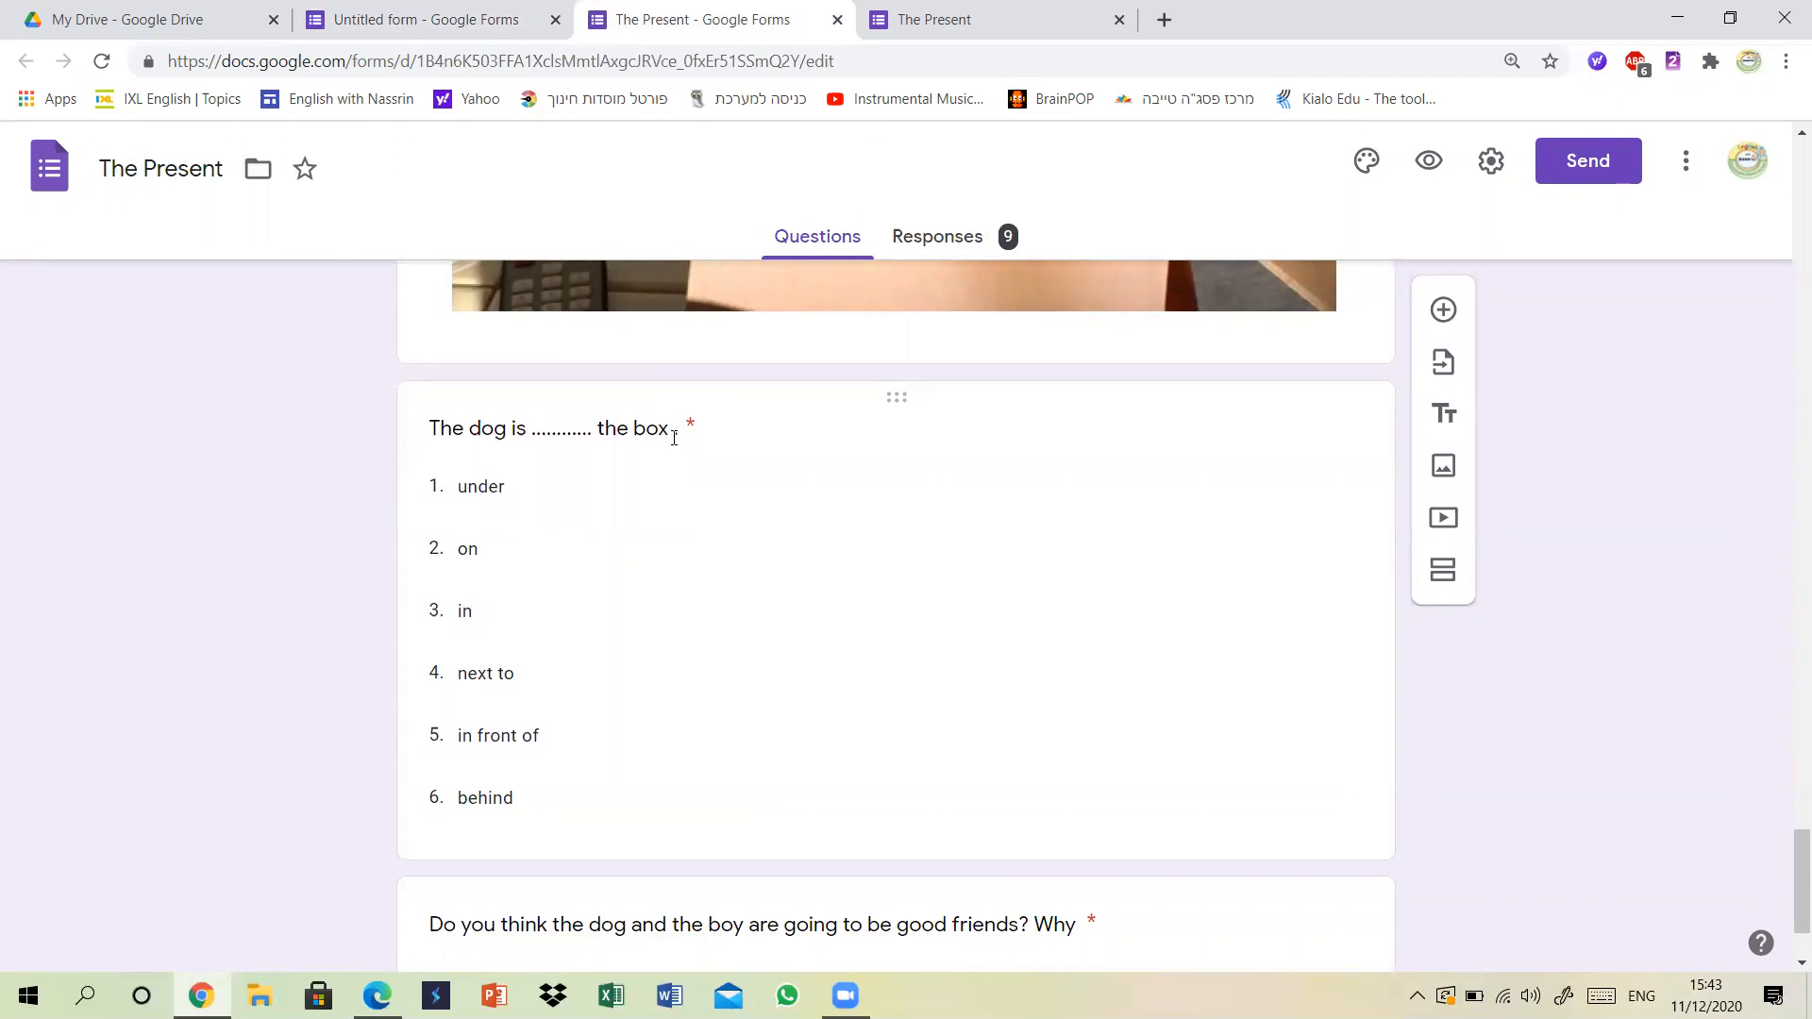
left_click(674, 438)
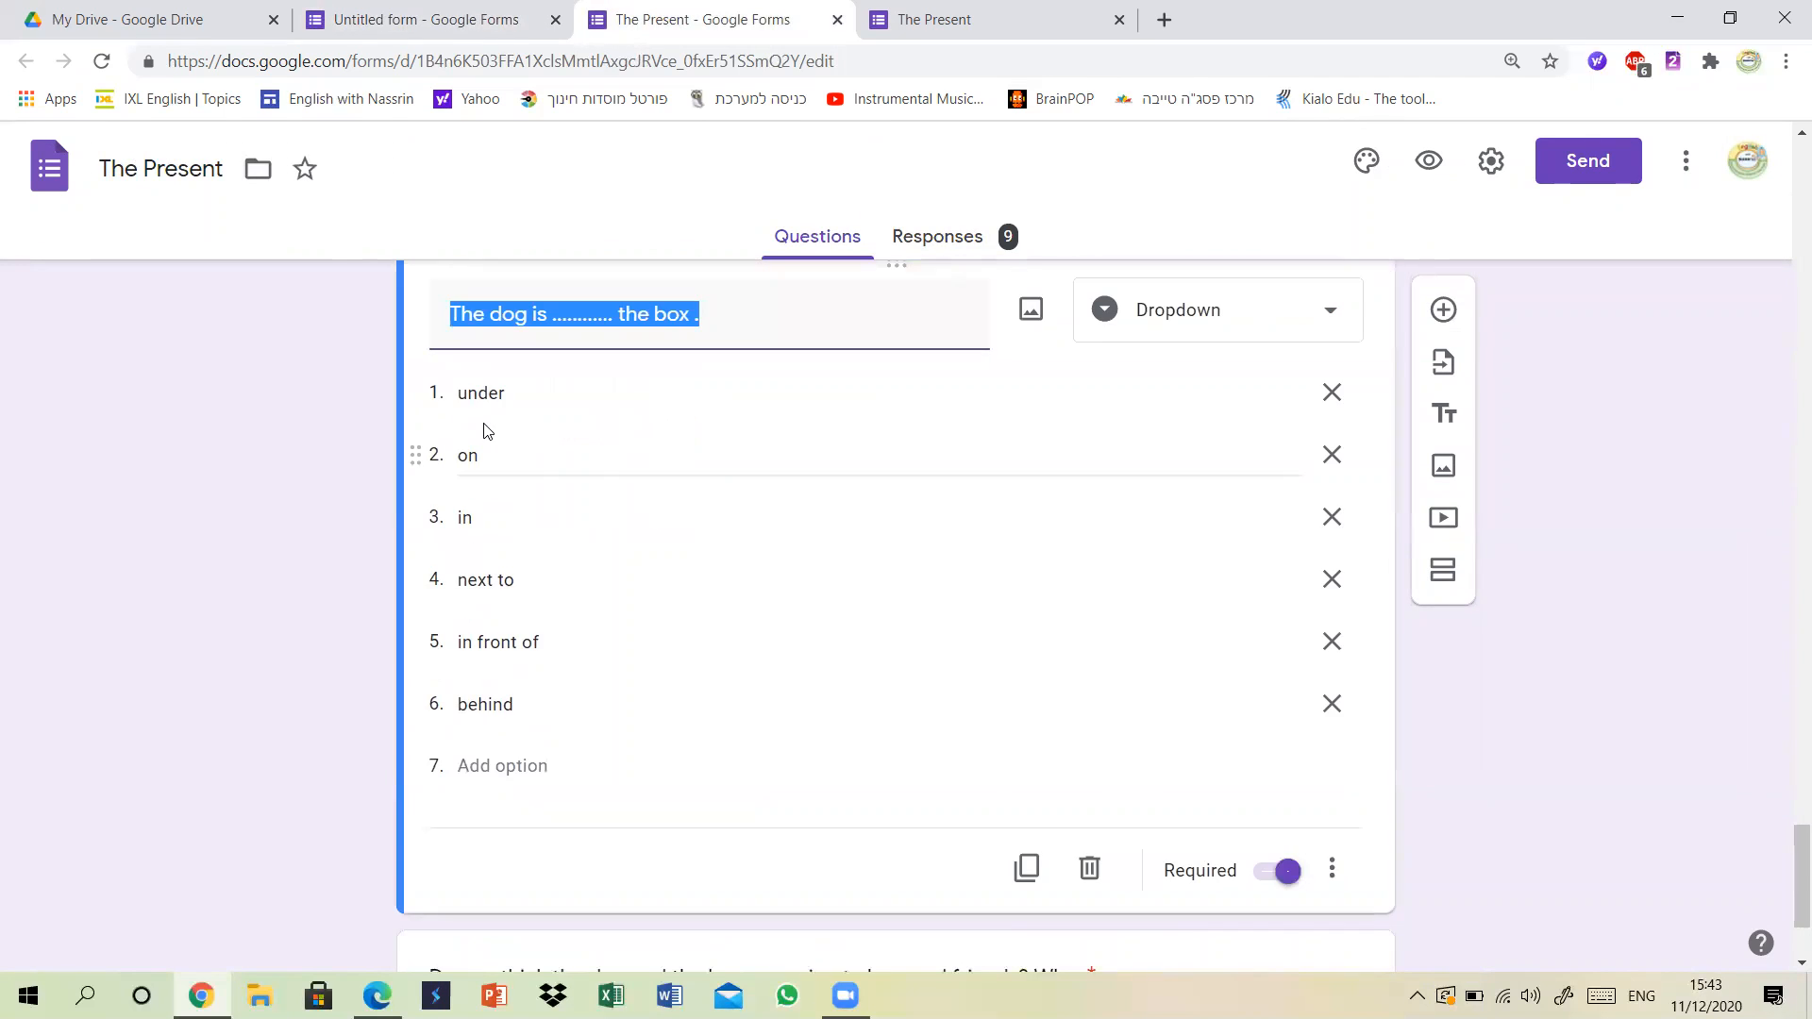
right_click(552, 332)
left_click(613, 413)
left_click(425, 19)
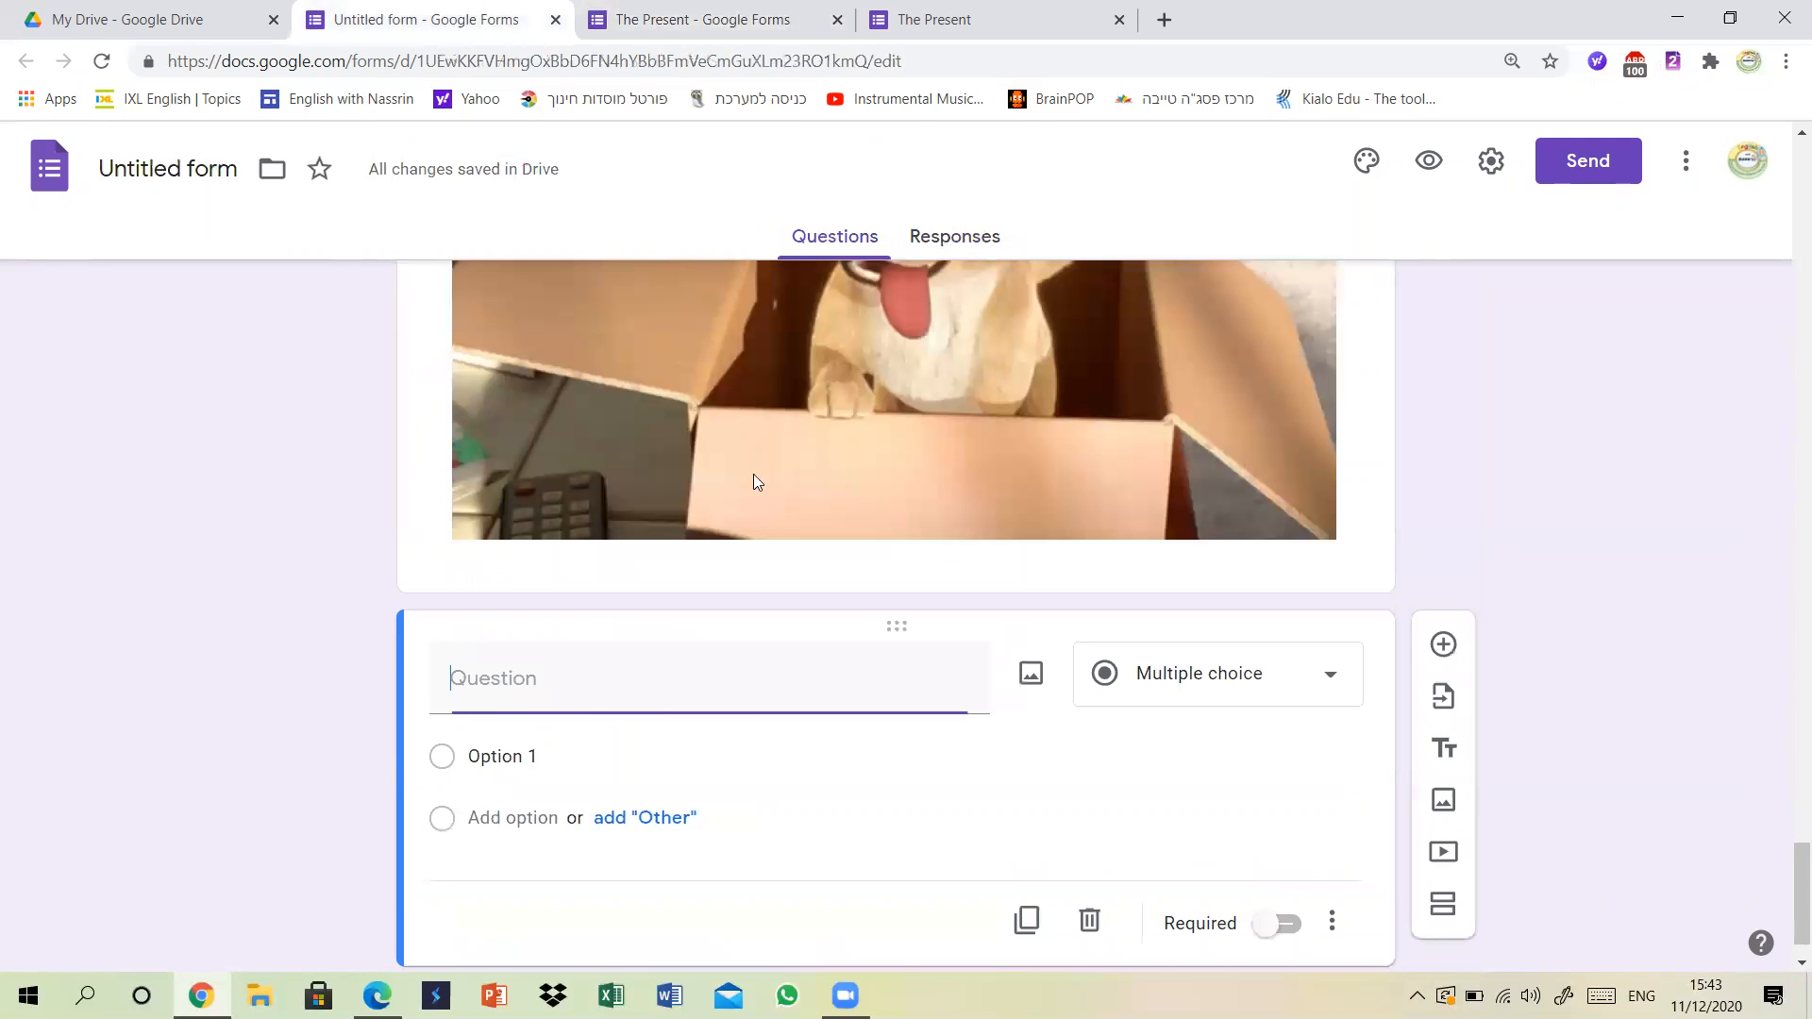
key("ctrl+v")
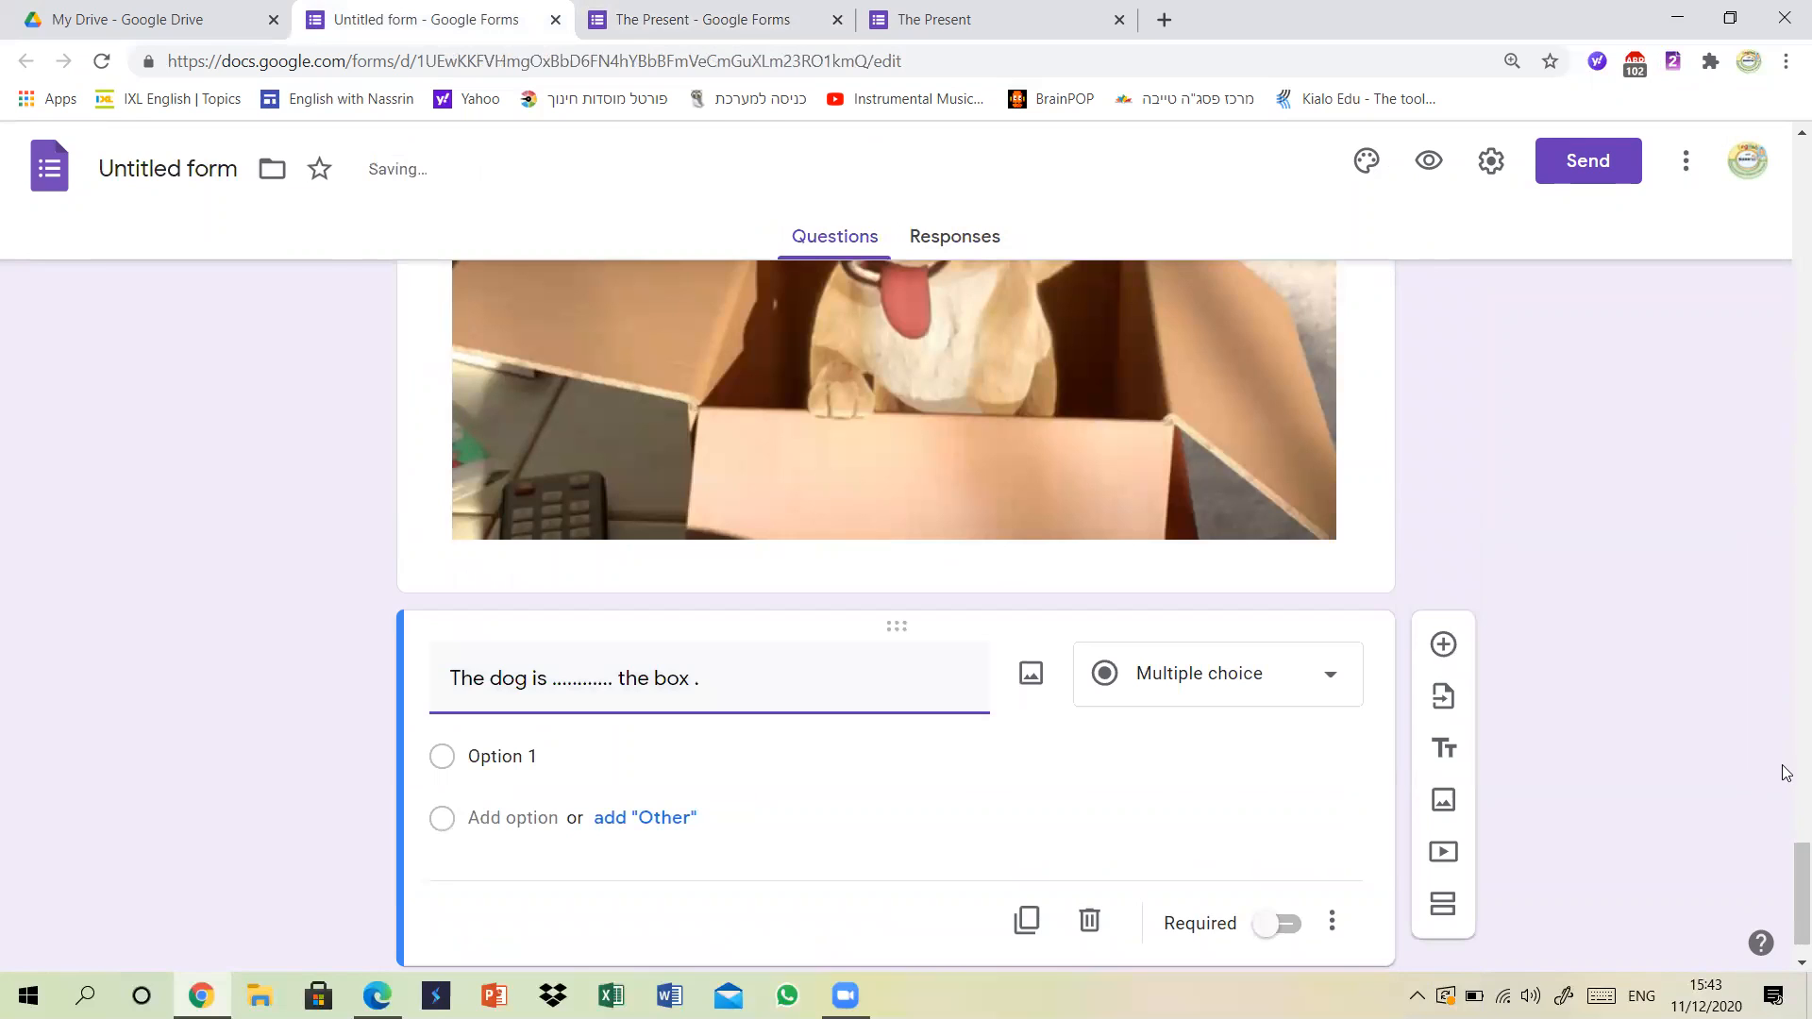
Keep the dog question as Multiple choice and enter the options on, under, next to, in and behind.
scroll(1787, 884, "down", 1)
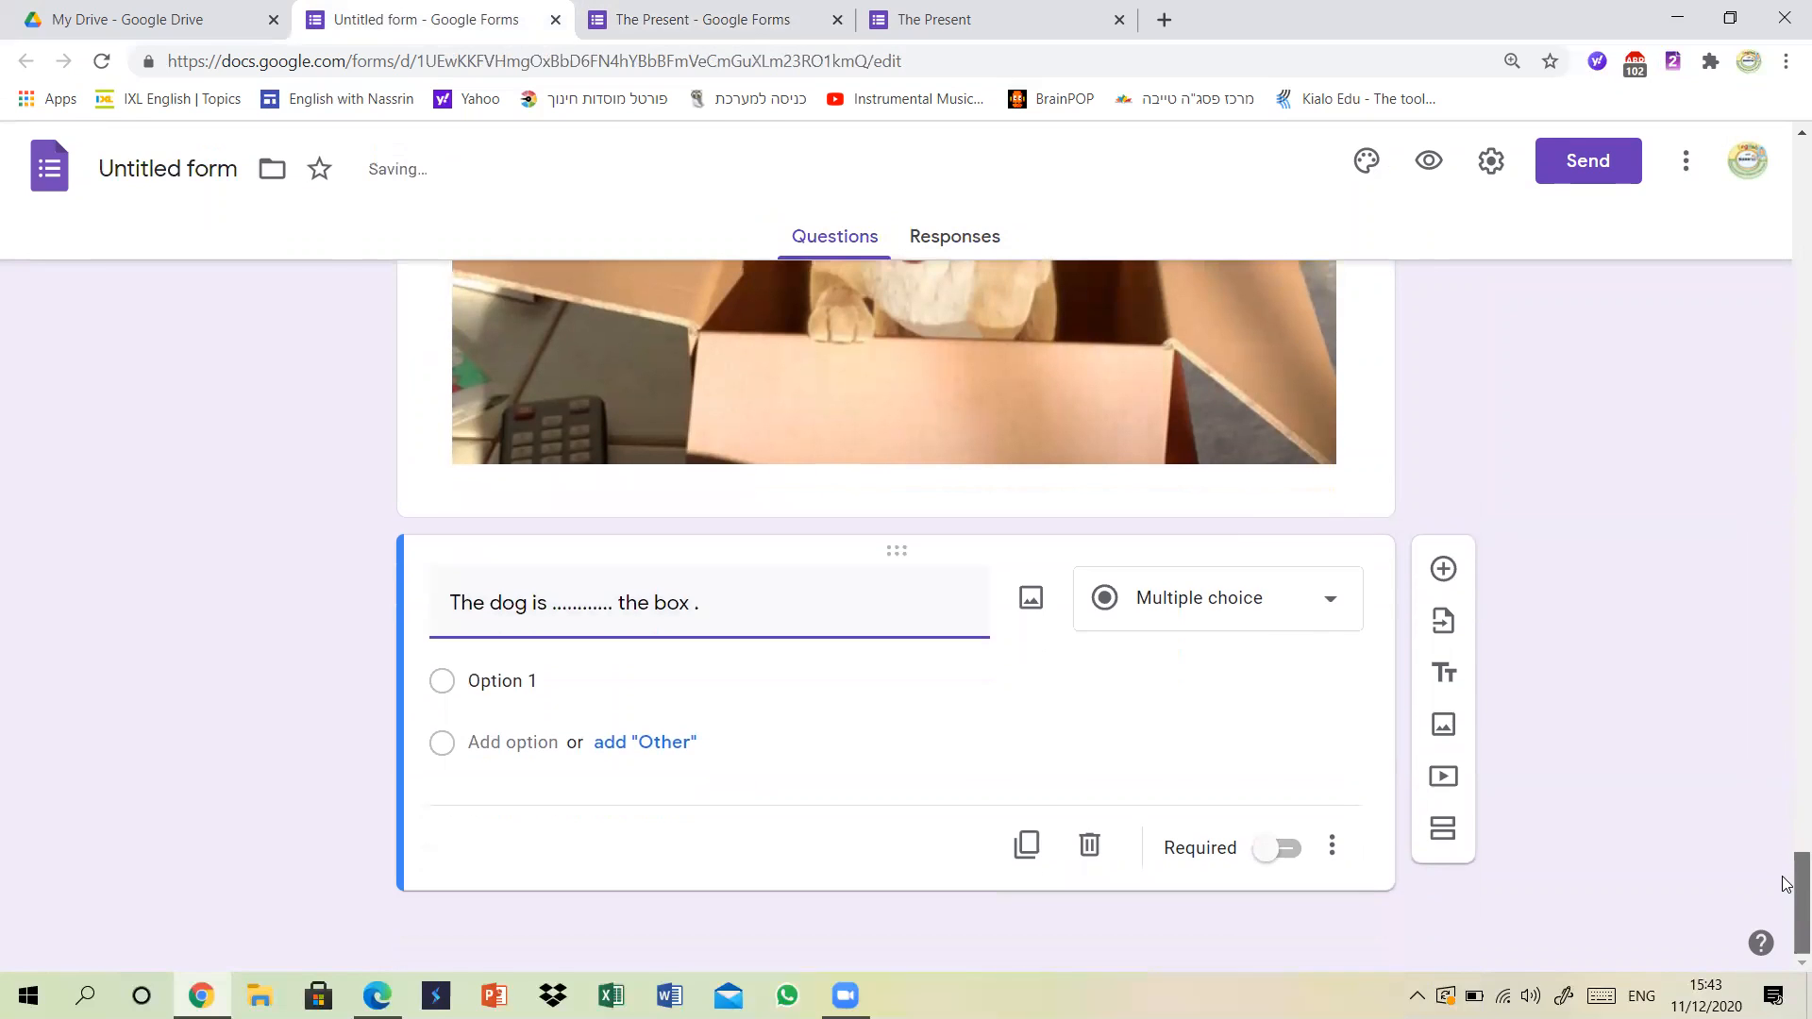
left_click(1262, 615)
left_click(1170, 347)
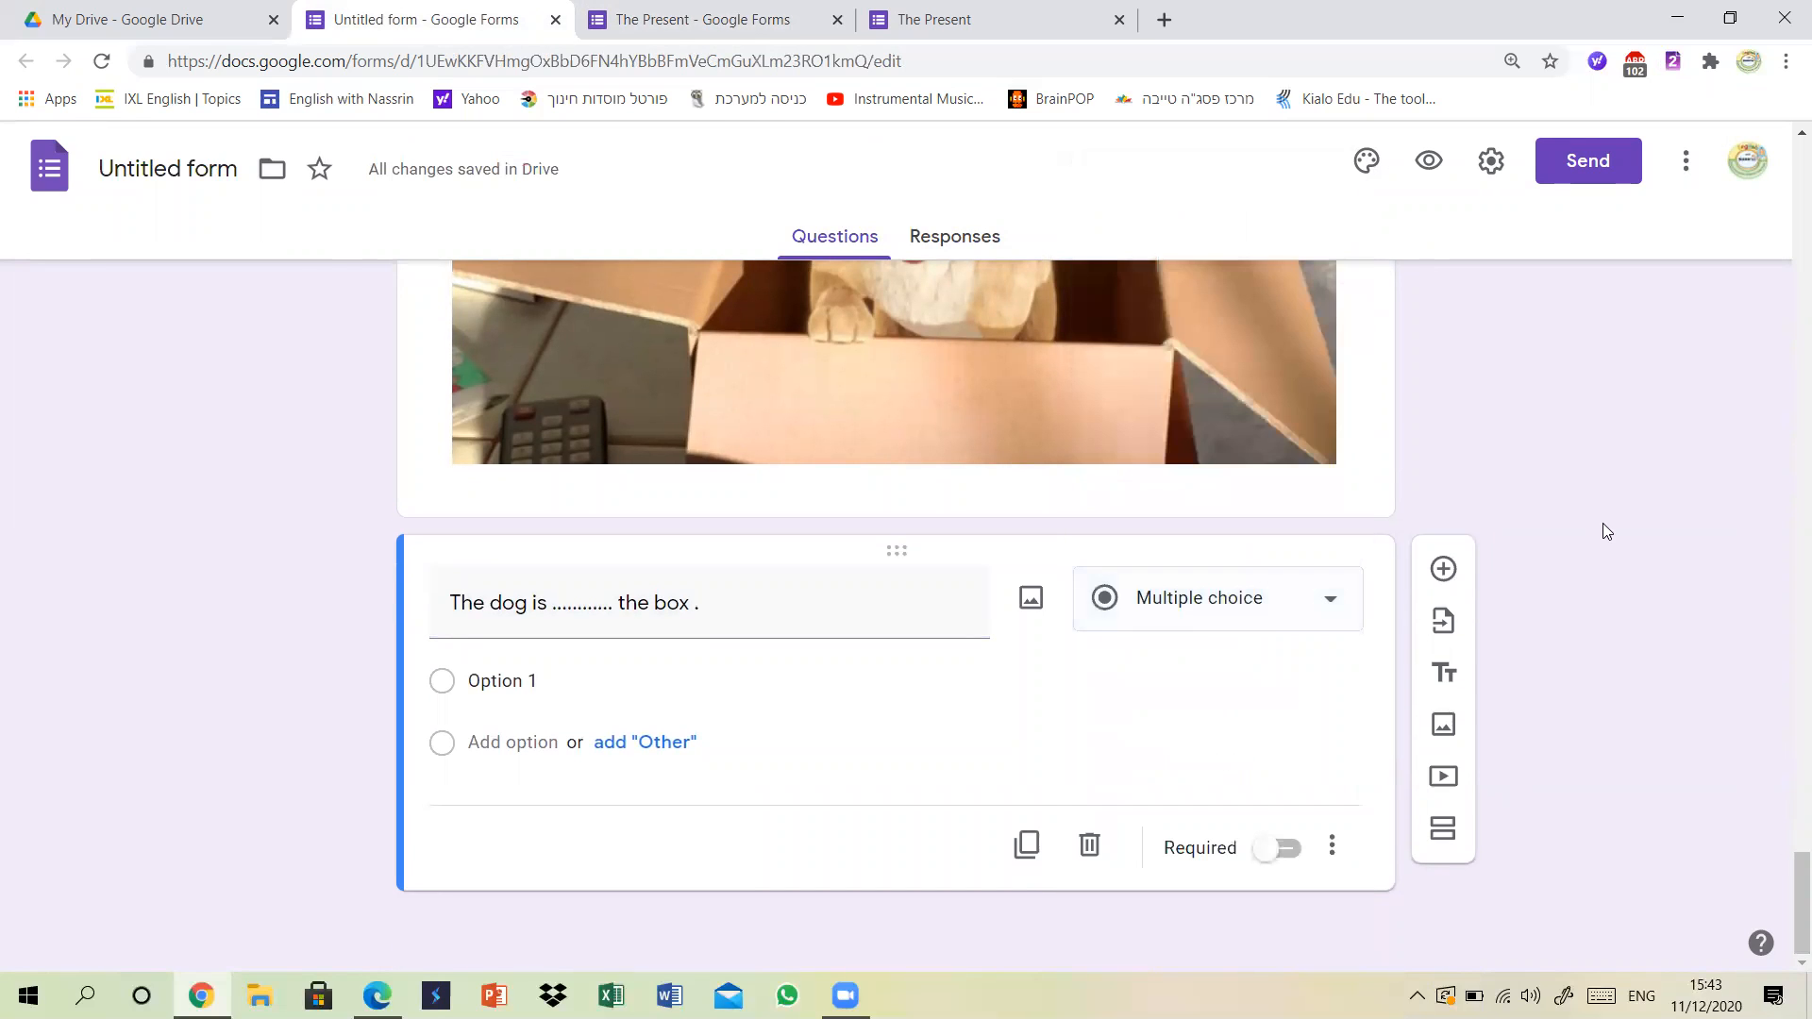
left_click(534, 678)
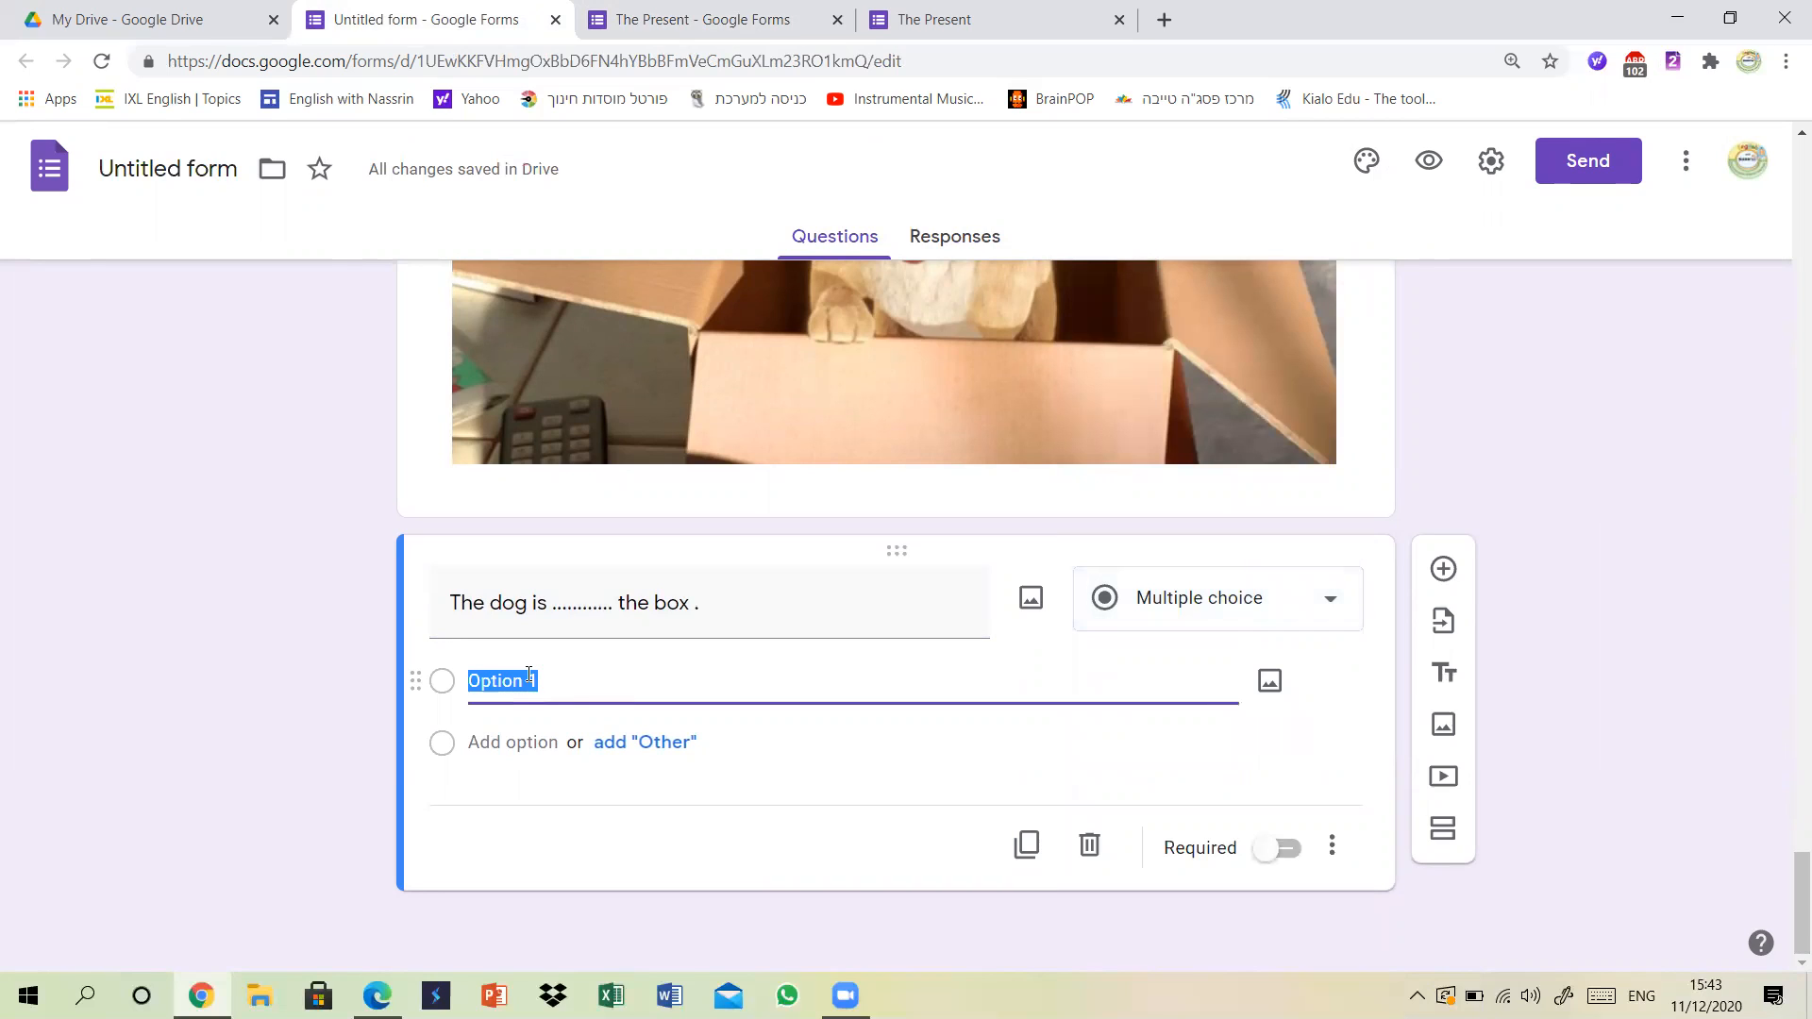
type("on")
left_click(519, 744)
type("under")
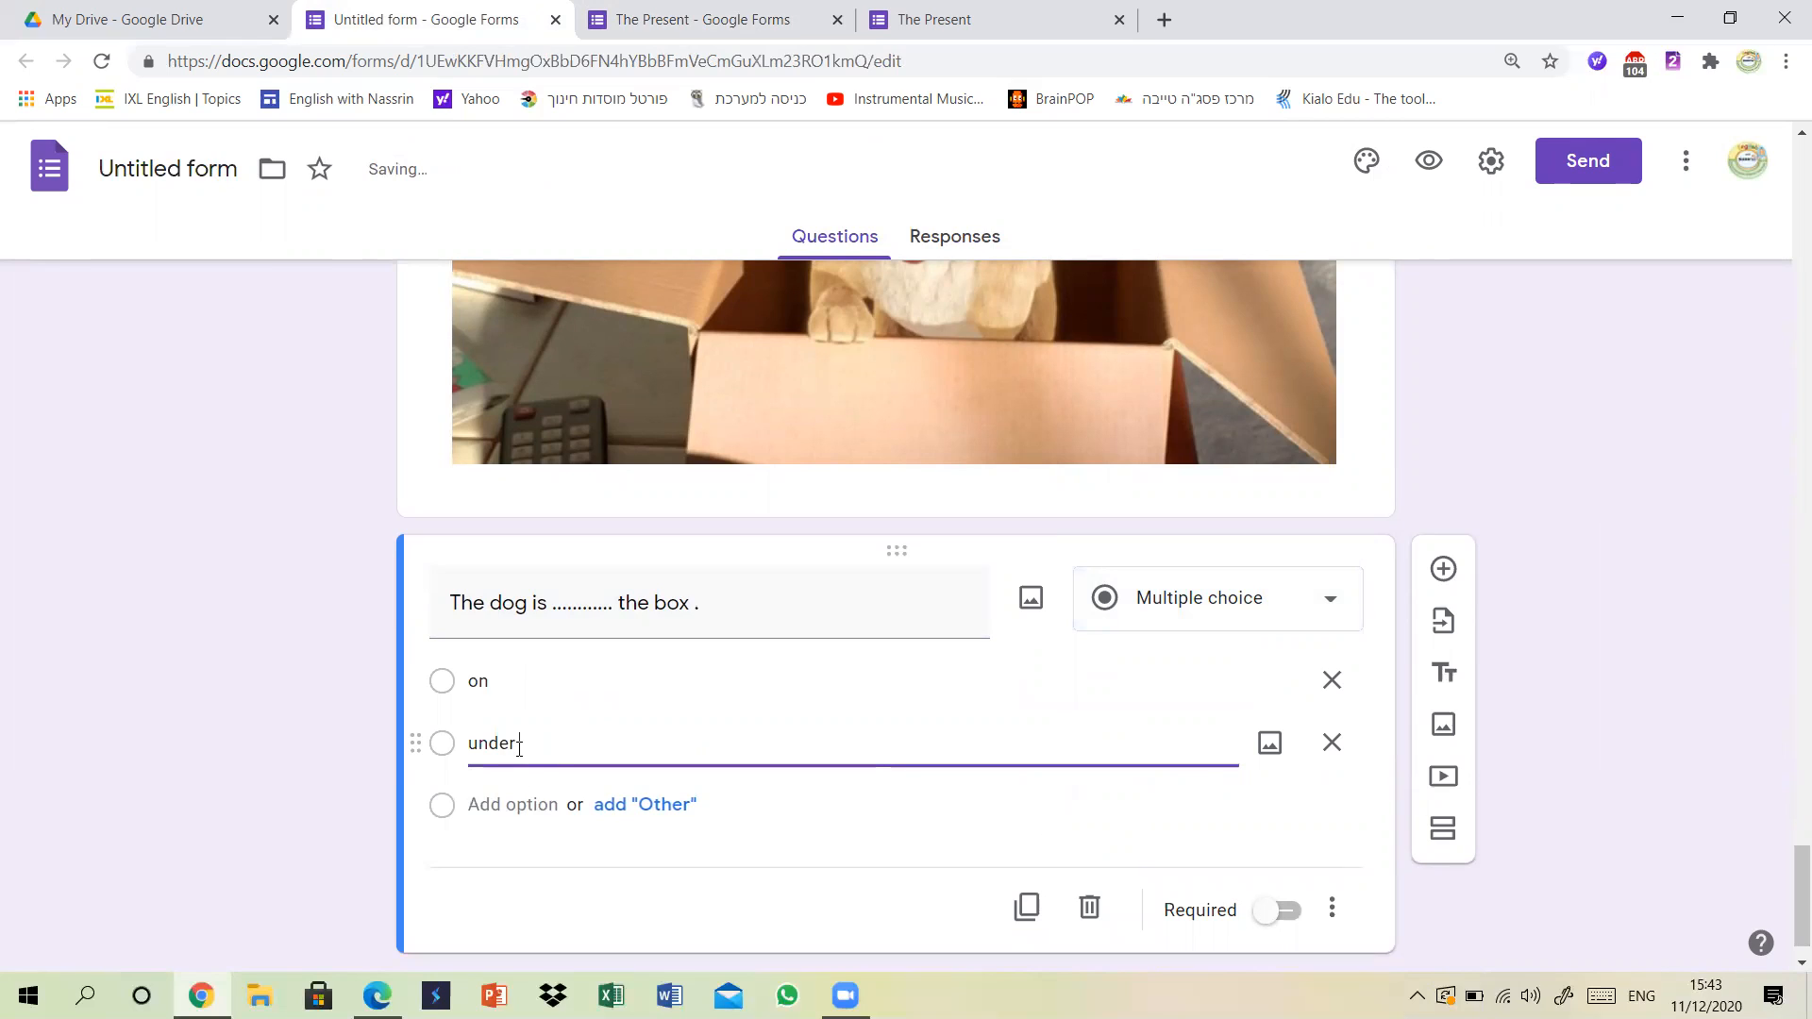
left_click(514, 804)
type("n")
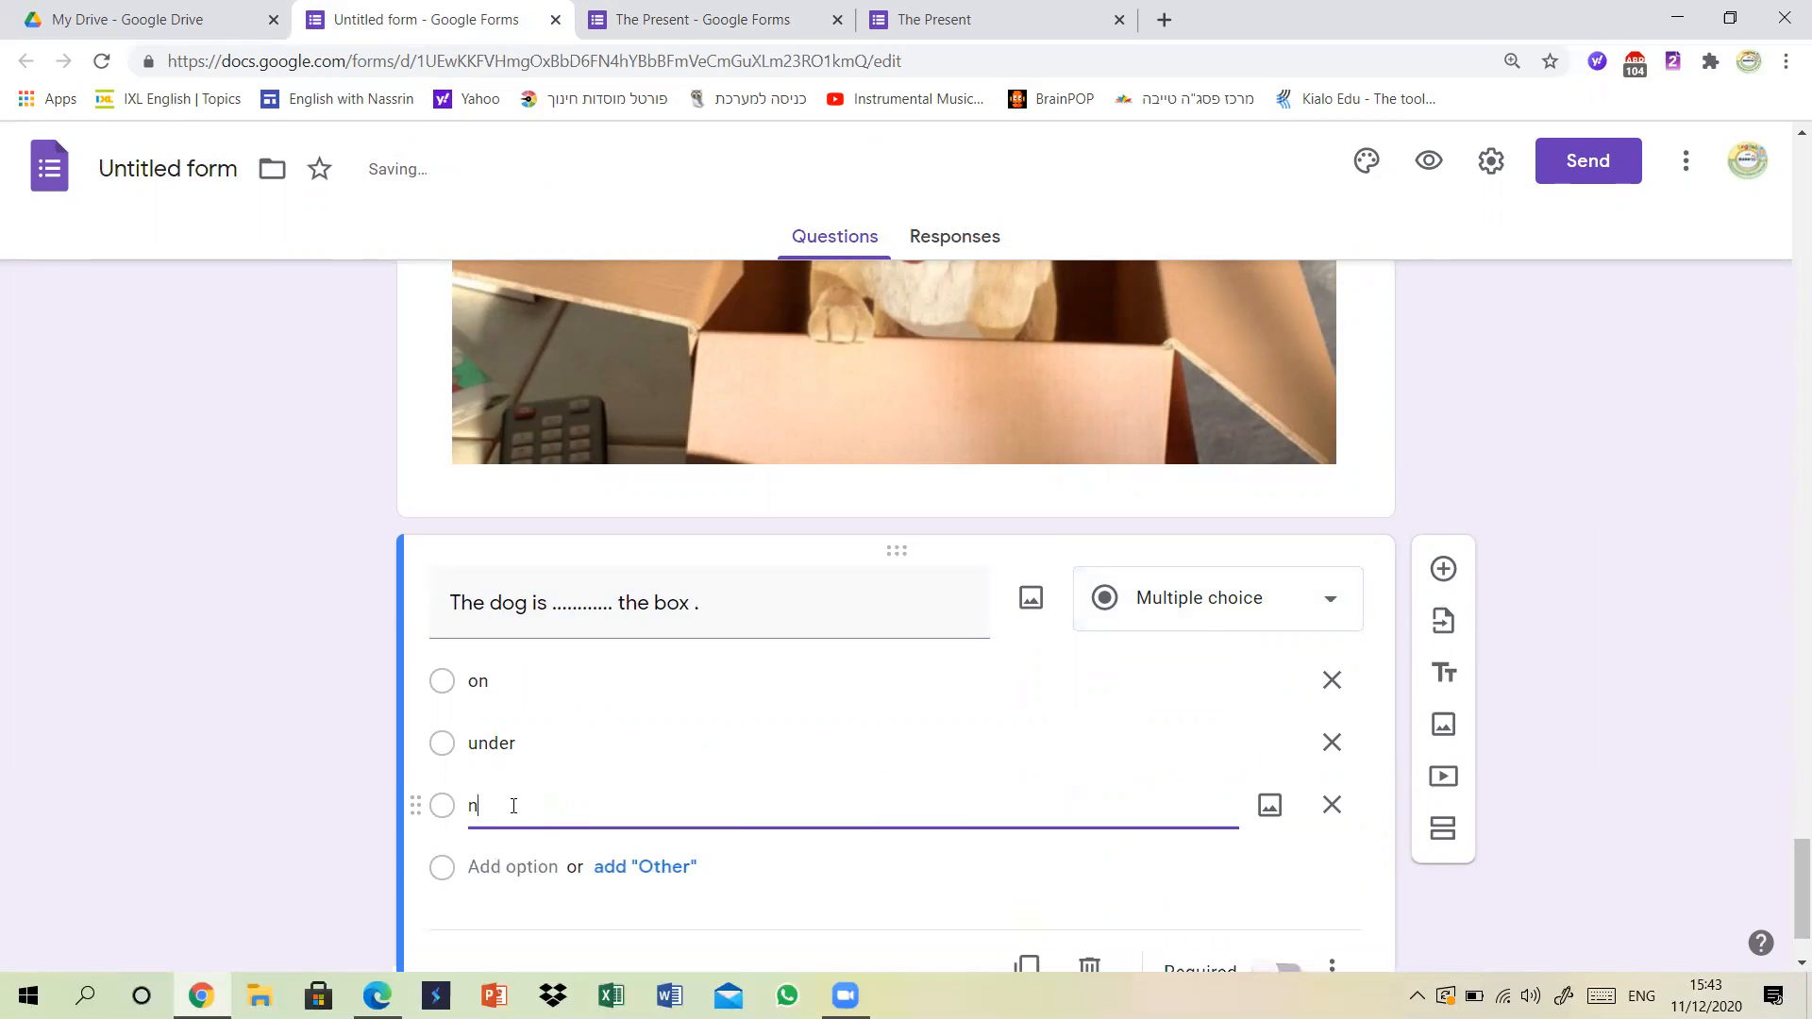
type("ext to")
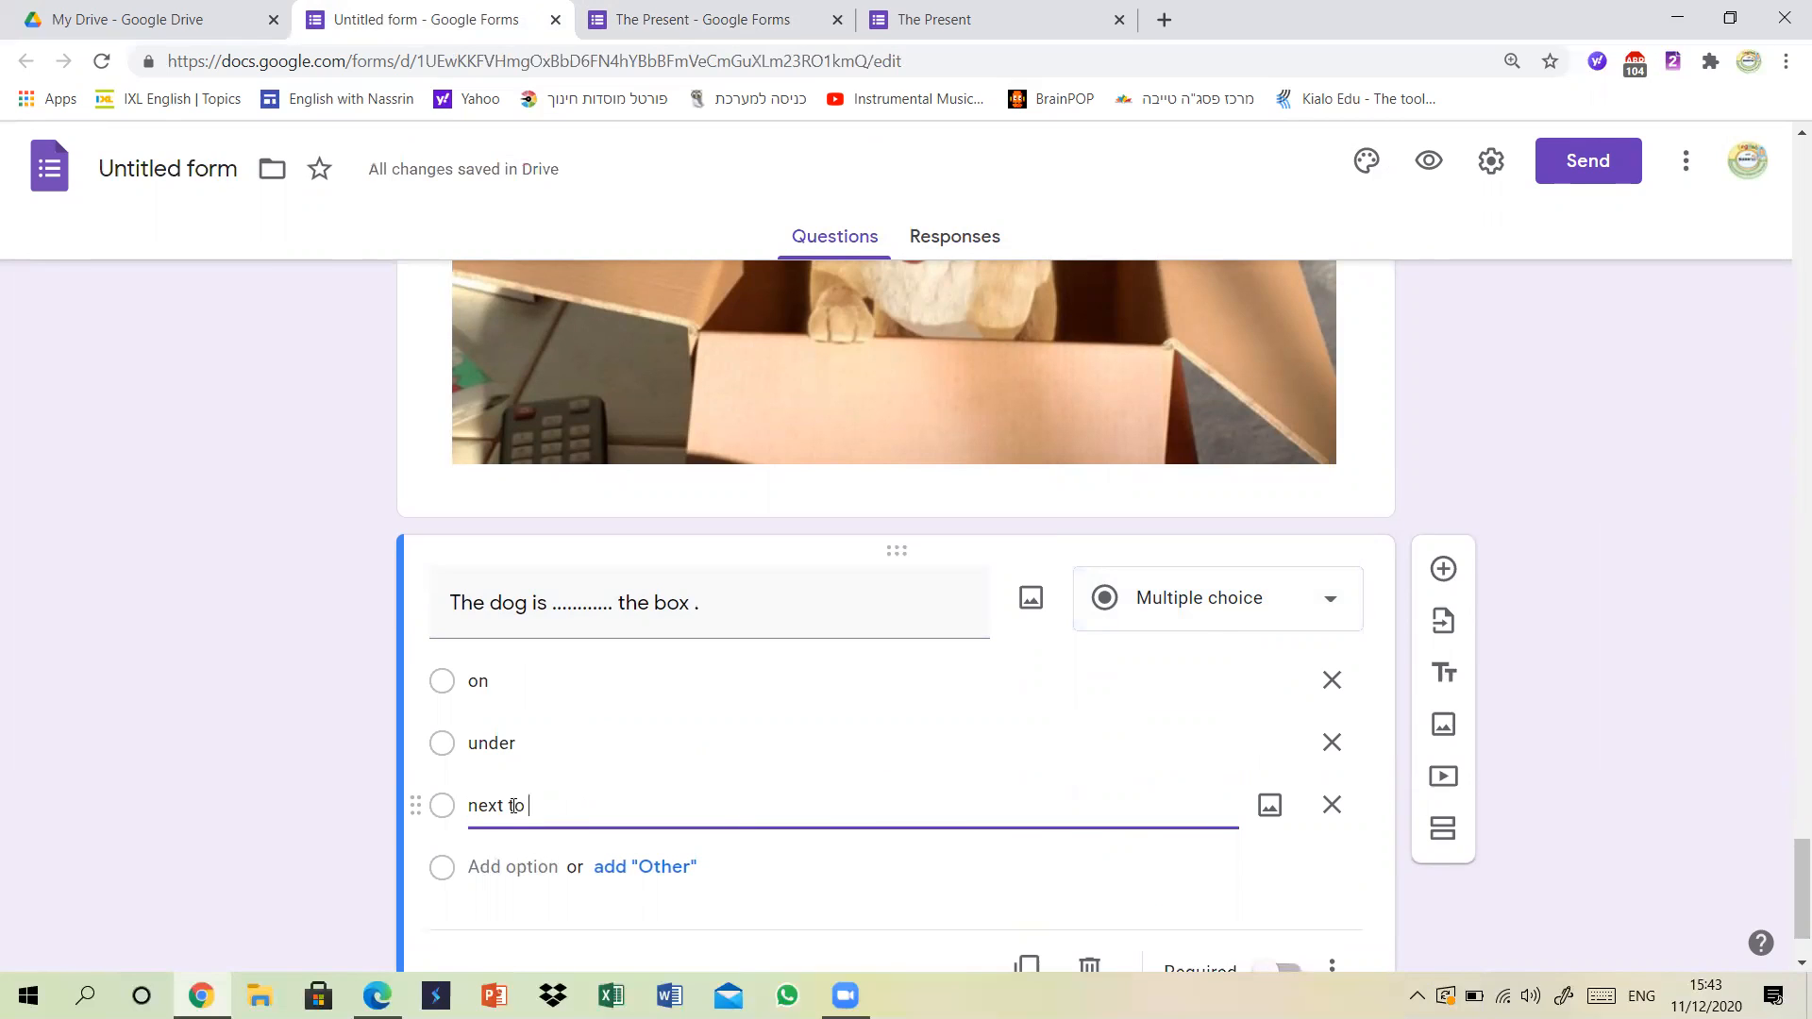
left_click(519, 867)
type("in")
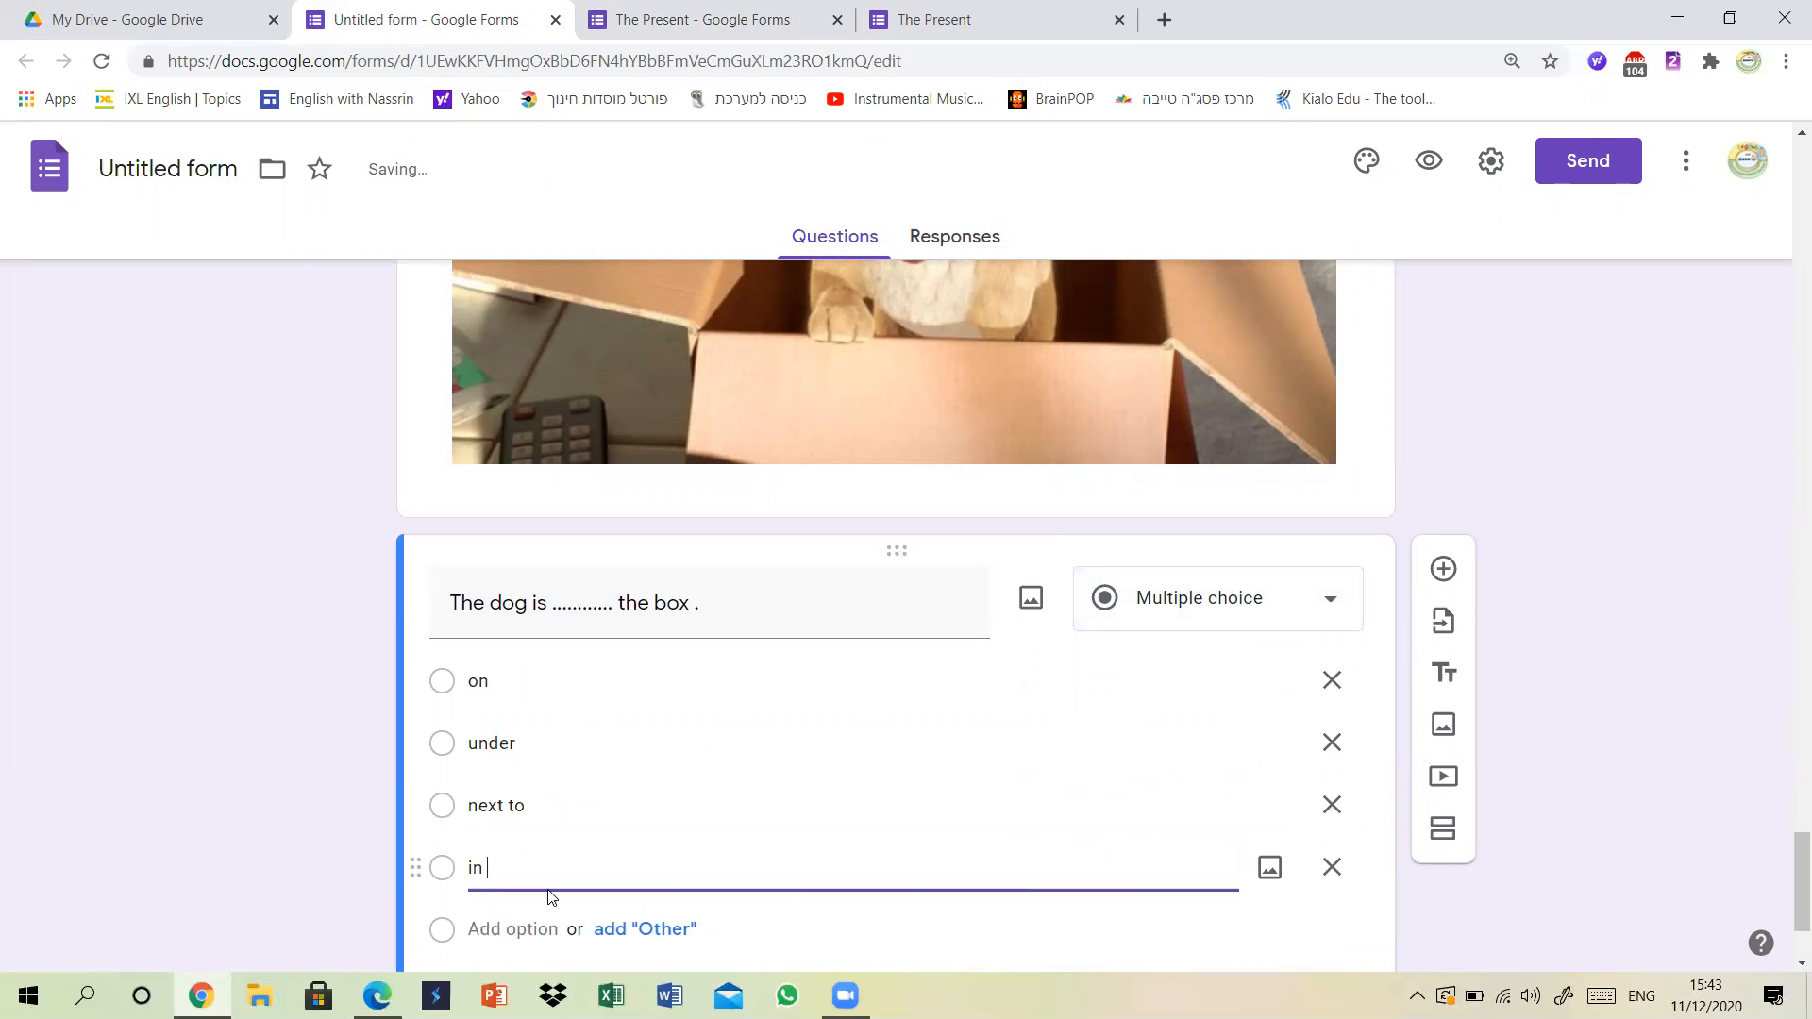
left_click(525, 932)
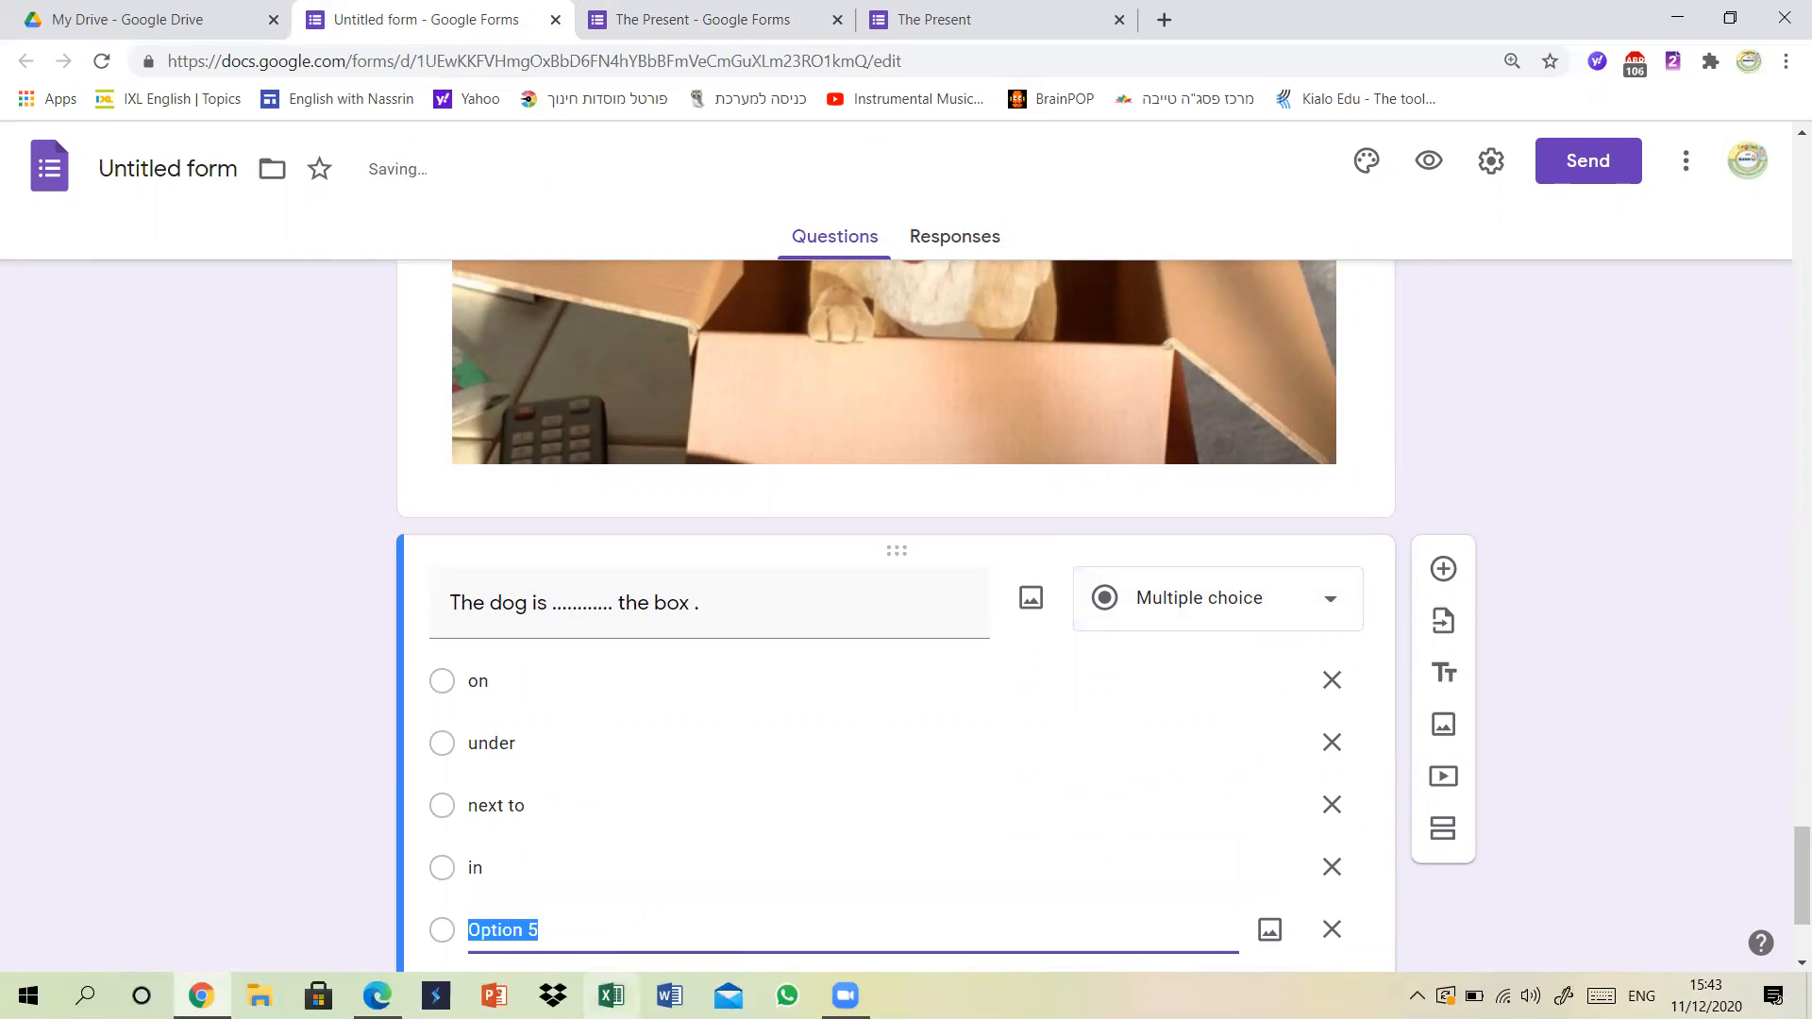
type("behind")
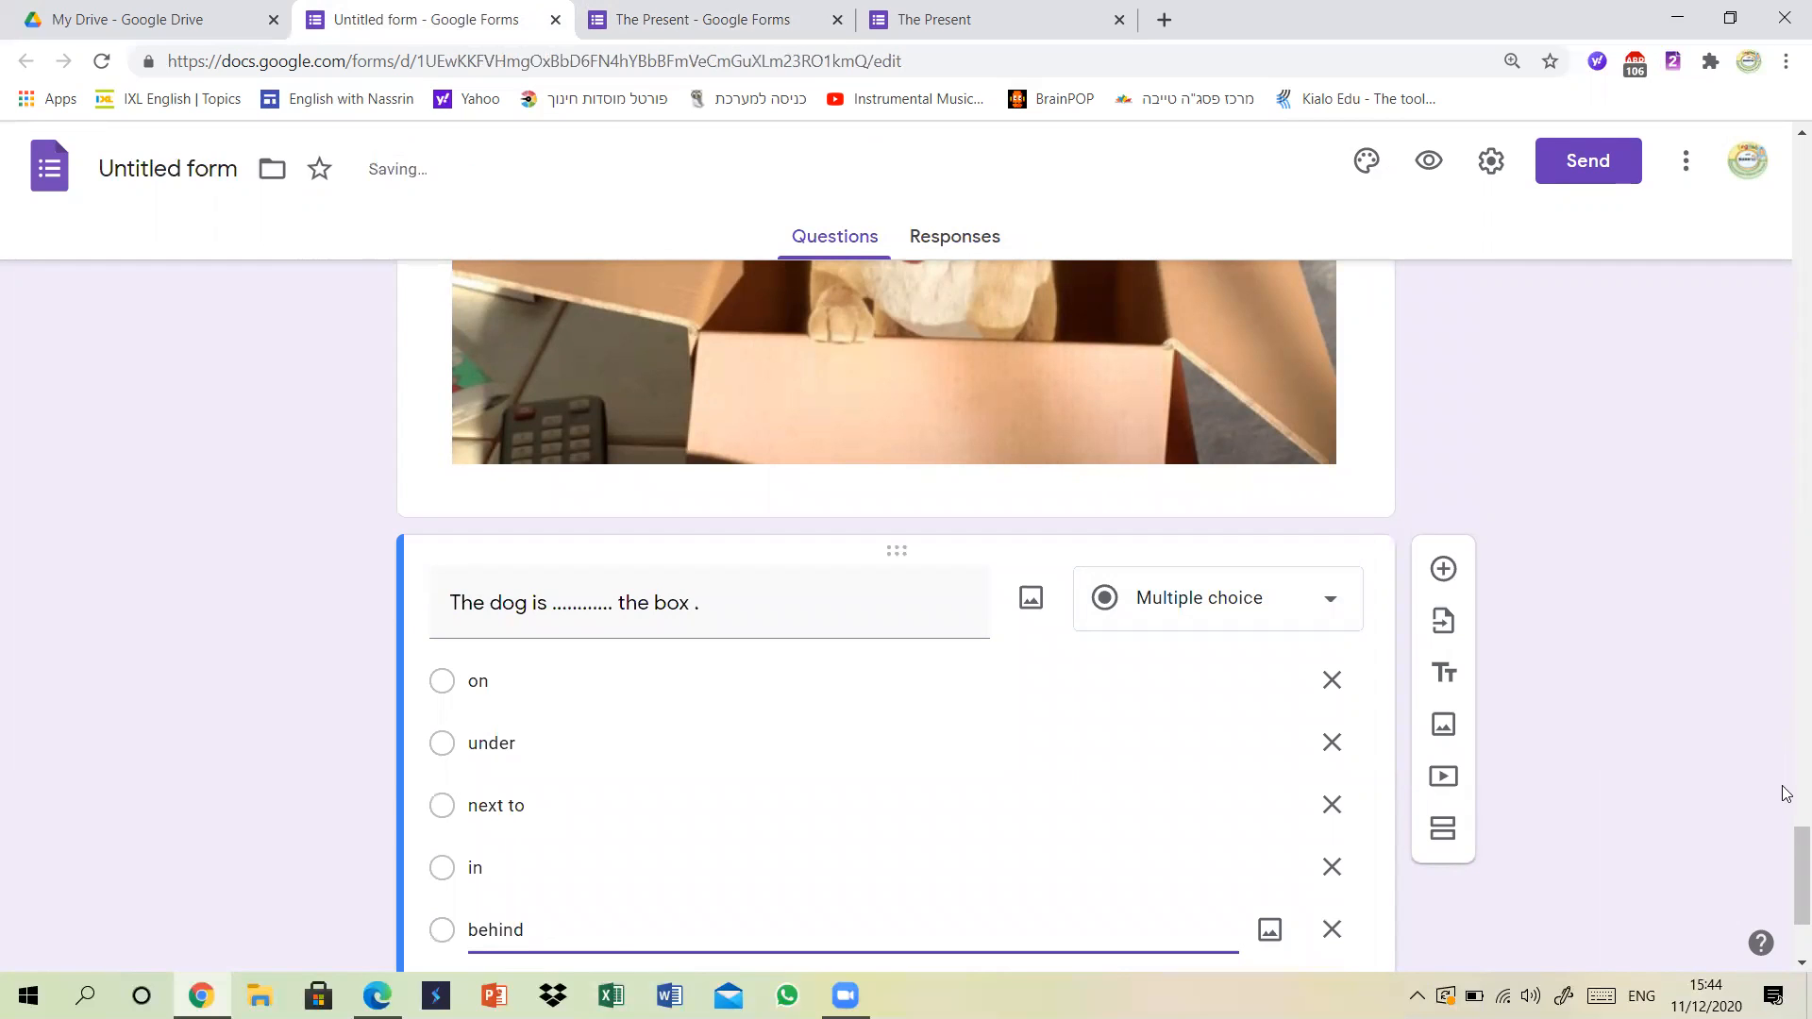
Make the question about the dog and the box required and add another question below it.
left_click_drag(1797, 865, 1796, 901)
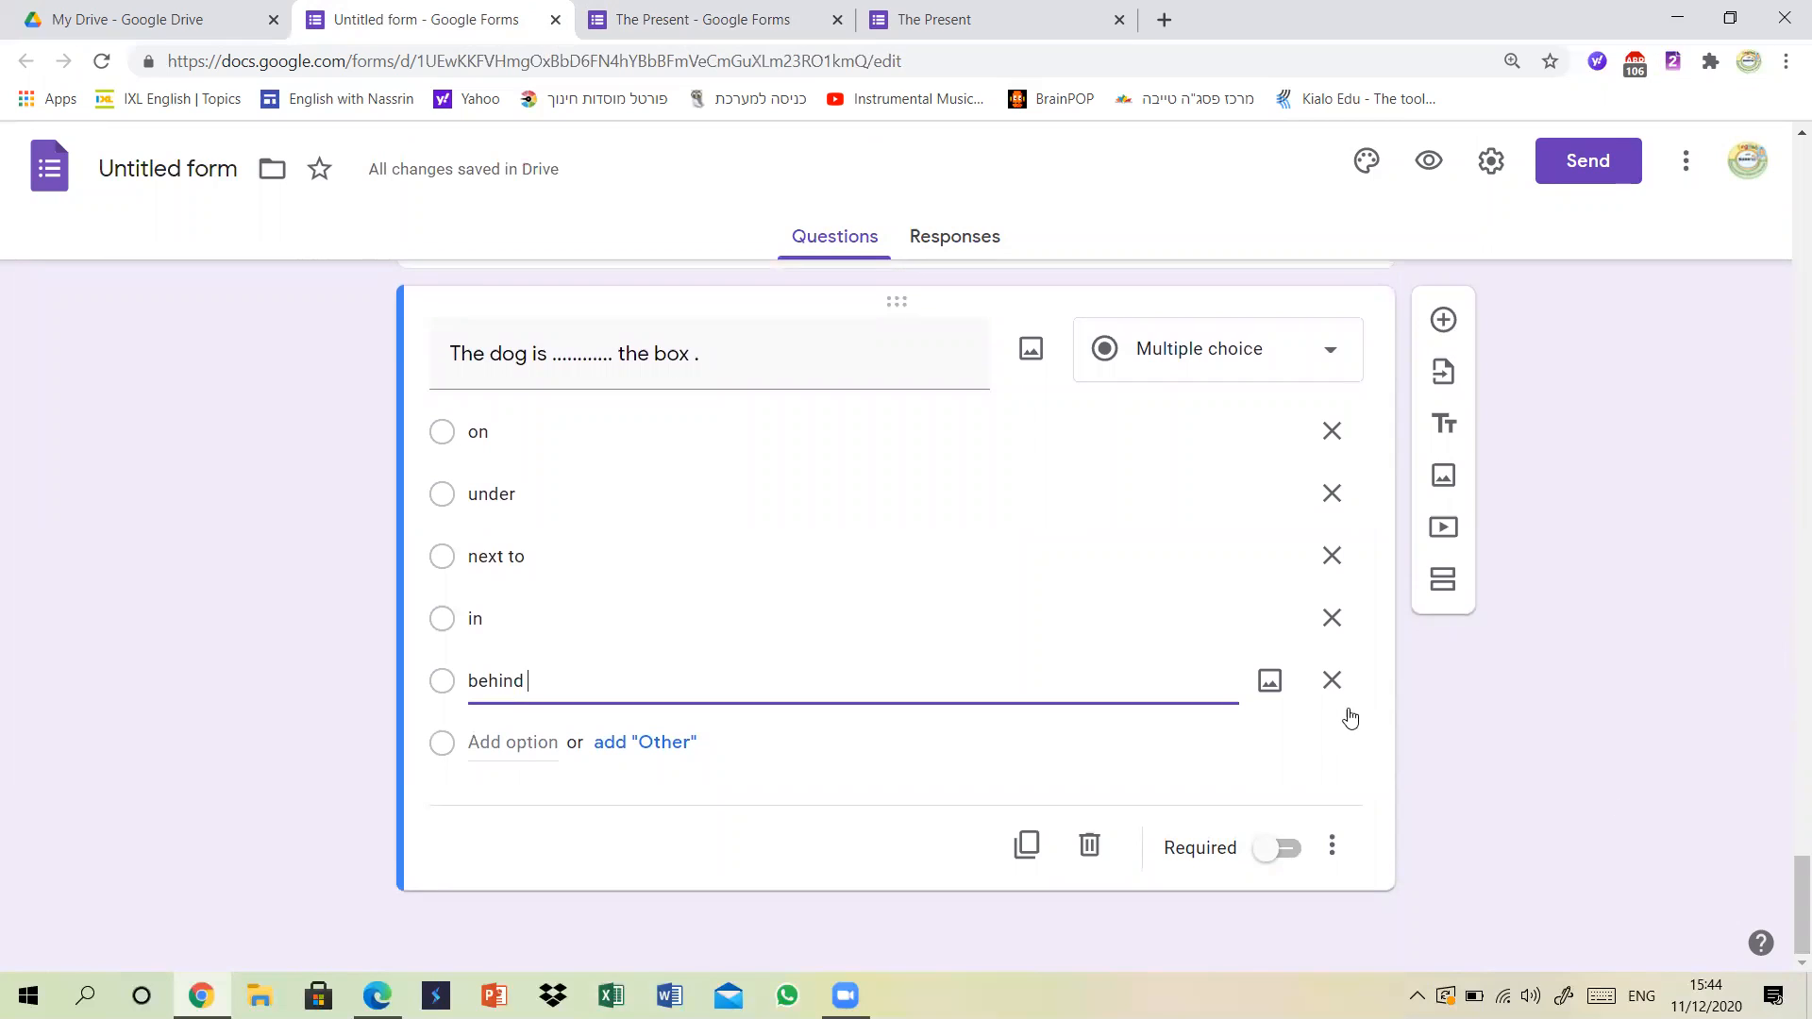
left_click(1272, 849)
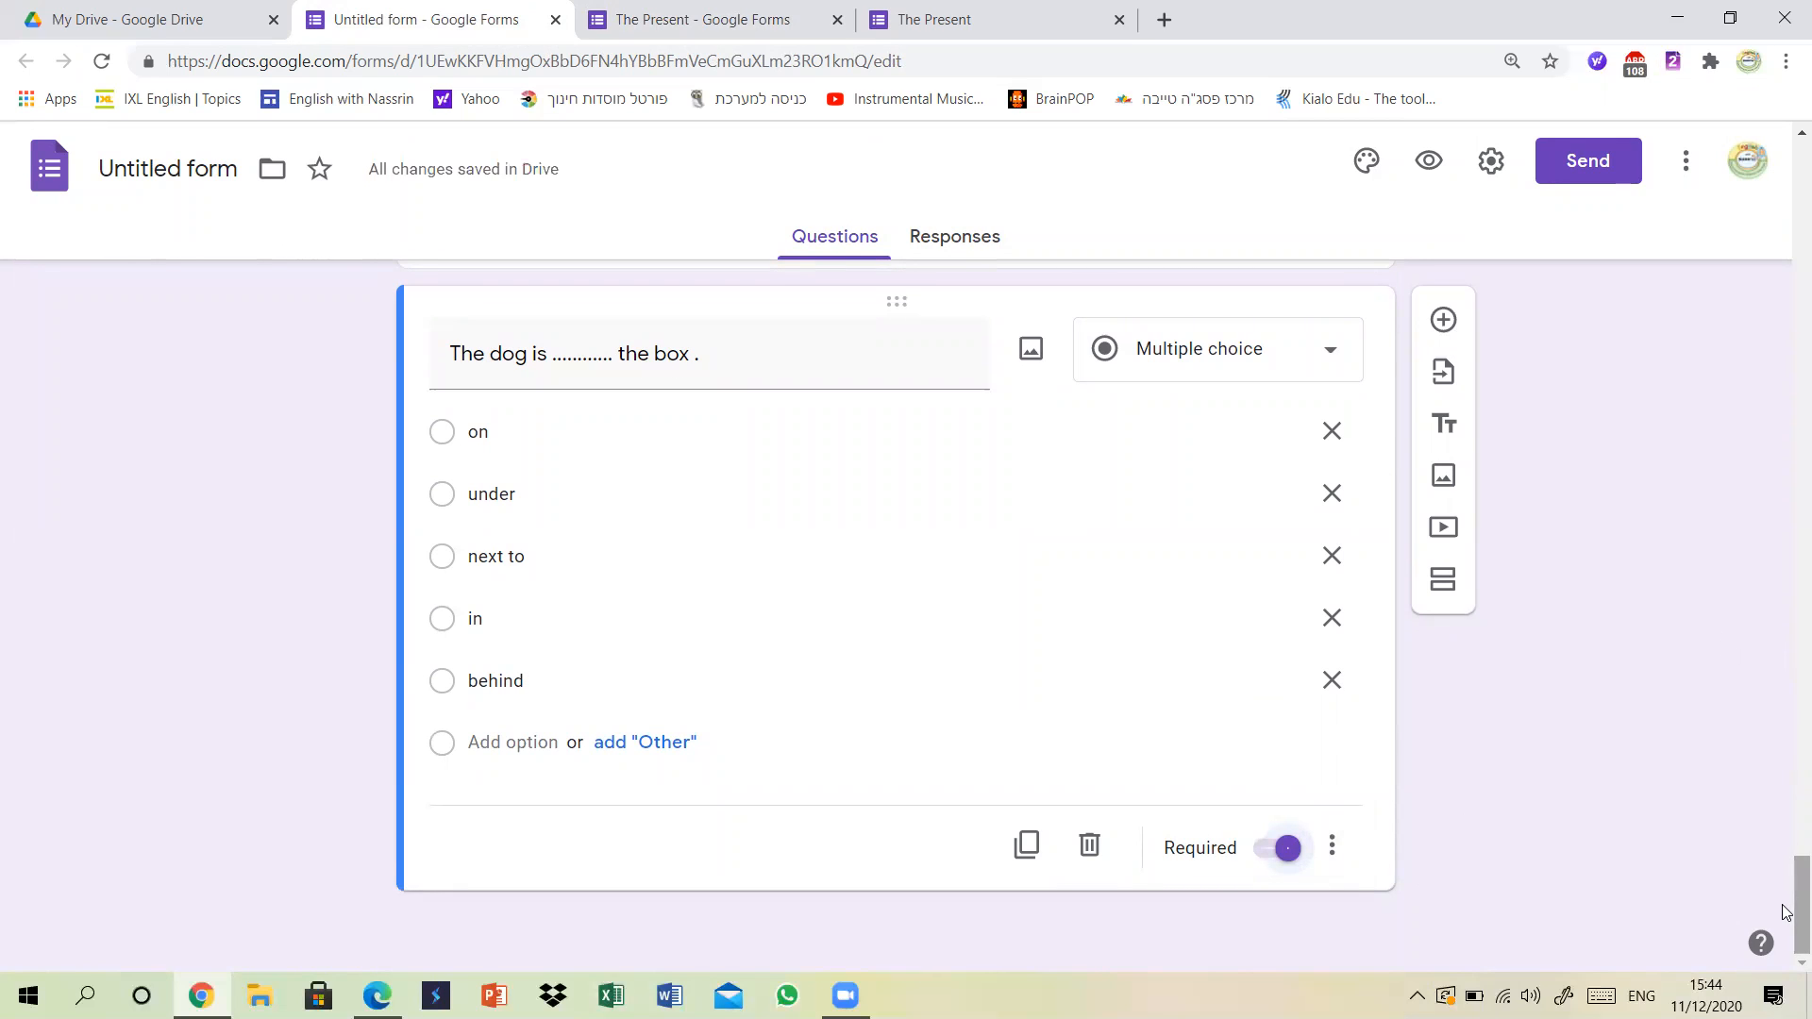
left_click(1443, 319)
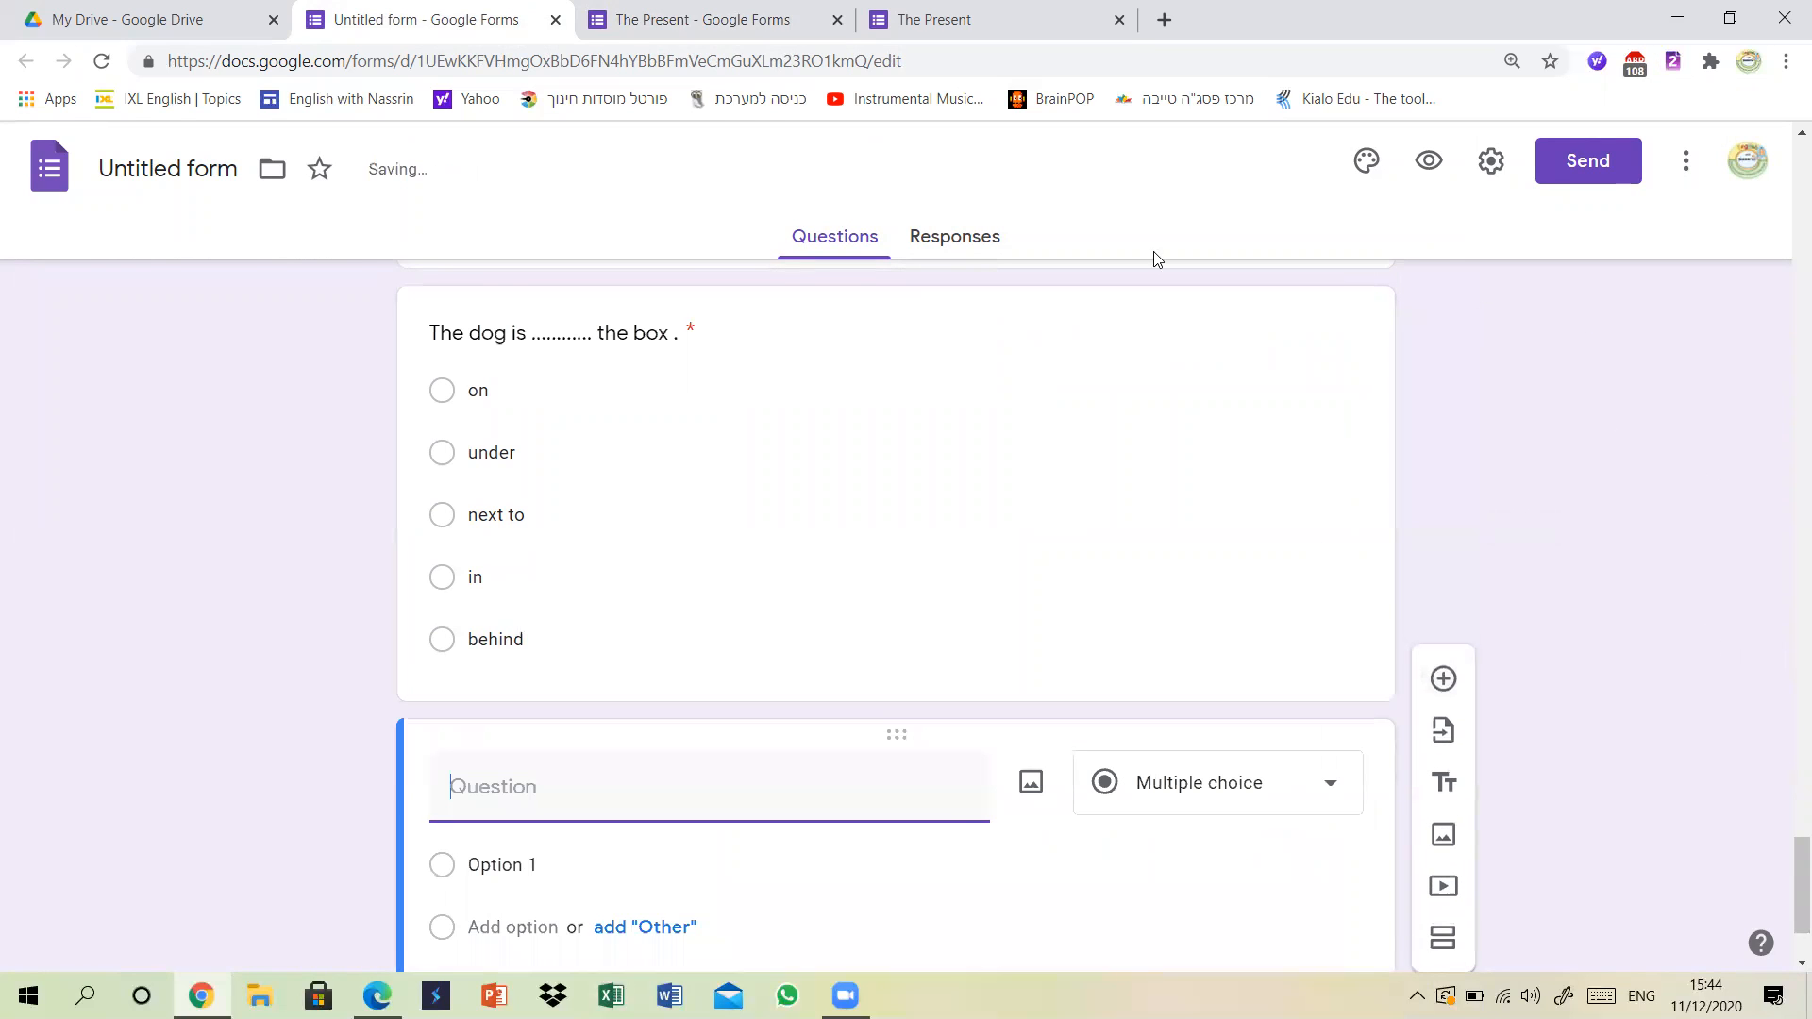
Copy "Do you think the dog and the boy are going to be good friends? Why" from the existing form into the new question.
left_click(699, 13)
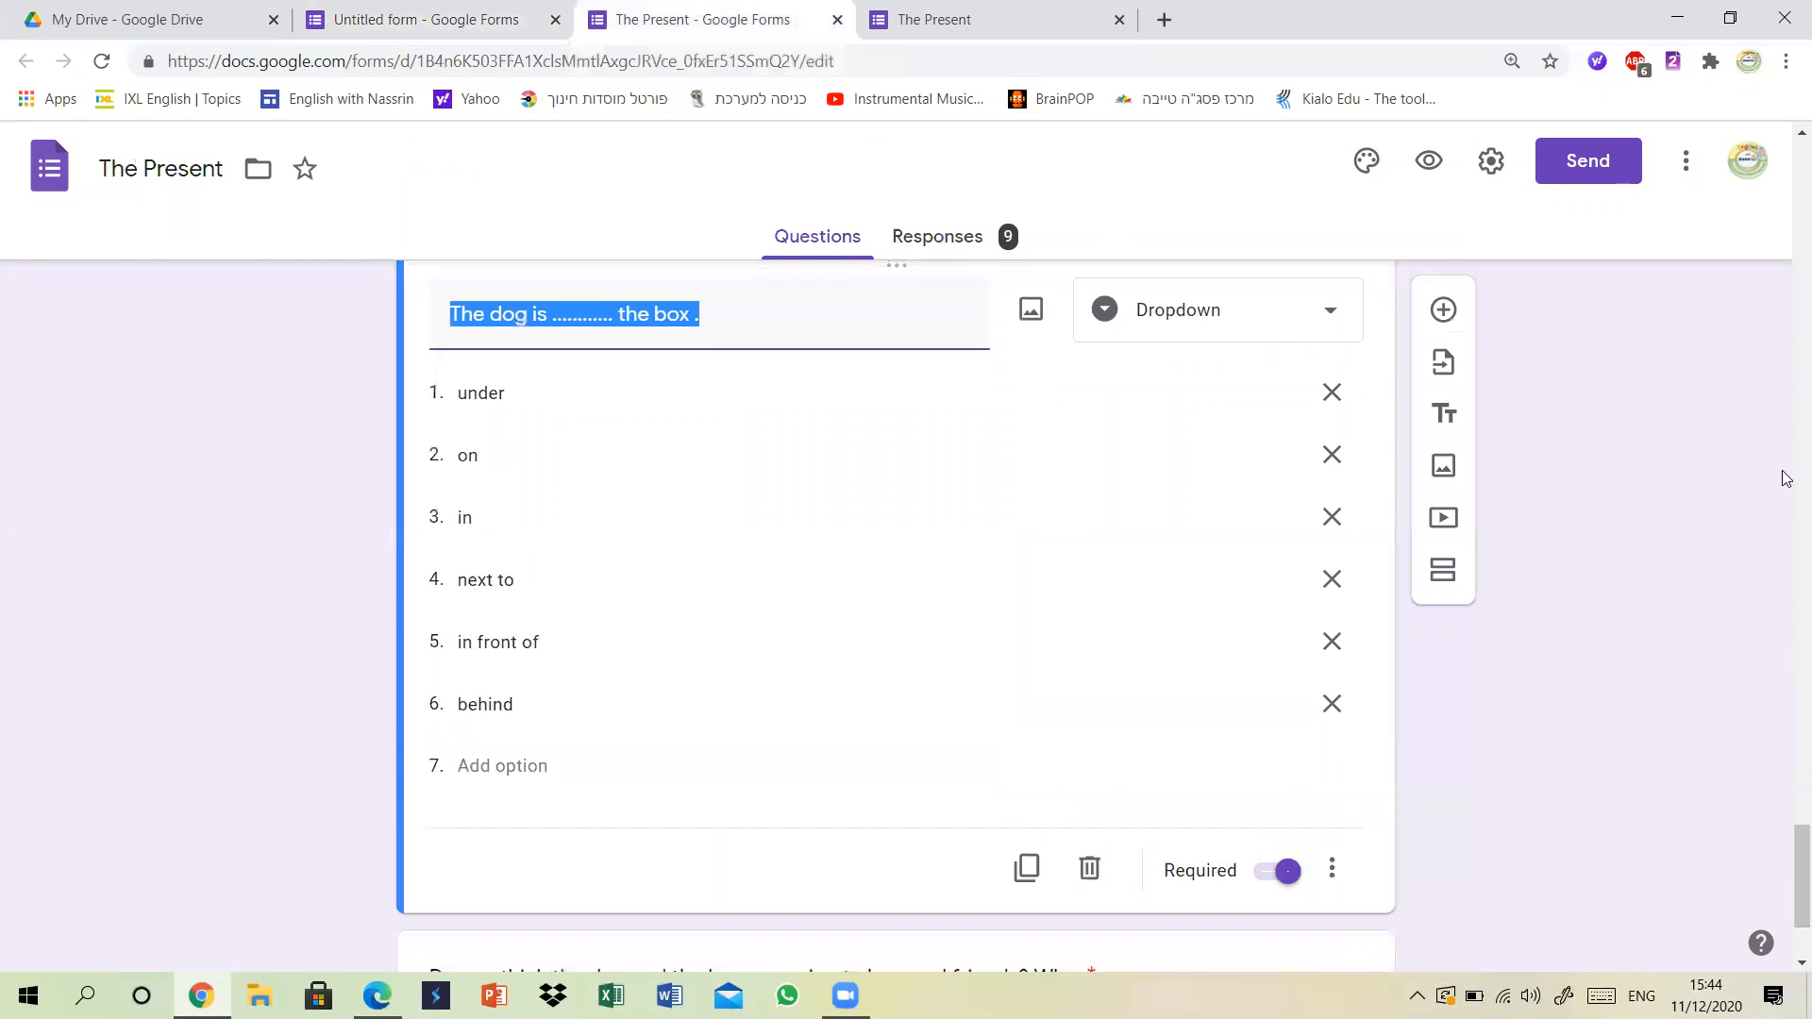
scroll(1789, 844, "down", 3)
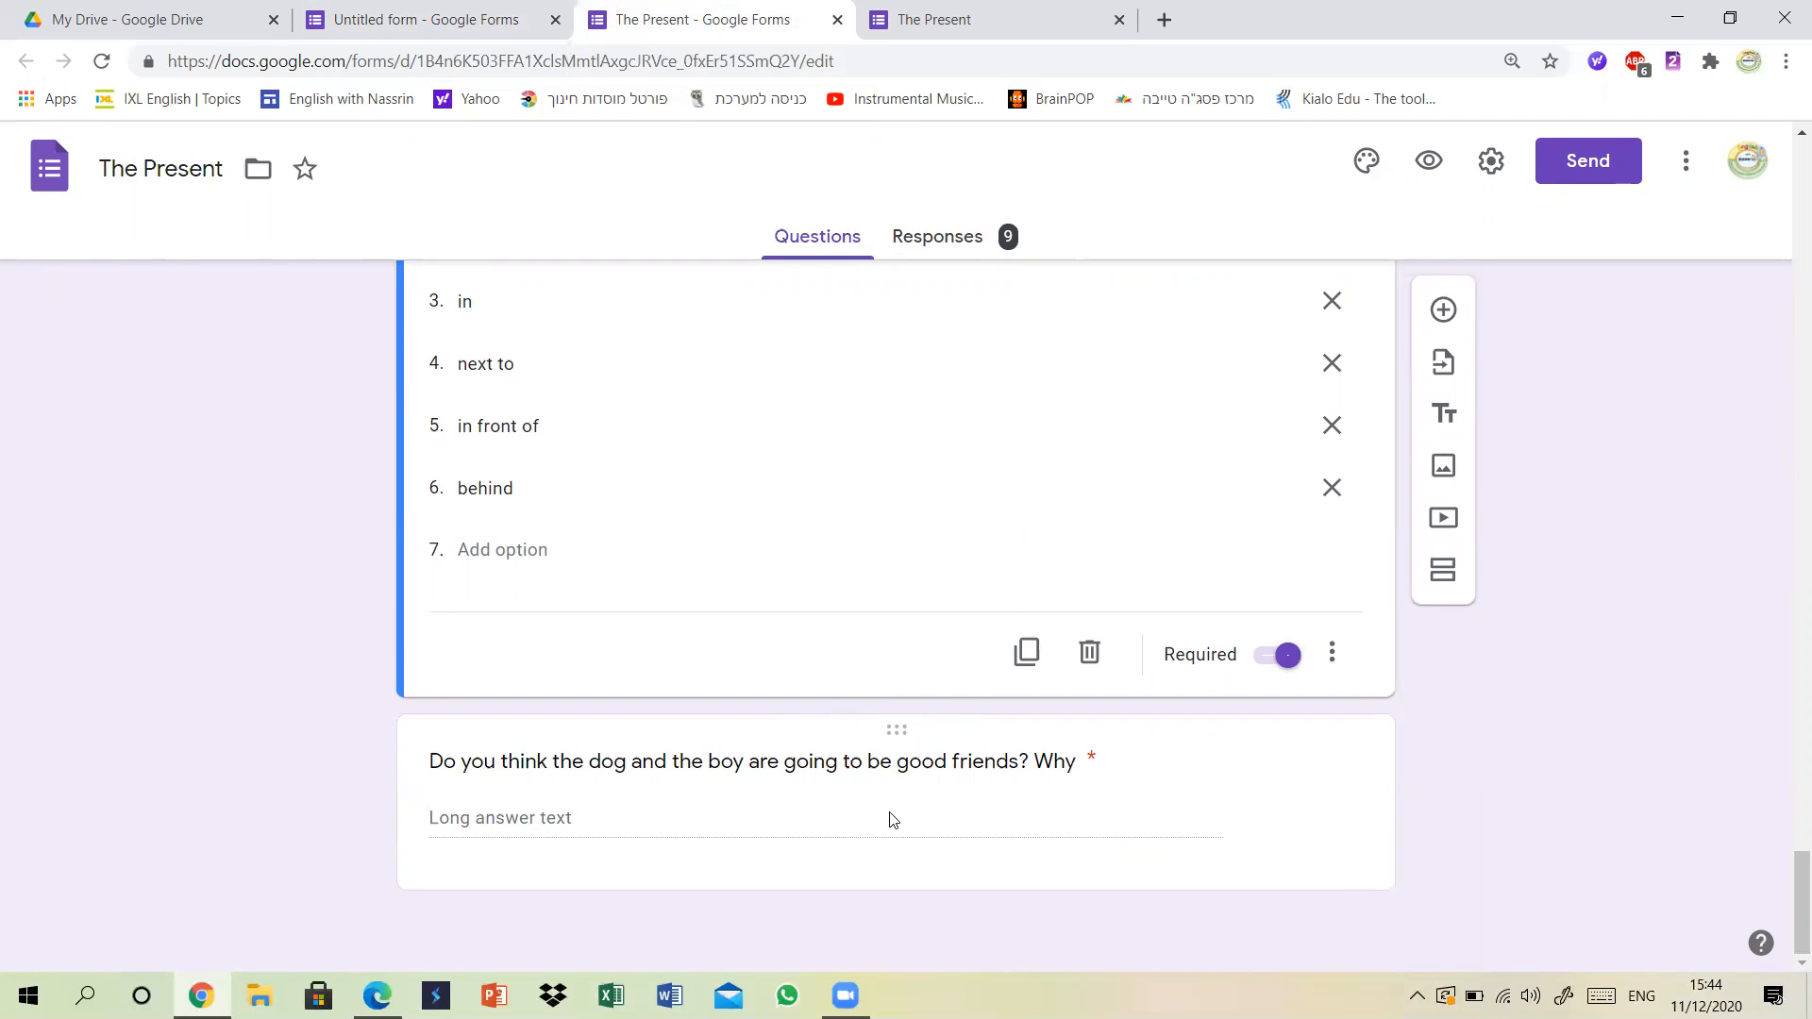
left_click(911, 753)
triple_click(829, 636)
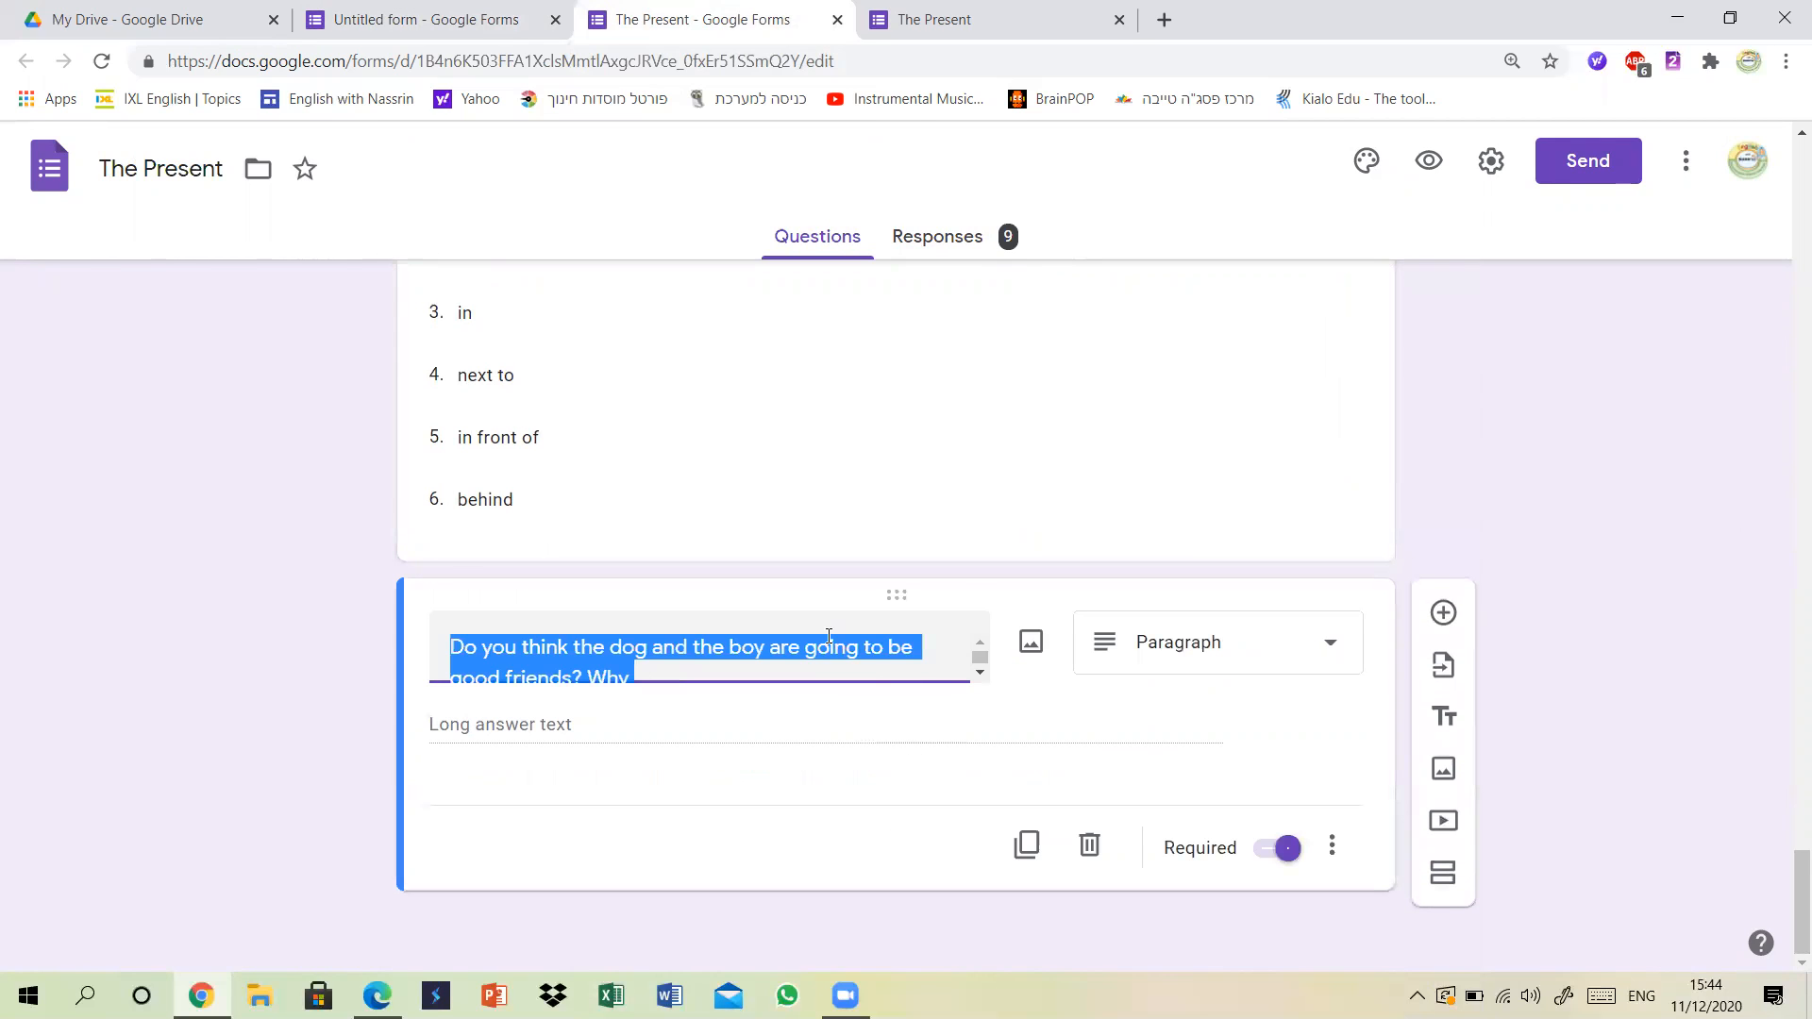
right_click(826, 636)
left_click(965, 344)
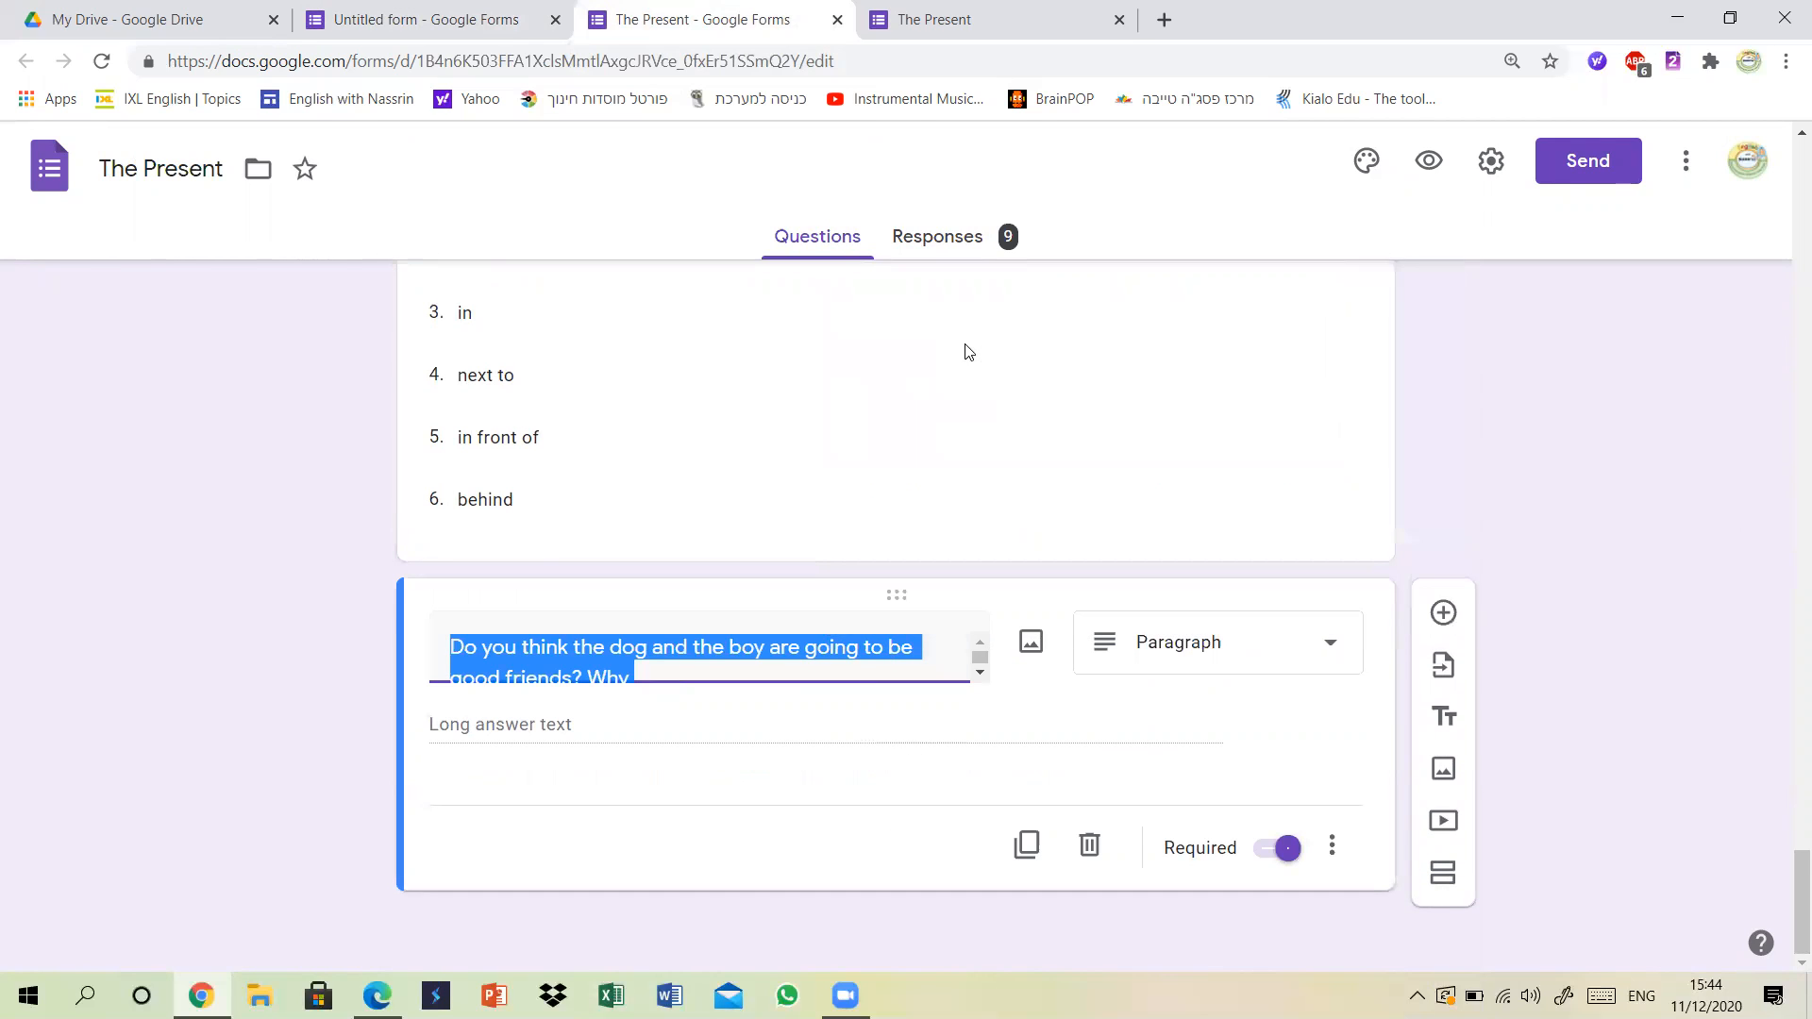
left_click(427, 19)
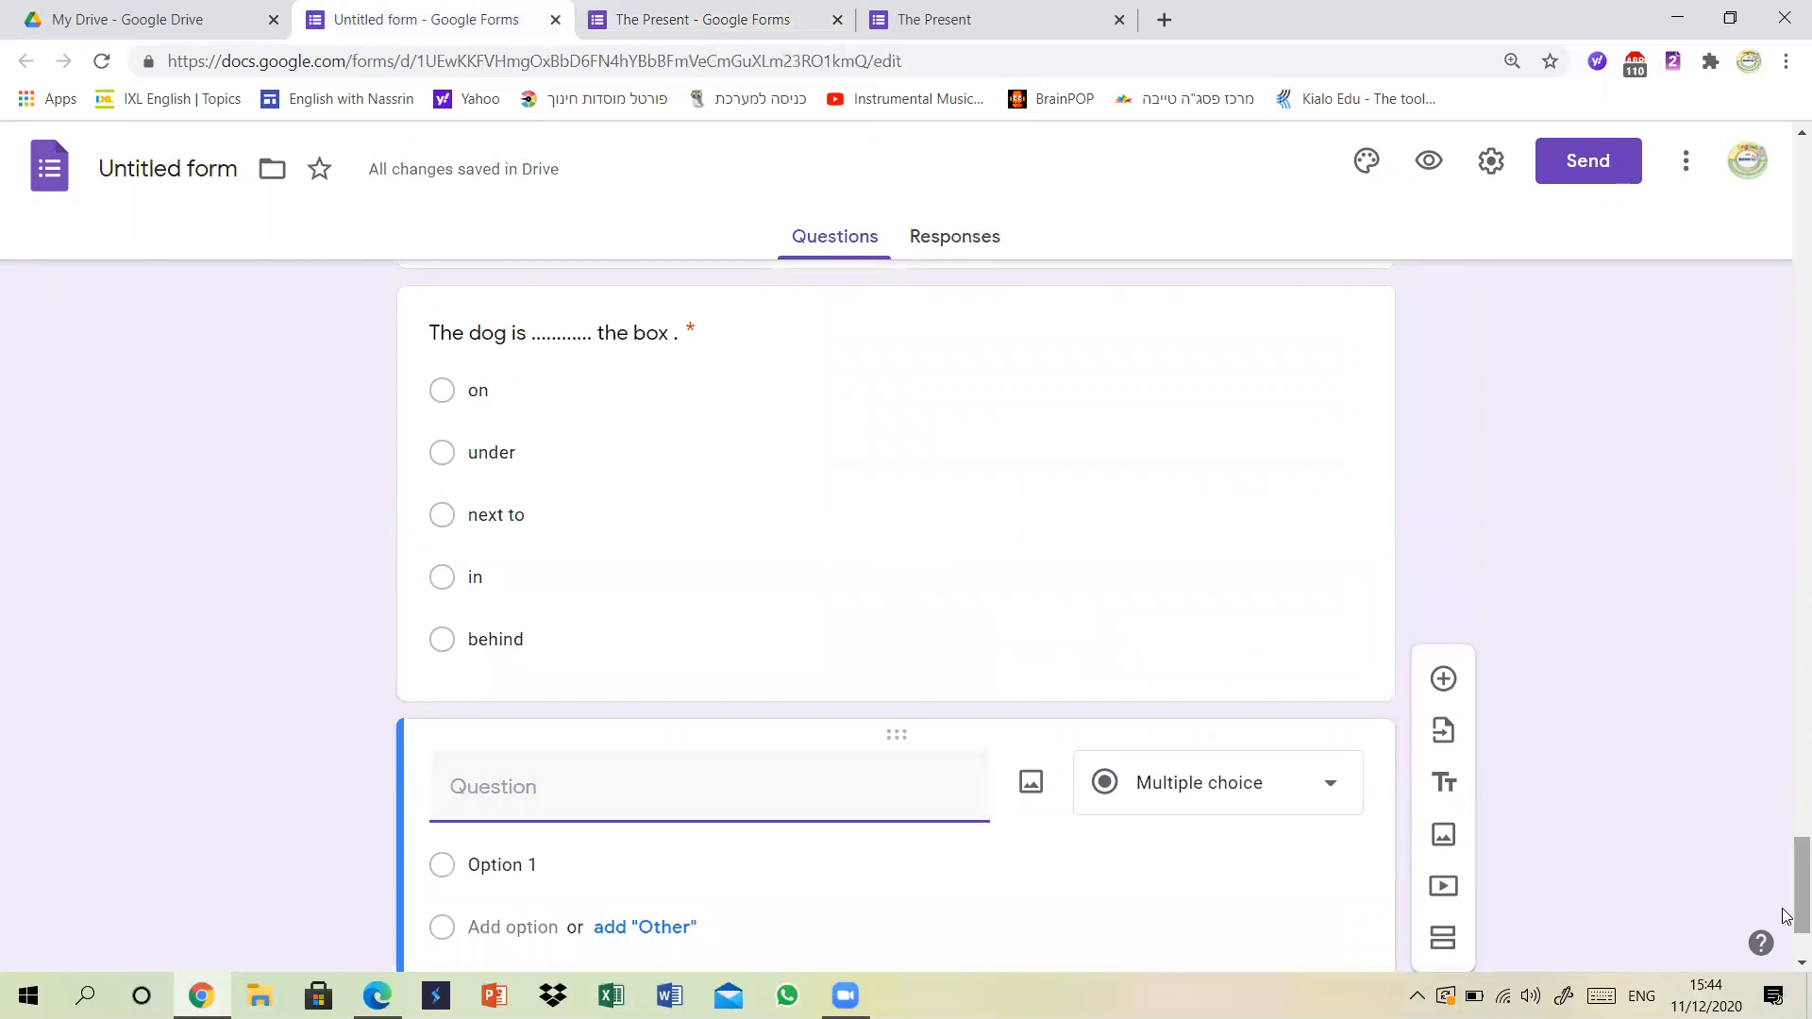
key("ctrl+v")
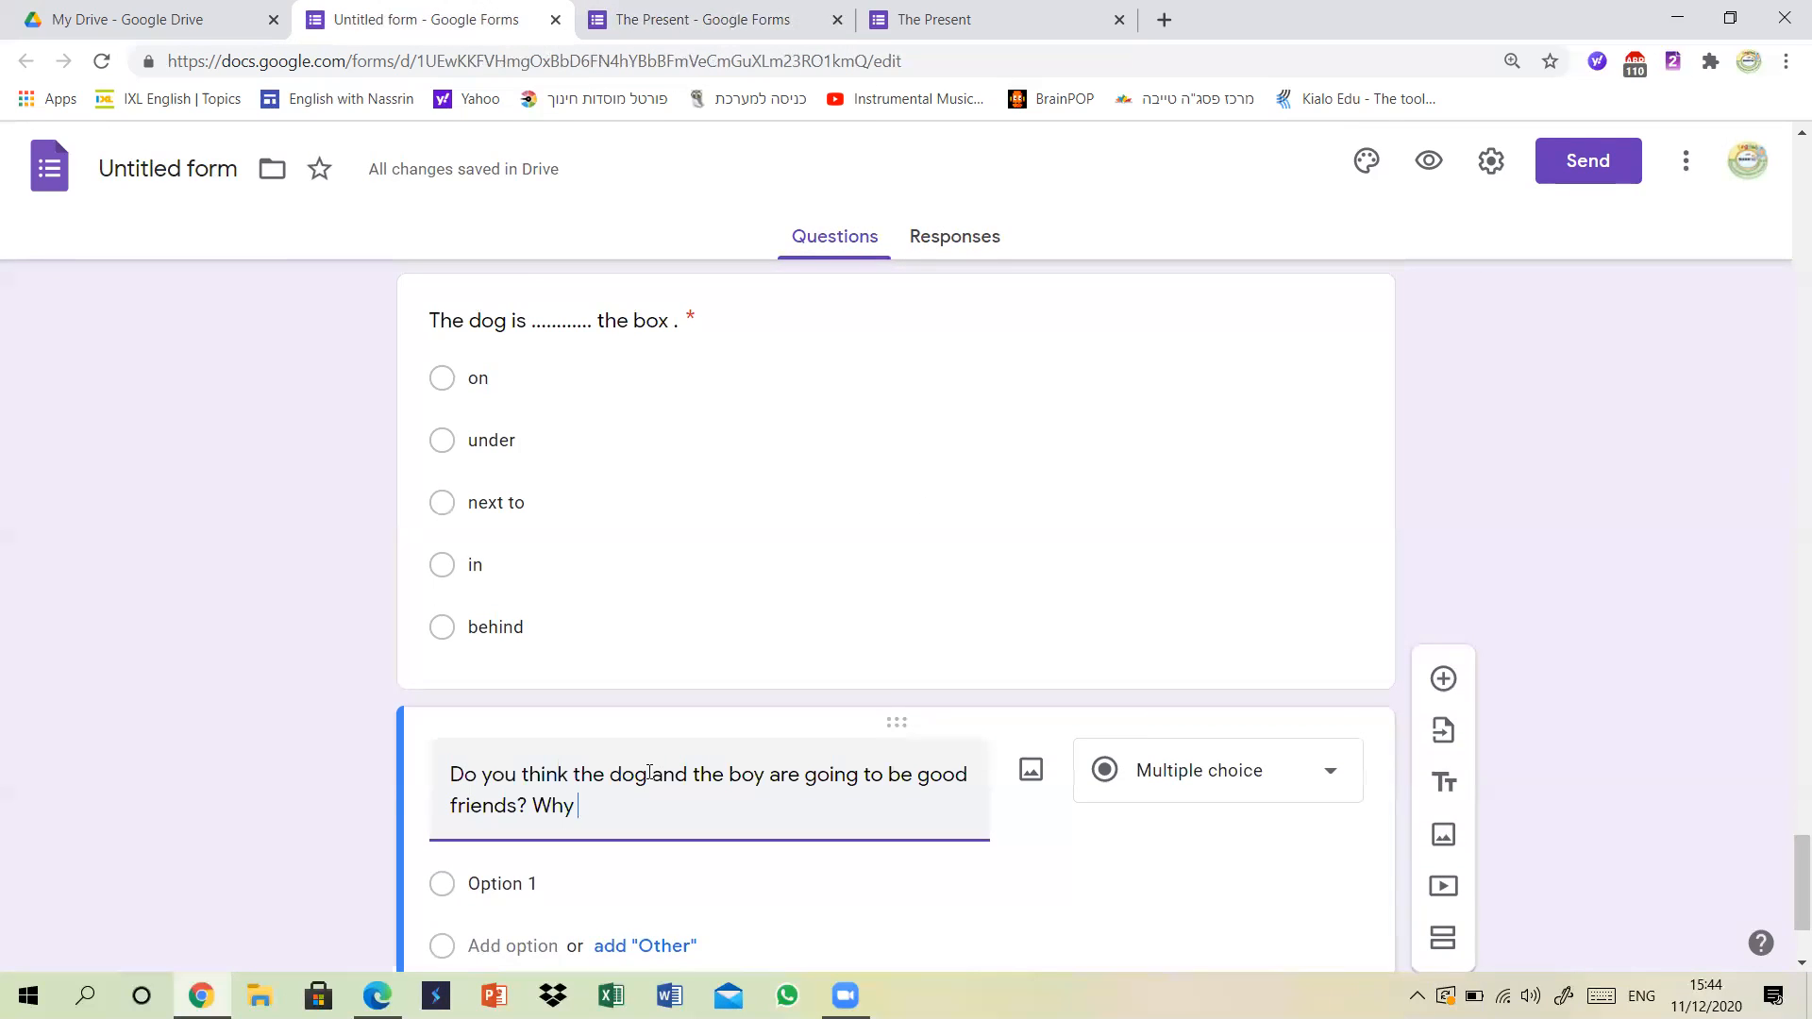
Set the type of the good friends question to Paragraph and make it required.
left_click(1330, 791)
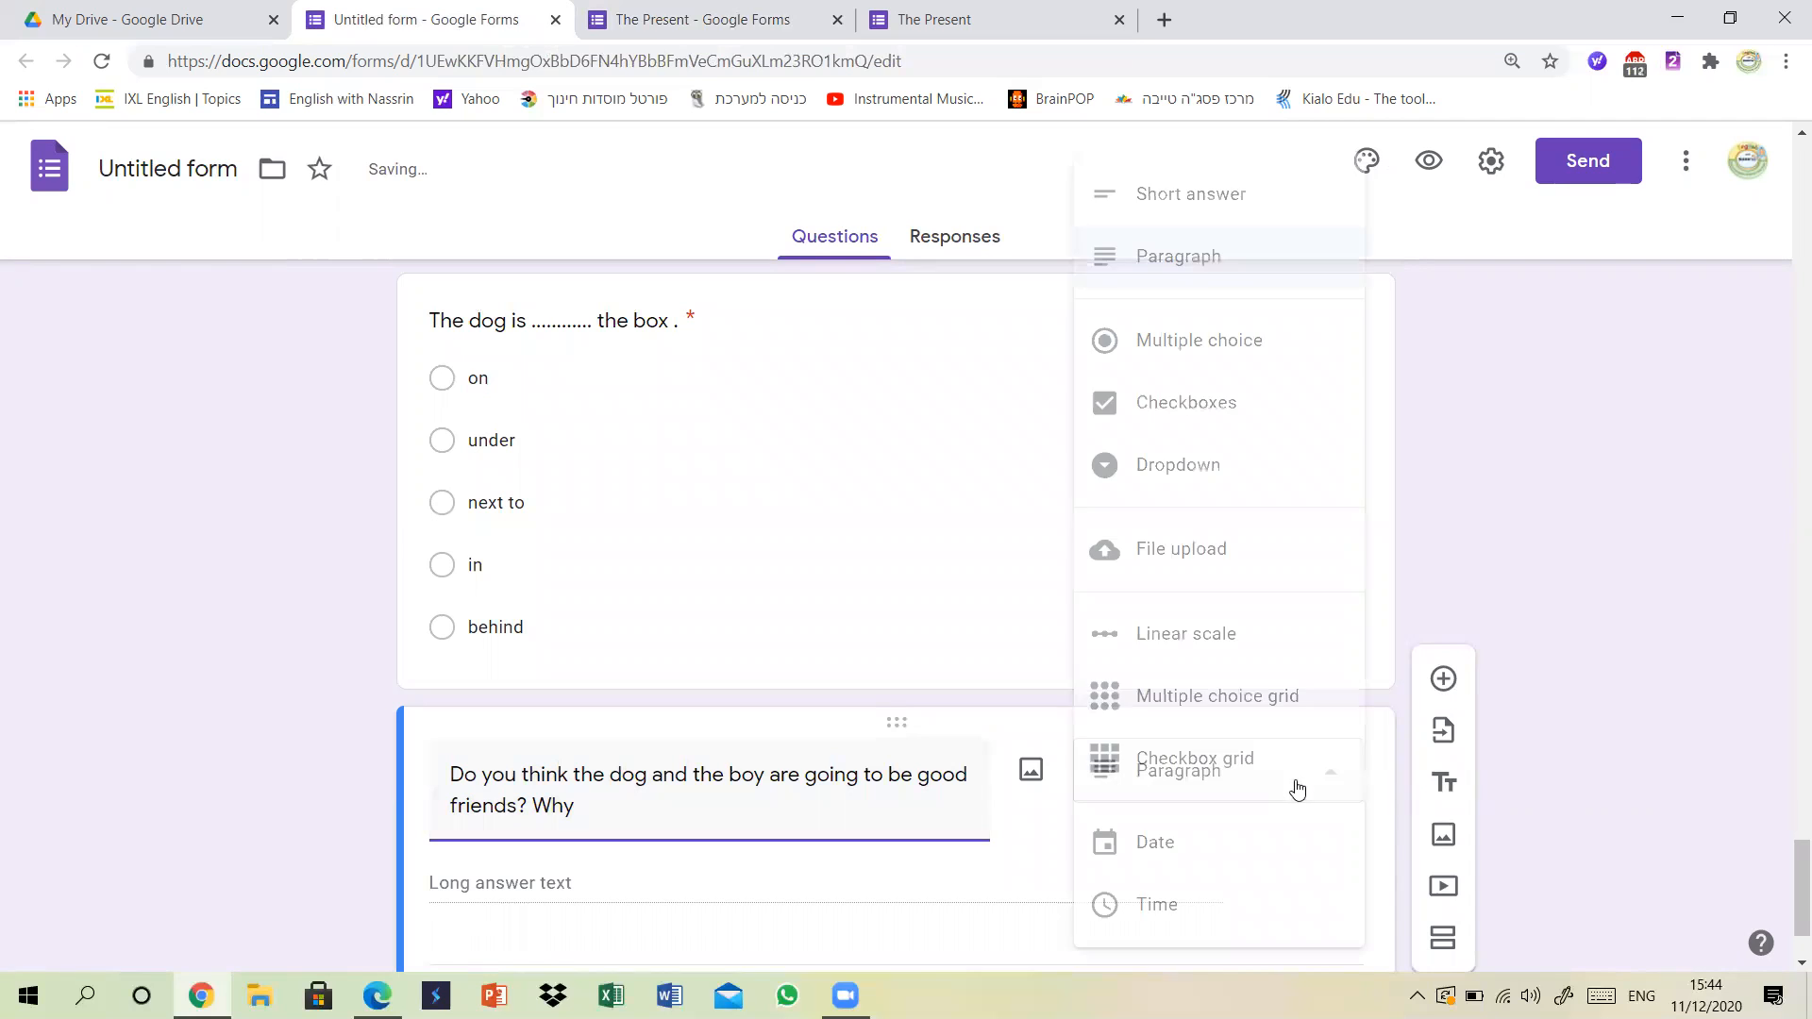
left_click(1227, 263)
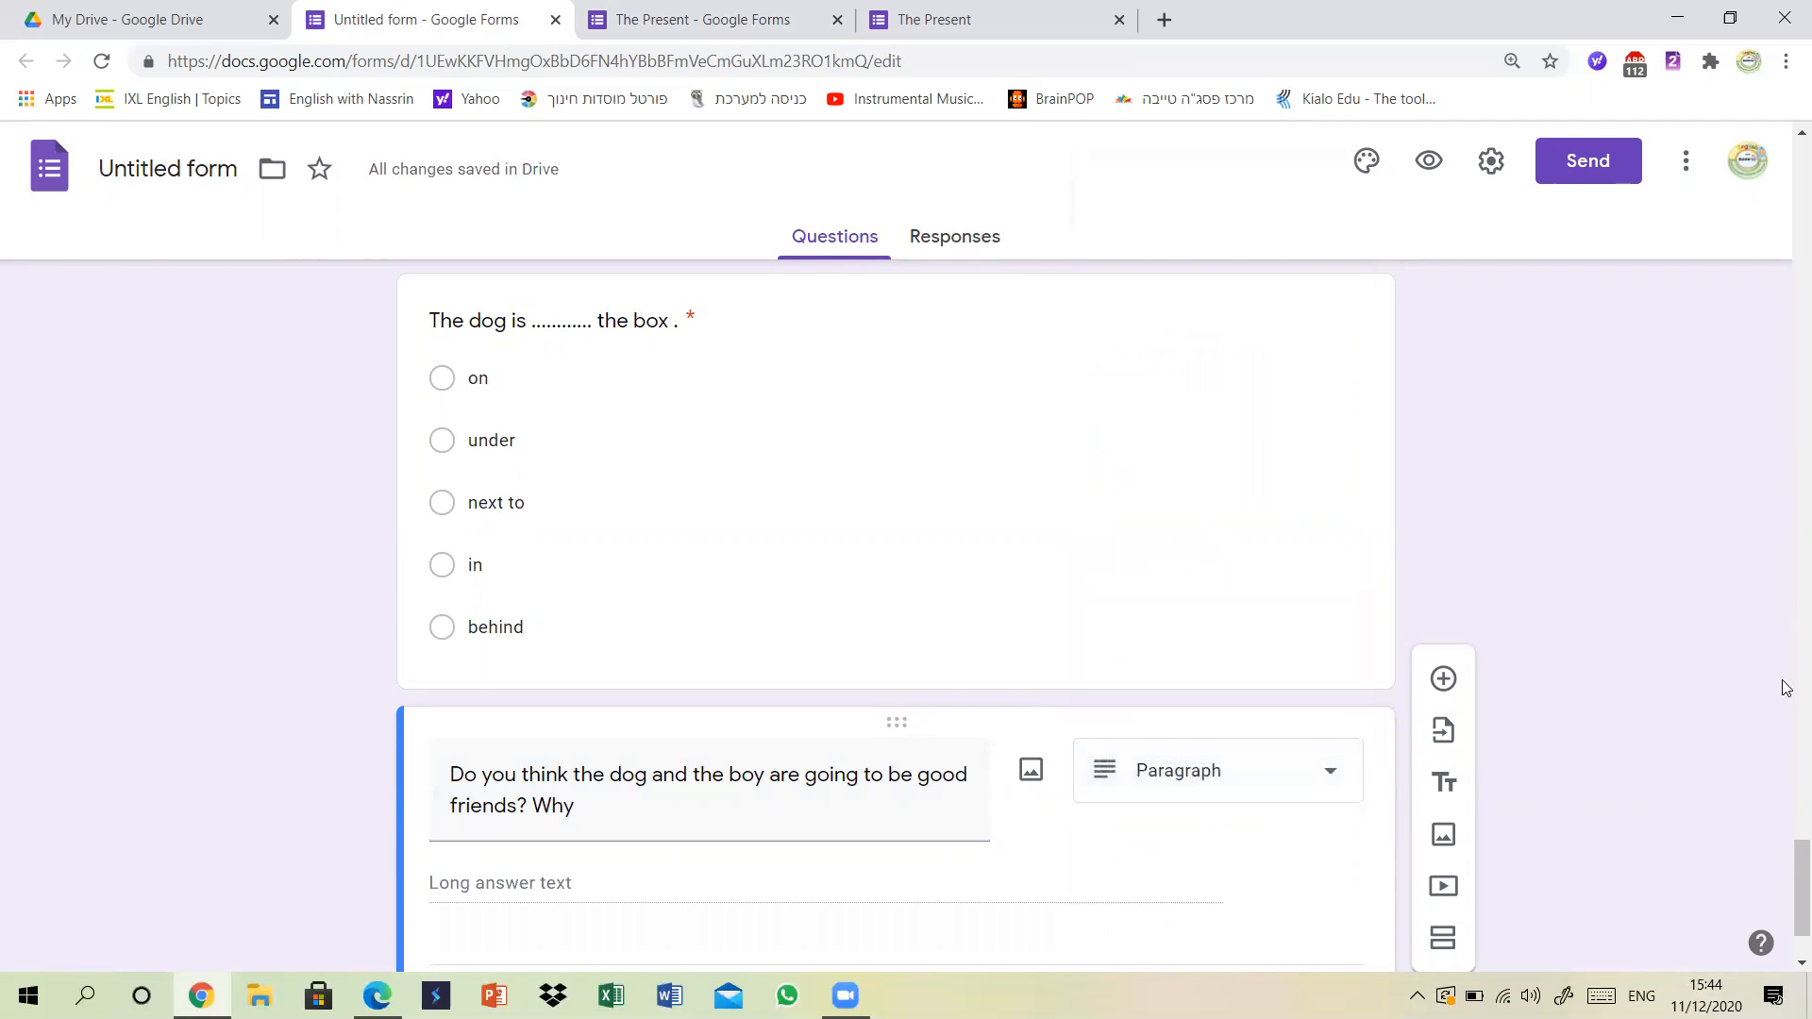
scroll(1798, 878, "down", 2)
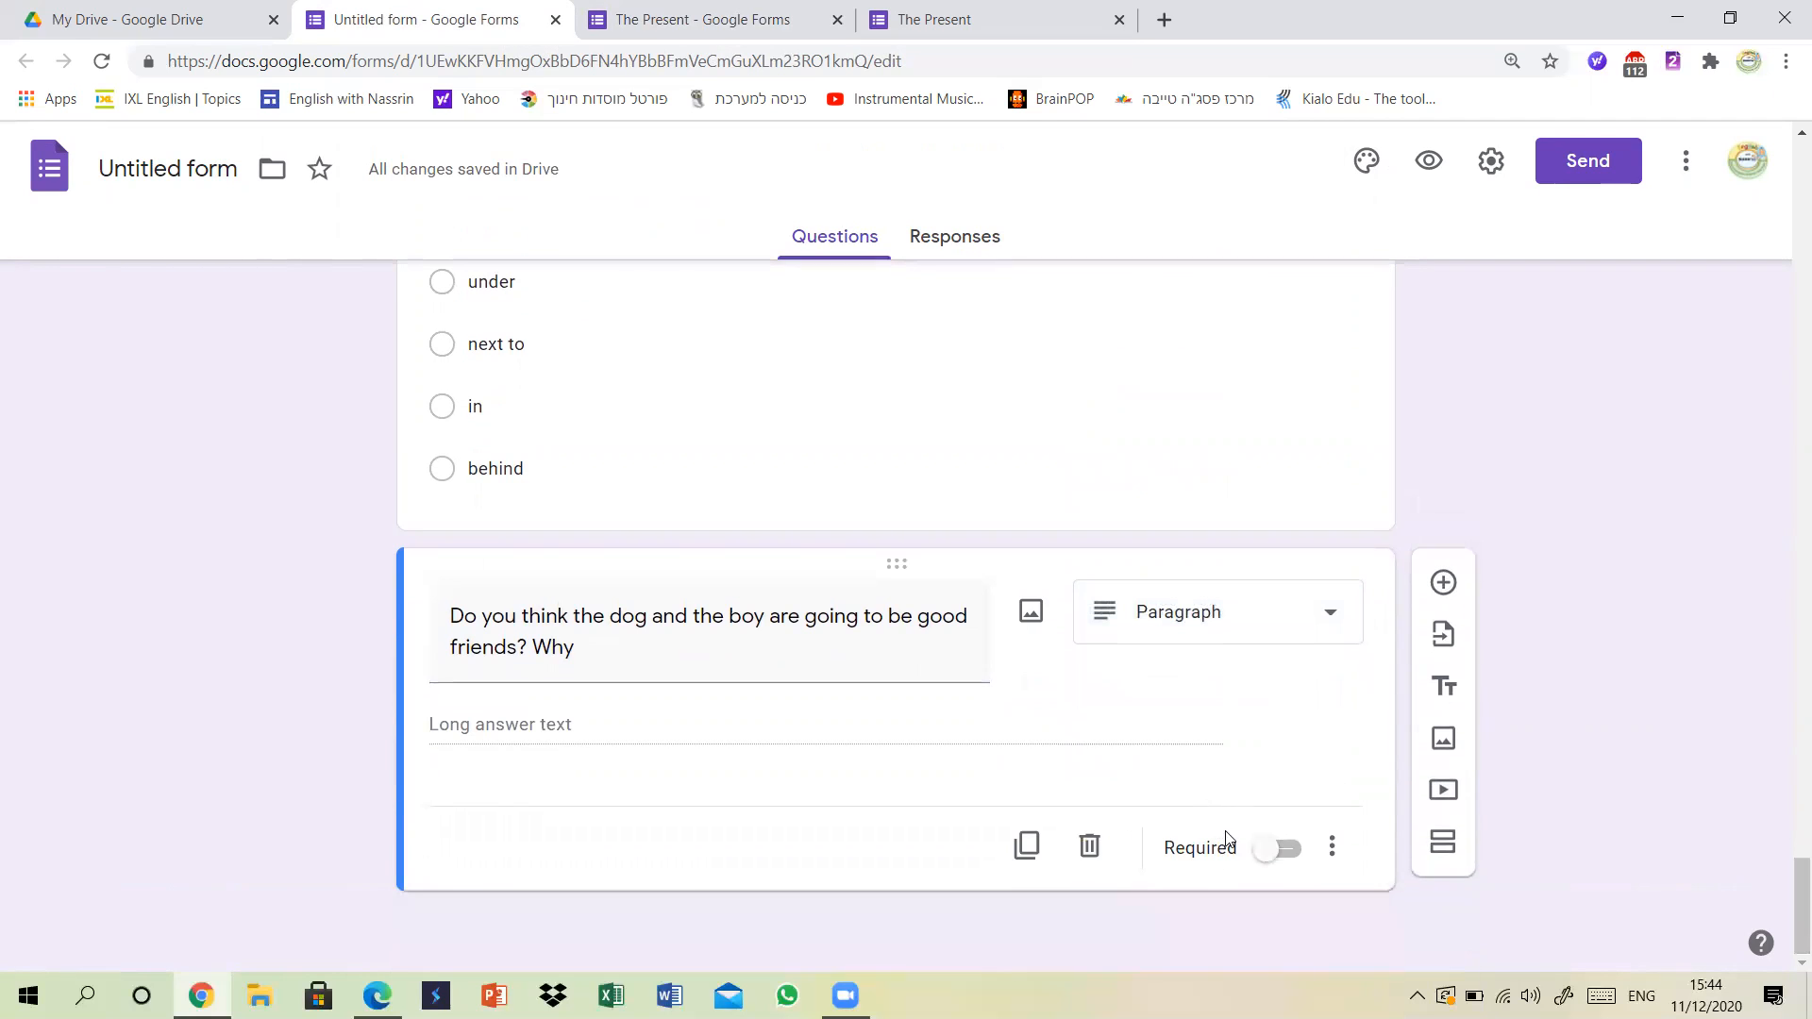
left_click(1265, 849)
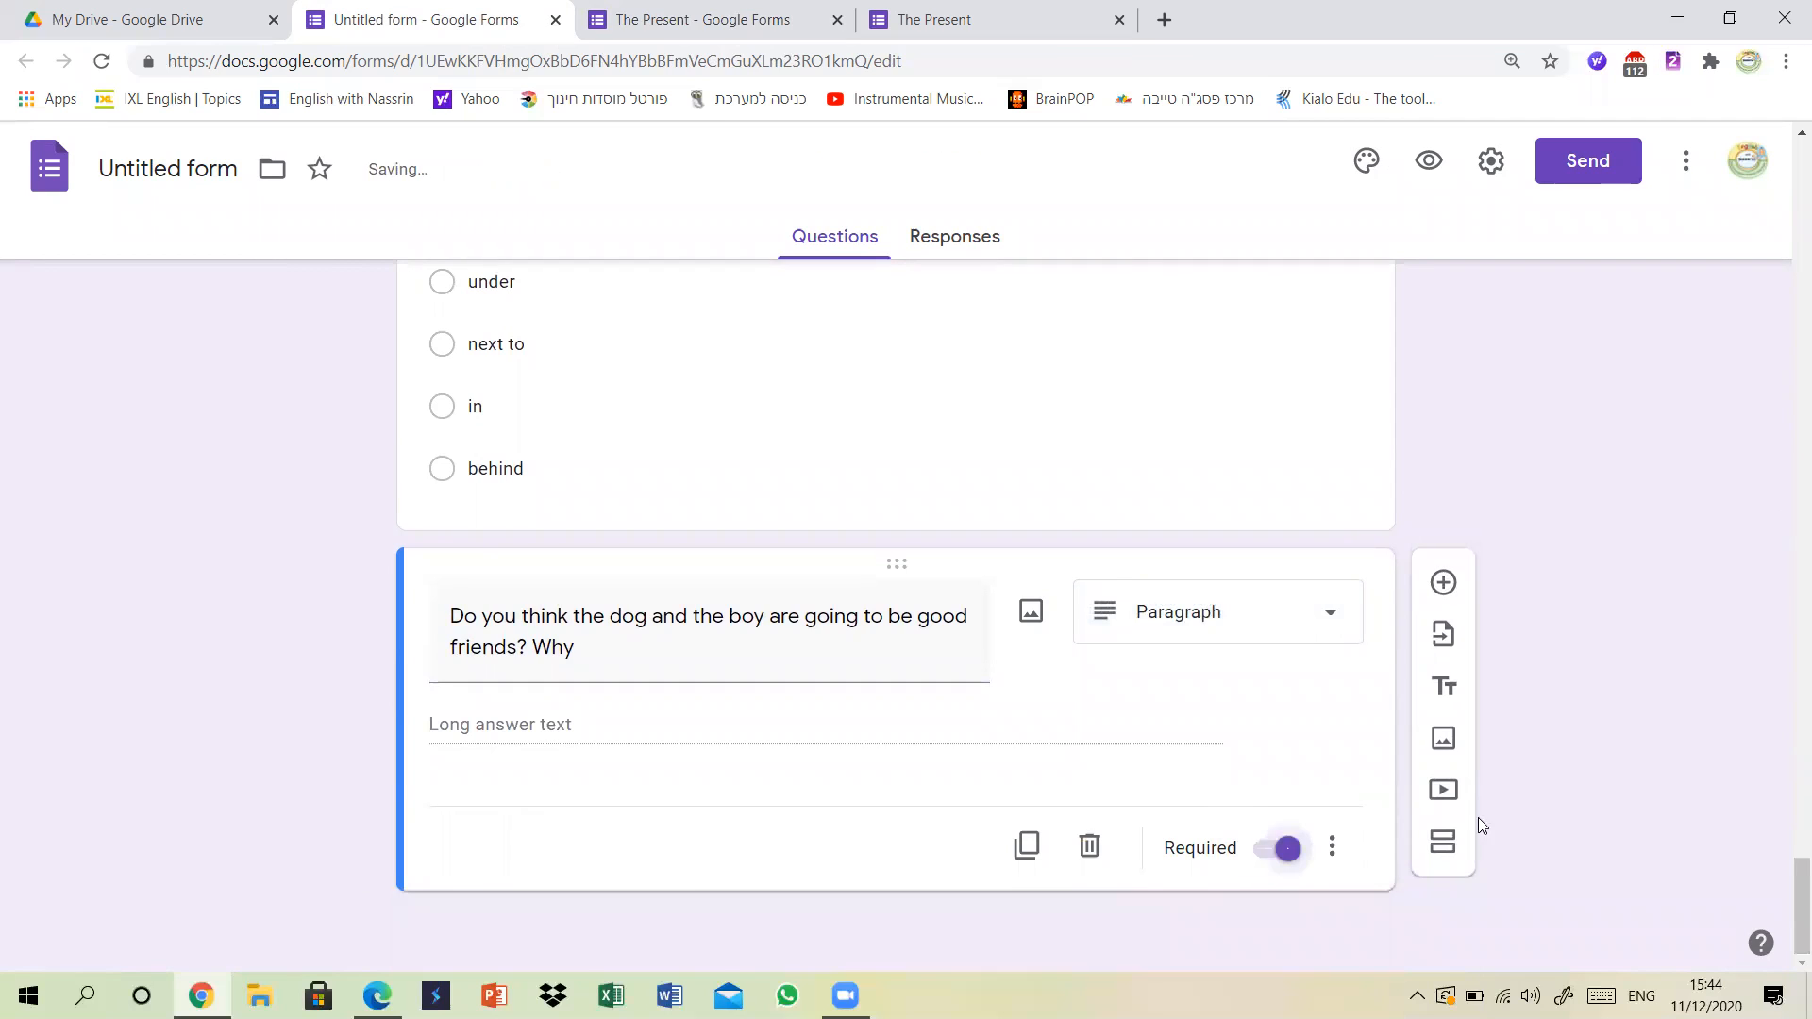
left_click(1246, 619)
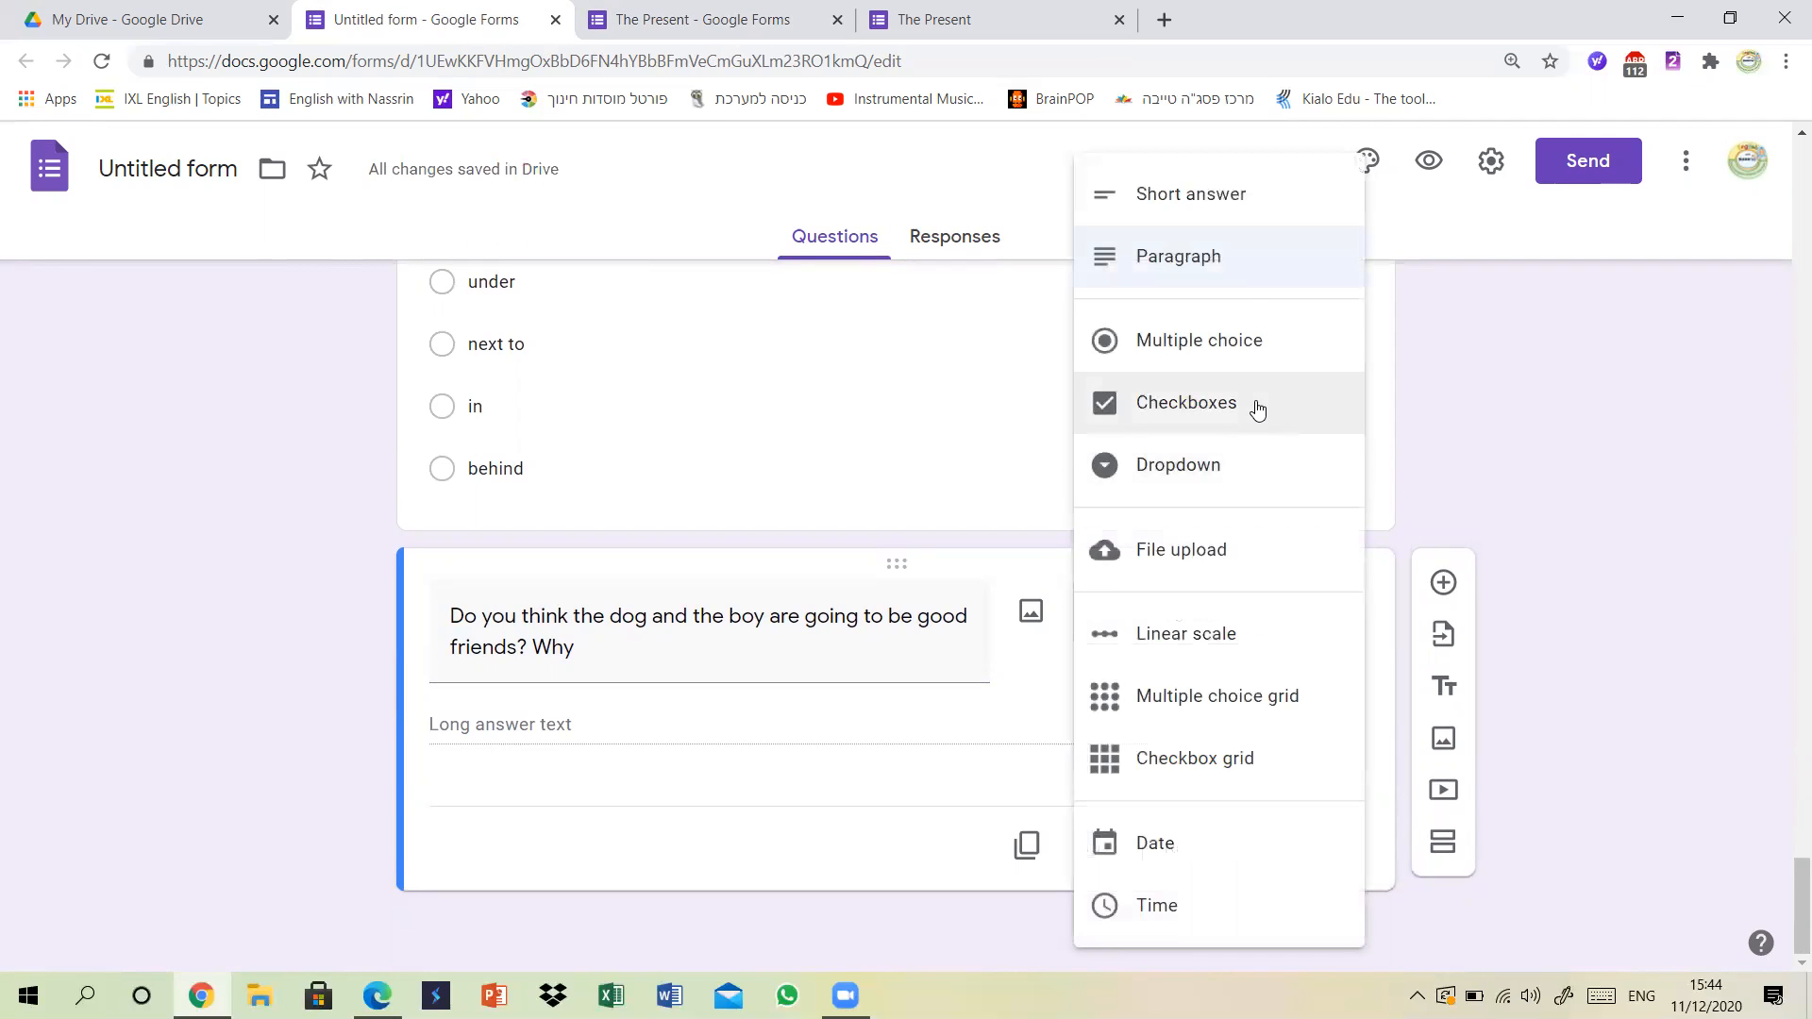
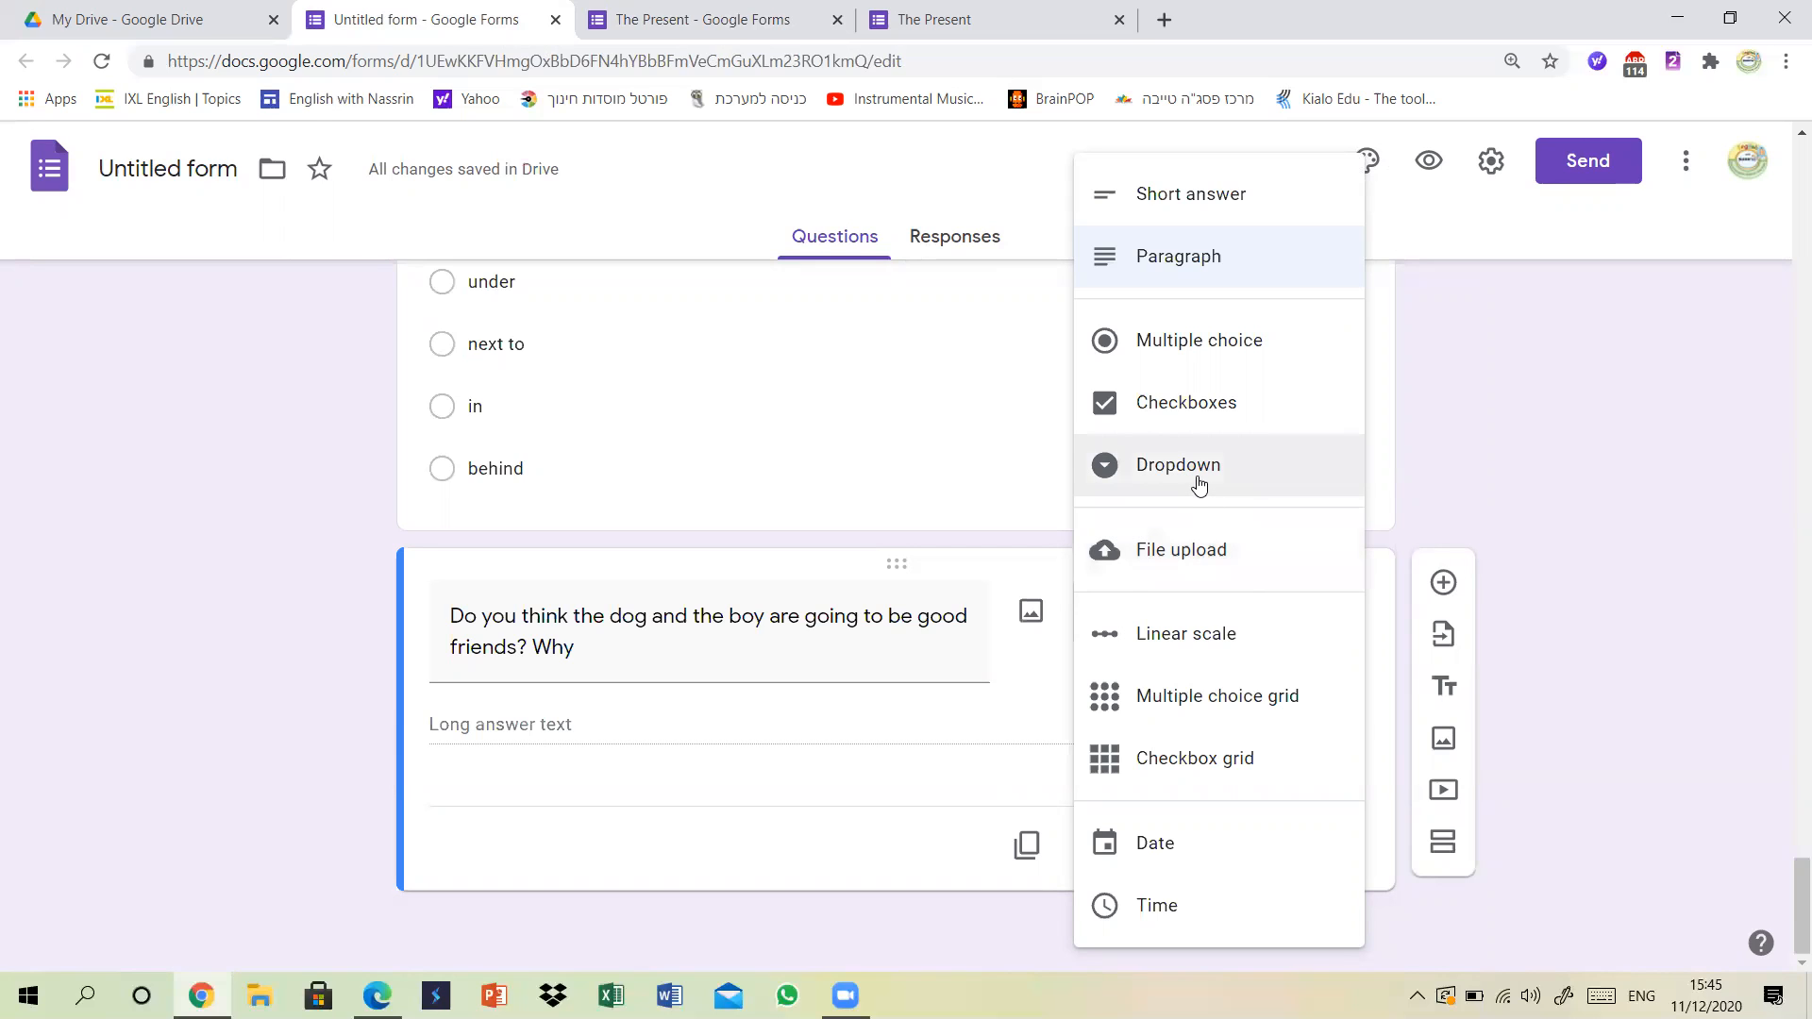
left_click(1477, 504)
Change the type of the question "The dog is ............ the box ." to Dropdown.
scroll(1787, 945, "up", 5)
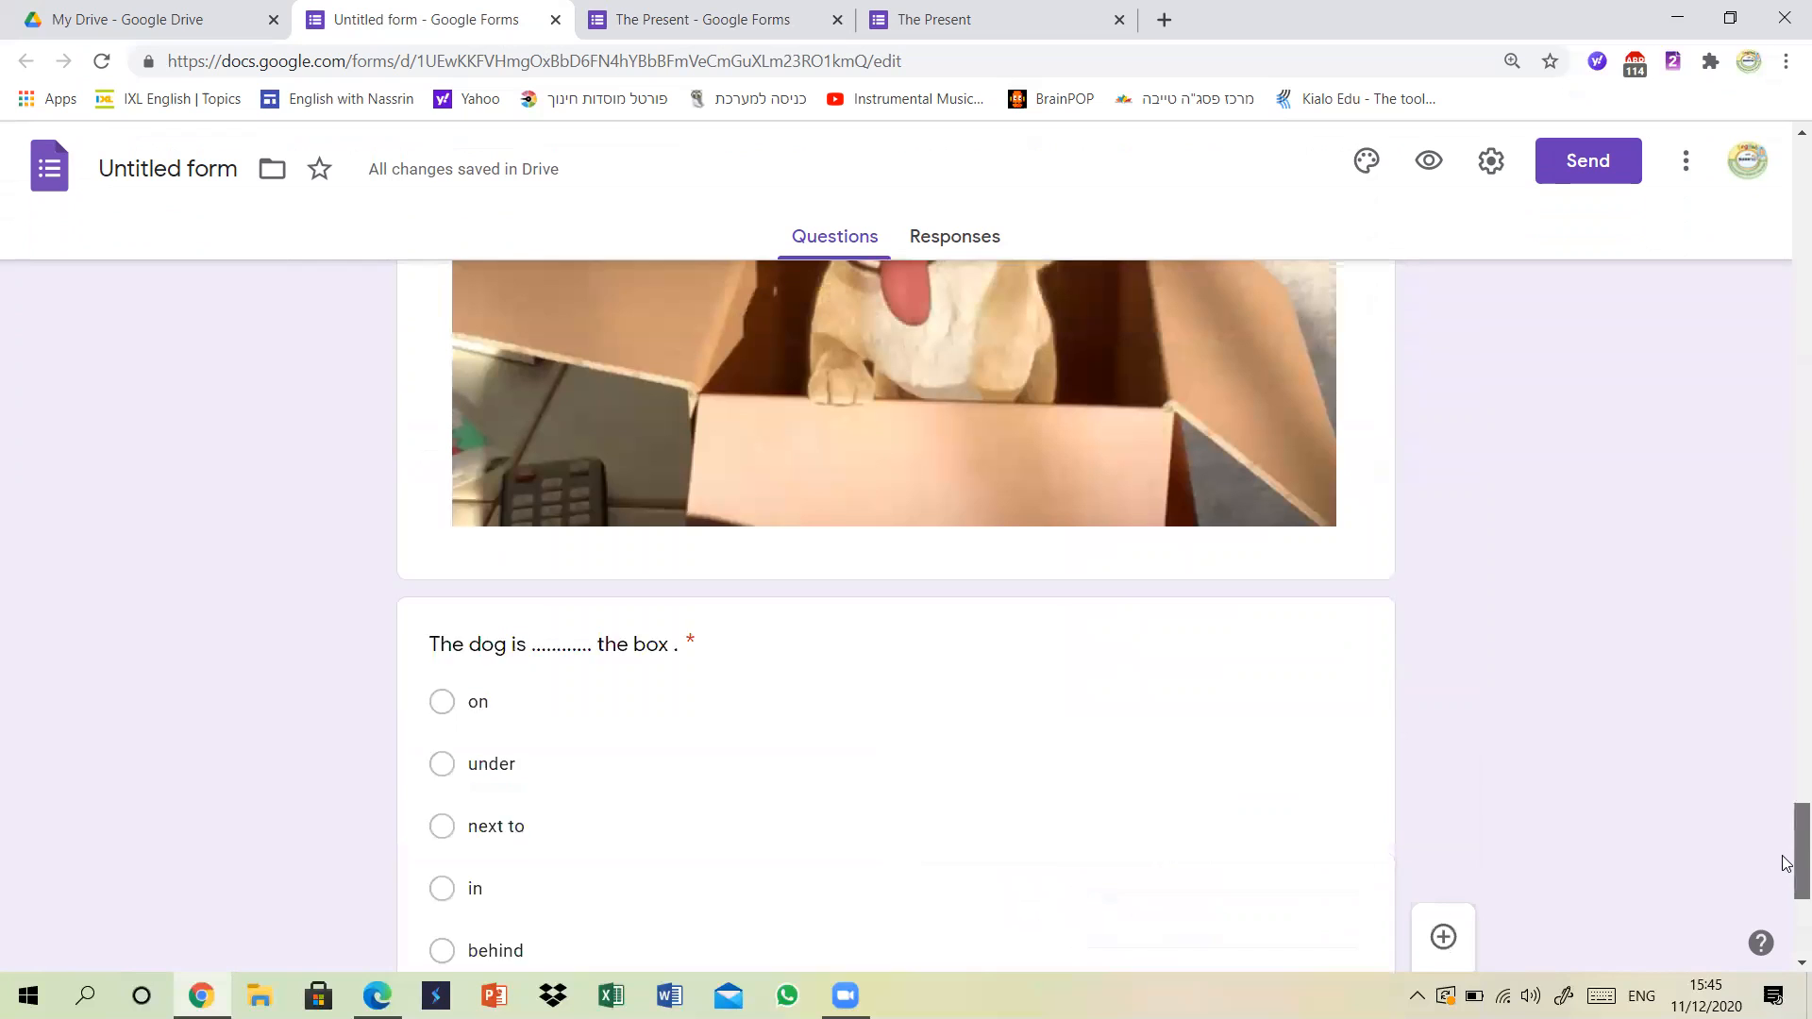
left_click(1204, 889)
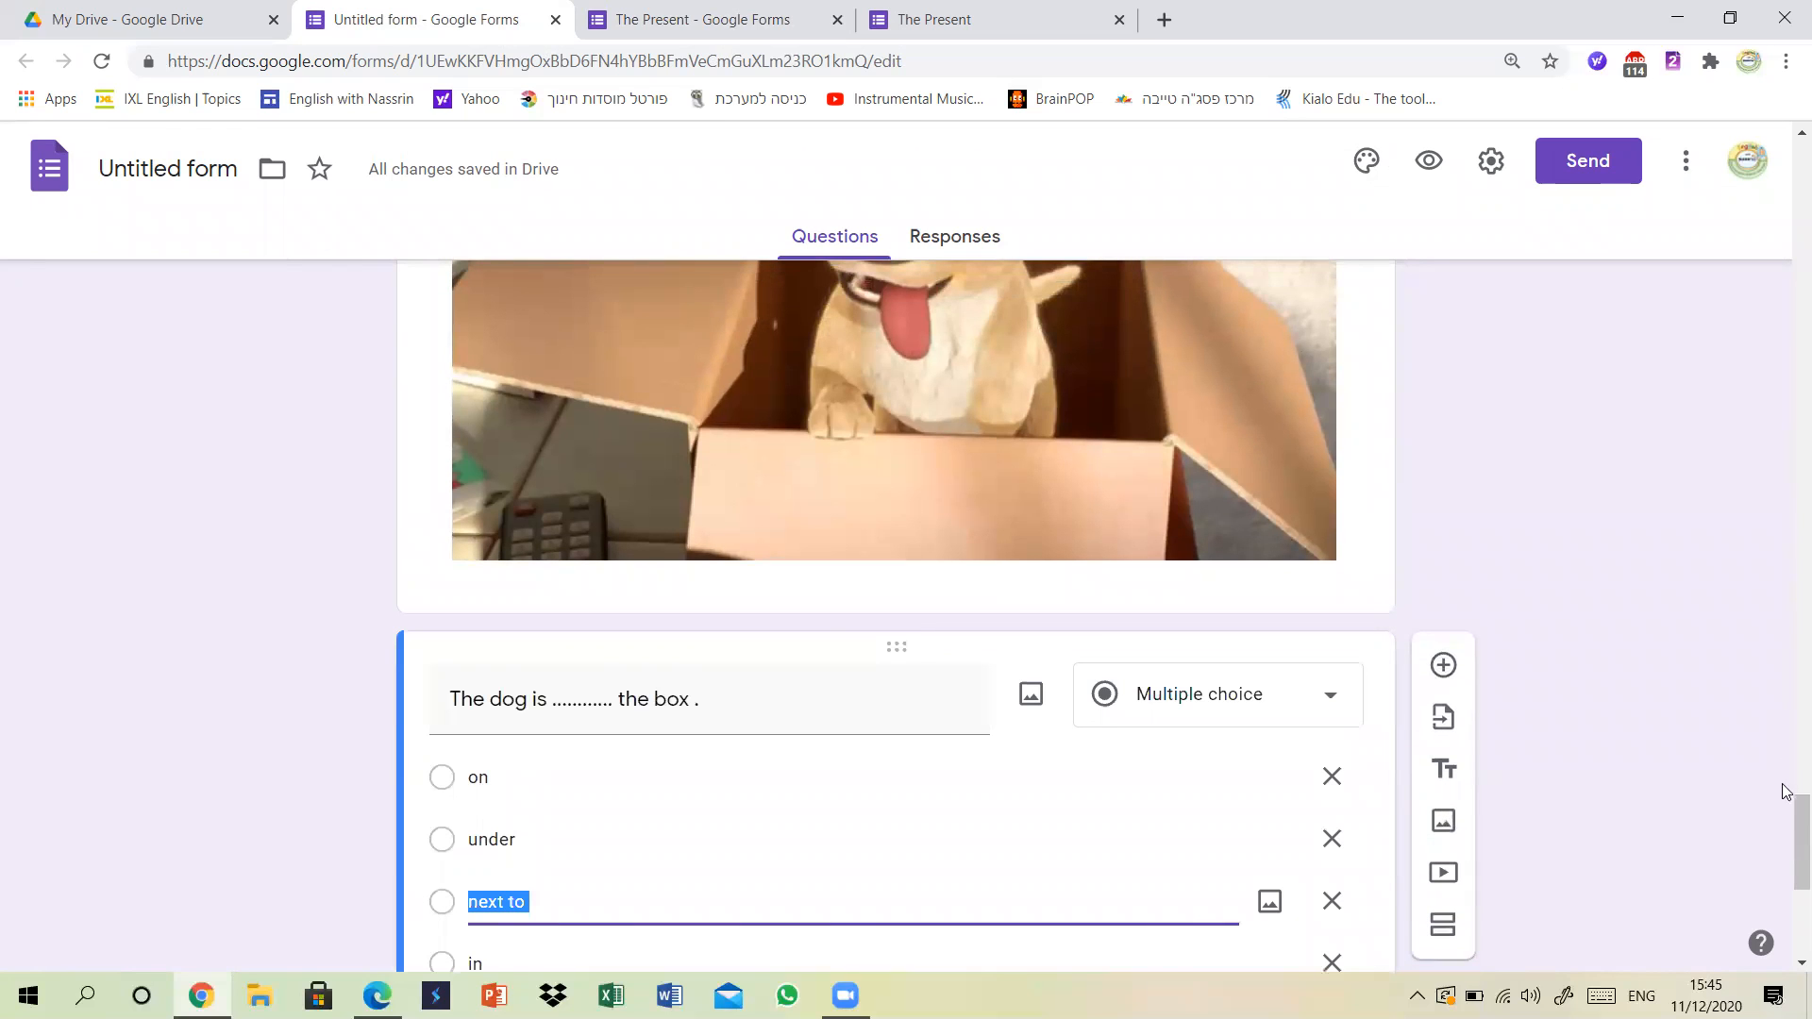
scroll(1570, 749, "down", 2)
left_click(1224, 471)
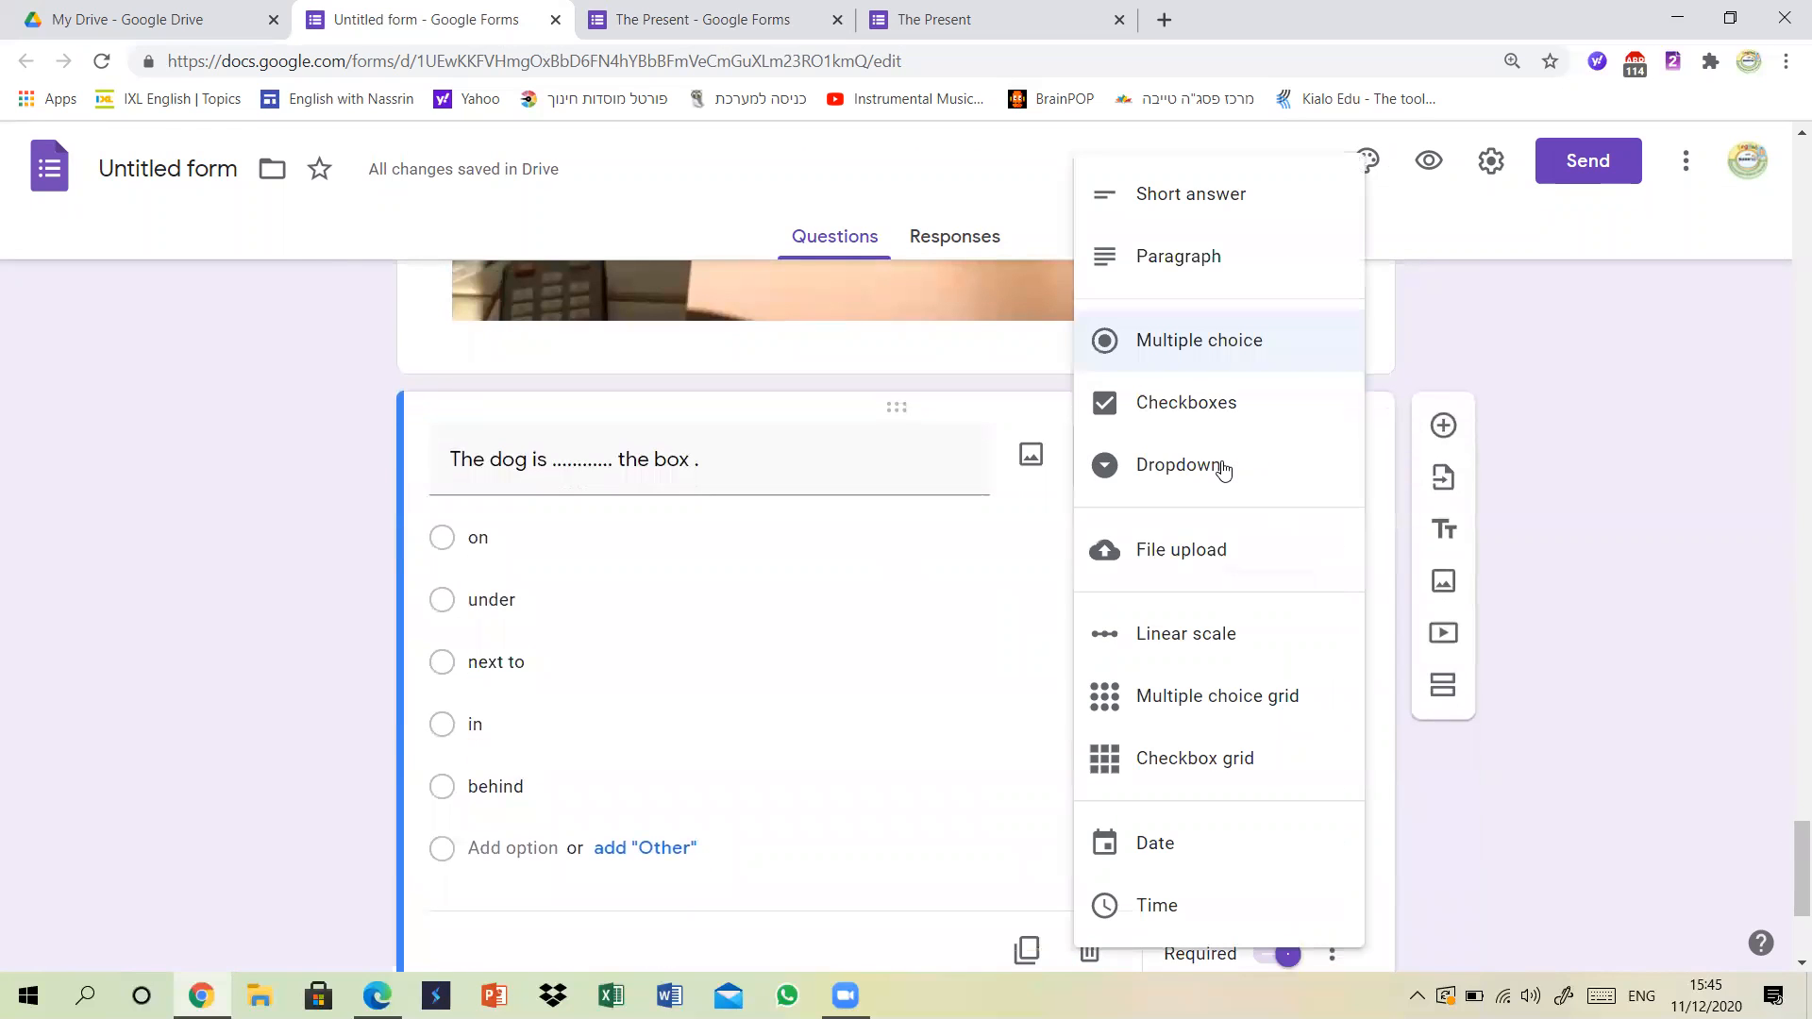
left_click(1183, 466)
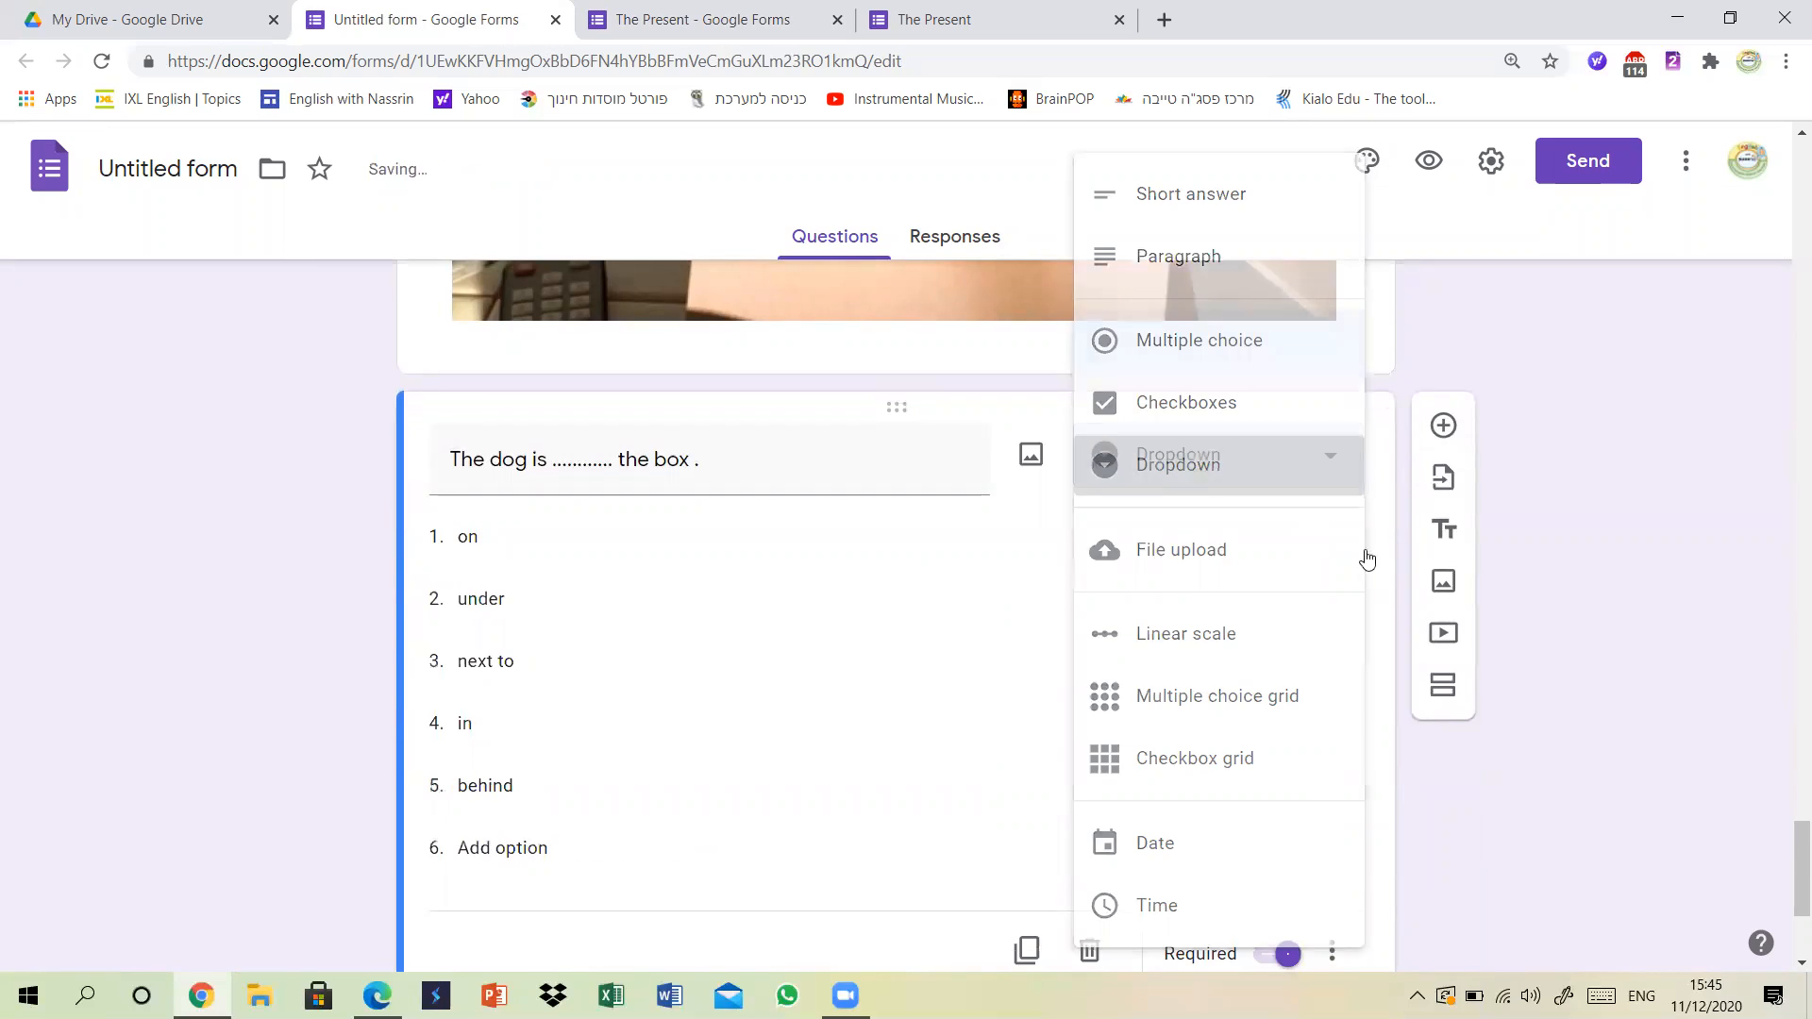
left_click_drag(1797, 855, 1797, 862)
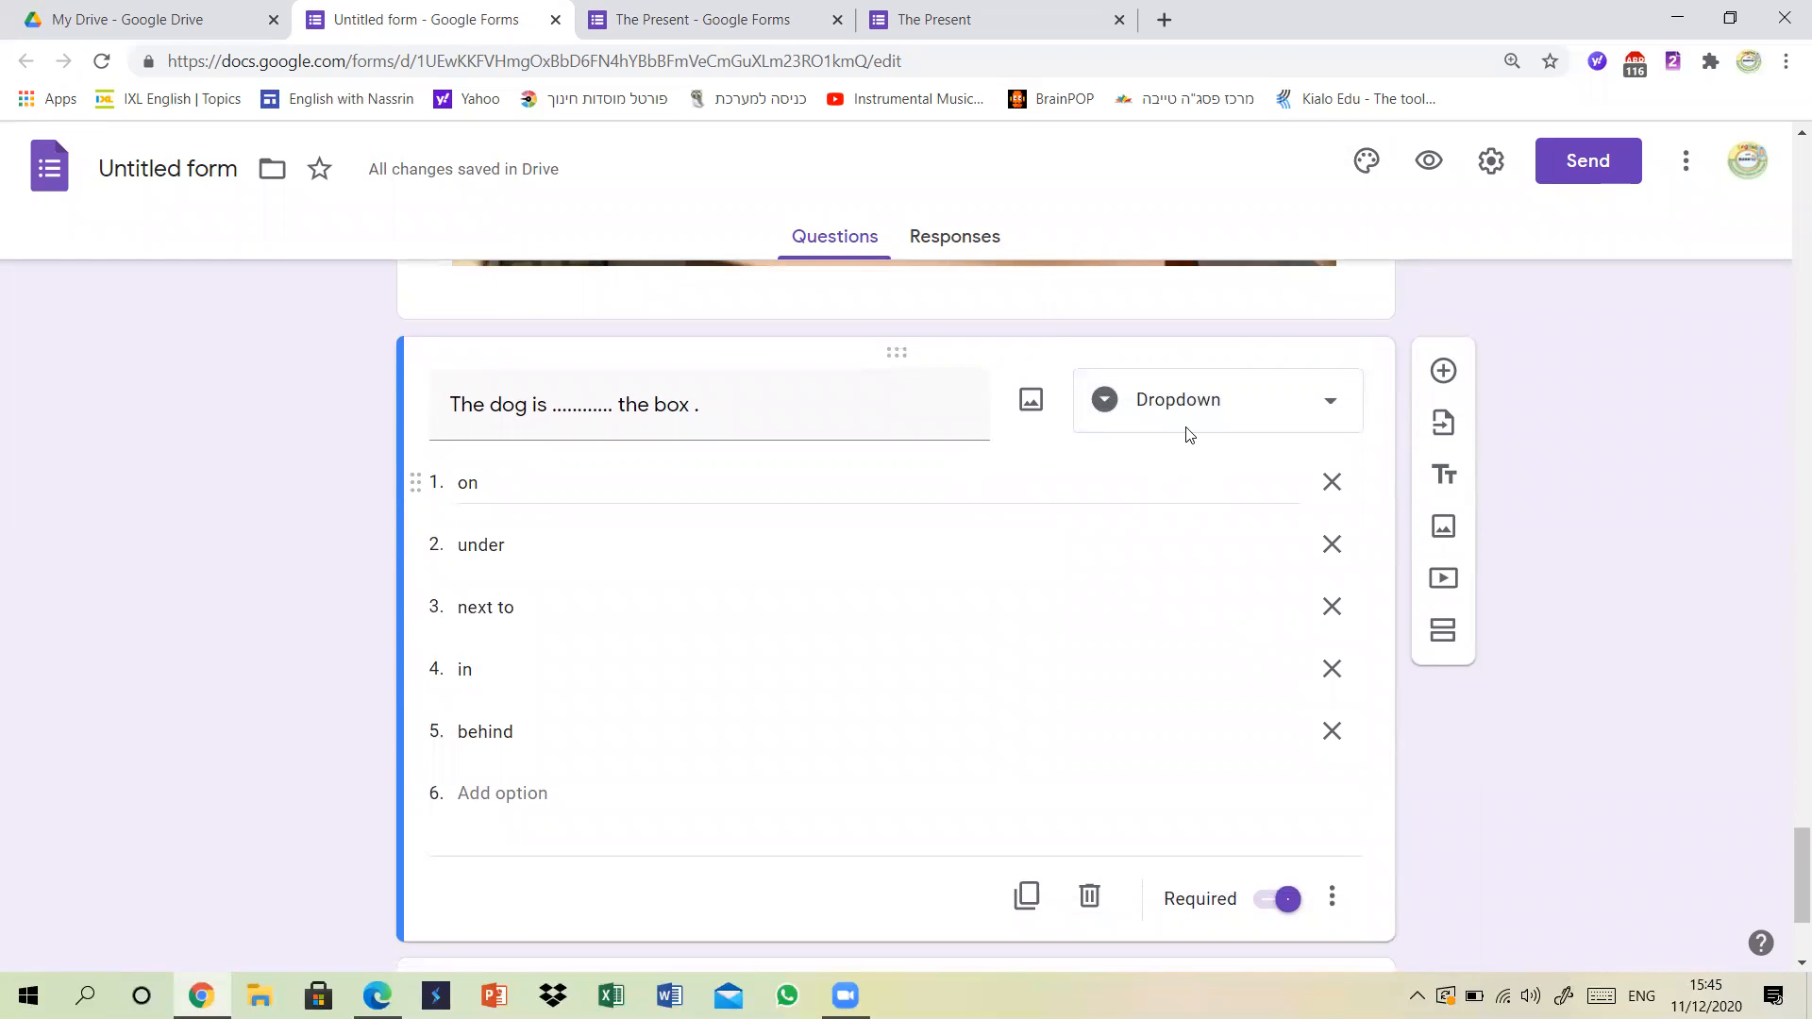
Examine the question types available for the question about the dog and the boy being good friends.
scroll(1787, 887, "down", 3)
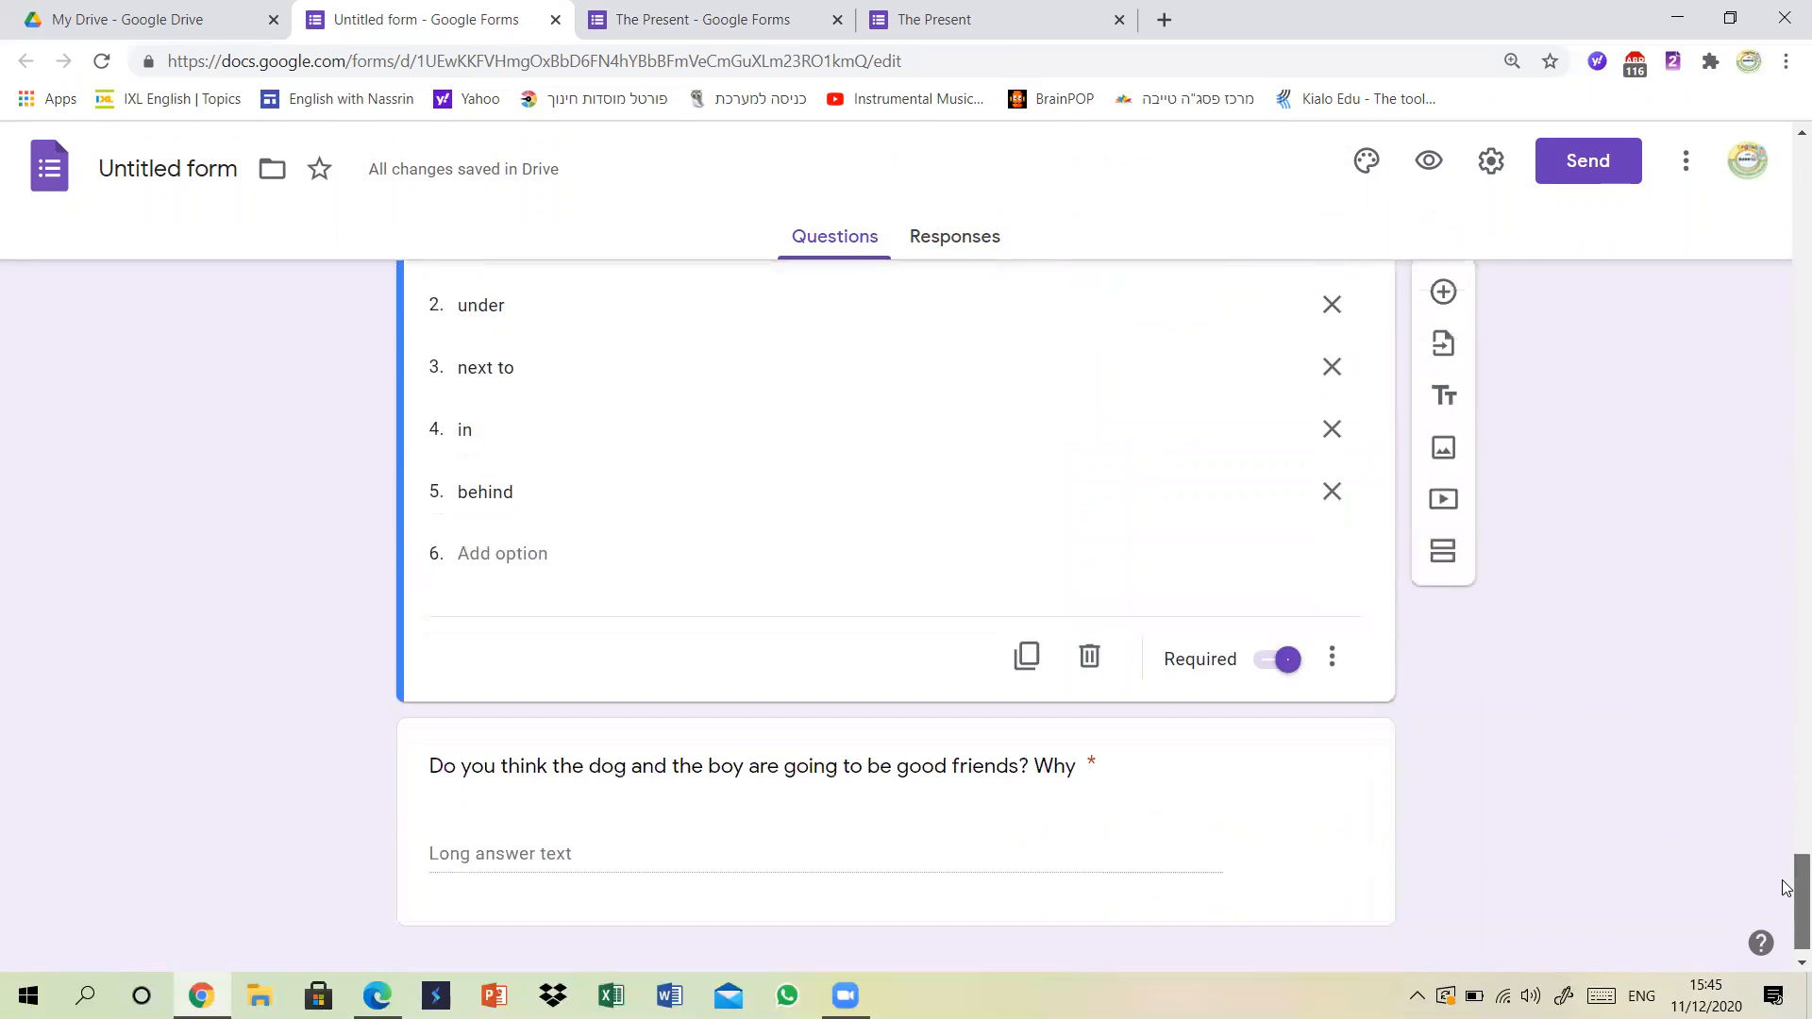
scroll(1787, 888, "down", 1)
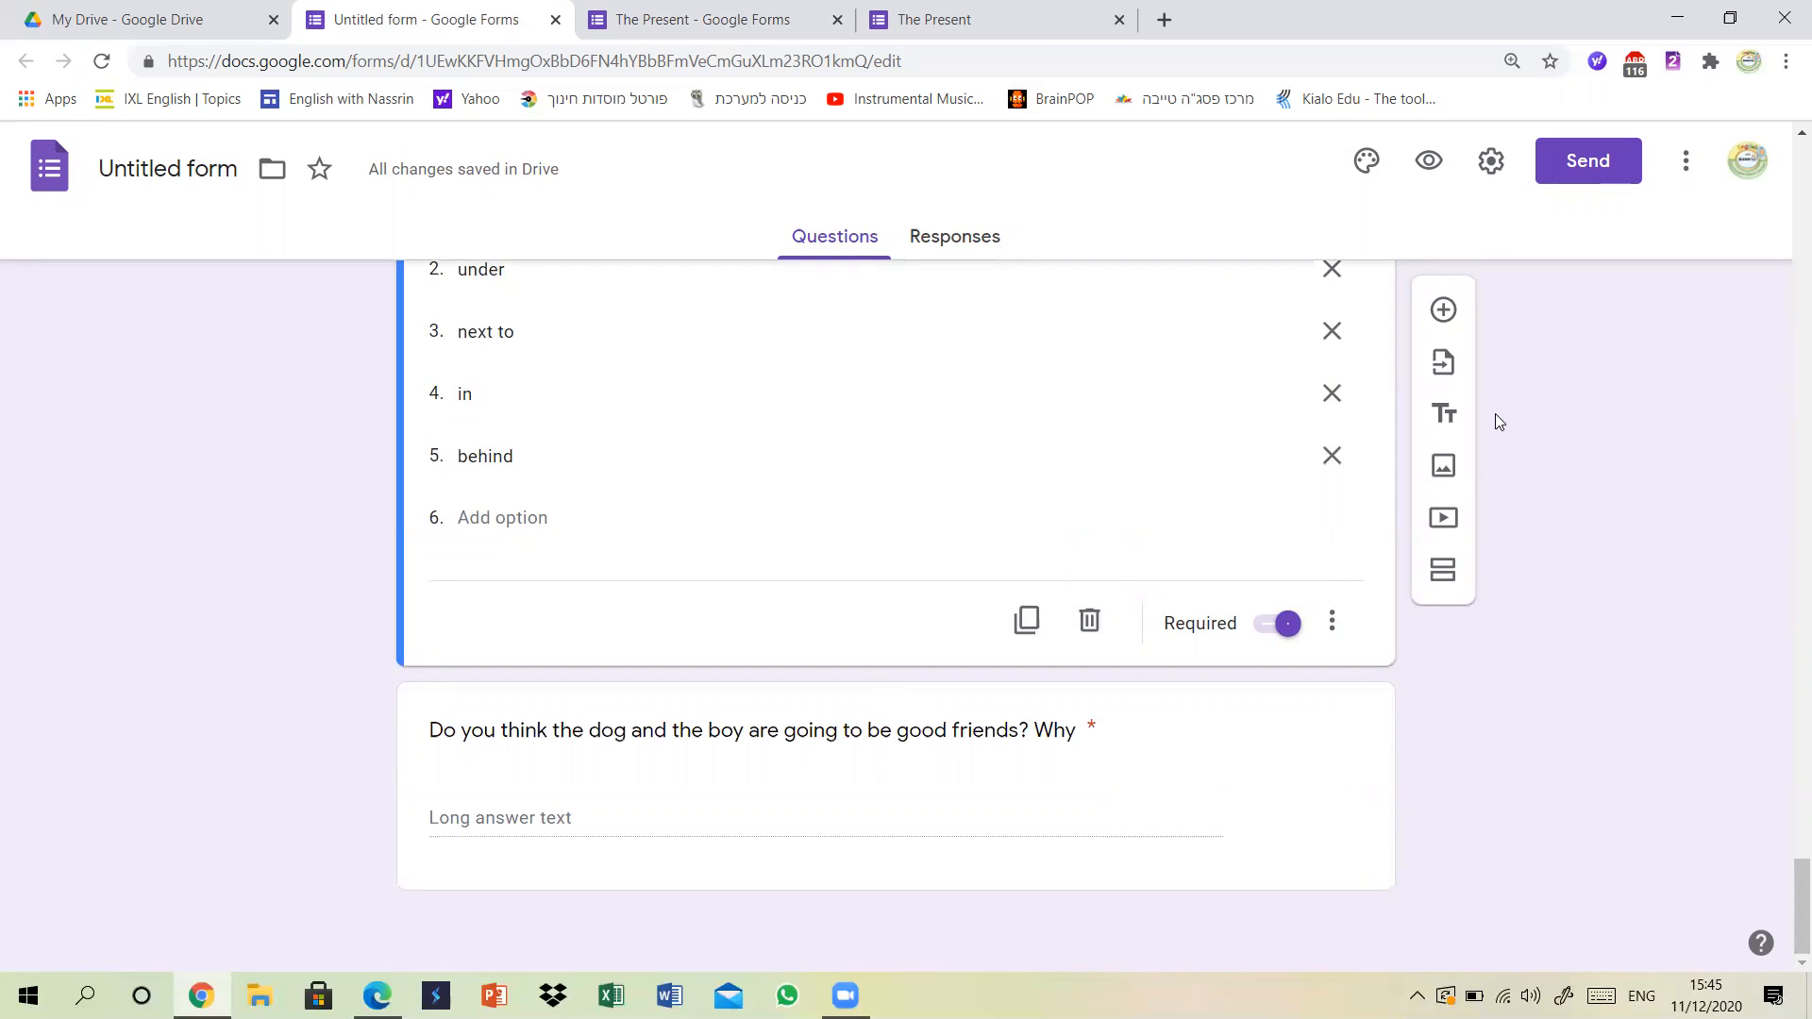
left_click(1205, 722)
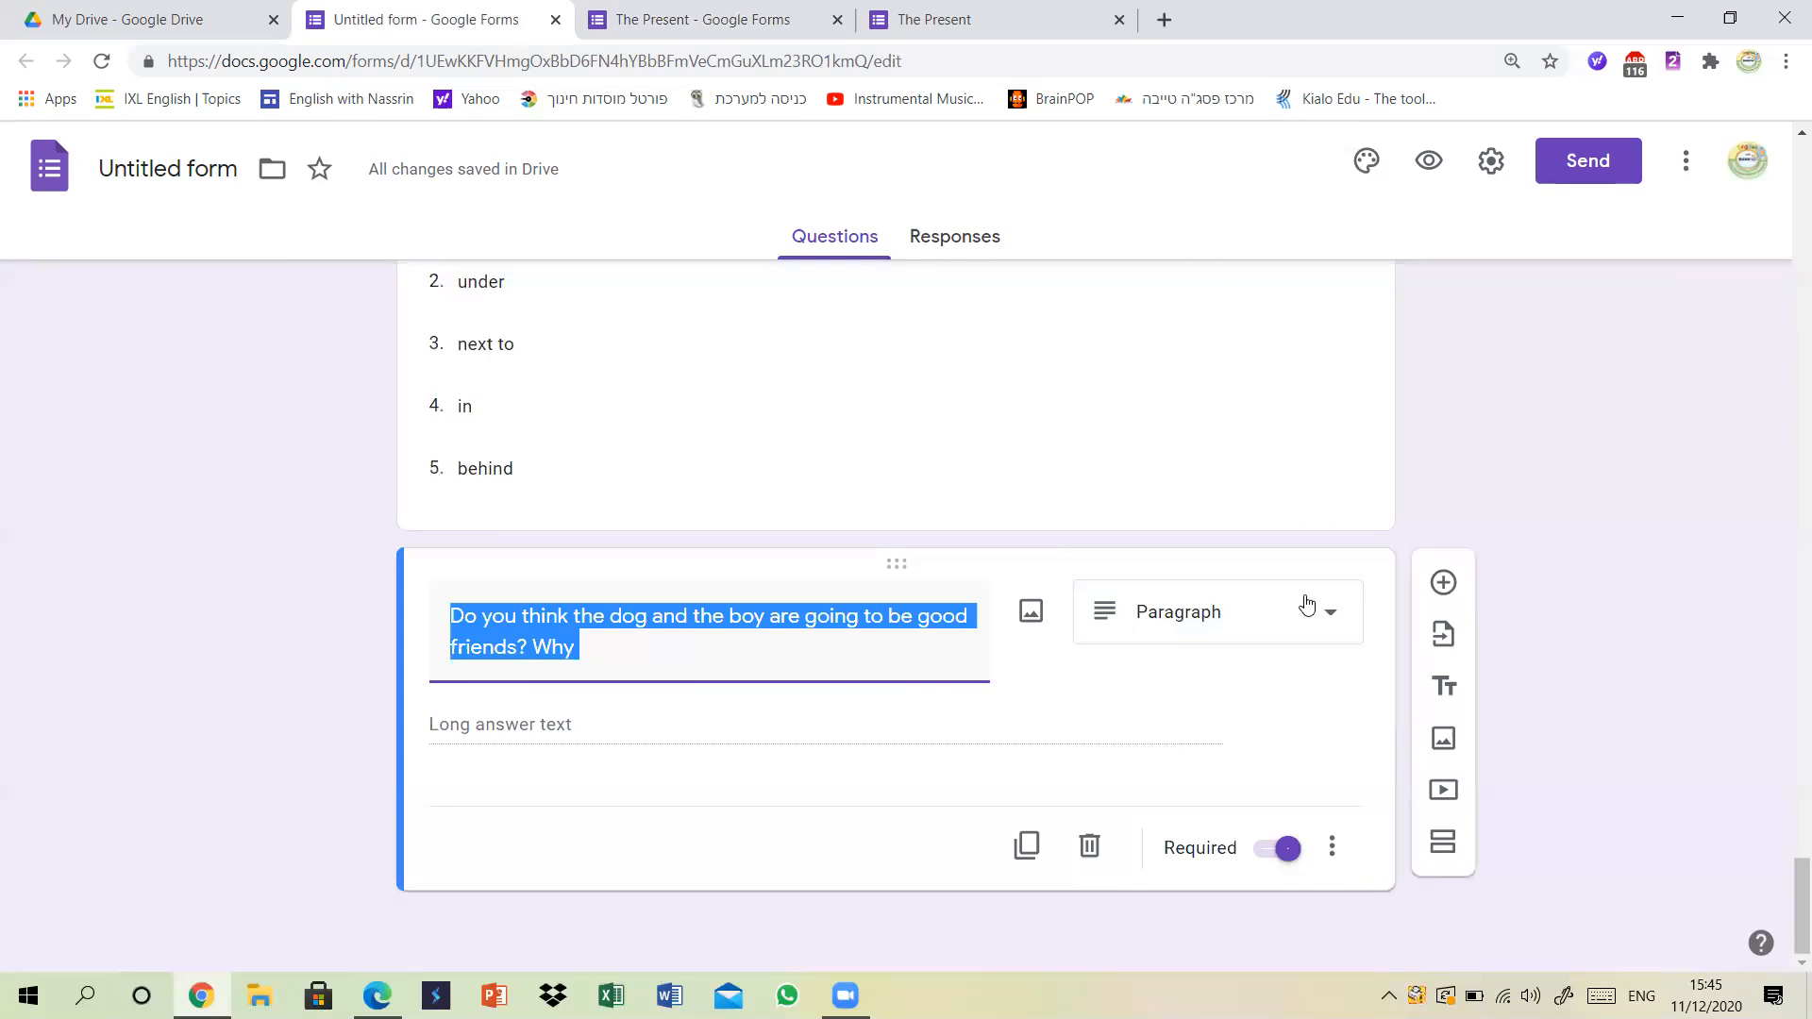
left_click(1227, 614)
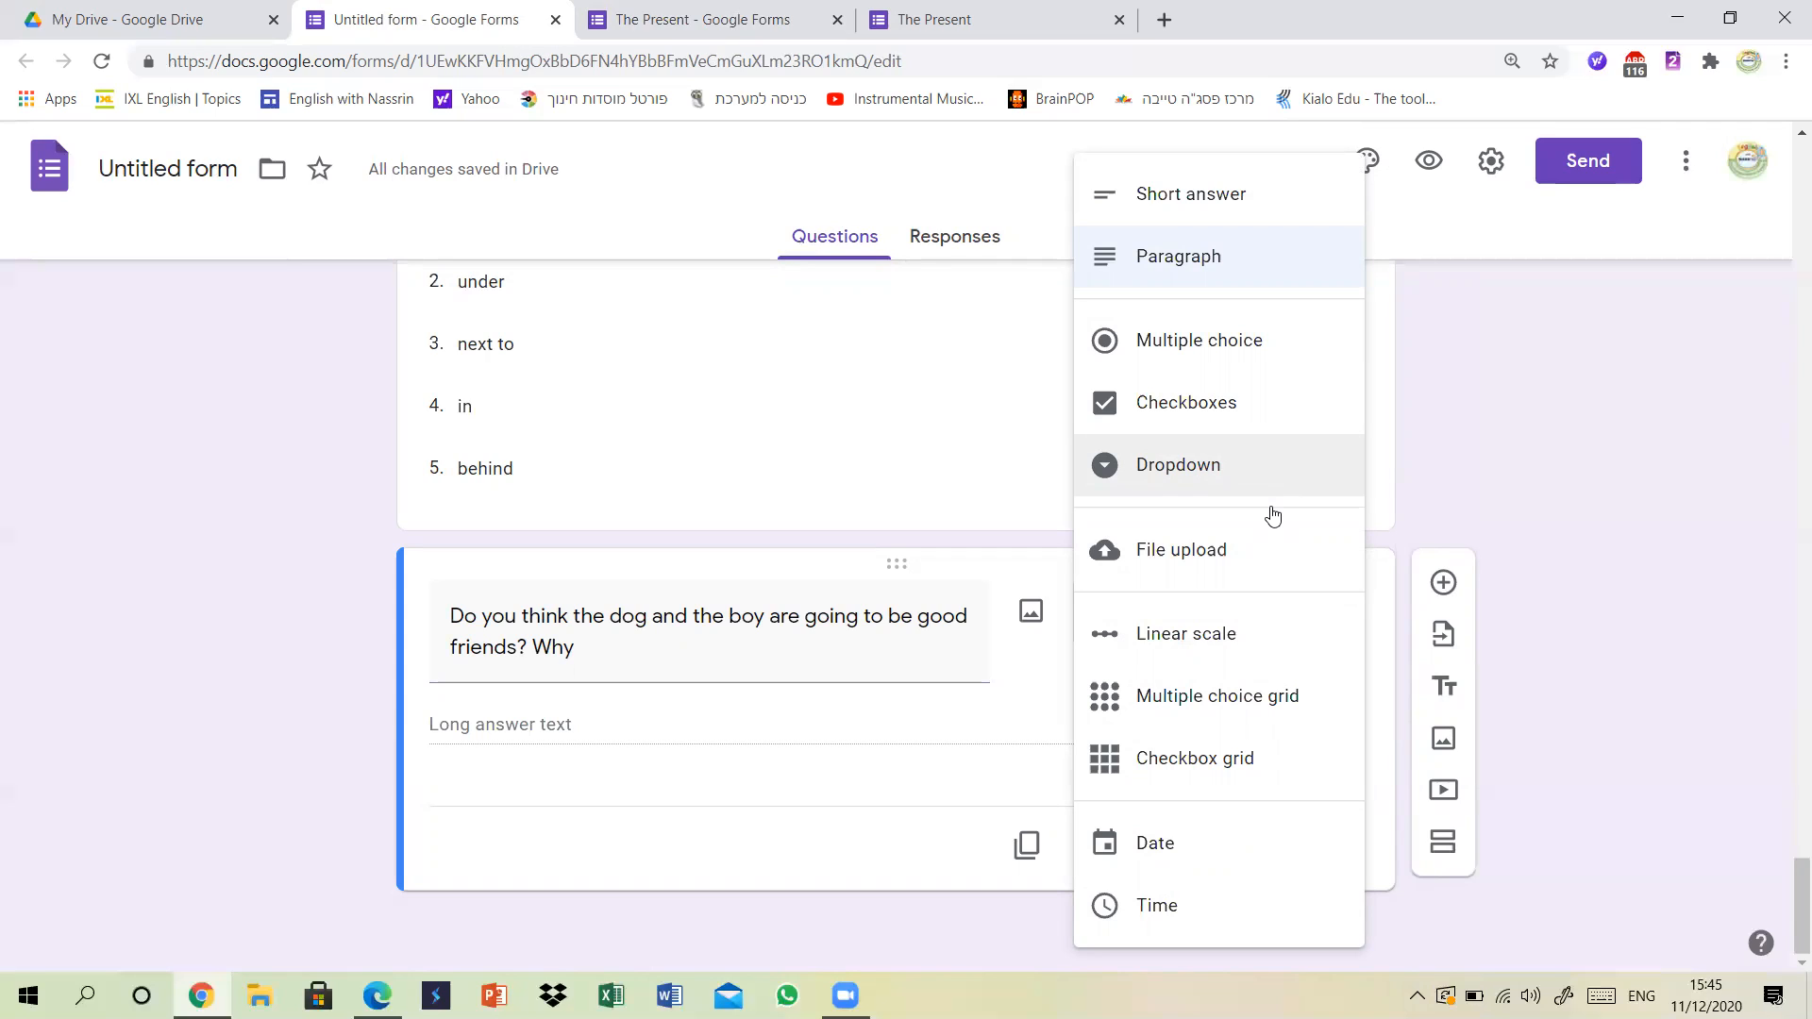
left_click(1559, 429)
Rename the untitled form file as The Present.
left_click_drag(1787, 897, 1746, 166)
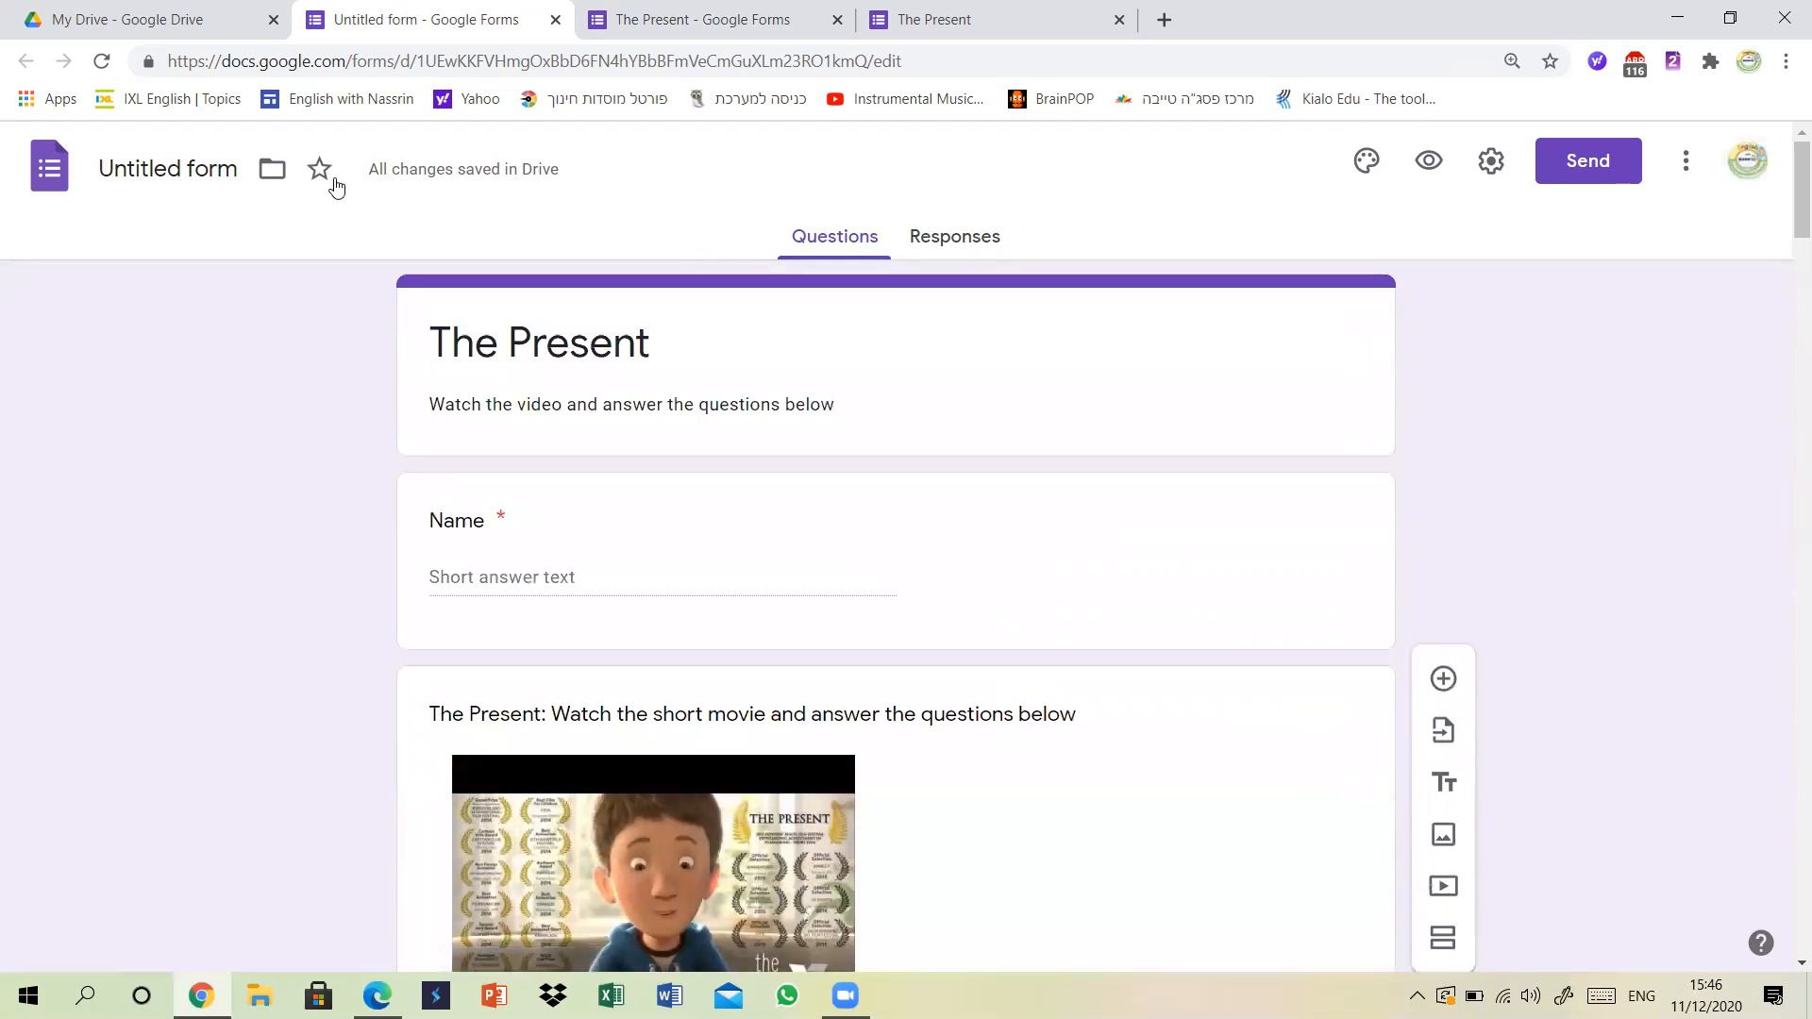
left_click(200, 163)
left_click(198, 321)
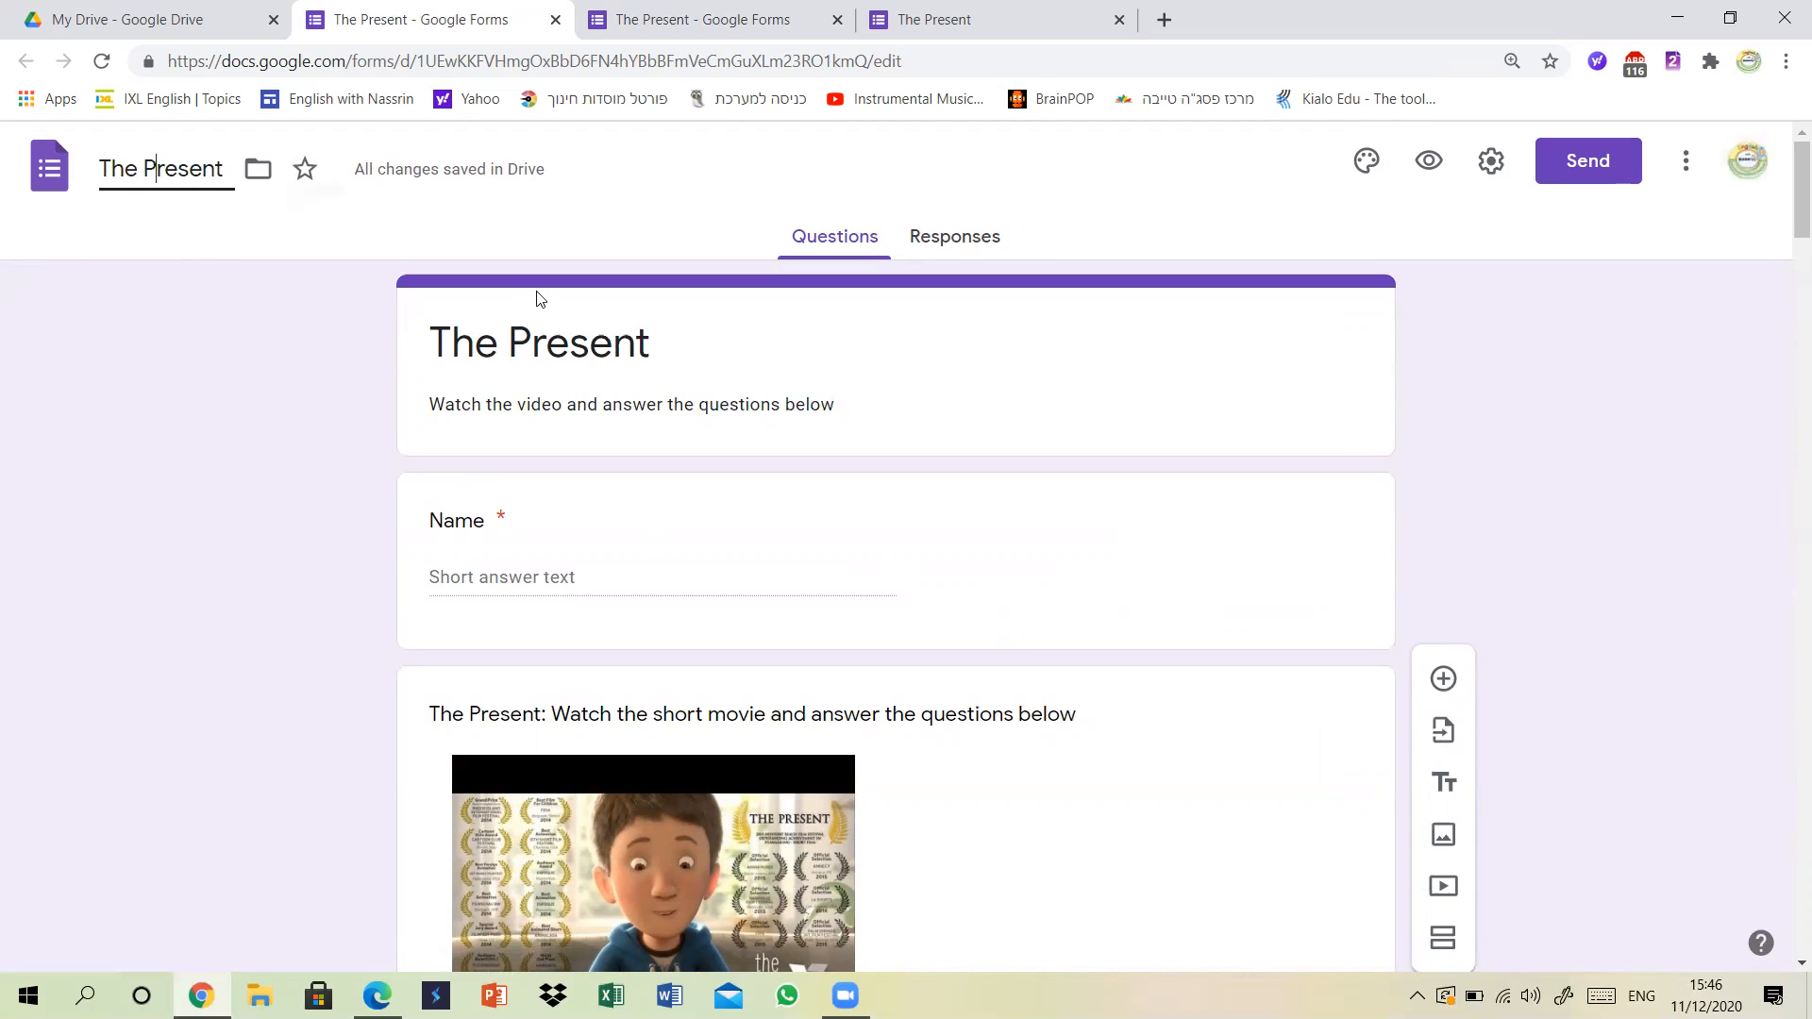
left_click(1583, 418)
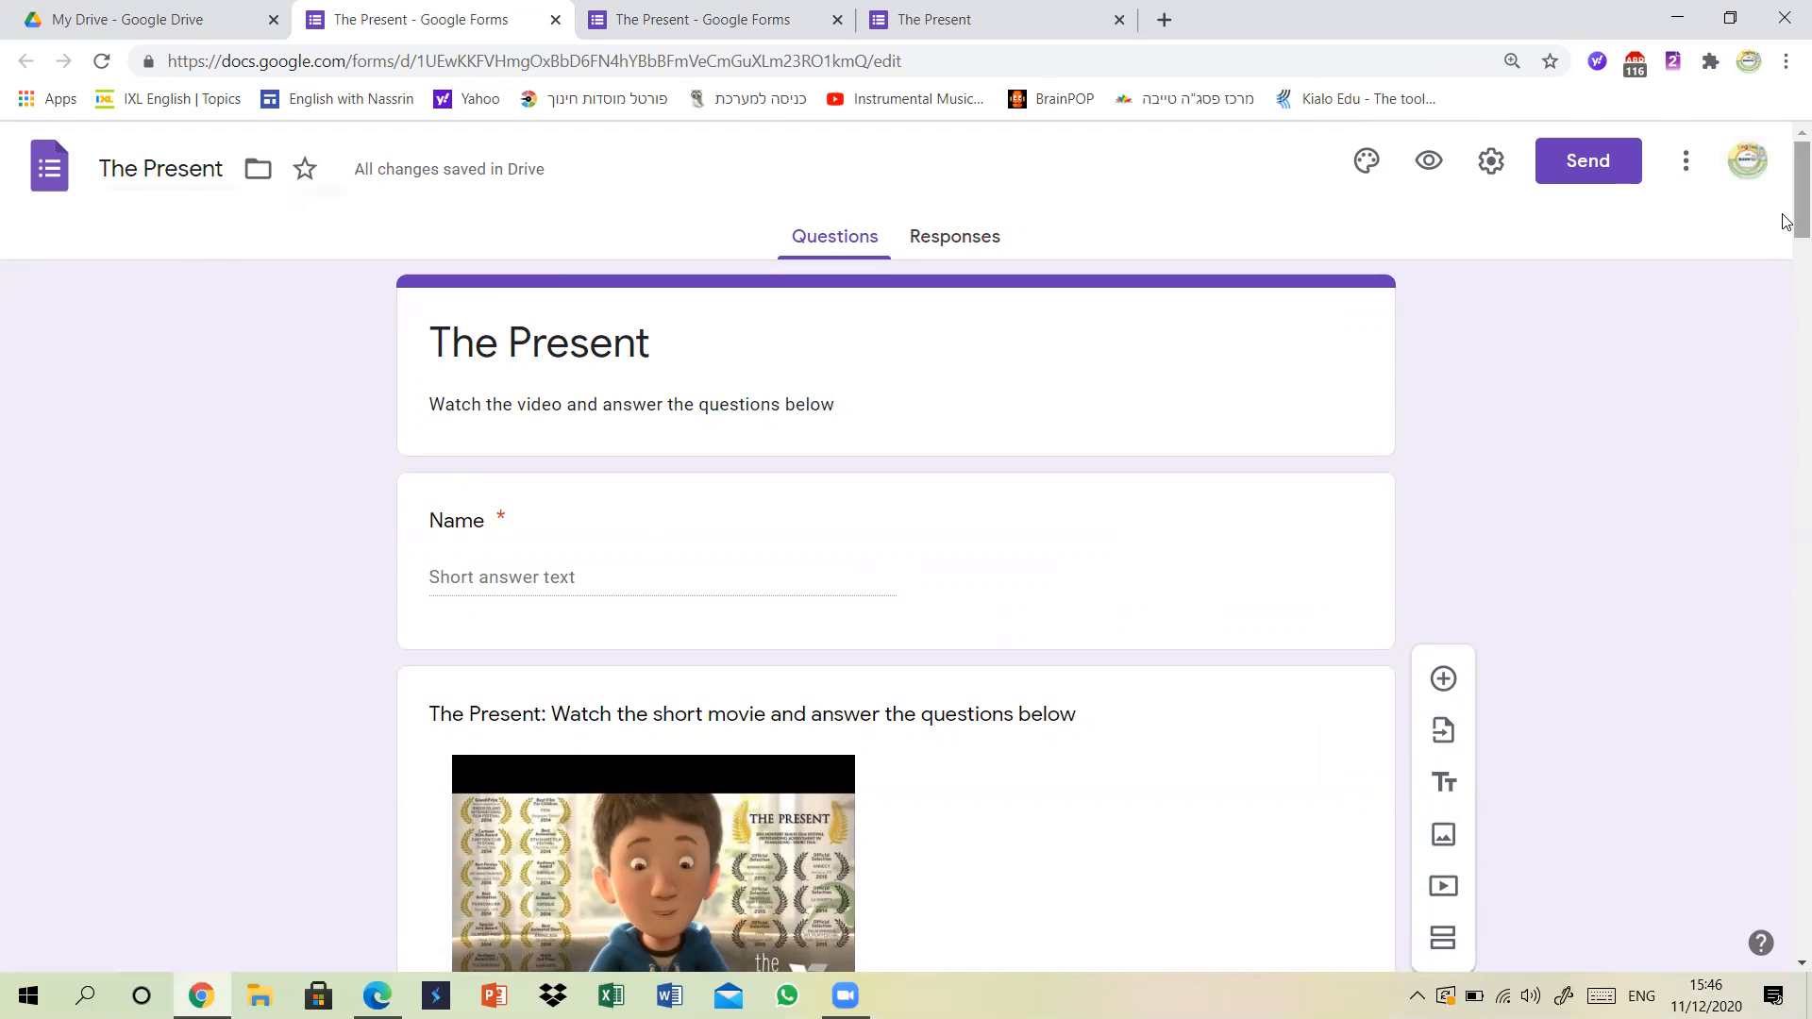
scroll(1784, 231, "down", 1)
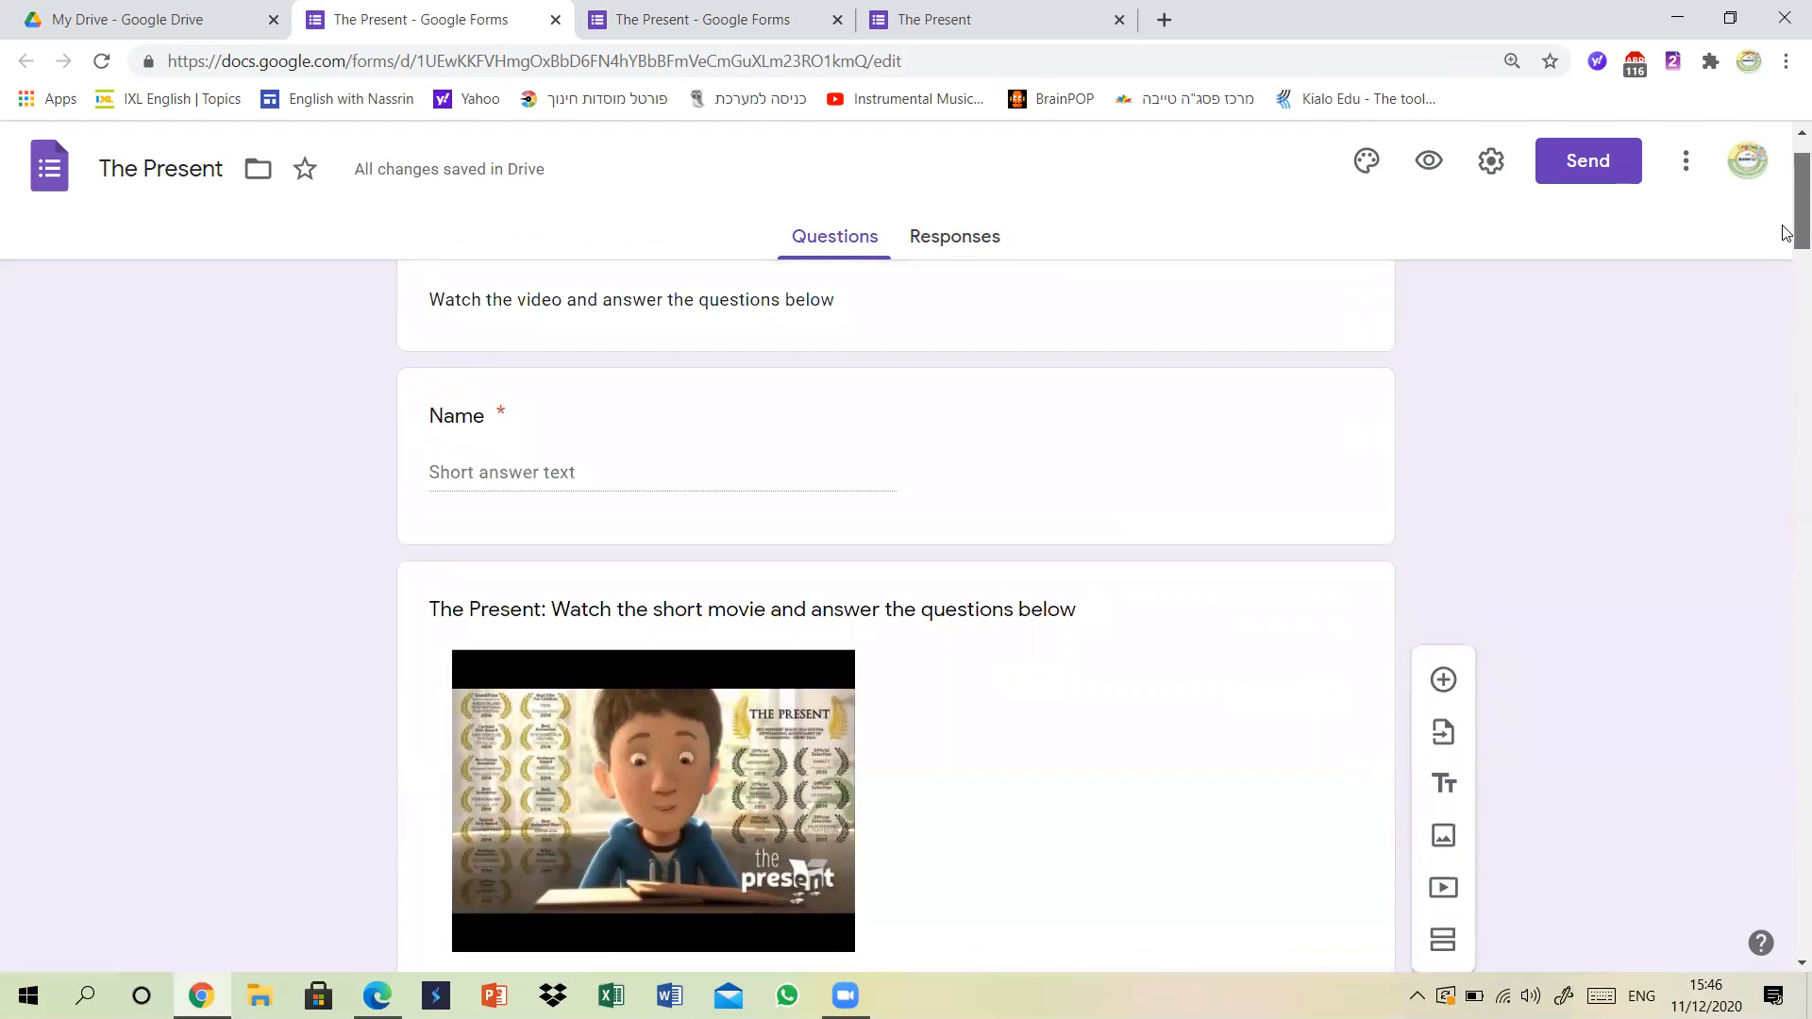
scroll(1784, 230, "down", 4)
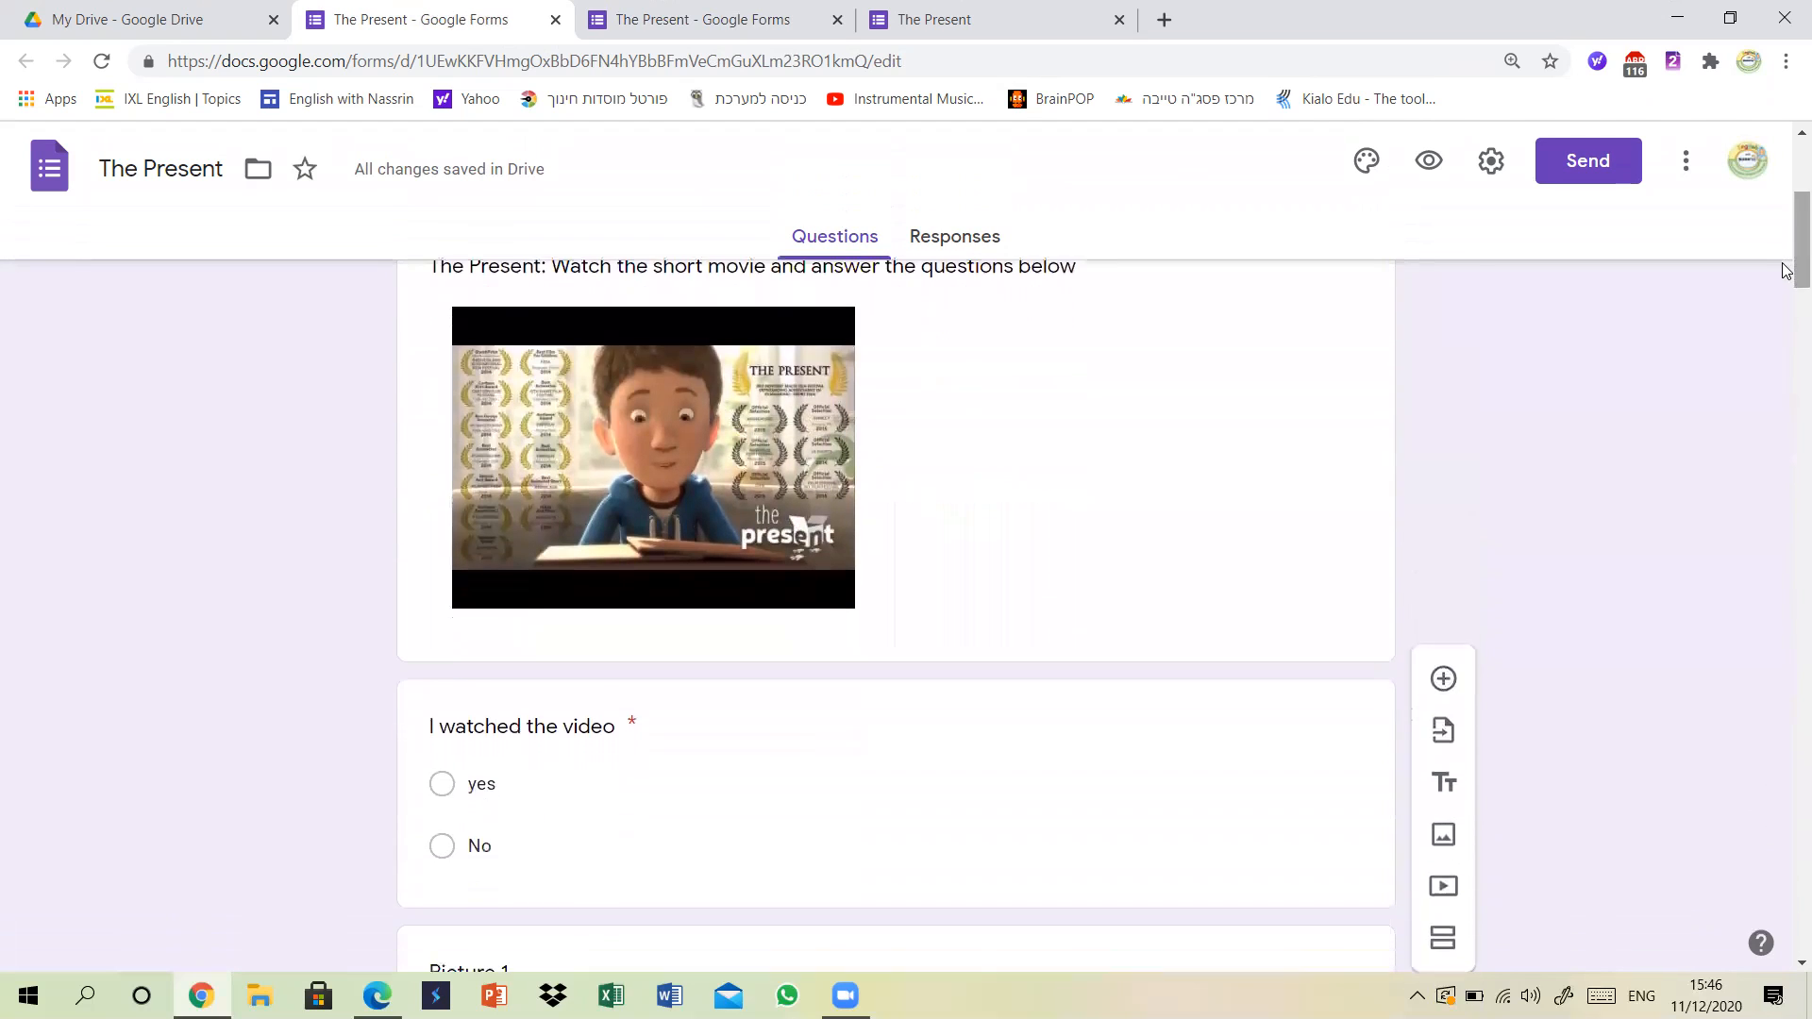
key("ctrl+l")
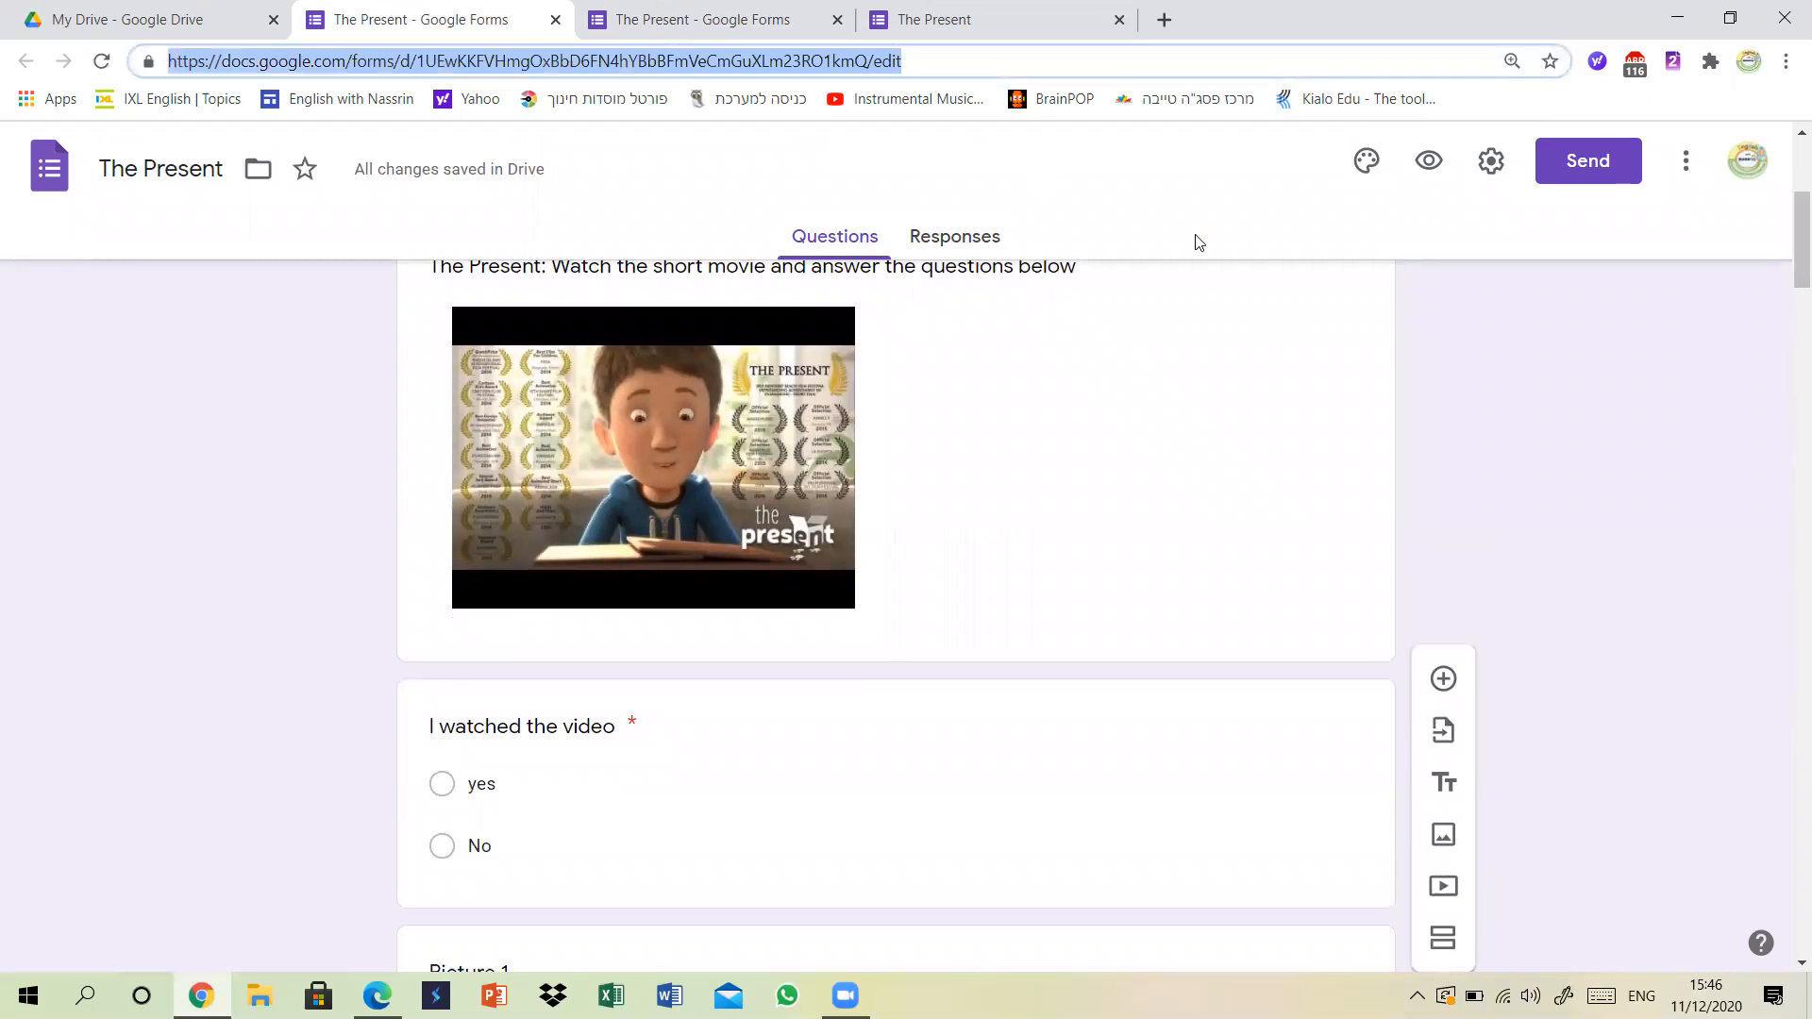
left_click_drag(1795, 274, 1795, 225)
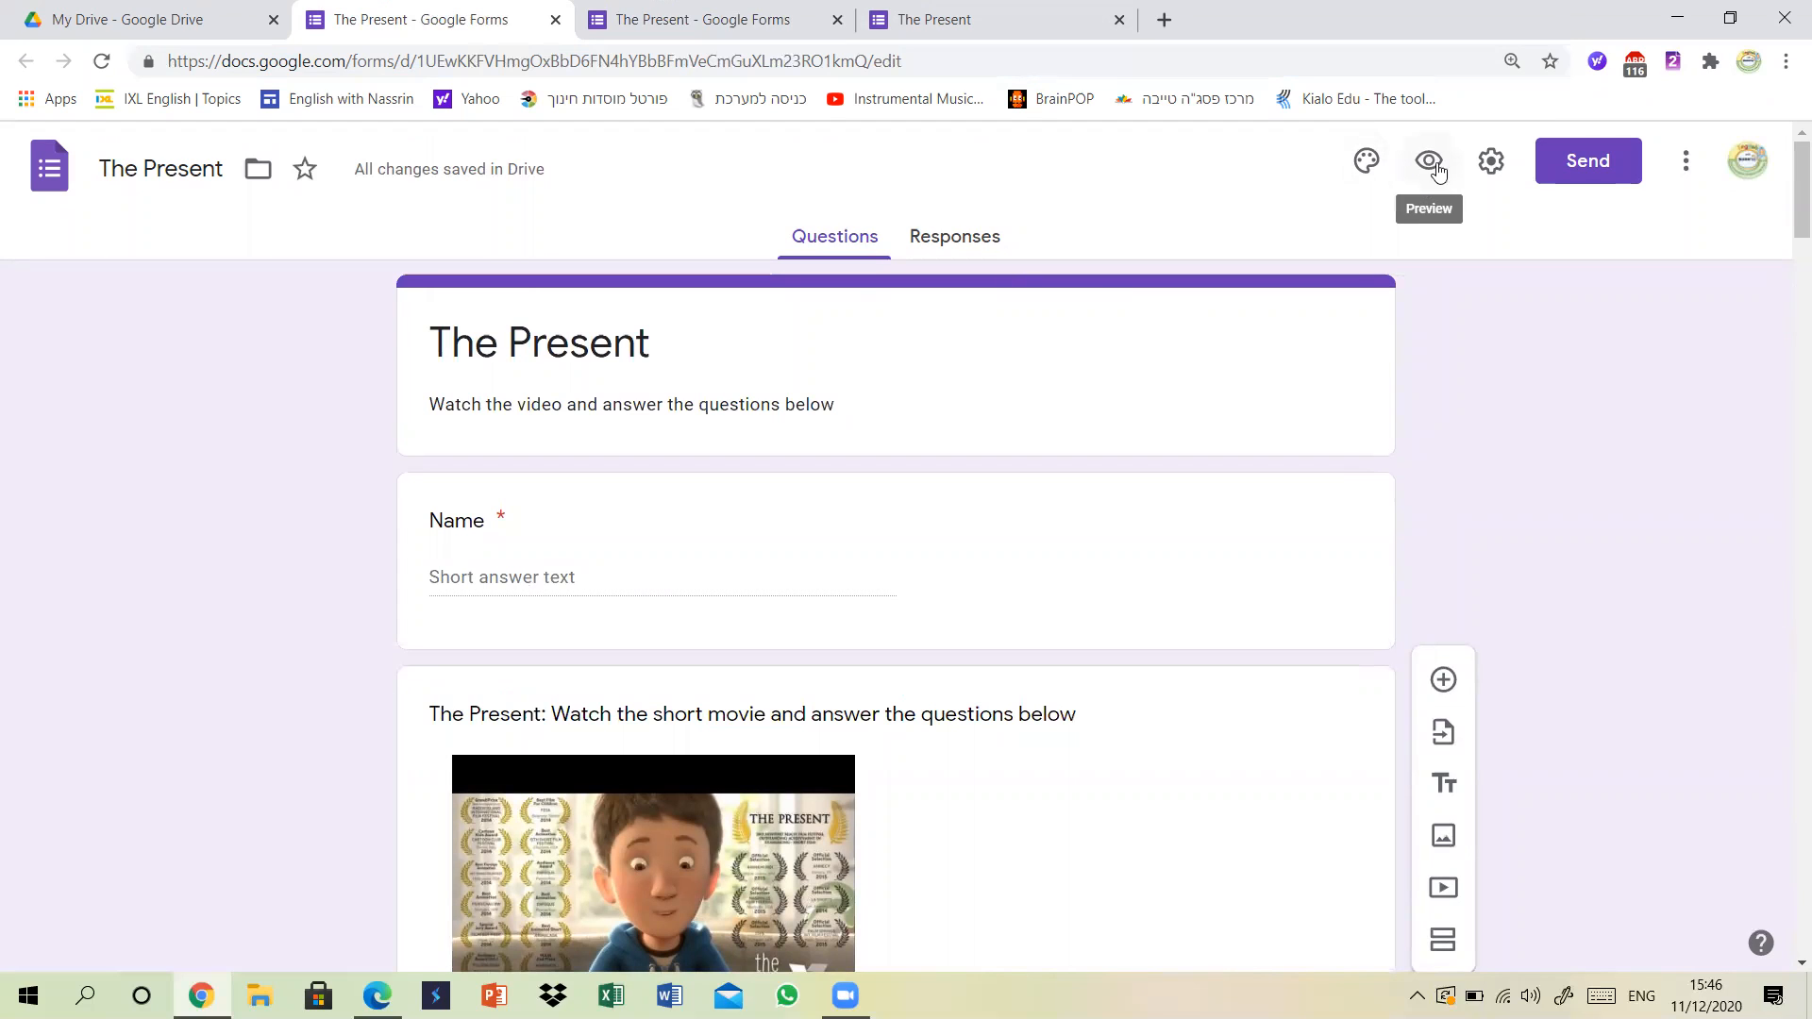
left_click(1686, 161)
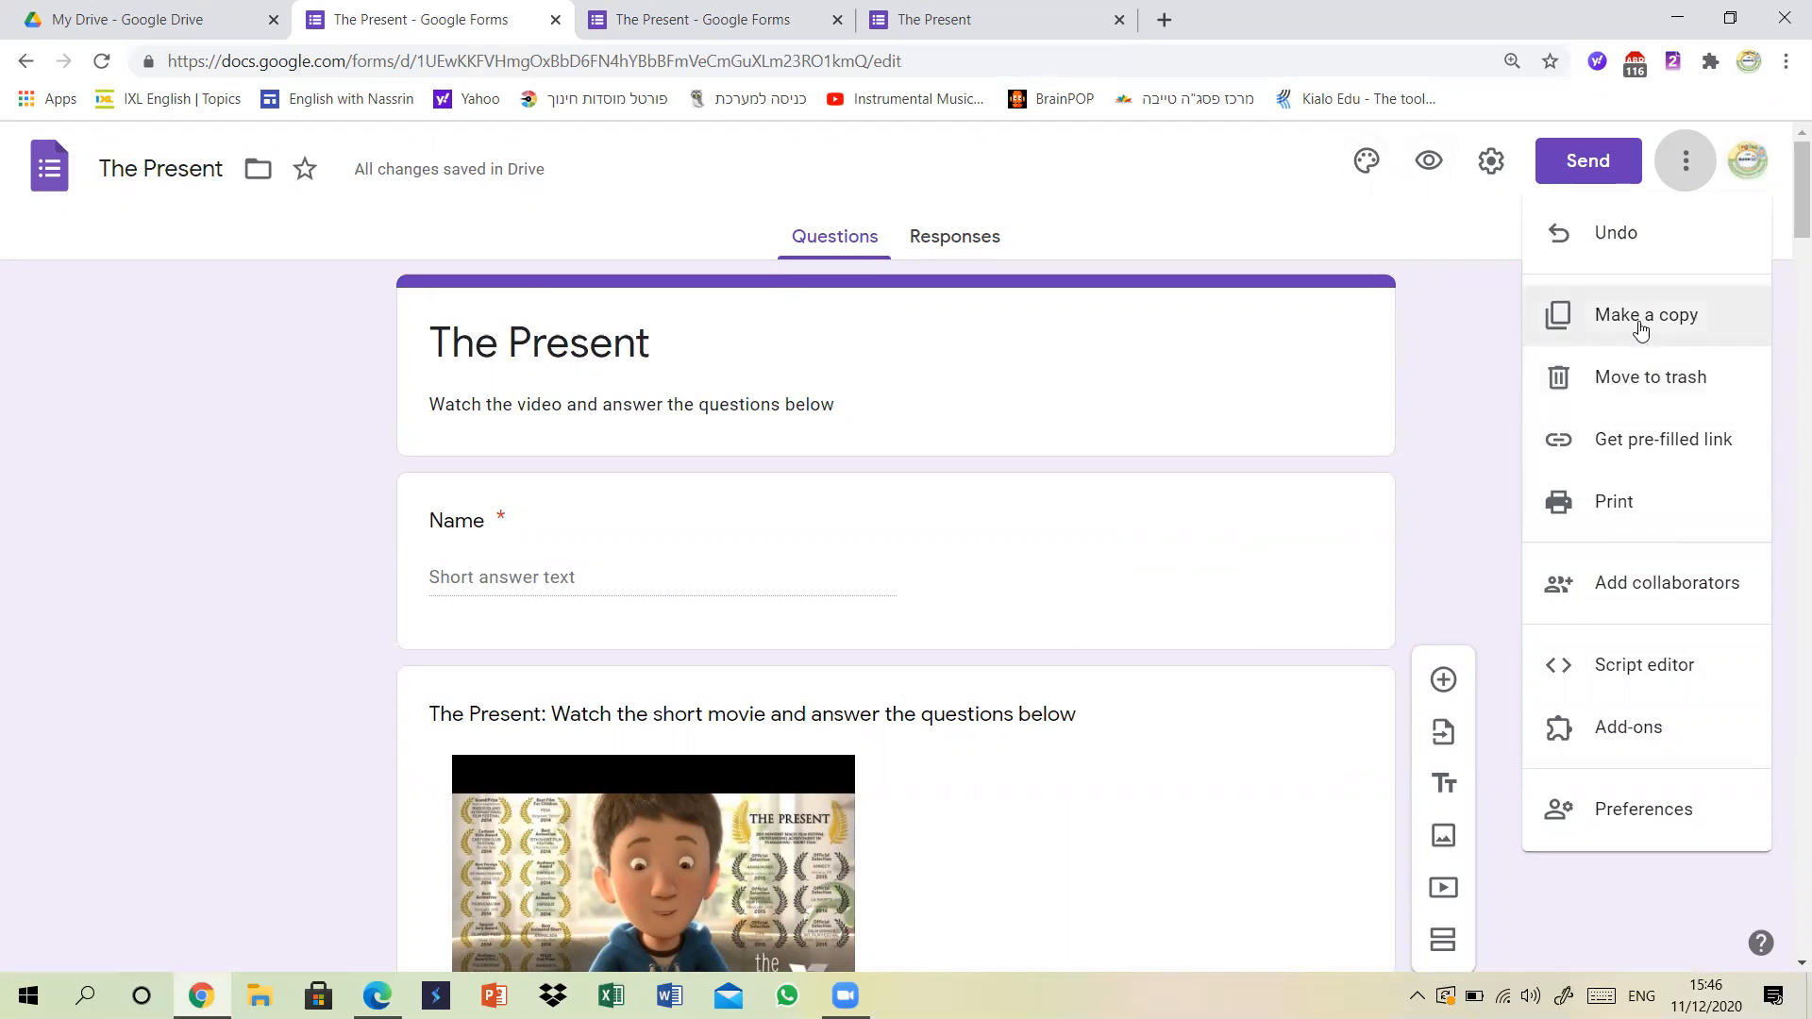
left_click(1455, 473)
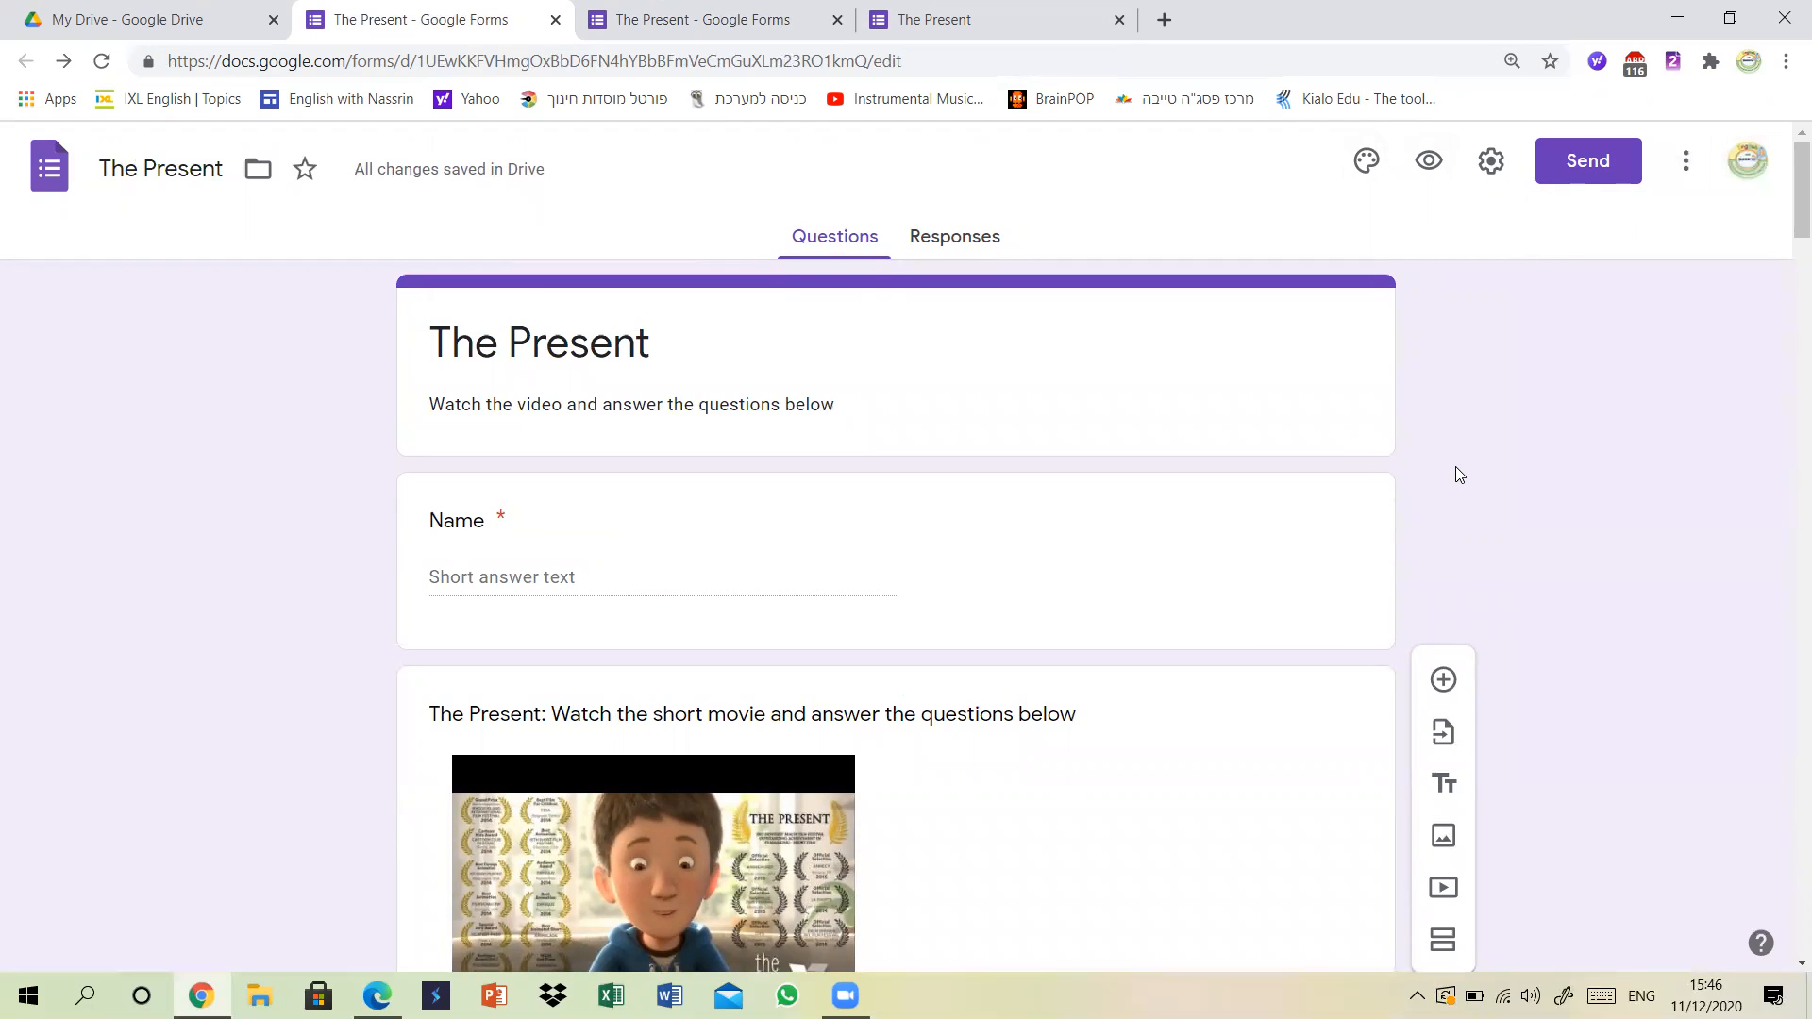
Preview the new form and check its questions from the Name field down to Picture 2.
left_click(1427, 164)
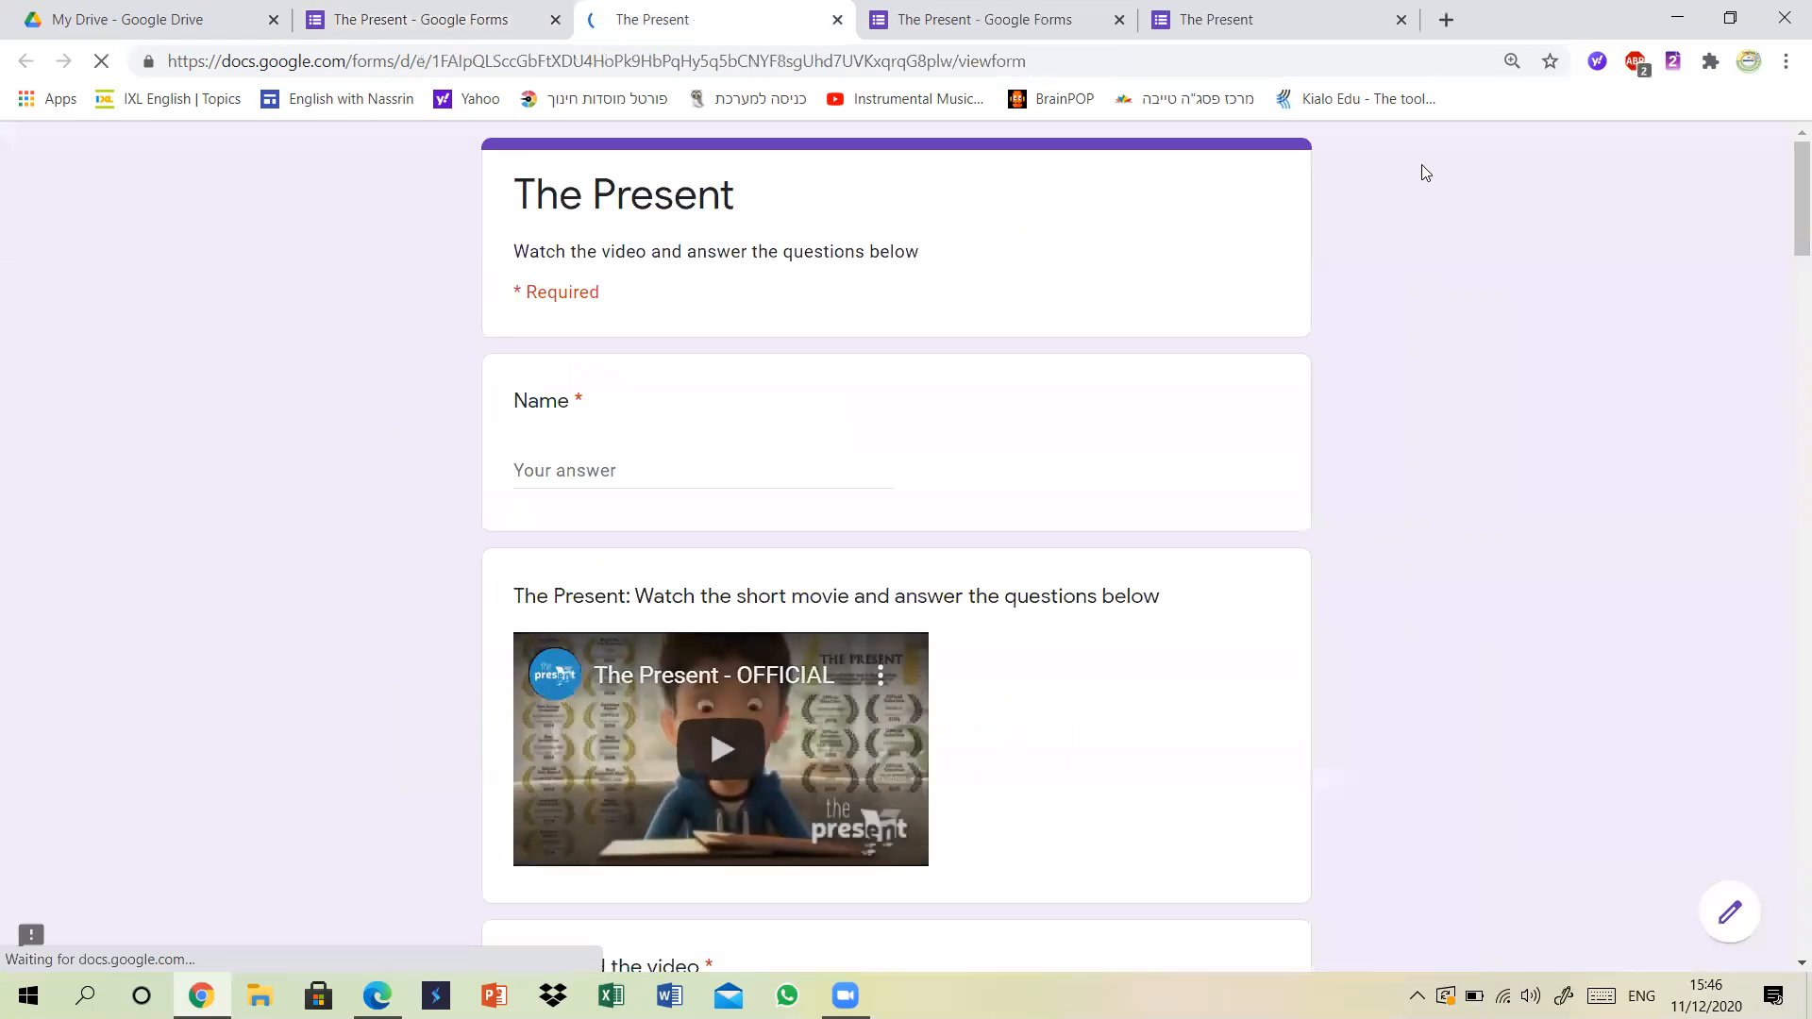
mouse_move(1791, 200)
left_mouse_down()
mouse_move(1786, 915)
mouse_move(1768, 648)
mouse_move(1772, 194)
mouse_move(1787, 203)
mouse_move(1787, 236)
mouse_move(1769, 174)
left_mouse_up()
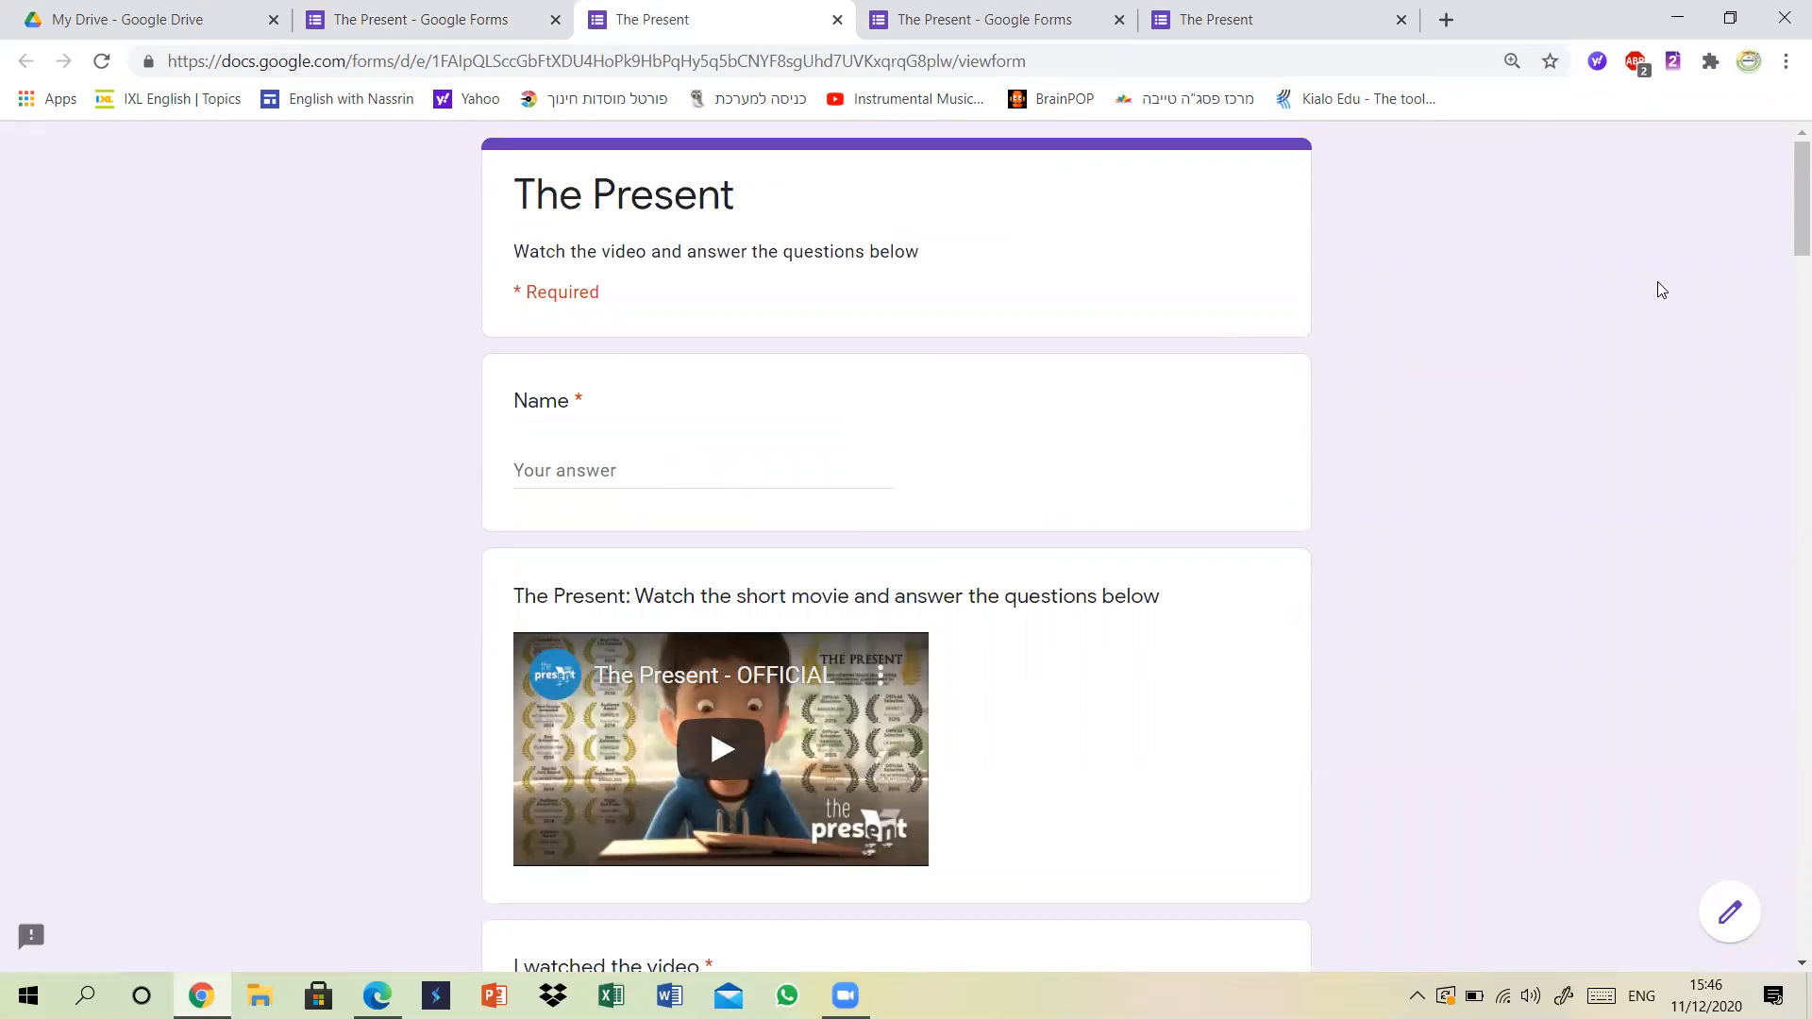
scroll(1029, 522, "down", 3)
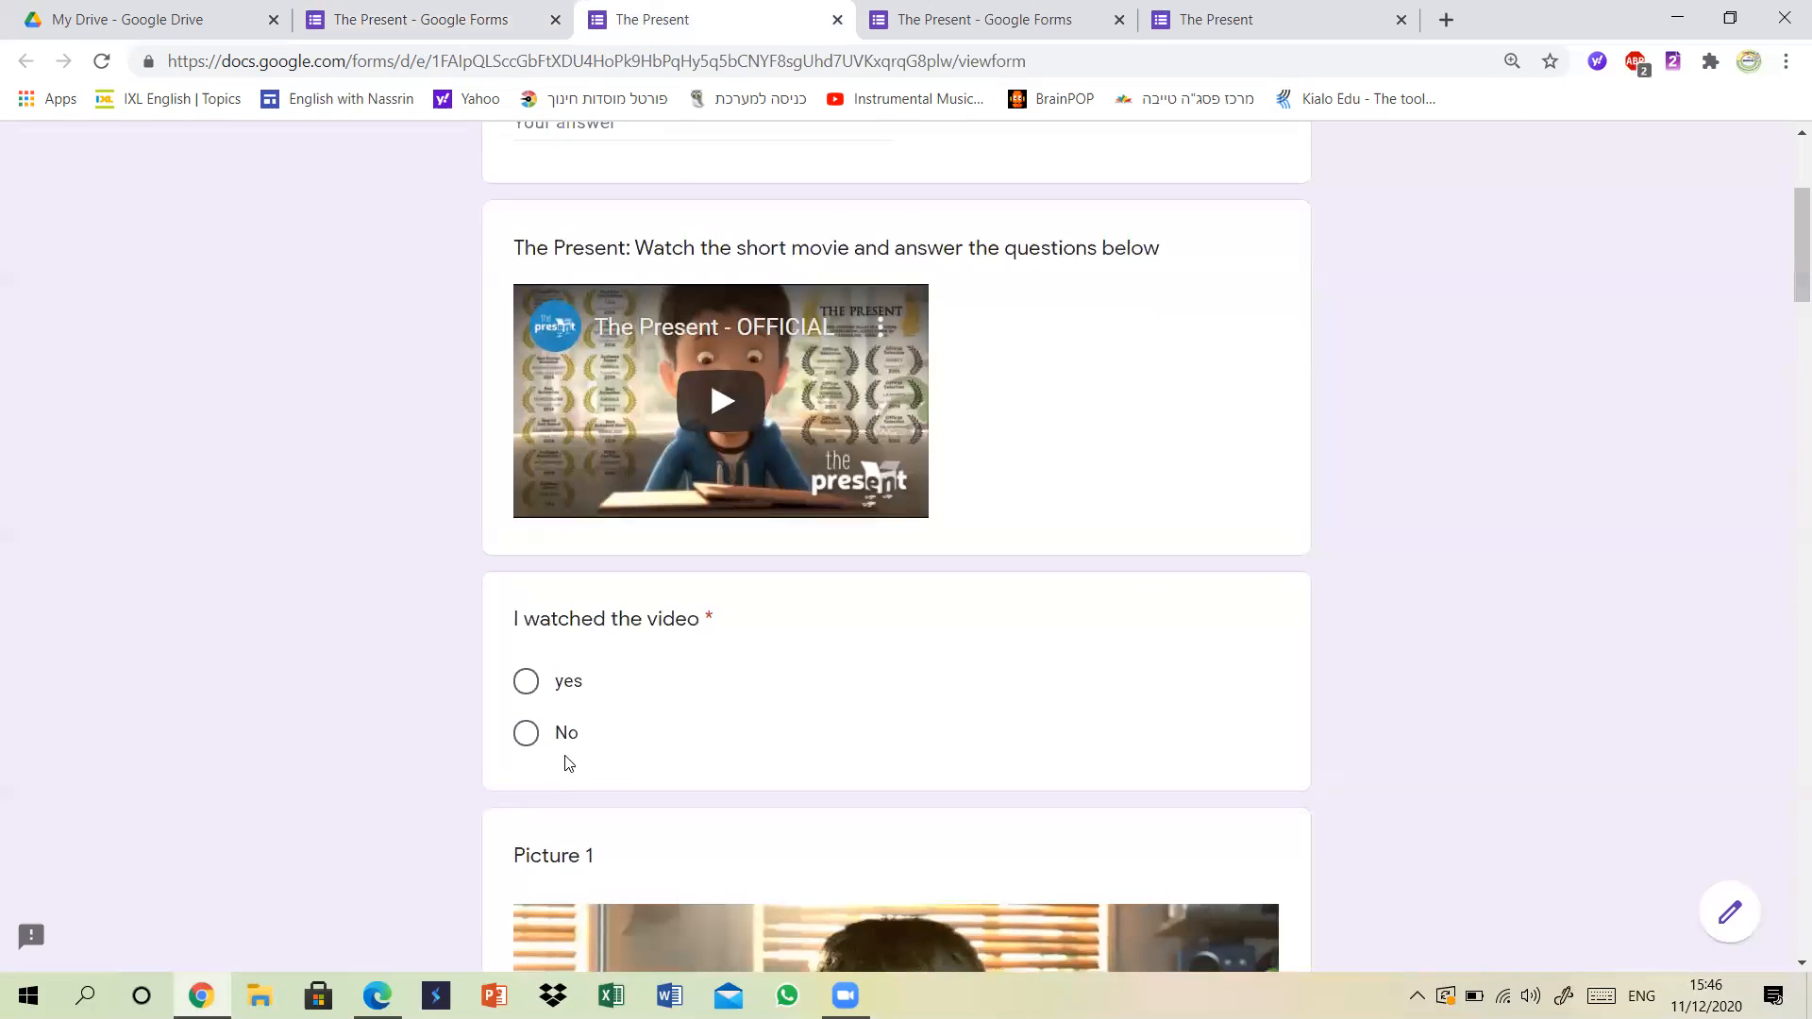
left_click_drag(1787, 276, 1787, 444)
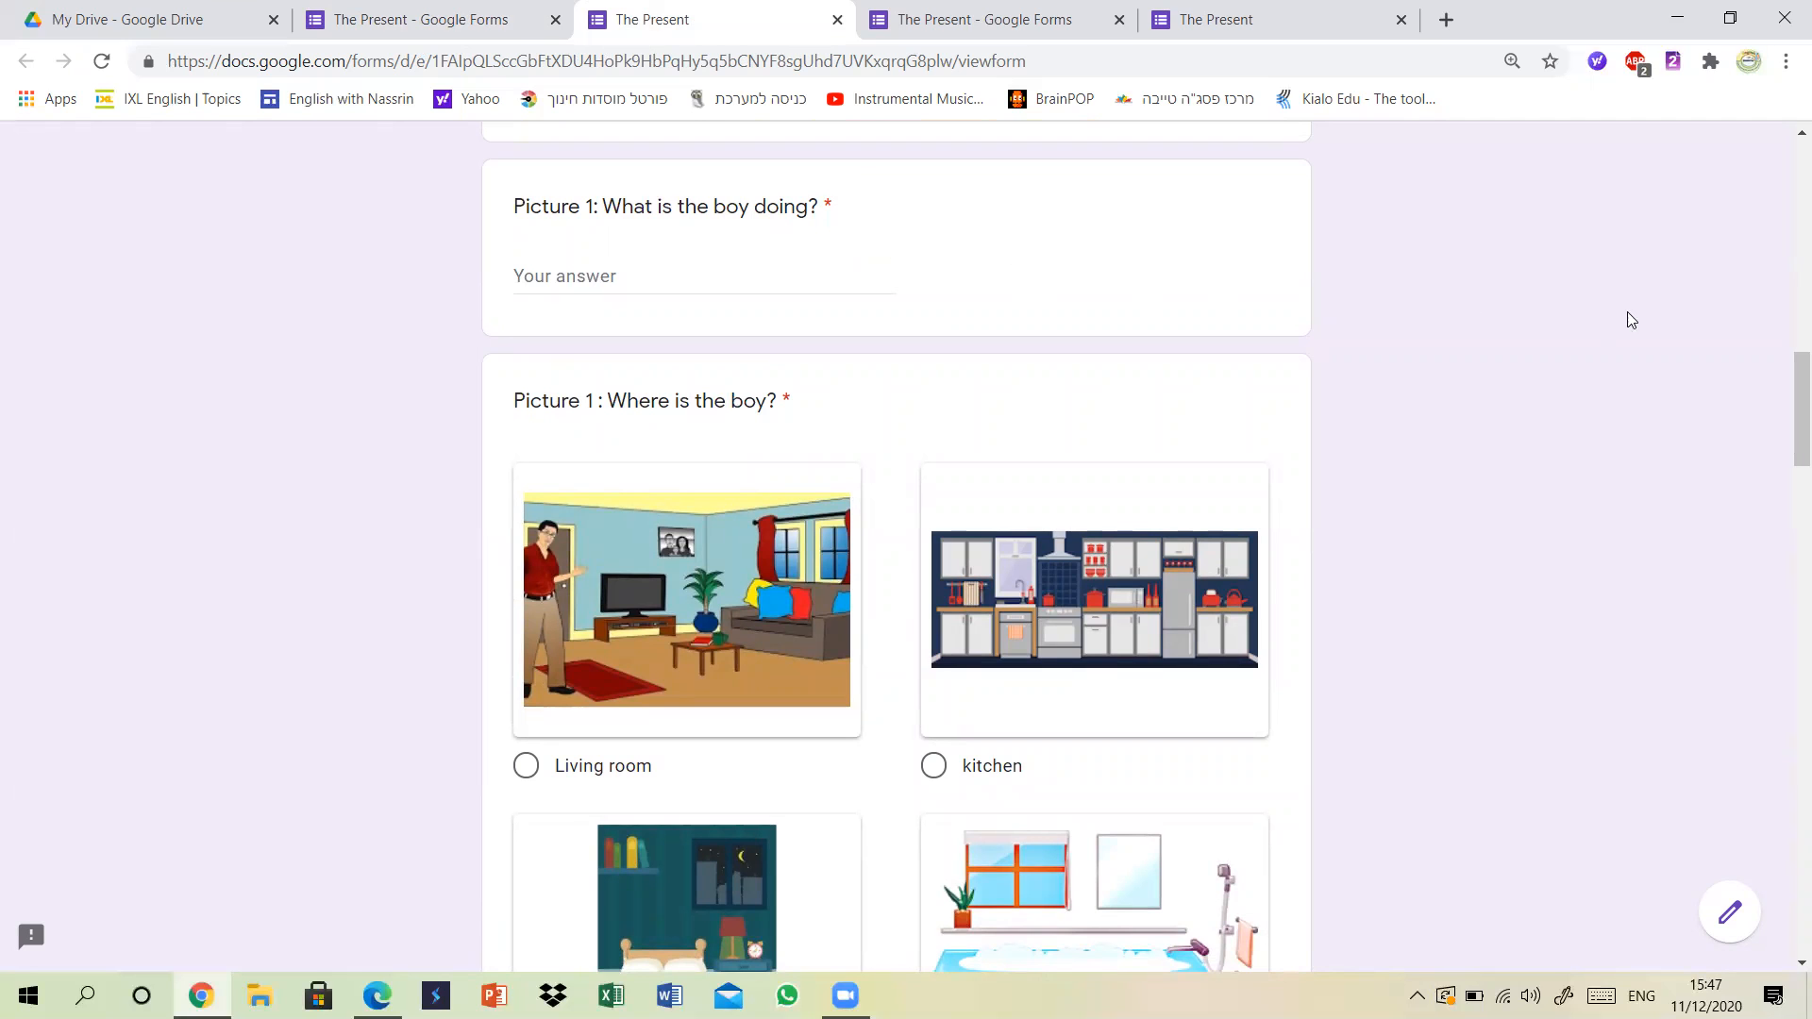
left_click_drag(1787, 438, 1787, 539)
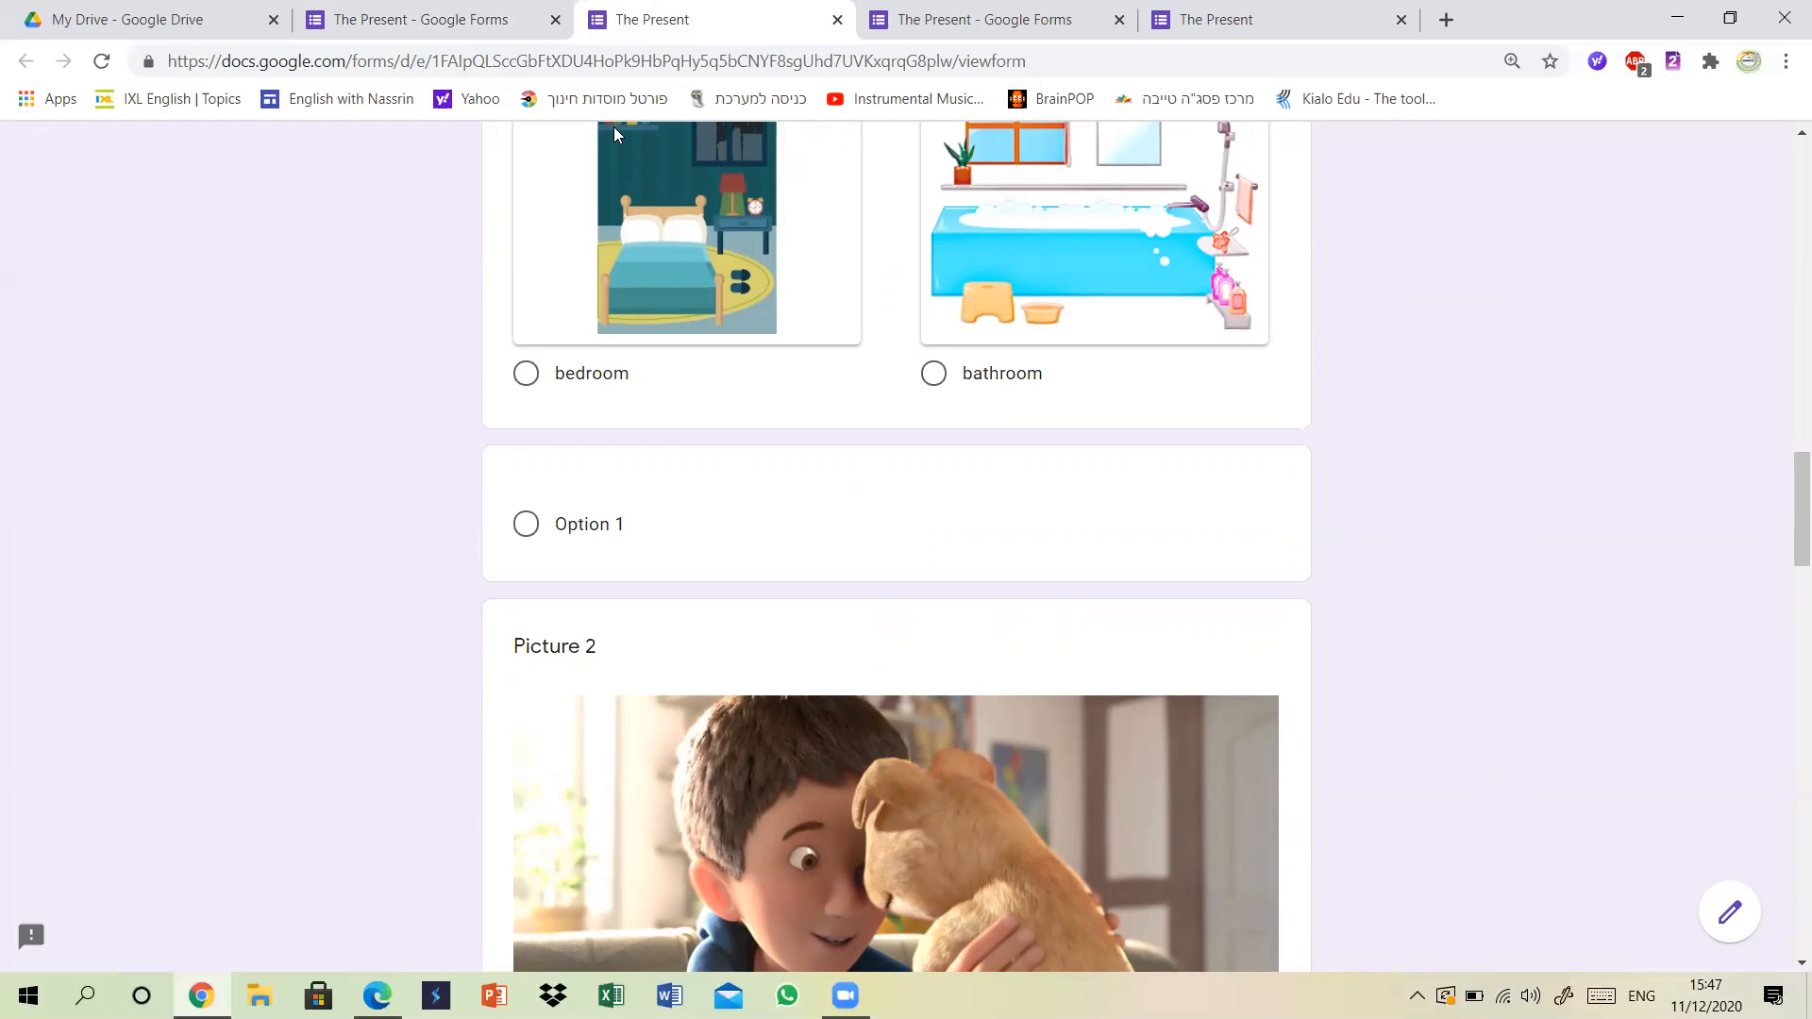
Return to the new form's editor and delete the empty multiple-choice question above Picture 2.
key("ctrl+shift+Tab")
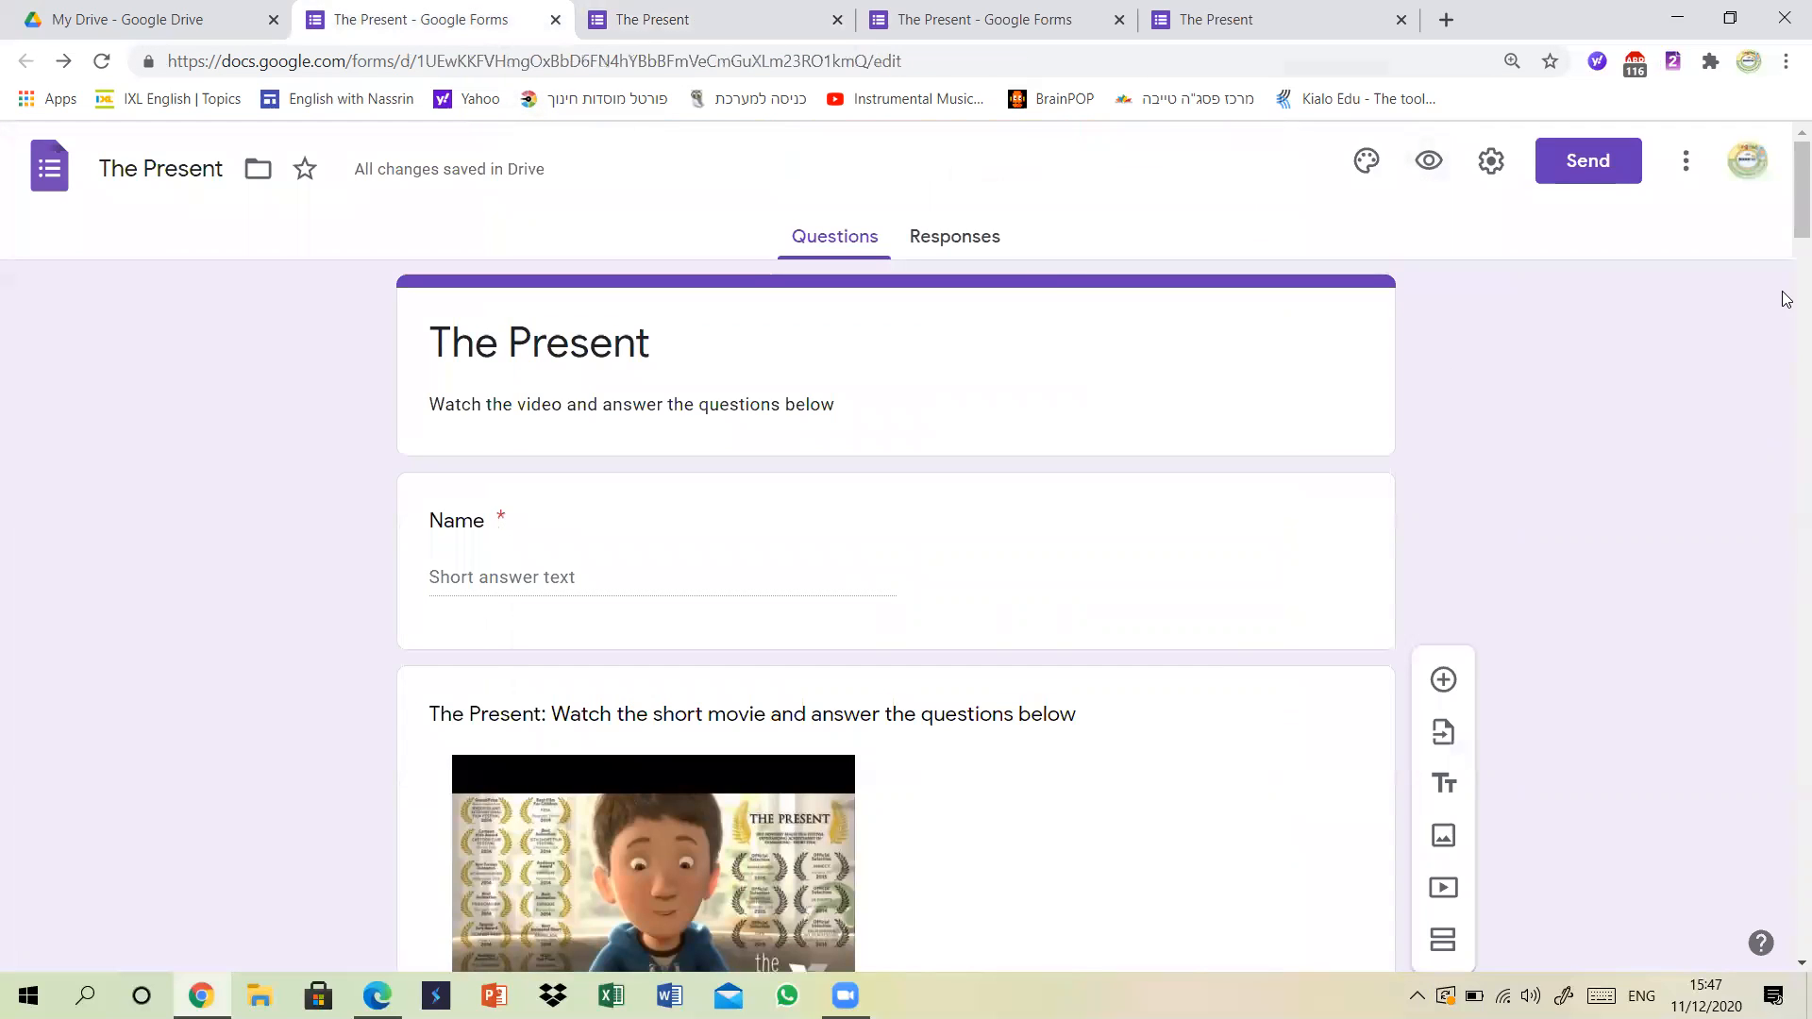
left_click_drag(1787, 241, 1787, 548)
left_click(1033, 533)
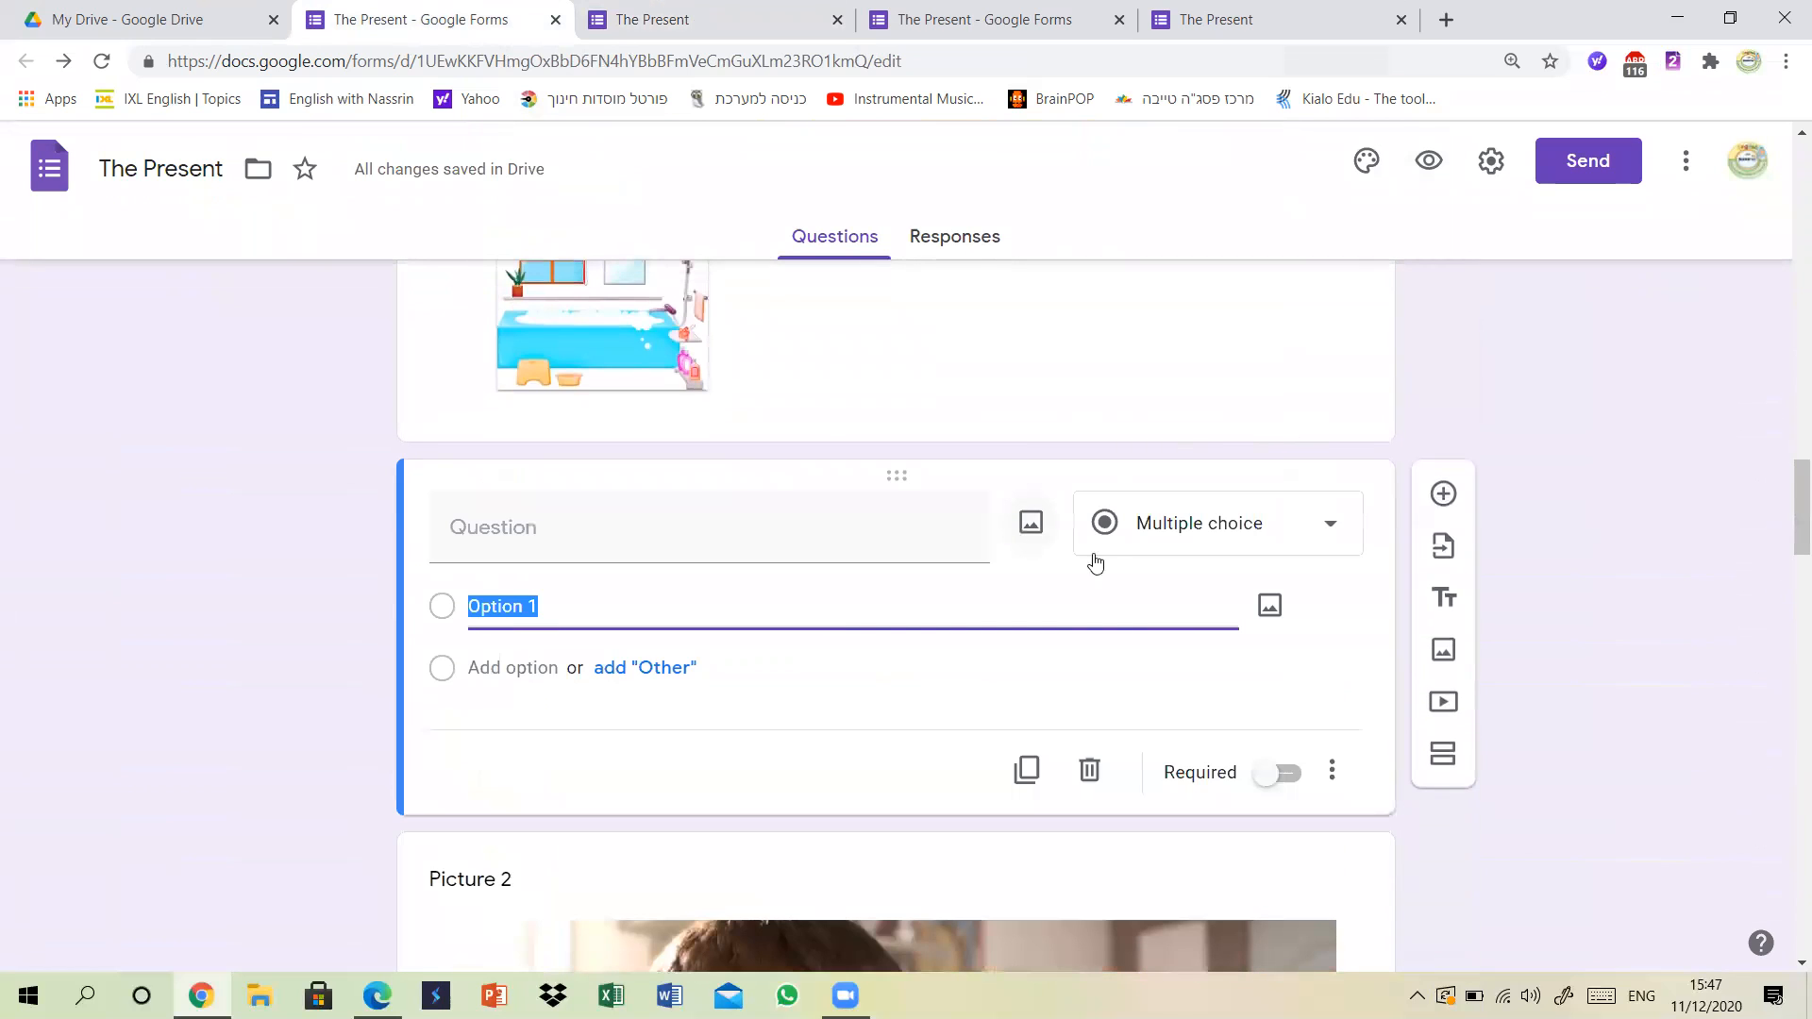
left_click(1091, 779)
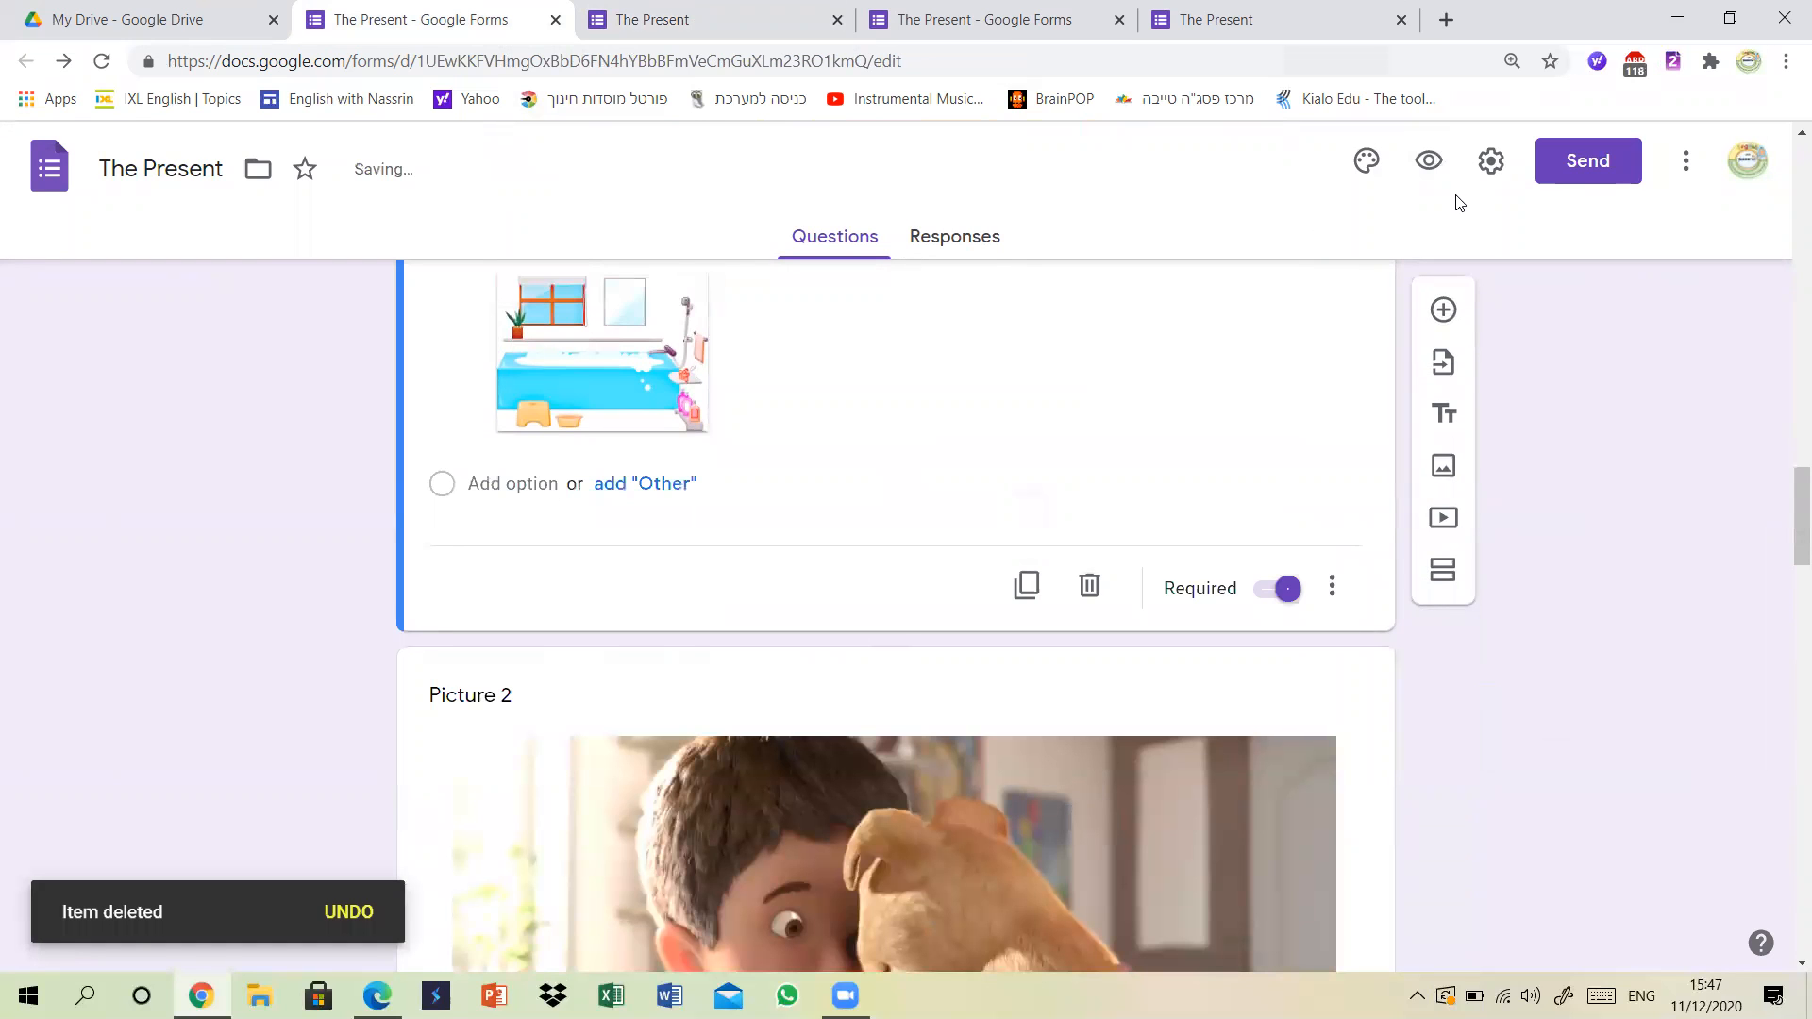
Preview the form again and check it for leftover empty questions down to Picture 4.
left_click(1426, 162)
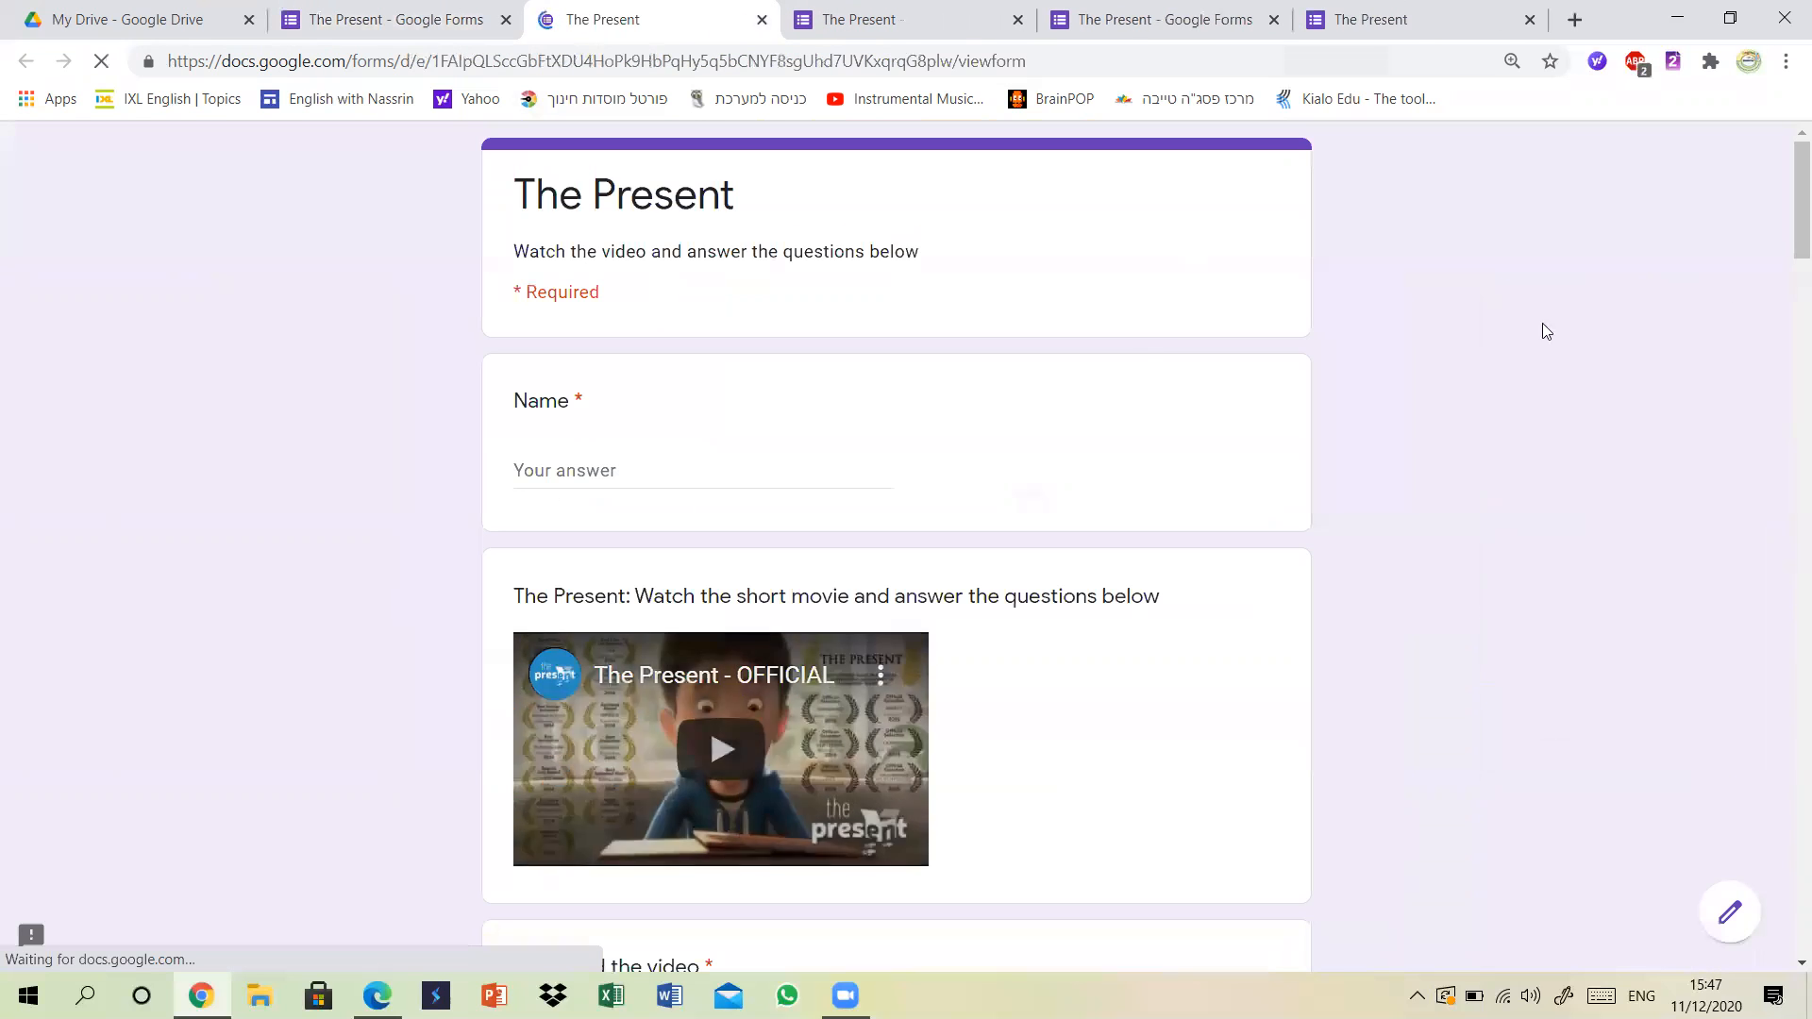
scroll(1787, 301, "down", 2)
scroll(1787, 301, "down", 15)
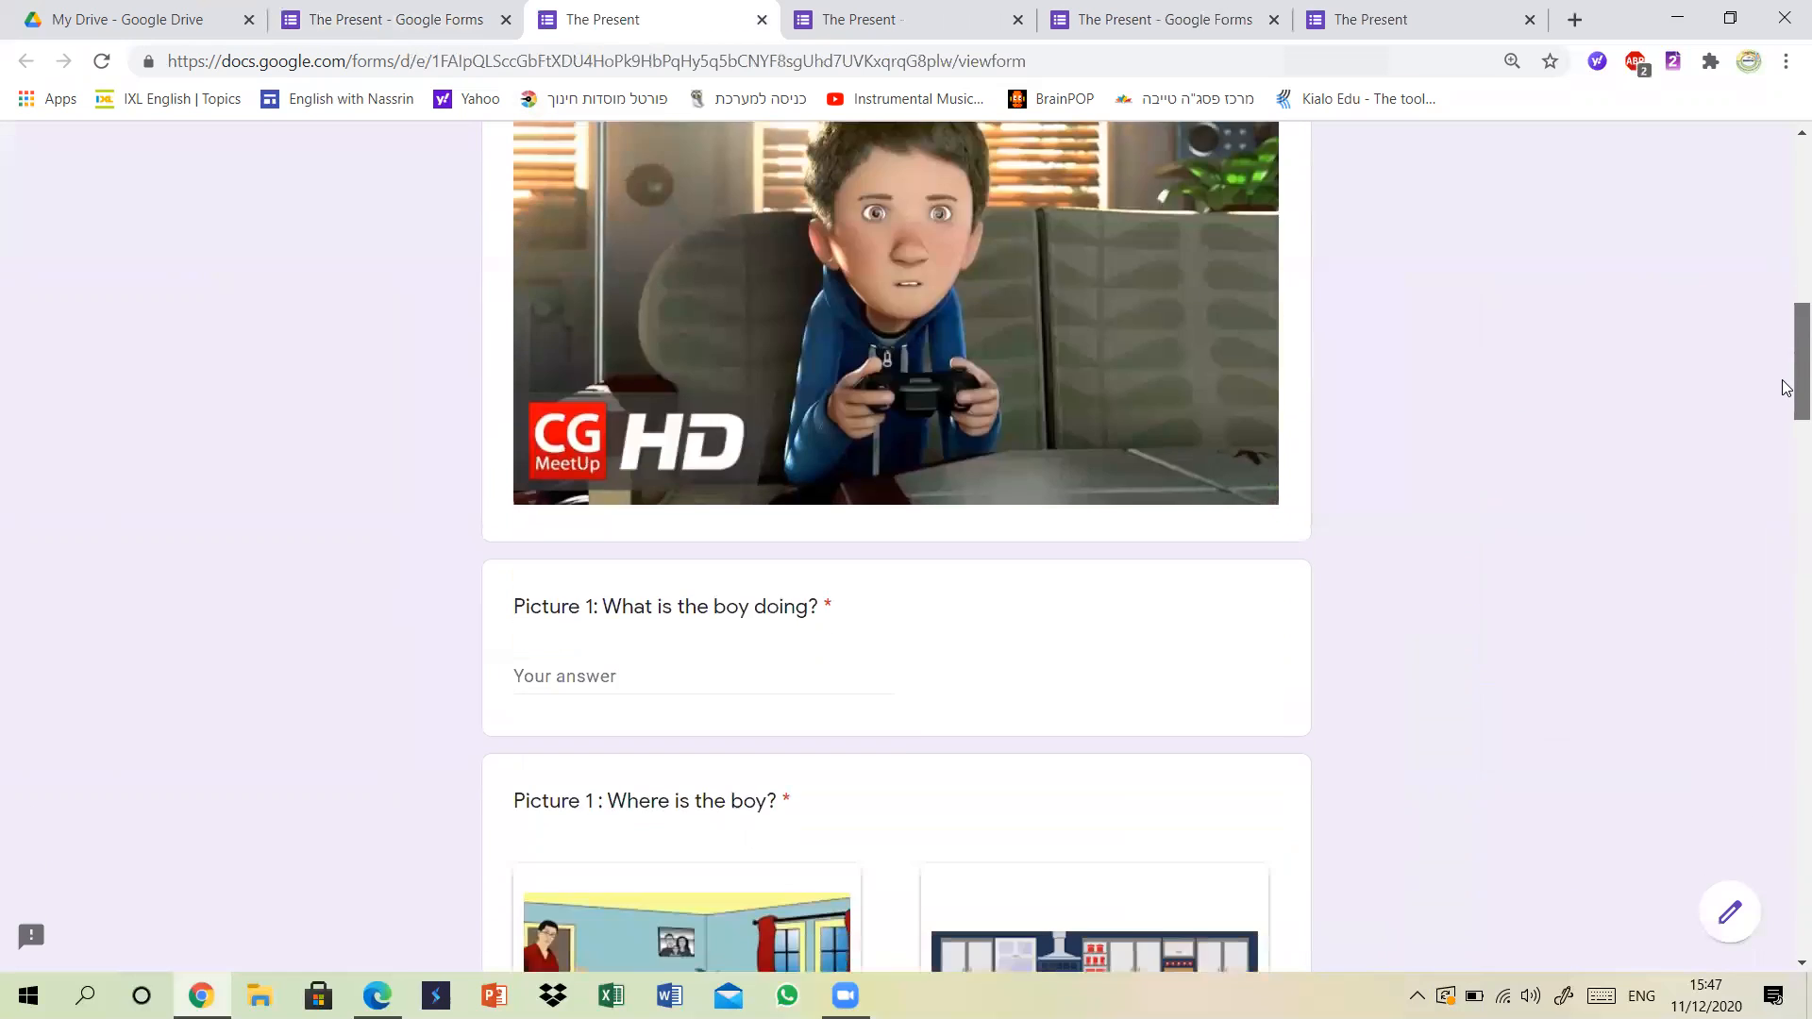
left_click_drag(1787, 493, 1787, 806)
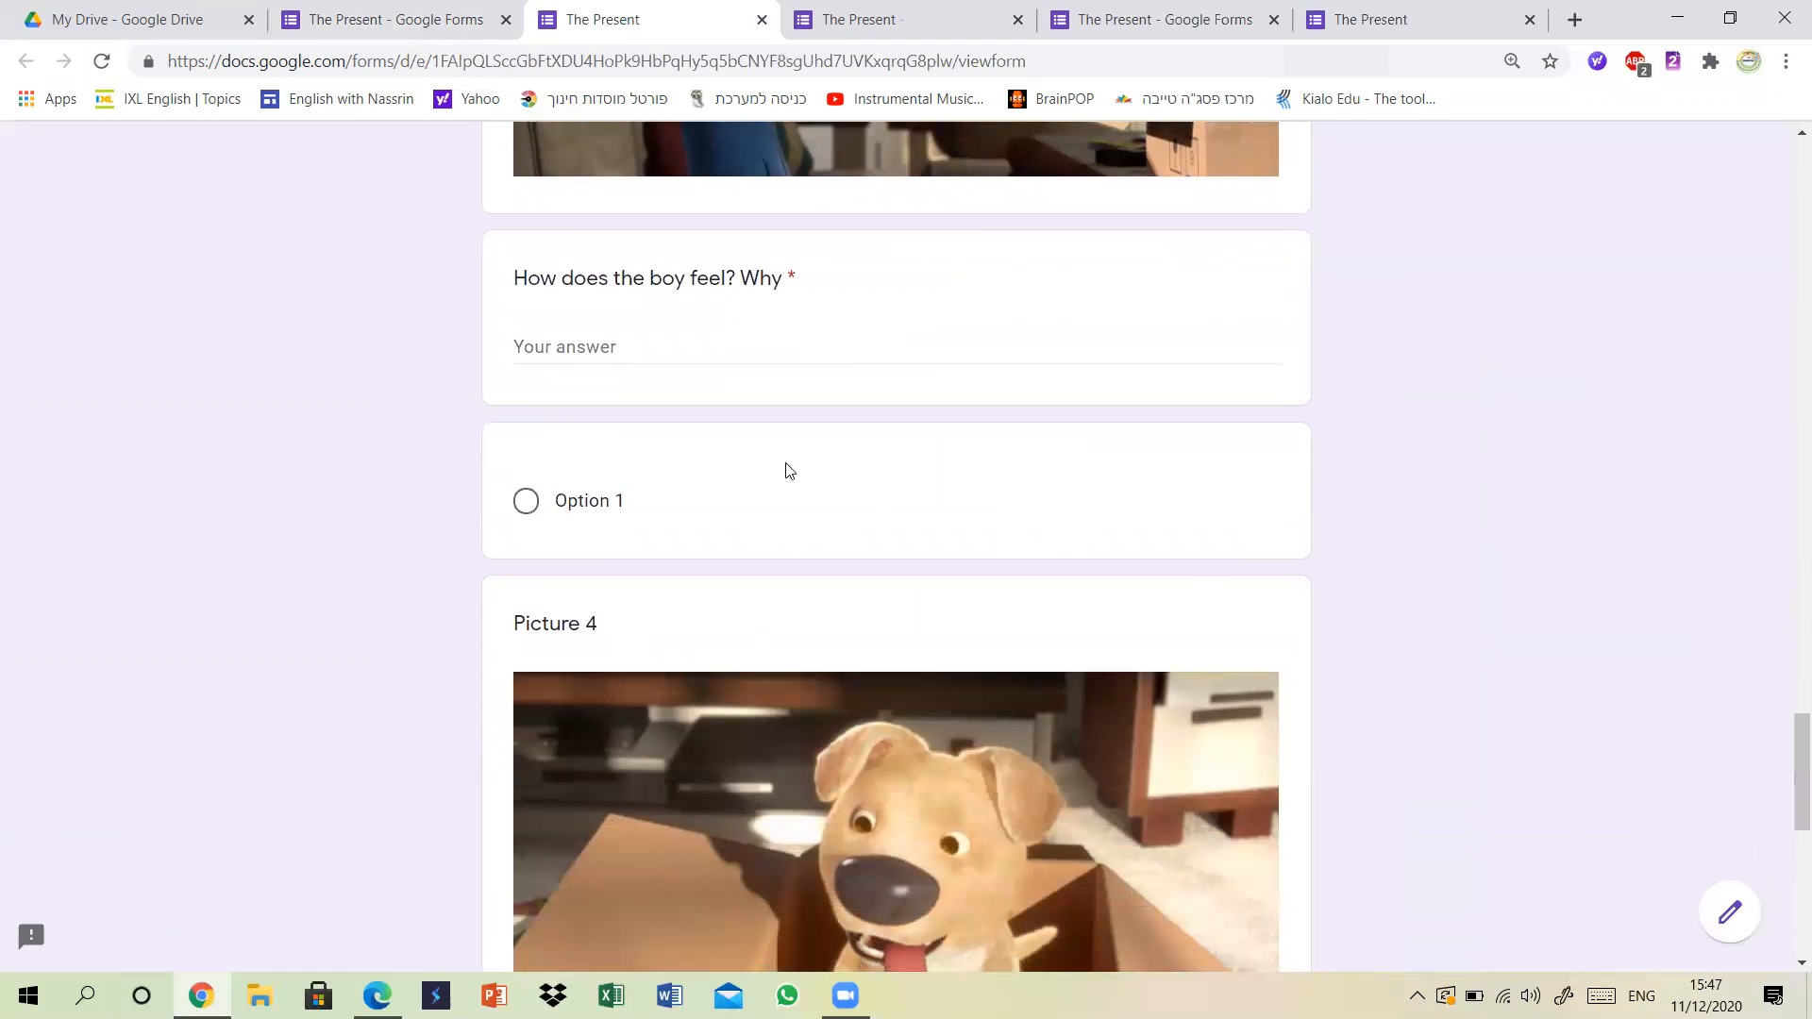
Return to the form editor and delete the empty multiple-choice question above Picture 3.
key("ctrl+shift+Tab")
left_click_drag(1787, 484, 1786, 643)
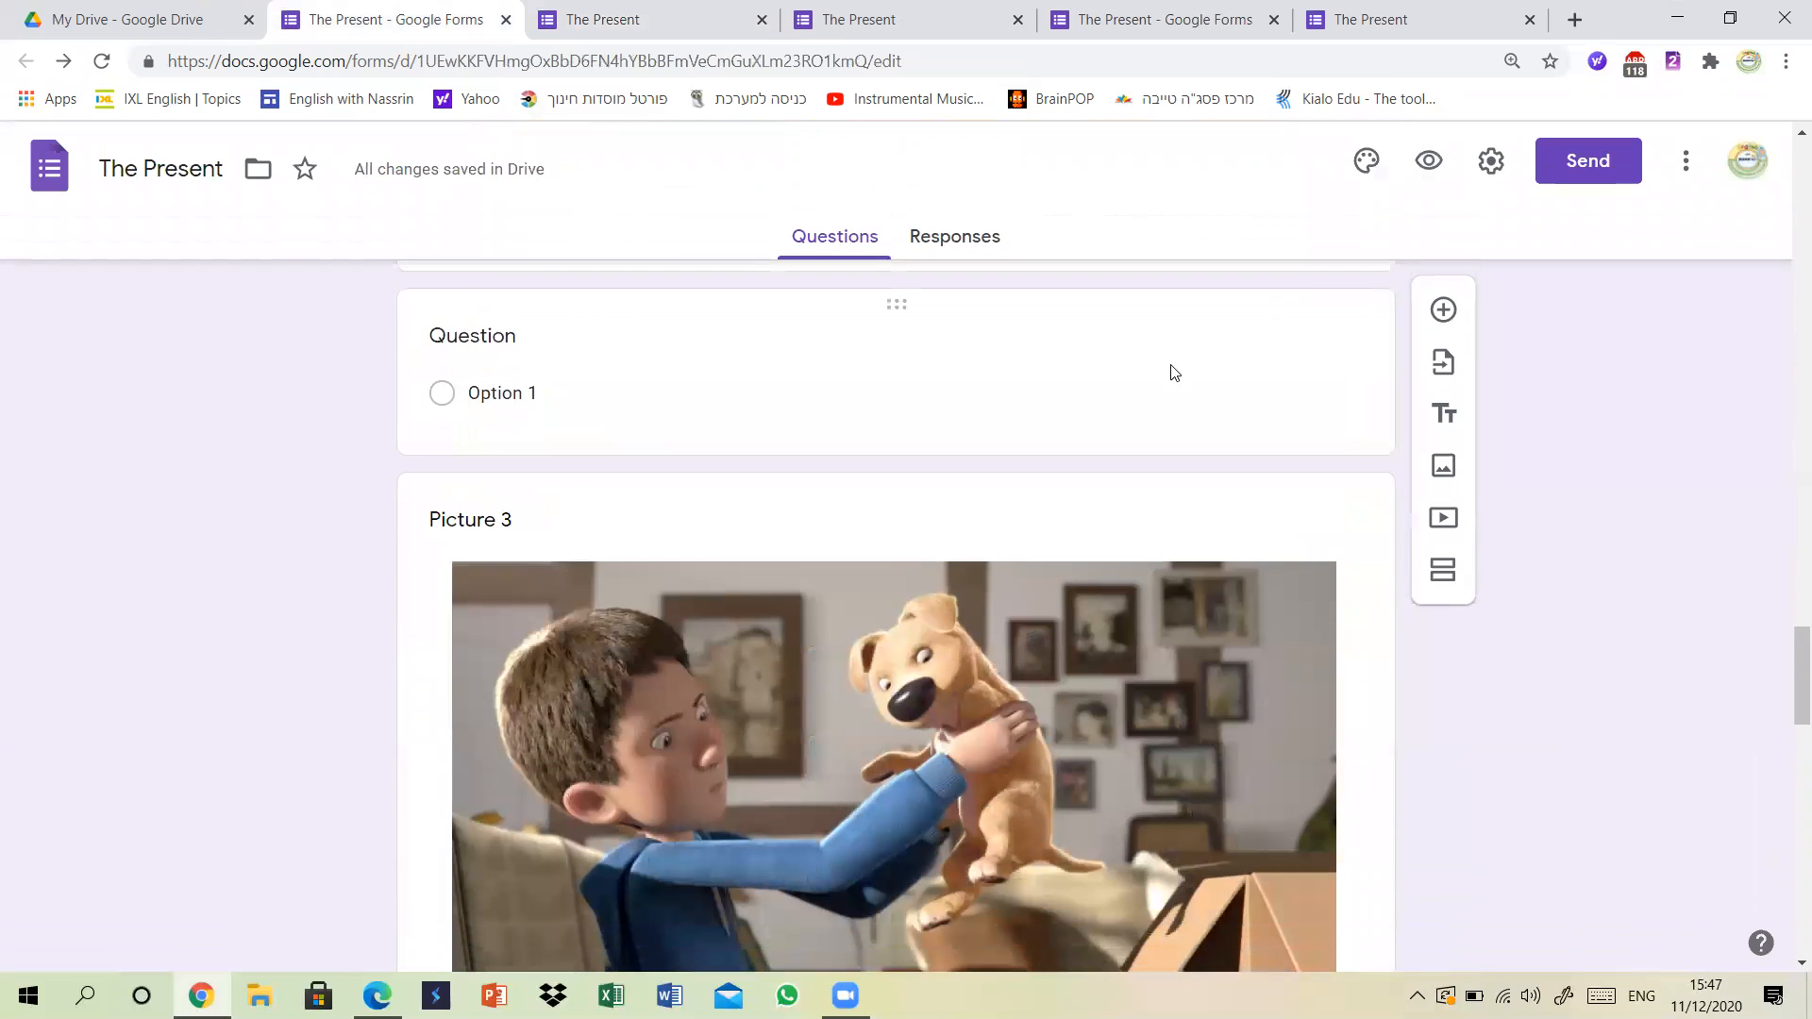
left_click(1067, 355)
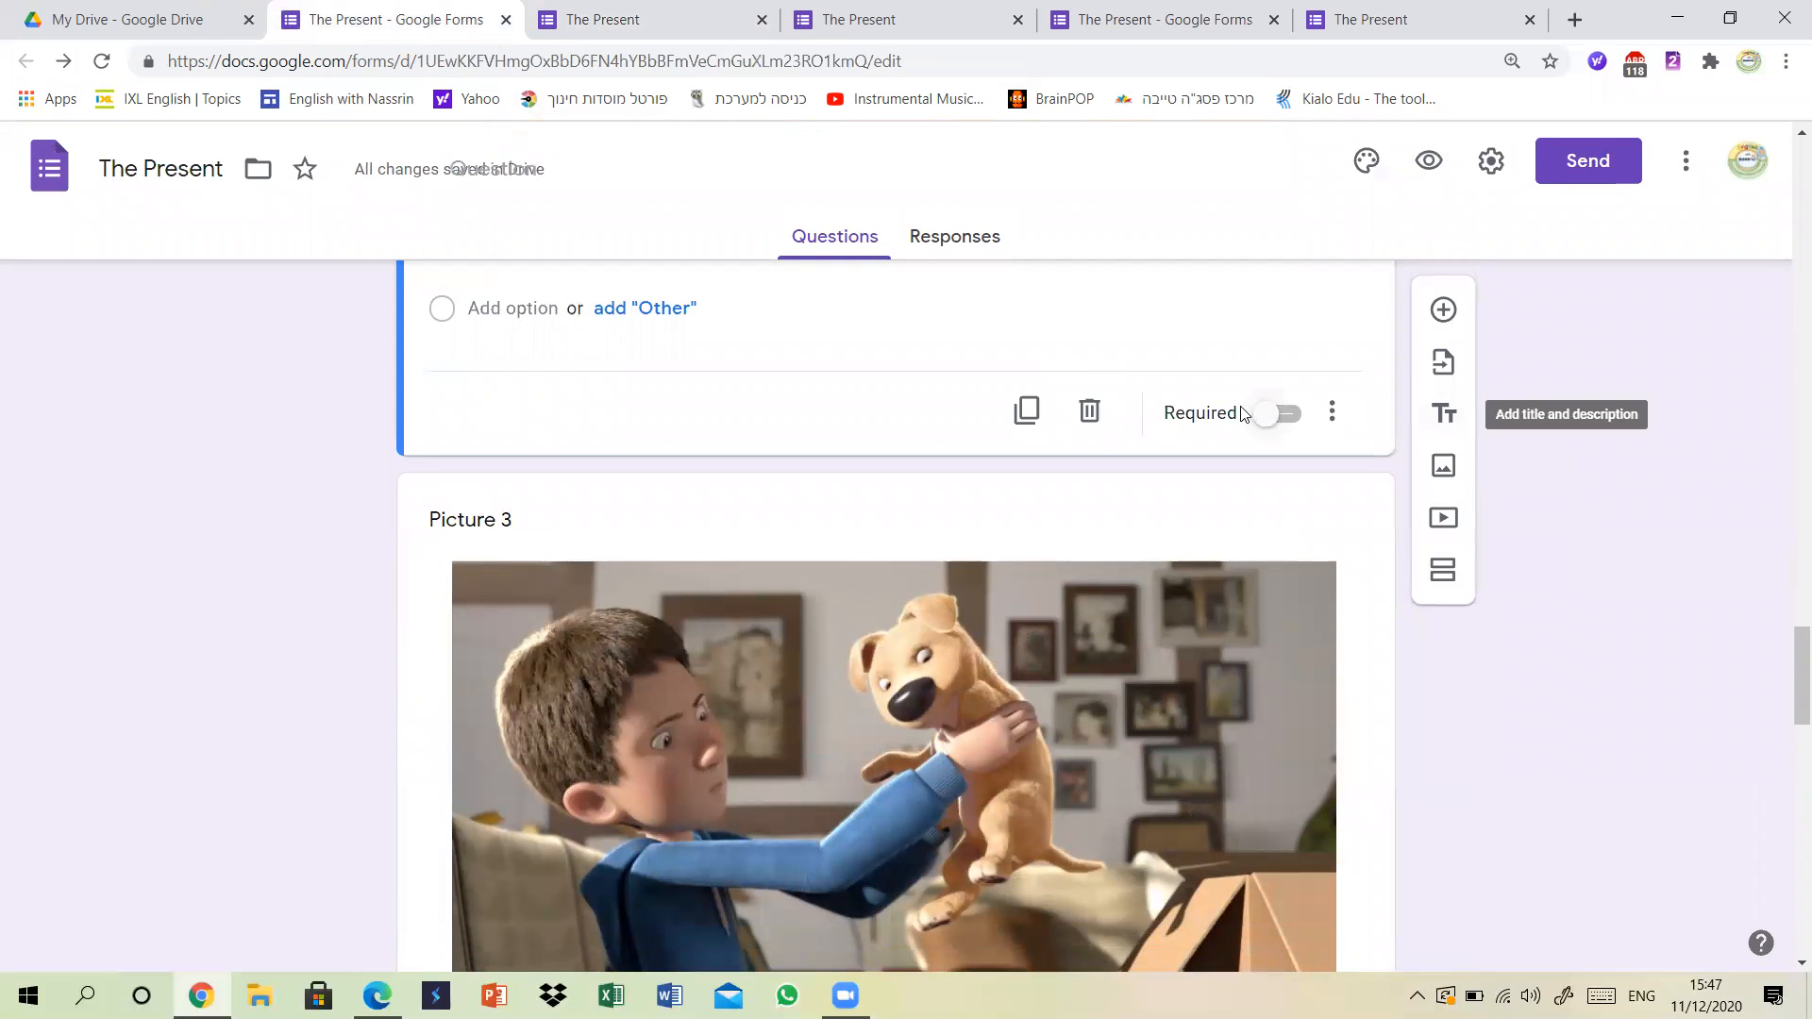
left_click(1091, 412)
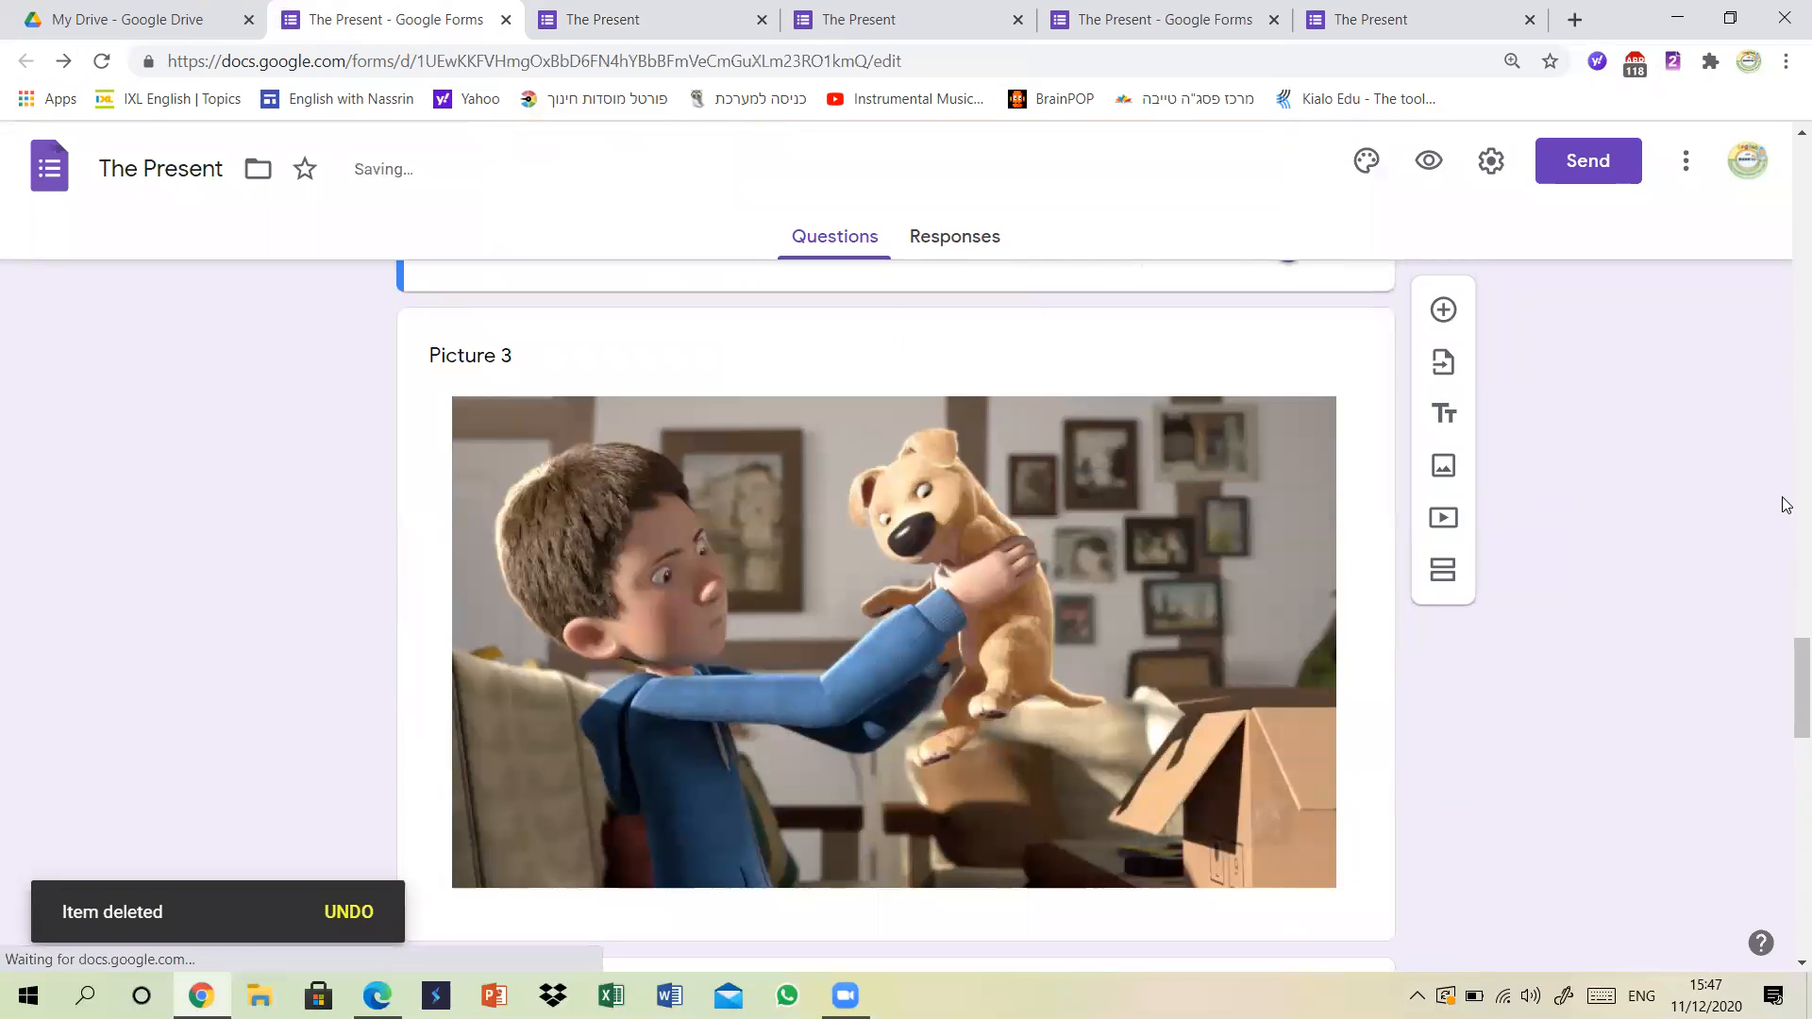
Delete the empty multiple-choice question above Picture 4.
left_click_drag(1787, 661, 1787, 767)
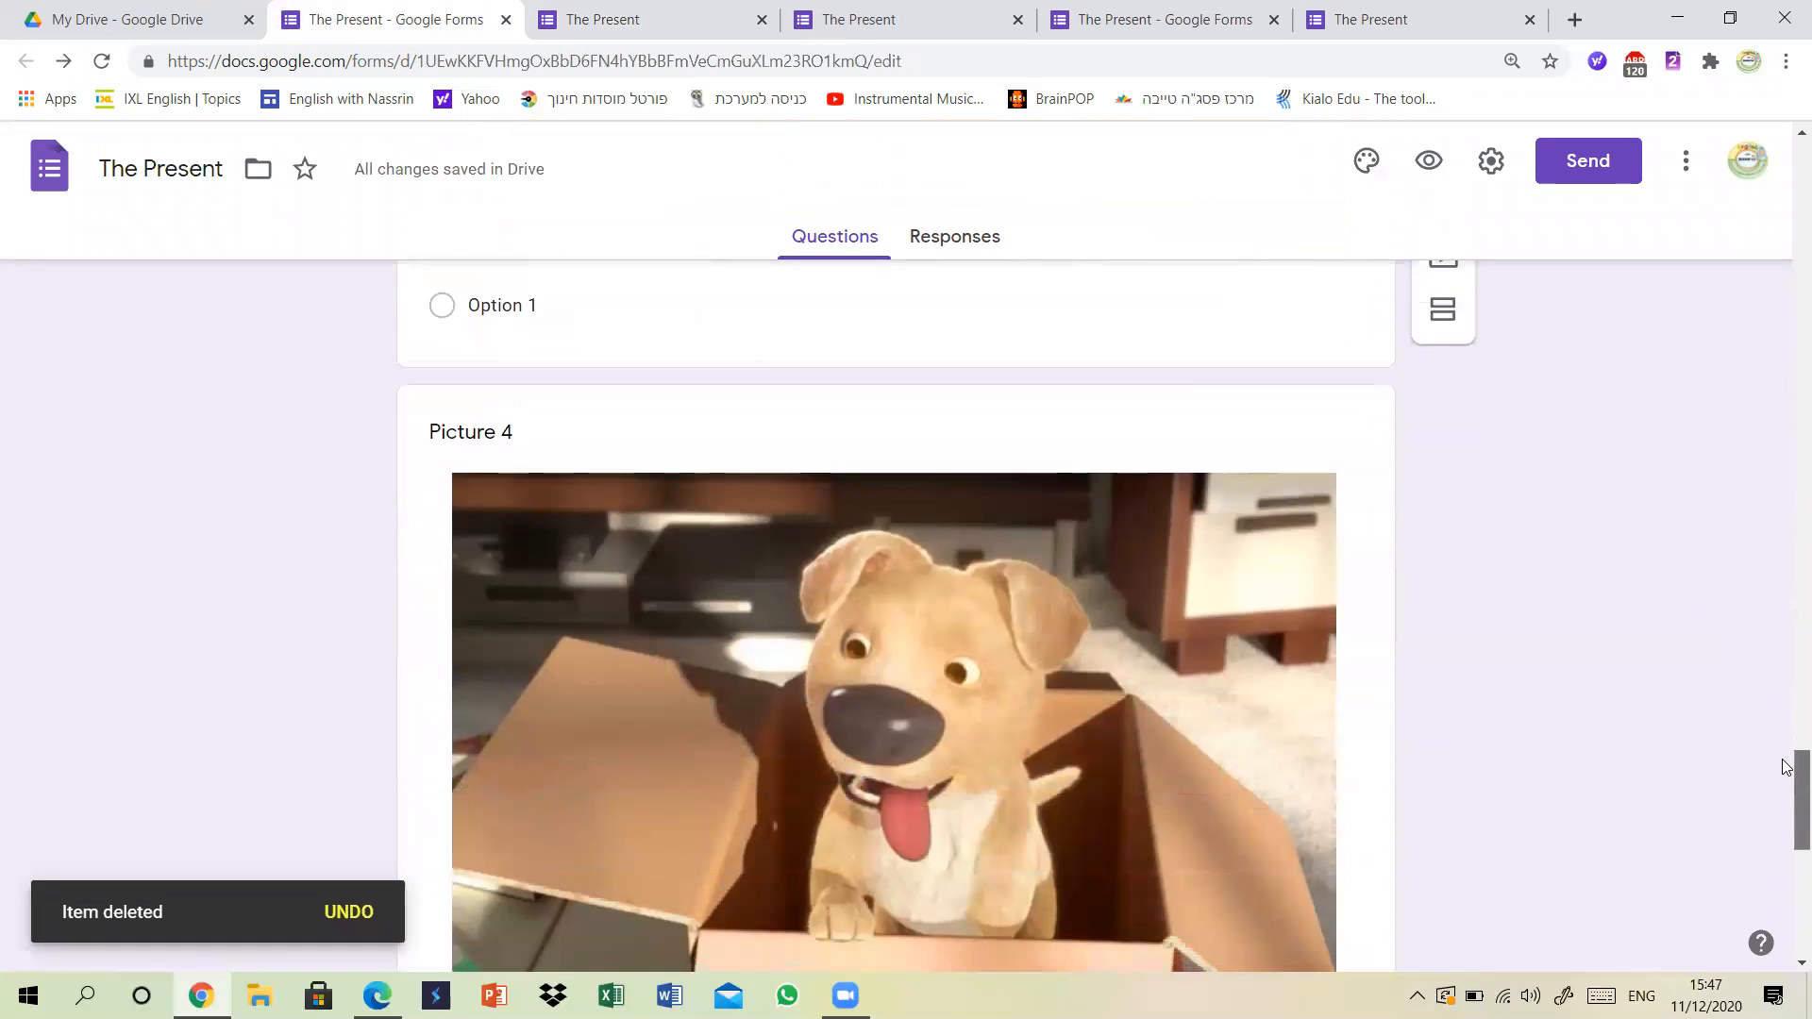
left_click(1227, 324)
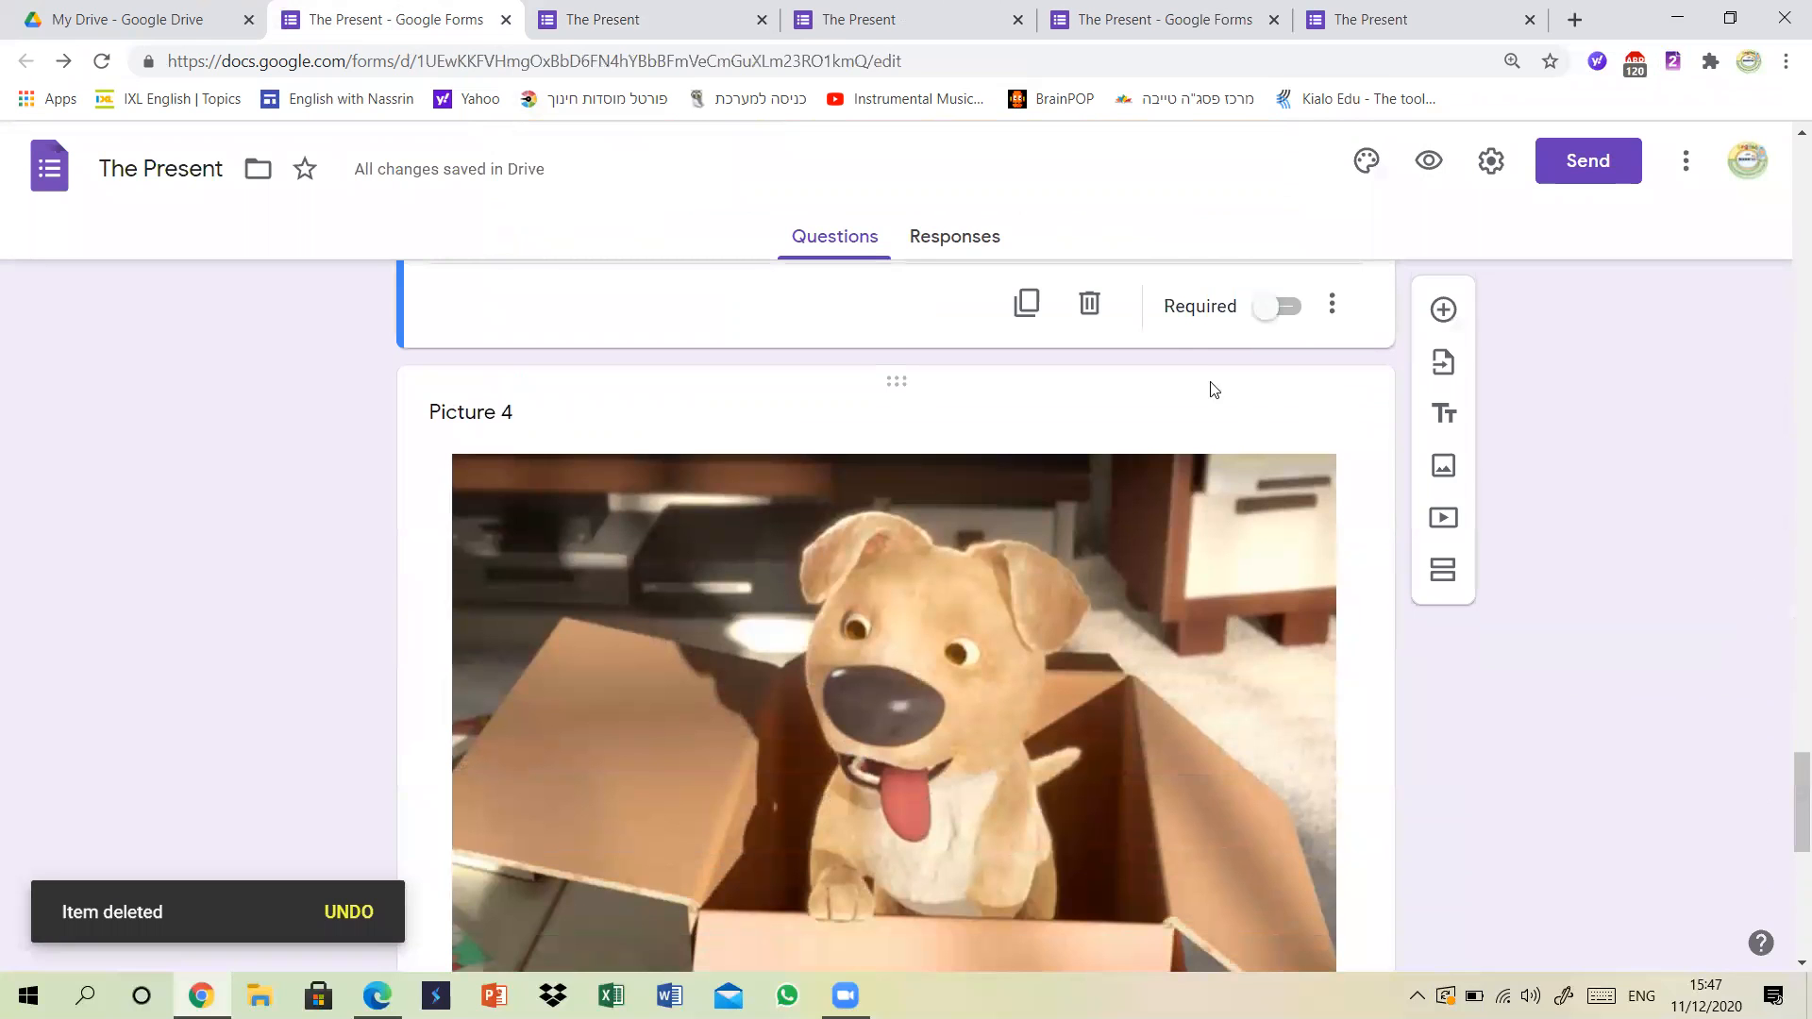
left_click(1090, 312)
Open a fresh preview of the cleaned-up form and look over its beginning.
left_click_drag(1791, 801, 1793, 193)
left_click(1427, 161)
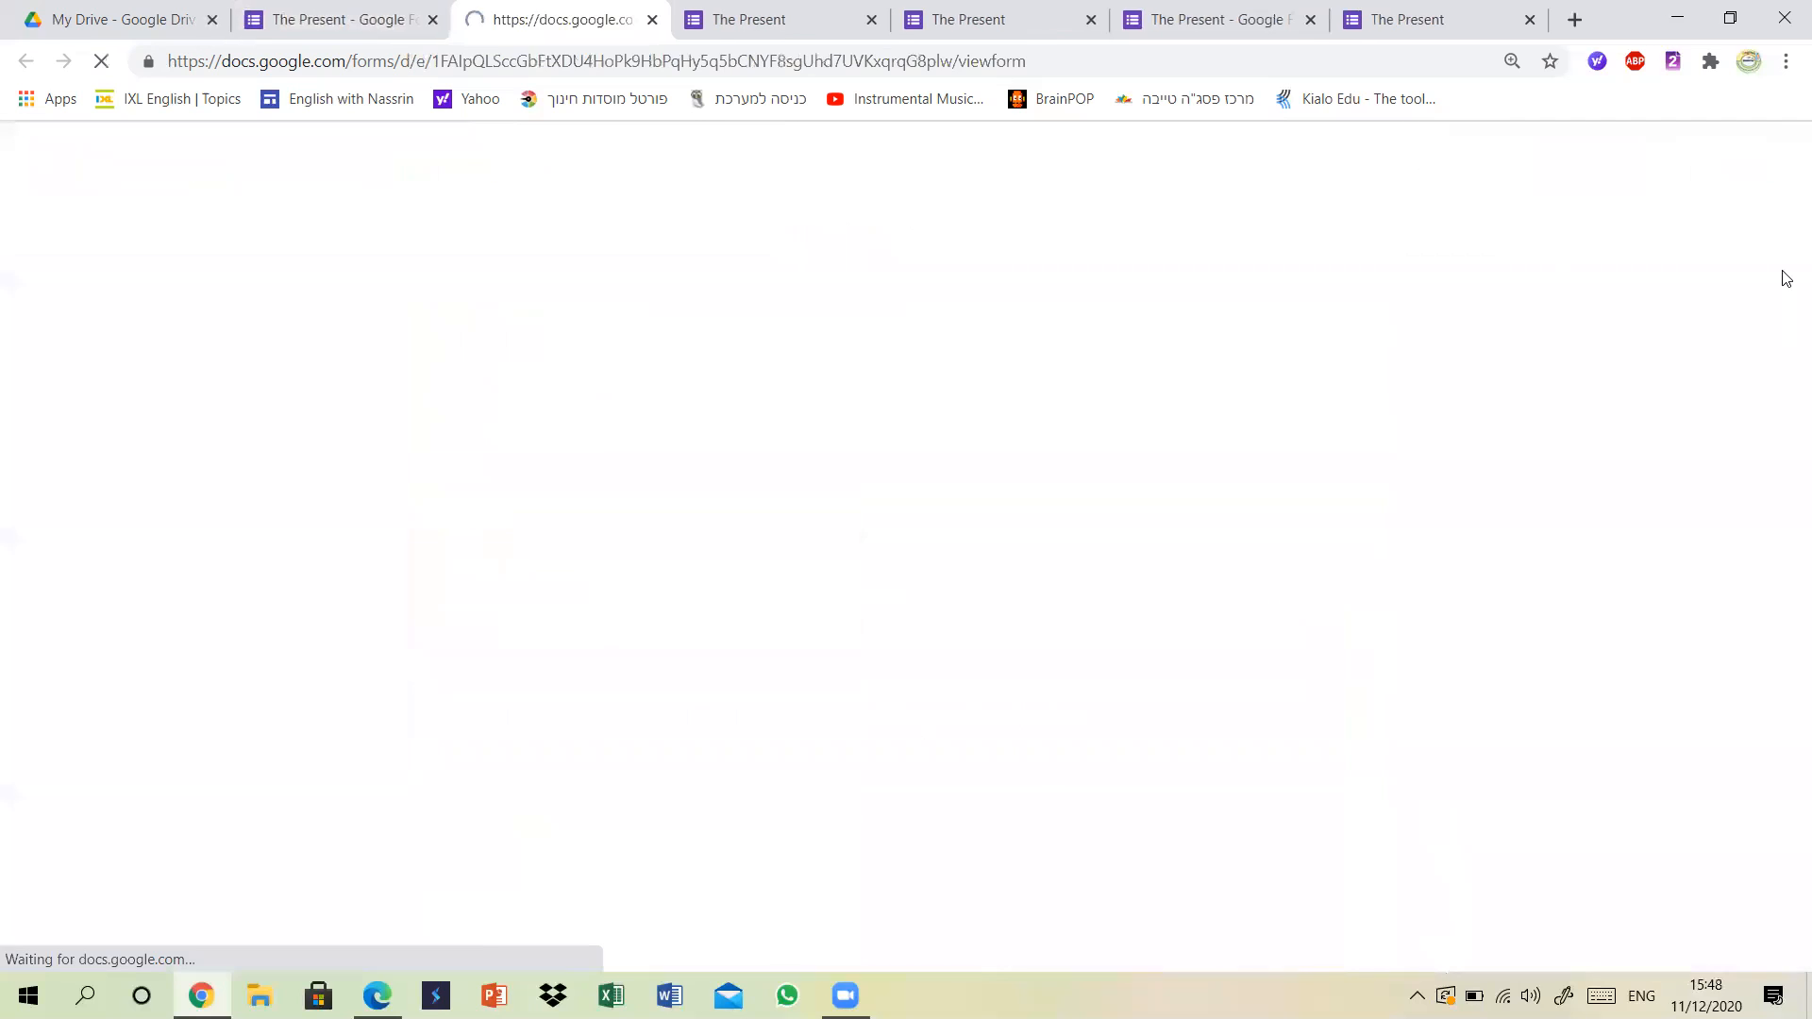
mouse_move(1787, 182)
left_mouse_down()
mouse_move(1787, 887)
mouse_move(1792, 151)
left_mouse_up()
key("ctrl+l")
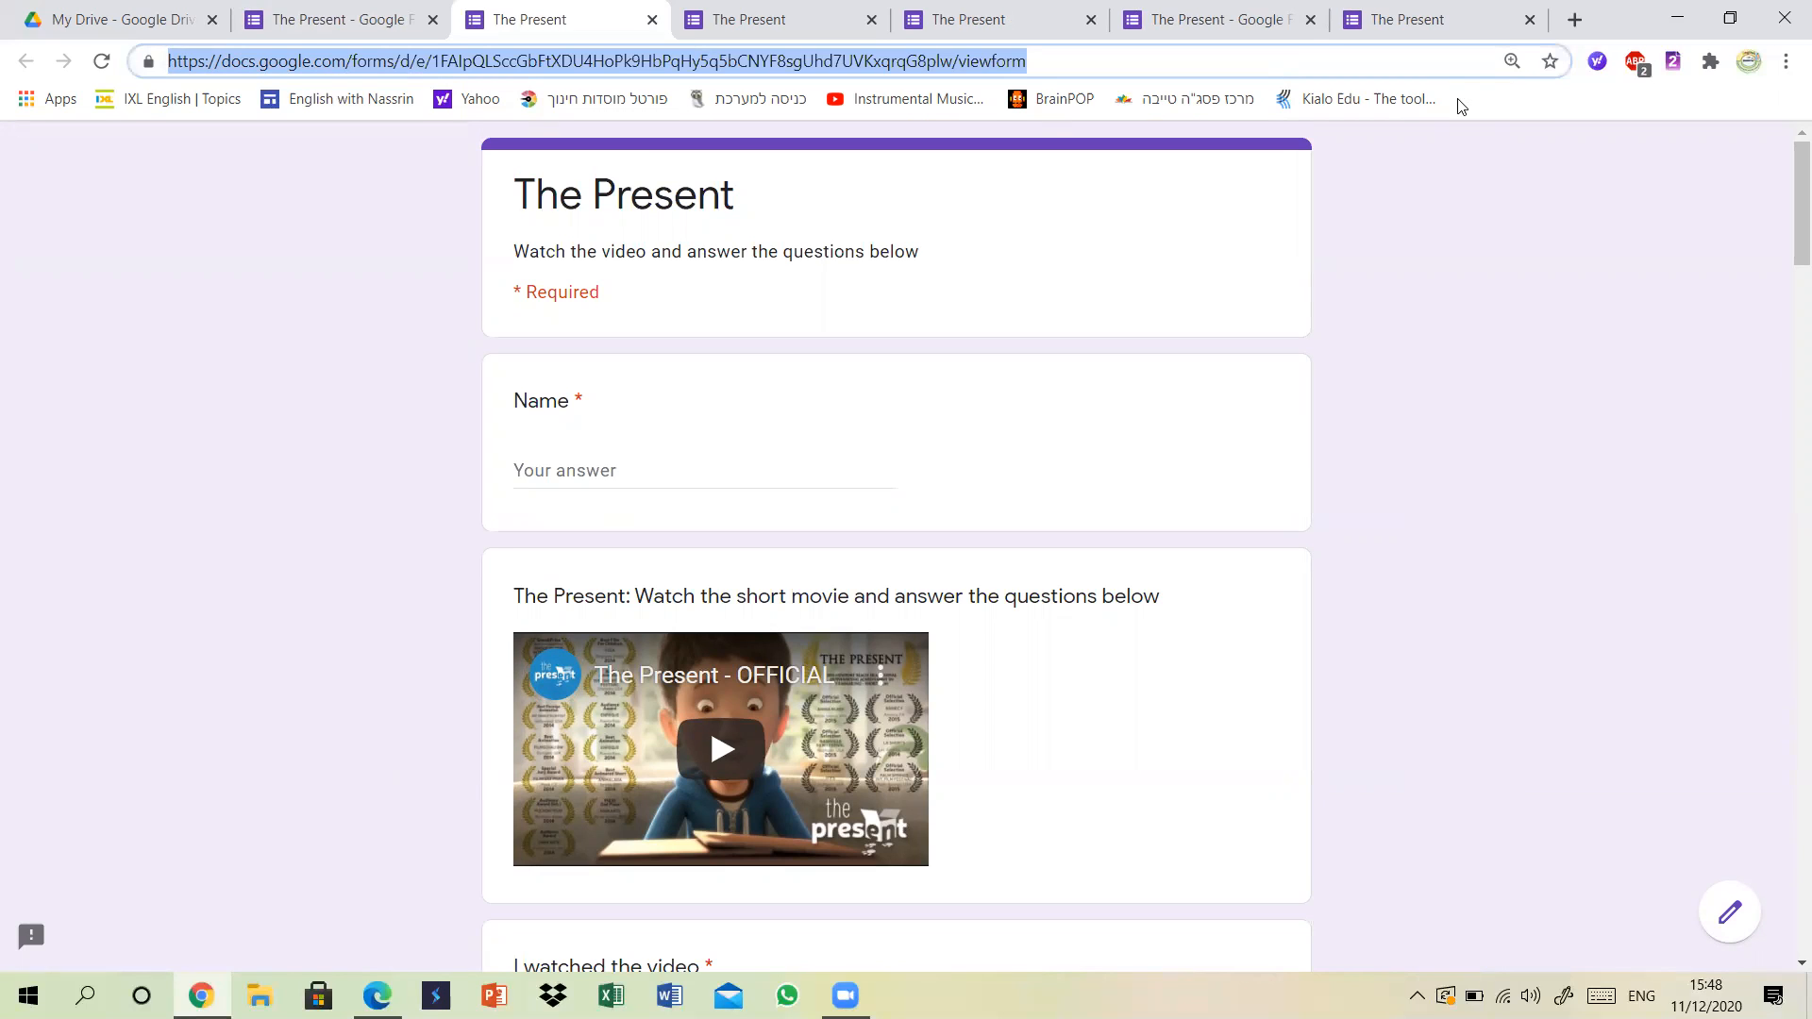
left_click(1676, 273)
scroll(1676, 273, "down", 1)
scroll(1676, 273, "up", 1)
Switch to the existing "The Present" form and open the summary of its responses.
left_click(387, 17)
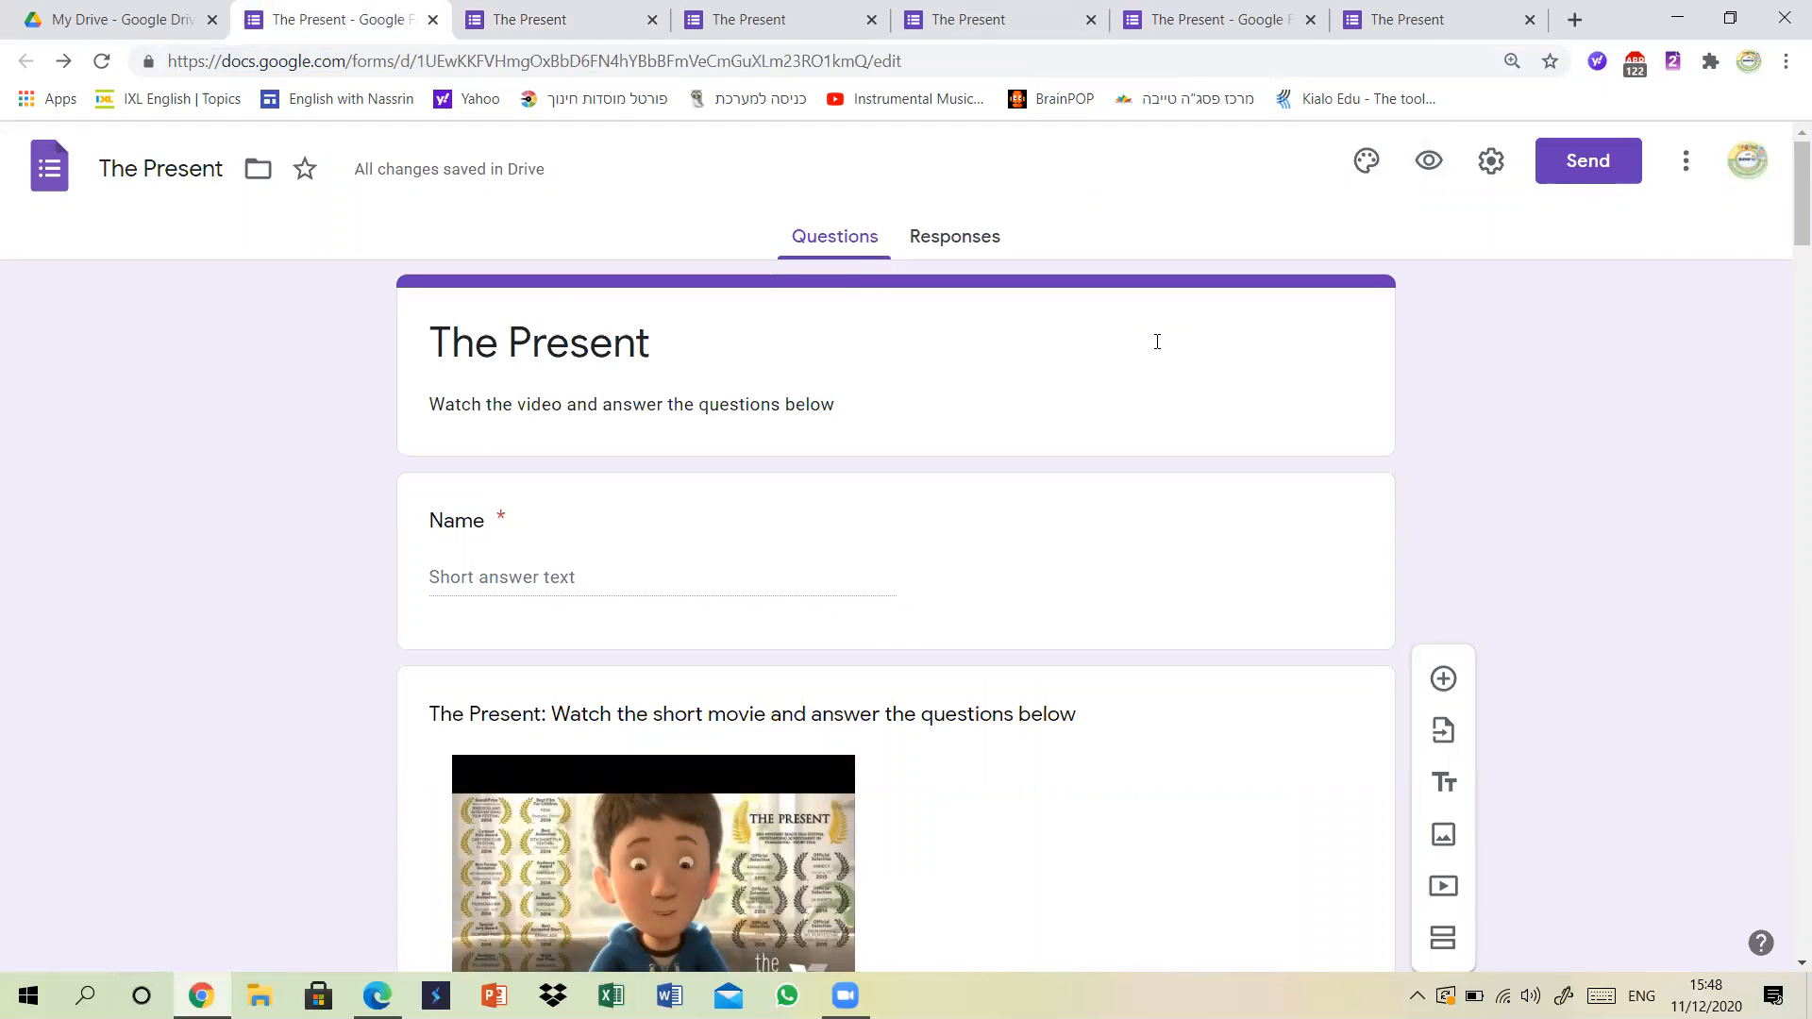
left_click(1217, 19)
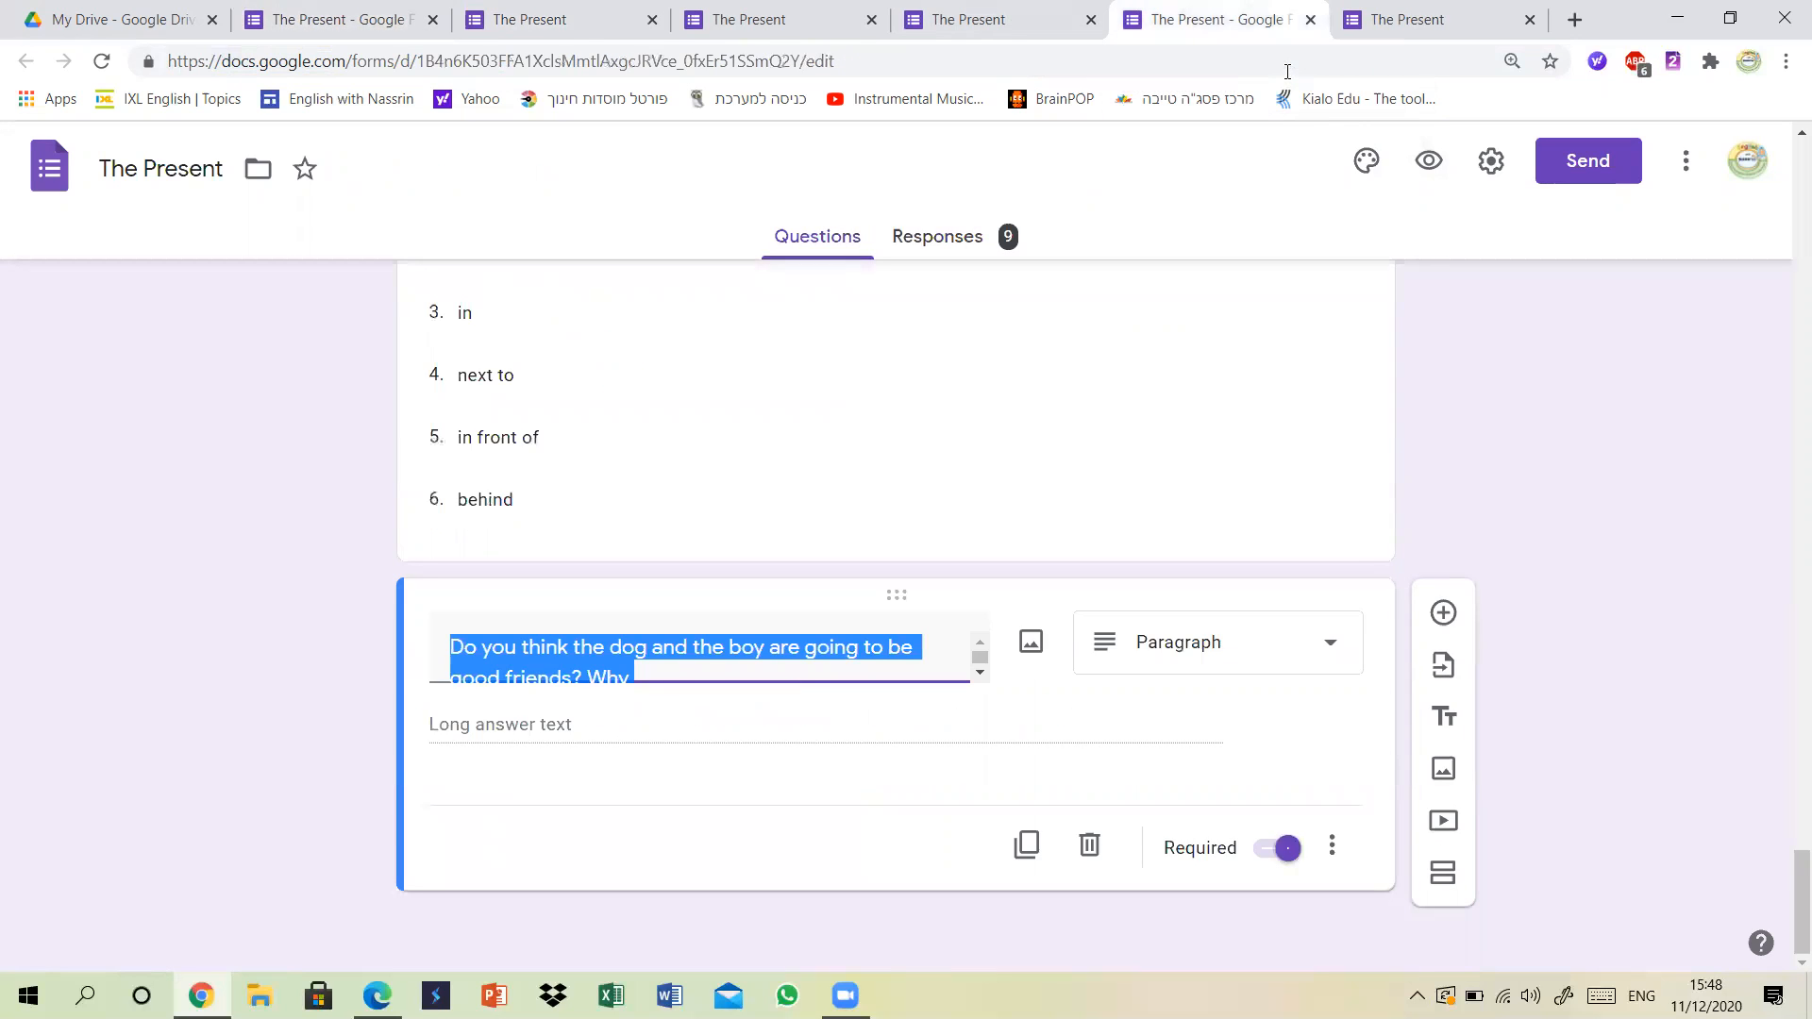
left_click_drag(1799, 879, 1770, 156)
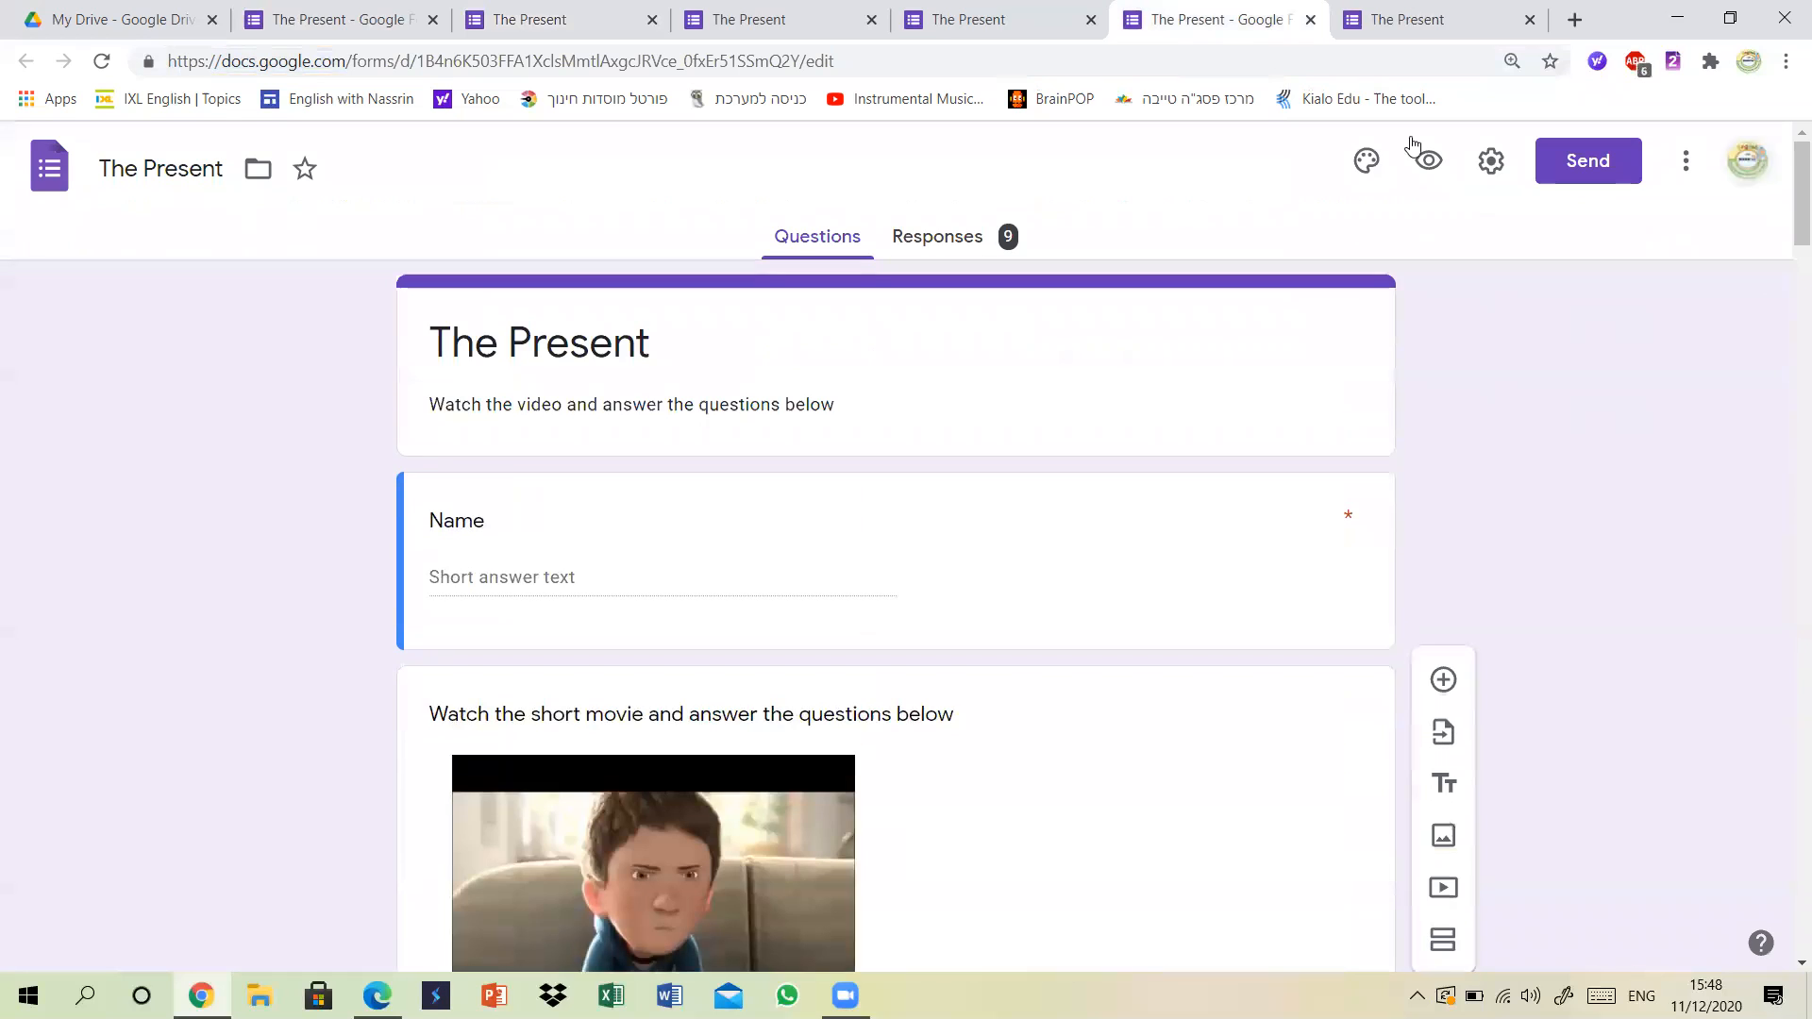
left_click(950, 244)
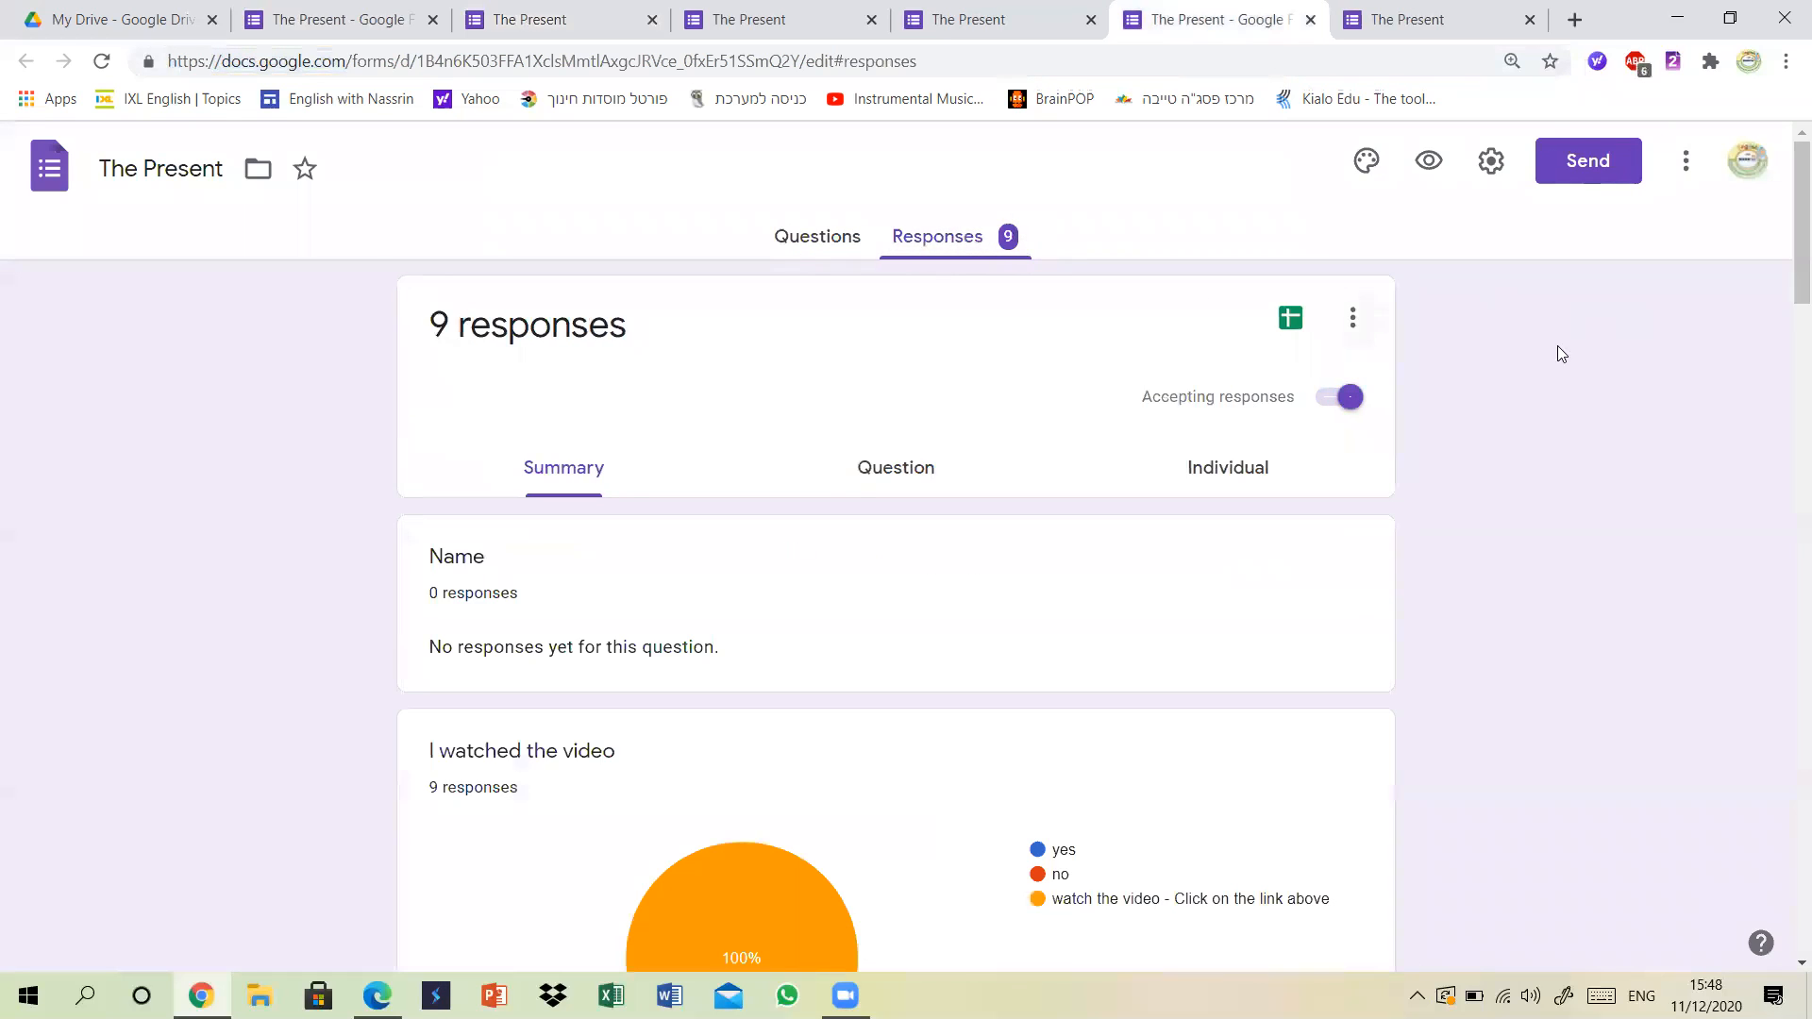
Open the spreadsheet linked to the form's responses and look across its answer columns through to the last question.
left_click_drag(1787, 207, 1786, 123)
left_click(1292, 322)
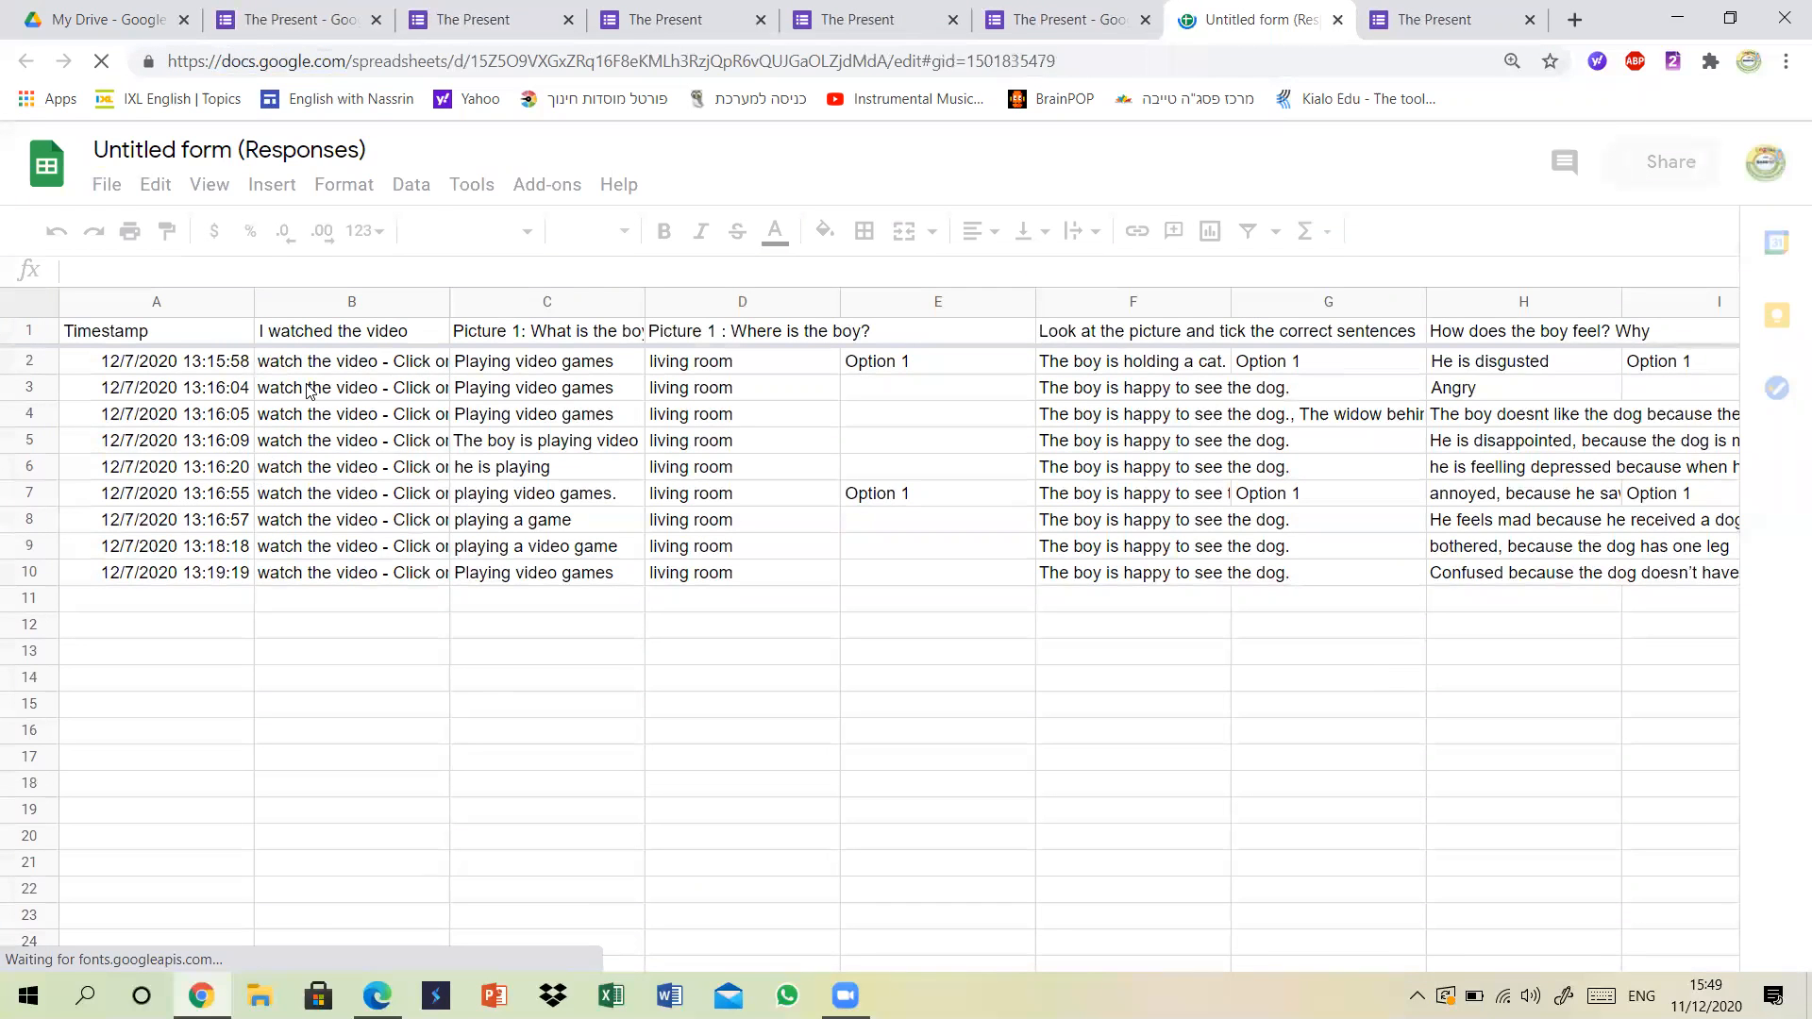
key("Right")
key("Right")
key("Right")
key("Right")
key("Right")
key("Right")
key("Right")
key("Right")
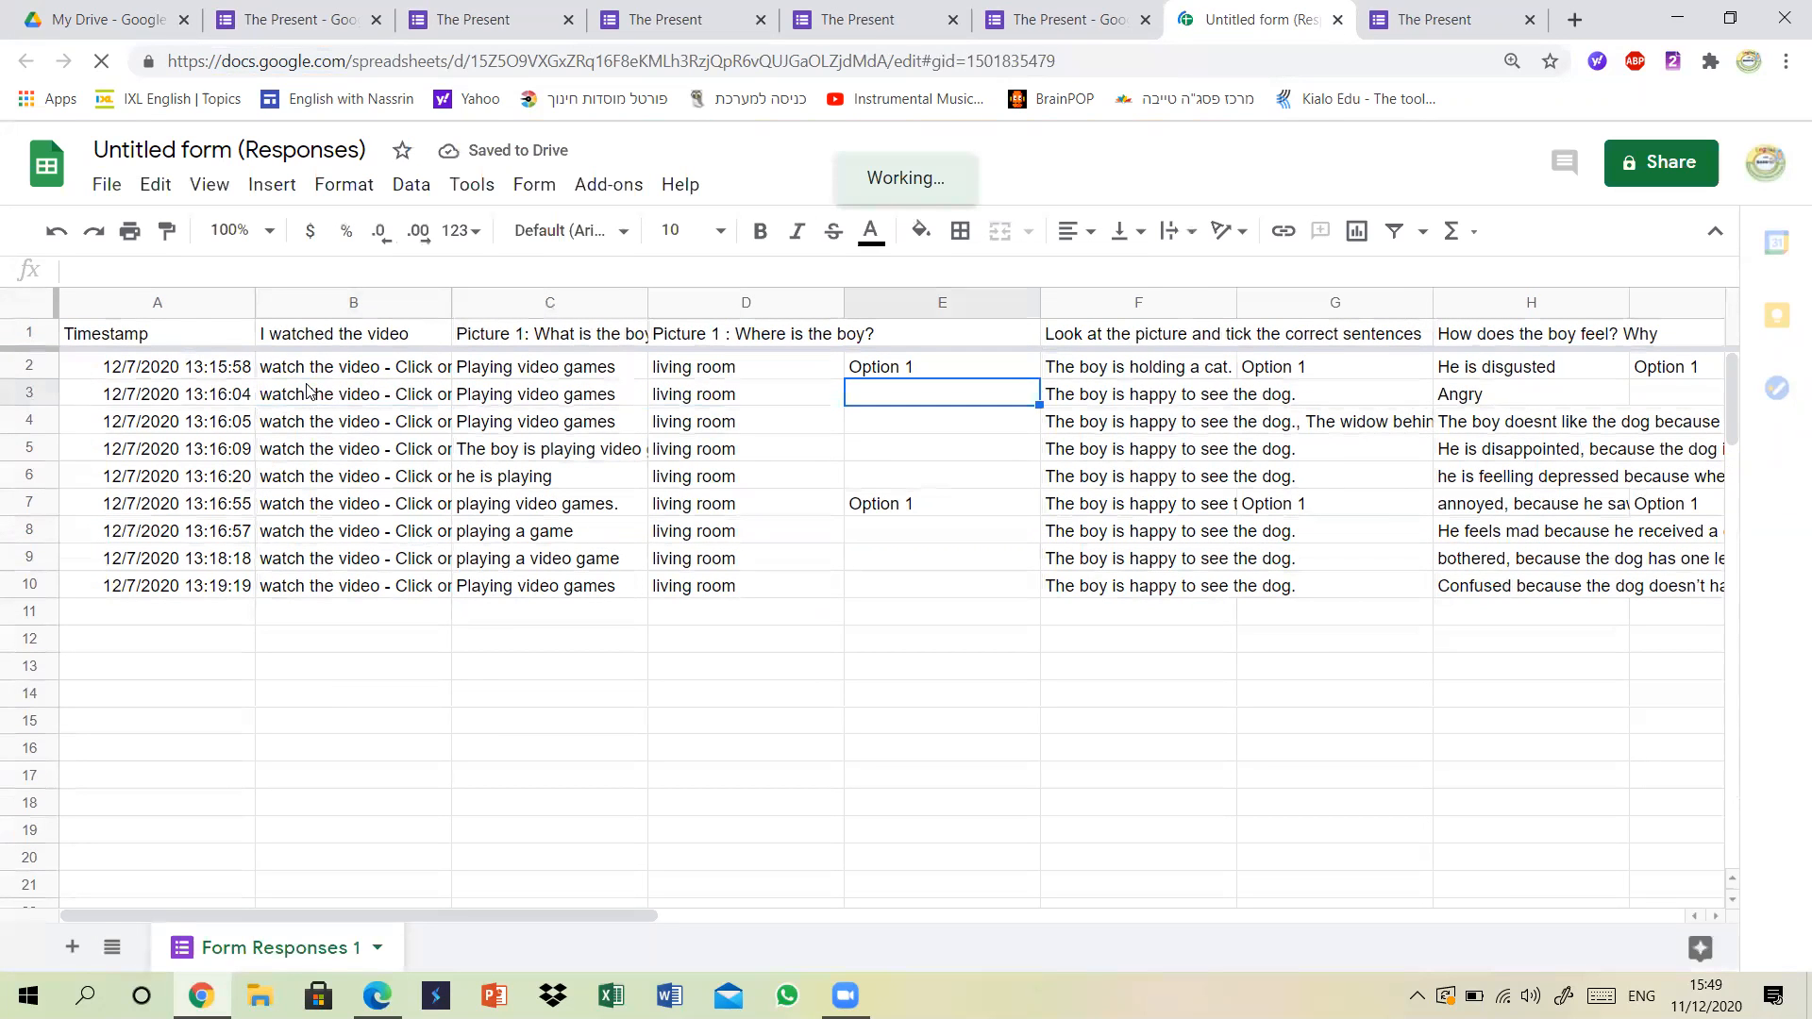
key("Right")
key("Right")
key("Right")
key("Right")
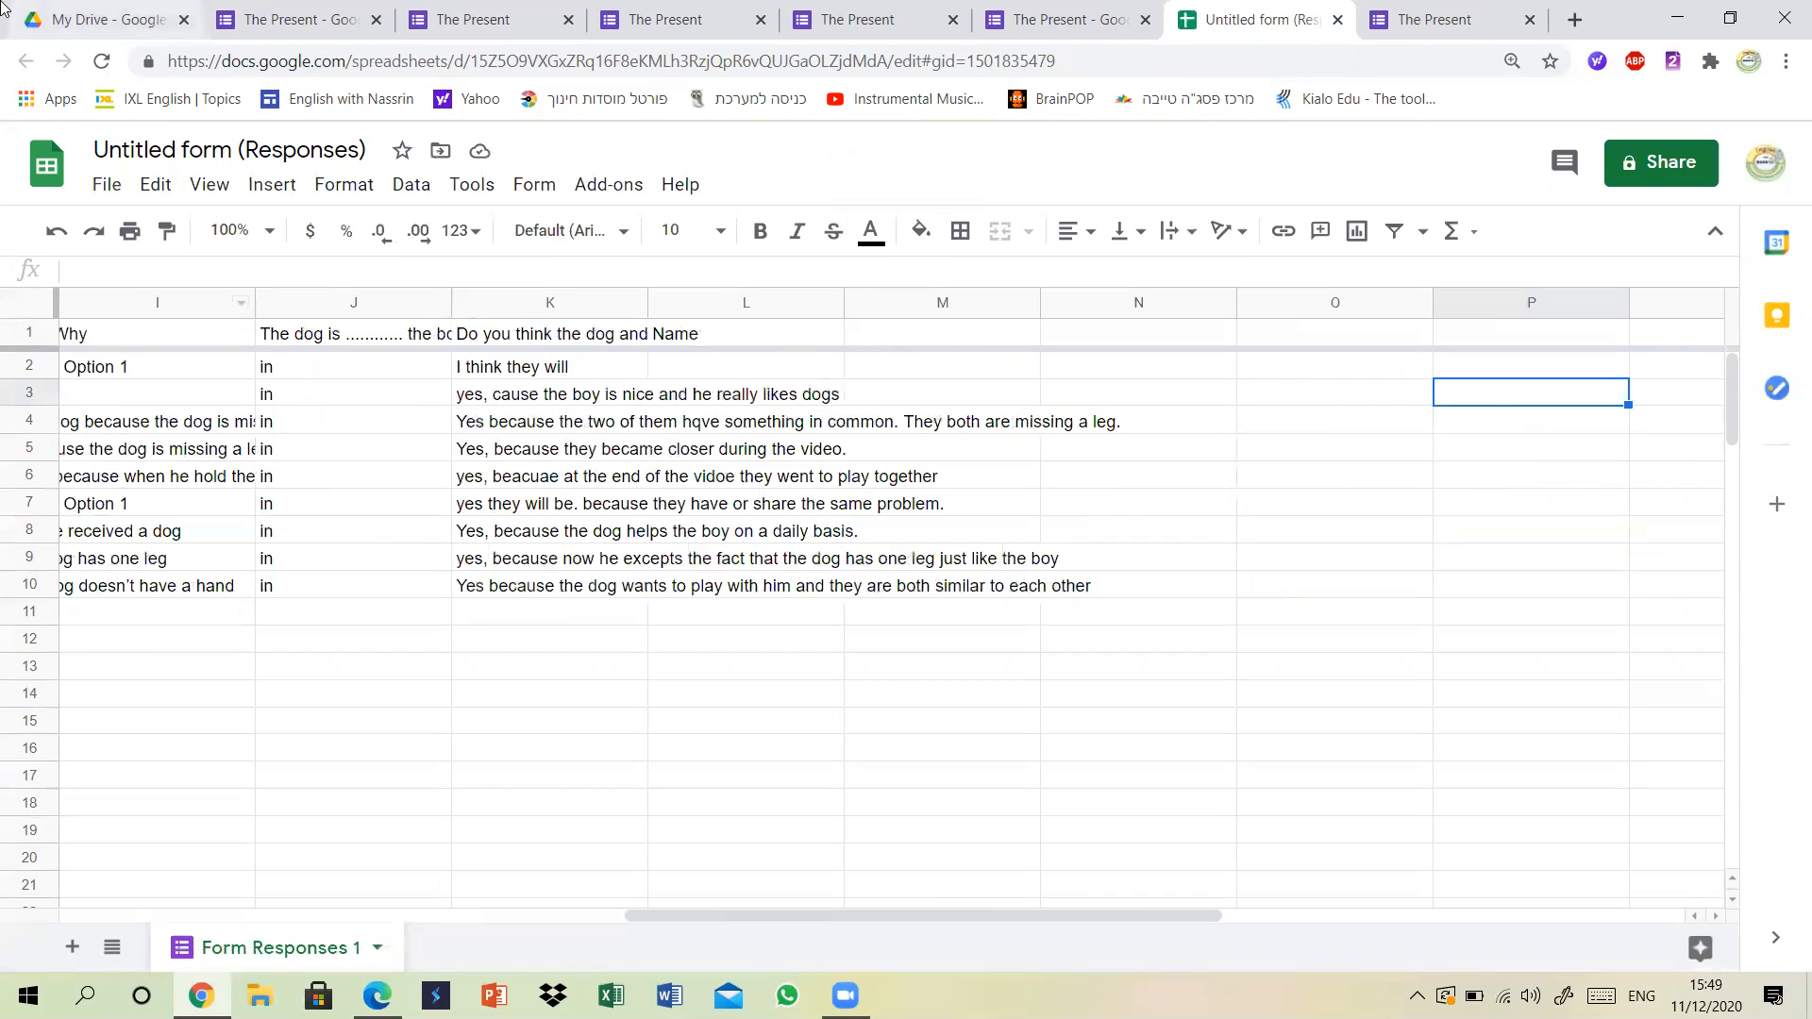
Switch back to the "The Present" form preview that starts with the Name question and look it over.
left_click(647, 12)
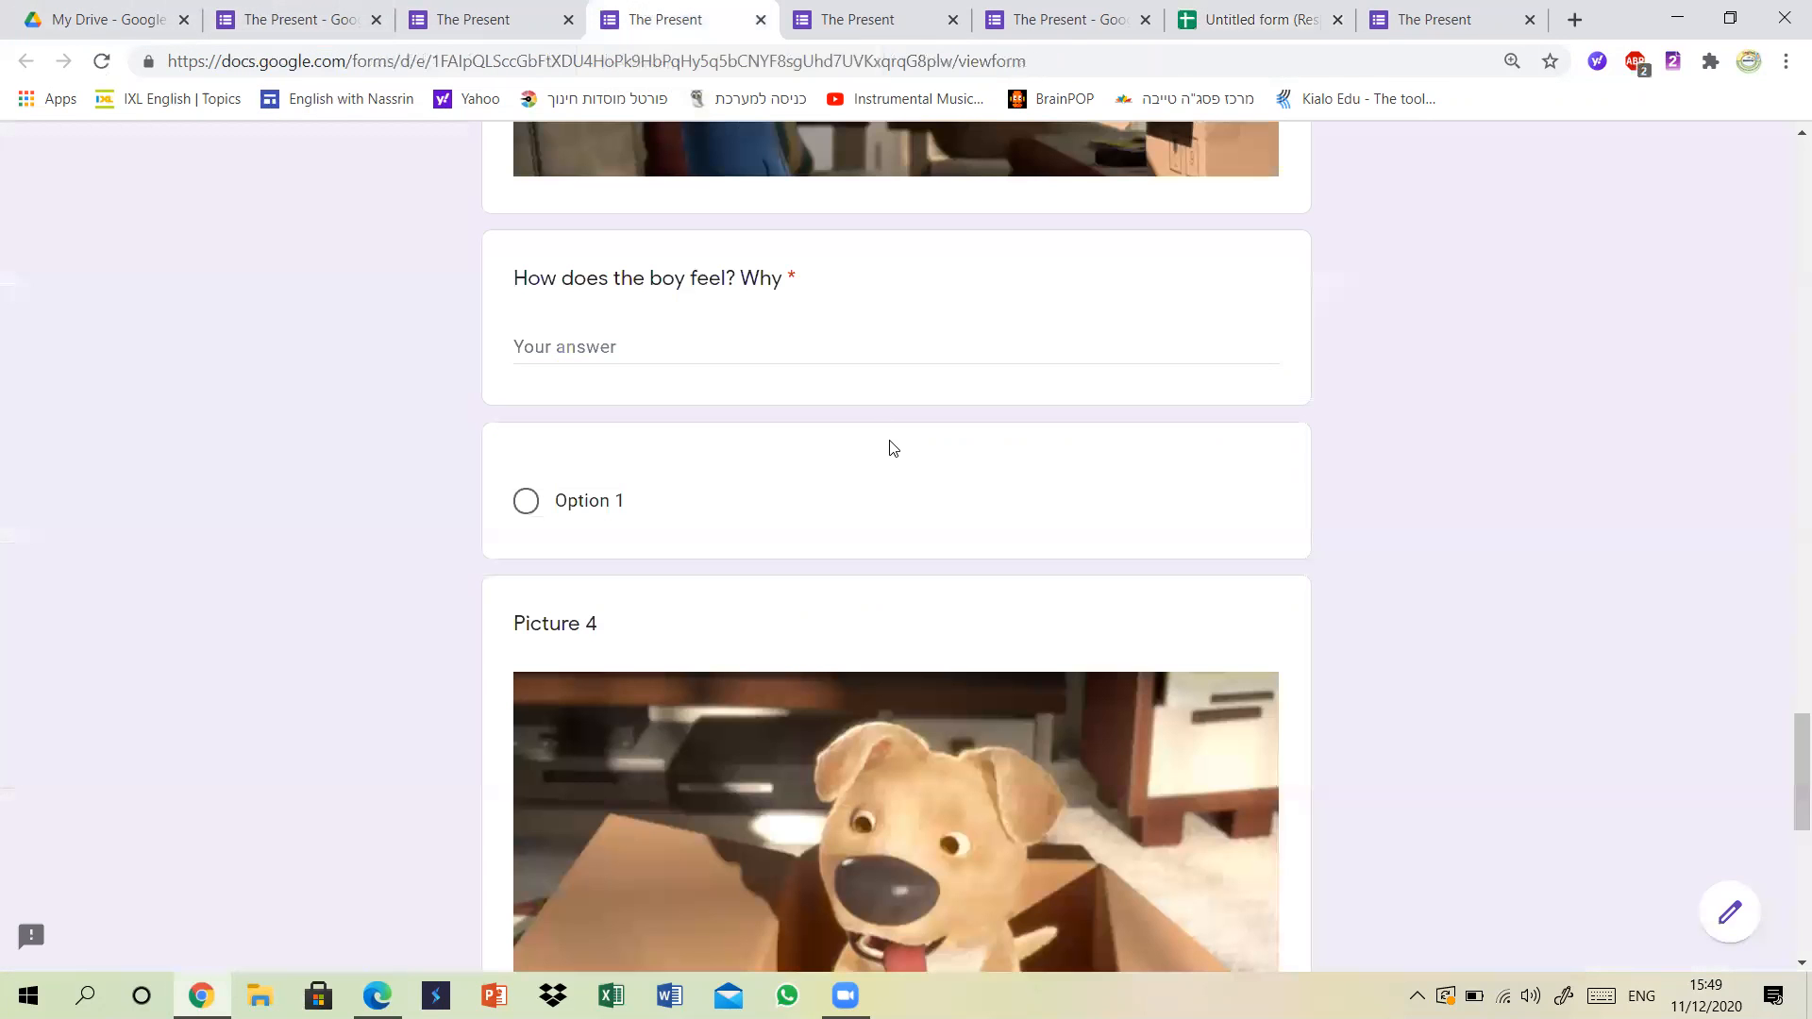
left_click(436, 12)
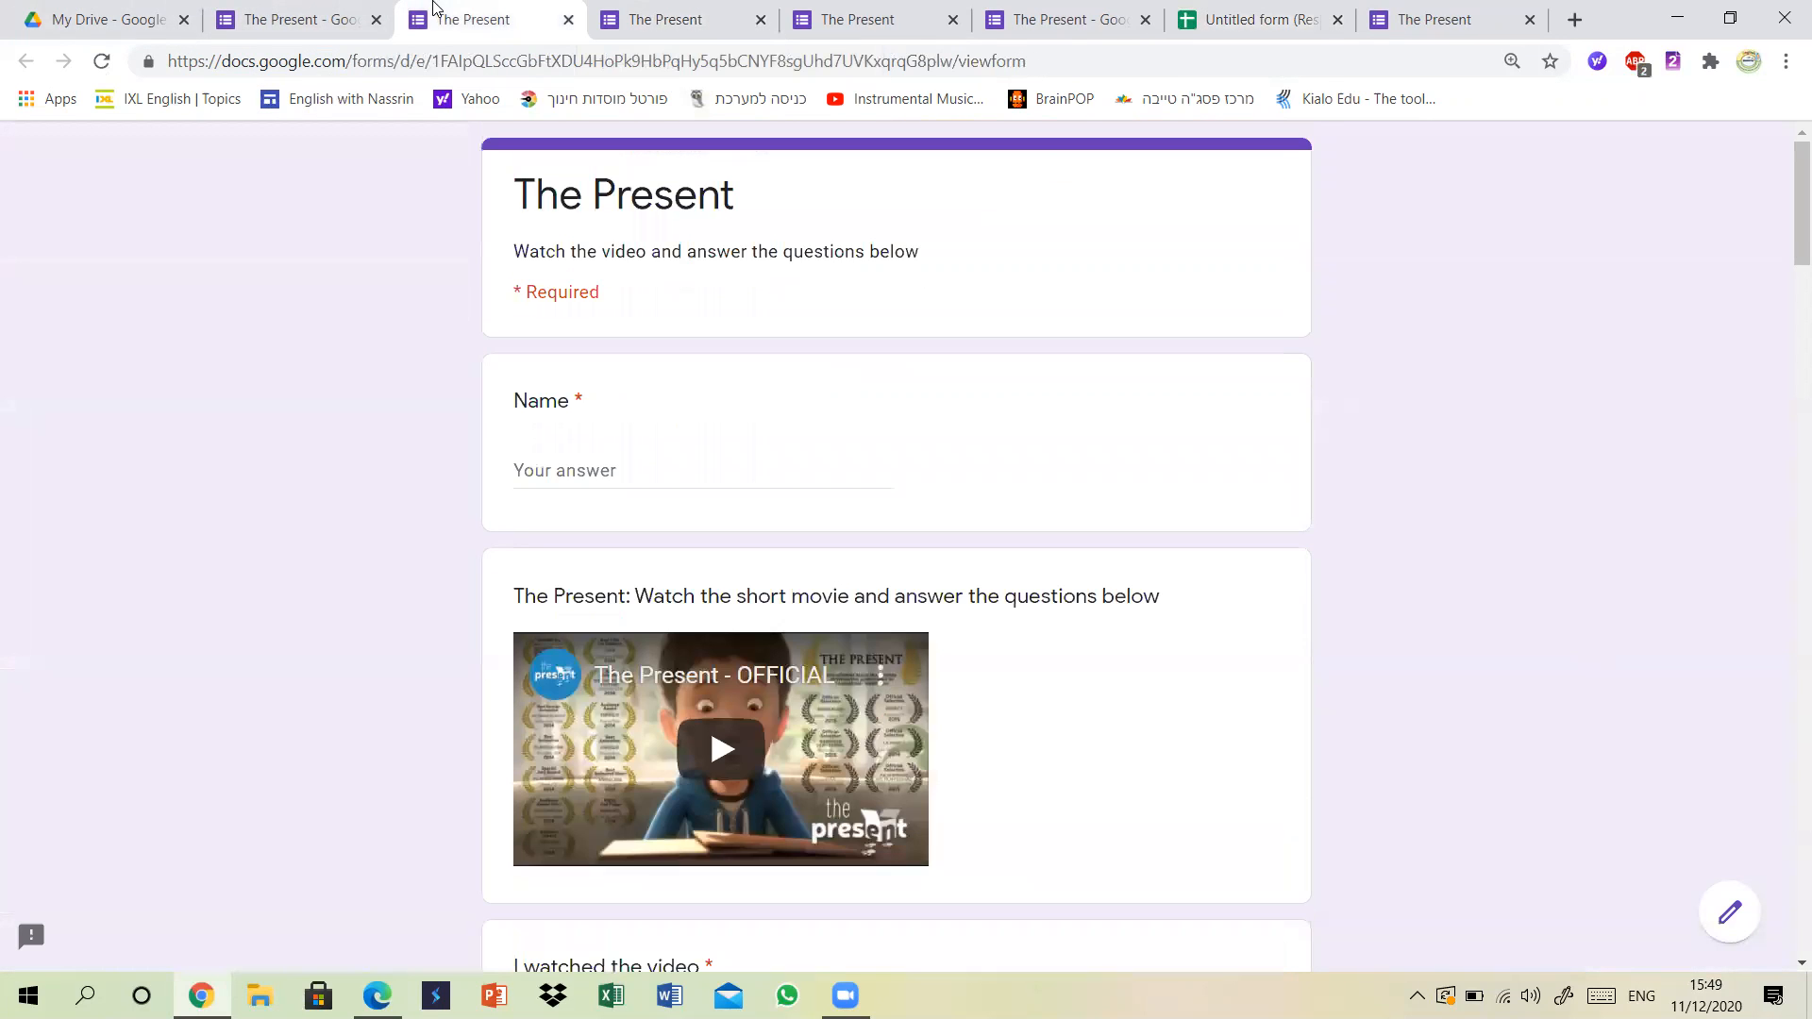
left_click_drag(1792, 230, 1789, 492)
left_click_drag(1742, 294, 1746, 163)
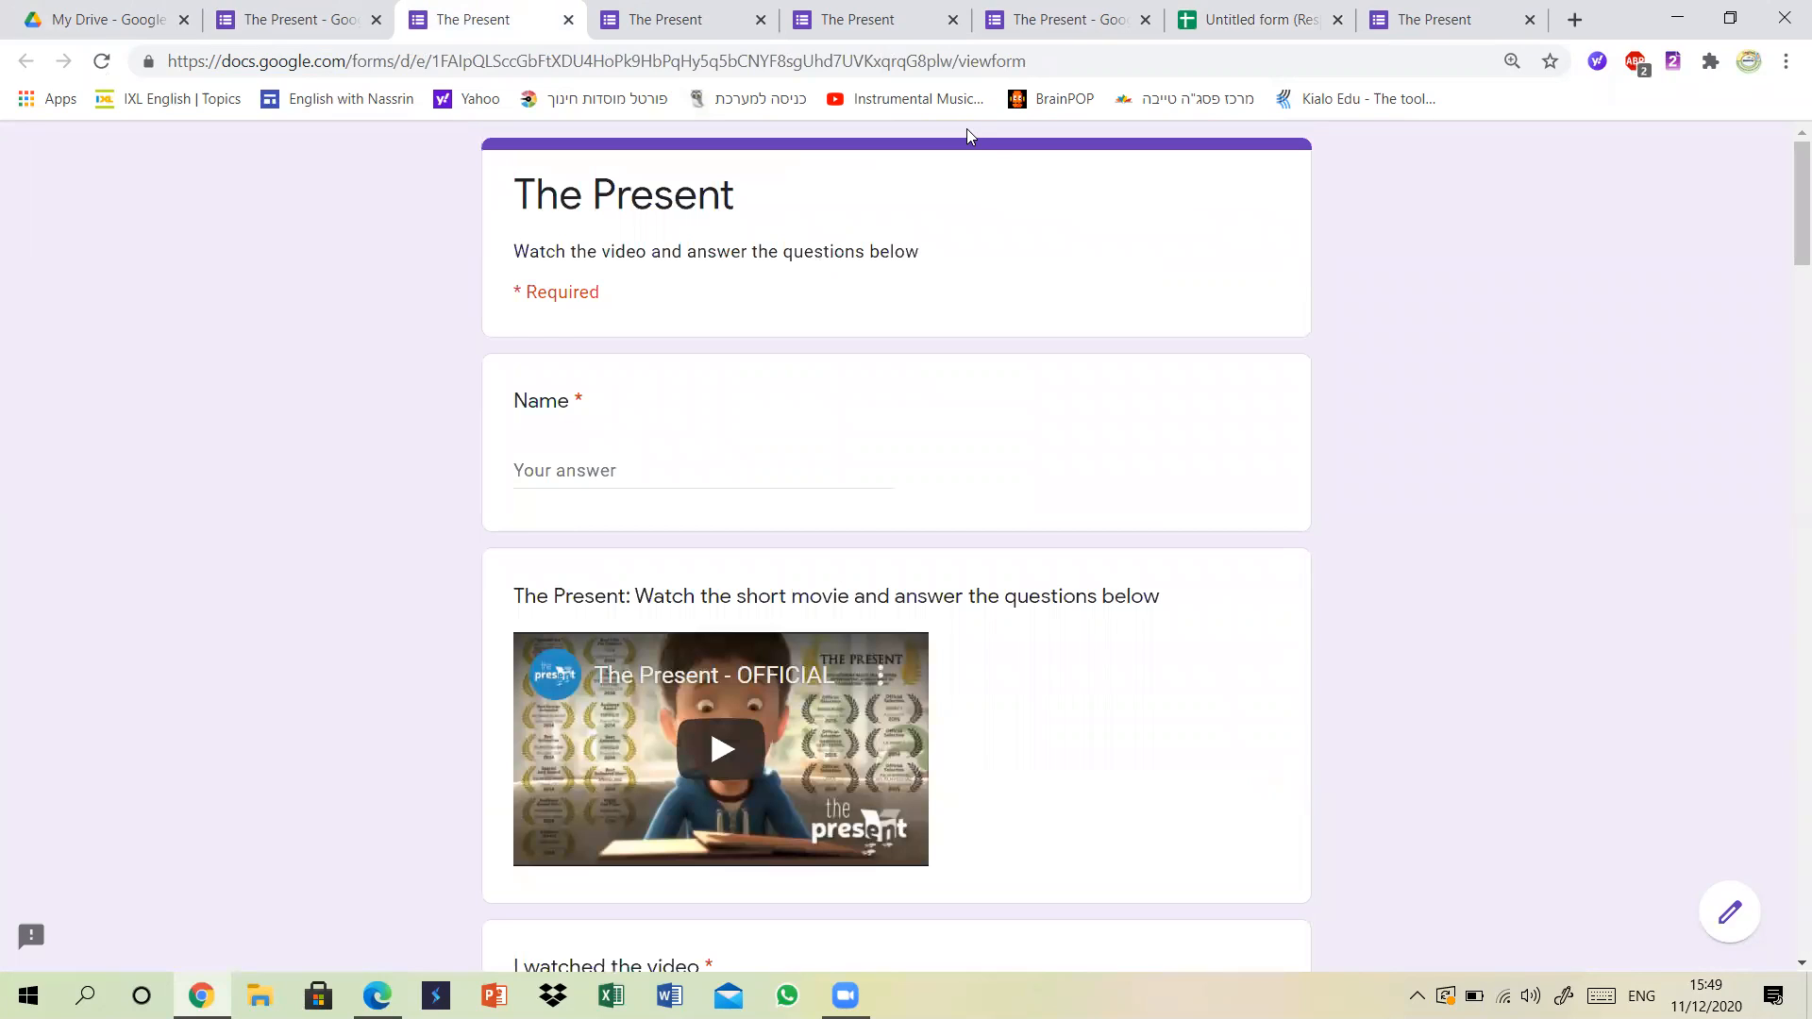